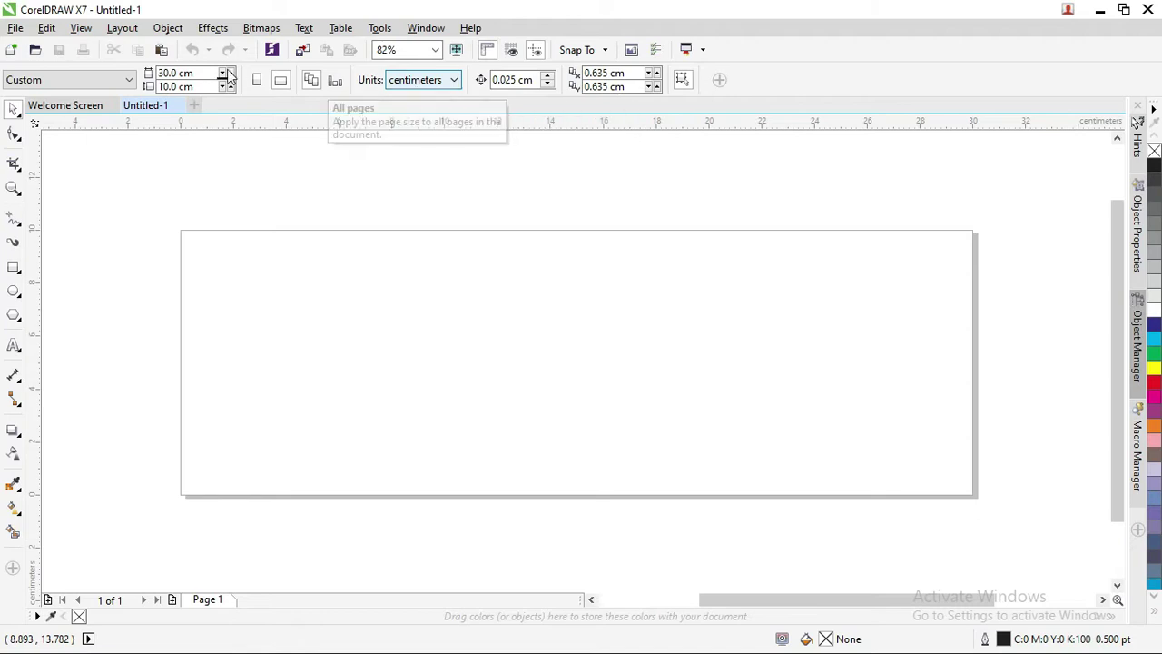
{"action": "left_click", "coordinate": [194, 73]}
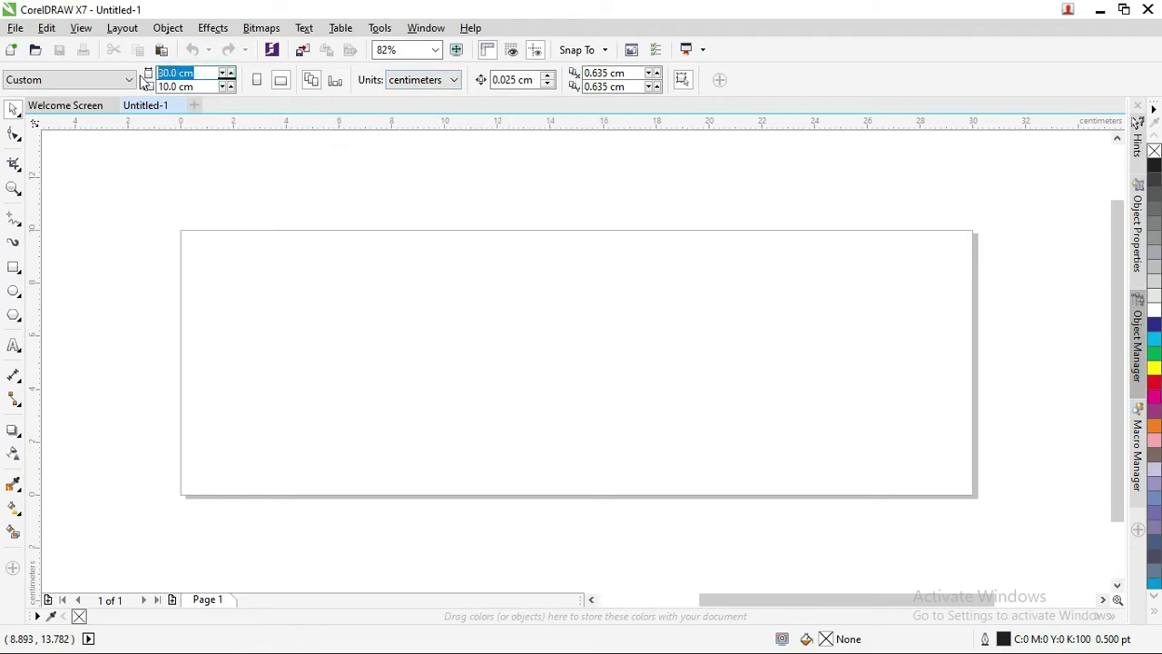
{"action": "left_click", "coordinate": [209, 73]}
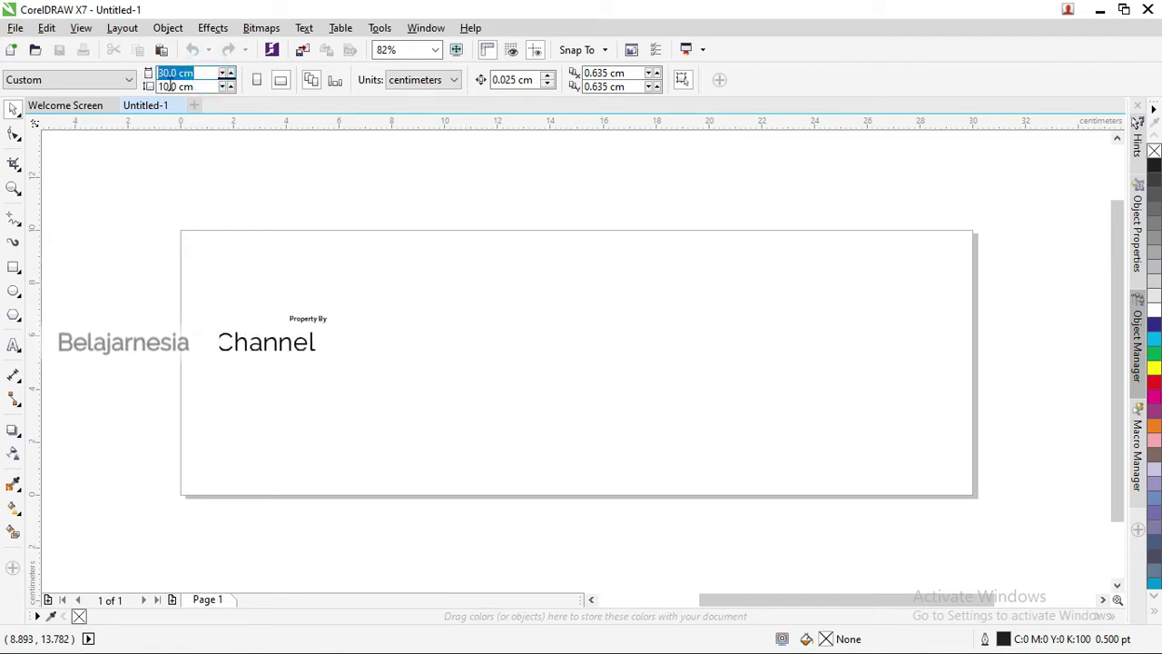
{"action": "left_click", "coordinate": [202, 87]}
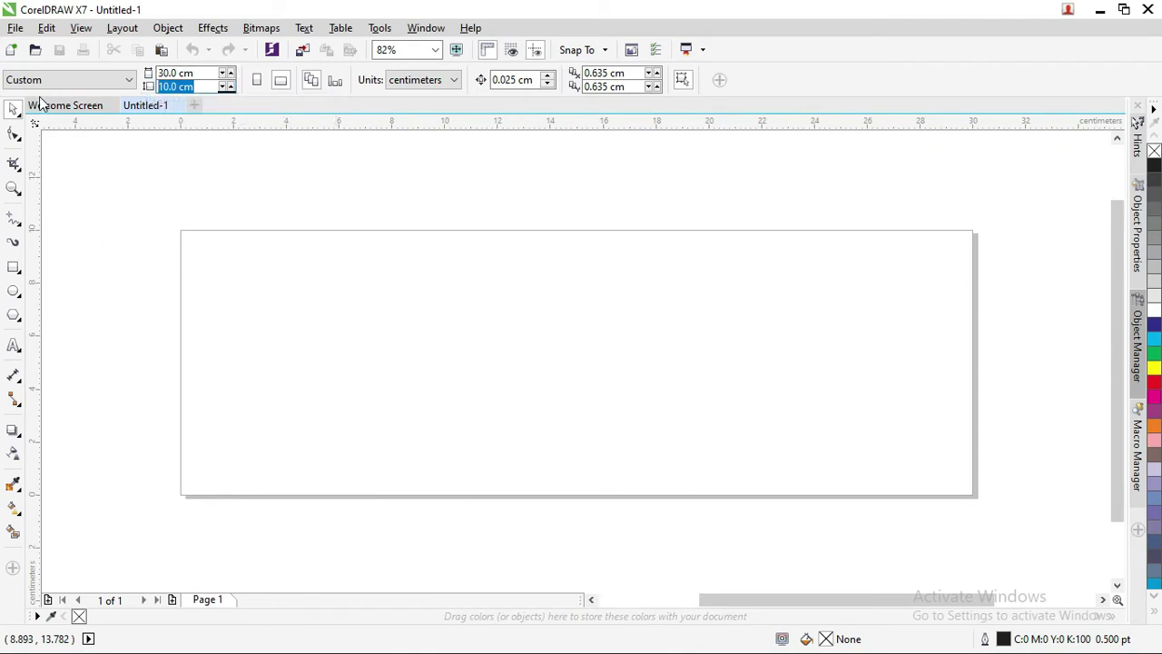
{"action": "left_click", "coordinate": [11, 110]}
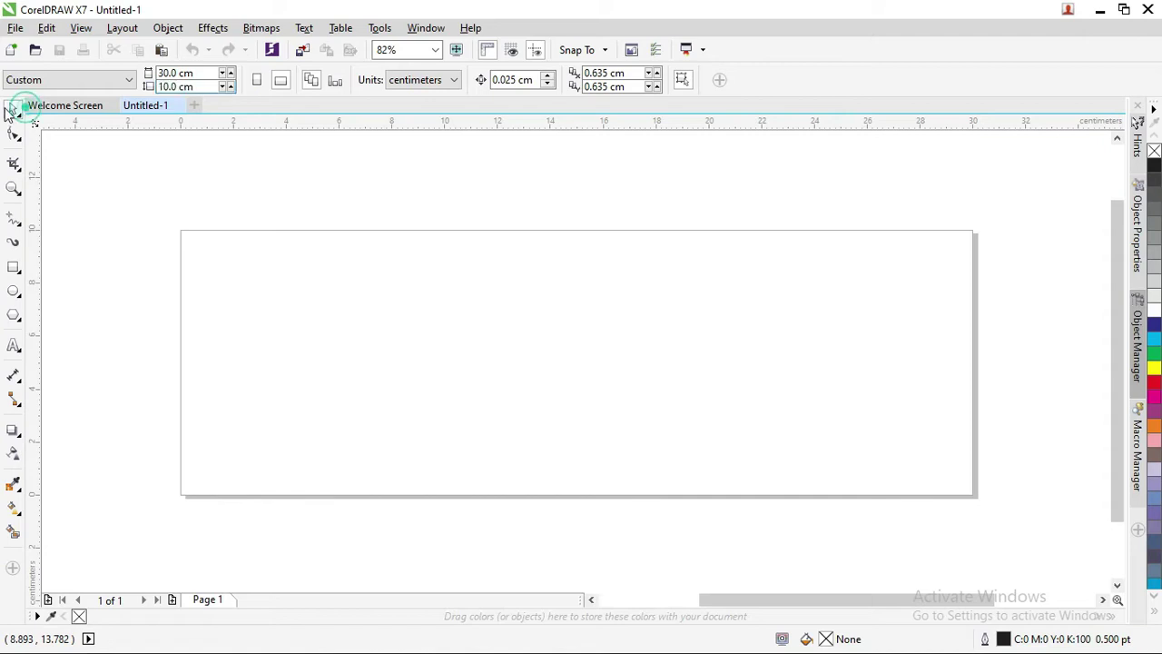
- Create a 30 × 10 cm rectangle that exactly covers the page
{"action": "scroll", "coordinate": [163, 168], "scroll_direction": "down", "scroll_amount": 1}
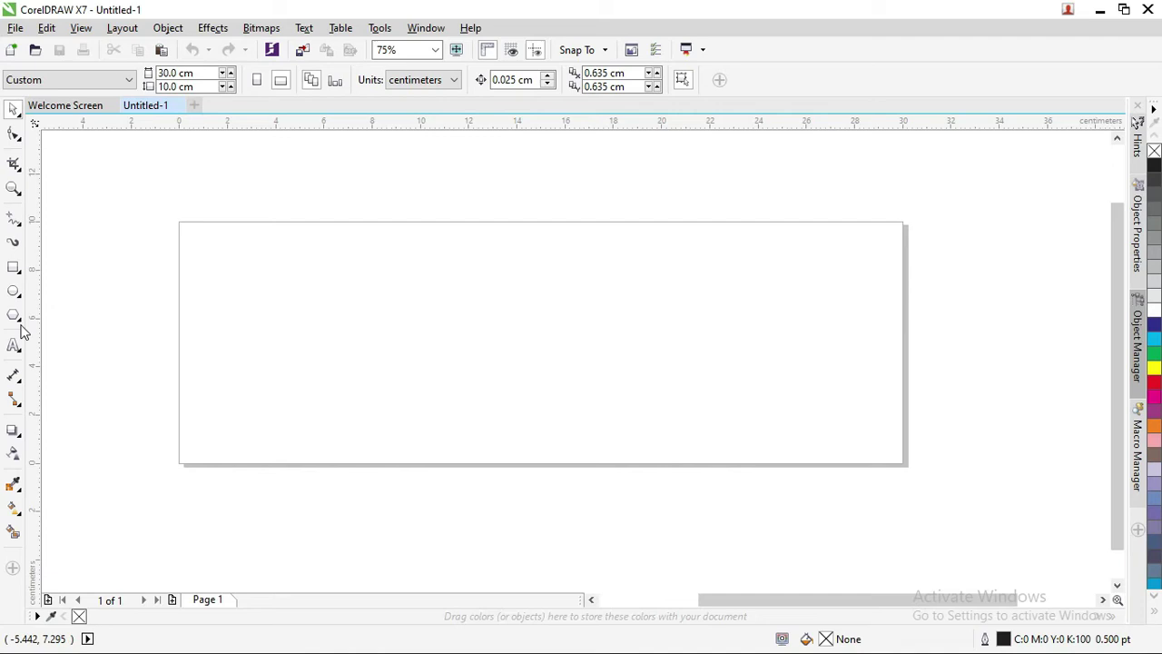
{"action": "double_click", "coordinate": [14, 269]}
{"action": "scroll", "coordinate": [384, 242], "scroll_direction": "down", "scroll_amount": 3}
{"action": "scroll", "coordinate": [384, 241], "scroll_direction": "up", "scroll_amount": 1}
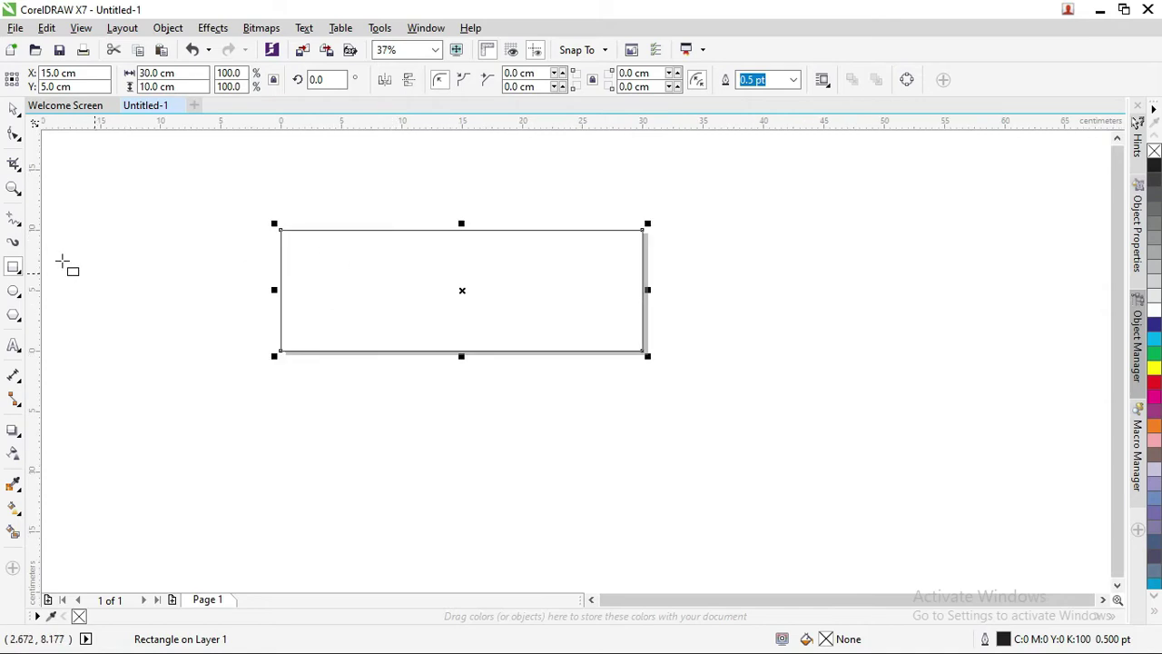
- Add a one-step inside contour with a 0.2 cm offset to the page-sized rectangle
{"action": "left_click", "coordinate": [12, 434]}
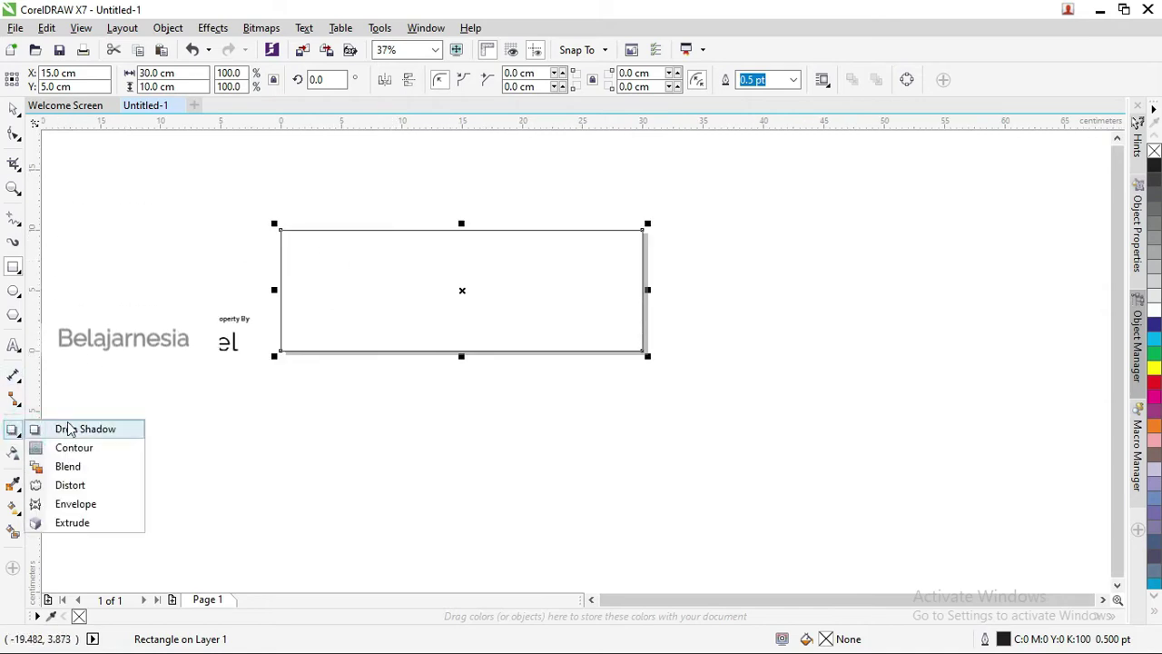
{"action": "left_click", "coordinate": [73, 447]}
{"action": "scroll", "coordinate": [378, 234], "scroll_direction": "up", "scroll_amount": 1}
{"action": "left_click_drag", "start_coordinate": [379, 237], "coordinate": [379, 243]}
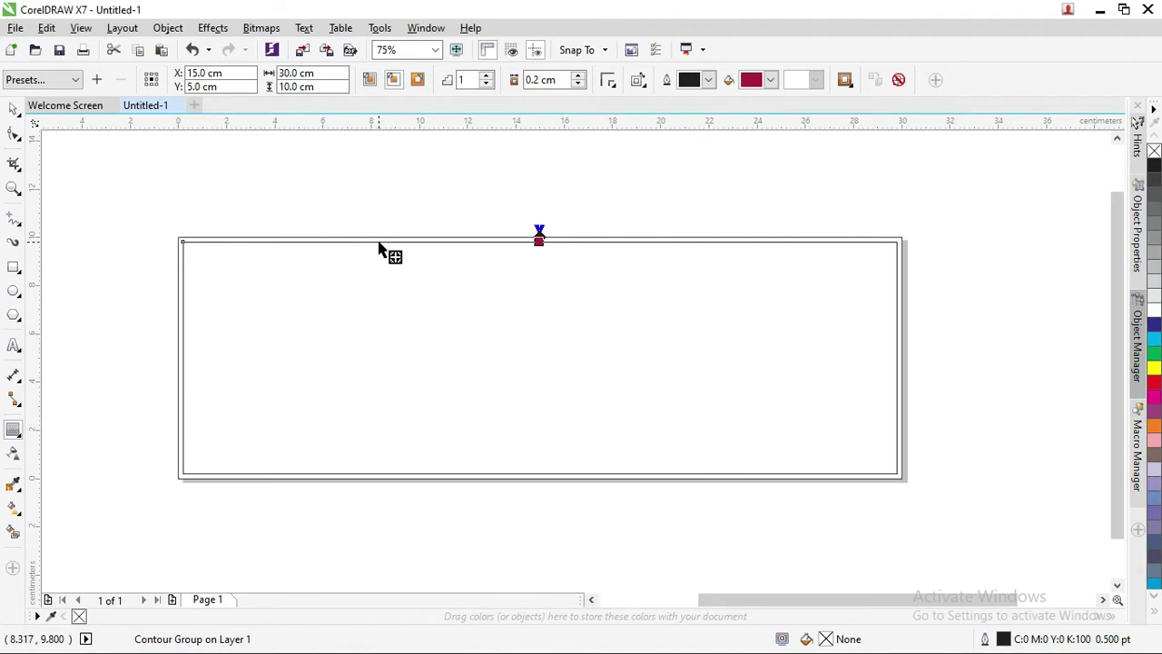
- Break the contour group apart into separate outer and inner rectangles and clear the selection
{"action": "right_click", "coordinate": [379, 248]}
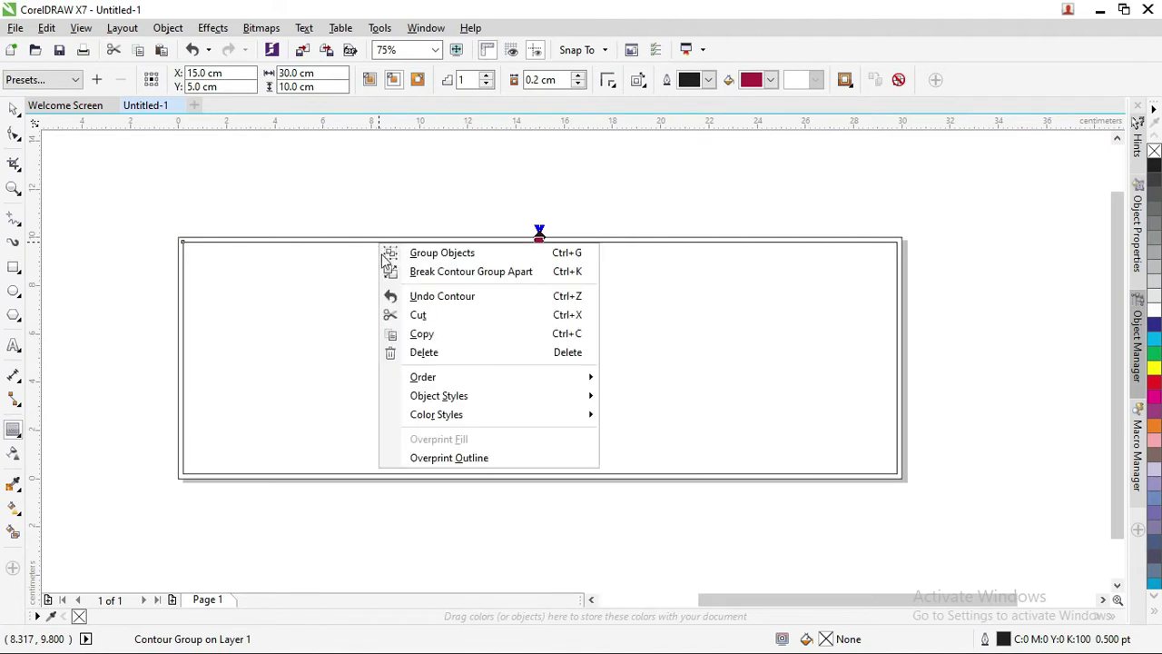
{"action": "left_click", "coordinate": [416, 272]}
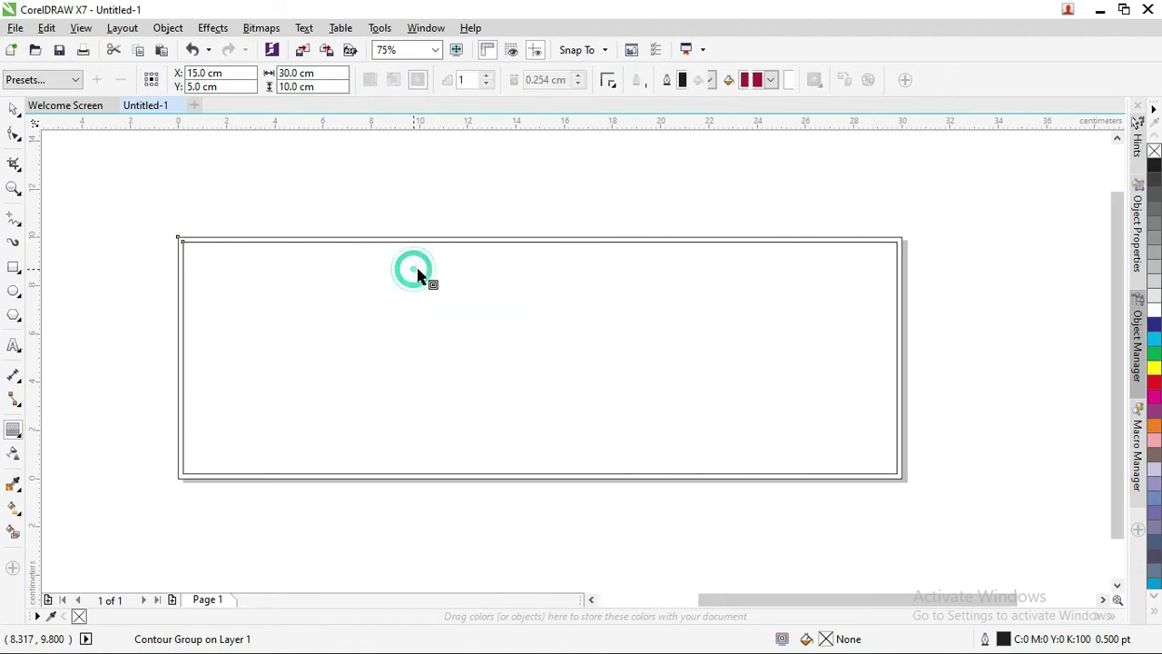
{"action": "left_click", "coordinate": [14, 113]}
{"action": "left_click", "coordinate": [114, 140]}
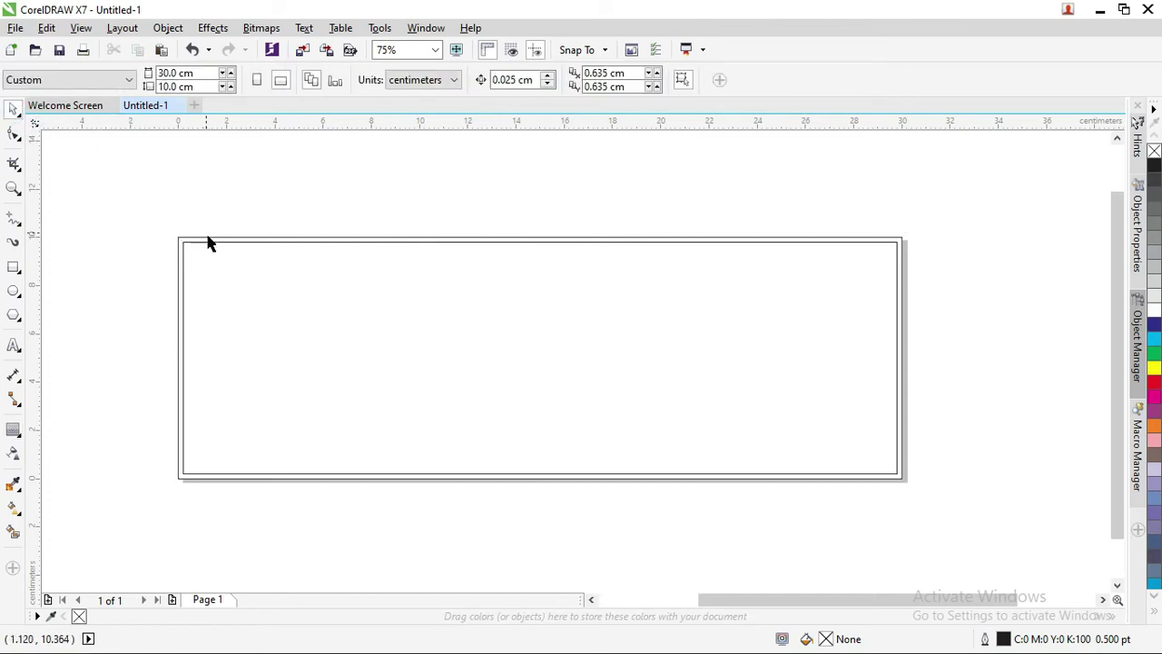
- Fill the outer 30 × 10 cm rectangle with white and remove its outline
{"action": "left_click", "coordinate": [208, 246]}
{"action": "scroll", "coordinate": [218, 228], "scroll_direction": "up", "scroll_amount": 2}
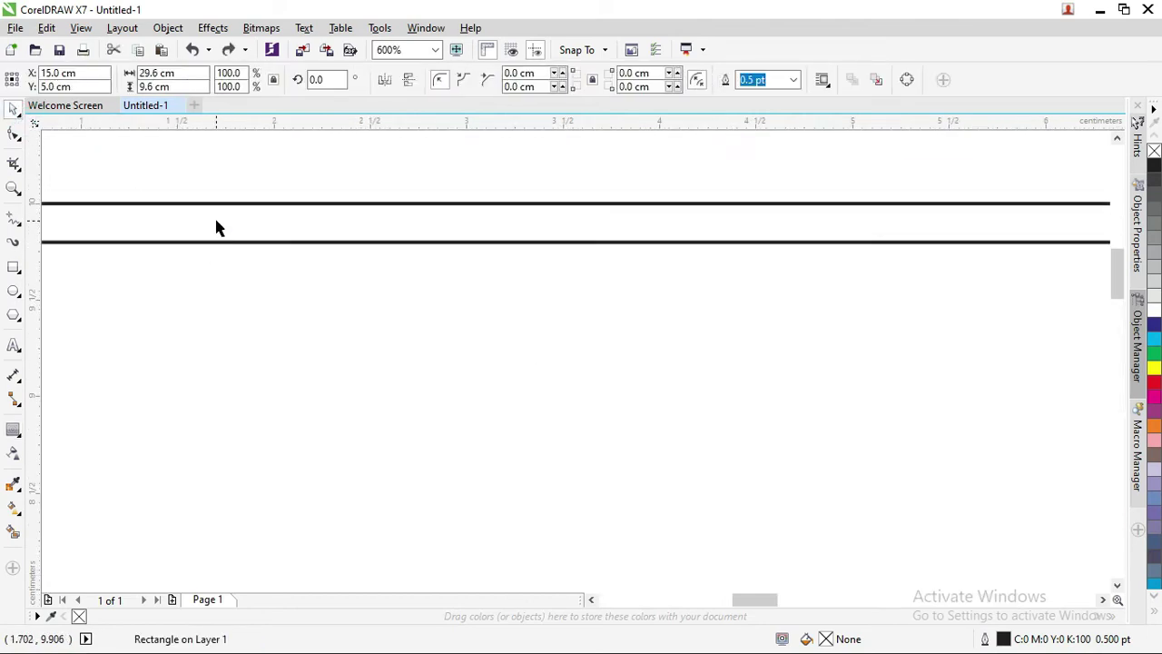
{"action": "left_click", "coordinate": [218, 218]}
{"action": "left_click", "coordinate": [218, 216]}
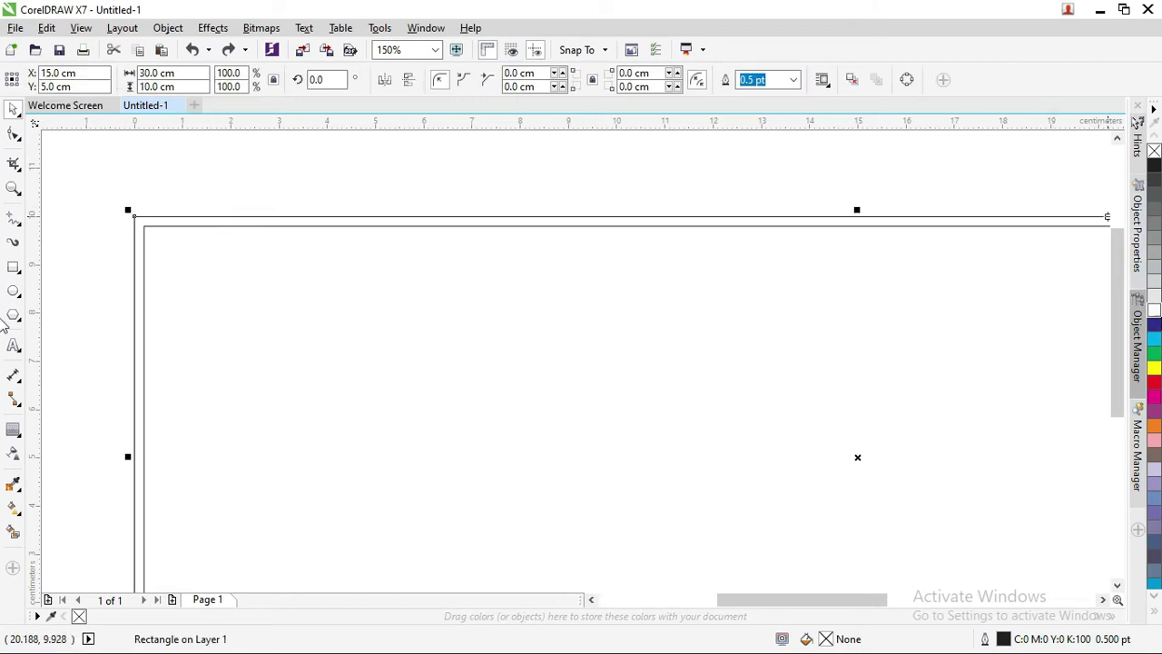
{"action": "left_click", "coordinate": [1154, 166]}
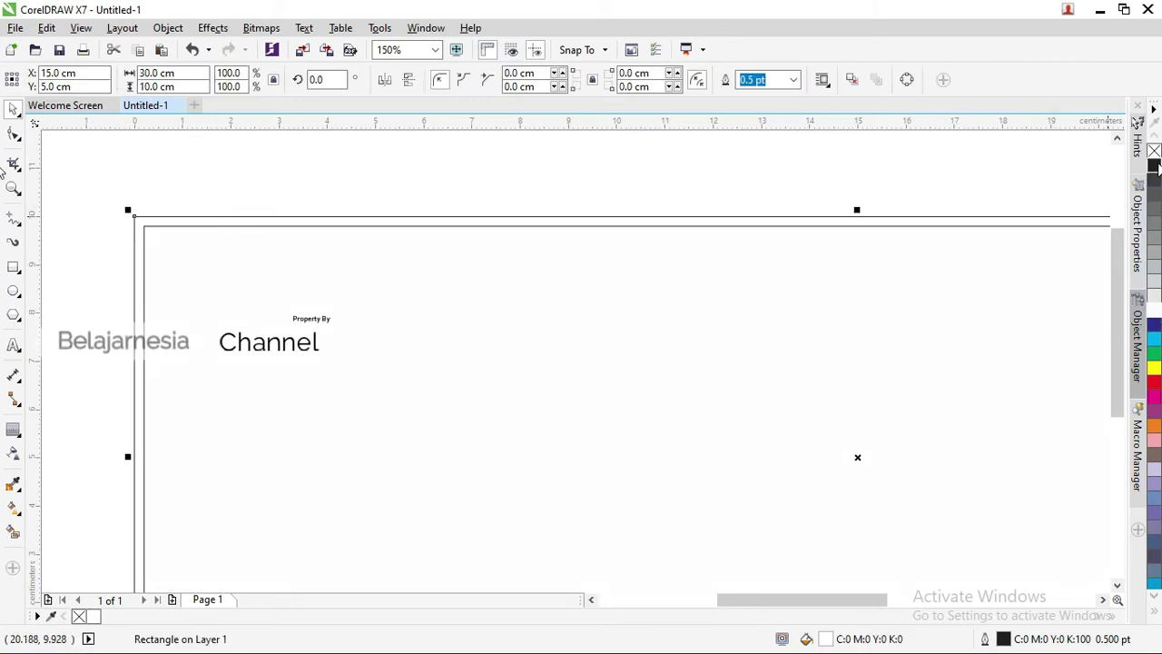
{"action": "right_click", "coordinate": [1155, 156]}
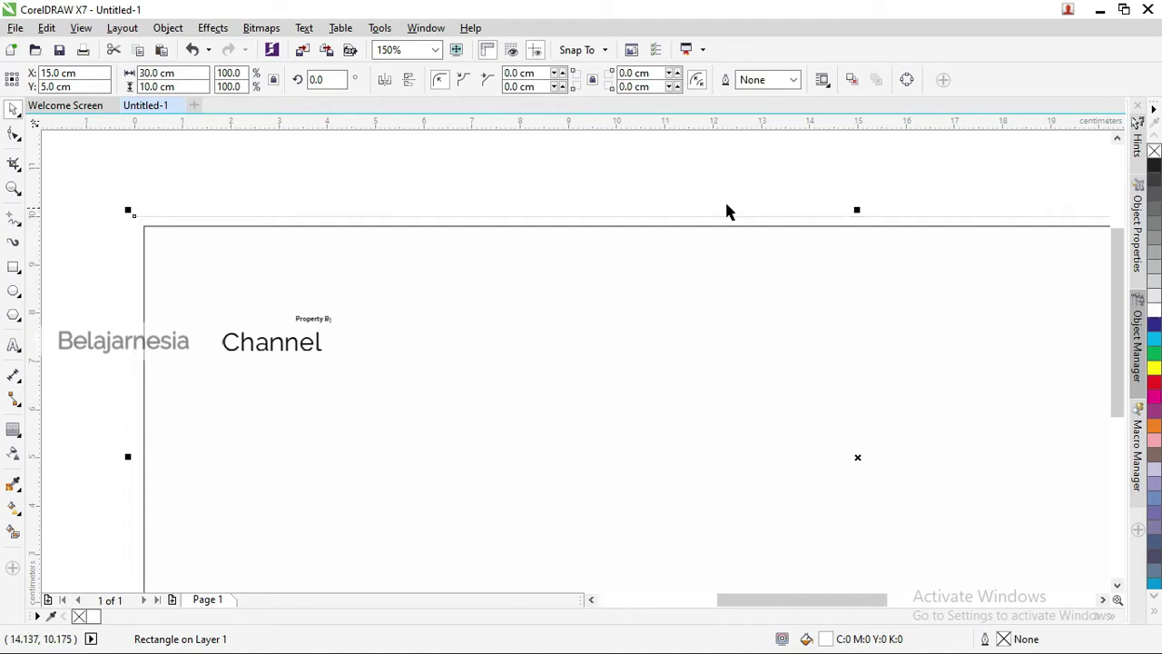
- Lock the outer white rectangle
{"action": "scroll", "coordinate": [602, 184], "scroll_direction": "down", "scroll_amount": 2}
{"action": "scroll", "coordinate": [701, 177], "scroll_direction": "up", "scroll_amount": 2}
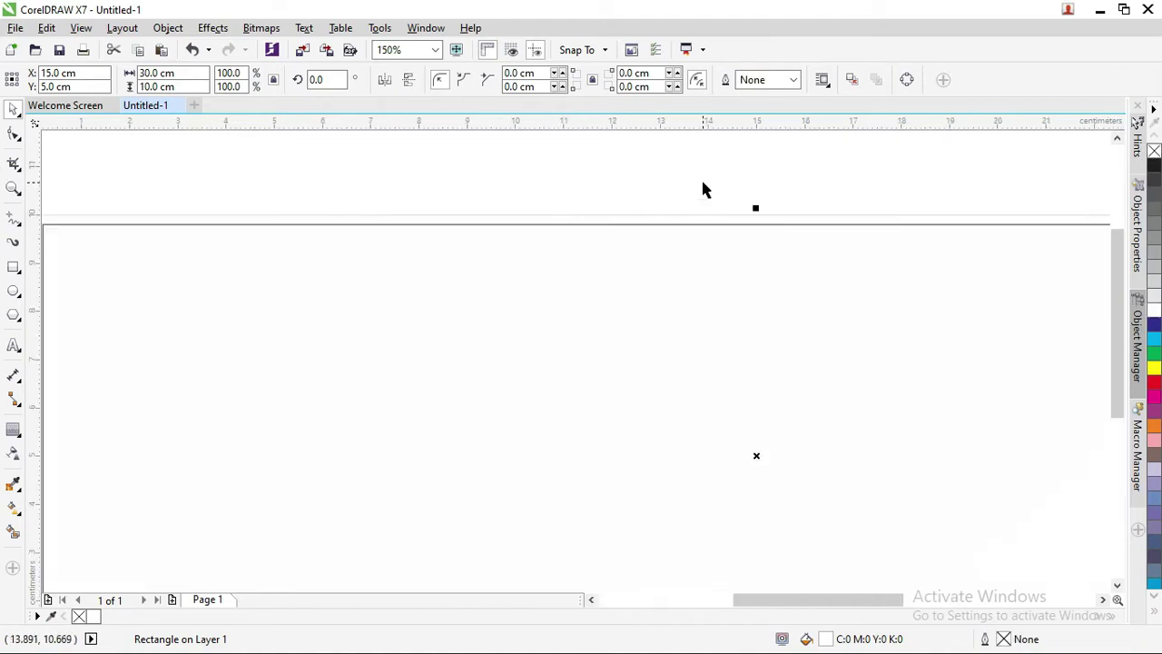
{"action": "right_click", "coordinate": [705, 217]}
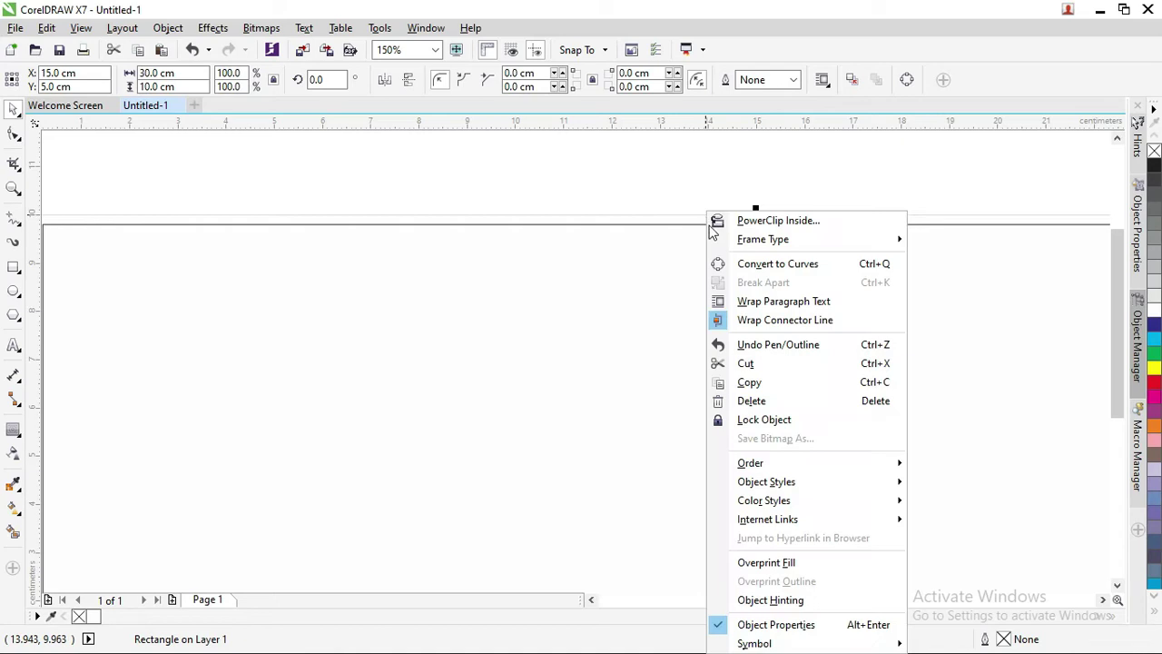
{"action": "left_click", "coordinate": [776, 418]}
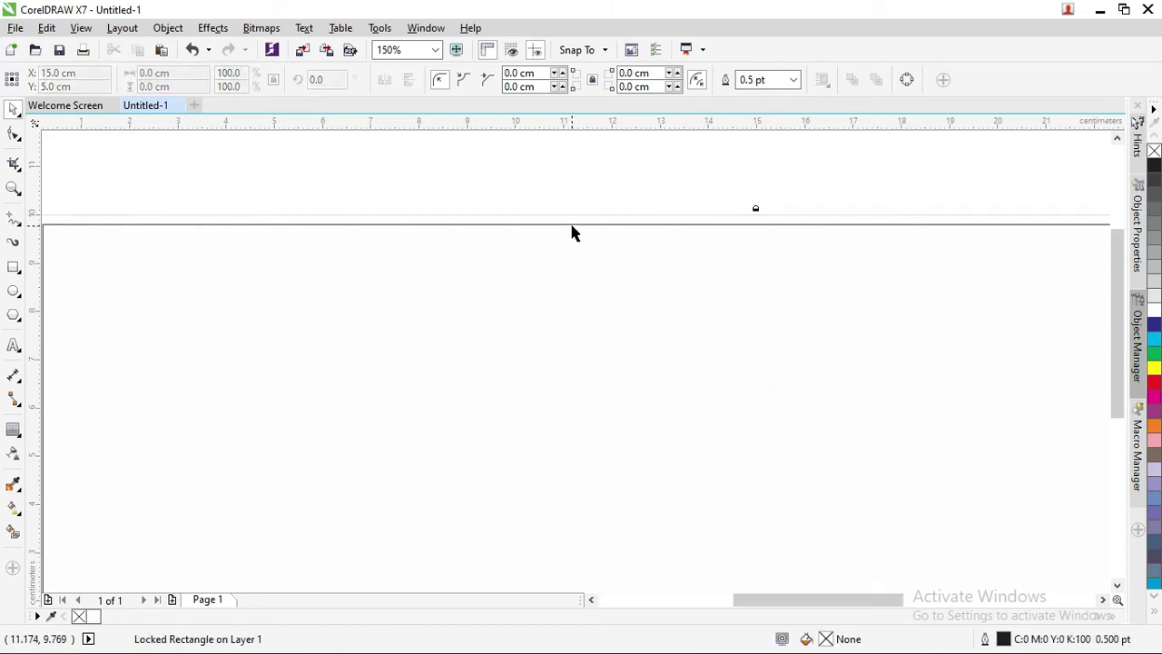
- Fill the inner rectangle with 10% black and remove its outline
{"action": "scroll", "coordinate": [570, 233], "scroll_direction": "down", "scroll_amount": 2}
{"action": "left_click", "coordinate": [576, 233]}
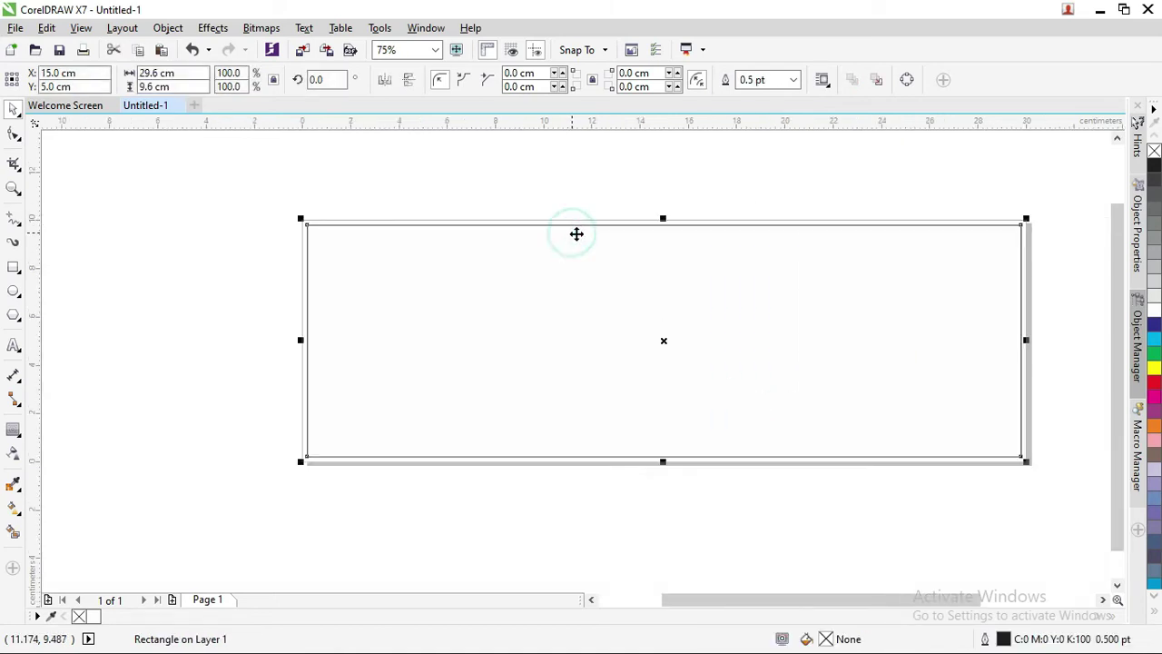
{"action": "left_click", "coordinate": [1155, 295]}
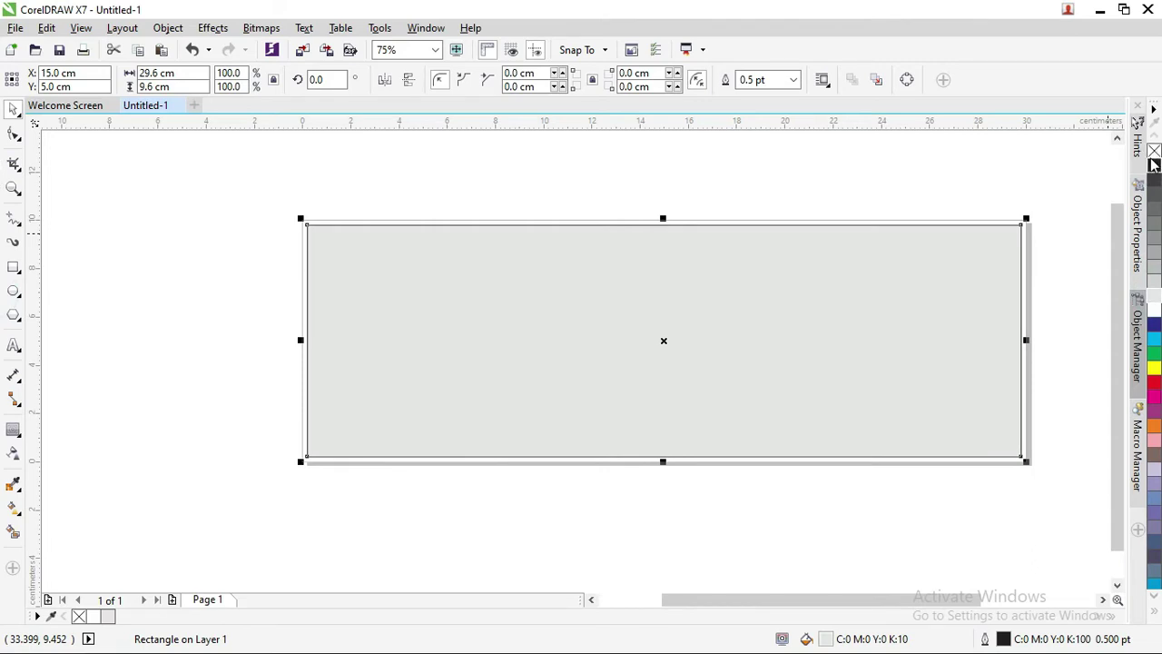
{"action": "left_click", "coordinate": [811, 179]}
{"action": "key", "text": "z"}
{"action": "left_click_drag", "start_coordinate": [254, 205], "coordinate": [1063, 487]}
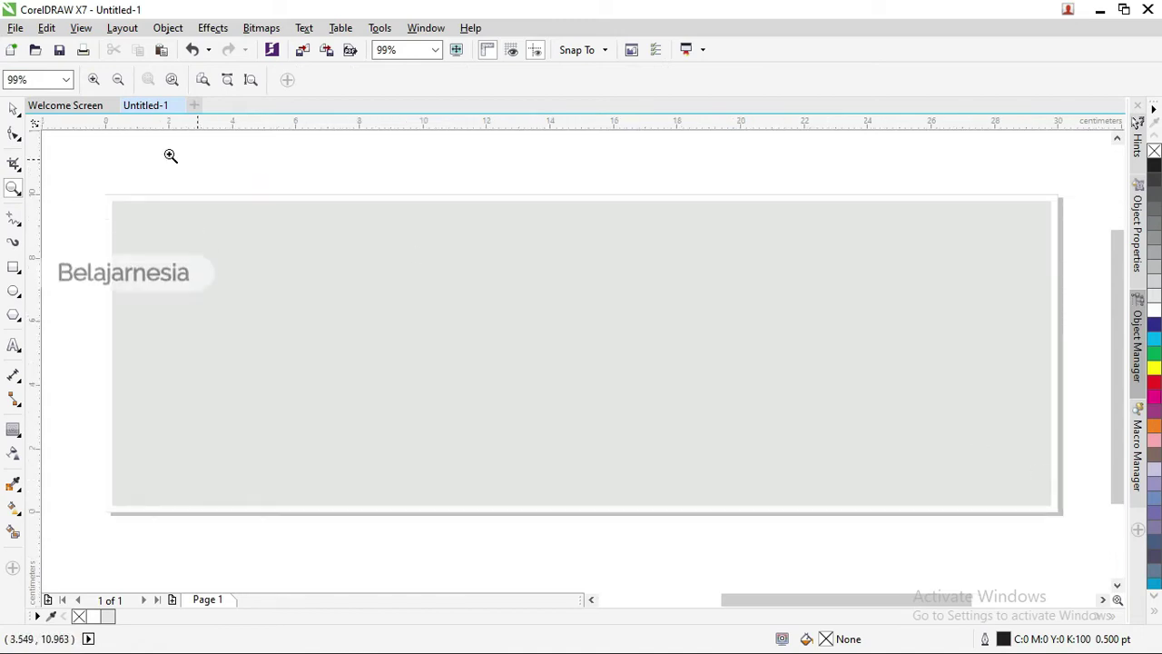
{"action": "left_click", "coordinate": [14, 108]}
{"action": "scroll", "coordinate": [135, 192], "scroll_direction": "up", "scroll_amount": 1}
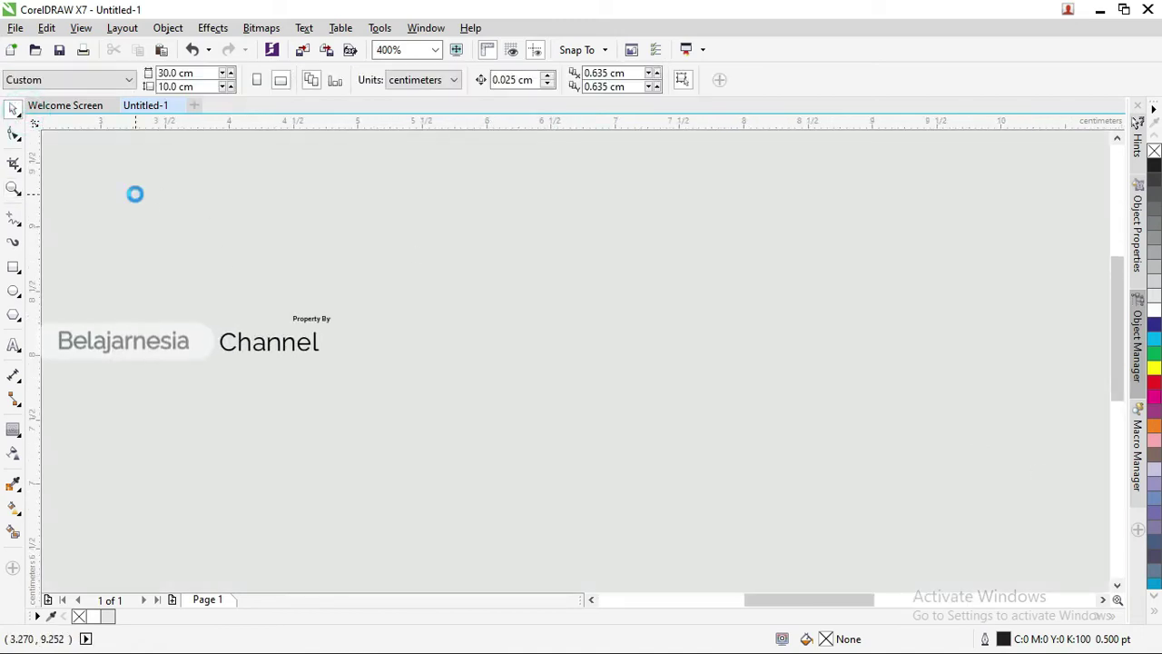
{"action": "scroll", "coordinate": [399, 211], "scroll_direction": "down", "scroll_amount": 1}
{"action": "scroll", "coordinate": [313, 186], "scroll_direction": "up", "scroll_amount": 1}
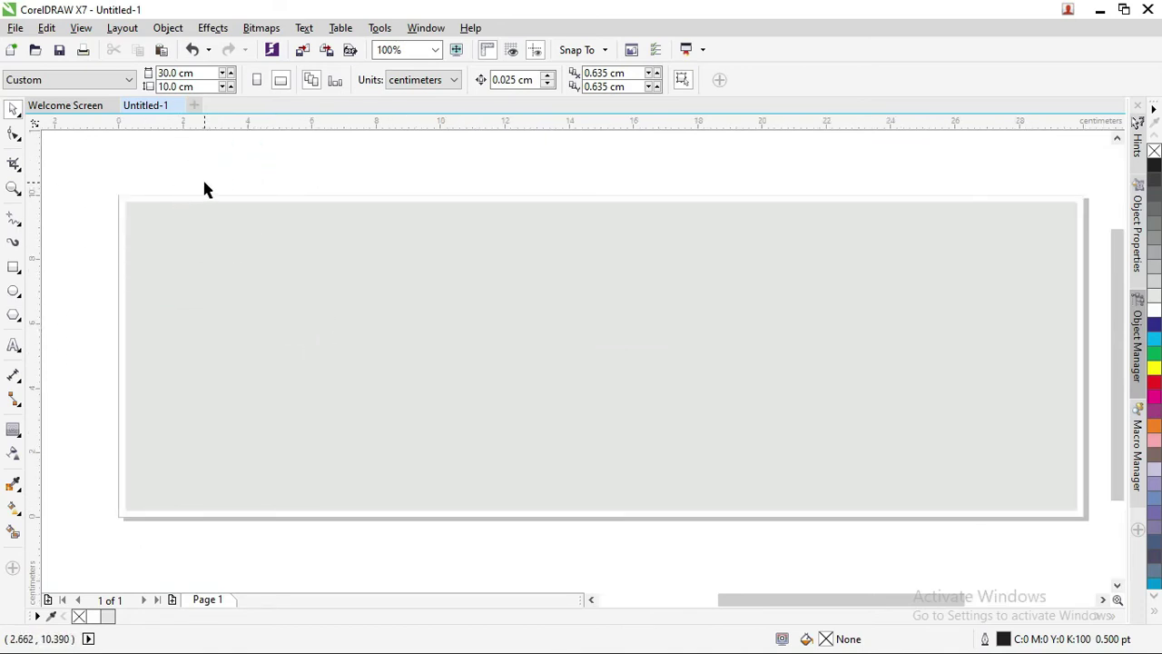
- Switch to the Banner Kue 3 folder in File Explorer and import the american-heritage-chocolate PSD, both cookie photos and the grey texture photo into CorelDRAW
{"action": "key", "text": "alt+Tab"}
{"action": "key", "text": "alt+Tab"}
{"action": "key", "text": "alt+Tab"}
{"action": "key", "text": "alt+Tab"}
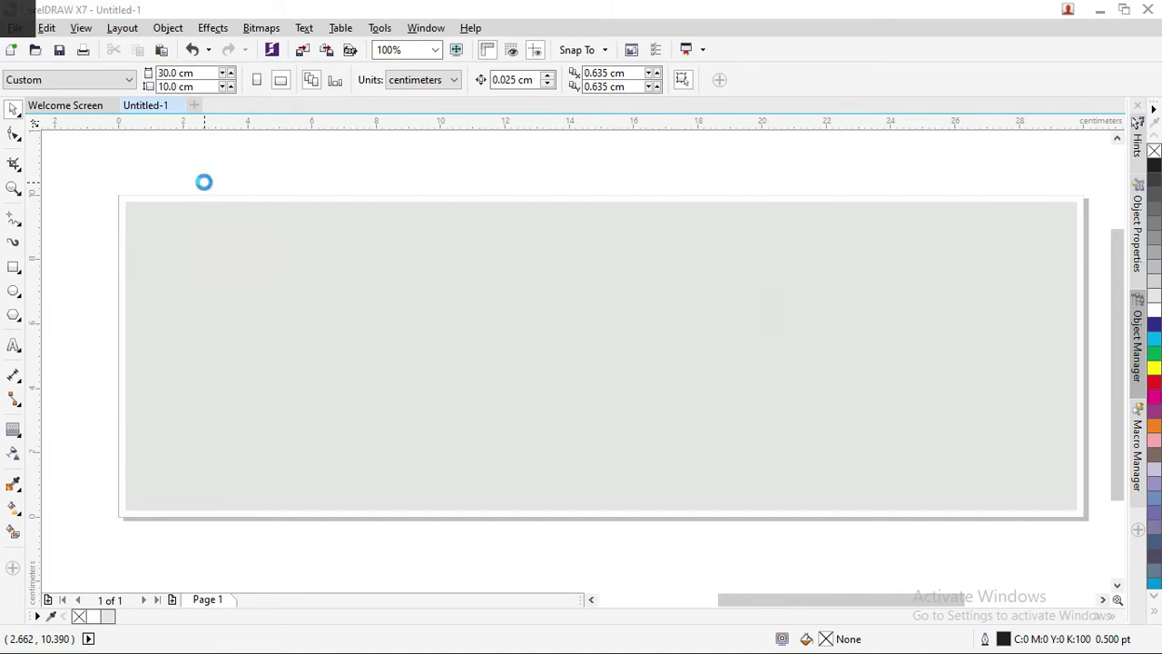
{"action": "left_click_drag", "start_coordinate": [1063, 338], "coordinate": [561, 246]}
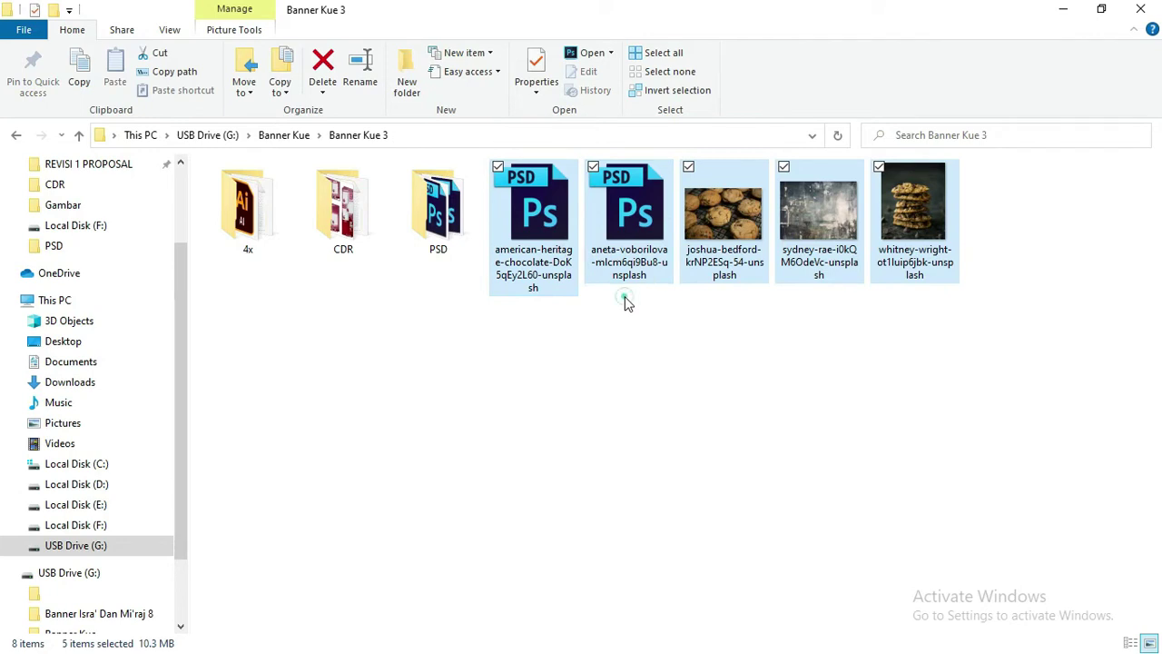
{"action": "left_click", "coordinate": [626, 303]}
{"action": "left_click", "coordinate": [552, 234]}
{"action": "left_click", "coordinate": [724, 213], "text": "ctrl"}
{"action": "left_click", "coordinate": [818, 213], "text": "ctrl"}
{"action": "left_click_drag", "start_coordinate": [912, 232], "coordinate": [877, 324]}
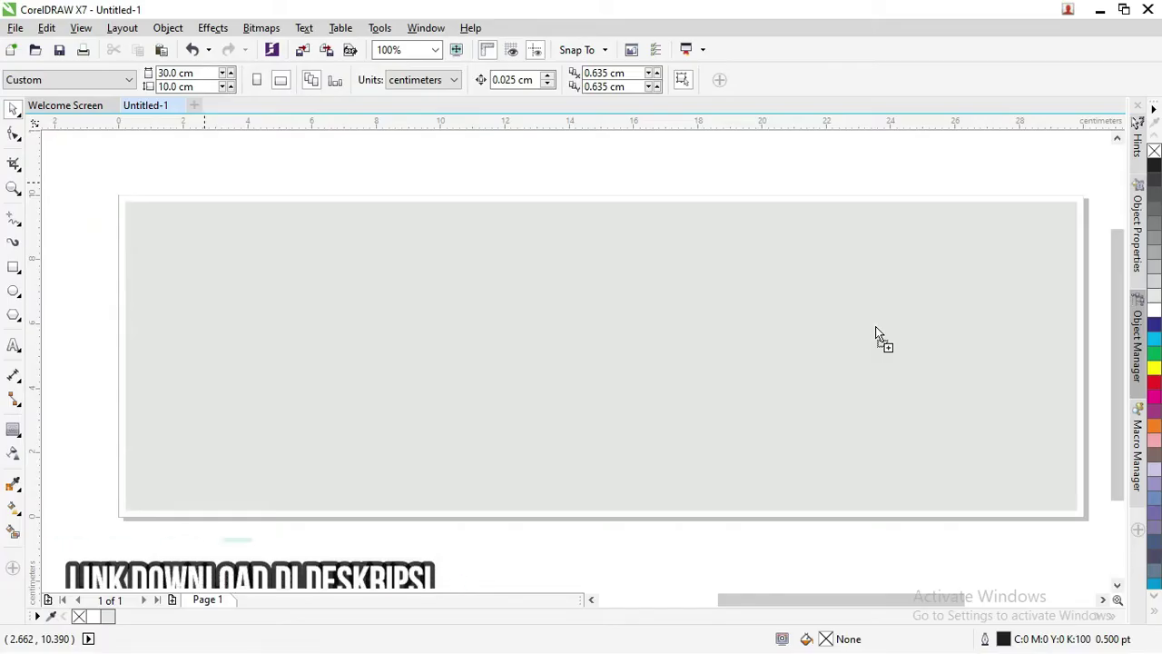
{"action": "left_click_drag", "start_coordinate": [875, 326], "coordinate": [502, 226]}
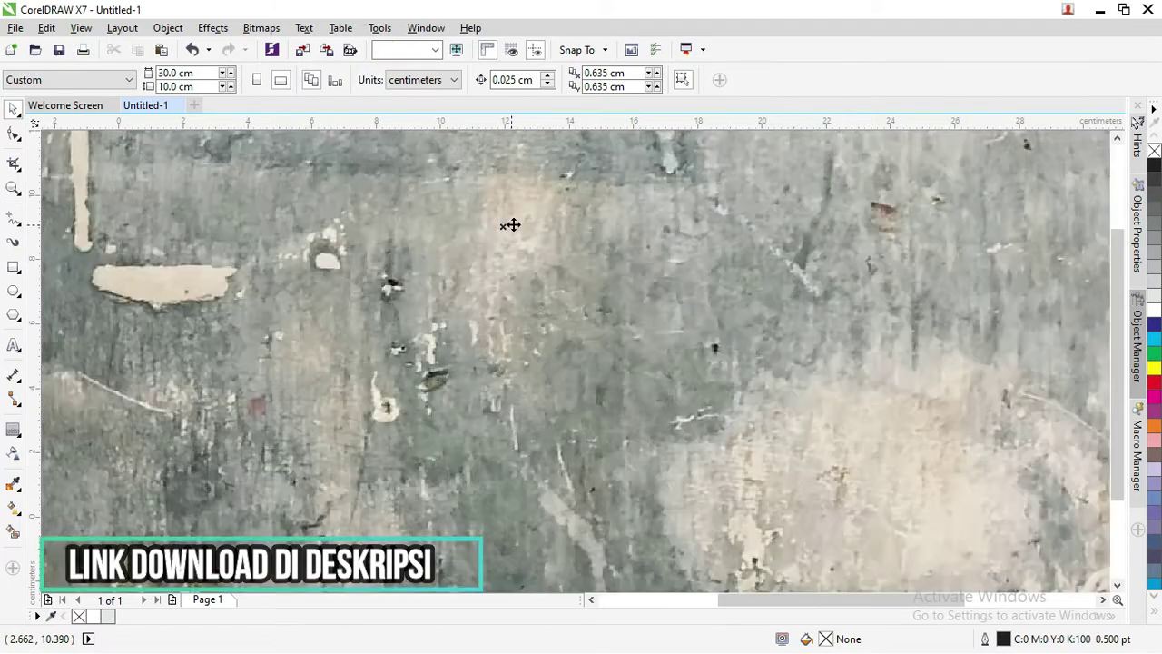
- Move the four imported images off the page into the empty area on its left side
{"action": "scroll", "coordinate": [529, 224], "scroll_direction": "down", "scroll_amount": 4}
{"action": "scroll", "coordinate": [646, 191], "scroll_direction": "up", "scroll_amount": 1}
{"action": "scroll", "coordinate": [644, 233], "scroll_direction": "down", "scroll_amount": 2}
{"action": "left_click_drag", "start_coordinate": [631, 207], "coordinate": [432, 307]}
{"action": "left_click", "coordinate": [581, 239]}
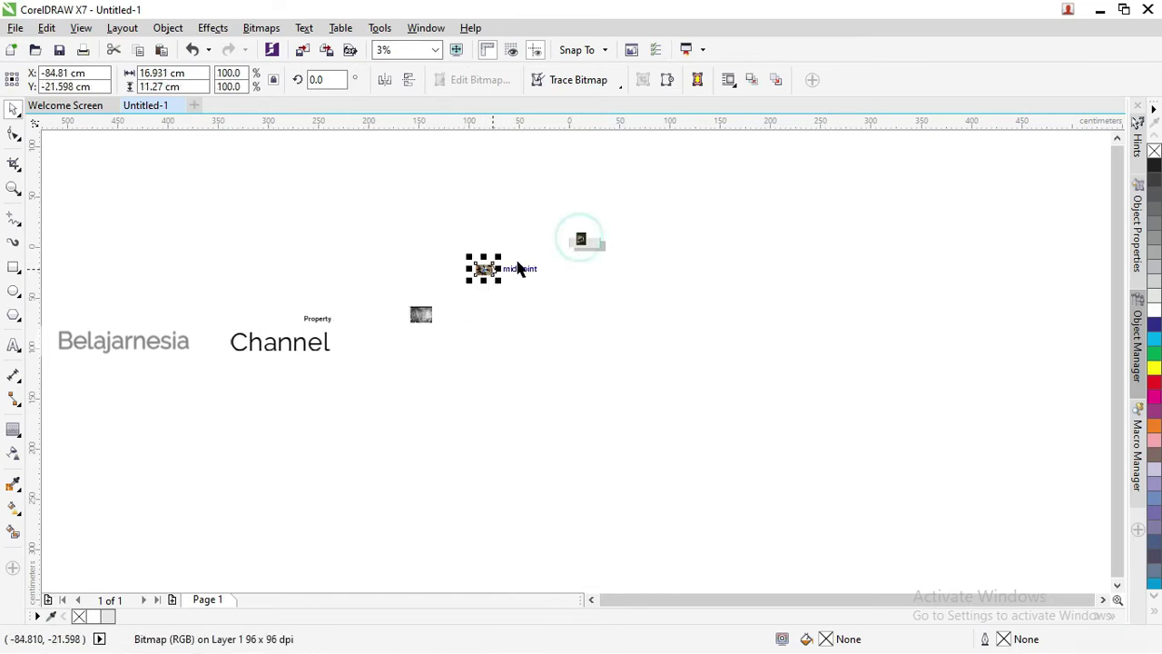
{"action": "scroll", "coordinate": [581, 239], "scroll_direction": "up", "scroll_amount": 2}
{"action": "left_click", "coordinate": [577, 258]}
{"action": "left_click_drag", "start_coordinate": [578, 257], "coordinate": [311, 347]}
{"action": "left_click_drag", "start_coordinate": [416, 296], "coordinate": [376, 314]}
{"action": "scroll", "coordinate": [373, 316], "scroll_direction": "down", "scroll_amount": 2}
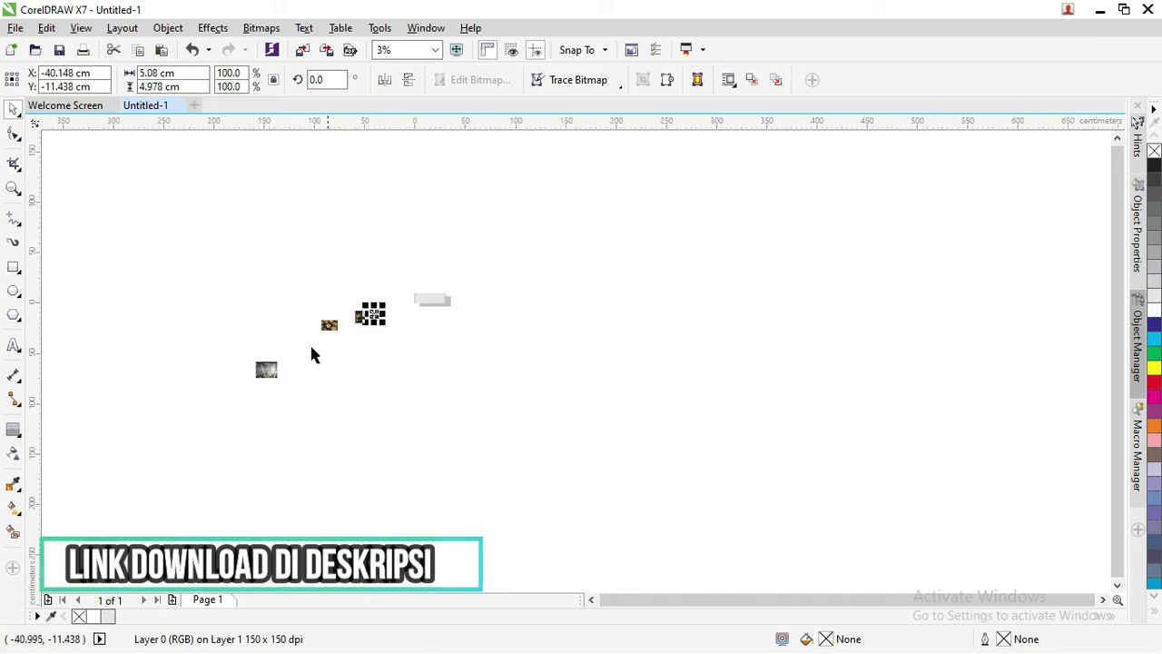
- Bring the grey texture photo closer to the other images and scale it down to about 9.1 × 6.8 cm
{"action": "left_click_drag", "start_coordinate": [267, 372], "coordinate": [347, 309]}
{"action": "scroll", "coordinate": [354, 313], "scroll_direction": "up", "scroll_amount": 3}
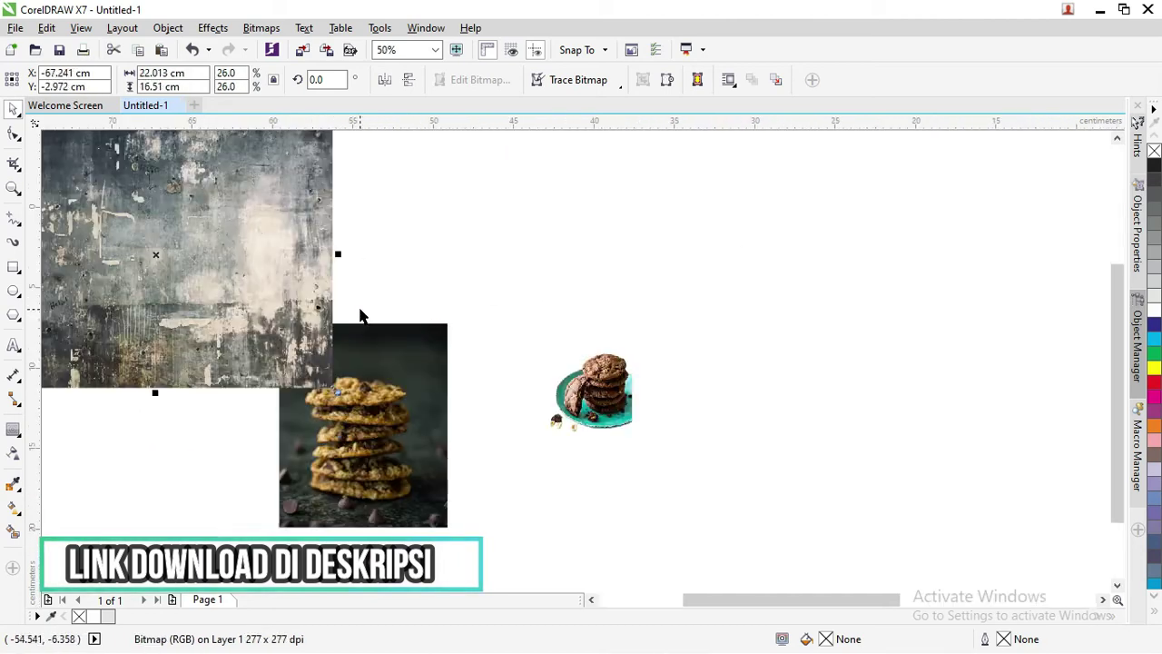
{"action": "scroll", "coordinate": [359, 315], "scroll_direction": "down", "scroll_amount": 1}
{"action": "left_click_drag", "start_coordinate": [351, 209], "coordinate": [389, 245]}
- Scale the photo of the spread-out cookies to 50% and place it above the chocolate cookie cutout
{"action": "left_click_drag", "start_coordinate": [473, 347], "coordinate": [485, 317]}
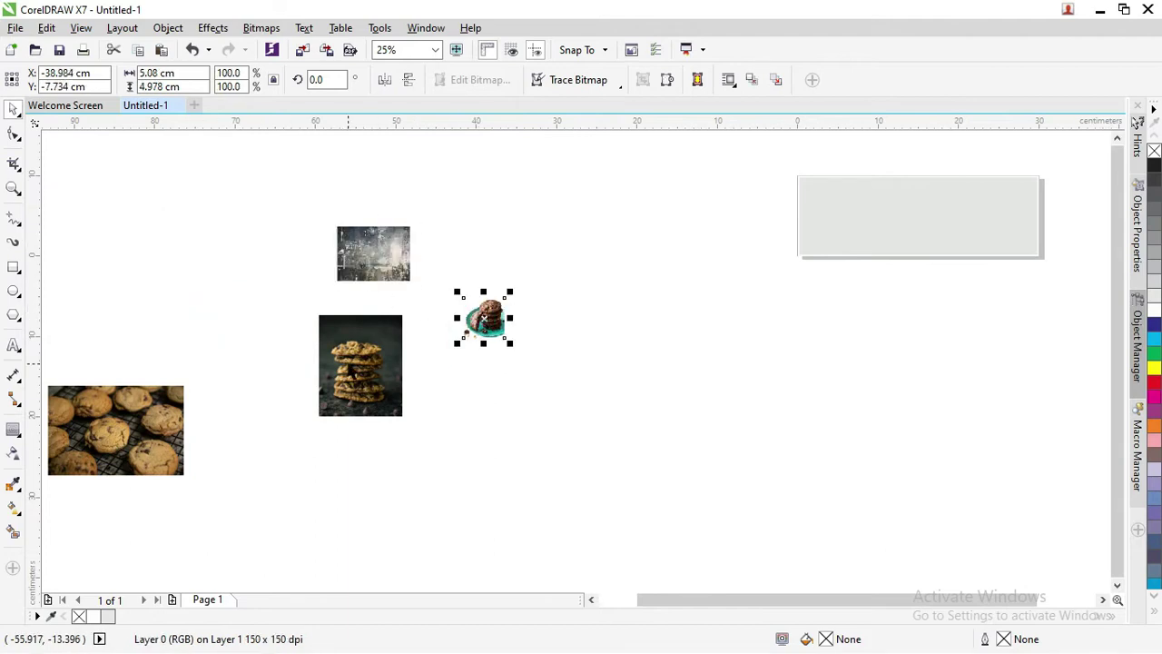
{"action": "left_click_drag", "start_coordinate": [361, 372], "coordinate": [370, 313]}
{"action": "left_click_drag", "start_coordinate": [154, 407], "coordinate": [507, 248]}
- Scale down the cookie stack photo and place it left of the chocolate cookie cutout and the spread-out cookies photo
{"action": "left_click_drag", "start_coordinate": [363, 282], "coordinate": [382, 310]}
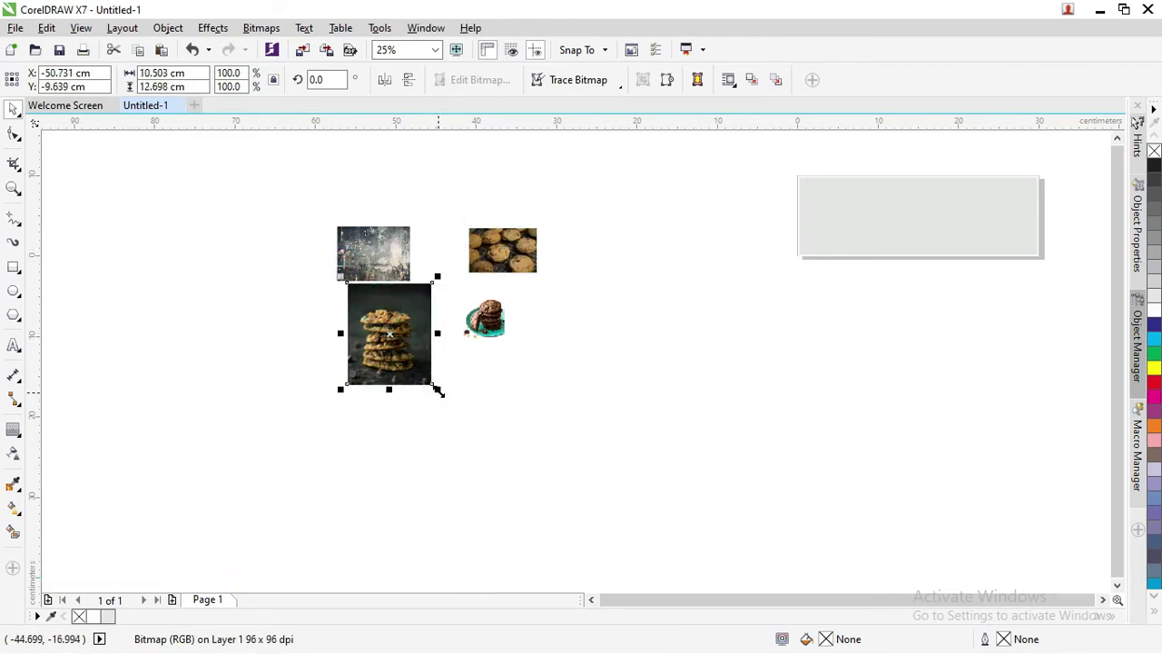
{"action": "left_click_drag", "start_coordinate": [433, 385], "coordinate": [405, 354]}
{"action": "left_click_drag", "start_coordinate": [398, 311], "coordinate": [457, 274]}
- Move the grey texture photo to the right of the spread-out cookies photo and shrink it further
{"action": "left_click_drag", "start_coordinate": [355, 240], "coordinate": [561, 239]}
{"action": "scroll", "coordinate": [561, 239], "scroll_direction": "up", "scroll_amount": 1}
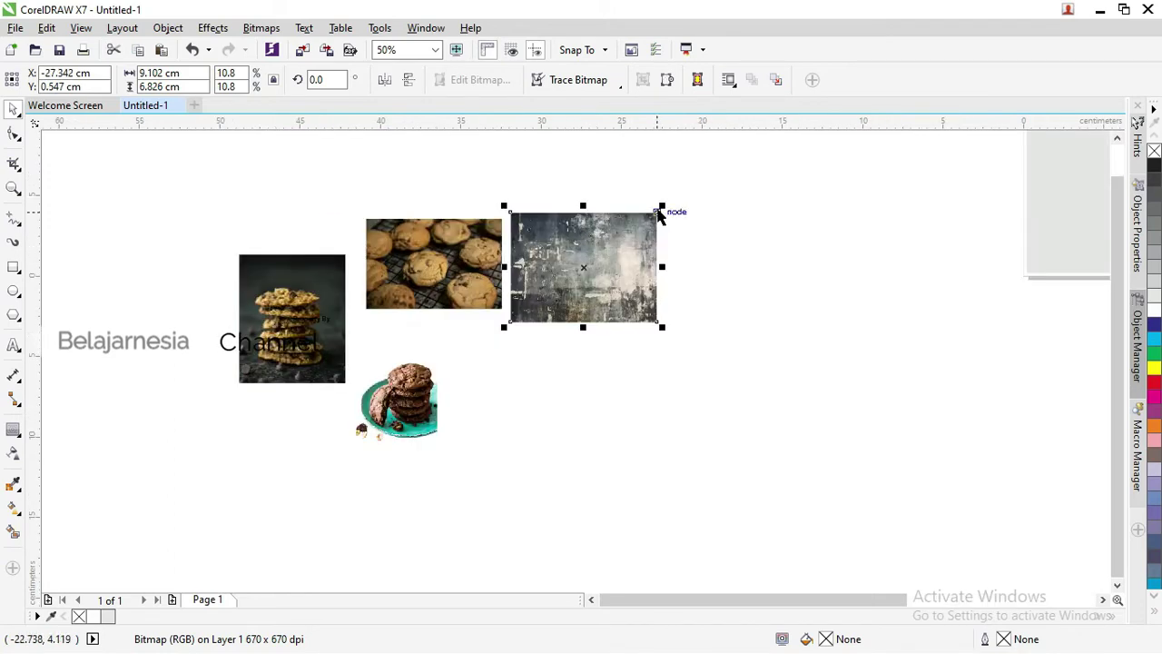
{"action": "left_click_drag", "start_coordinate": [662, 207], "coordinate": [612, 247]}
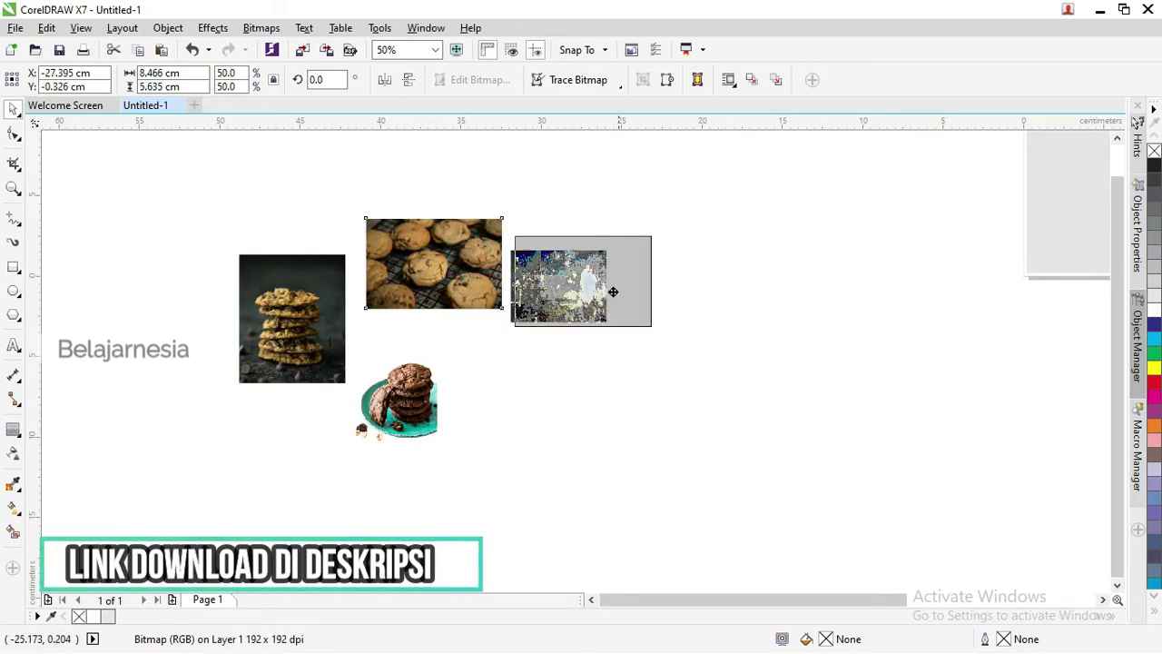
- Place the spread-out cookies photo below the texture and the cookie stack photo above the chocolate cookie cutout, then clear the selection
{"action": "left_click_drag", "start_coordinate": [434, 263], "coordinate": [535, 375]}
{"action": "left_click_drag", "start_coordinate": [329, 295], "coordinate": [436, 223]}
{"action": "left_click", "coordinate": [548, 228]}
{"action": "scroll", "coordinate": [447, 251], "scroll_direction": "down", "scroll_amount": 1}
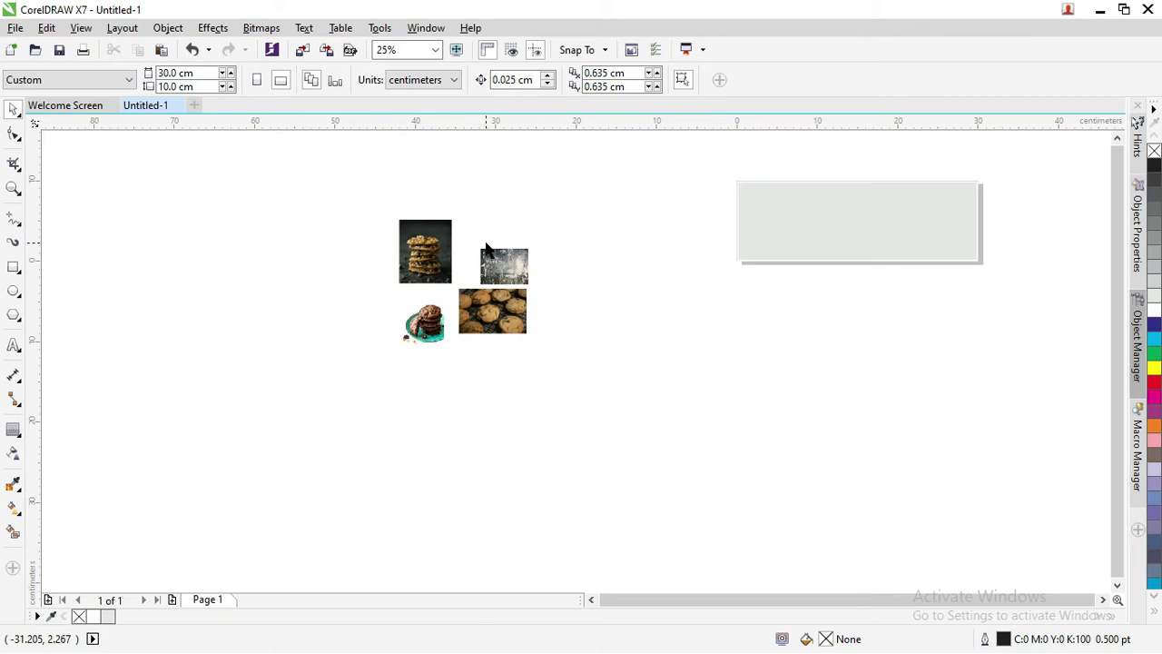
- Bring in the strip of red and magenta colour swatches from the other window, at 50% scale, and place it below the cookie images
{"action": "key", "text": "F10"}
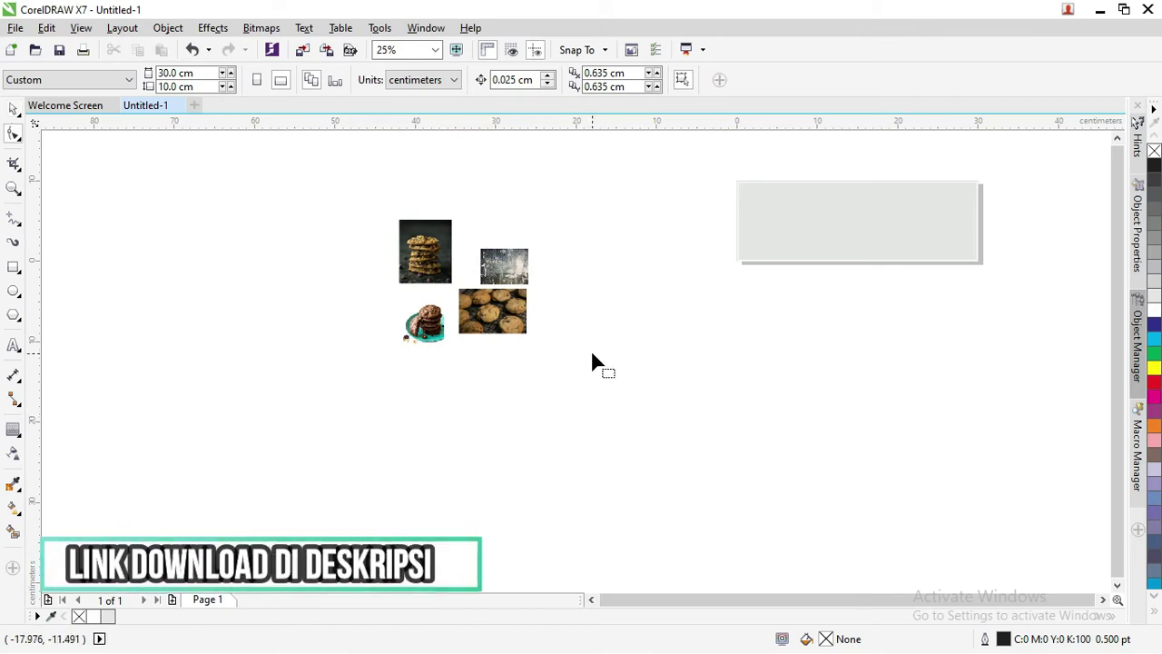
{"action": "key", "text": "alt+Tab"}
{"action": "left_click_drag", "start_coordinate": [289, 355], "coordinate": [512, 378]}
{"action": "key", "text": "alt+Tab"}
{"action": "left_click_drag", "start_coordinate": [638, 396], "coordinate": [449, 343]}
{"action": "scroll", "coordinate": [445, 340], "scroll_direction": "up", "scroll_amount": 3}
{"action": "scroll", "coordinate": [446, 340], "scroll_direction": "down", "scroll_amount": 2}
{"action": "mouse_move", "coordinate": [492, 387]}
{"action": "left_mouse_down"}
{"action": "mouse_move", "coordinate": [525, 390]}
{"action": "mouse_move", "coordinate": [493, 390]}
{"action": "left_mouse_up"}
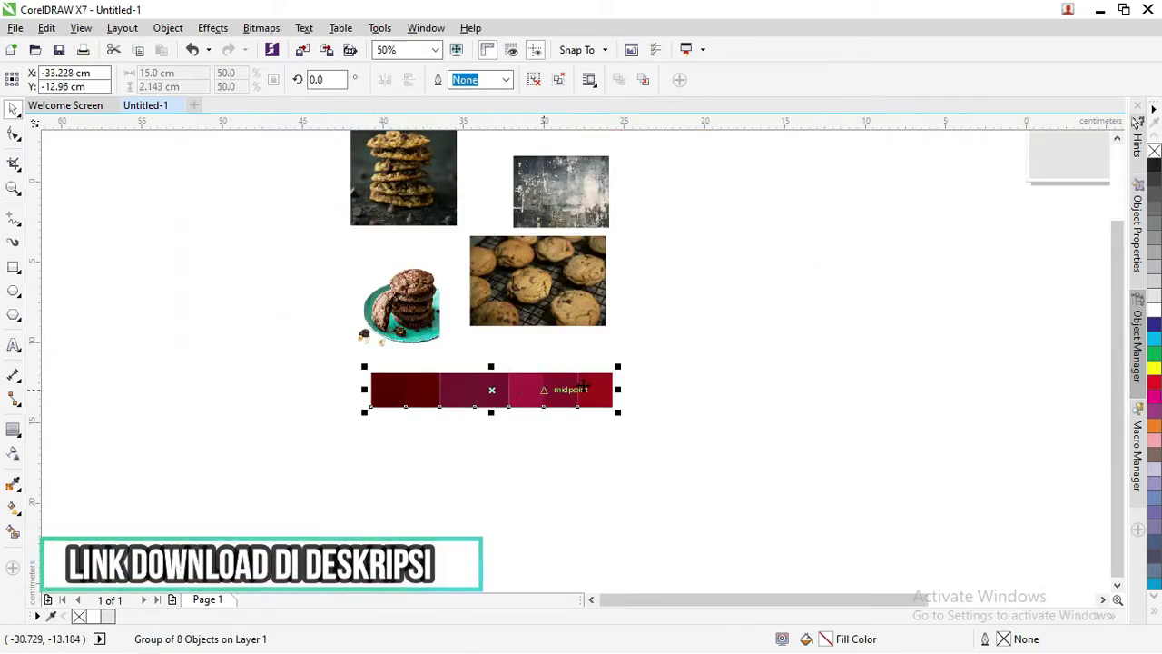
{"action": "scroll", "coordinate": [468, 365], "scroll_direction": "down", "scroll_amount": 1}
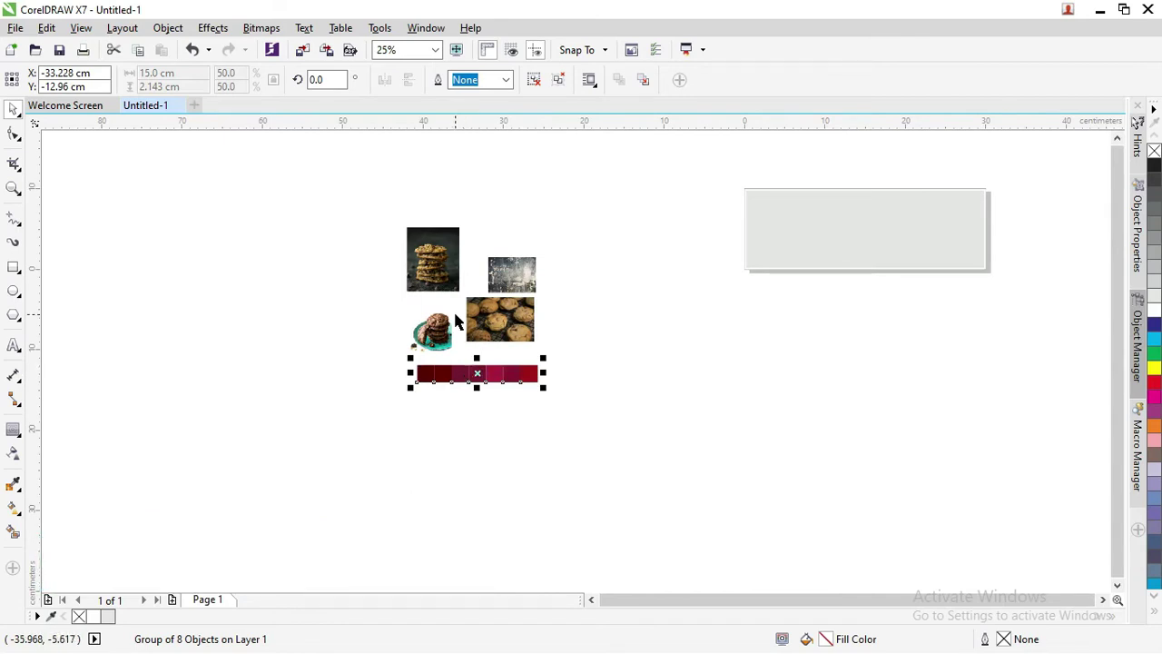
{"action": "scroll", "coordinate": [458, 322], "scroll_direction": "up", "scroll_amount": 1}
{"action": "scroll", "coordinate": [457, 321], "scroll_direction": "down", "scroll_amount": 1}
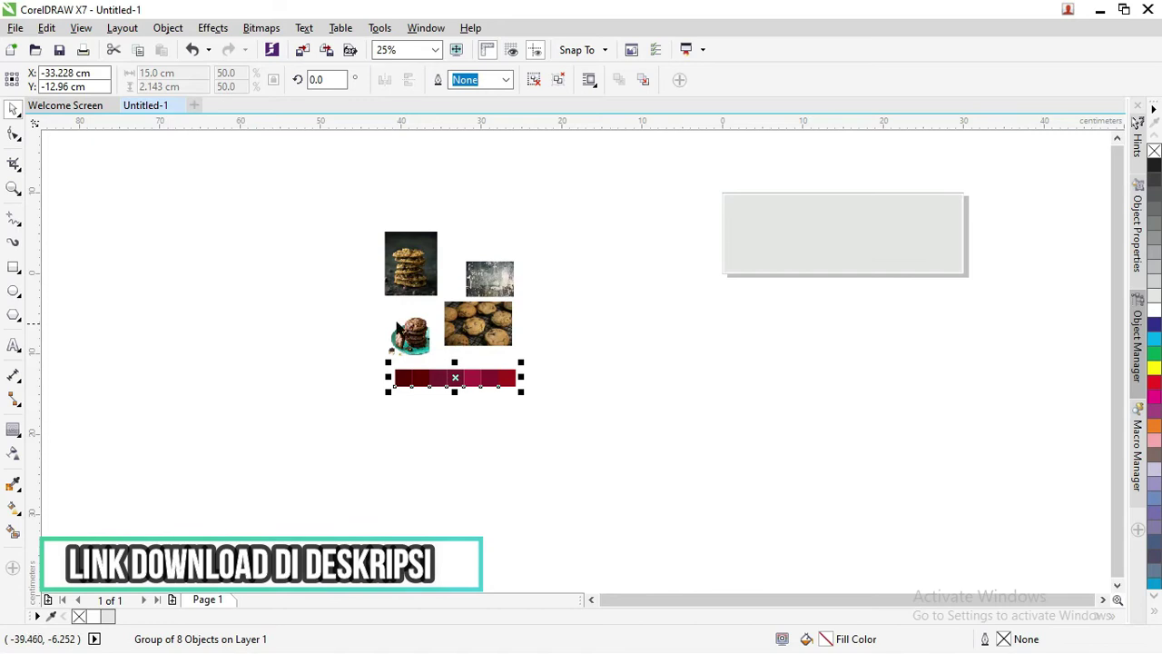
{"action": "scroll", "coordinate": [475, 384], "scroll_direction": "up", "scroll_amount": 2}
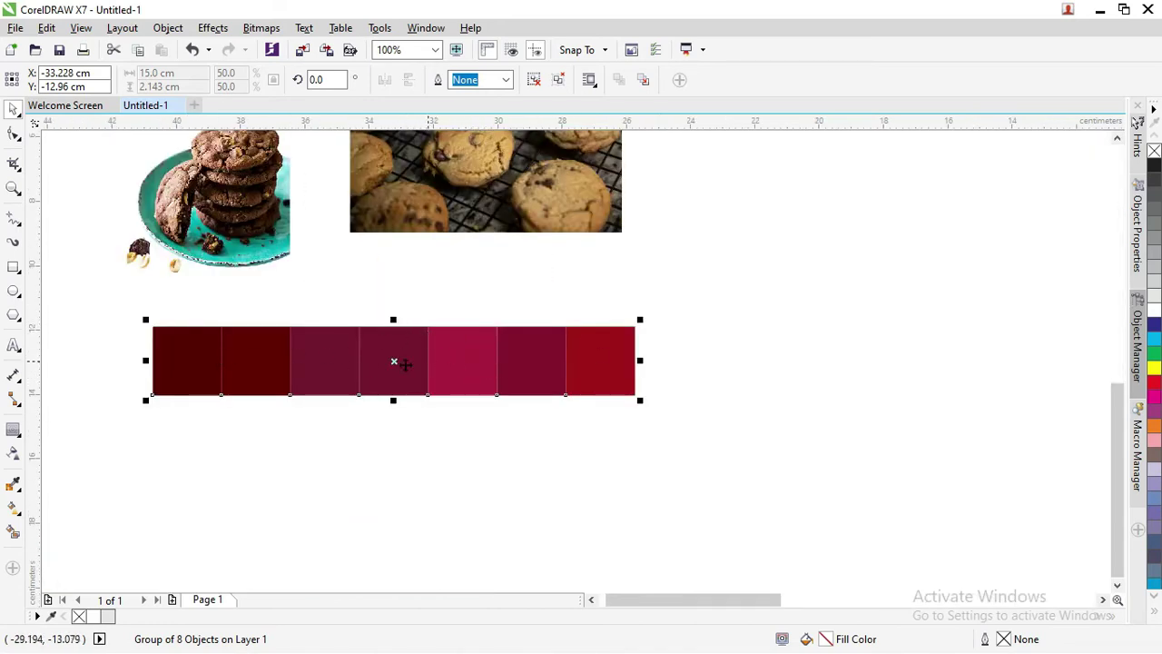
{"action": "scroll", "coordinate": [459, 362], "scroll_direction": "down", "scroll_amount": 2}
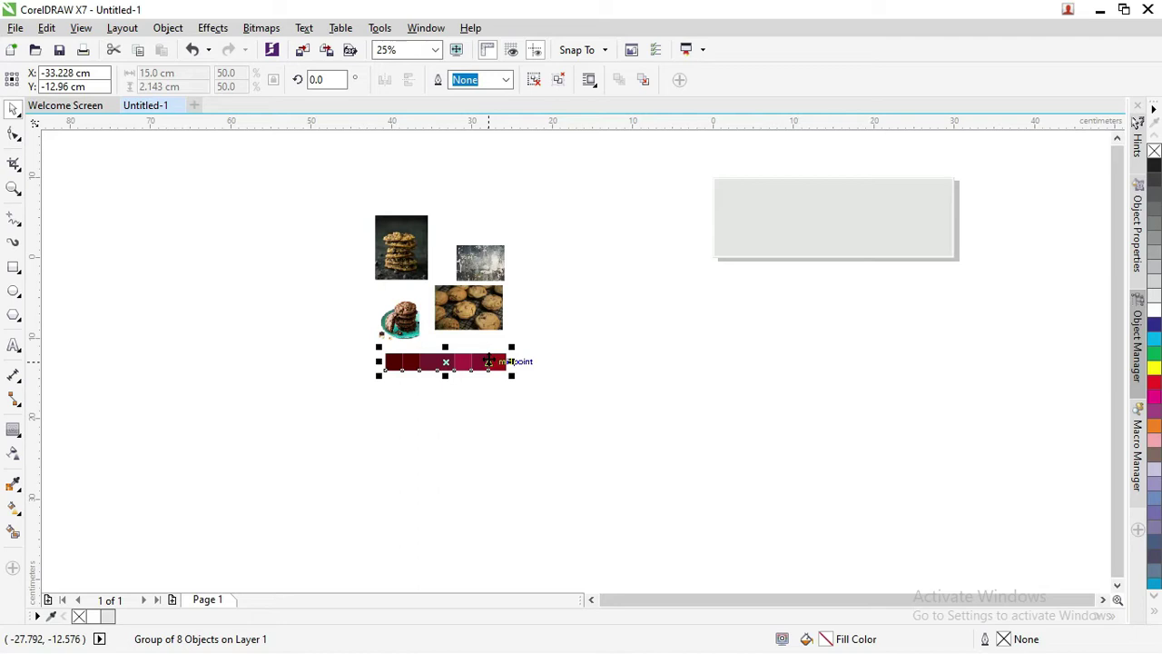
- Move the colour swatch strip above the grey texture photo, beside the cookie stack photo, and clear the selection
{"action": "left_click", "coordinate": [633, 336]}
{"action": "left_click_drag", "start_coordinate": [487, 361], "coordinate": [542, 225]}
{"action": "scroll", "coordinate": [502, 218], "scroll_direction": "up", "scroll_amount": 3}
{"action": "scroll", "coordinate": [502, 218], "scroll_direction": "down", "scroll_amount": 2}
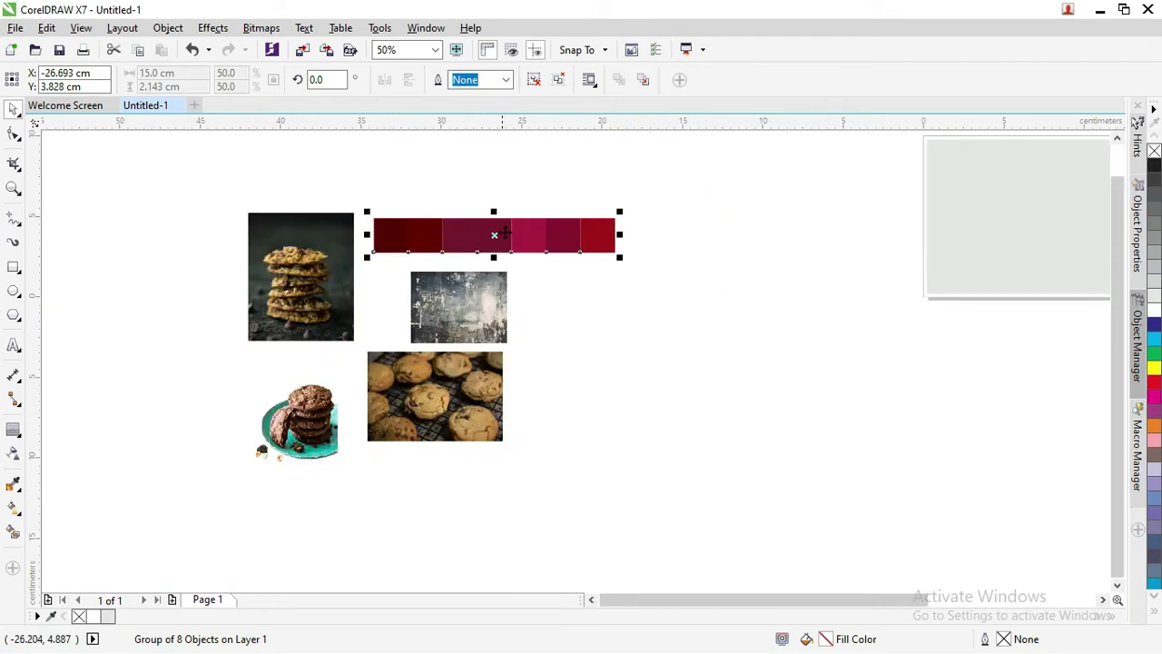
{"action": "left_click", "coordinate": [536, 181]}
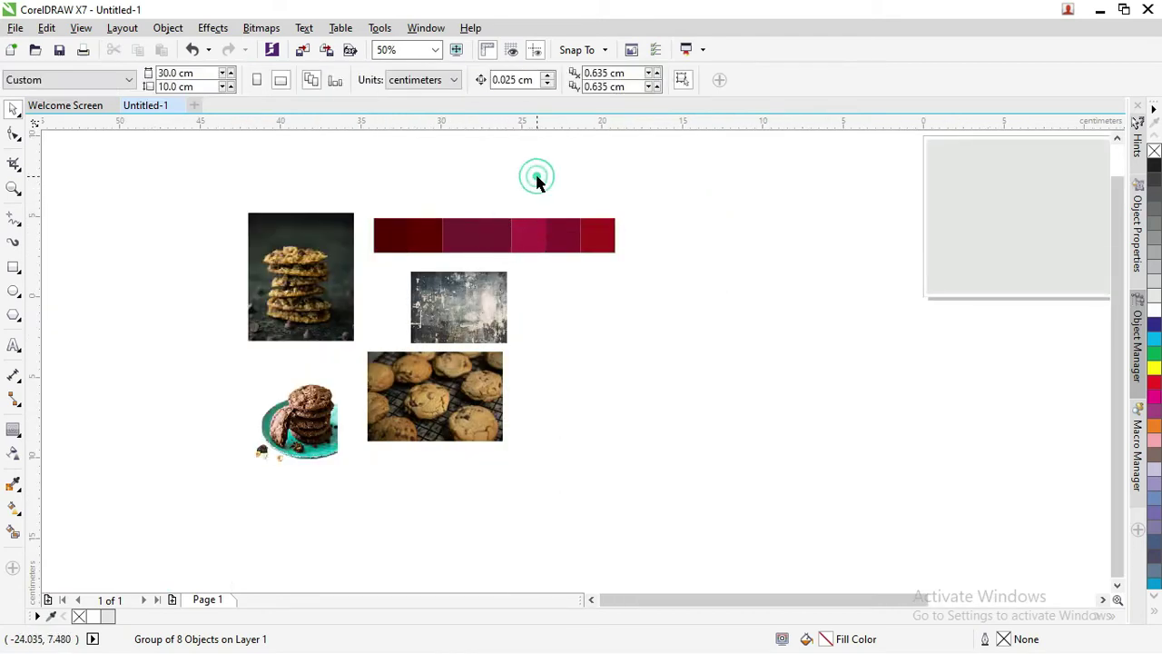
{"action": "left_click", "coordinate": [533, 238]}
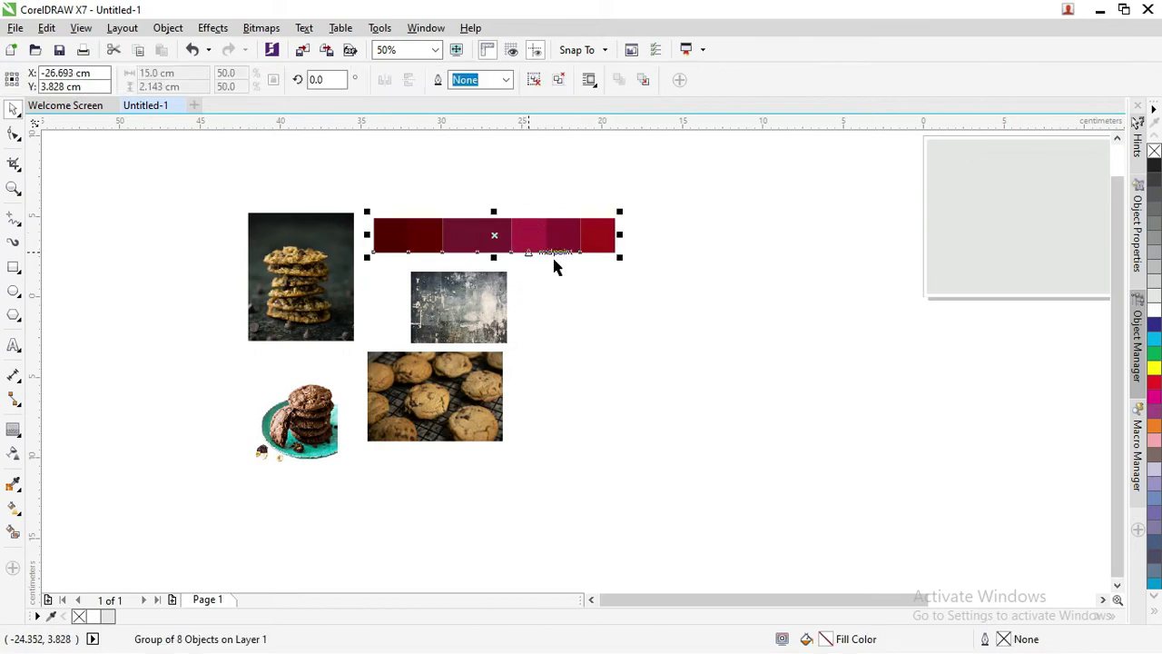
{"action": "left_click", "coordinate": [669, 262]}
{"action": "scroll", "coordinate": [529, 269], "scroll_direction": "down", "scroll_amount": 2}
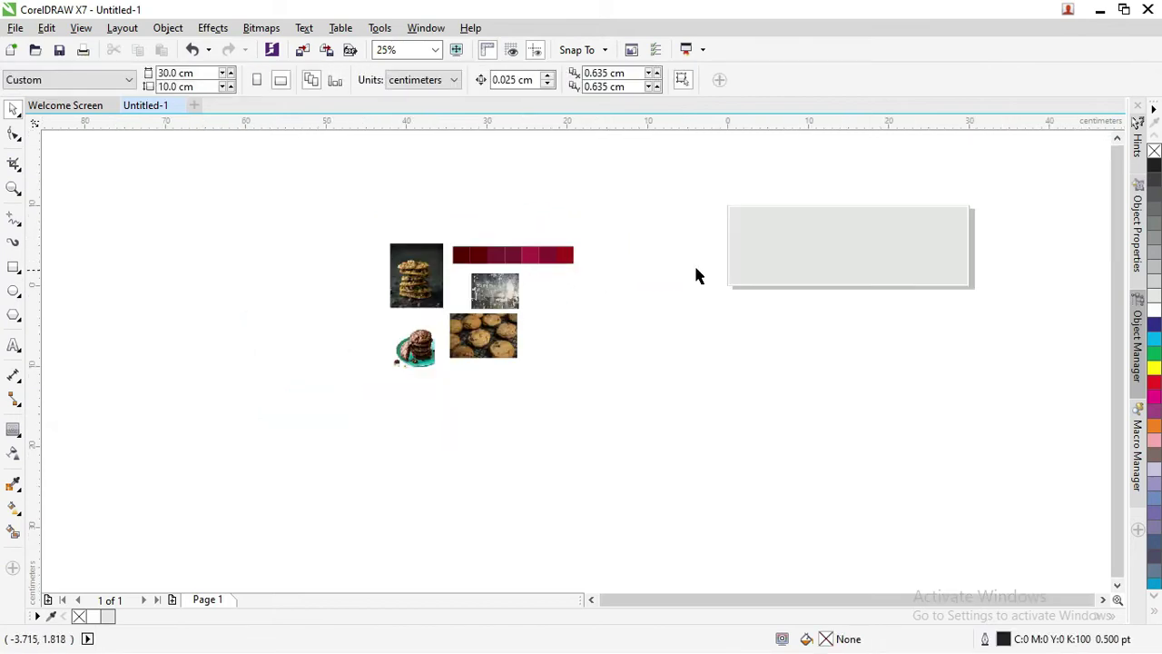
- Move the colour swatch strip just above the banner page, roughly centred over it, and clear the selection
{"action": "key", "text": "z"}
{"action": "left_click", "coordinate": [14, 108]}
{"action": "mouse_move", "coordinate": [476, 259]}
{"action": "left_mouse_down"}
{"action": "mouse_move", "coordinate": [897, 208]}
{"action": "mouse_move", "coordinate": [830, 199]}
{"action": "left_mouse_up"}
{"action": "key", "text": "z"}
{"action": "left_click_drag", "start_coordinate": [677, 155], "coordinate": [1039, 317]}
{"action": "left_click", "coordinate": [13, 108]}
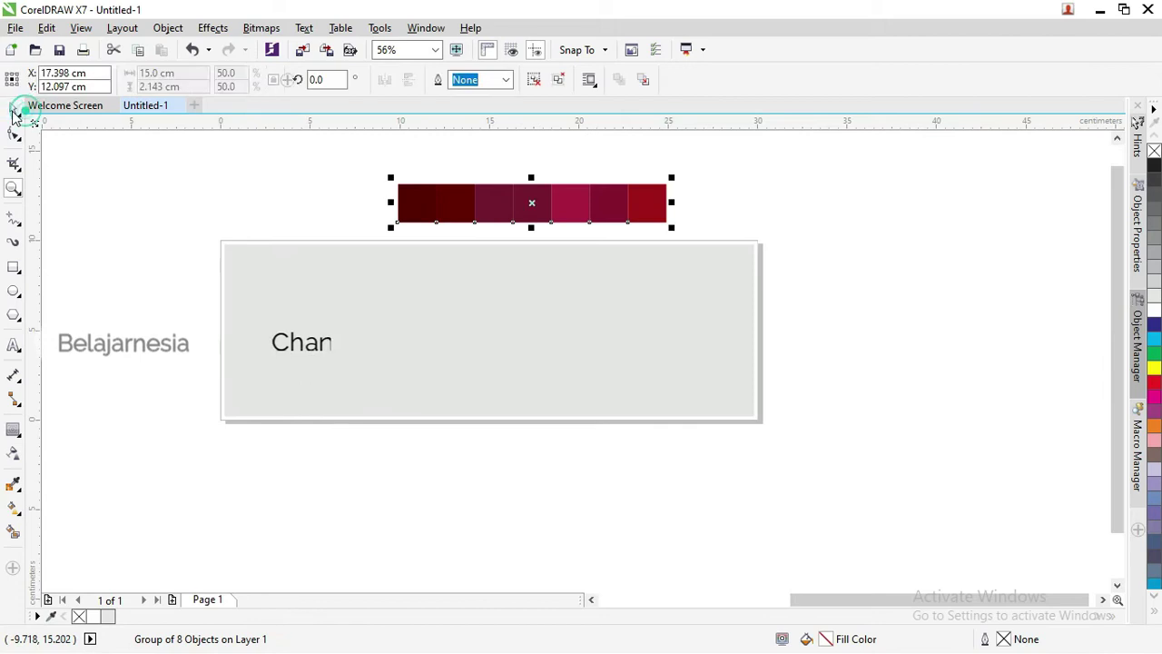
{"action": "left_click", "coordinate": [253, 207]}
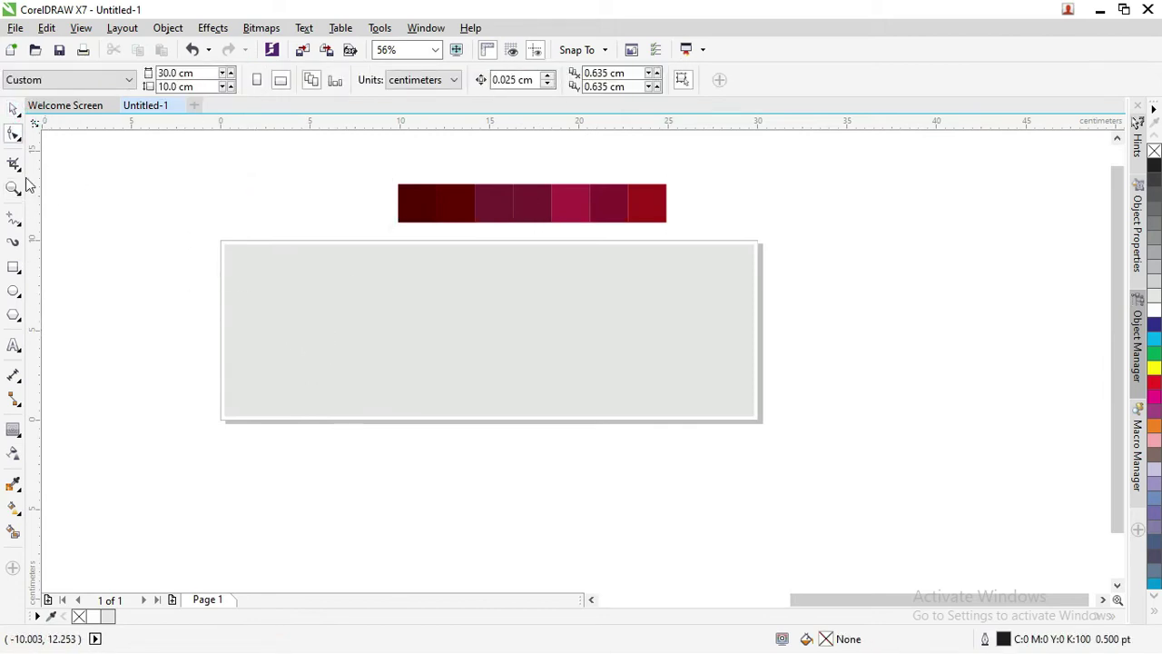
- Draw a slanted 2-point line rising across the banner's lower right corner and place a parallel copy just below it
{"action": "left_click", "coordinate": [11, 225]}
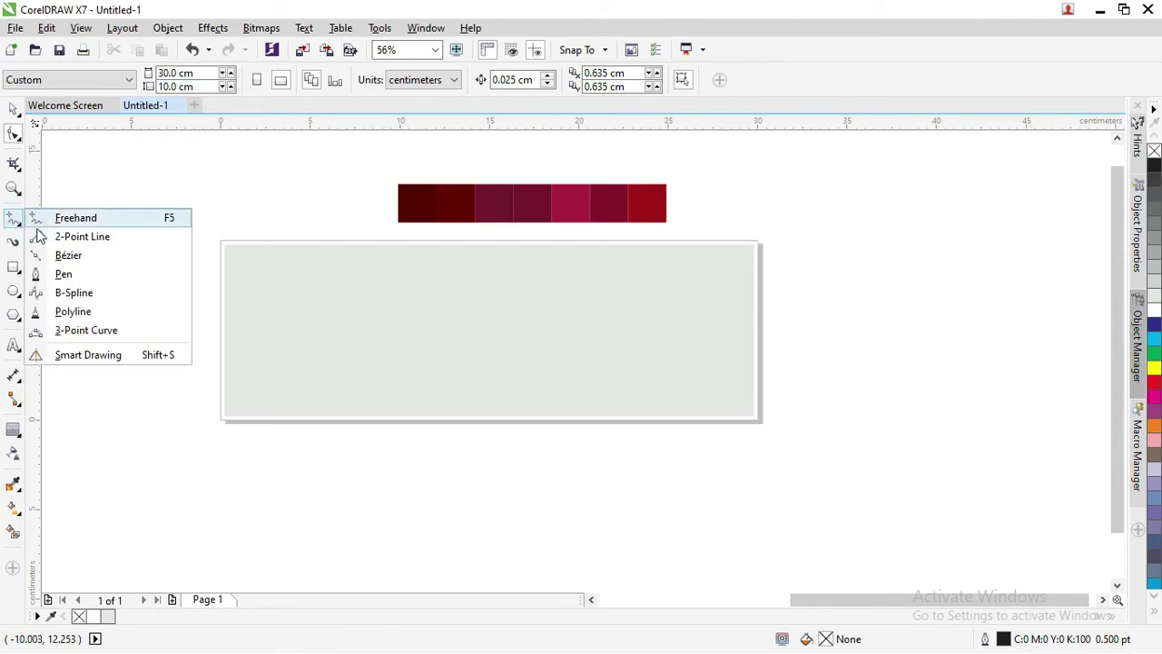
{"action": "left_click", "coordinate": [39, 236]}
{"action": "left_click_drag", "start_coordinate": [467, 432], "coordinate": [925, 367]}
{"action": "left_click", "coordinate": [15, 108]}
{"action": "scroll", "coordinate": [669, 394], "scroll_direction": "up", "scroll_amount": 2}
{"action": "scroll", "coordinate": [763, 392], "scroll_direction": "down", "scroll_amount": 3}
{"action": "left_click_drag", "start_coordinate": [767, 382], "coordinate": [762, 389]}
{"action": "key", "text": "Escape"}
{"action": "scroll", "coordinate": [685, 345], "scroll_direction": "down", "scroll_amount": 2}
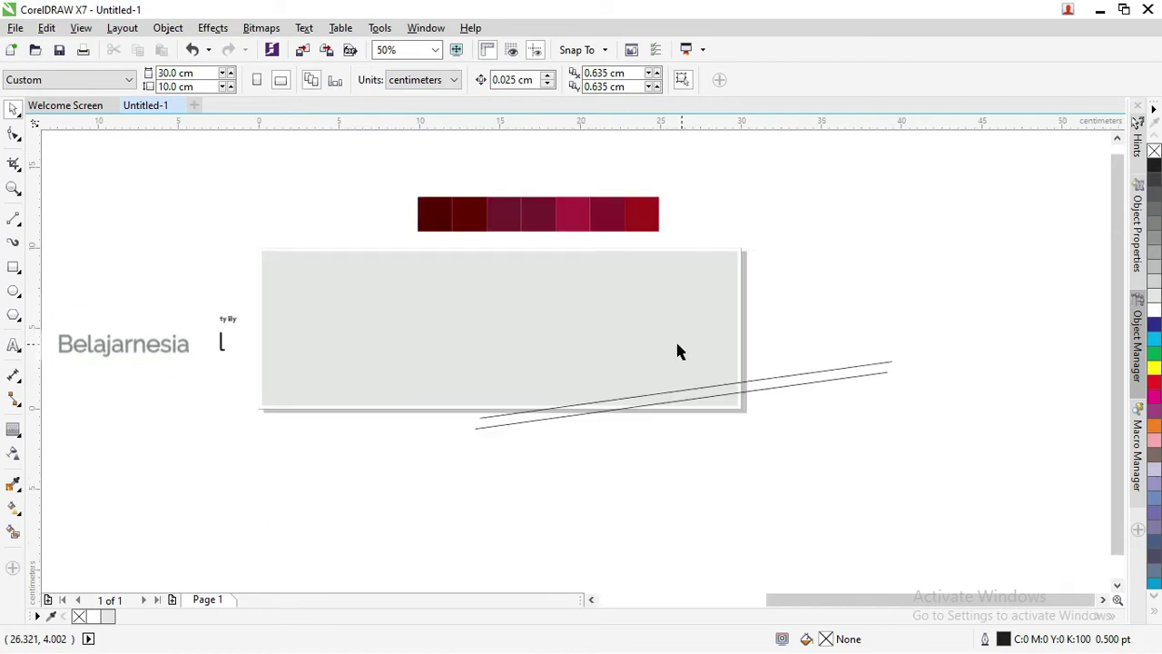
{"action": "left_click", "coordinate": [733, 304]}
{"action": "left_click", "coordinate": [799, 336]}
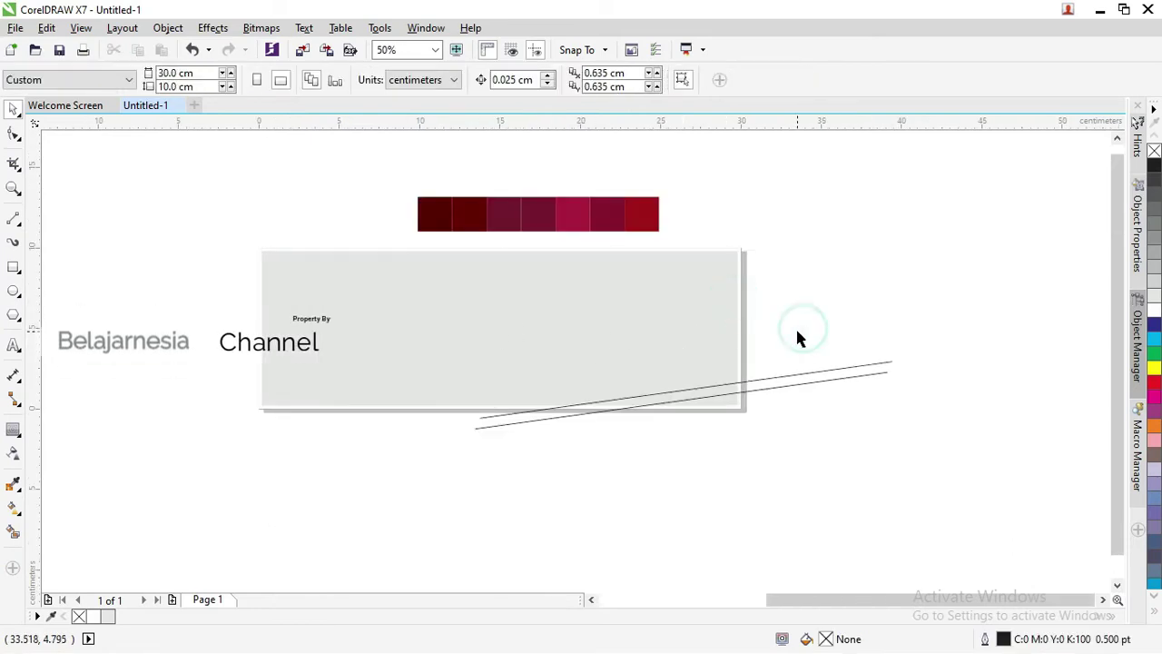
- Draw a circle about 21.8 cm in diameter and move it over the left end of the banner
{"action": "left_click", "coordinate": [14, 291]}
{"action": "mouse_move", "coordinate": [206, 220]}
{"action": "left_mouse_down"}
{"action": "mouse_move", "coordinate": [344, 431]}
{"action": "mouse_move", "coordinate": [306, 393]}
{"action": "left_mouse_up"}
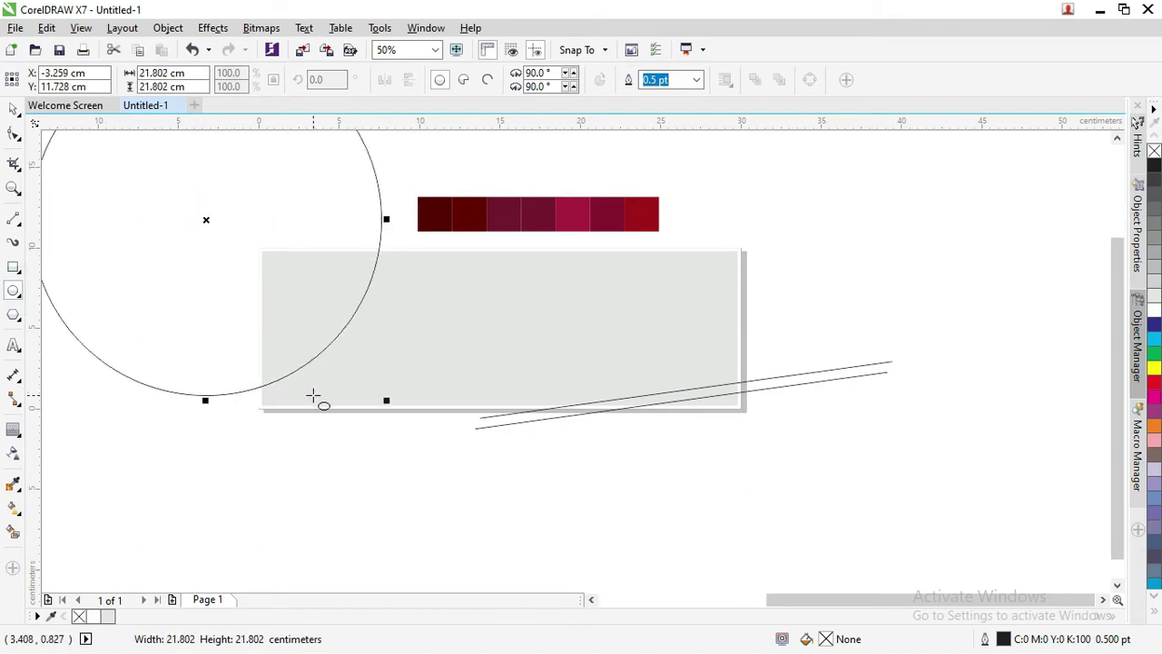
{"action": "left_click", "coordinate": [11, 109]}
{"action": "left_click_drag", "start_coordinate": [378, 182], "coordinate": [446, 360]}
{"action": "key", "text": "F10"}
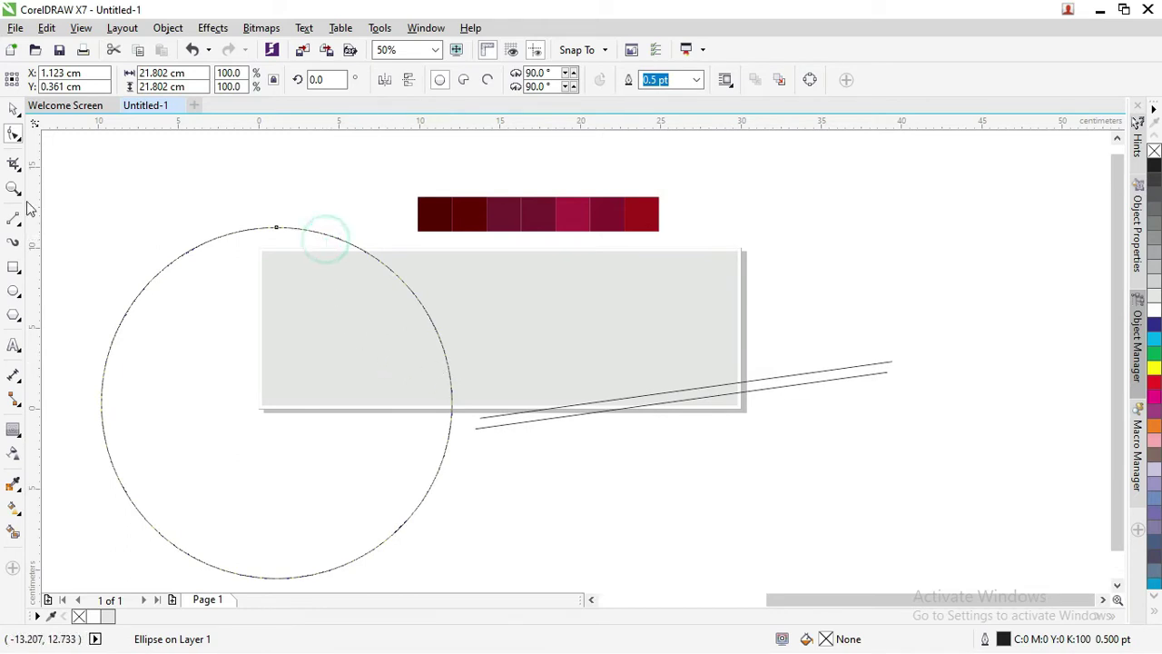
{"action": "left_click", "coordinate": [14, 109]}
{"action": "left_click", "coordinate": [226, 150]}
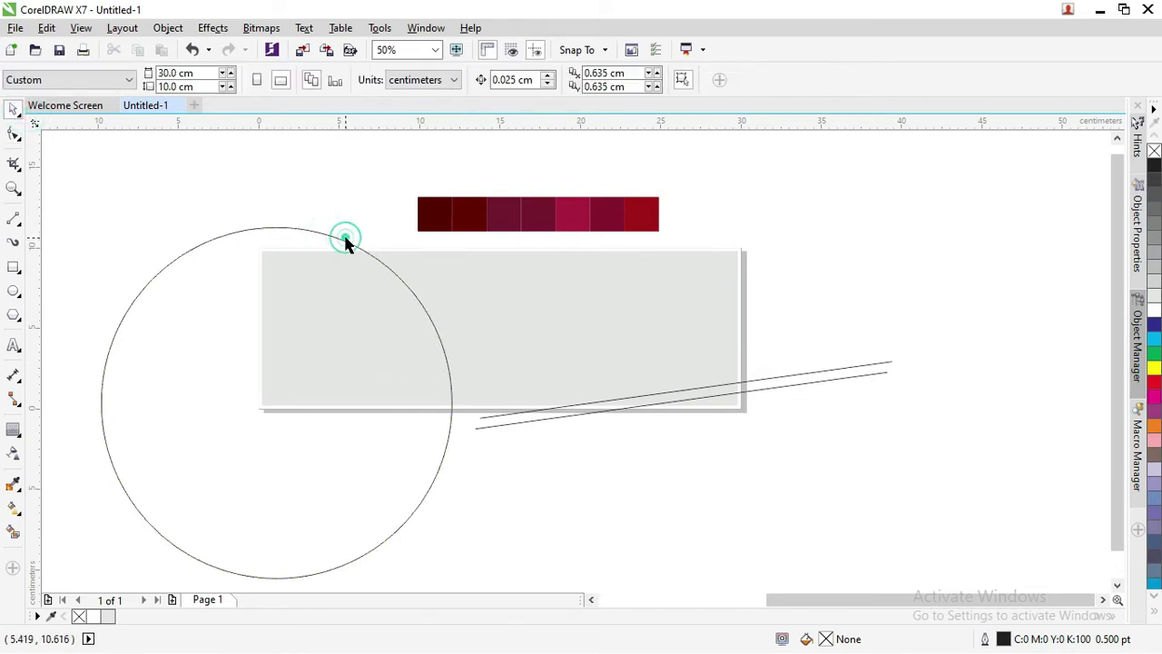
- Scale the circle down to about 16.2 cm in diameter and reposition it over the banner's left end
{"action": "left_click", "coordinate": [345, 239]}
{"action": "left_click_drag", "start_coordinate": [457, 221], "coordinate": [412, 264]}
{"action": "left_click_drag", "start_coordinate": [393, 435], "coordinate": [430, 415]}
{"action": "left_click", "coordinate": [330, 190]}
{"action": "left_click", "coordinate": [417, 445]}
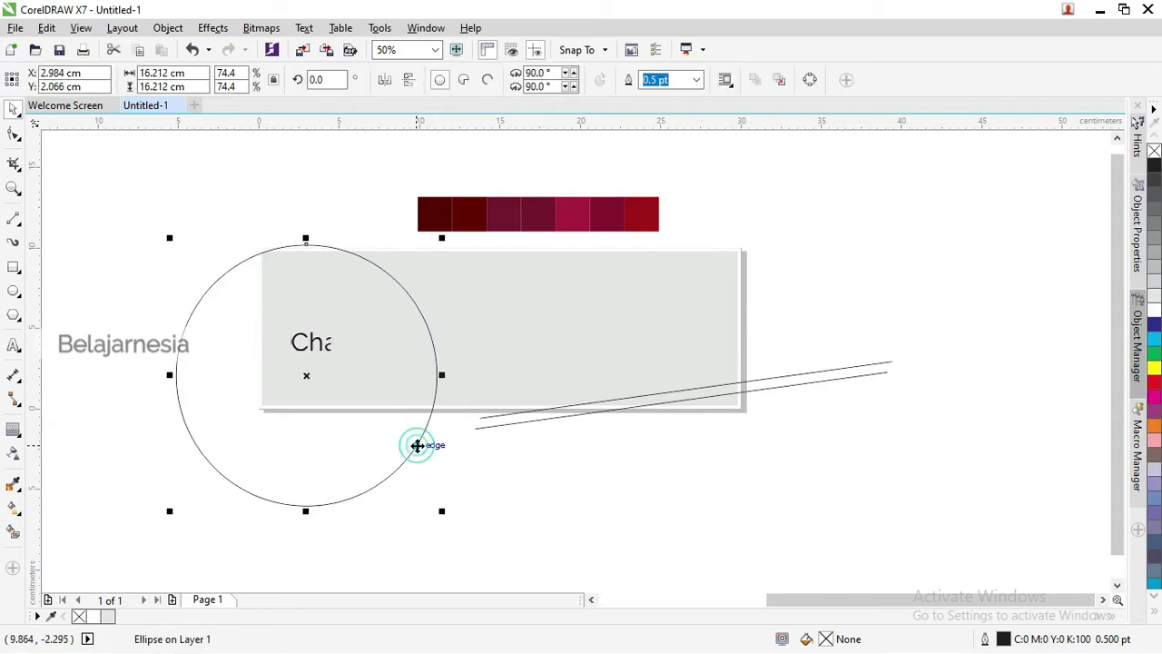
- Make a smaller copy of the circle, about 5.2 cm in diameter, and place it over the banner's upper left corner
{"action": "left_click_drag", "start_coordinate": [441, 512], "coordinate": [308, 335]}
{"action": "left_click_drag", "start_coordinate": [233, 325], "coordinate": [285, 281]}
{"action": "scroll", "coordinate": [296, 260], "scroll_direction": "up", "scroll_amount": 3}
{"action": "scroll", "coordinate": [298, 261], "scroll_direction": "down", "scroll_amount": 3}
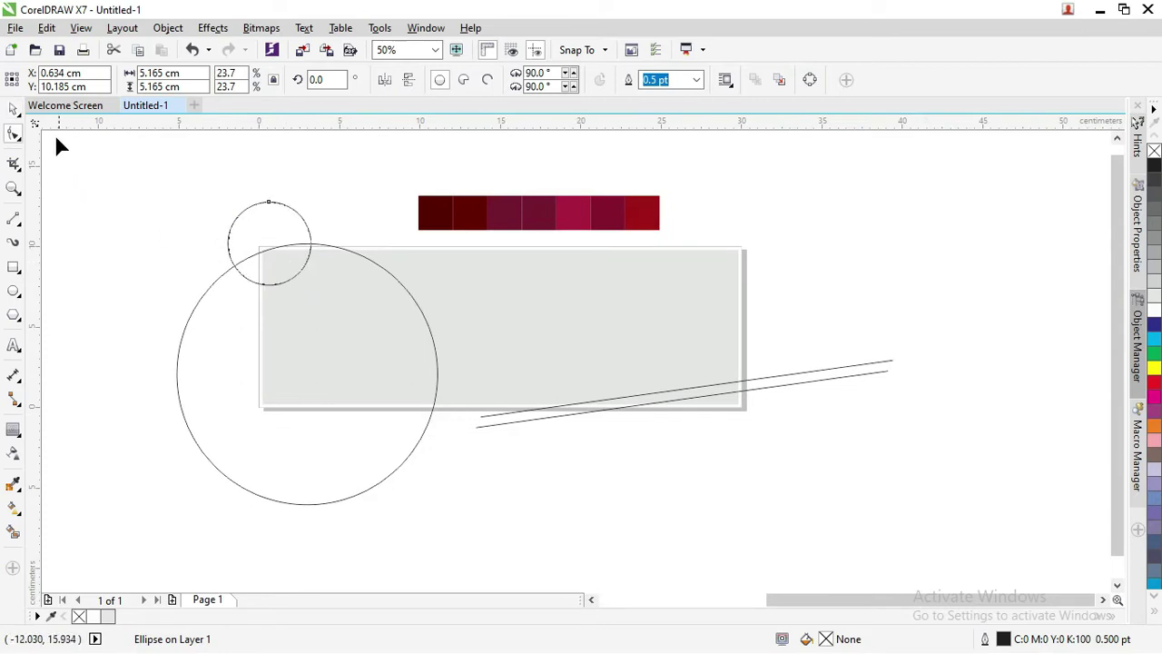
{"action": "left_click", "coordinate": [203, 158]}
{"action": "left_click_drag", "start_coordinate": [310, 234], "coordinate": [306, 226]}
{"action": "left_click", "coordinate": [339, 216]}
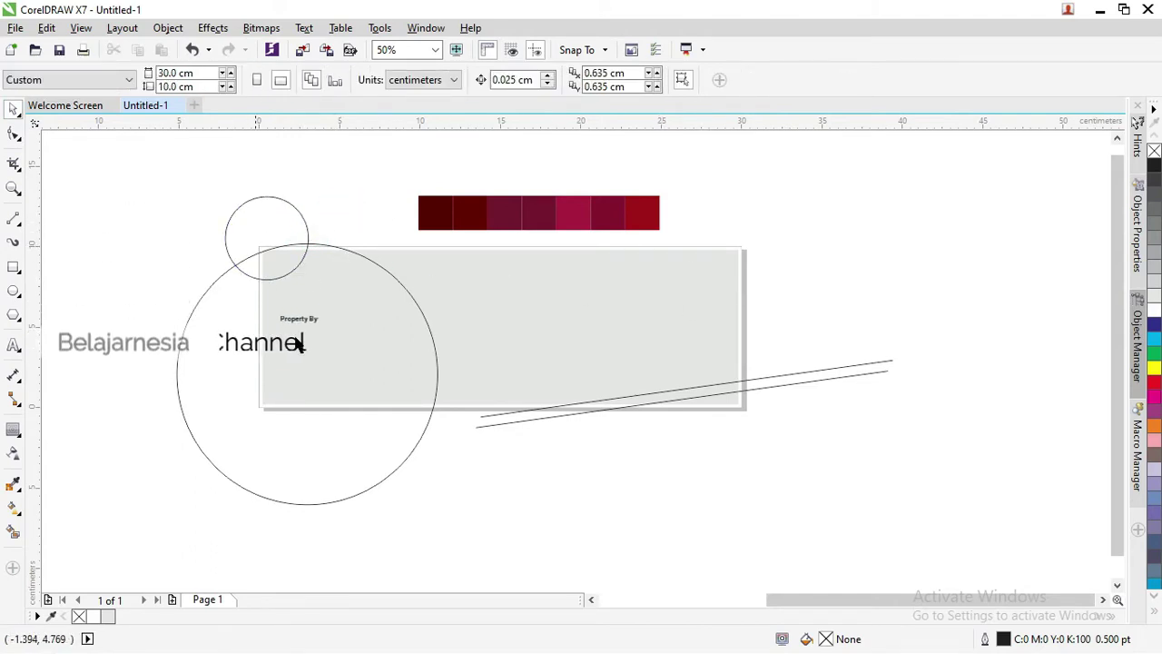
- Duplicate the grey inner background rectangle and place the copy outside the page, above and to the left of the banner
{"action": "left_click", "coordinate": [551, 337]}
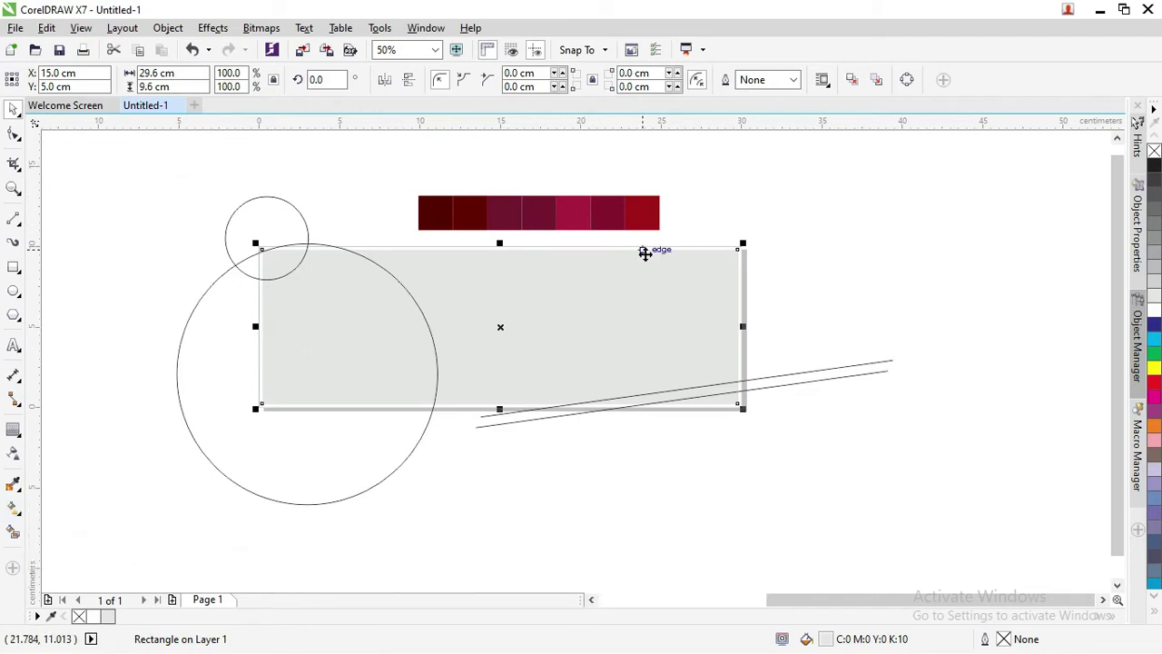
{"action": "left_click", "coordinate": [356, 172]}
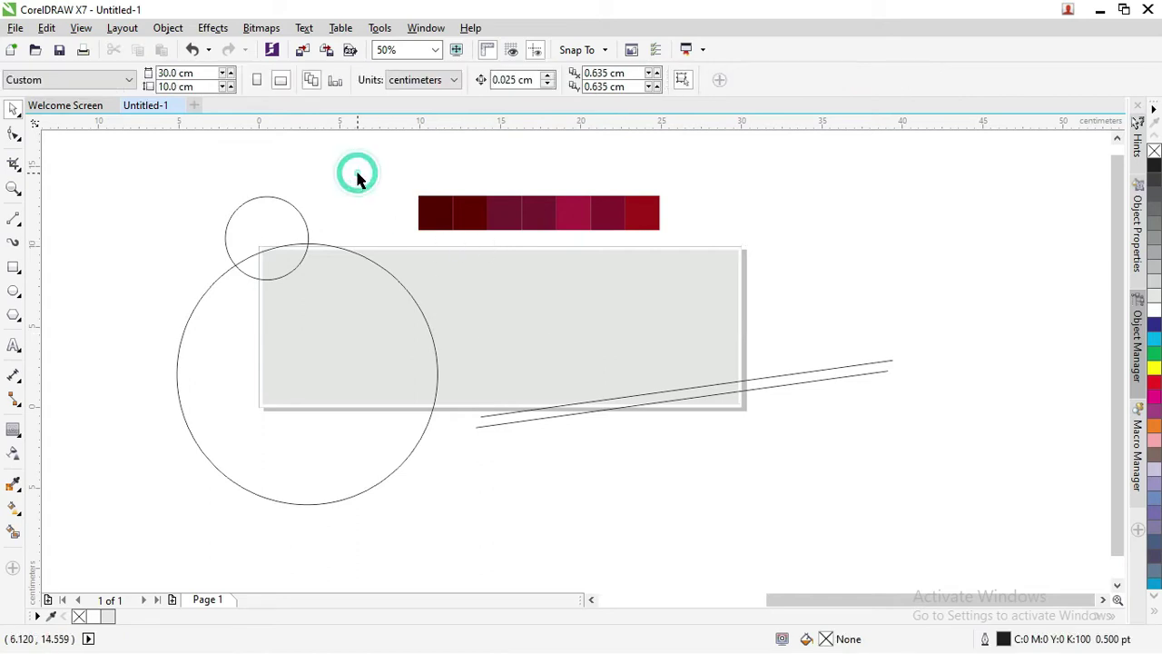
{"action": "scroll", "coordinate": [569, 308], "scroll_direction": "down", "scroll_amount": 2}
{"action": "left_click", "coordinate": [572, 304]}
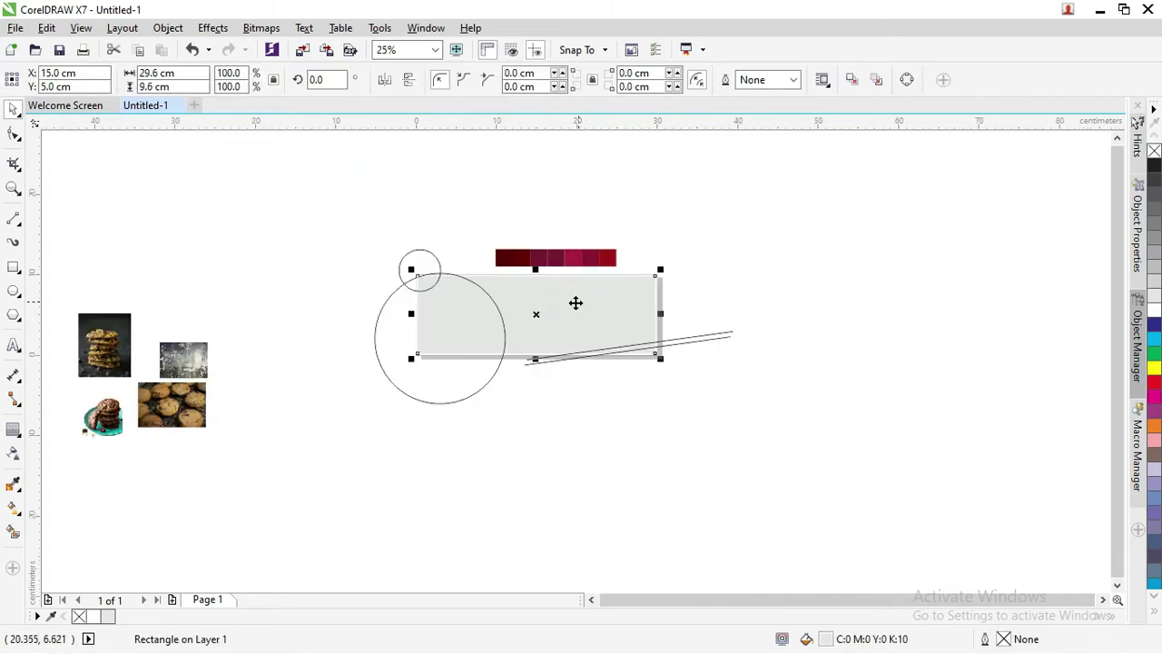
{"action": "left_click_drag", "start_coordinate": [579, 310], "coordinate": [569, 188]}
{"action": "scroll", "coordinate": [859, 222], "scroll_direction": "down", "scroll_amount": 1}
{"action": "scroll", "coordinate": [635, 187], "scroll_direction": "up", "scroll_amount": 1}
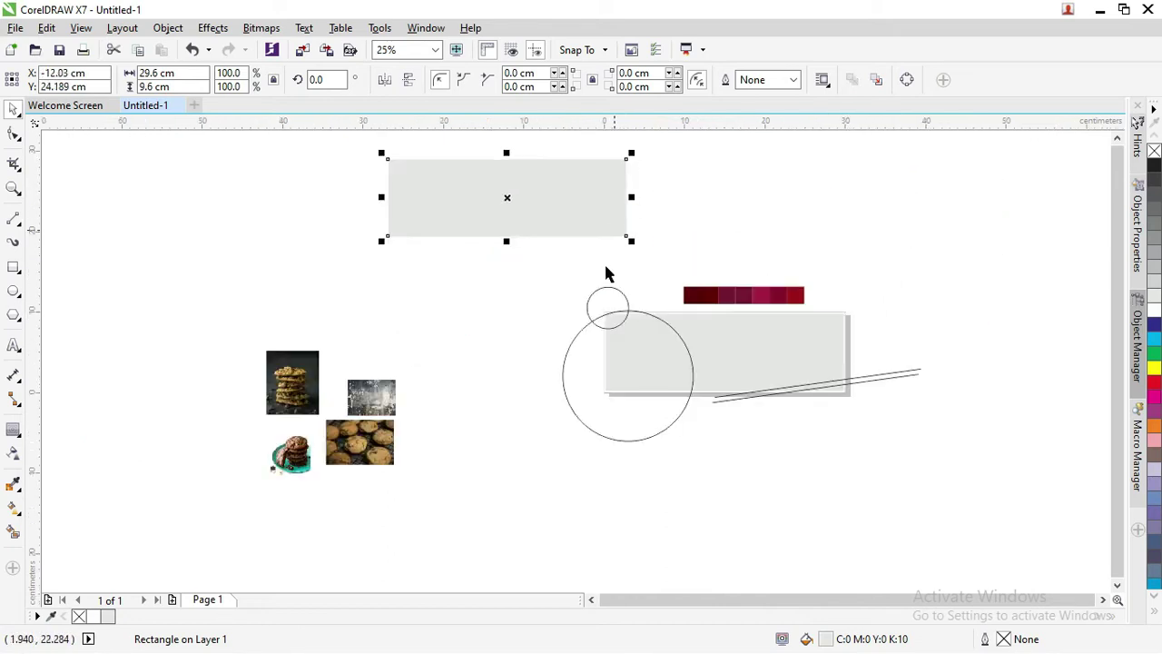
- Smart-fill the banner's main area, the area inside the large circle and the small overlap in the upper left corner, then deselect
{"action": "left_click", "coordinate": [668, 326]}
{"action": "scroll", "coordinate": [666, 327], "scroll_direction": "up", "scroll_amount": 1}
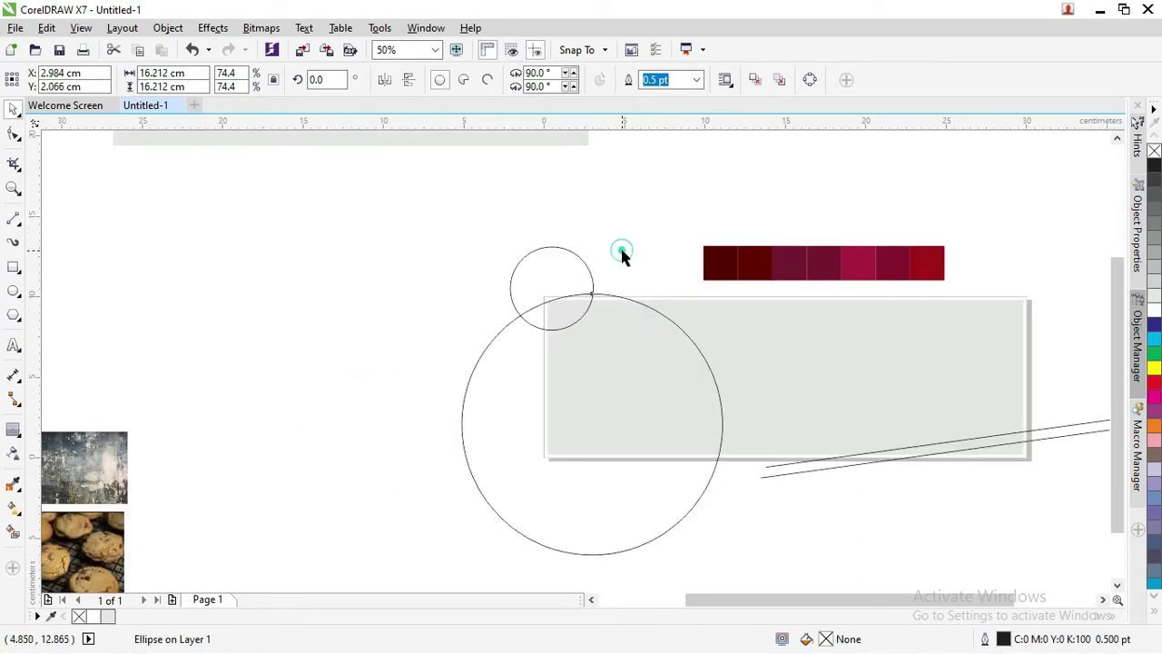
{"action": "left_click", "coordinate": [768, 335]}
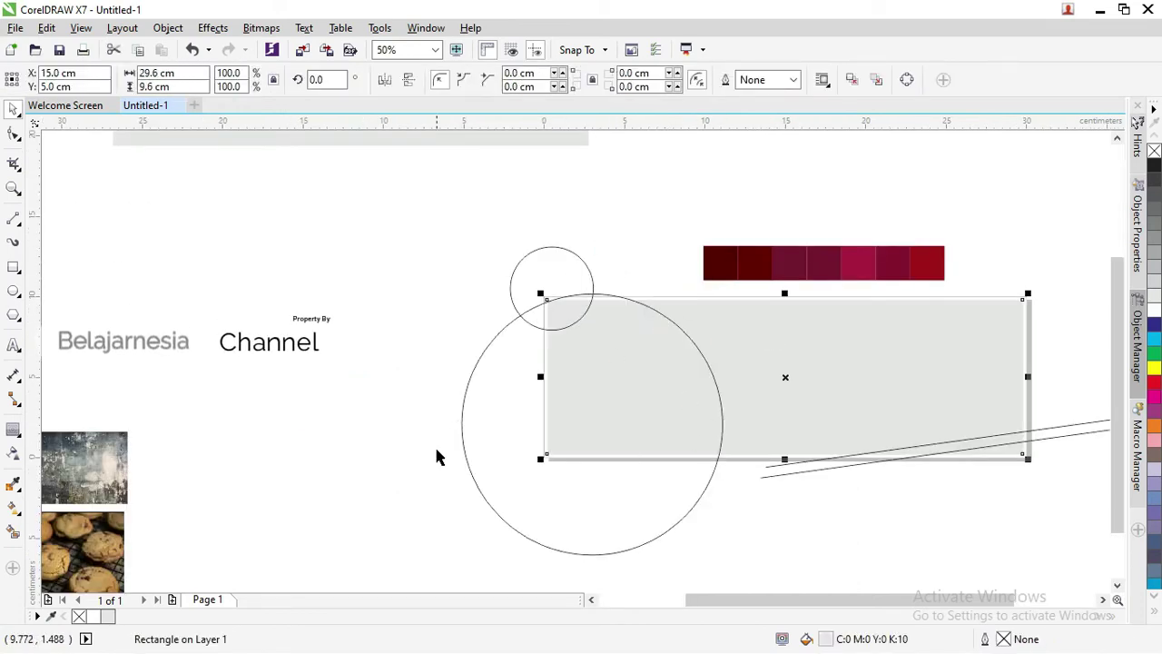
{"action": "scroll", "coordinate": [343, 395], "scroll_direction": "down", "scroll_amount": 1}
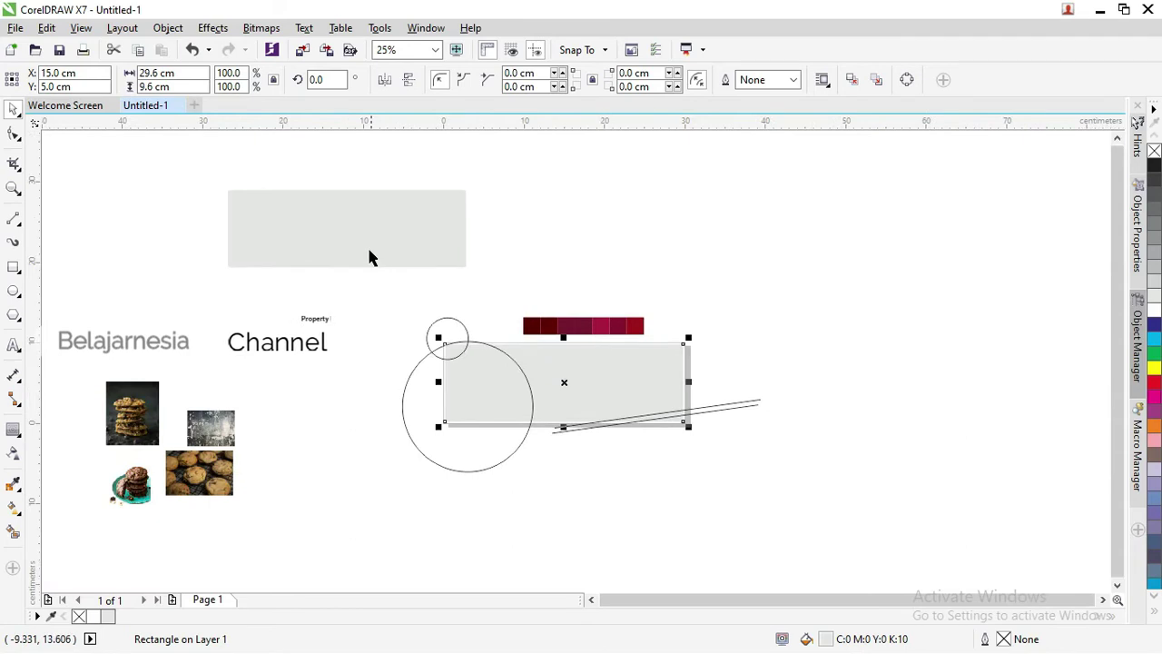
{"action": "scroll", "coordinate": [587, 384], "scroll_direction": "up", "scroll_amount": 1}
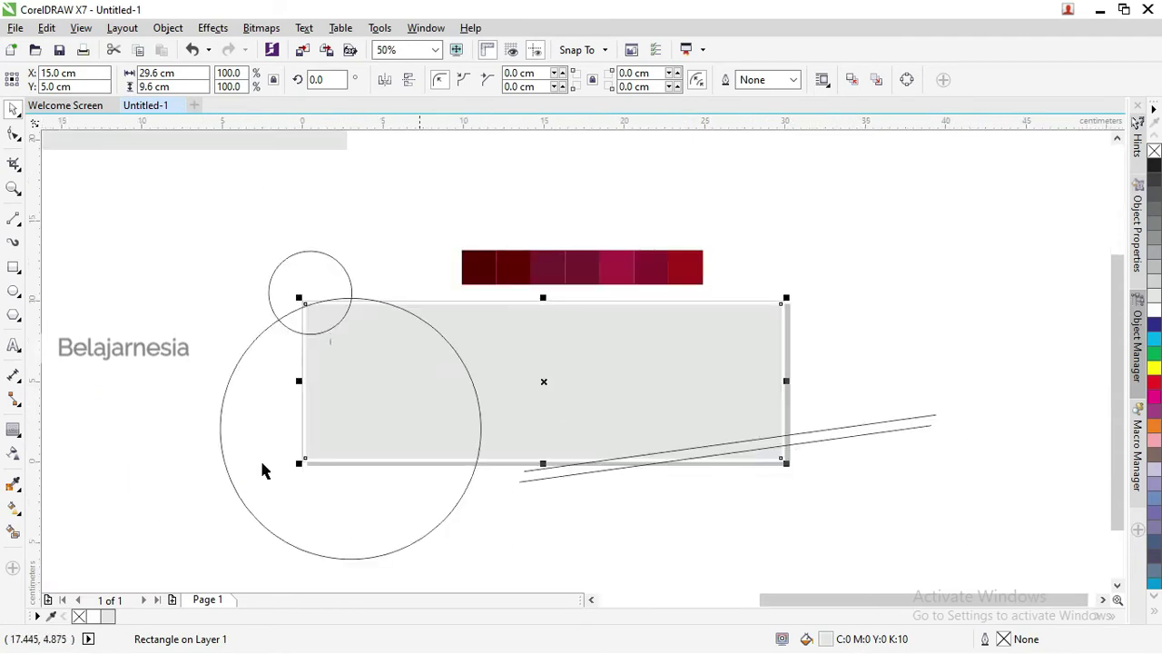
{"action": "left_click", "coordinate": [14, 534]}
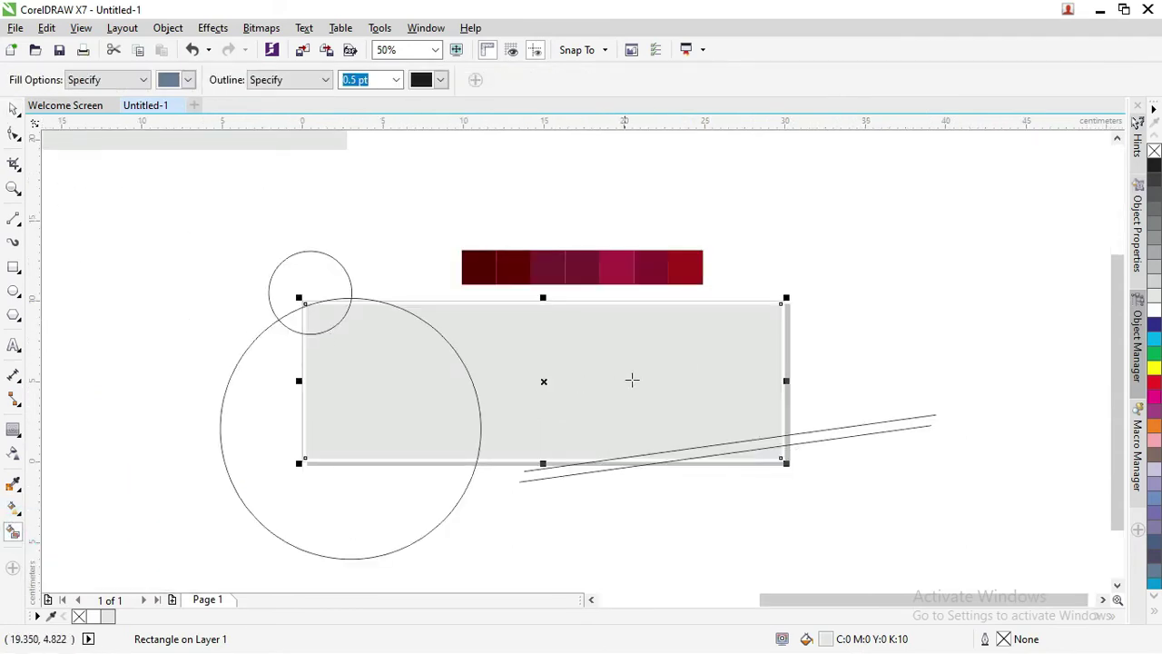
{"action": "left_click", "coordinate": [677, 345]}
{"action": "scroll", "coordinate": [684, 376], "scroll_direction": "up", "scroll_amount": 2}
{"action": "scroll", "coordinate": [646, 381], "scroll_direction": "down", "scroll_amount": 2}
{"action": "left_click", "coordinate": [372, 384]}
{"action": "scroll", "coordinate": [309, 318], "scroll_direction": "up", "scroll_amount": 1}
{"action": "left_click", "coordinate": [300, 320]}
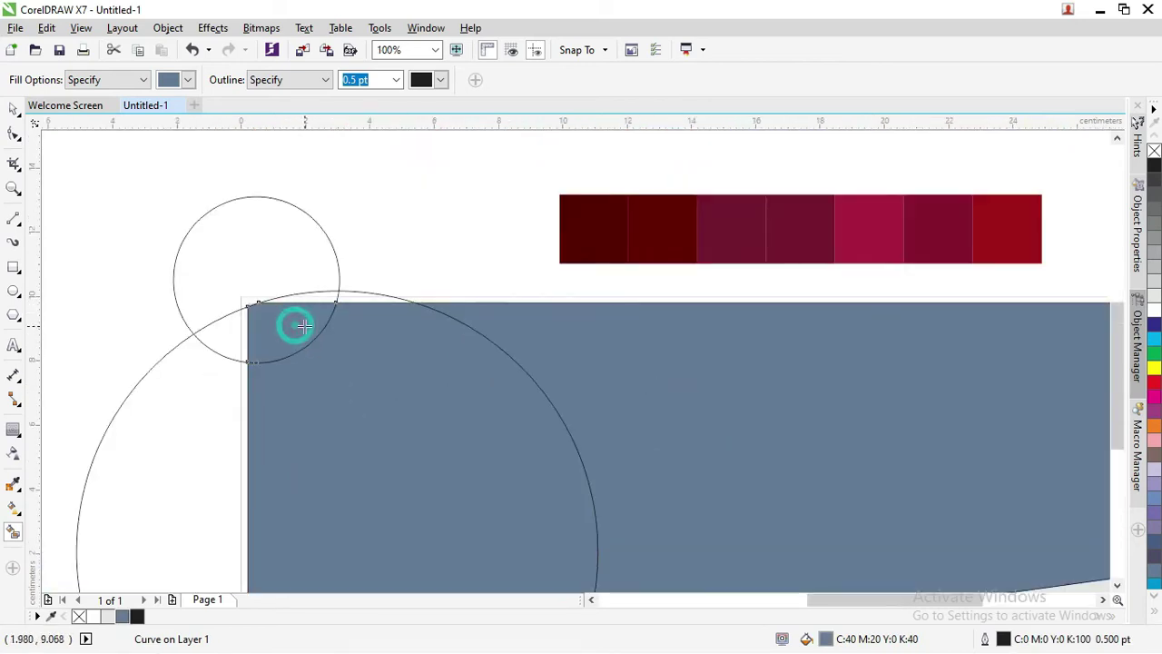
{"action": "left_click", "coordinate": [12, 109]}
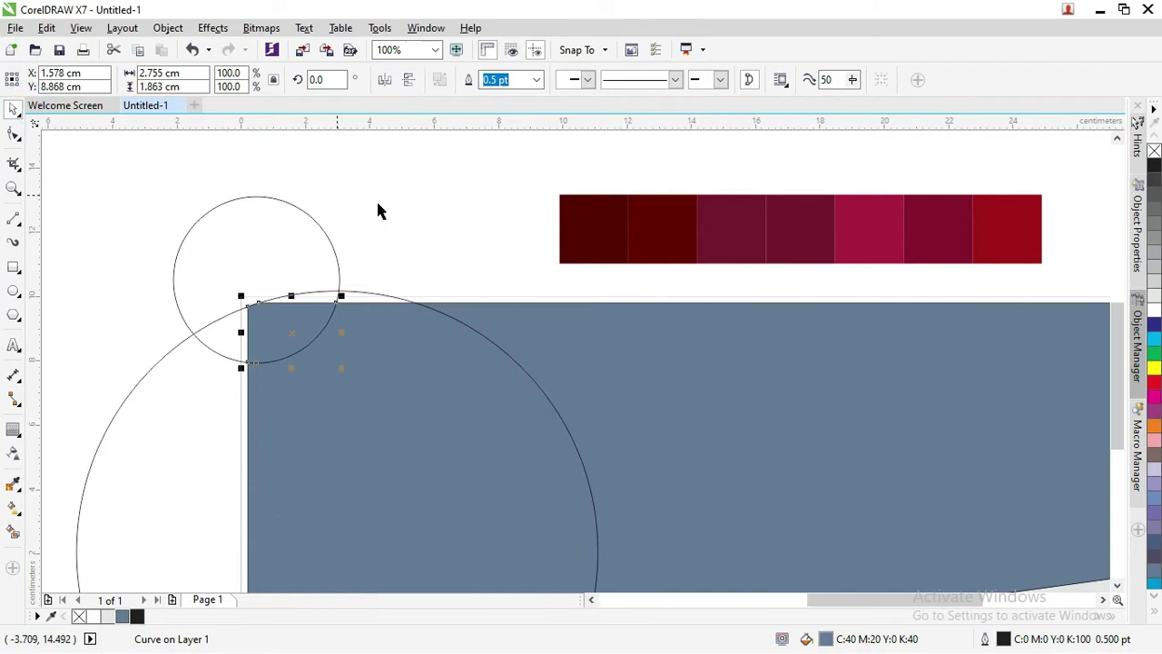
{"action": "left_click", "coordinate": [376, 207]}
- Apply a linear fountain fill to the banner's main area, running from its right side down to the large circle's edge
{"action": "scroll", "coordinate": [339, 223], "scroll_direction": "down", "scroll_amount": 2}
{"action": "left_click", "coordinate": [469, 272]}
{"action": "scroll", "coordinate": [469, 272], "scroll_direction": "up", "scroll_amount": 1}
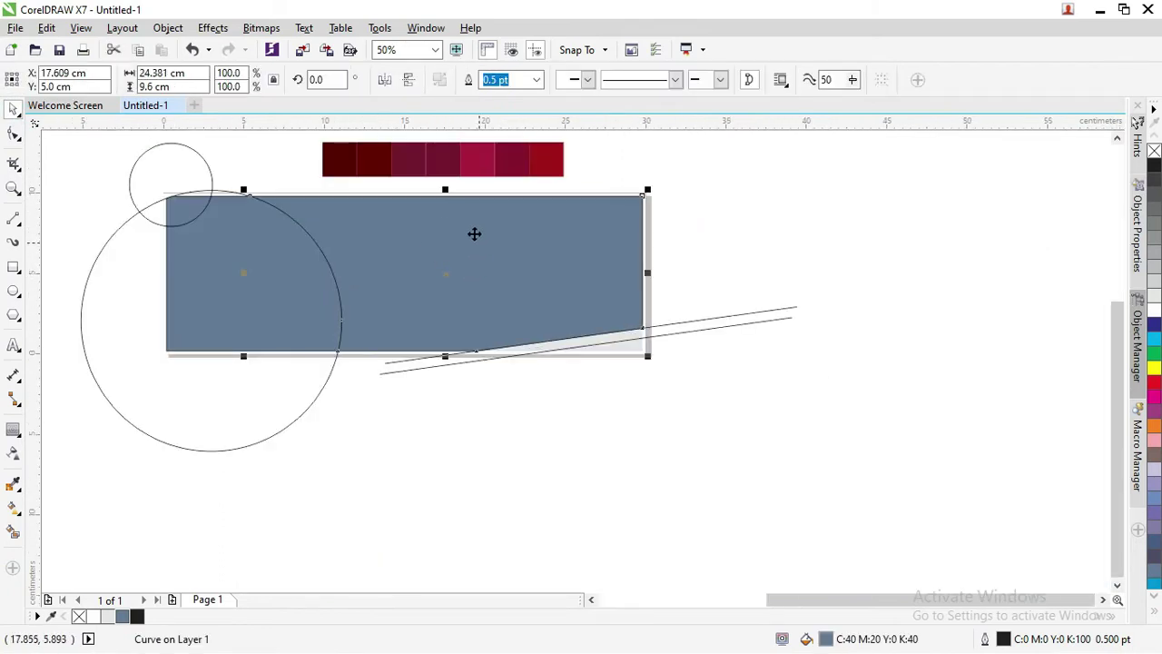
{"action": "left_click", "coordinate": [14, 510]}
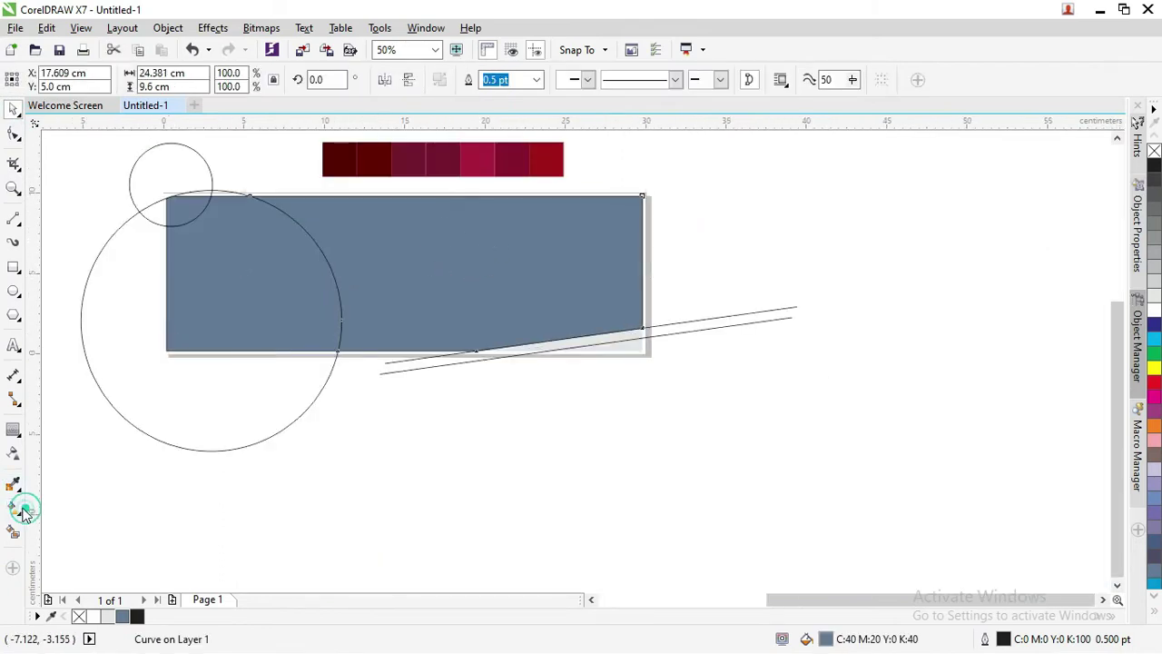
{"action": "left_click_drag", "start_coordinate": [563, 259], "coordinate": [350, 331]}
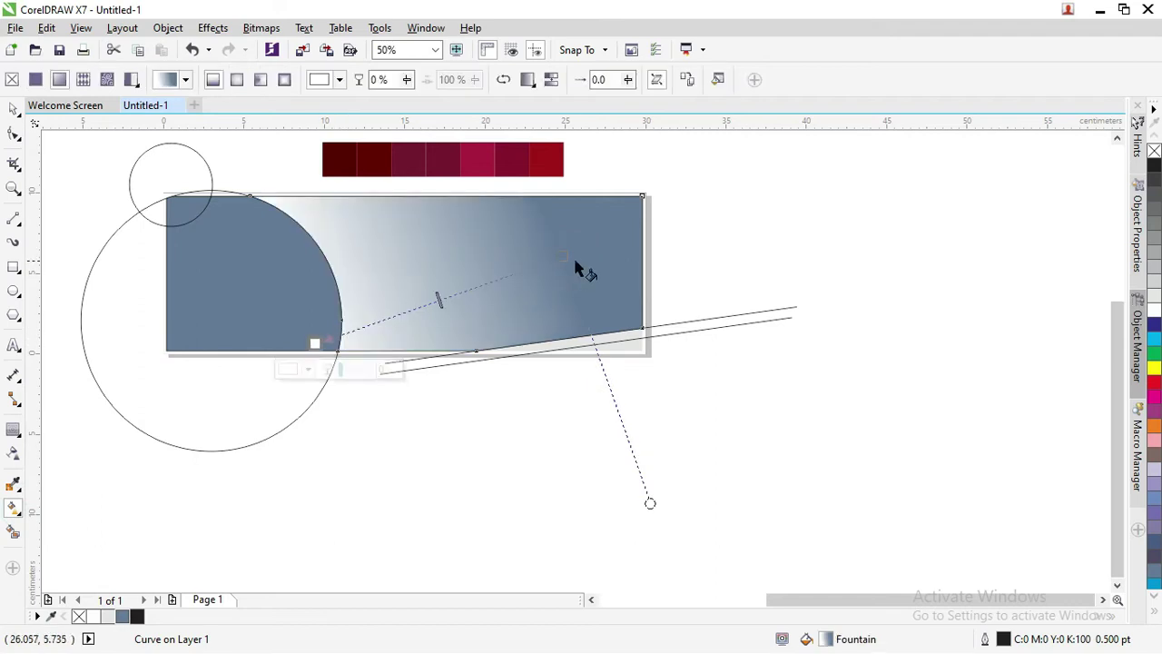
- Recolour the end node near the banner's right side in the main area's fountain fill with wine red (#771830) sampled from the palette strip
{"action": "scroll", "coordinate": [556, 260], "scroll_direction": "down", "scroll_amount": 1}
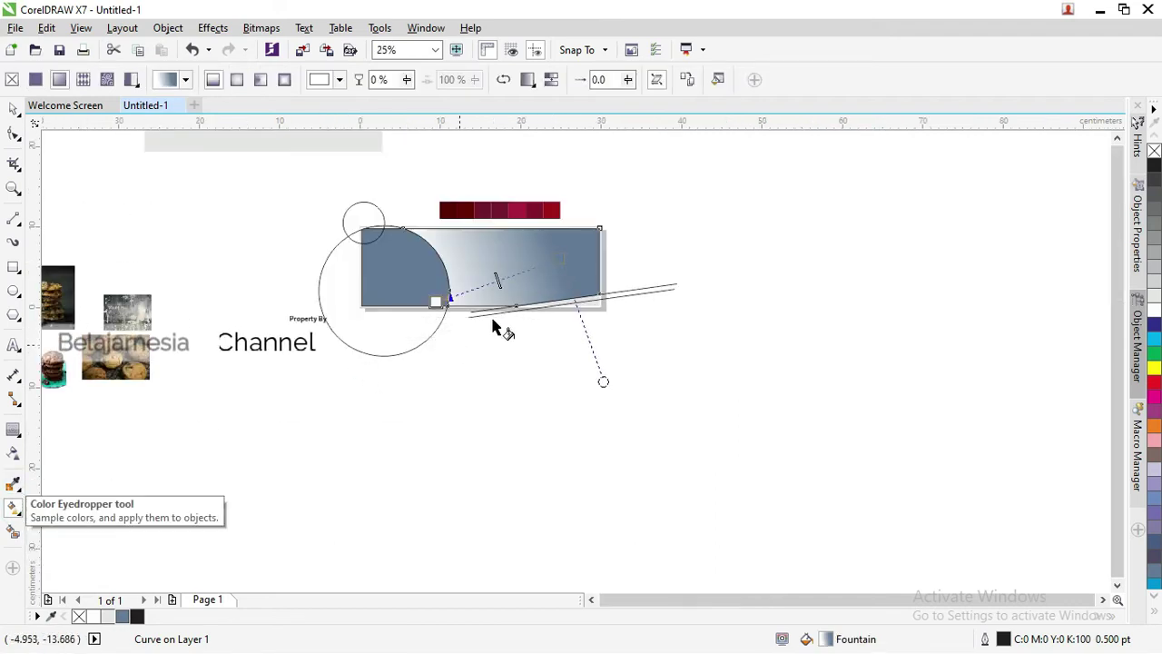
{"action": "scroll", "coordinate": [563, 256], "scroll_direction": "up", "scroll_amount": 1}
{"action": "left_click", "coordinate": [551, 234]}
{"action": "scroll", "coordinate": [552, 237], "scroll_direction": "down", "scroll_amount": 1}
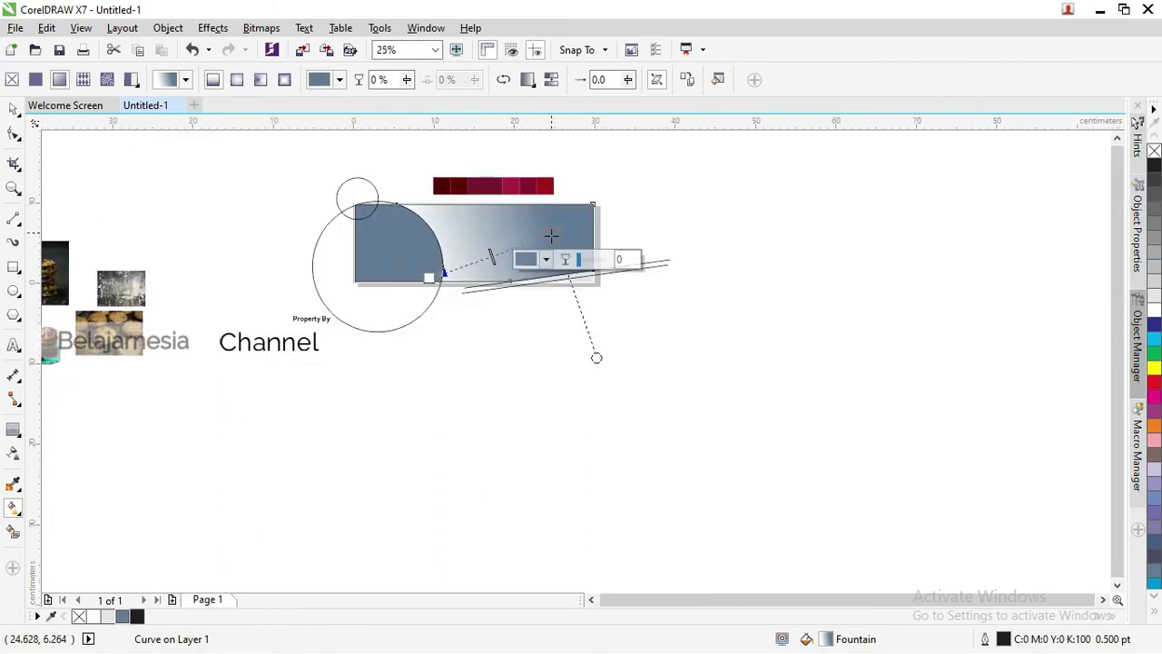
{"action": "left_click", "coordinate": [546, 261]}
{"action": "left_click", "coordinate": [581, 295]}
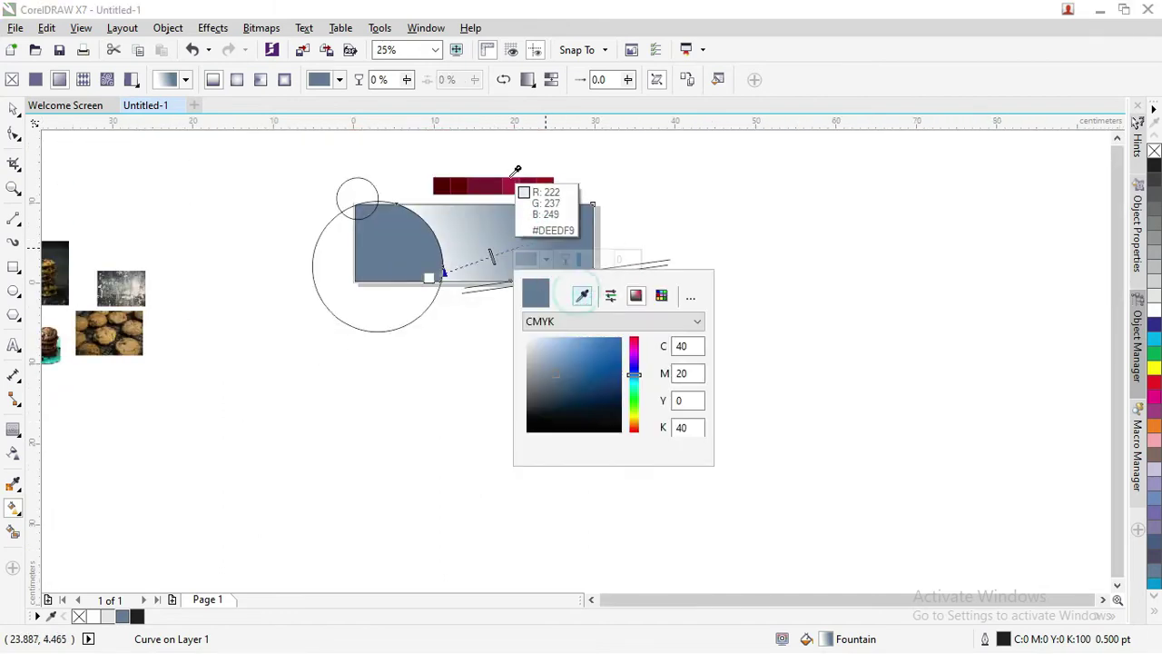
{"action": "left_click", "coordinate": [500, 183]}
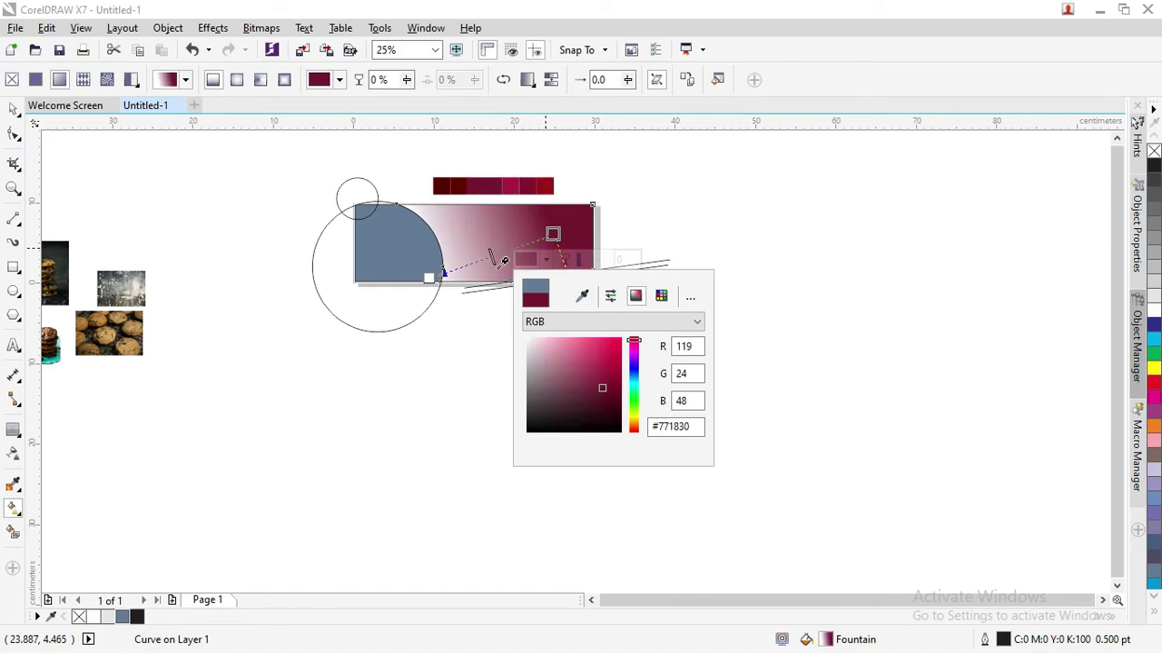
- Recolour the fountain fill's white node with a crimson shade sampled from the palette strip
{"action": "left_click", "coordinate": [432, 274]}
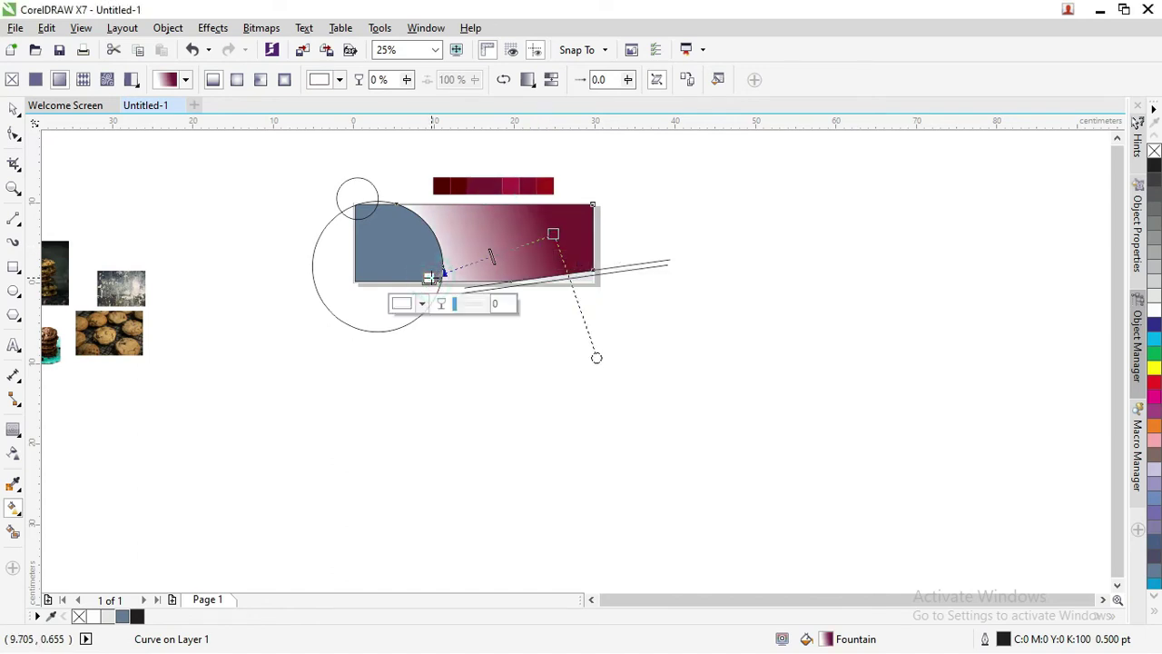
{"action": "left_click", "coordinate": [422, 304]}
{"action": "left_click", "coordinate": [458, 339]}
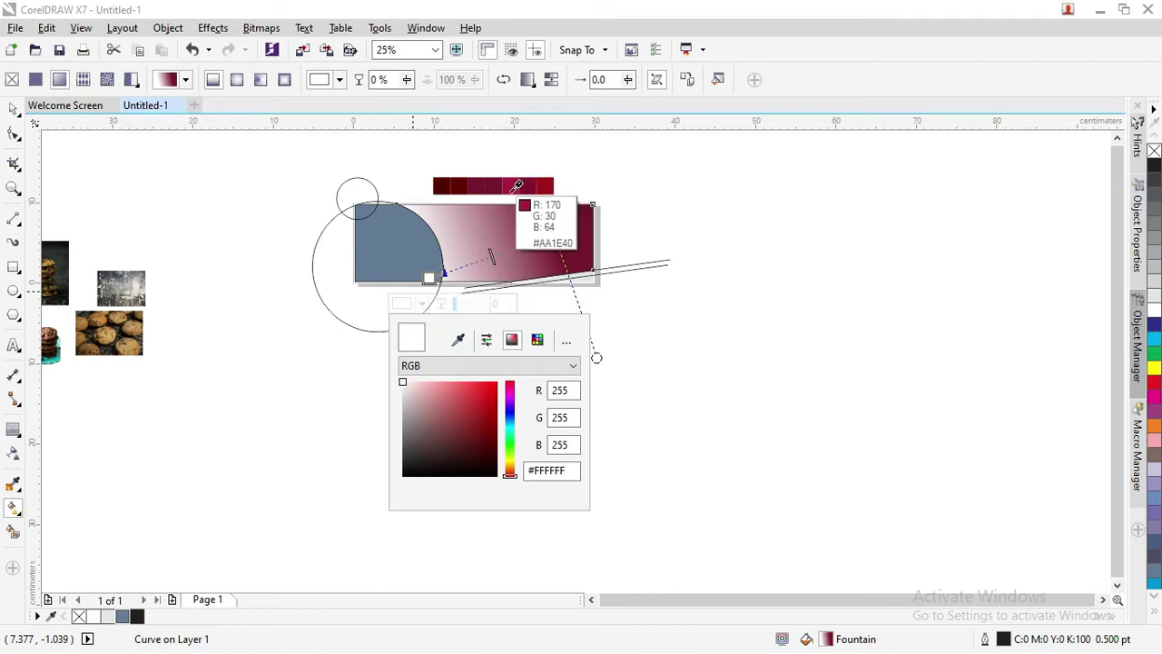
{"action": "left_click", "coordinate": [513, 190]}
{"action": "left_click", "coordinate": [514, 191]}
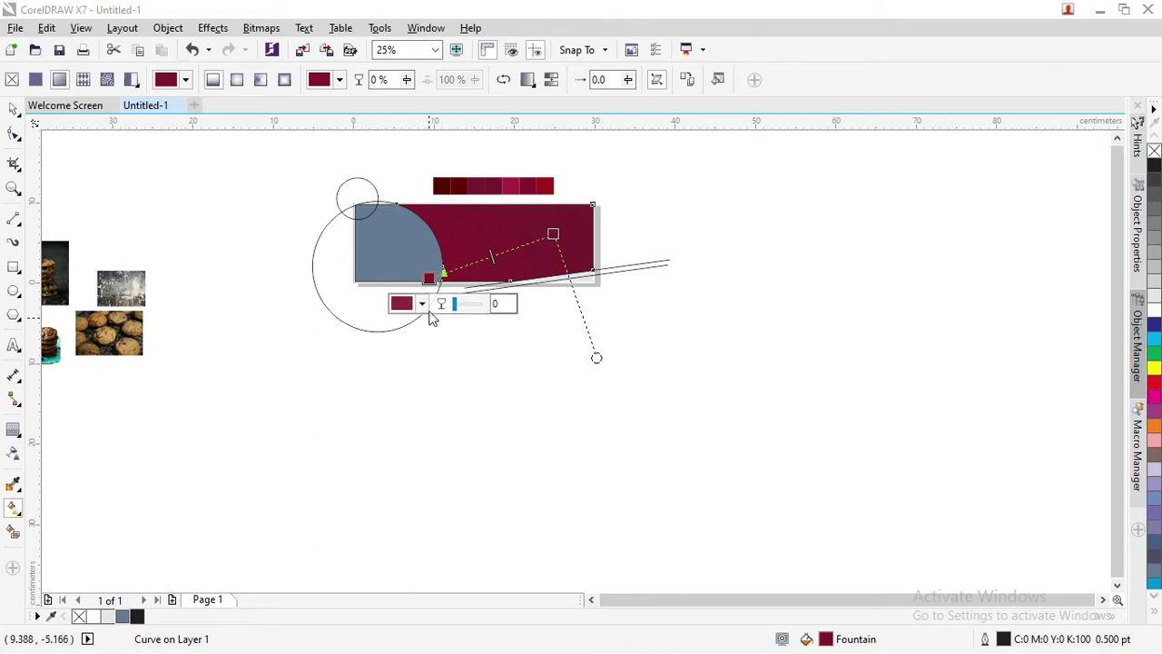
{"action": "left_click", "coordinate": [422, 306]}
{"action": "left_click", "coordinate": [460, 341]}
{"action": "left_click", "coordinate": [513, 189]}
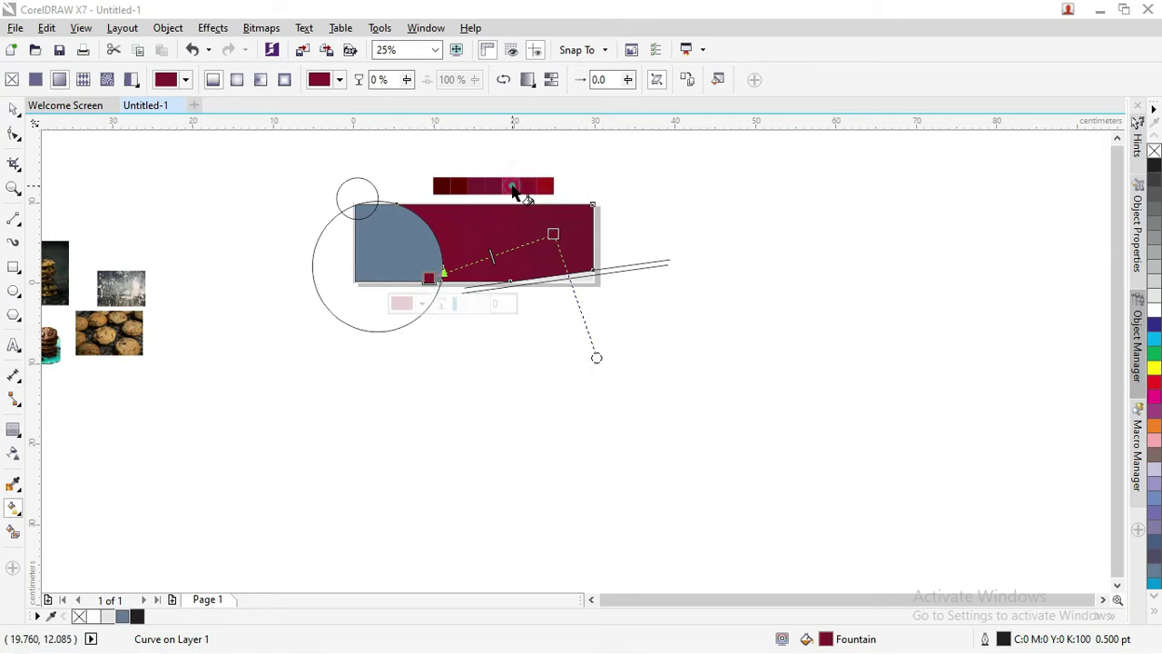
- Change the main area's fill to an elliptical fountain fill, centred near its upper right and stretched into the large circle
{"action": "scroll", "coordinate": [294, 146], "scroll_direction": "up", "scroll_amount": 1}
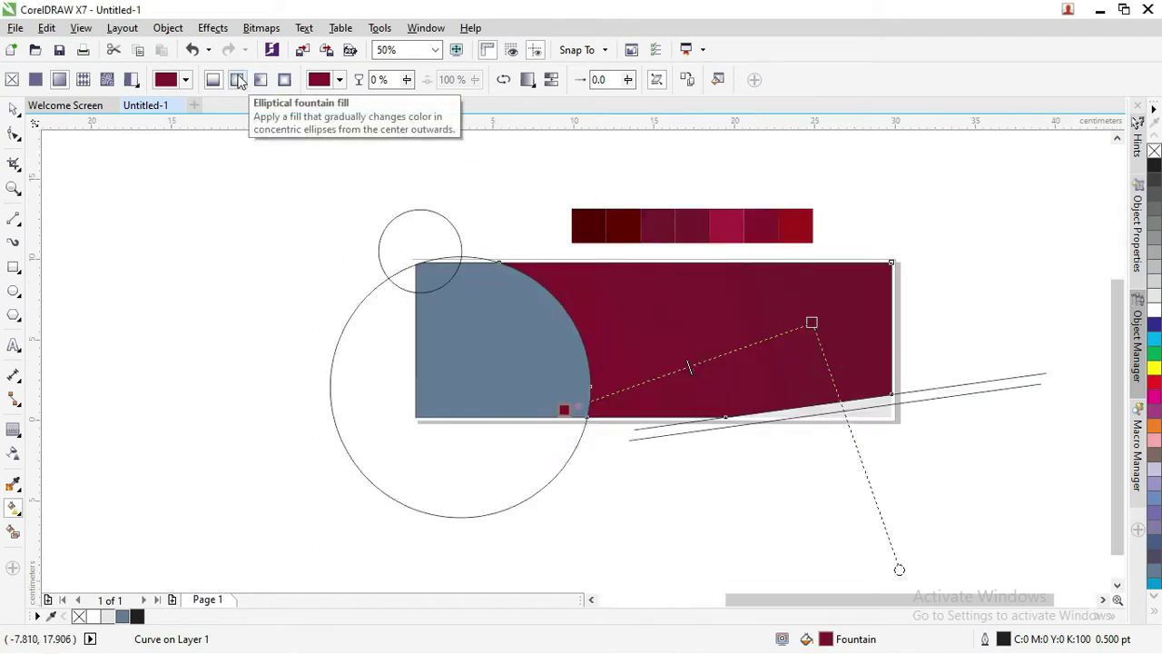
{"action": "left_click", "coordinate": [237, 80]}
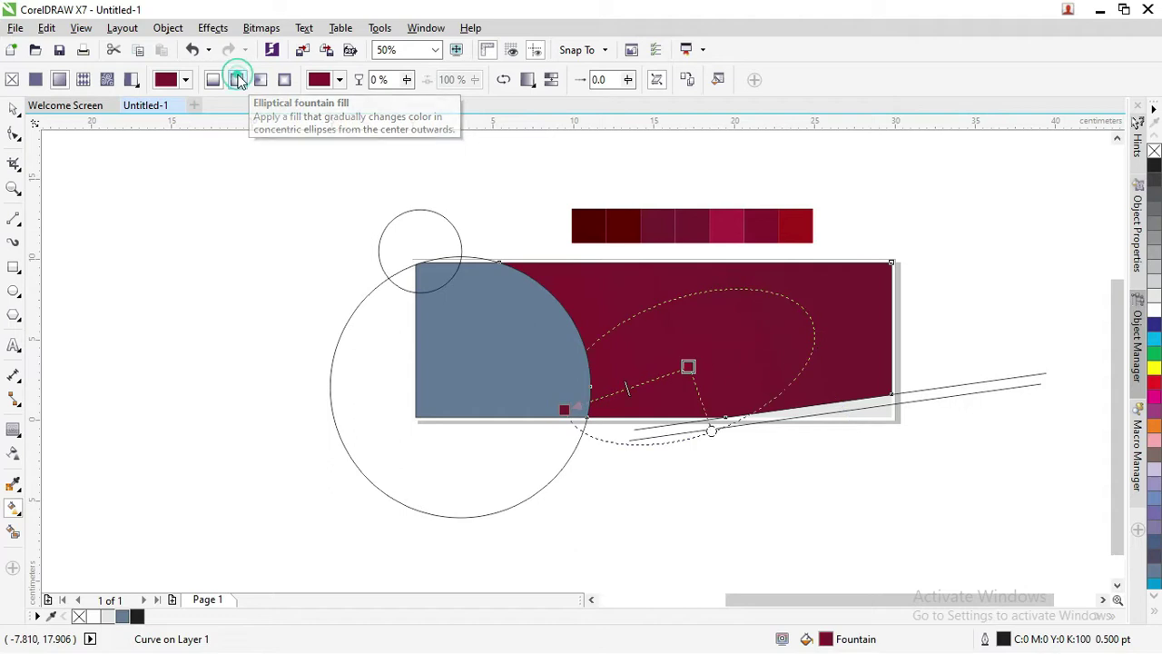
{"action": "left_click_drag", "start_coordinate": [713, 431], "coordinate": [739, 482]}
{"action": "left_click_drag", "start_coordinate": [563, 408], "coordinate": [343, 446]}
{"action": "left_click_drag", "start_coordinate": [636, 380], "coordinate": [786, 322]}
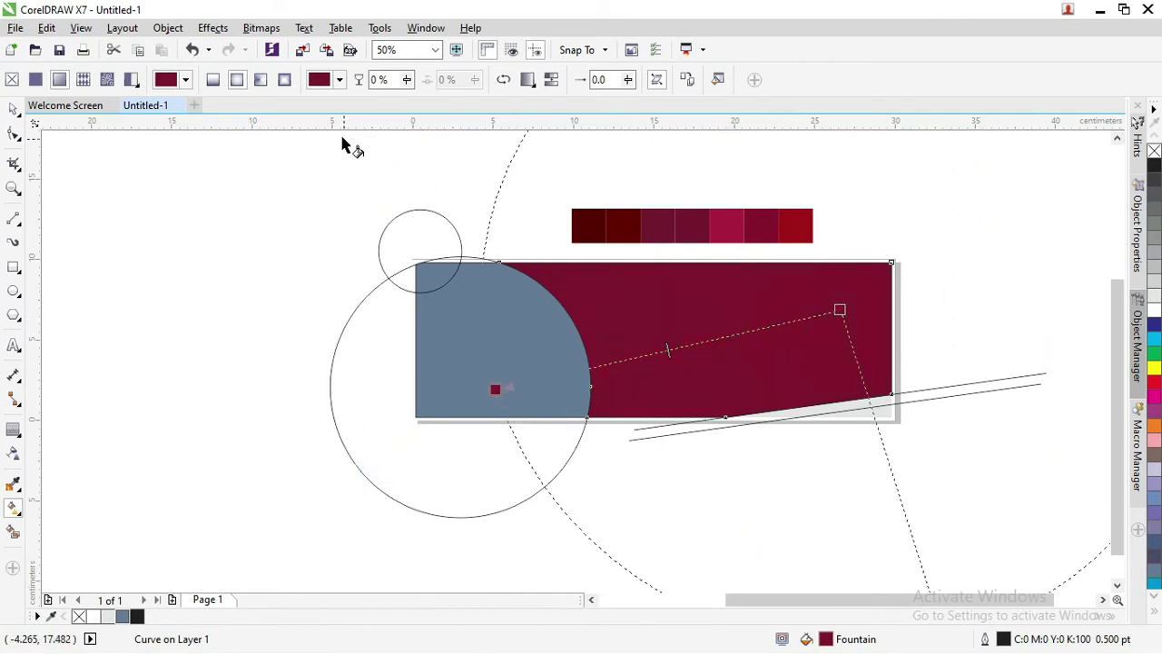
- Reverse the main area's elliptical fill, shift it slightly up and to the right, and deselect
{"action": "left_click", "coordinate": [505, 80]}
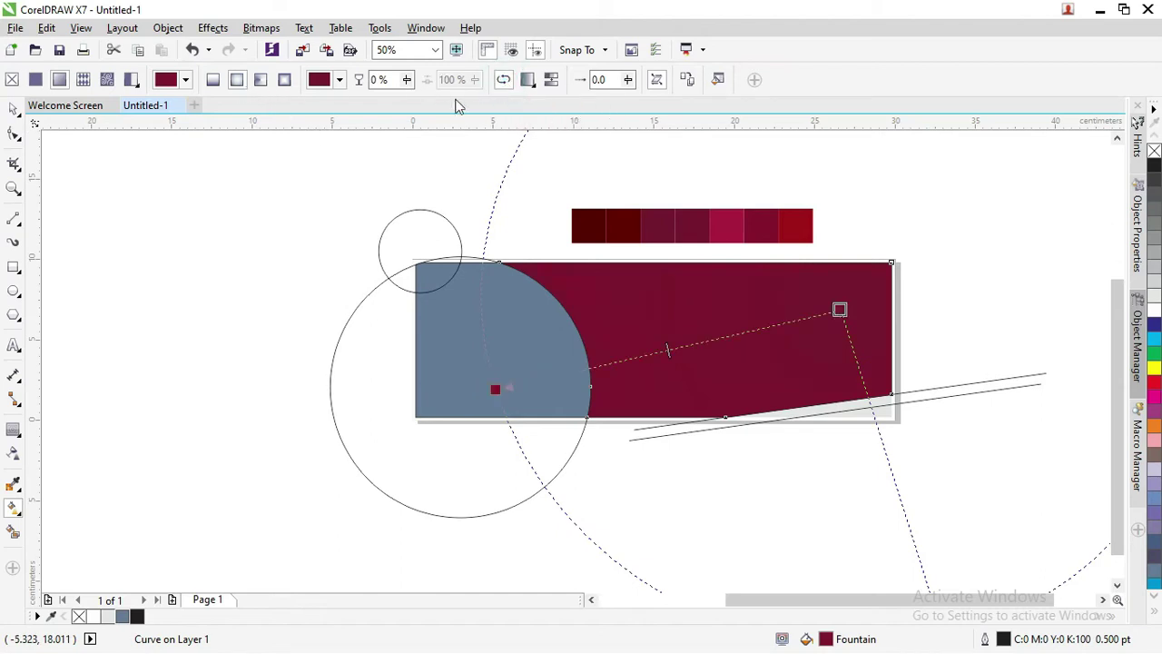
{"action": "left_click_drag", "start_coordinate": [739, 334], "coordinate": [752, 323]}
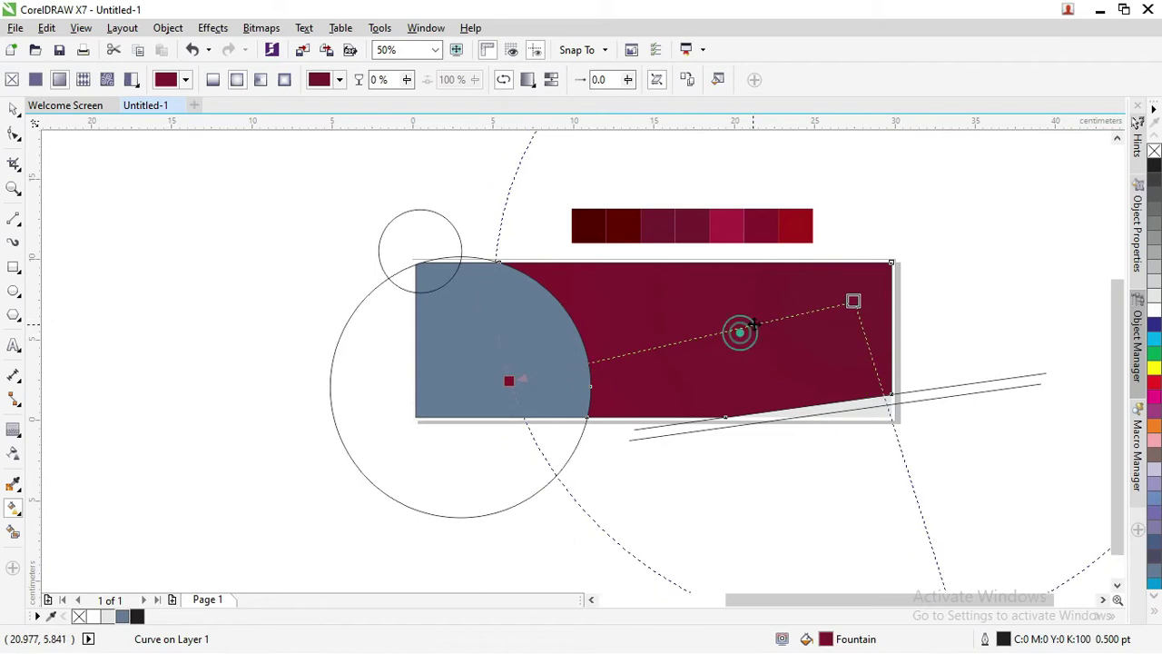
{"action": "left_click", "coordinate": [14, 108]}
{"action": "left_click", "coordinate": [191, 145]}
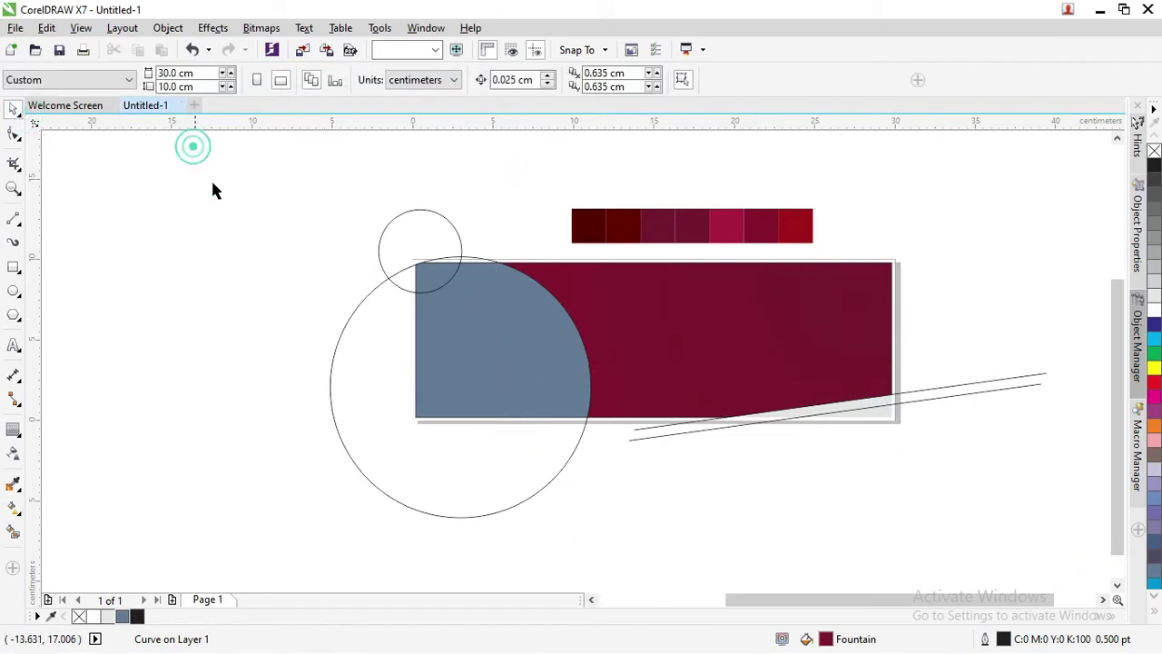
- Copy the main area's fountain fill onto the blue-grey area inside the large circle
{"action": "left_click", "coordinate": [519, 345]}
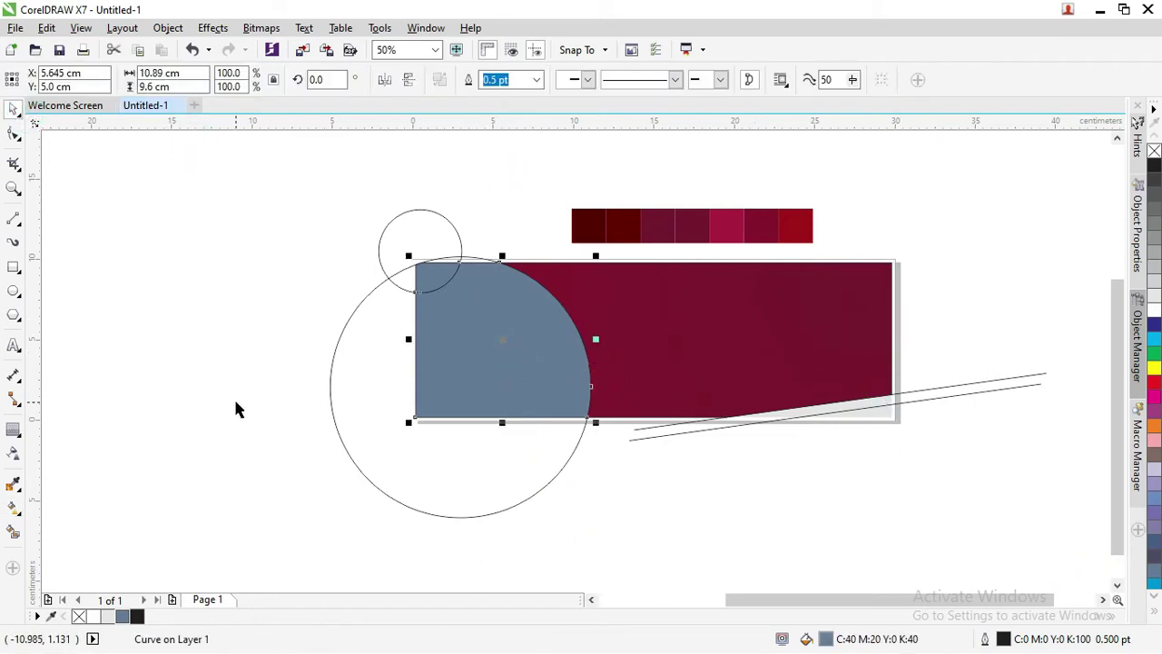
{"action": "left_click", "coordinate": [19, 510]}
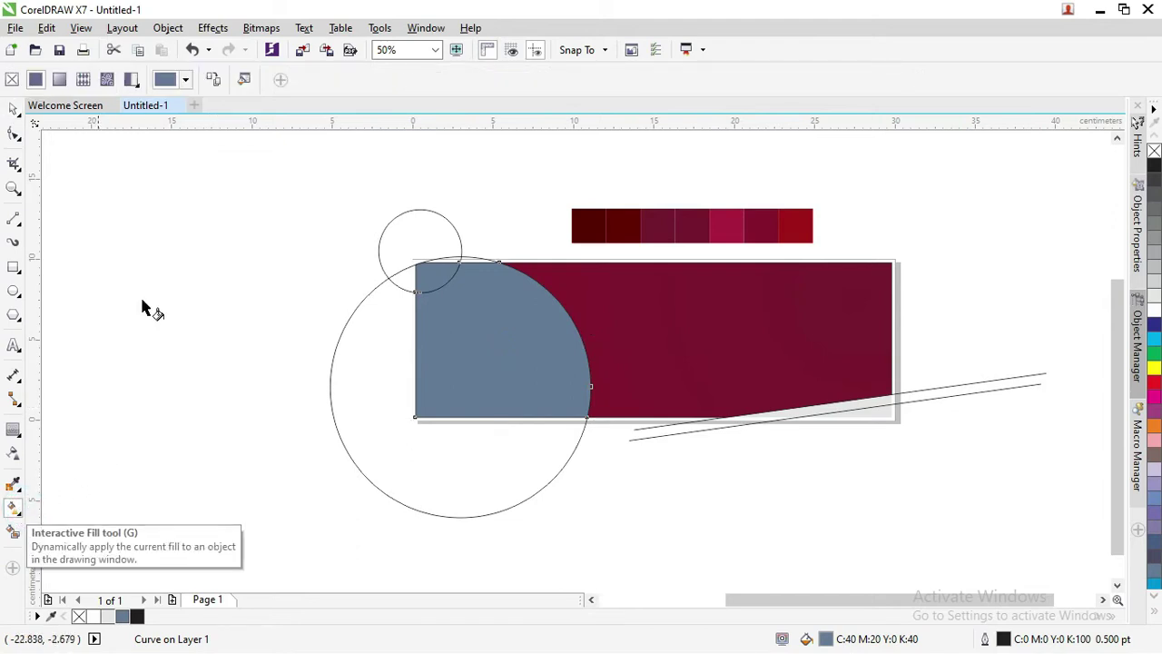
{"action": "left_click", "coordinate": [214, 80]}
{"action": "left_click", "coordinate": [636, 342]}
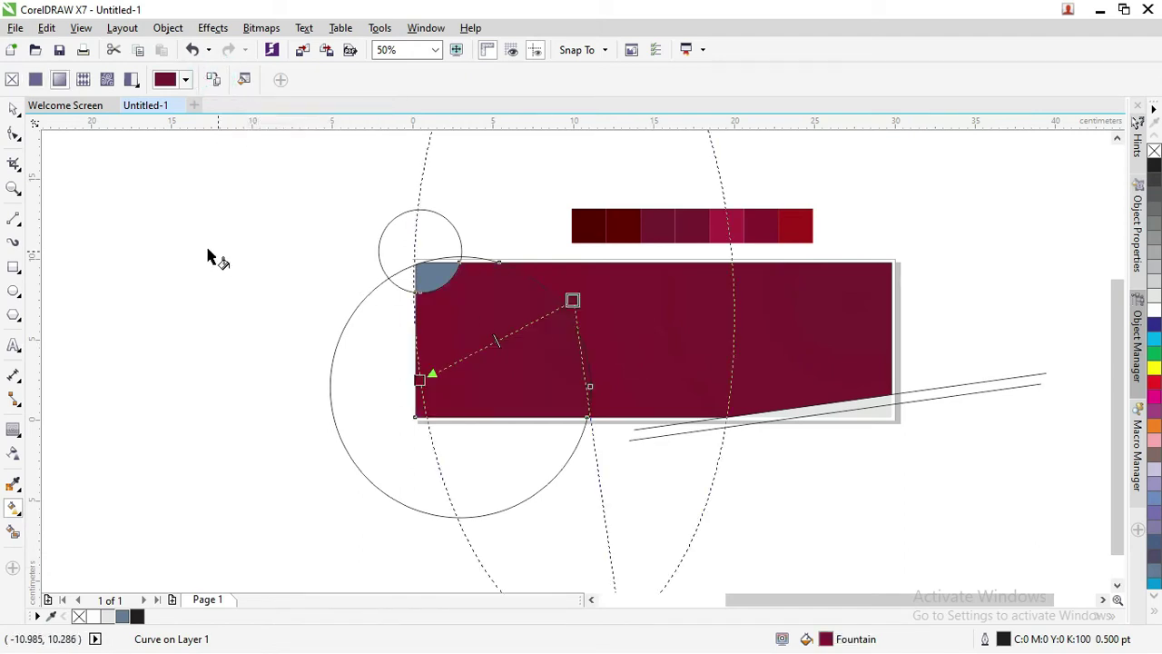
- Extend the circle area's fill past the banner's left edge and shorten its tall ellipse to a nearly round shape
{"action": "left_click", "coordinate": [13, 108]}
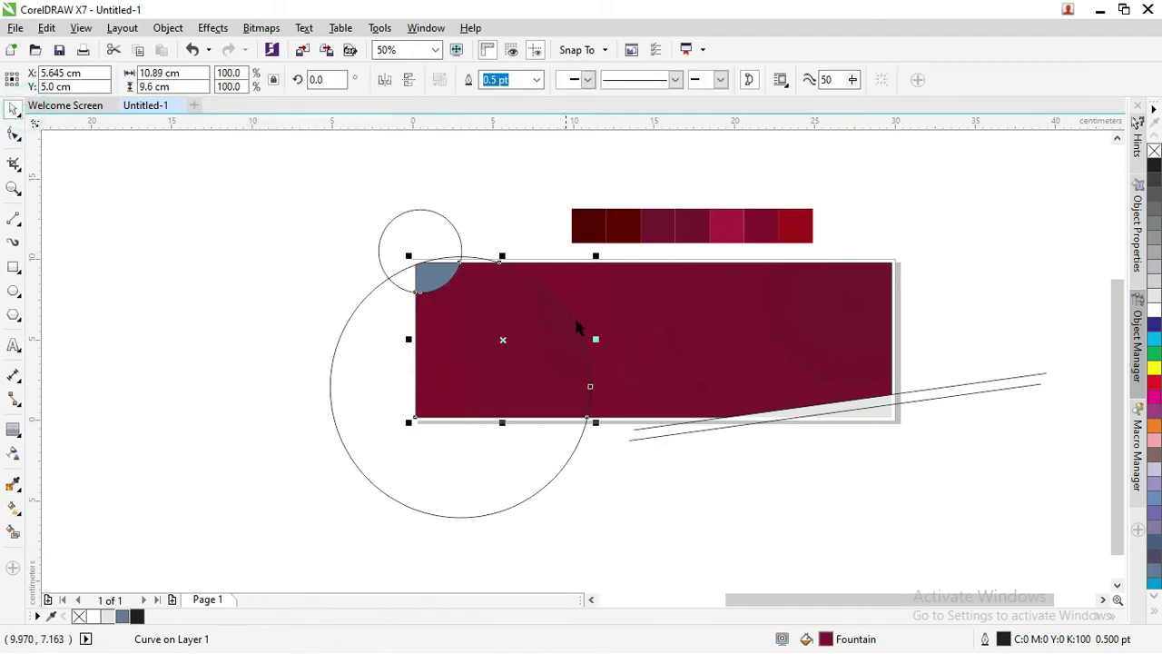
{"action": "left_click", "coordinate": [516, 313]}
{"action": "left_click", "coordinate": [516, 313]}
{"action": "left_click", "coordinate": [15, 509]}
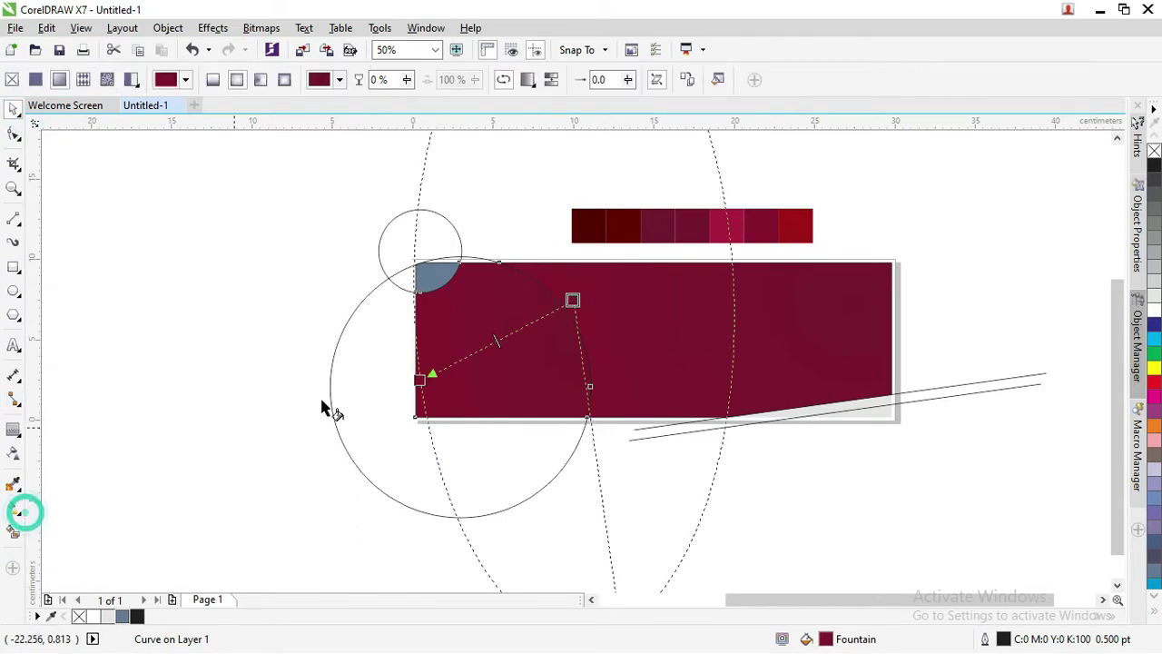
{"action": "left_click_drag", "start_coordinate": [419, 380], "coordinate": [337, 392]}
{"action": "scroll", "coordinate": [340, 394], "scroll_direction": "down", "scroll_amount": 1}
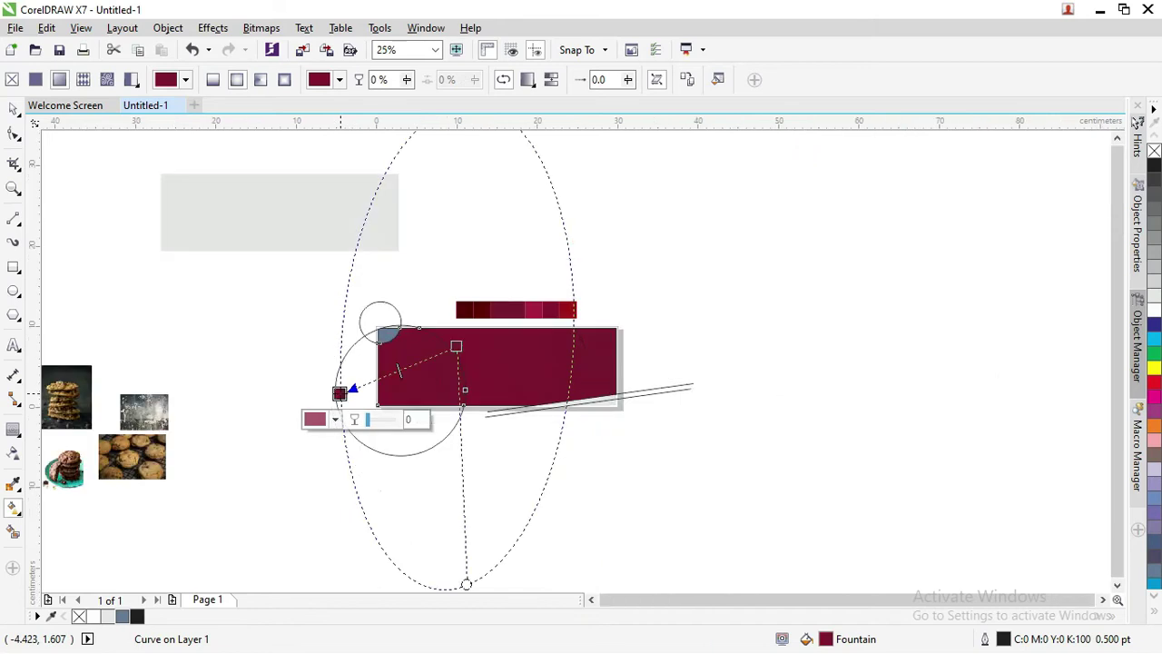
{"action": "scroll", "coordinate": [441, 533], "scroll_direction": "down", "scroll_amount": 1}
{"action": "left_click_drag", "start_coordinate": [459, 563], "coordinate": [433, 450]}
{"action": "scroll", "coordinate": [433, 449], "scroll_direction": "up", "scroll_amount": 2}
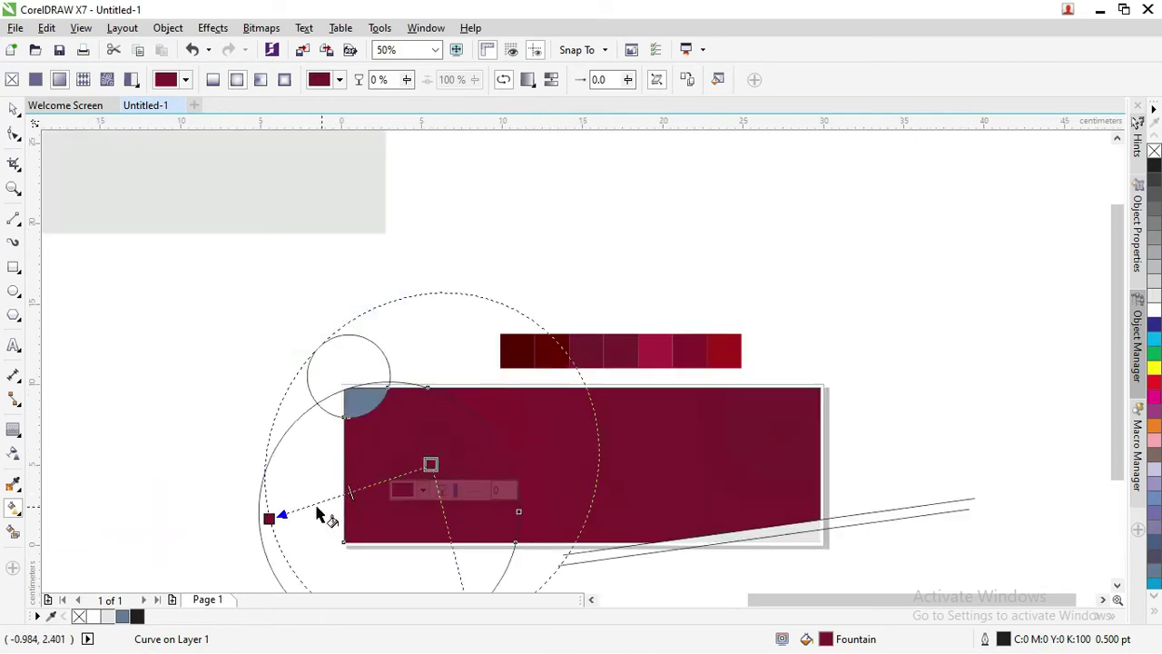
- Set the outer node of the circle area's fill to the brighter red #B31235
{"action": "left_click", "coordinate": [269, 517]}
{"action": "left_click", "coordinate": [260, 543]}
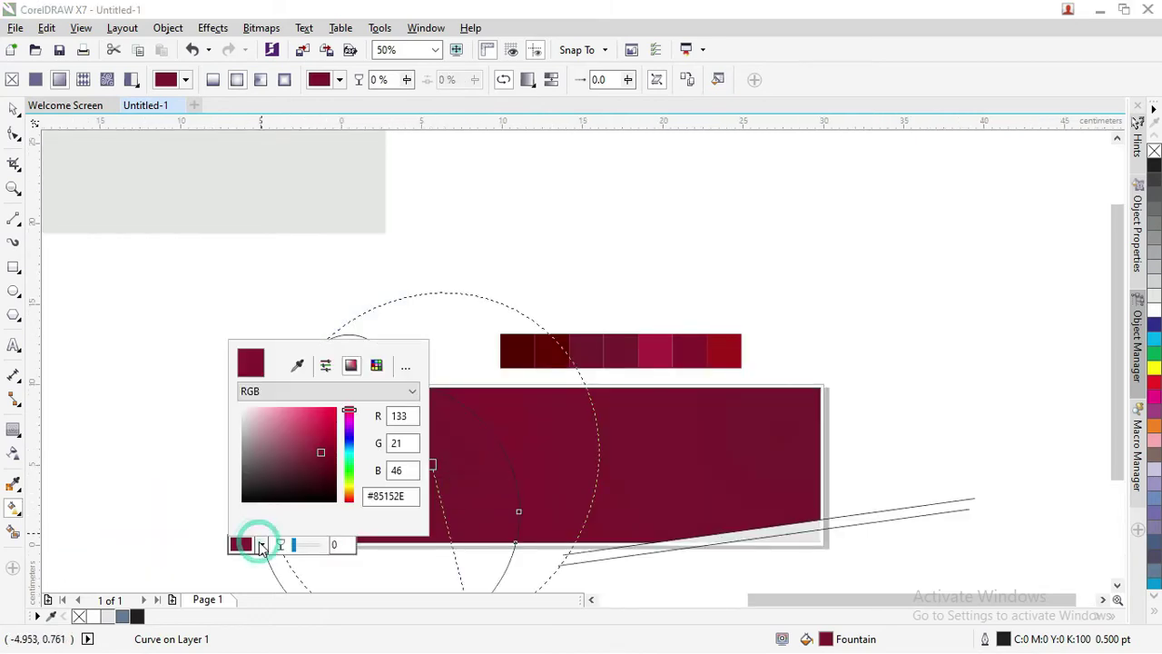
{"action": "left_click_drag", "start_coordinate": [321, 451], "coordinate": [326, 434]}
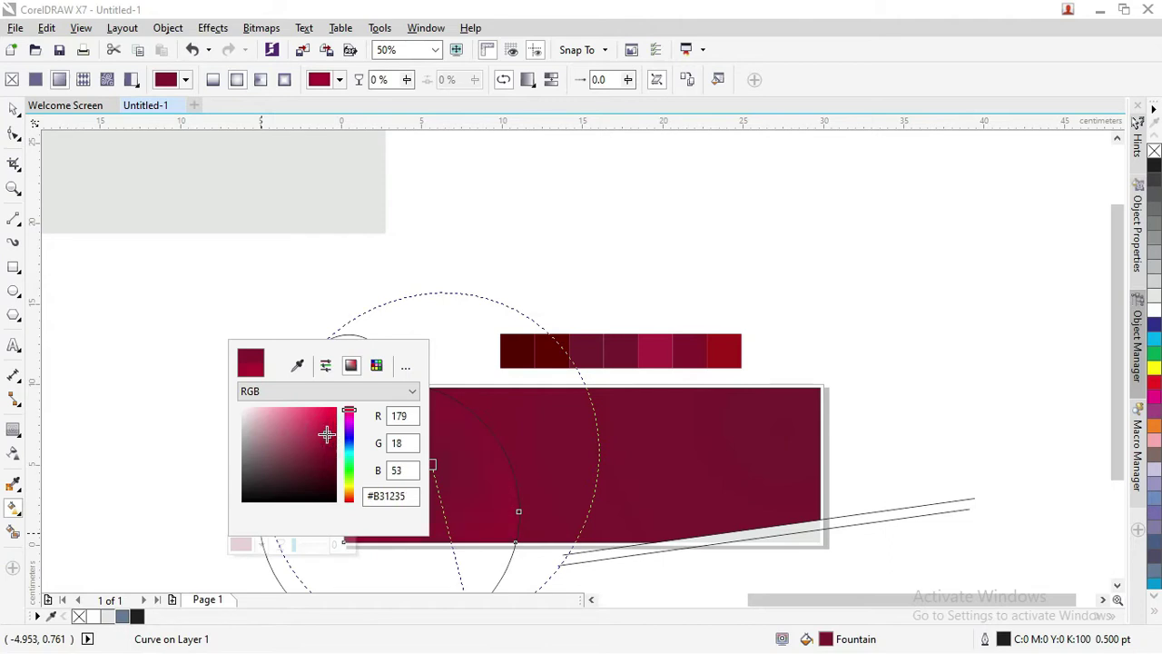
{"action": "left_click", "coordinate": [483, 465]}
- Reverse the circle area's fill, centre it near the banner's lower left corner with its outer node towards the upper right, and deselect
{"action": "left_click_drag", "start_coordinate": [479, 457], "coordinate": [402, 479]}
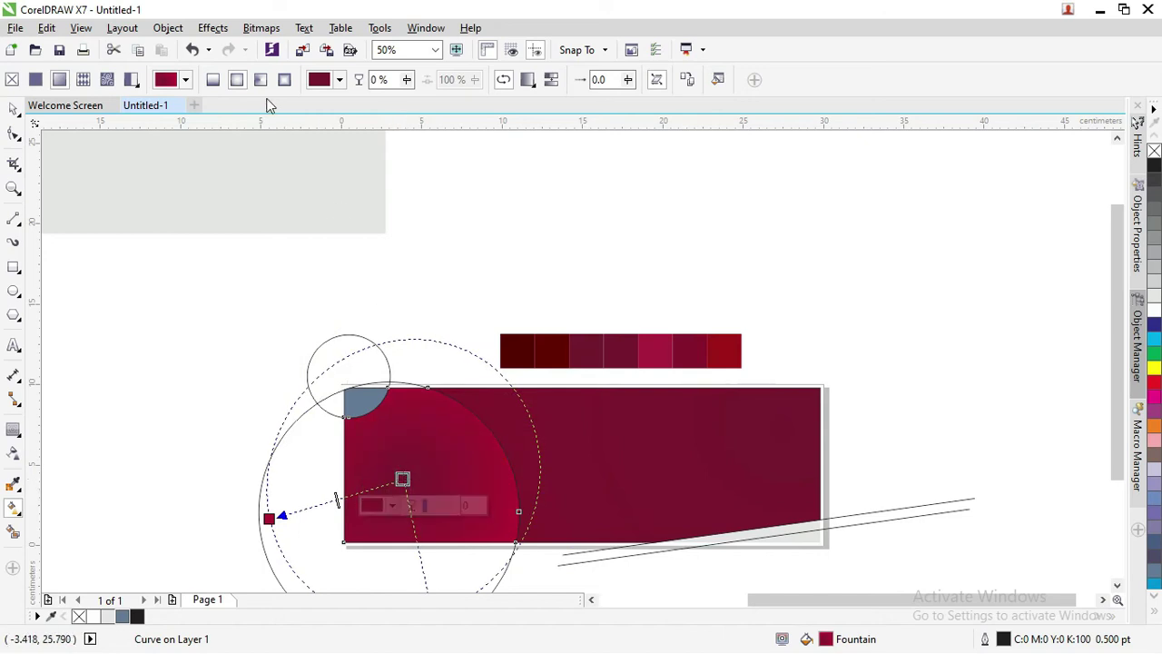
{"action": "left_click", "coordinate": [505, 79]}
{"action": "left_click_drag", "start_coordinate": [402, 478], "coordinate": [385, 539]}
{"action": "scroll", "coordinate": [367, 525], "scroll_direction": "down", "scroll_amount": 1}
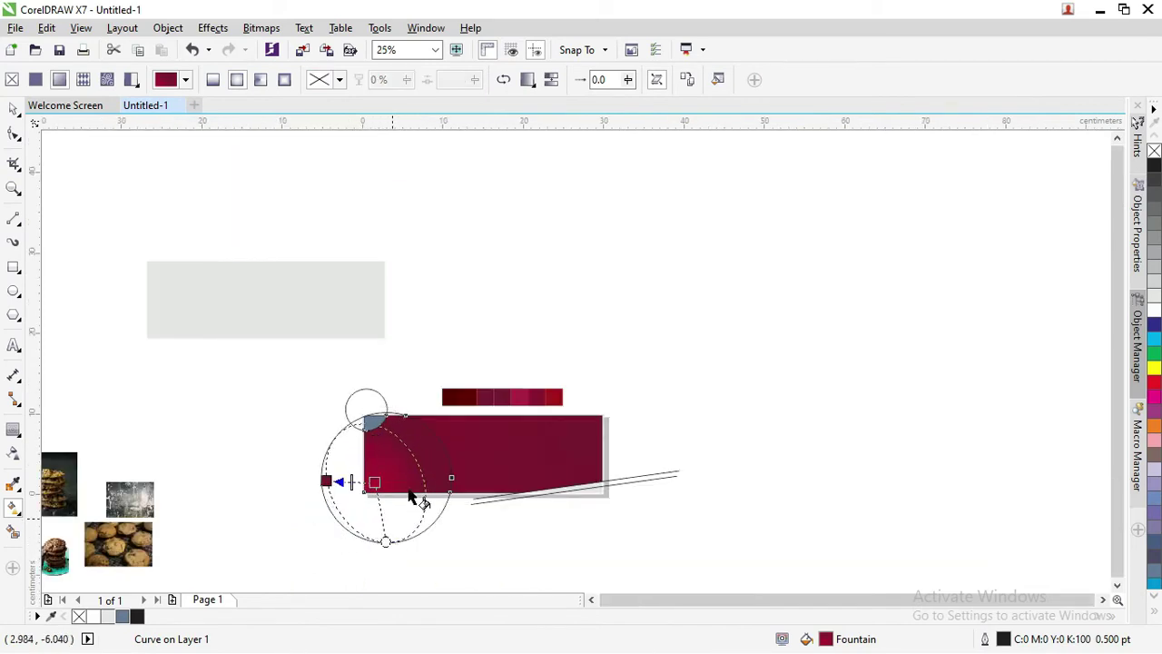
{"action": "mouse_move", "coordinate": [393, 478]}
{"action": "left_mouse_down"}
{"action": "mouse_move", "coordinate": [427, 441]}
{"action": "mouse_move", "coordinate": [373, 477]}
{"action": "left_mouse_up"}
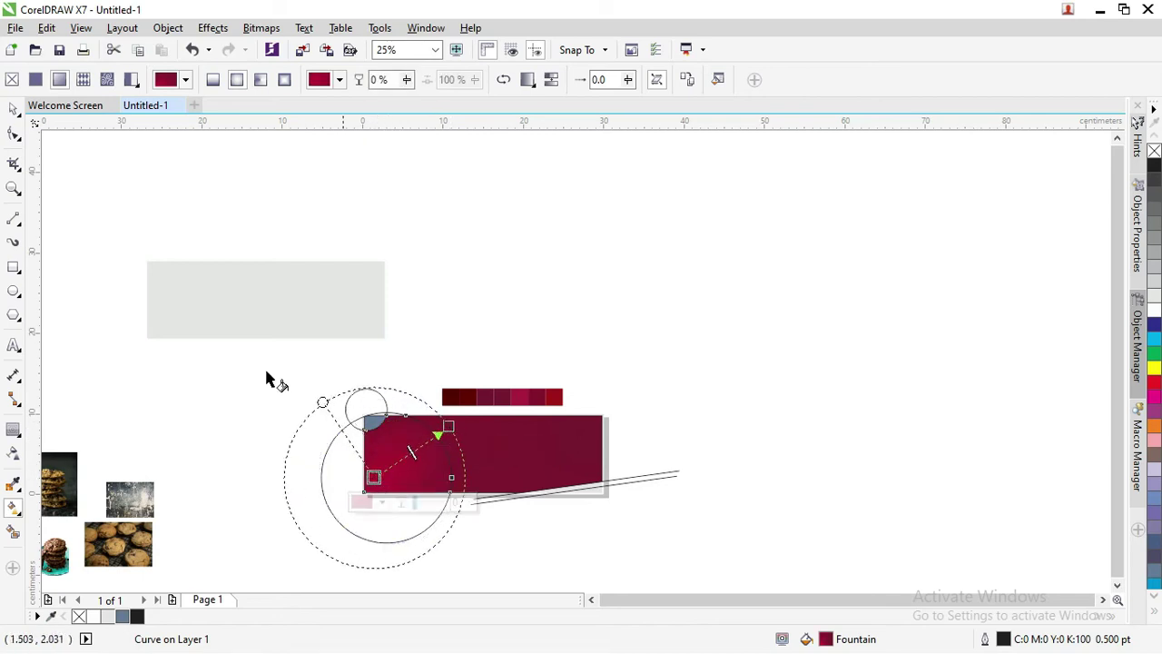
{"action": "left_click", "coordinate": [14, 111]}
{"action": "left_click", "coordinate": [490, 264]}
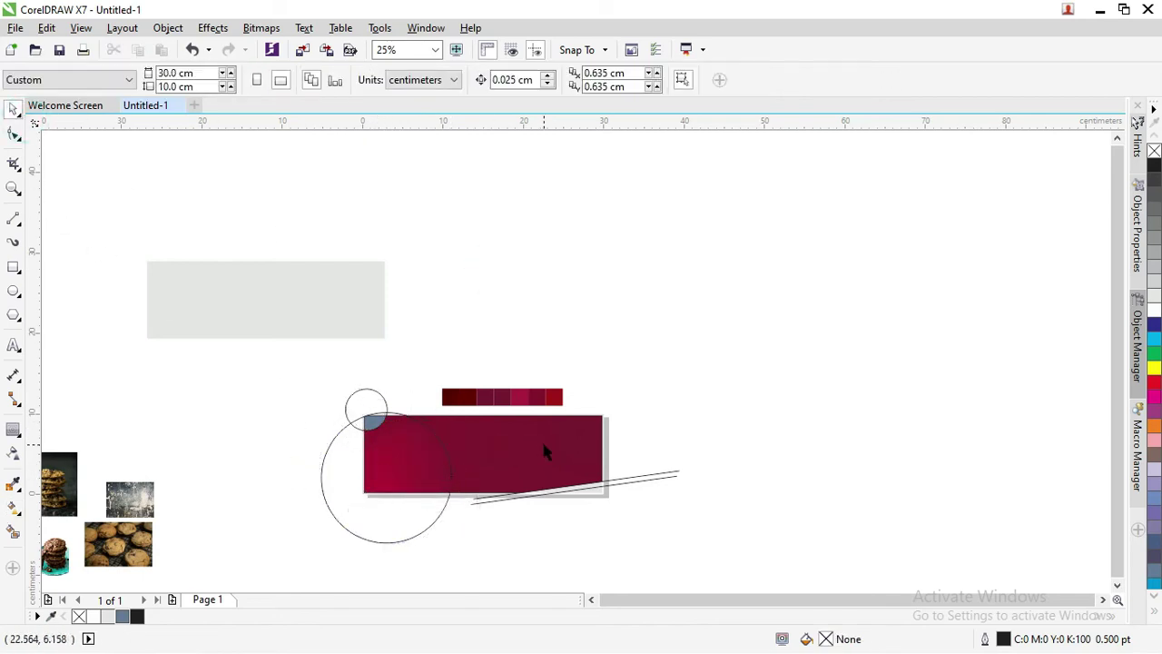
- Switch to Notepad and copy the text "cake store" for use as artistic text
{"action": "scroll", "coordinate": [541, 438], "scroll_direction": "up", "scroll_amount": 1}
{"action": "left_click_drag", "start_coordinate": [1118, 407], "coordinate": [1109, 458]}
{"action": "scroll", "coordinate": [562, 459], "scroll_direction": "up", "scroll_amount": 1}
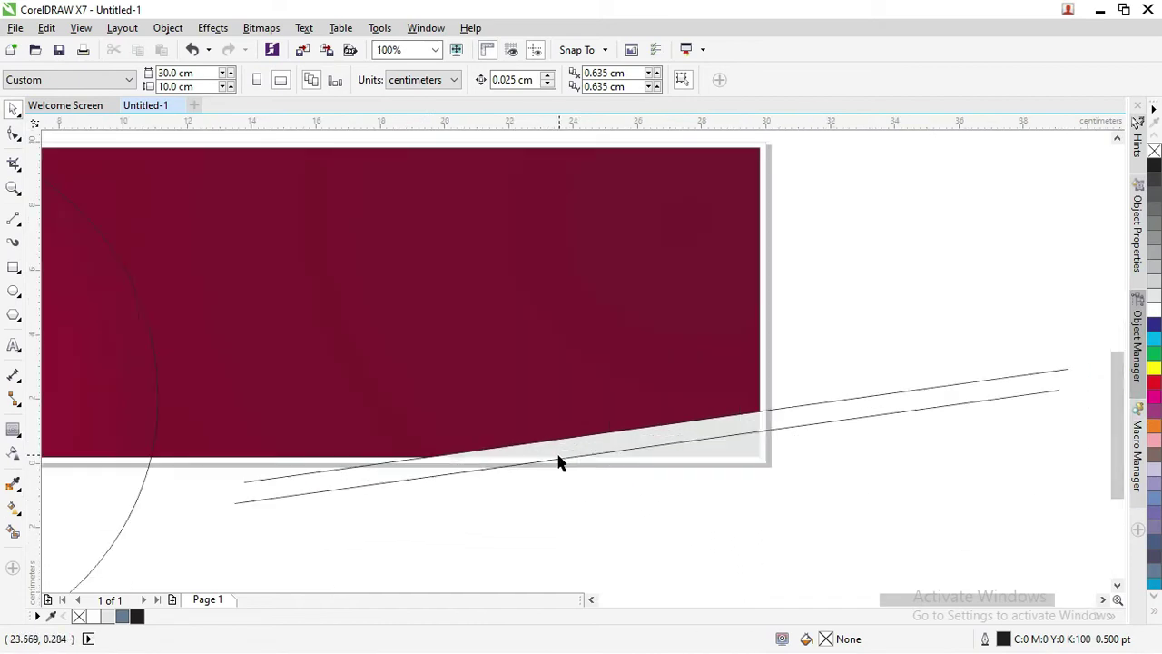
{"action": "left_click", "coordinate": [13, 347]}
{"action": "scroll", "coordinate": [311, 407], "scroll_direction": "down", "scroll_amount": 1}
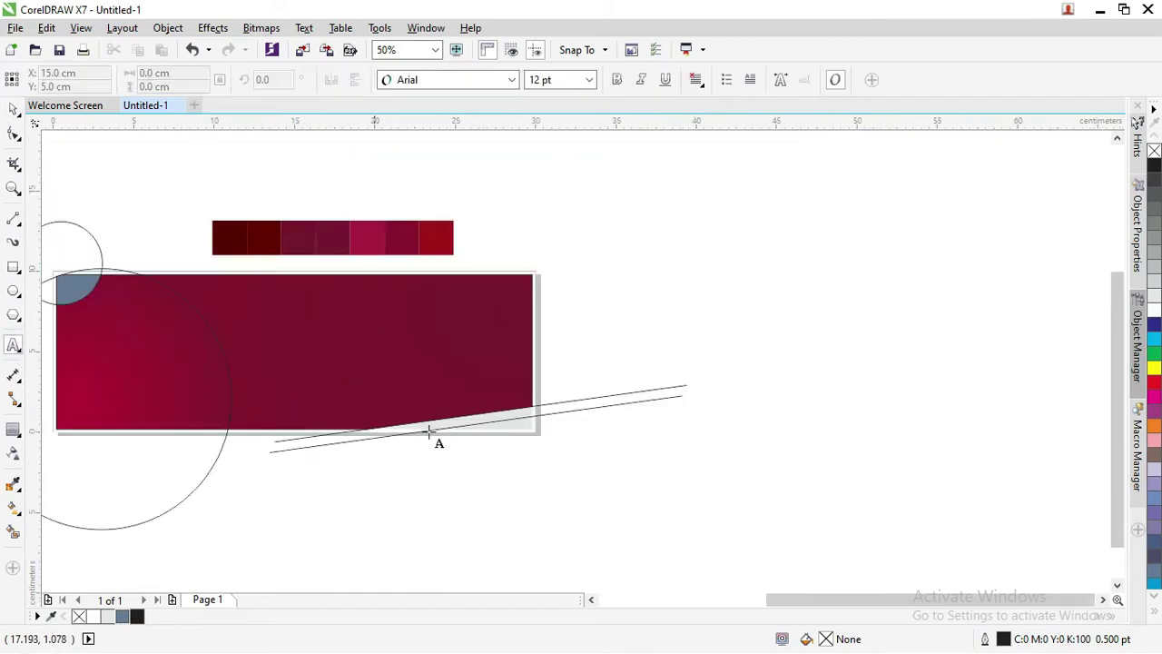
{"action": "left_click", "coordinate": [628, 323]}
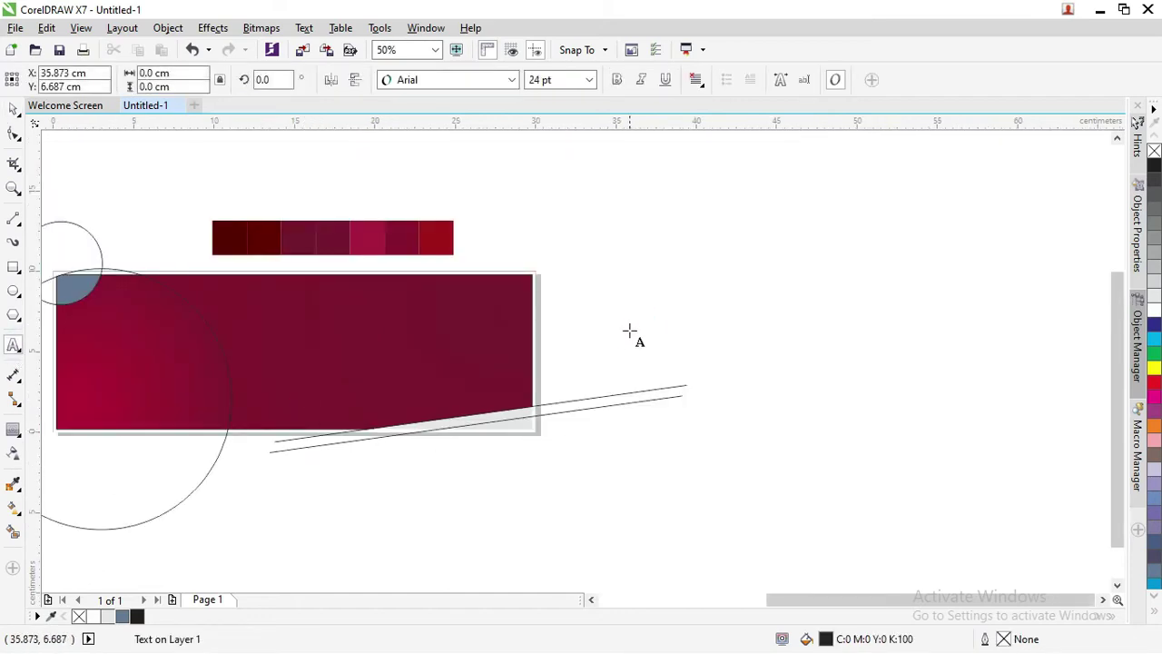
{"action": "key", "text": "alt+Tab"}
{"action": "key", "text": "alt+Tab"}
{"action": "key", "text": "alt+Tab"}
{"action": "key", "text": "alt+Tab"}
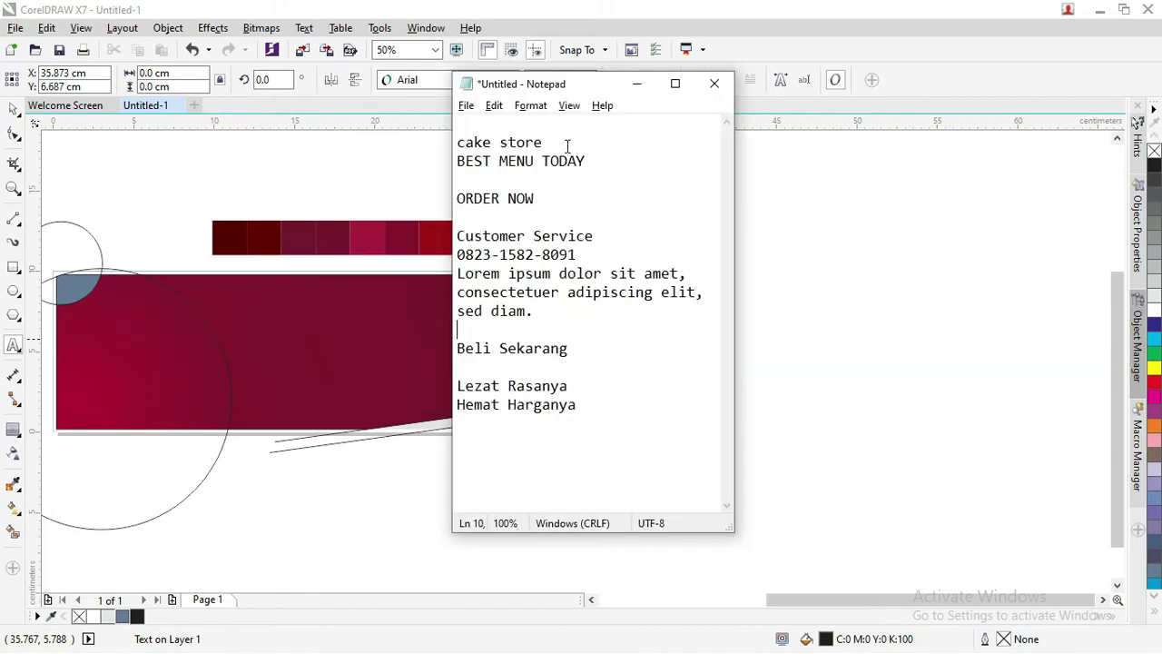
{"action": "left_click_drag", "start_coordinate": [566, 142], "coordinate": [343, 156]}
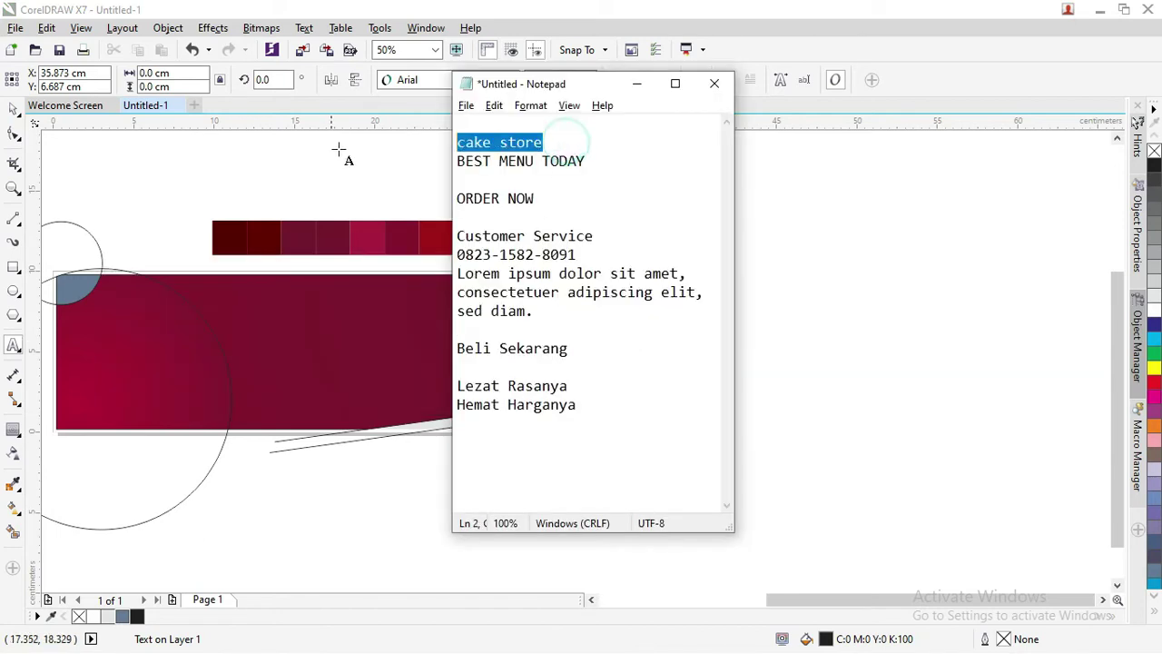
- Return to CorelDRAW, paste "cake store" as artistic text beside the banner, enlarge it to about 16 cm wide and deselect
{"action": "left_click", "coordinate": [636, 84]}
{"action": "left_click", "coordinate": [726, 328]}
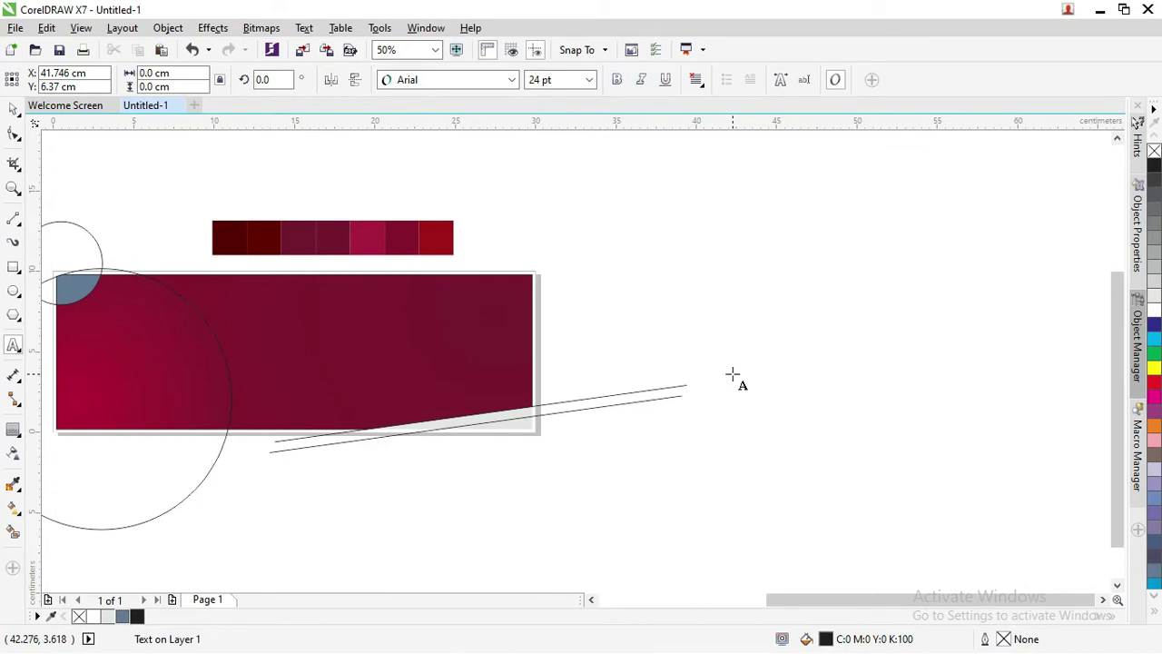
{"action": "key", "text": "ctrl+v"}
{"action": "left_click", "coordinate": [12, 109]}
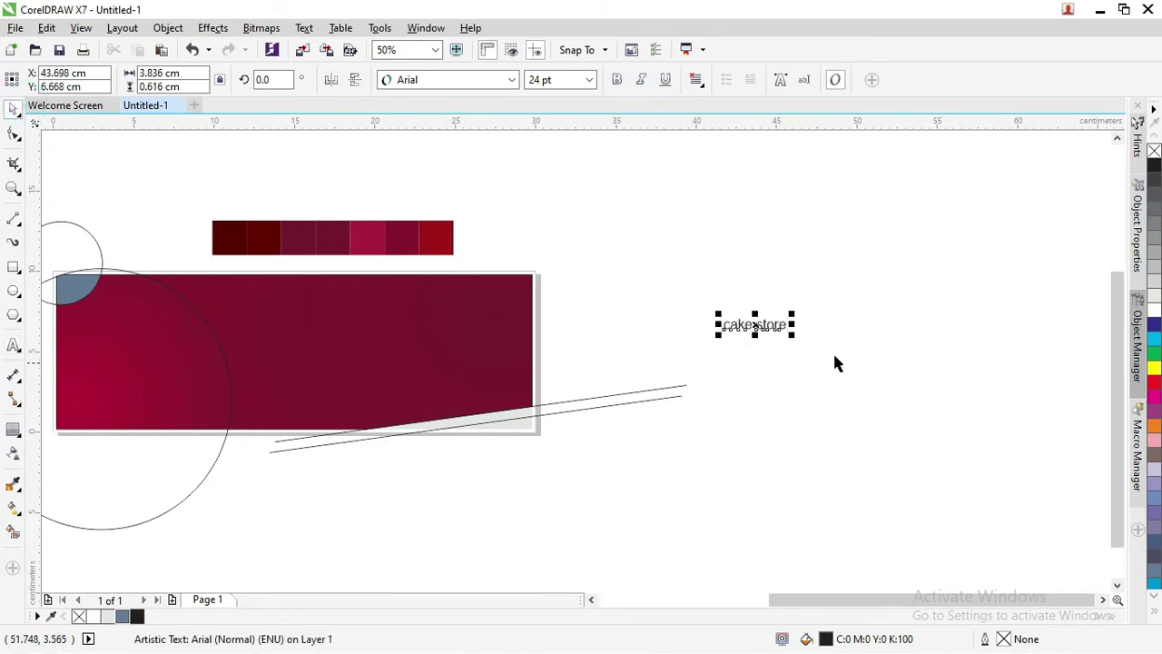
{"action": "left_click_drag", "start_coordinate": [793, 314], "coordinate": [992, 220]}
{"action": "key", "text": "Escape"}
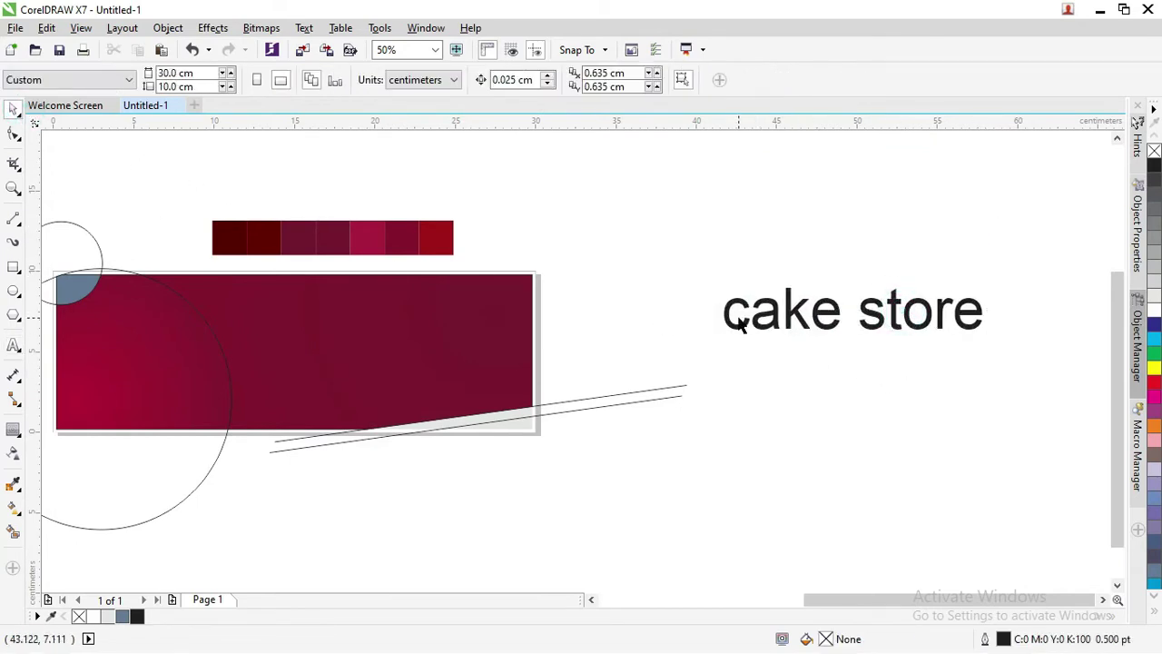
- Change the case of the "cake store" text to "Cake Store" and move it onto the banner's lower right corner
{"action": "left_click", "coordinate": [741, 312]}
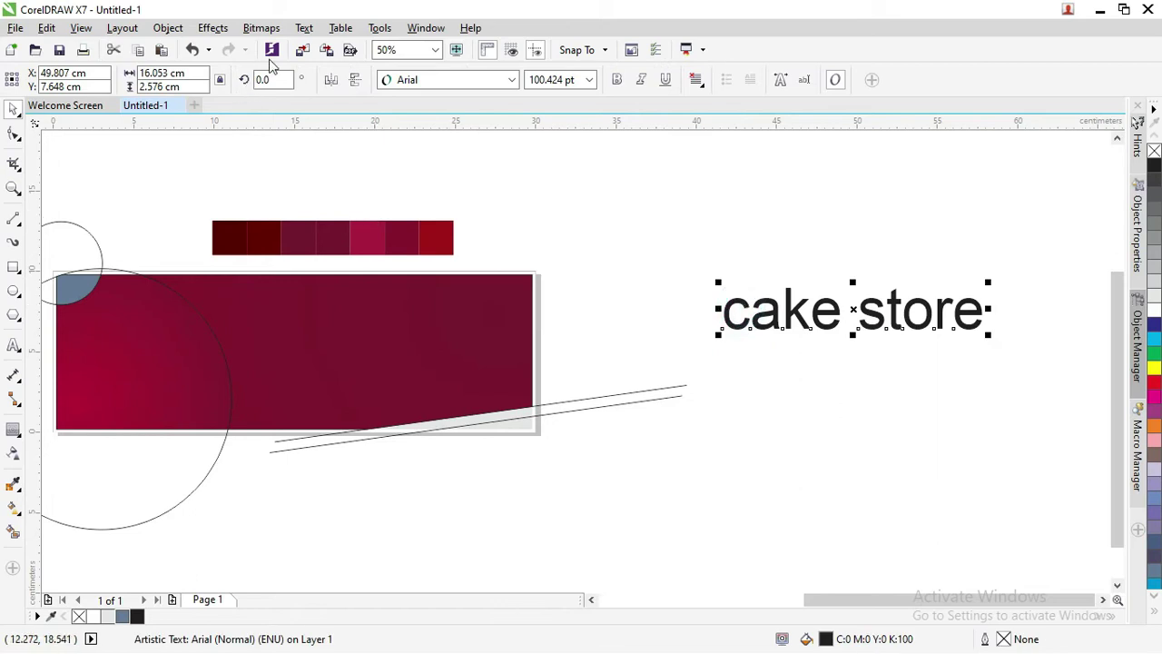
{"action": "left_click", "coordinate": [304, 28]}
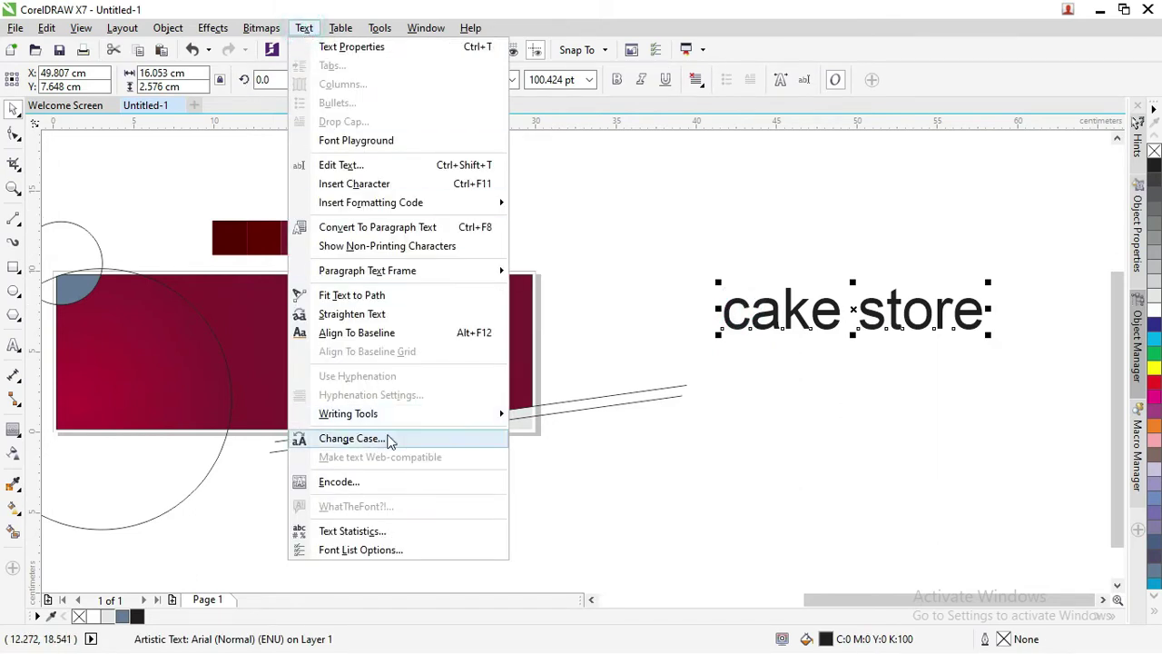
{"action": "left_click", "coordinate": [388, 439]}
{"action": "left_click", "coordinate": [471, 340]}
{"action": "left_click", "coordinate": [501, 391]}
{"action": "left_click_drag", "start_coordinate": [757, 323], "coordinate": [511, 392]}
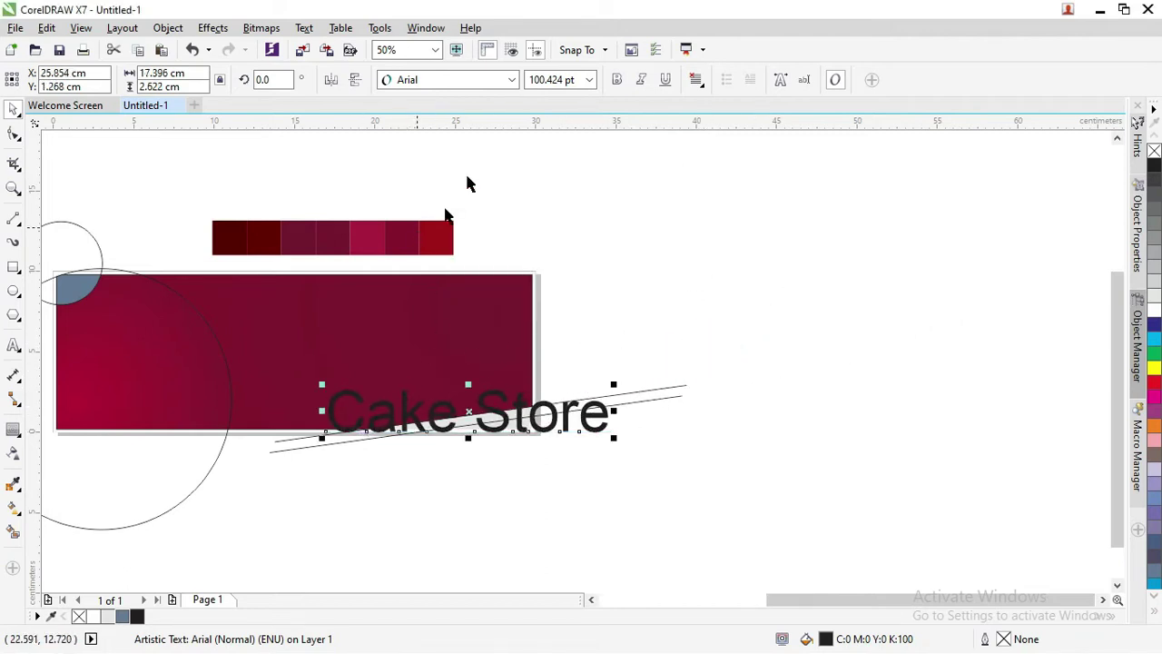
- Set the font of the Cake Store text to Yesteryear
{"action": "left_click", "coordinate": [458, 84]}
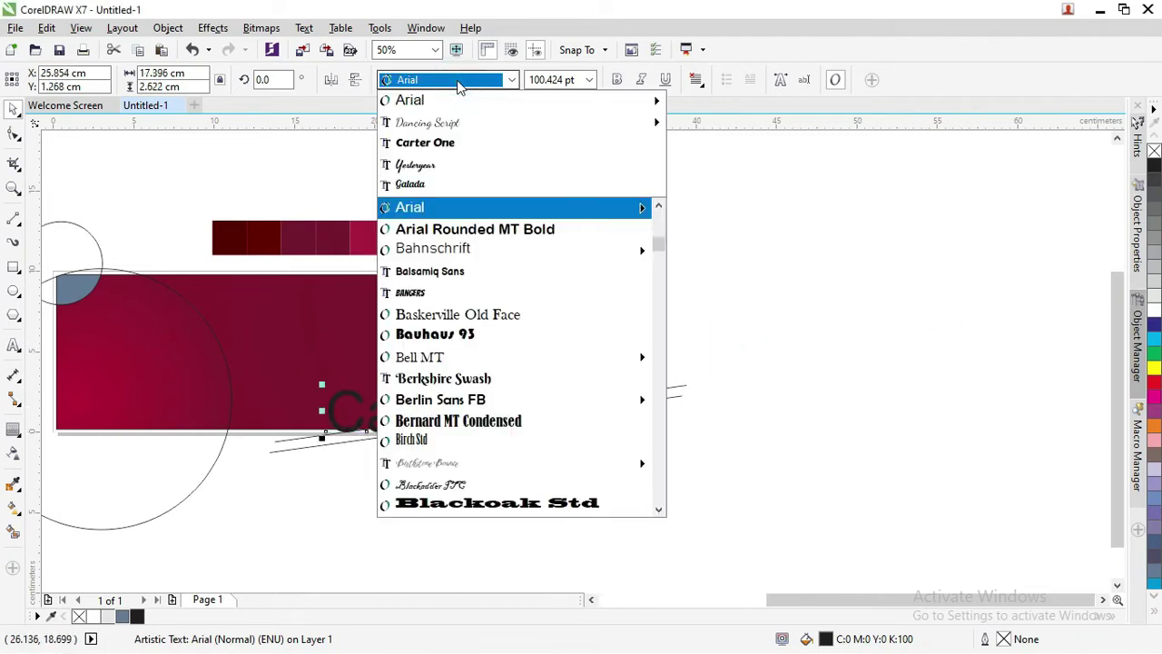
{"action": "left_click", "coordinate": [436, 172]}
{"action": "scroll", "coordinate": [514, 420], "scroll_direction": "up", "scroll_amount": 2}
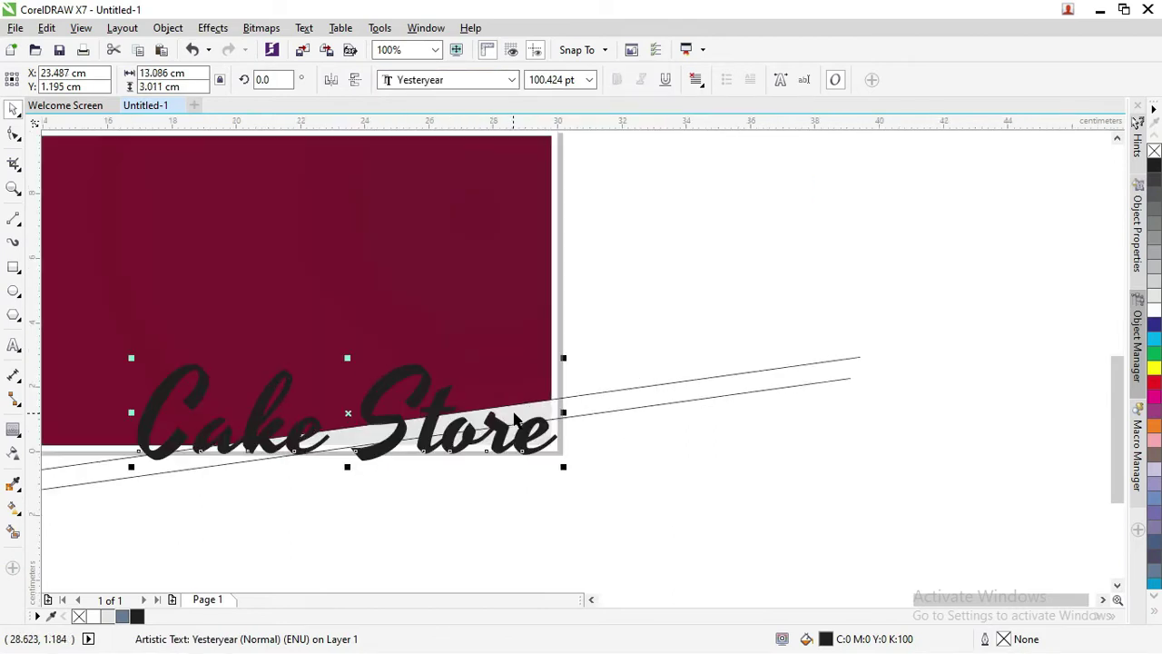
- Rotate the Cake Store text about 7.3° counterclockwise to follow the slanted lines
{"action": "left_click", "coordinate": [508, 443]}
{"action": "left_click_drag", "start_coordinate": [566, 361], "coordinate": [550, 337]}
{"action": "left_click", "coordinate": [428, 425]}
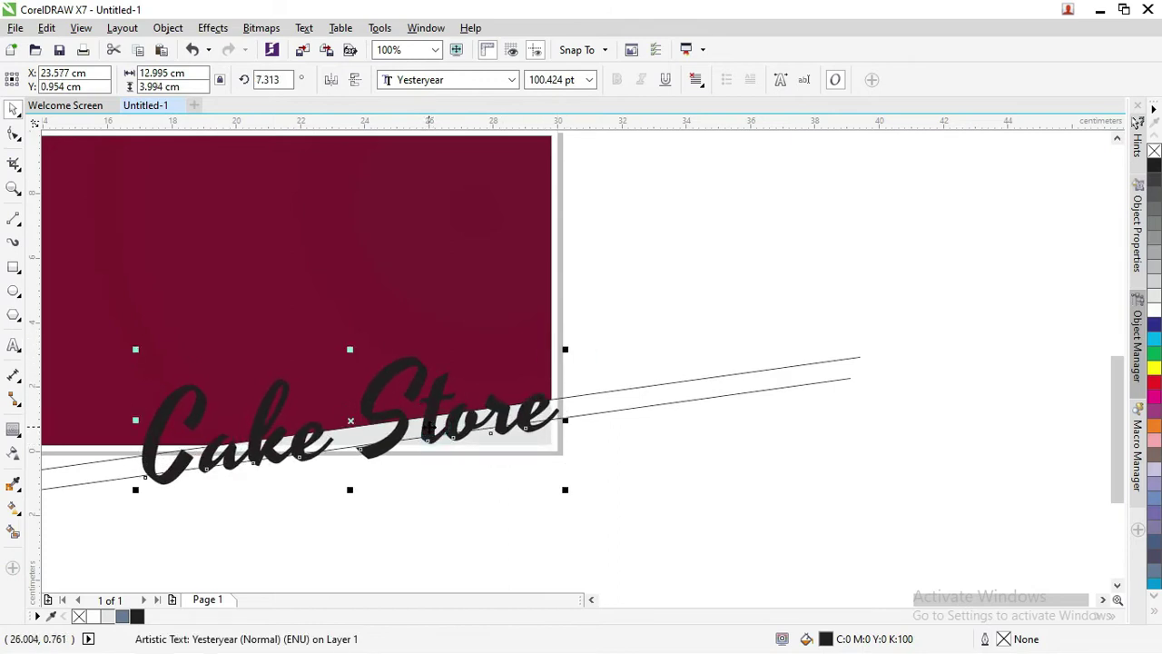
{"action": "left_click", "coordinate": [429, 426]}
{"action": "scroll", "coordinate": [429, 426], "scroll_direction": "down", "scroll_amount": 1}
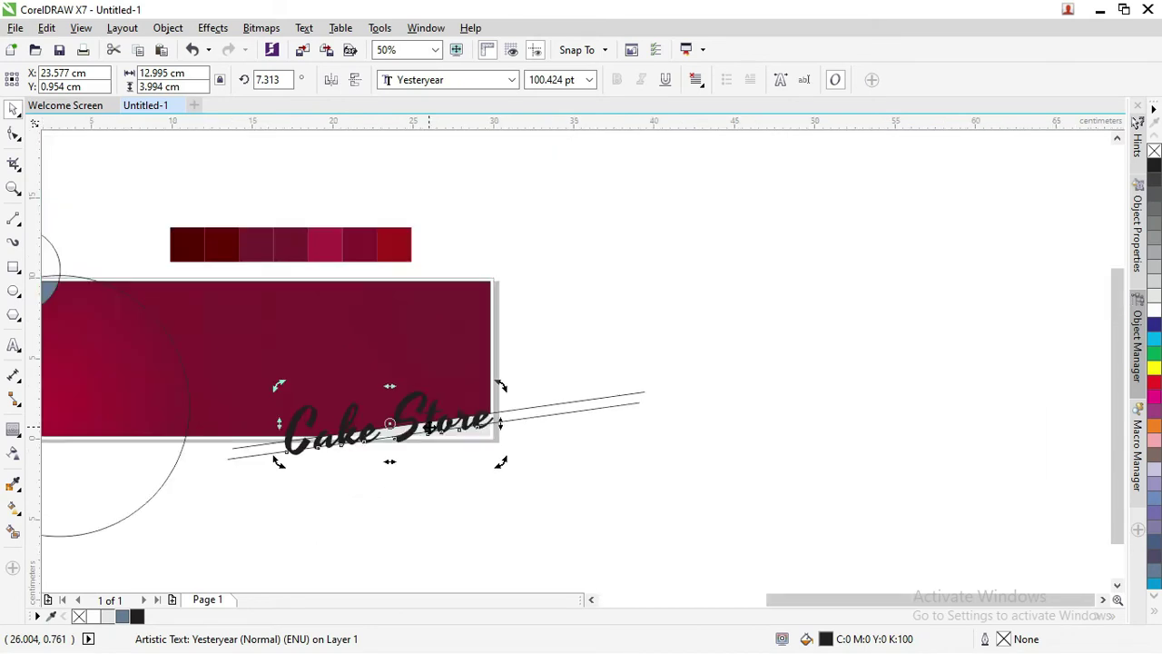
- Place a copy of the Cake Store text outside the banner and scale the one on the banner to about 12 cm wide
{"action": "left_click_drag", "start_coordinate": [428, 425], "coordinate": [926, 260]}
{"action": "left_click", "coordinate": [427, 422]}
{"action": "scroll", "coordinate": [427, 422], "scroll_direction": "up", "scroll_amount": 1}
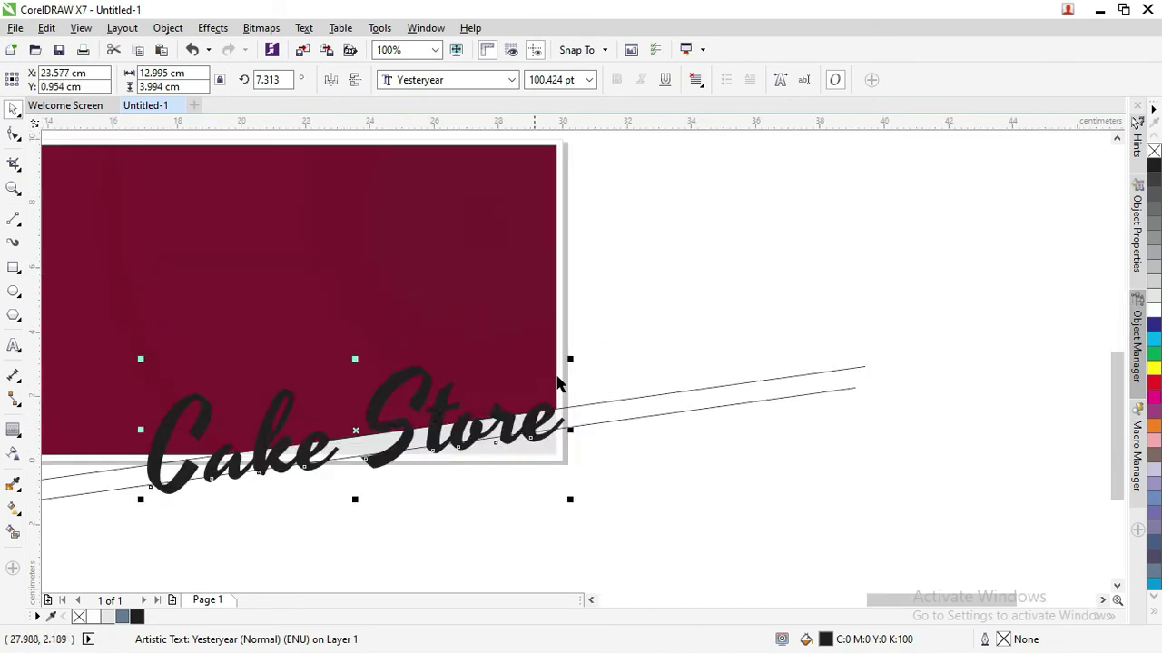
{"action": "left_click_drag", "start_coordinate": [571, 361], "coordinate": [537, 372]}
{"action": "mouse_move", "coordinate": [517, 422]}
{"action": "left_mouse_down"}
{"action": "mouse_move", "coordinate": [557, 406]}
{"action": "mouse_move", "coordinate": [537, 410]}
{"action": "left_mouse_up"}
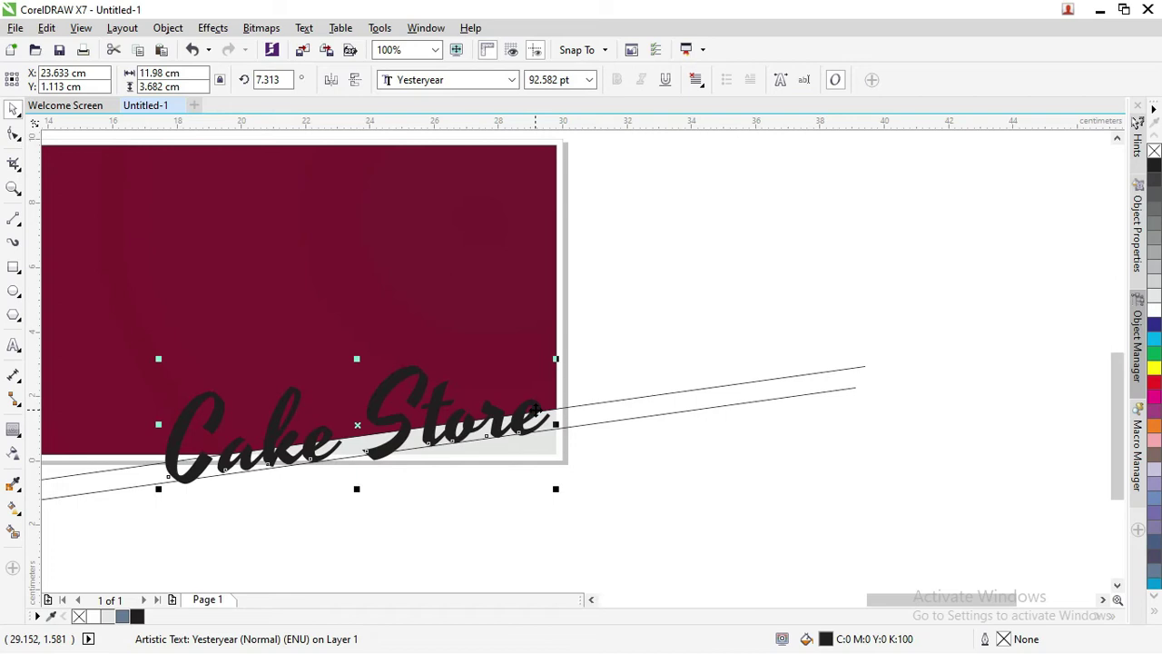
{"action": "key", "text": "F10"}
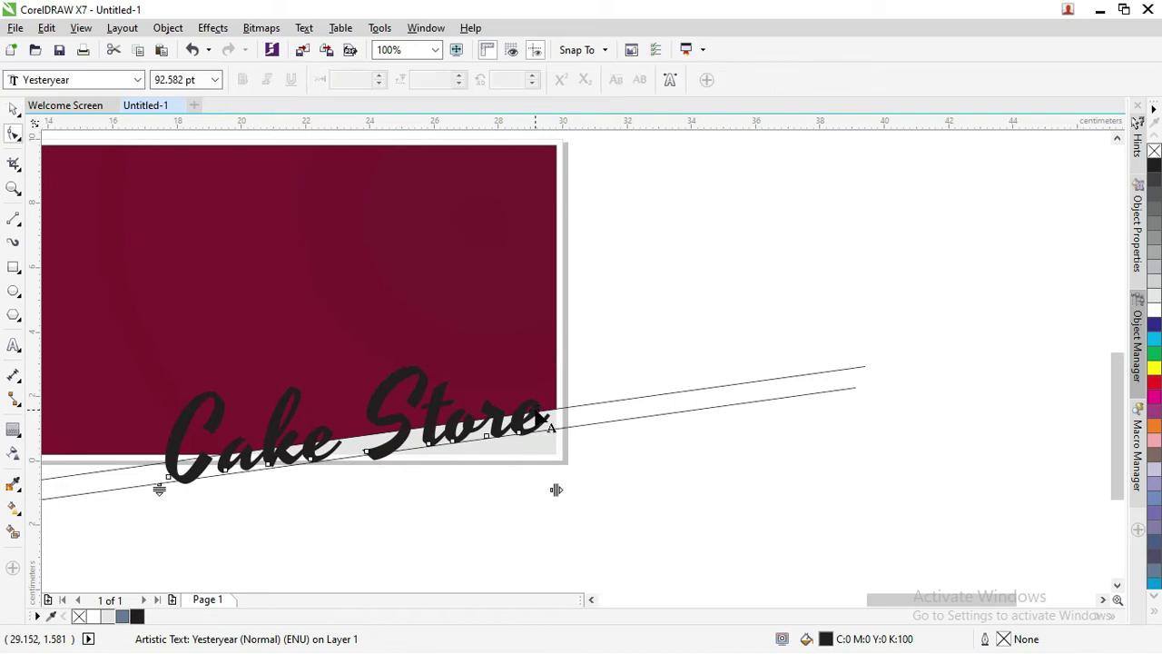
{"action": "left_click", "coordinate": [14, 109]}
{"action": "left_click", "coordinate": [672, 560]}
{"action": "left_click", "coordinate": [545, 463]}
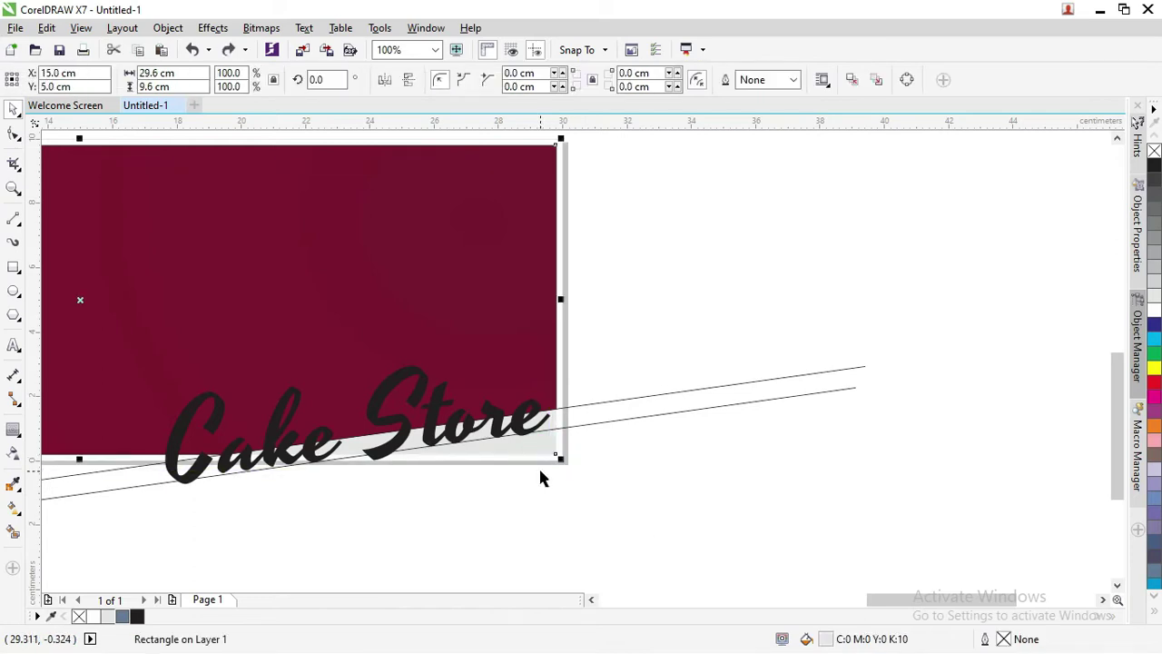
{"action": "scroll", "coordinate": [567, 442], "scroll_direction": "down", "scroll_amount": 4}
{"action": "scroll", "coordinate": [562, 437], "scroll_direction": "up", "scroll_amount": 4}
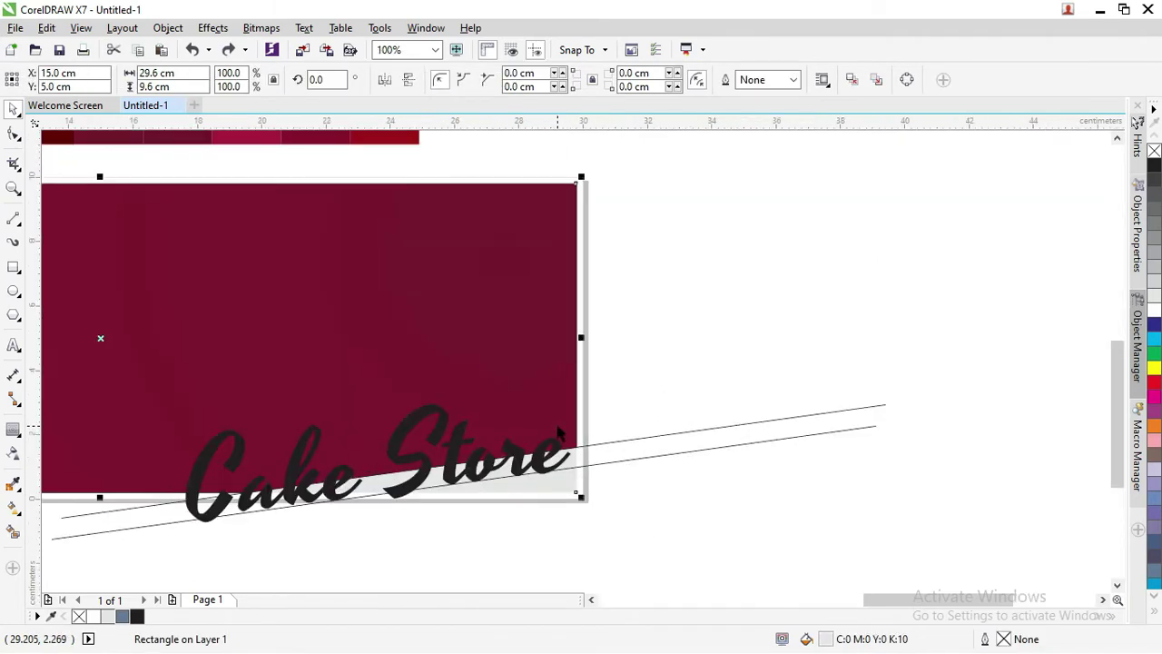
- Move the text above the grey strip and smart-fill the banner corner below the lower slanted line with white and no outline
{"action": "left_click", "coordinate": [509, 449]}
{"action": "left_click_drag", "start_coordinate": [509, 450], "coordinate": [517, 397]}
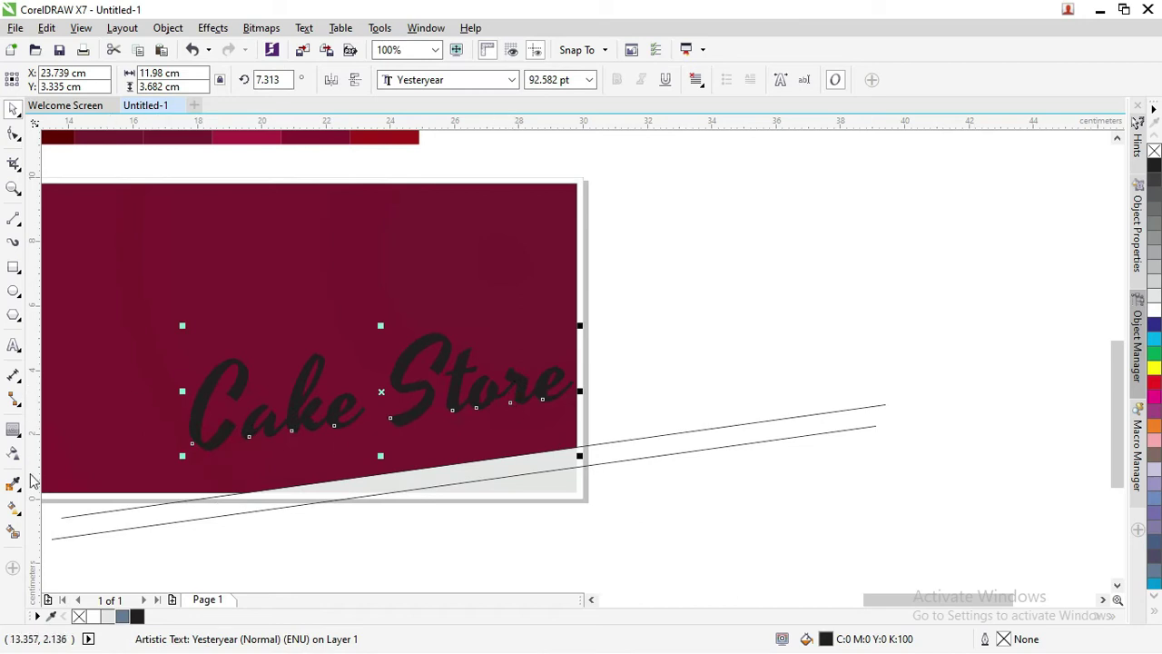
{"action": "left_click", "coordinate": [14, 532]}
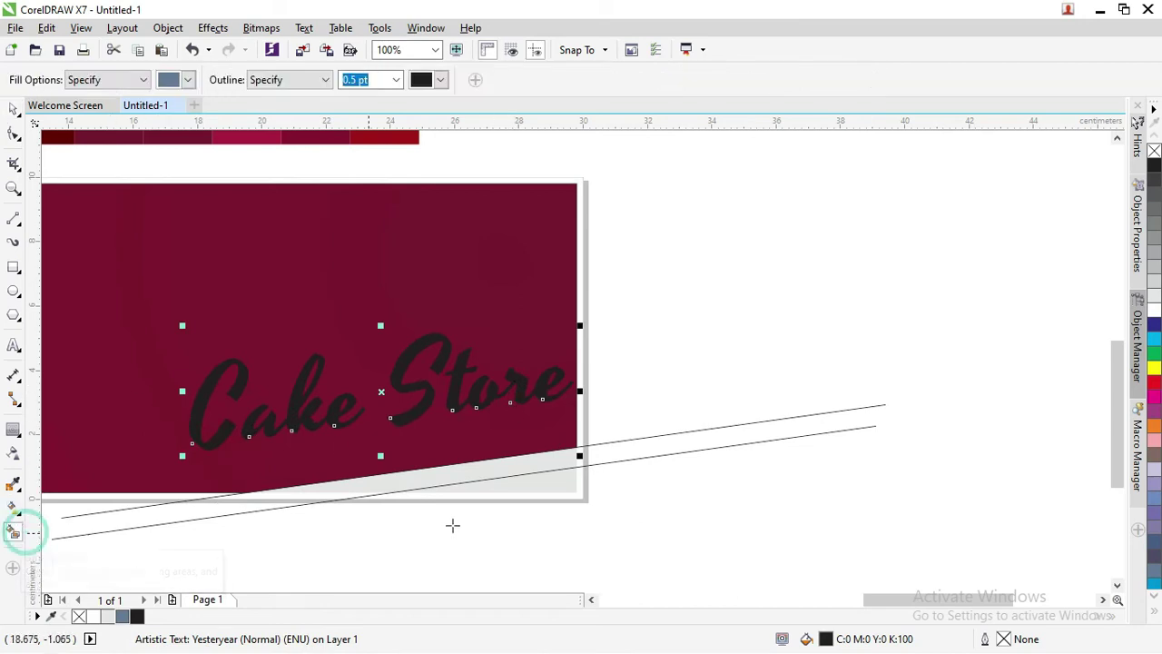
{"action": "left_click", "coordinate": [529, 486]}
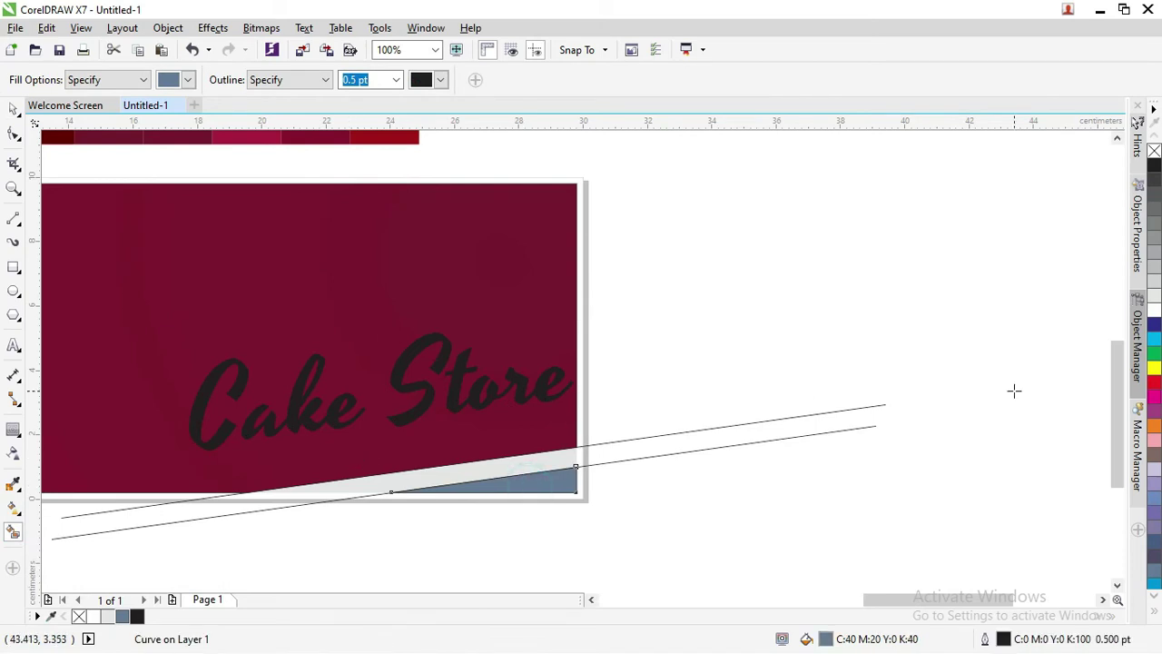
{"action": "left_click", "coordinate": [1155, 310]}
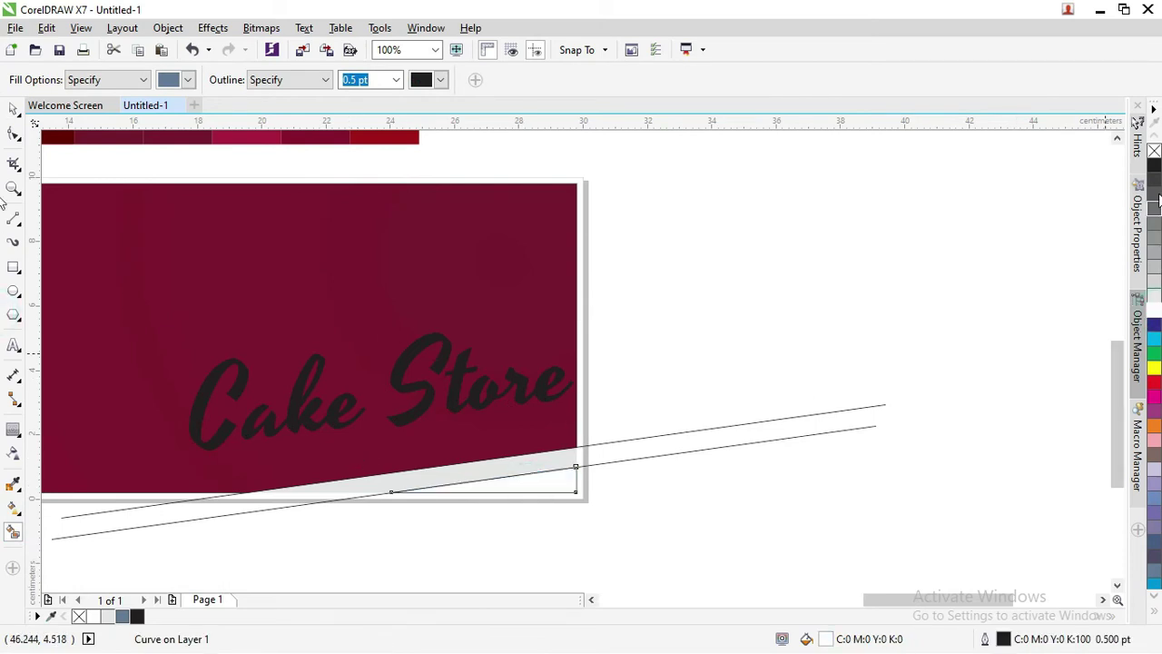
{"action": "right_click", "coordinate": [1155, 150]}
{"action": "key", "text": "F10"}
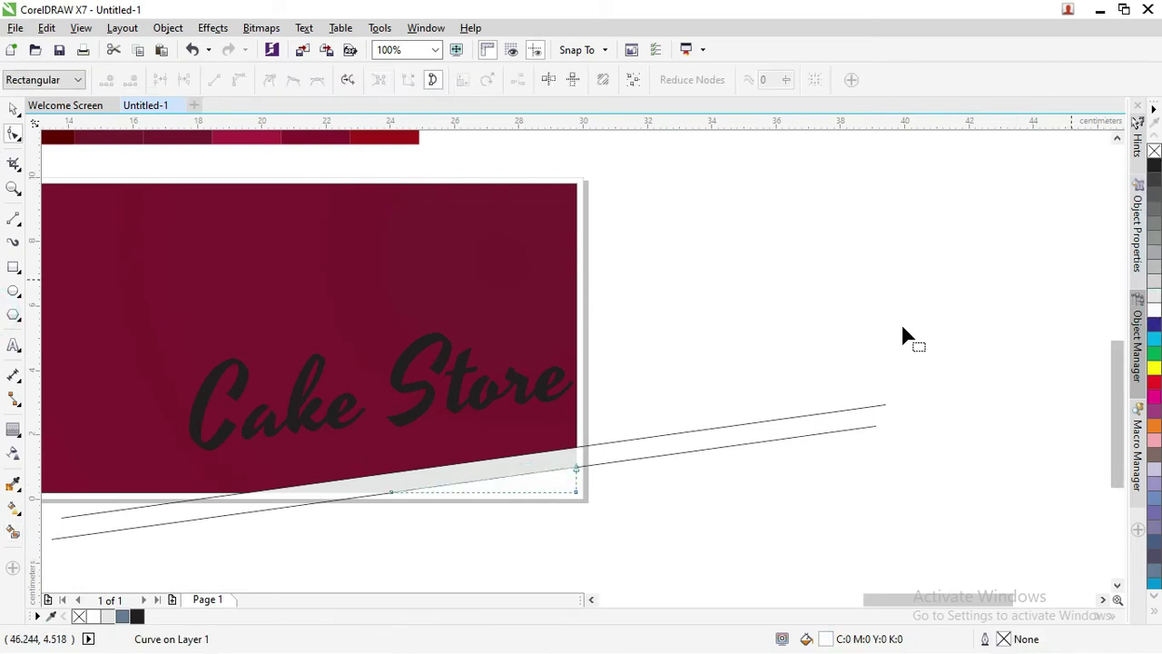
{"action": "left_click", "coordinate": [14, 109]}
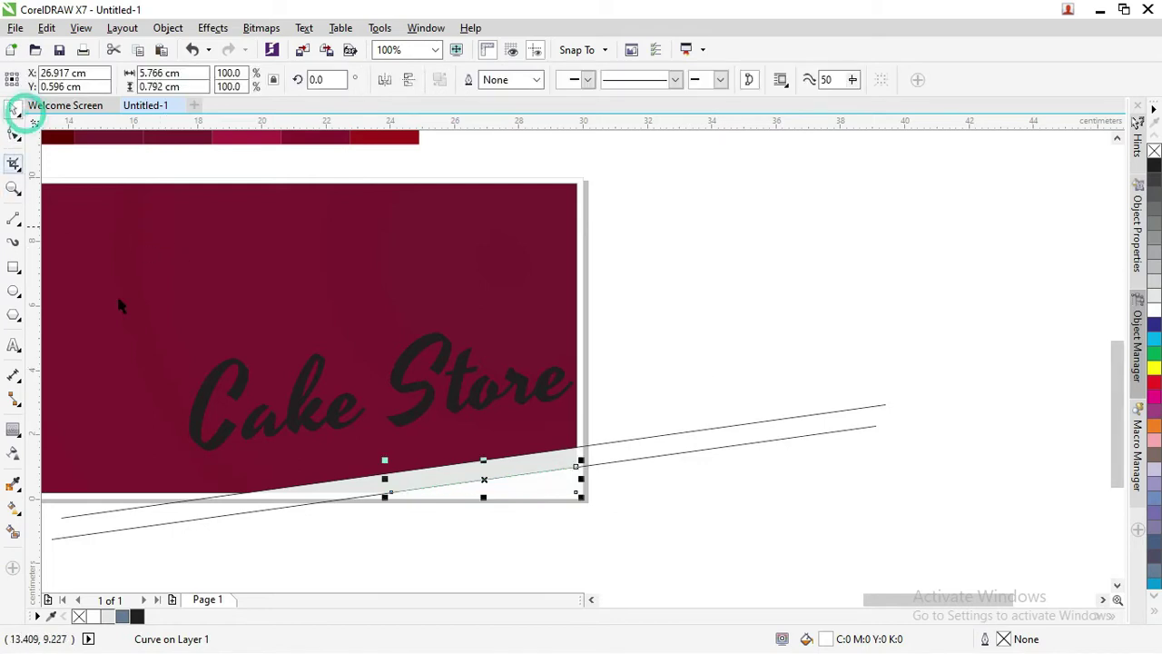
- Move the Cake Store text back down over the slanted strip near the banner's lower right corner and scale it to about 9.1 cm wide
{"action": "left_click_drag", "start_coordinate": [451, 384], "coordinate": [467, 469]}
{"action": "scroll", "coordinate": [455, 477], "scroll_direction": "up", "scroll_amount": 2}
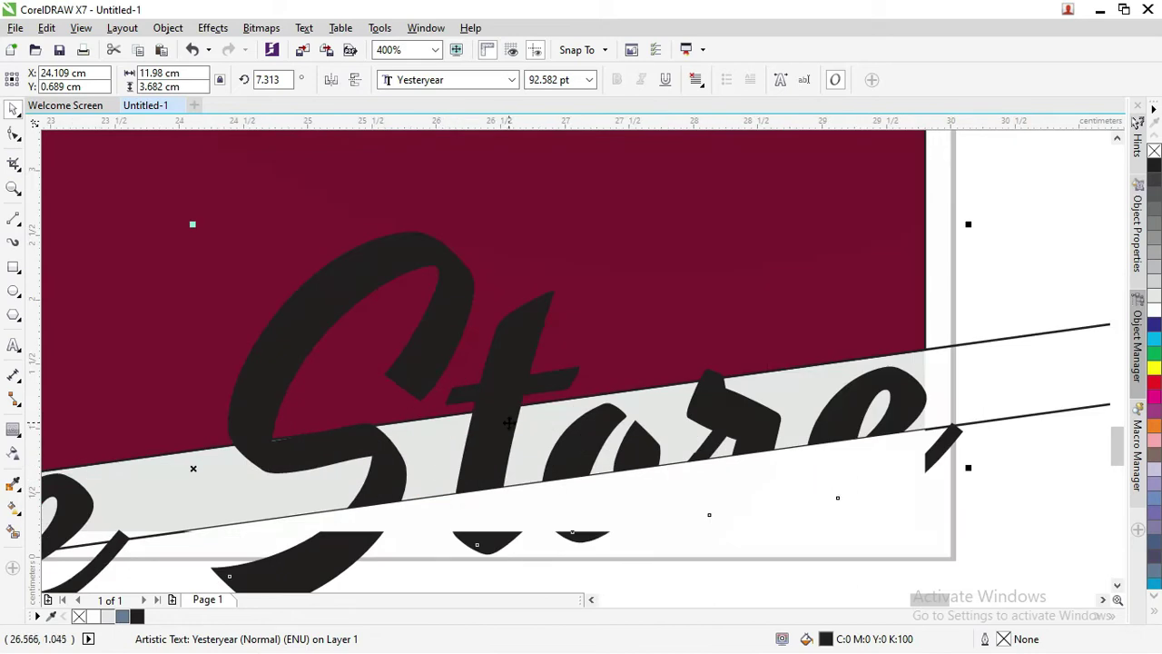
{"action": "scroll", "coordinate": [509, 422], "scroll_direction": "down", "scroll_amount": 1}
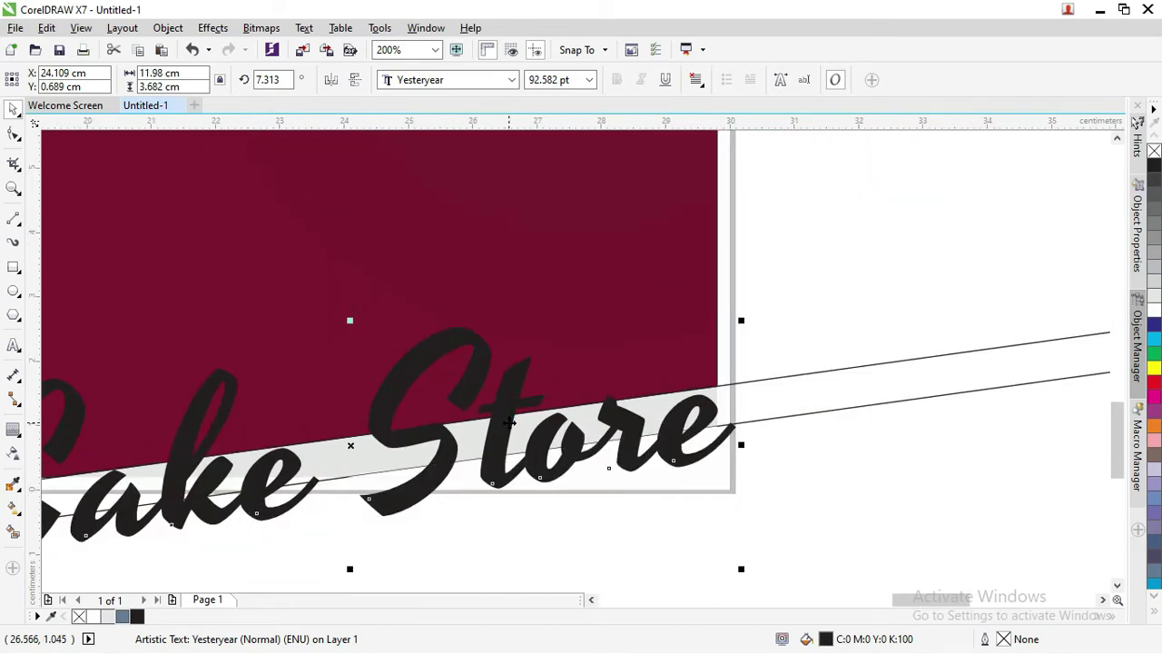
{"action": "scroll", "coordinate": [318, 466], "scroll_direction": "down", "scroll_amount": 2}
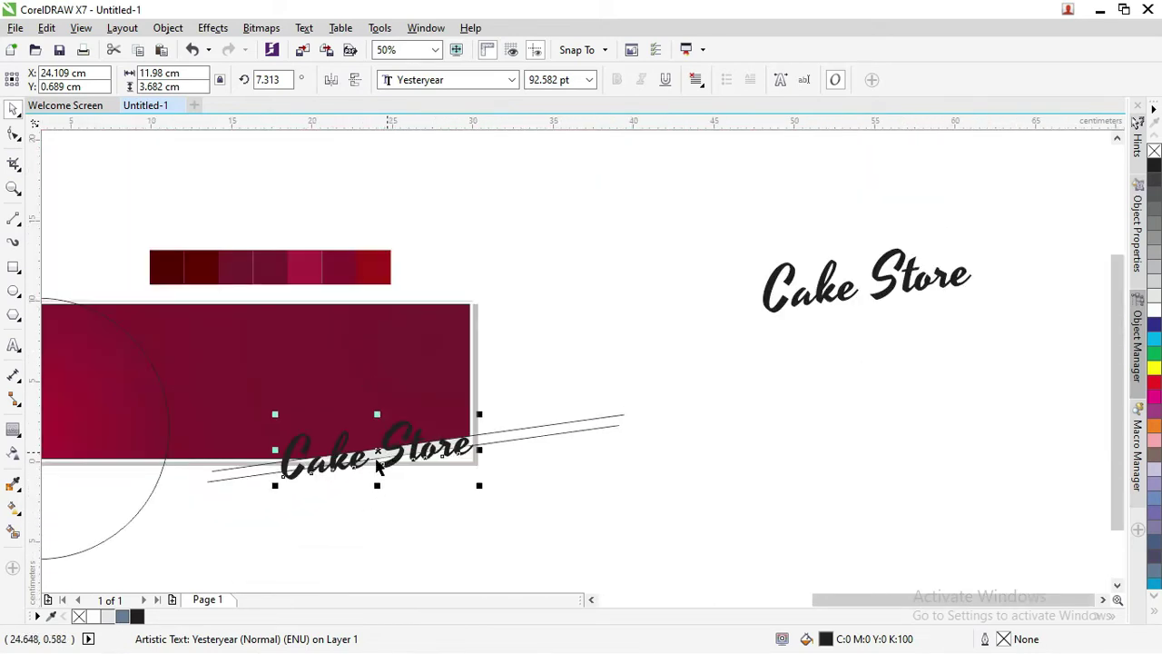
{"action": "scroll", "coordinate": [390, 463], "scroll_direction": "up", "scroll_amount": 1}
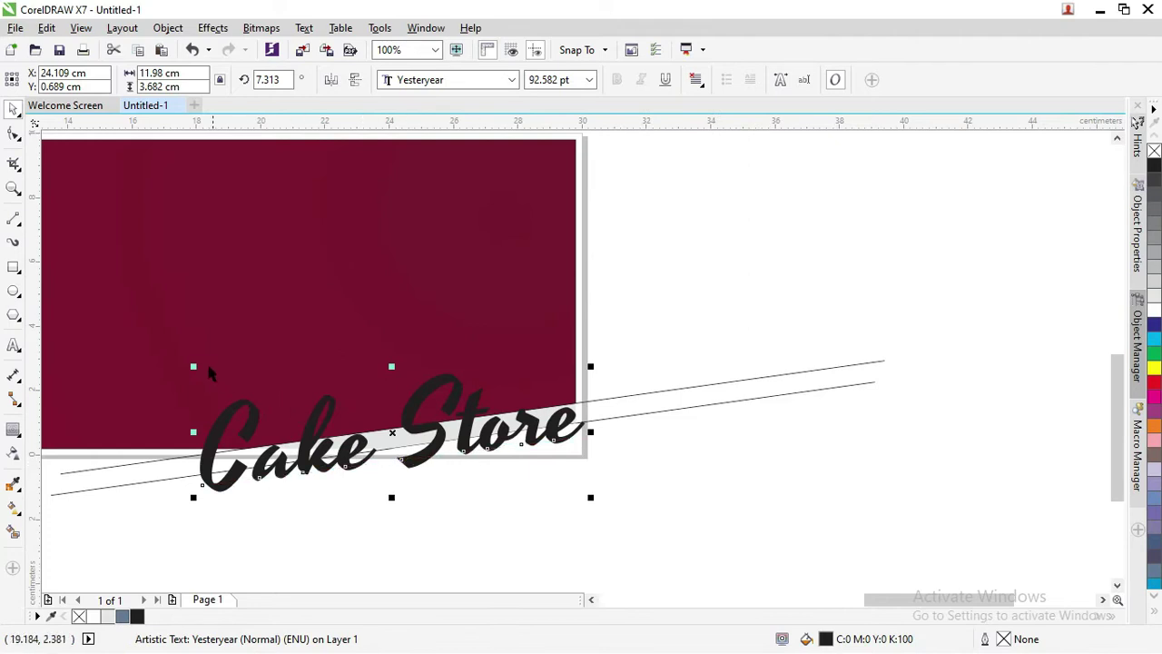
{"action": "left_click_drag", "start_coordinate": [193, 367], "coordinate": [285, 393]}
{"action": "left_click", "coordinate": [477, 435]}
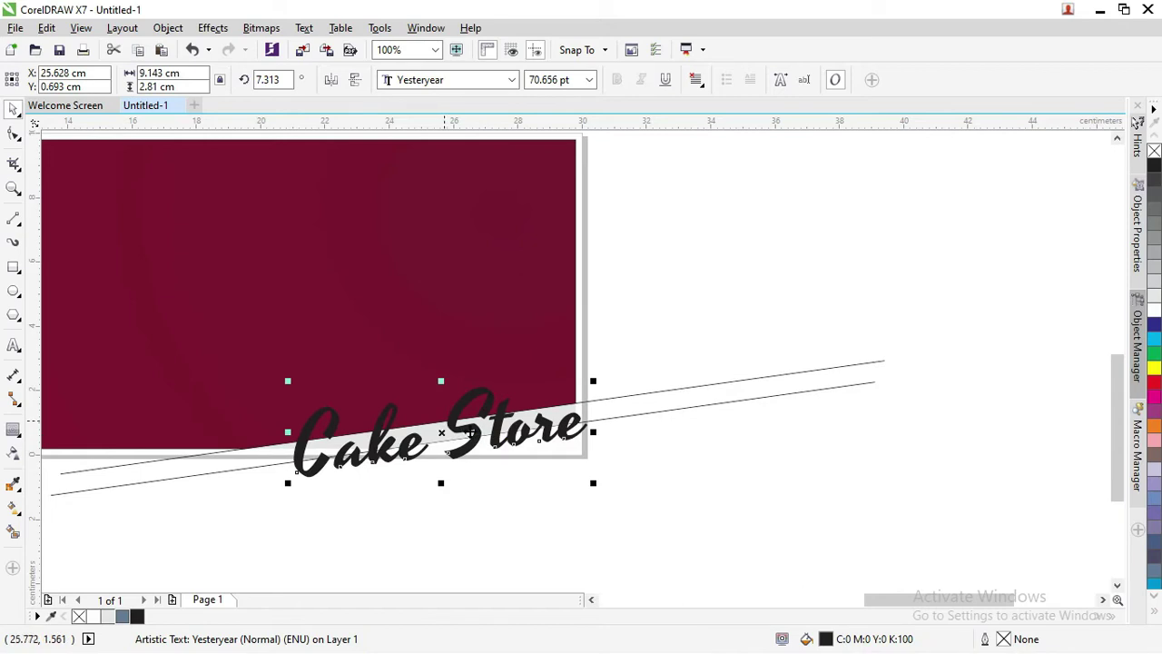
{"action": "scroll", "coordinate": [554, 433], "scroll_direction": "up", "scroll_amount": 1}
{"action": "left_click_drag", "start_coordinate": [563, 433], "coordinate": [558, 432]}
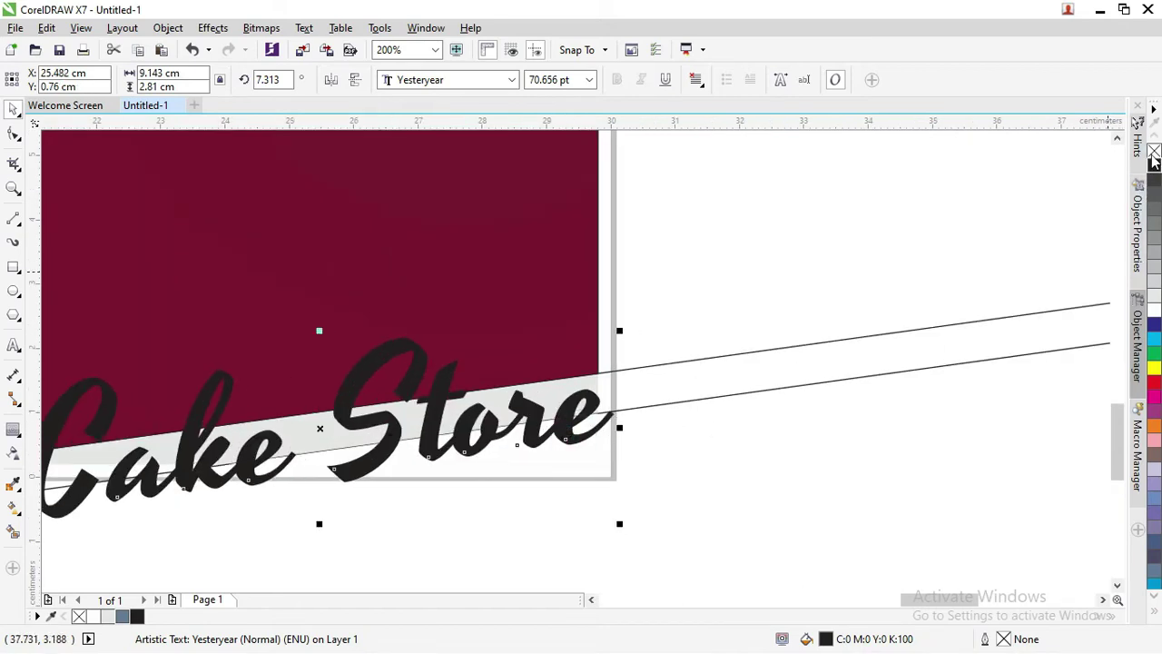
- Give the Cake Store text a black hairline outline without fill and scale it to about 8.4 cm wide
{"action": "right_click", "coordinate": [1155, 164]}
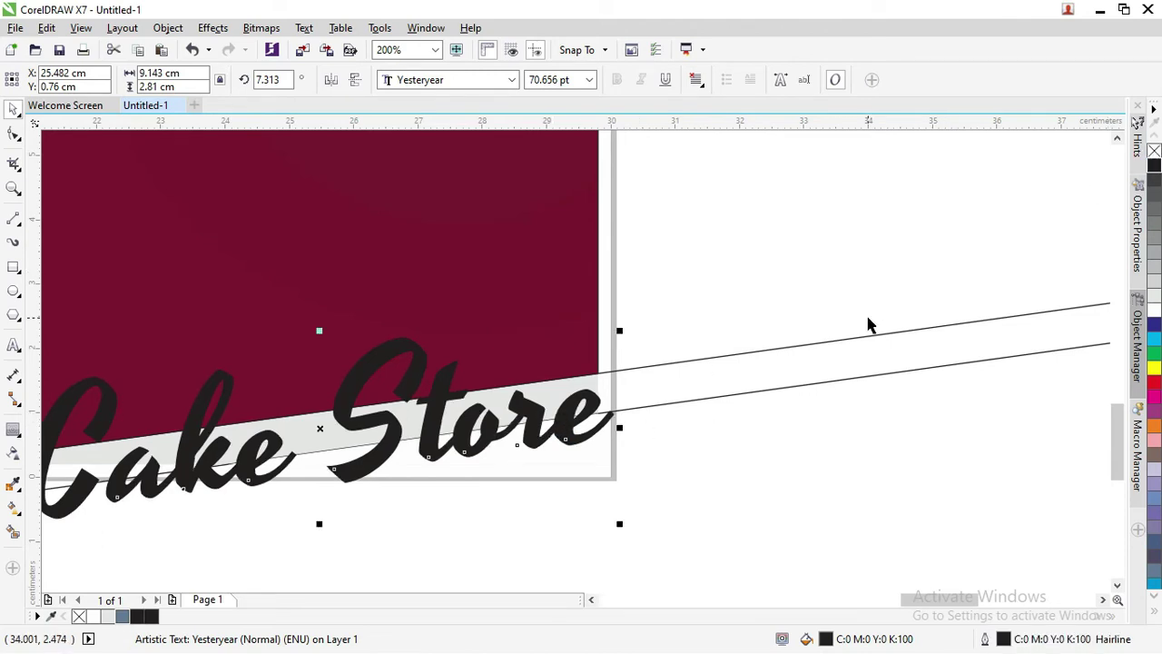
{"action": "left_click", "coordinate": [1154, 151]}
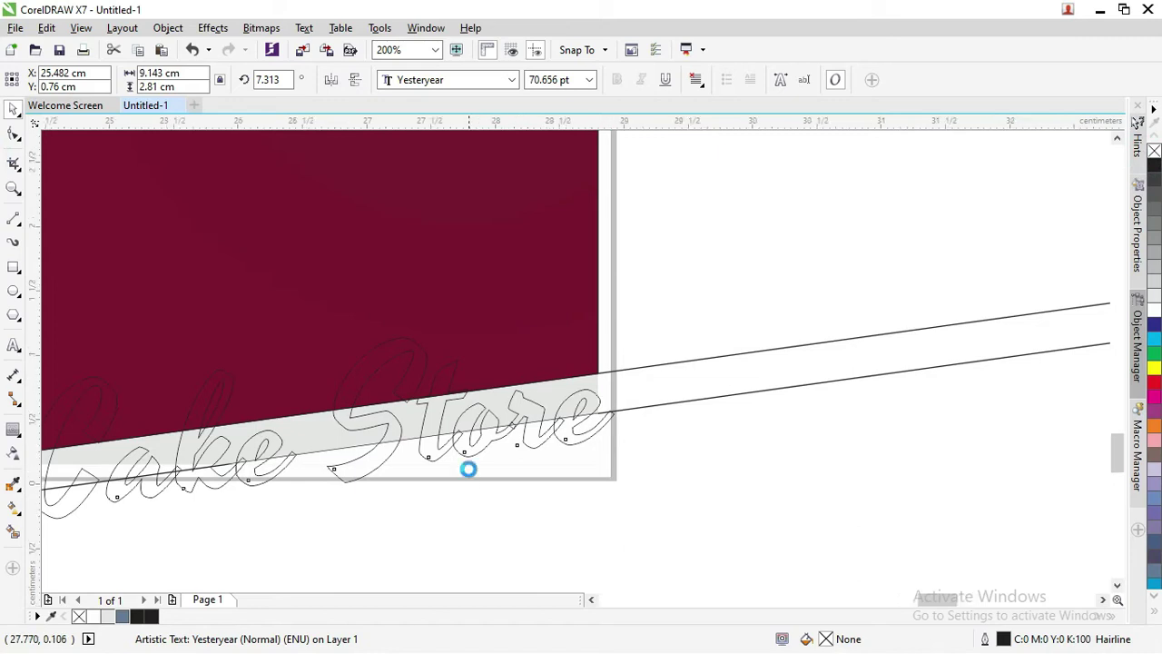
{"action": "scroll", "coordinate": [717, 304], "scroll_direction": "up", "scroll_amount": 3}
{"action": "scroll", "coordinate": [727, 299], "scroll_direction": "down", "scroll_amount": 2}
{"action": "scroll", "coordinate": [828, 265], "scroll_direction": "down", "scroll_amount": 1}
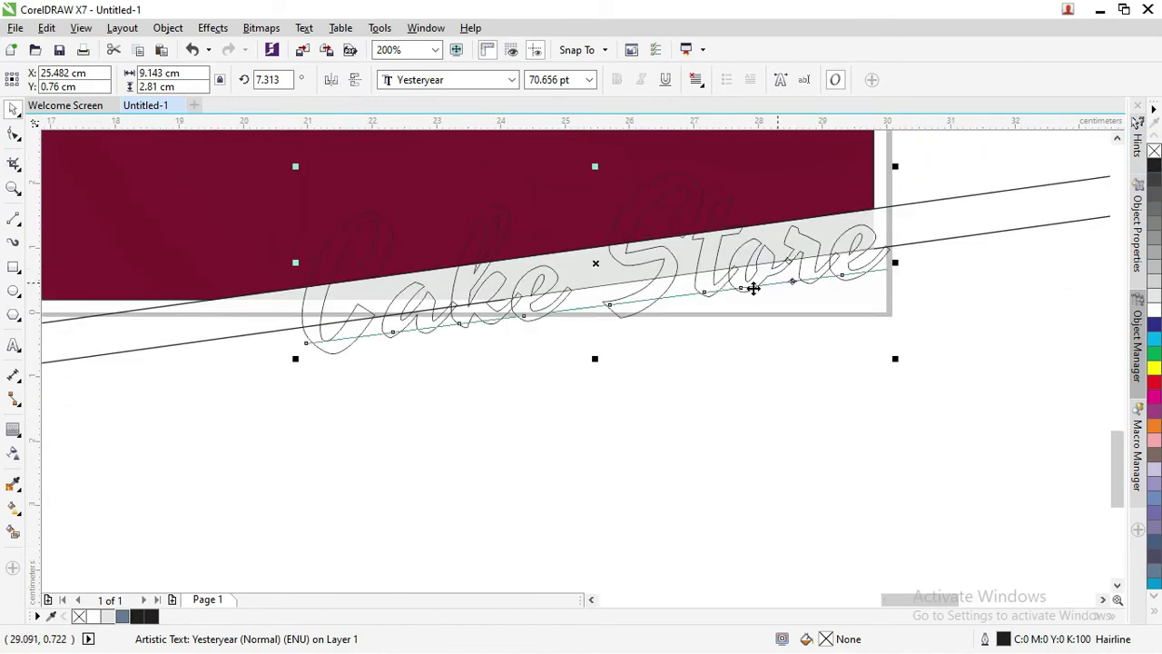
{"action": "left_click", "coordinate": [523, 385]}
{"action": "left_click", "coordinate": [491, 279]}
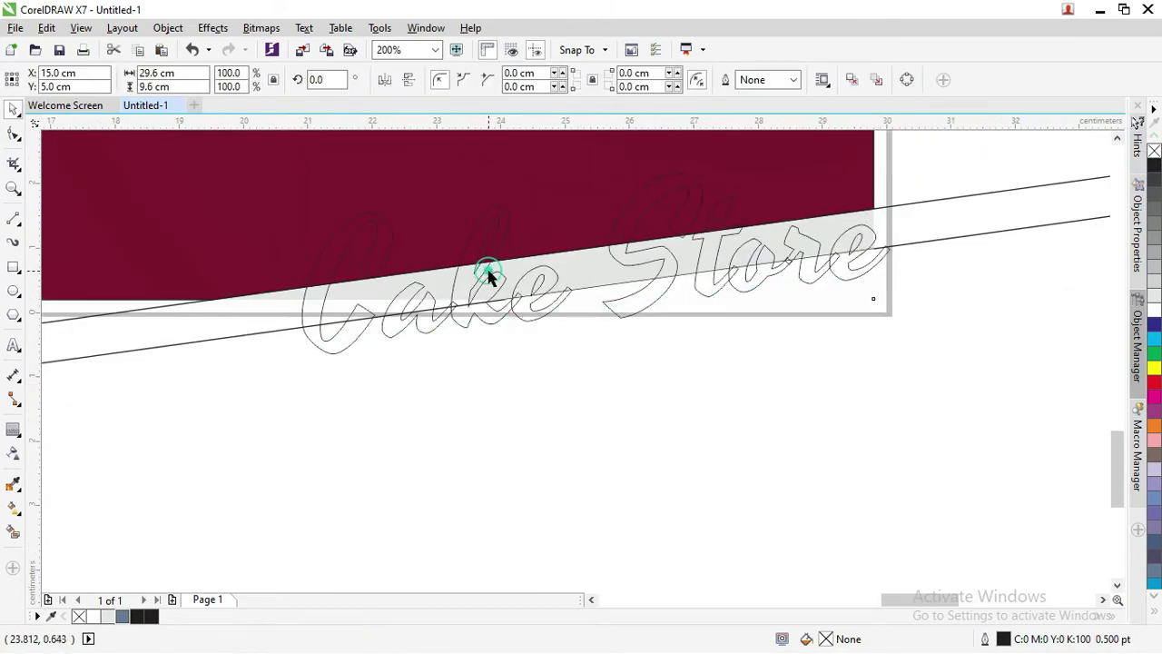
{"action": "left_click", "coordinate": [711, 448]}
{"action": "scroll", "coordinate": [711, 448], "scroll_direction": "up", "scroll_amount": 1}
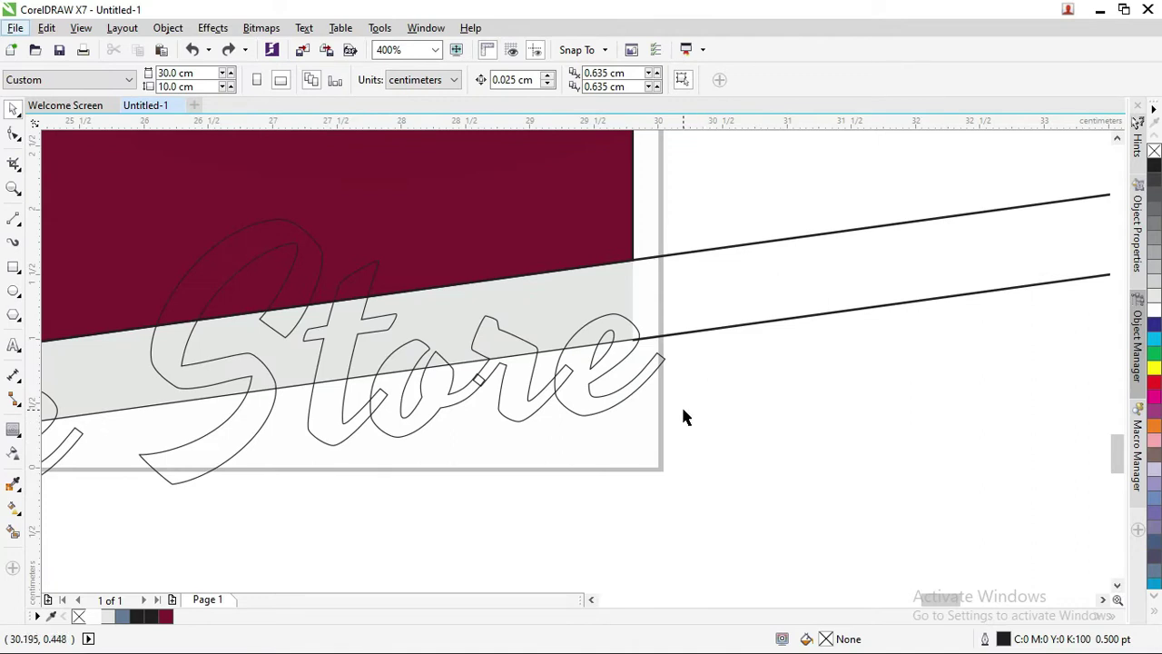
{"action": "left_click", "coordinate": [613, 286]}
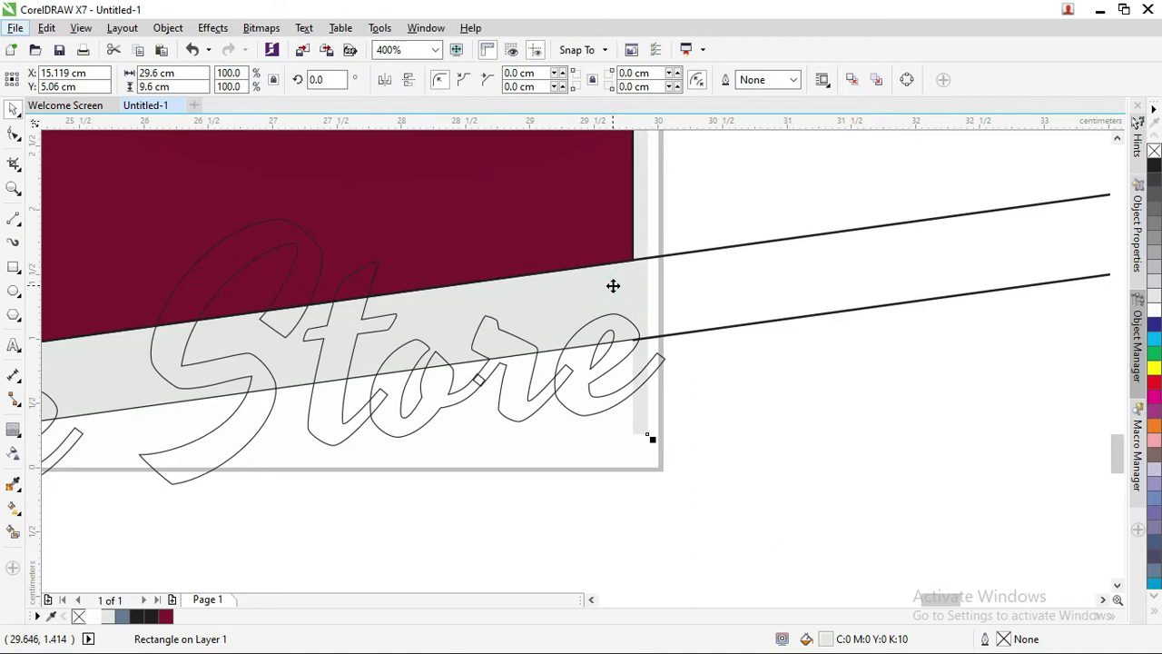
{"action": "left_click", "coordinate": [734, 405]}
{"action": "left_click_drag", "start_coordinate": [575, 407], "coordinate": [564, 403]}
{"action": "key", "text": "ctrl+z"}
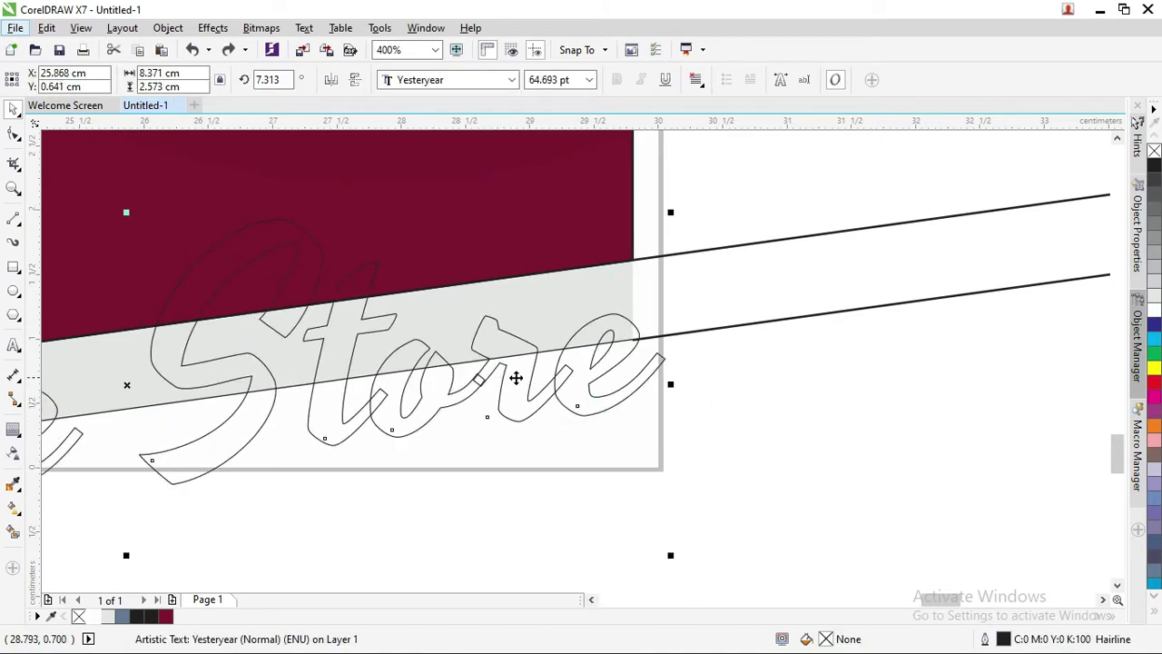
- Convert the outlined Cake Store text on the banner to curves and deselect it
{"action": "right_click", "coordinate": [507, 373]}
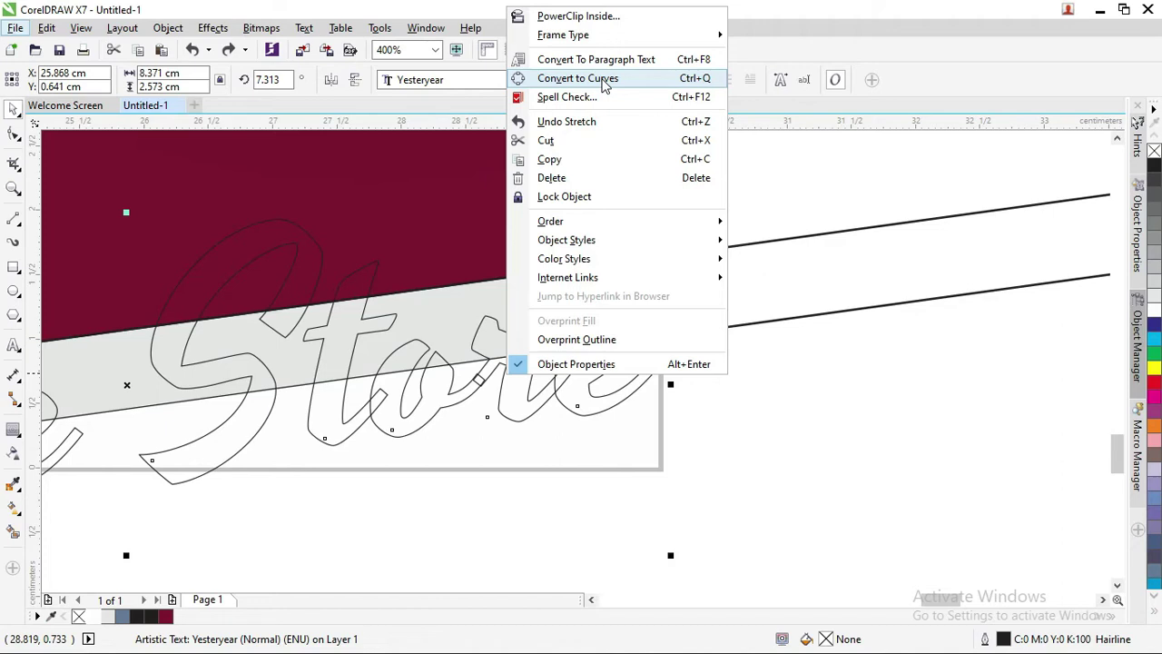
{"action": "left_click", "coordinate": [604, 80]}
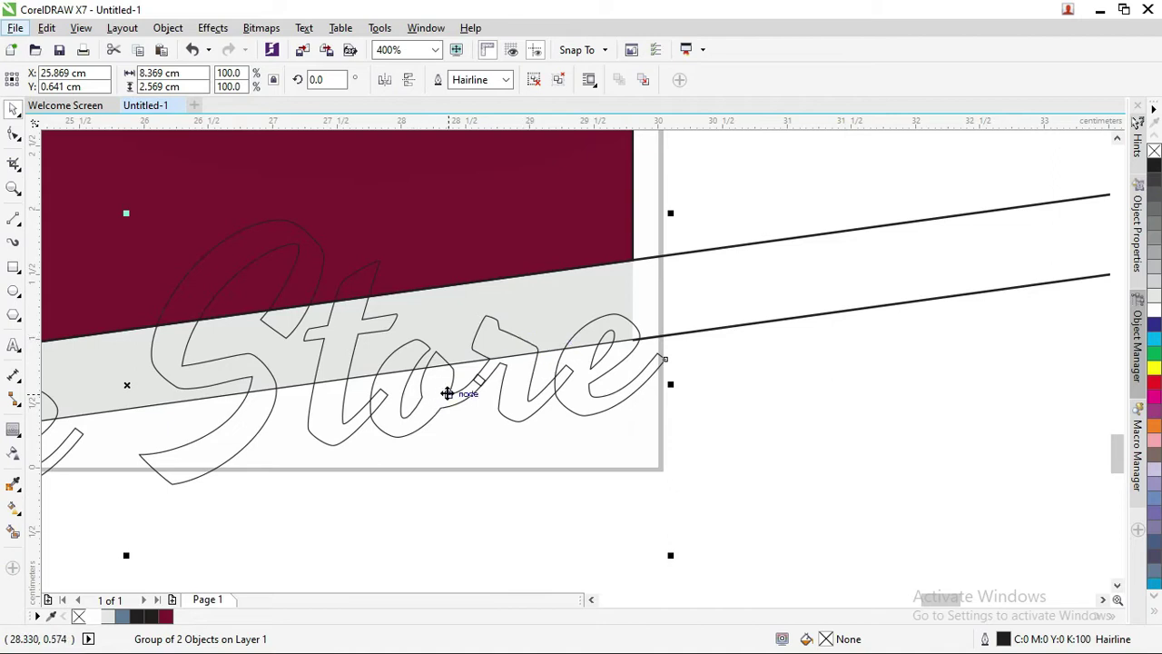
{"action": "left_click", "coordinate": [500, 393]}
{"action": "left_click", "coordinate": [502, 386]}
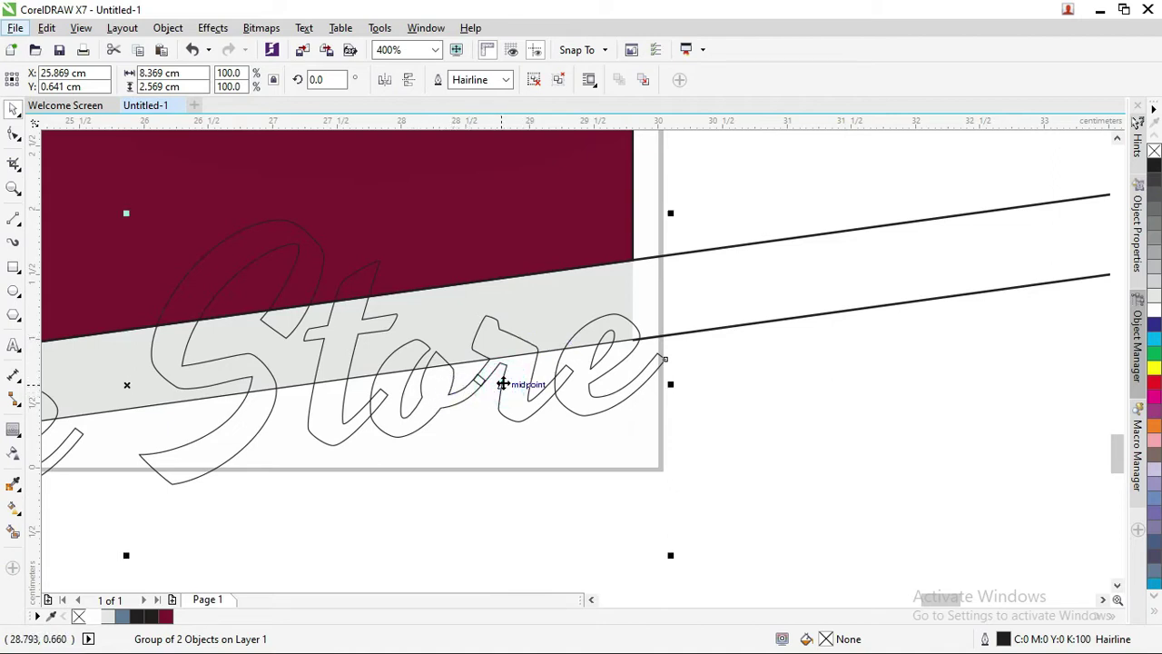
{"action": "left_click", "coordinate": [791, 404]}
{"action": "left_click", "coordinate": [754, 325]}
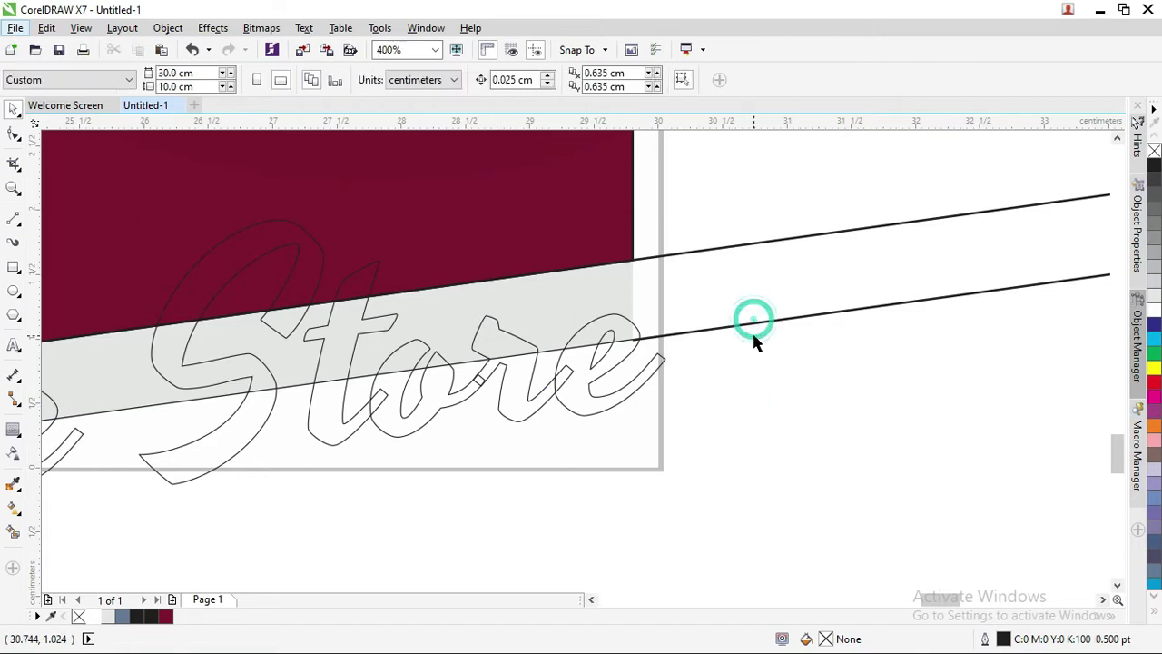
- Trim the outlined Cake Store lettering with the lower slanted line that crosses it
{"action": "left_click", "coordinate": [756, 323]}
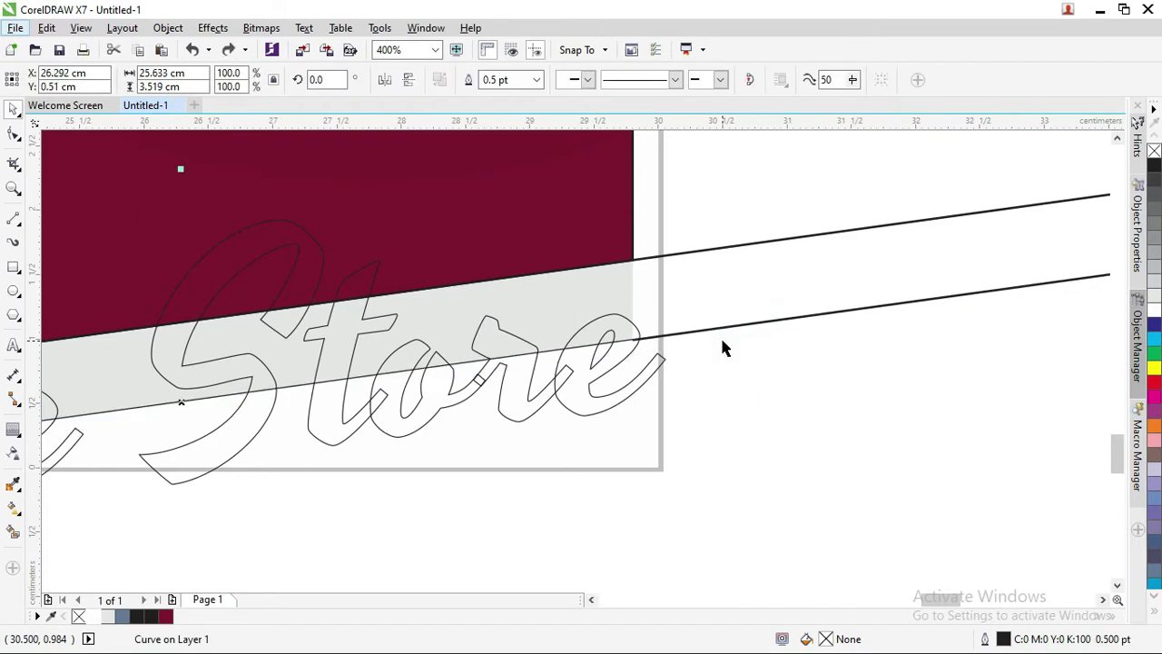
{"action": "scroll", "coordinate": [669, 383], "scroll_direction": "up", "scroll_amount": 1}
{"action": "left_click", "coordinate": [657, 342], "text": "shift"}
{"action": "left_click_drag", "start_coordinate": [657, 342], "coordinate": [720, 368]}
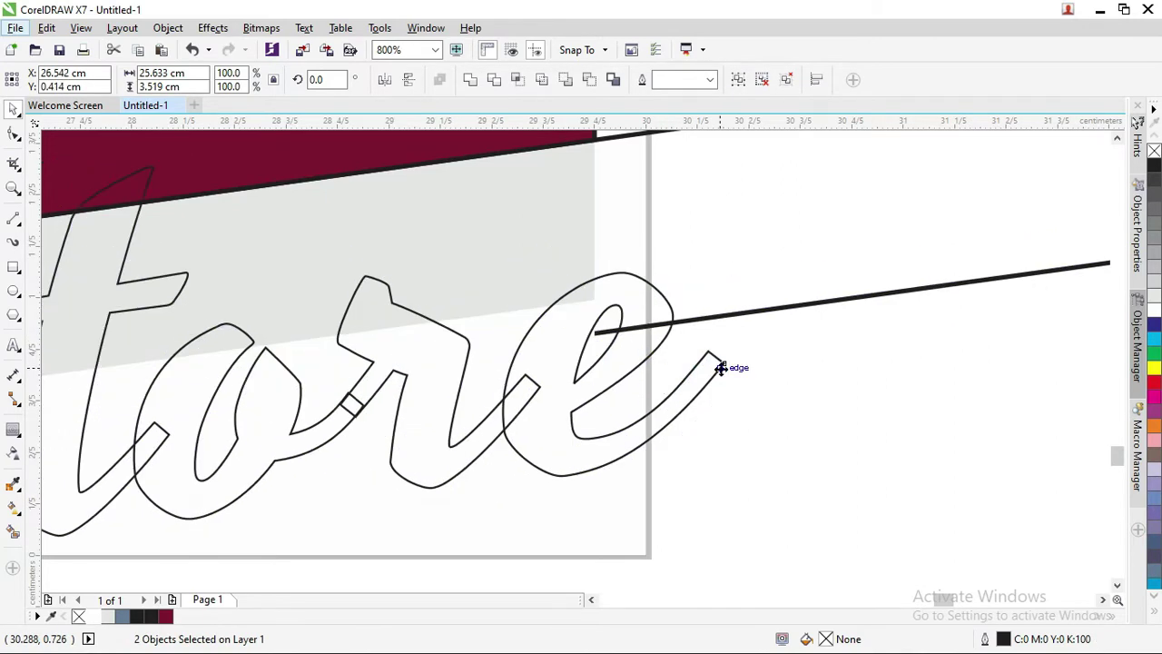
{"action": "key", "text": "ctrl+z"}
{"action": "scroll", "coordinate": [718, 363], "scroll_direction": "down", "scroll_amount": 2}
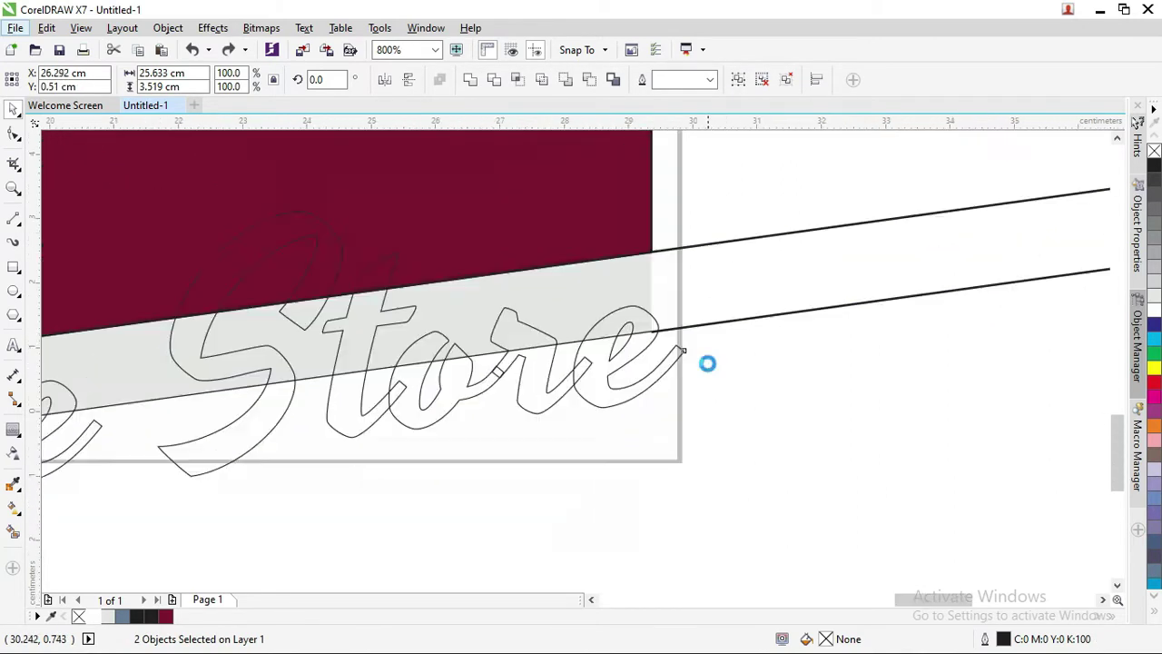
{"action": "left_click_drag", "start_coordinate": [737, 346], "coordinate": [742, 444]}
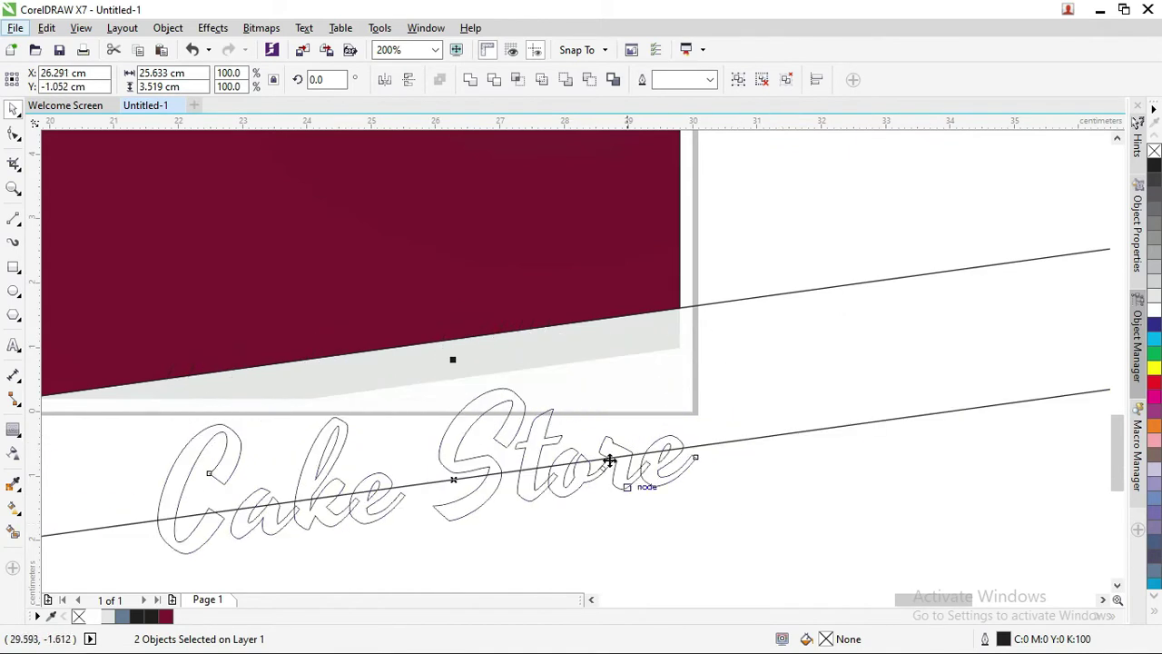
{"action": "key", "text": "ctrl+z"}
{"action": "scroll", "coordinate": [587, 374], "scroll_direction": "up", "scroll_amount": 1}
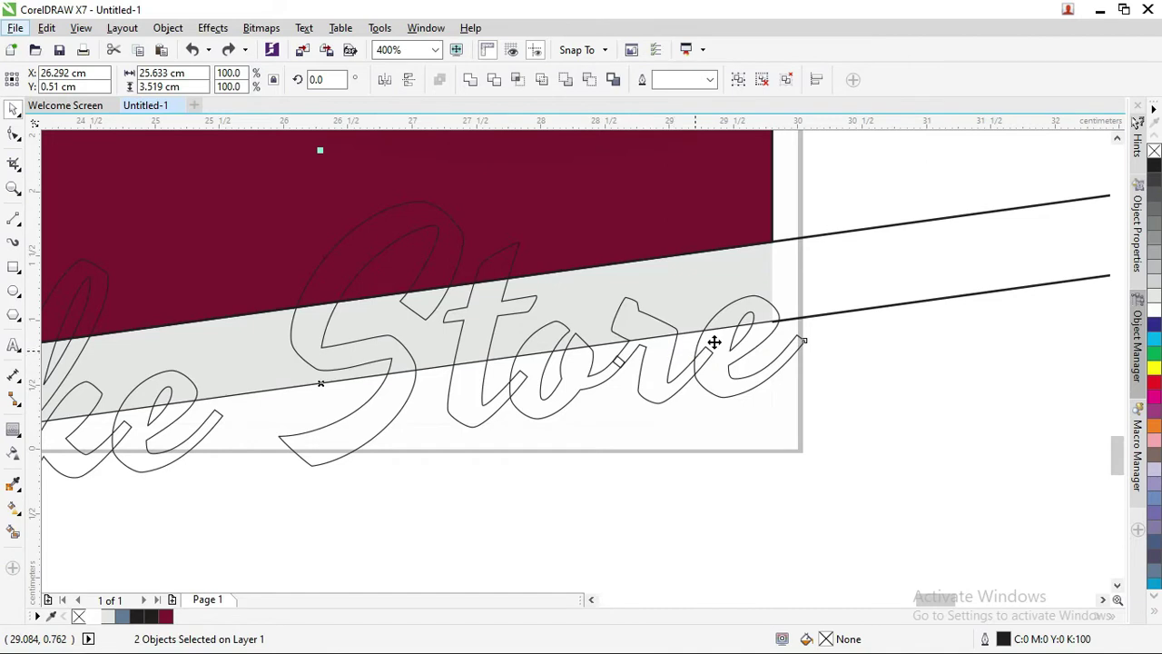
{"action": "left_click", "coordinate": [495, 81]}
- Move the trimmed lettering slightly down to check the cut, and undo the move
{"action": "scroll", "coordinate": [502, 240], "scroll_direction": "down", "scroll_amount": 2}
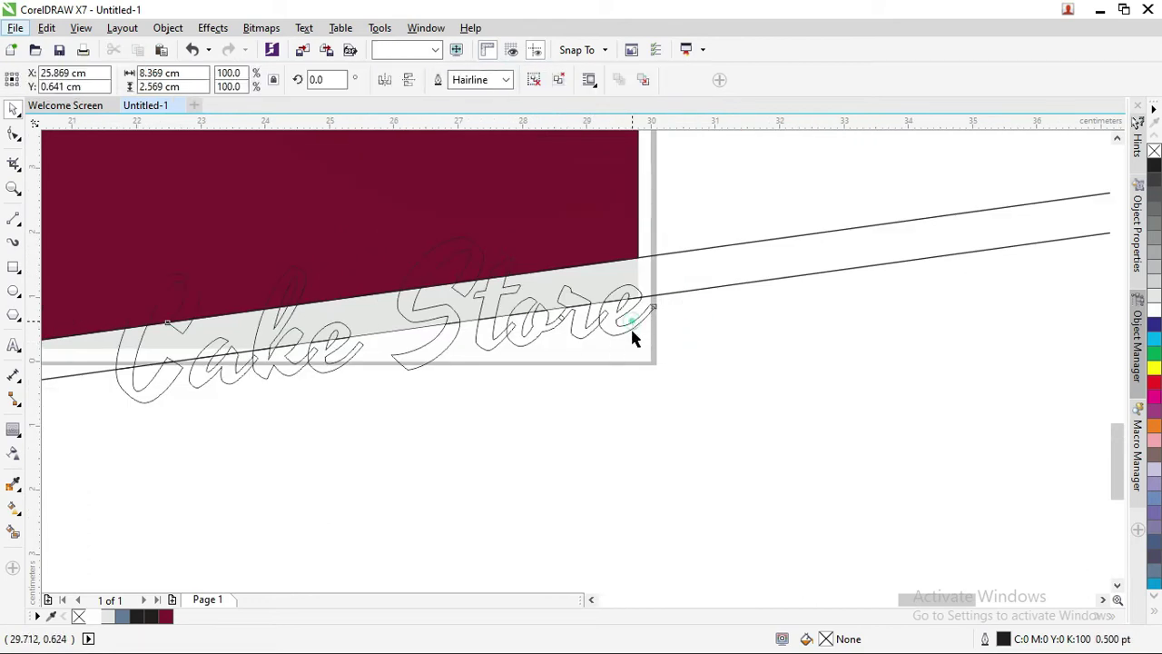
{"action": "left_click_drag", "start_coordinate": [630, 326], "coordinate": [633, 349]}
{"action": "scroll", "coordinate": [581, 318], "scroll_direction": "up", "scroll_amount": 1}
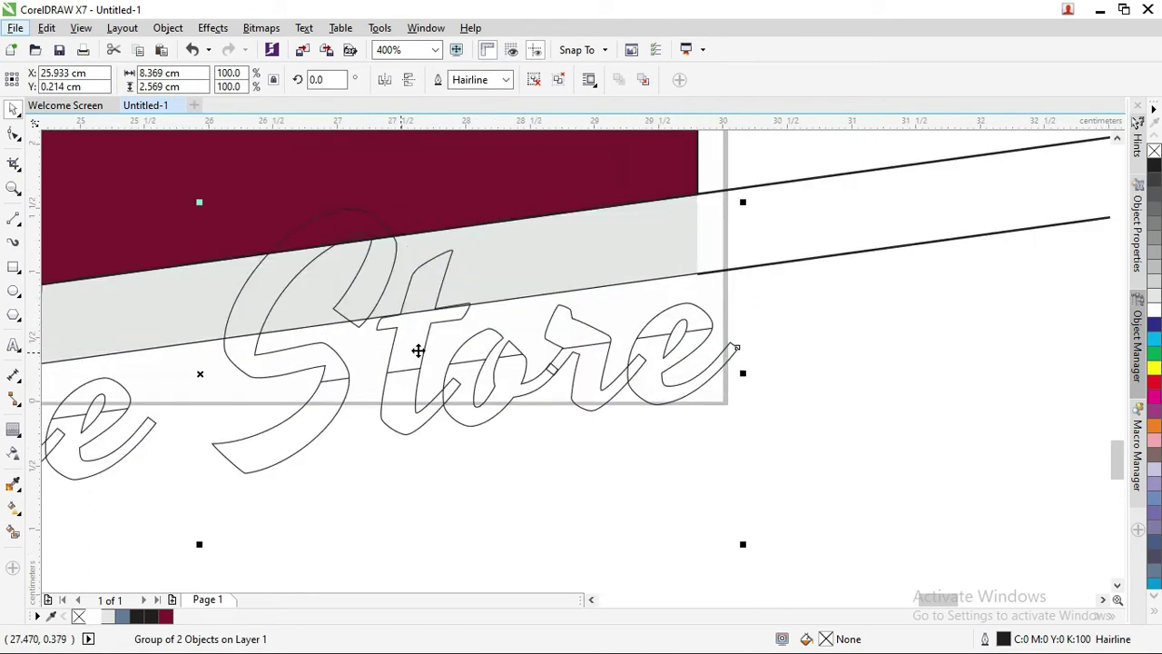
{"action": "left_click_drag", "start_coordinate": [657, 345], "coordinate": [649, 289]}
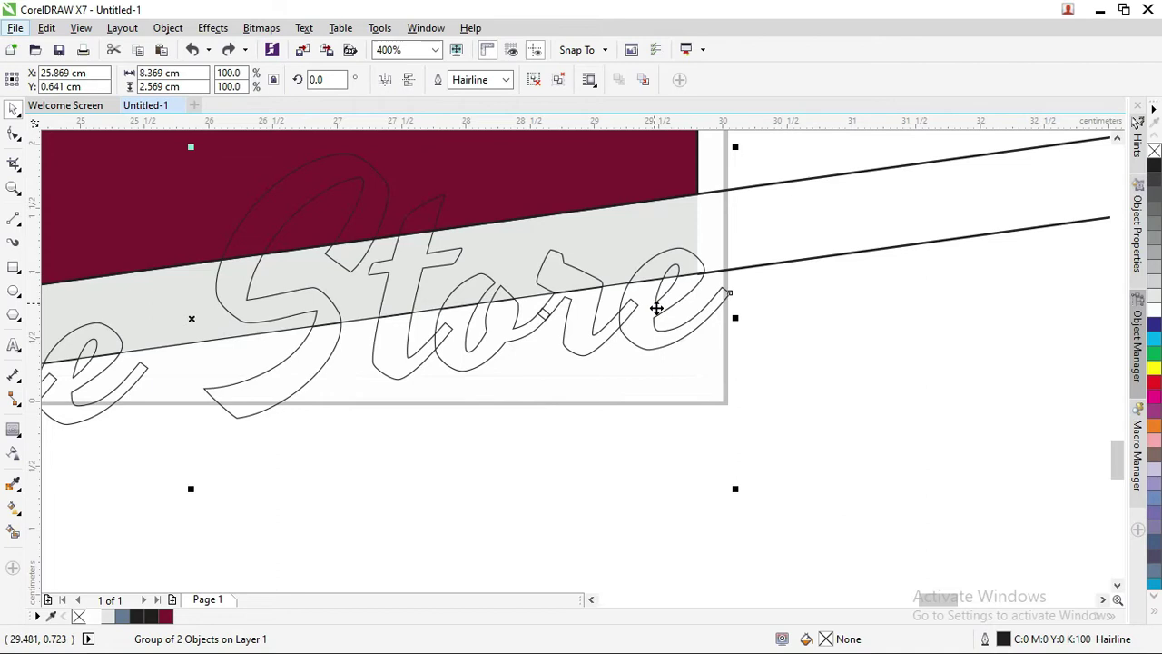
- Ungroup all objects of the trimmed lettering and break apart the final e of Store at the lower slanted line
{"action": "right_click", "coordinate": [657, 306]}
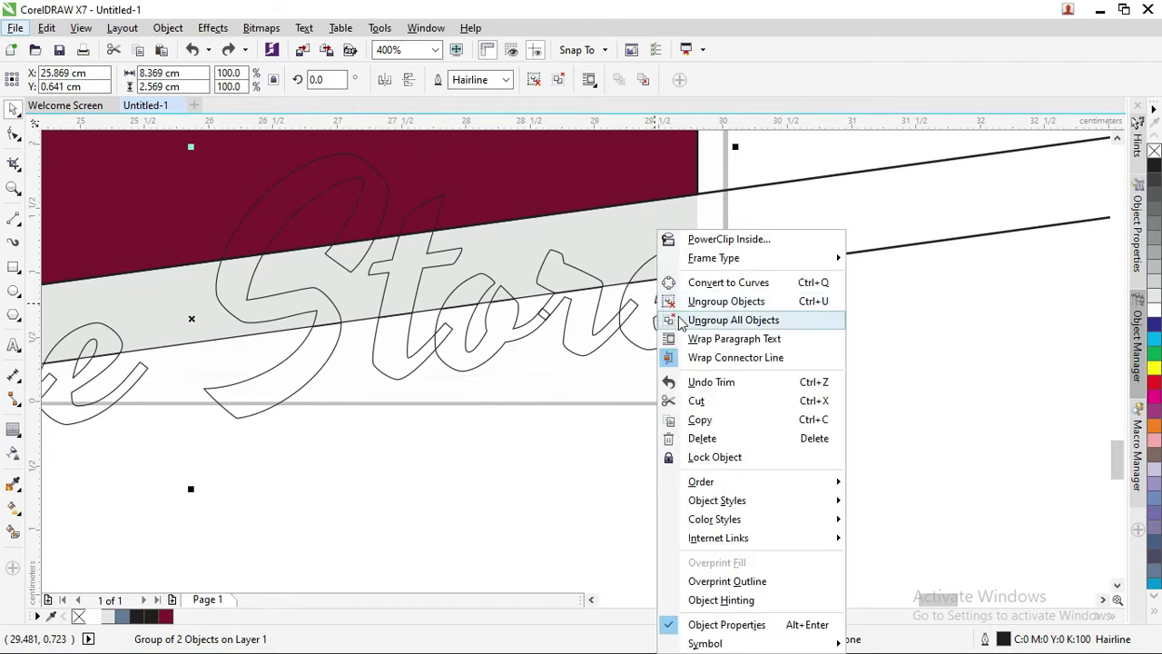
{"action": "left_click", "coordinate": [680, 323]}
{"action": "left_click", "coordinate": [817, 316]}
{"action": "left_click", "coordinate": [729, 309]}
{"action": "left_click_drag", "start_coordinate": [735, 322], "coordinate": [692, 301]}
{"action": "scroll", "coordinate": [710, 301], "scroll_direction": "up", "scroll_amount": 1}
{"action": "key", "text": "ctrl+z"}
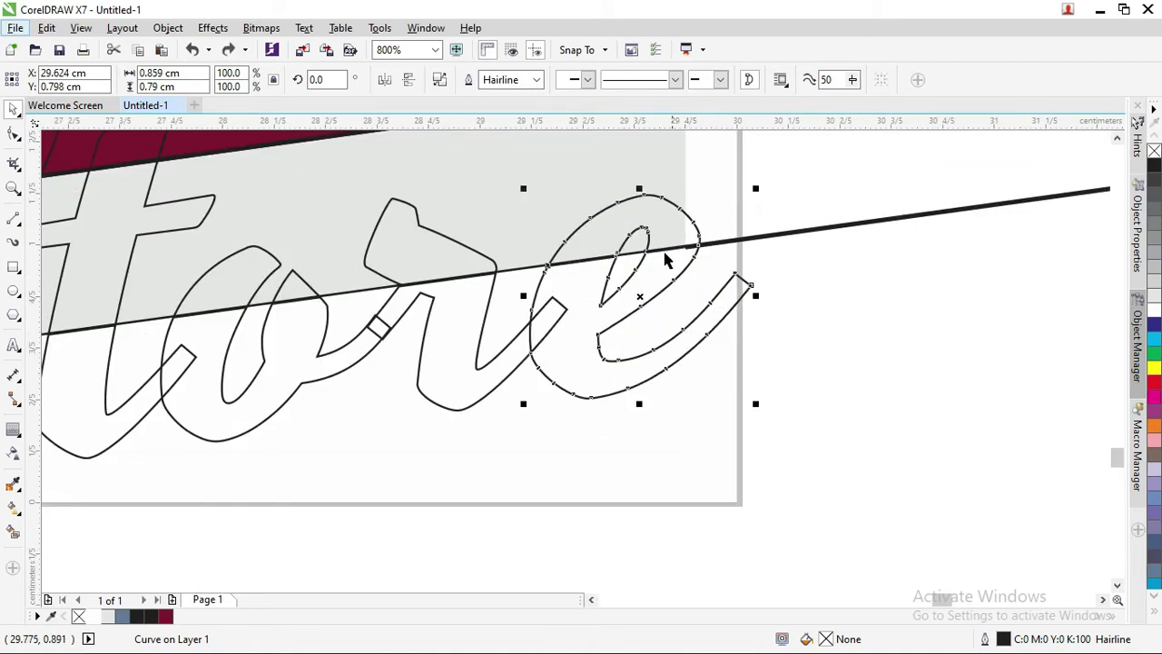
{"action": "left_click", "coordinate": [441, 80]}
- Fill the part of the final e of Store below the lower slanted line with the dark red document colour
{"action": "left_click", "coordinate": [786, 328]}
{"action": "left_click", "coordinate": [742, 286]}
{"action": "key", "text": "ctrl+z"}
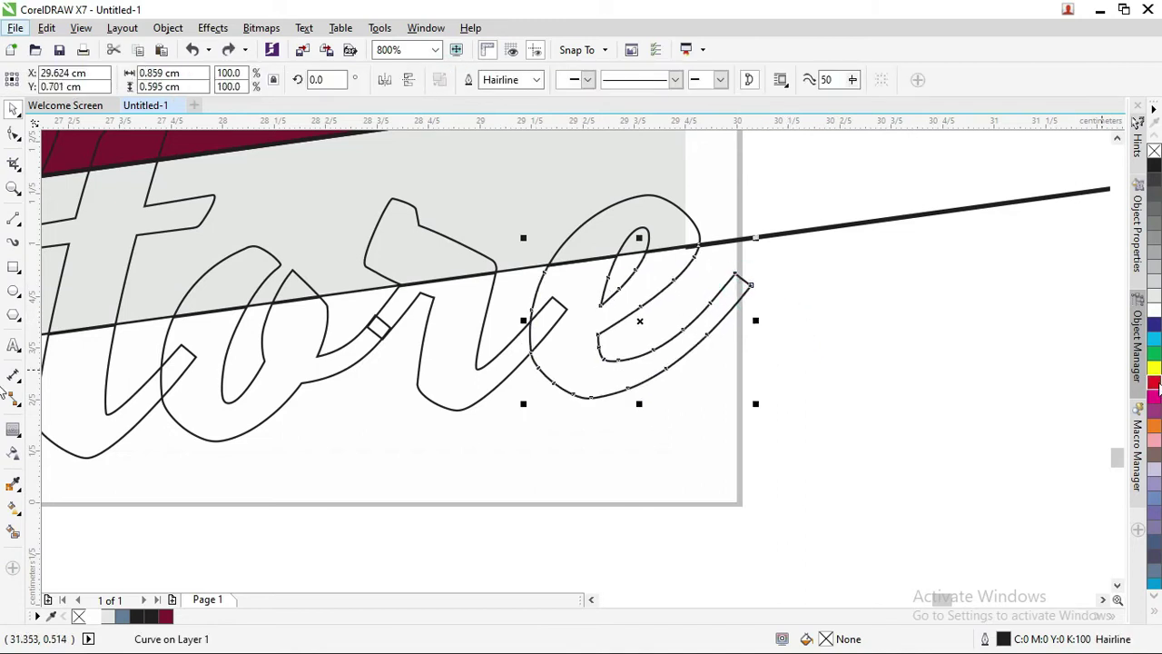
{"action": "left_click", "coordinate": [166, 617]}
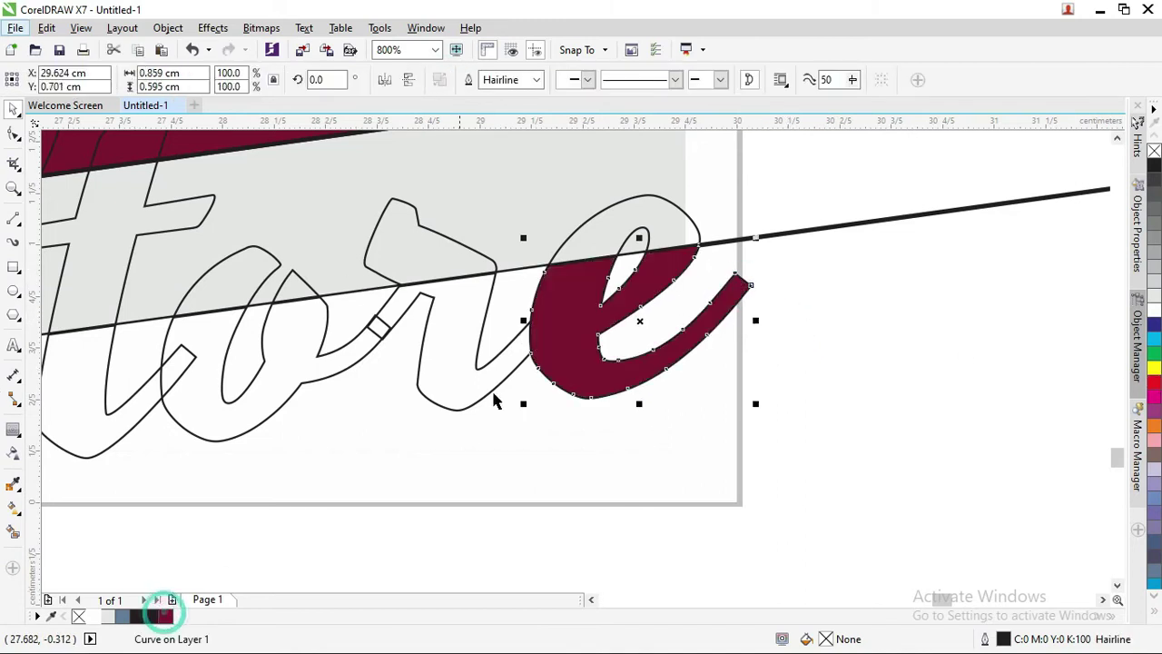
- Break the remaining Cake Store lettering curve apart into separate pieces and deselect them
{"action": "left_click", "coordinate": [468, 403]}
{"action": "left_click", "coordinate": [685, 435]}
{"action": "left_click", "coordinate": [462, 407]}
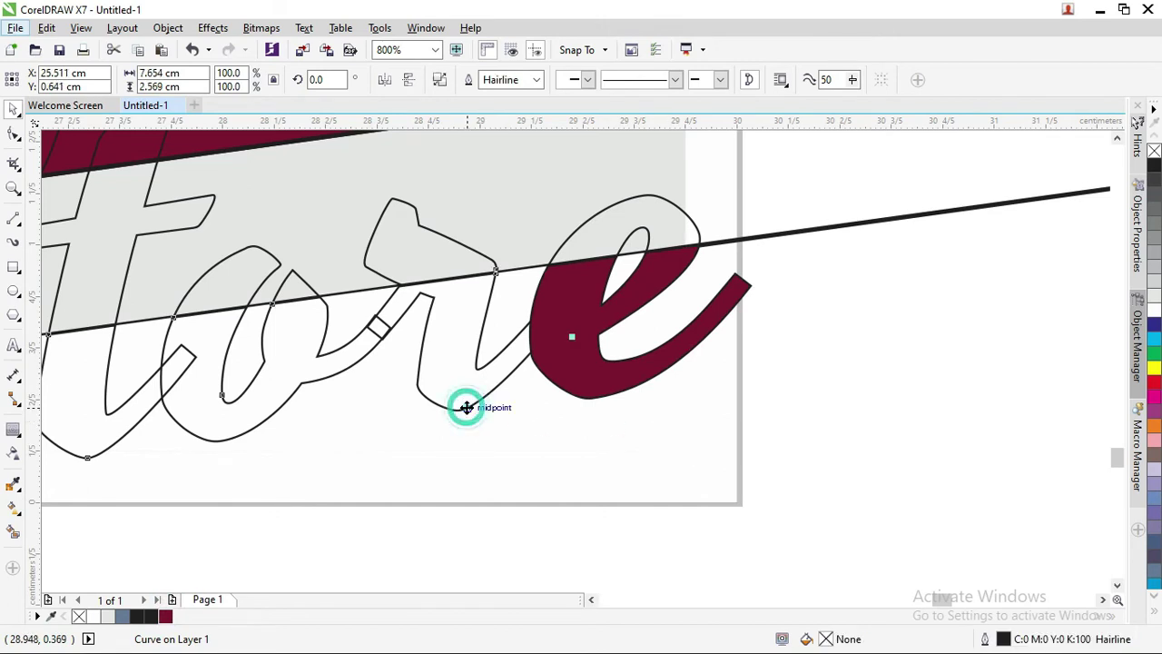
{"action": "left_click", "coordinate": [583, 553]}
{"action": "left_click", "coordinate": [433, 401]}
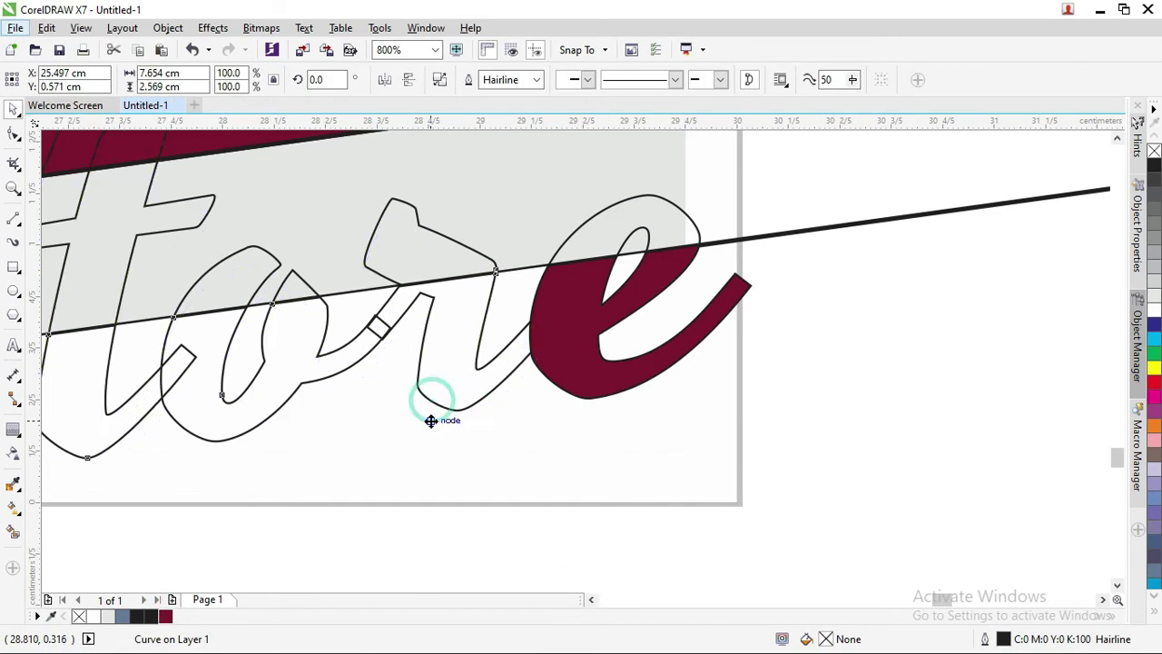
{"action": "right_click", "coordinate": [428, 306]}
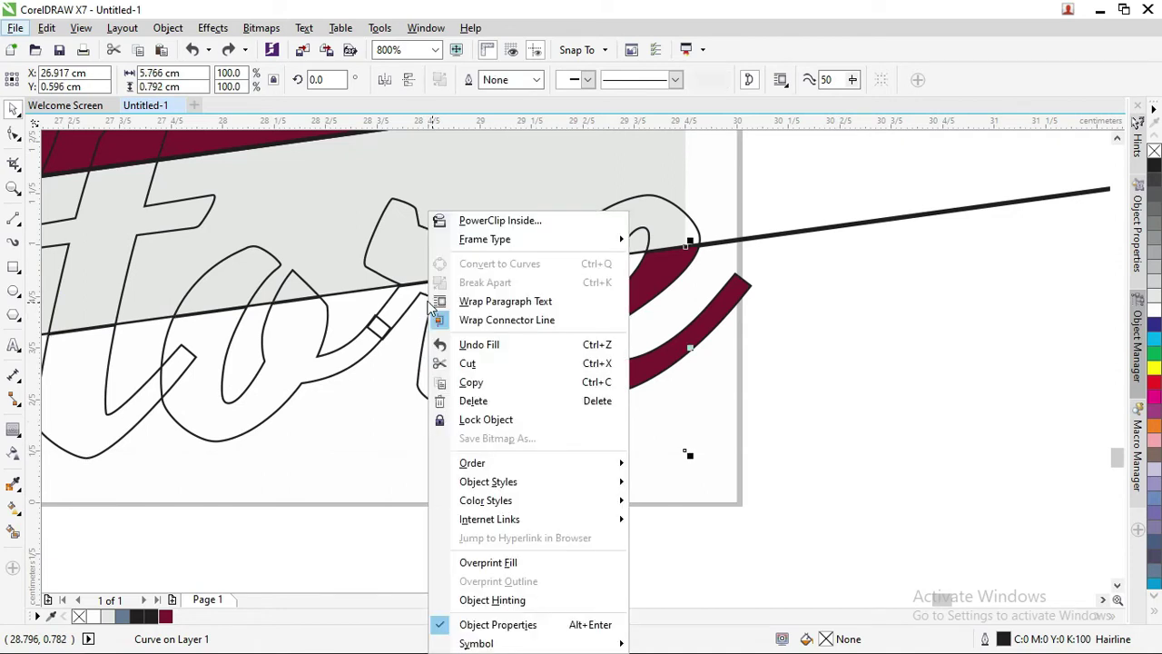
{"action": "left_click", "coordinate": [405, 303]}
{"action": "left_click", "coordinate": [406, 304]}
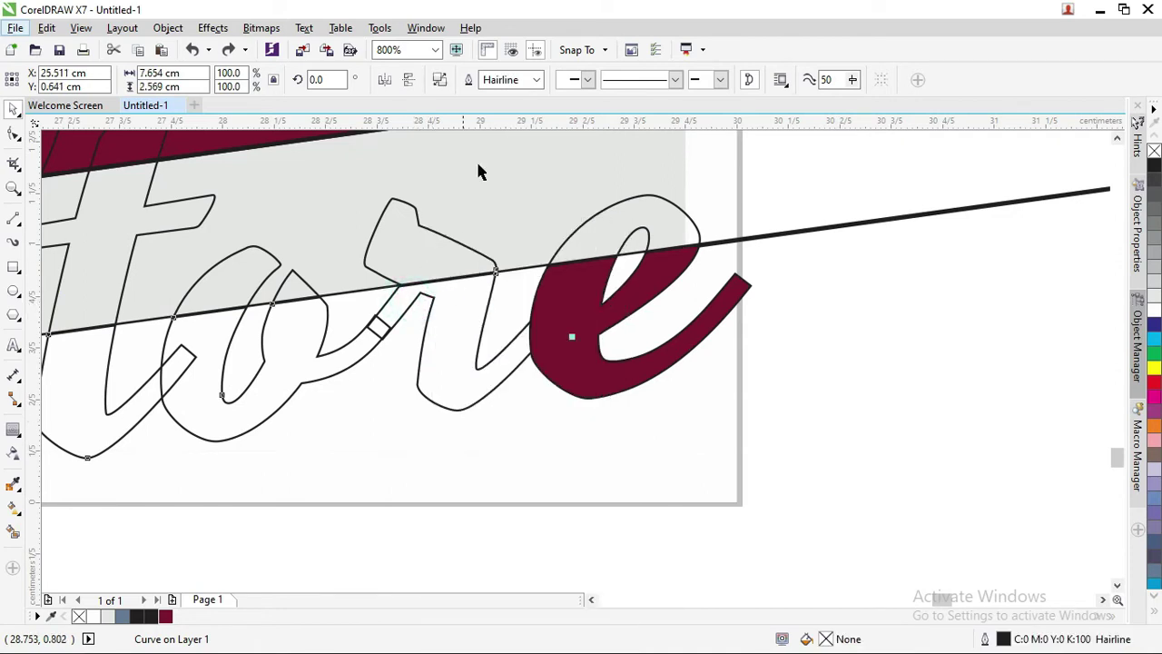
{"action": "left_click", "coordinate": [445, 83]}
{"action": "scroll", "coordinate": [548, 288], "scroll_direction": "down", "scroll_amount": 2}
{"action": "left_click", "coordinate": [449, 418]}
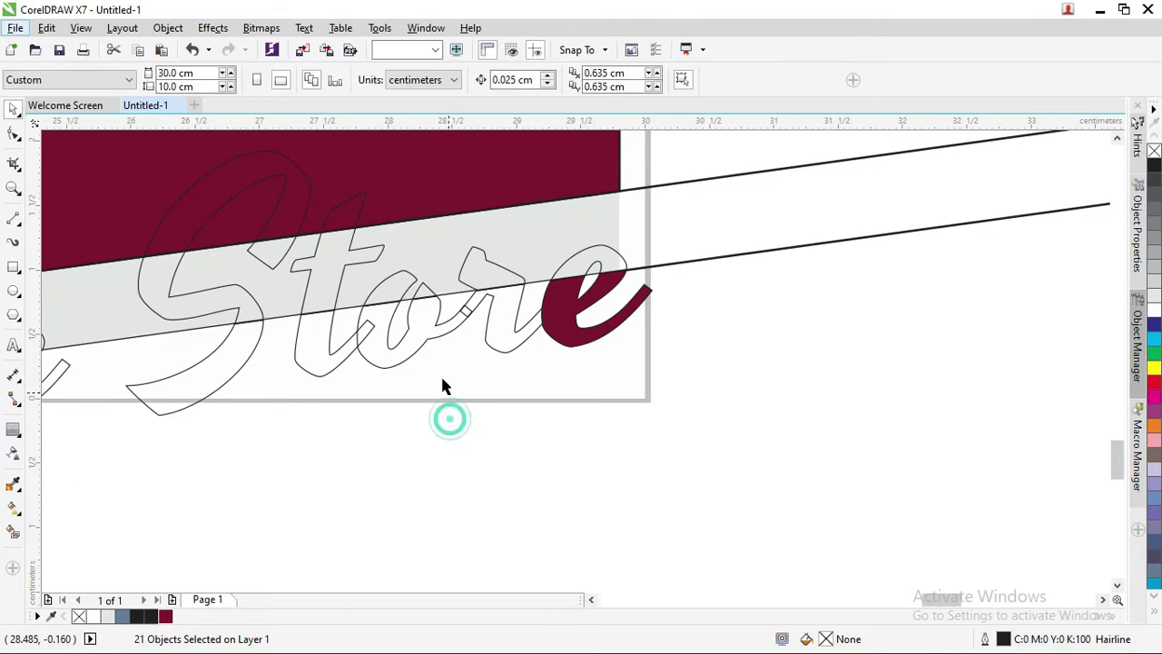
- Fill the lower parts of the o, r and t in Store with dark red (#7B172F)
{"action": "left_click", "coordinate": [427, 338]}
{"action": "left_click_drag", "start_coordinate": [423, 337], "coordinate": [427, 343]}
{"action": "key", "text": "ctrl+z"}
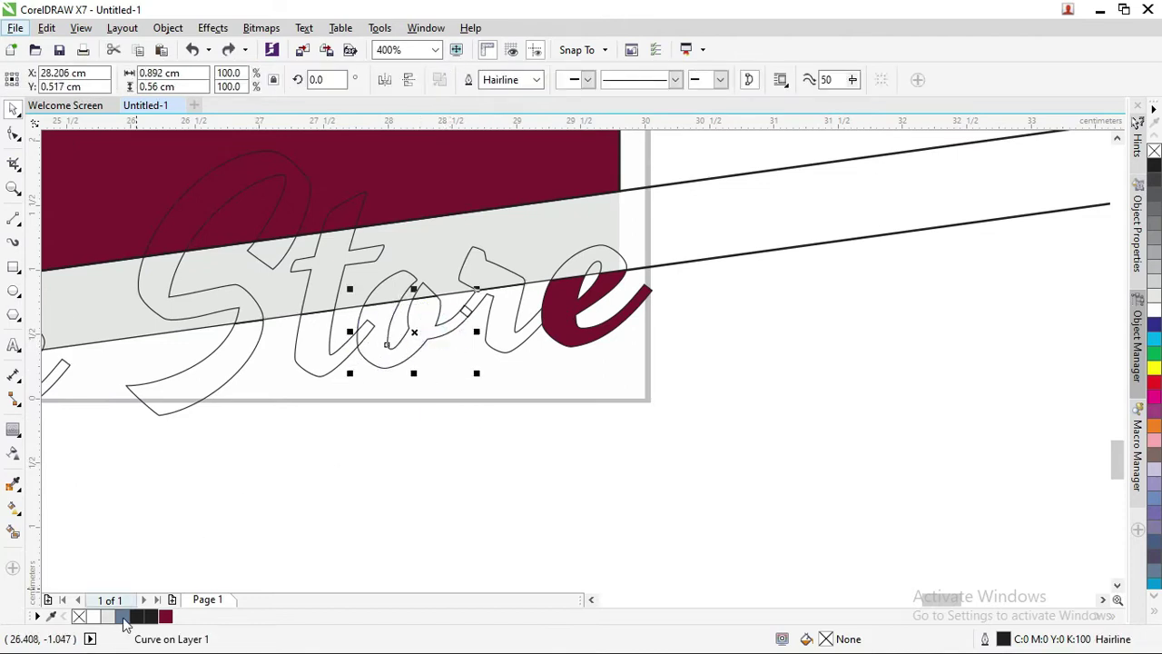
{"action": "left_click", "coordinate": [170, 617]}
{"action": "left_click", "coordinate": [495, 346]}
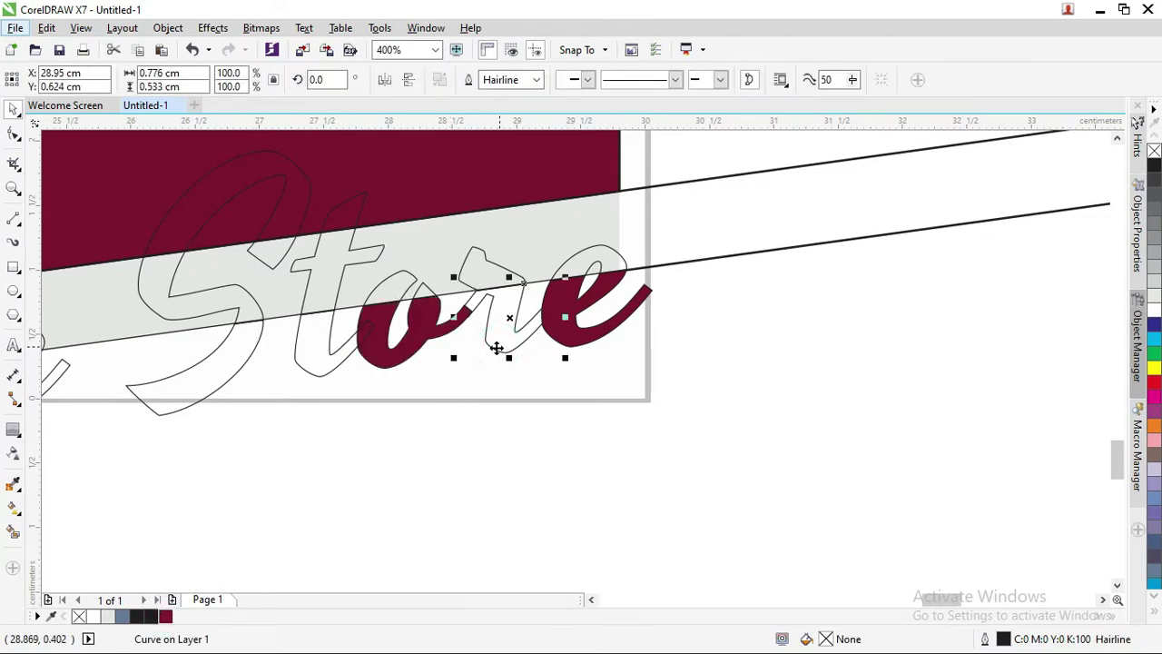
{"action": "left_click", "coordinate": [166, 616]}
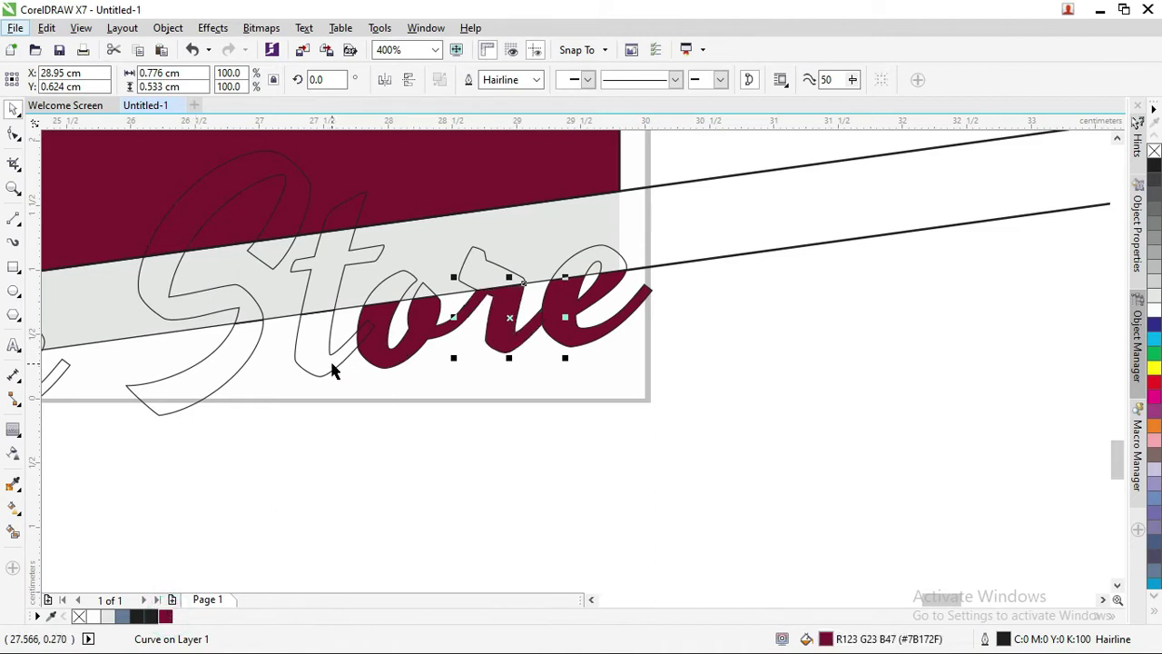
{"action": "left_click", "coordinate": [329, 361]}
{"action": "left_click", "coordinate": [167, 616]}
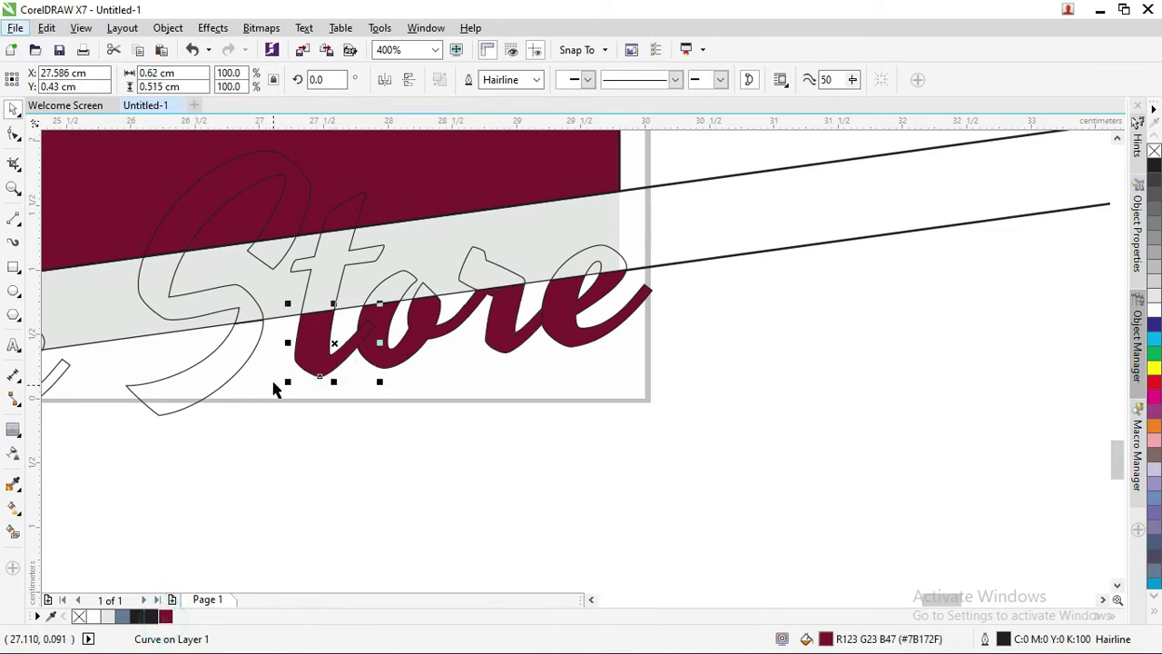
- Fill the lower parts of the S in Store and of the k and e in Cake with dark red (#7B172F)
{"action": "left_click", "coordinate": [248, 364]}
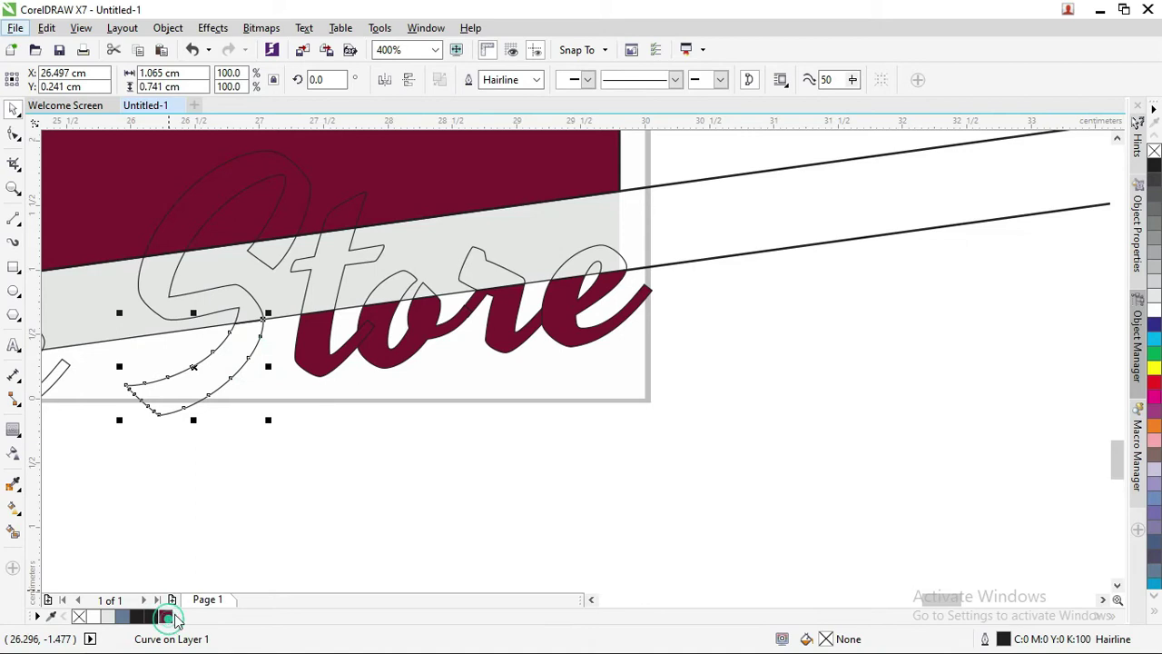
{"action": "left_click", "coordinate": [166, 616]}
{"action": "scroll", "coordinate": [331, 461], "scroll_direction": "down", "scroll_amount": 2}
{"action": "left_click", "coordinate": [214, 425]}
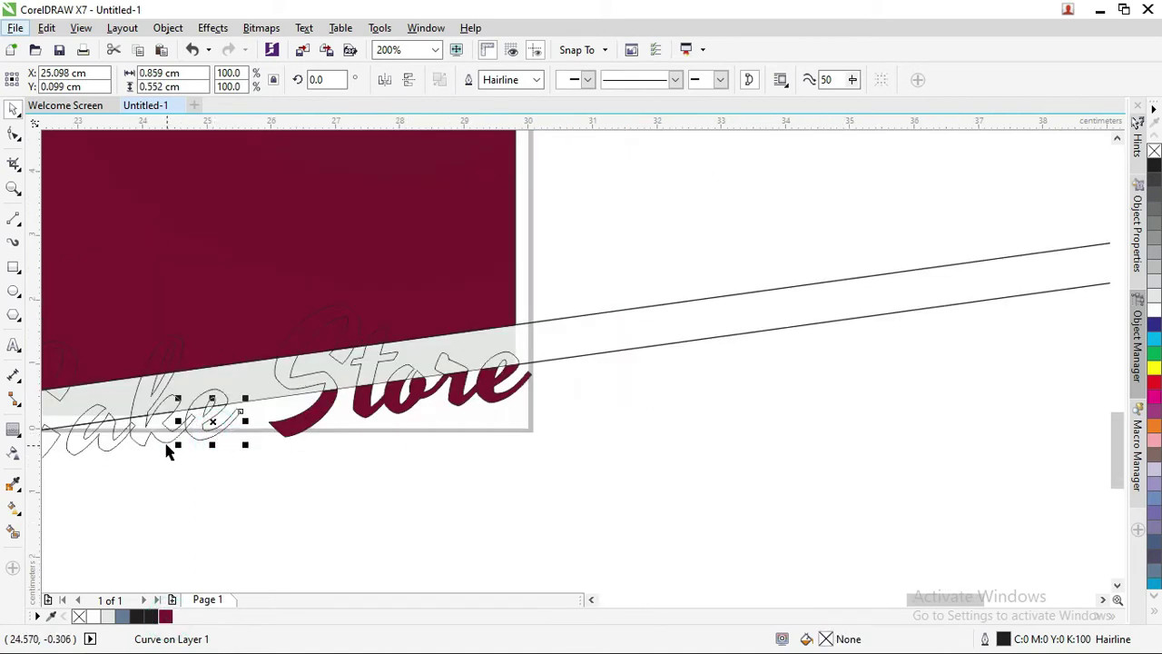
{"action": "left_click", "coordinate": [165, 446], "text": "shift"}
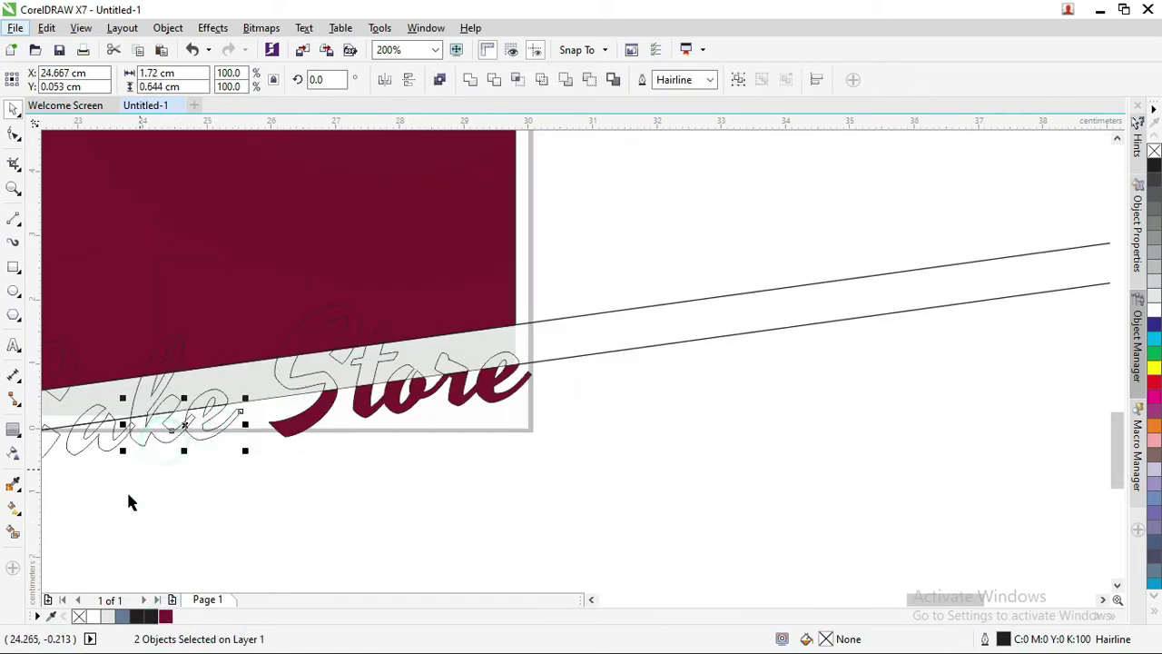
{"action": "left_click", "coordinate": [166, 617]}
- Fill the lower parts of the C and a in Cake with dark red and deselect them
{"action": "left_click_drag", "start_coordinate": [915, 606], "coordinate": [871, 601]}
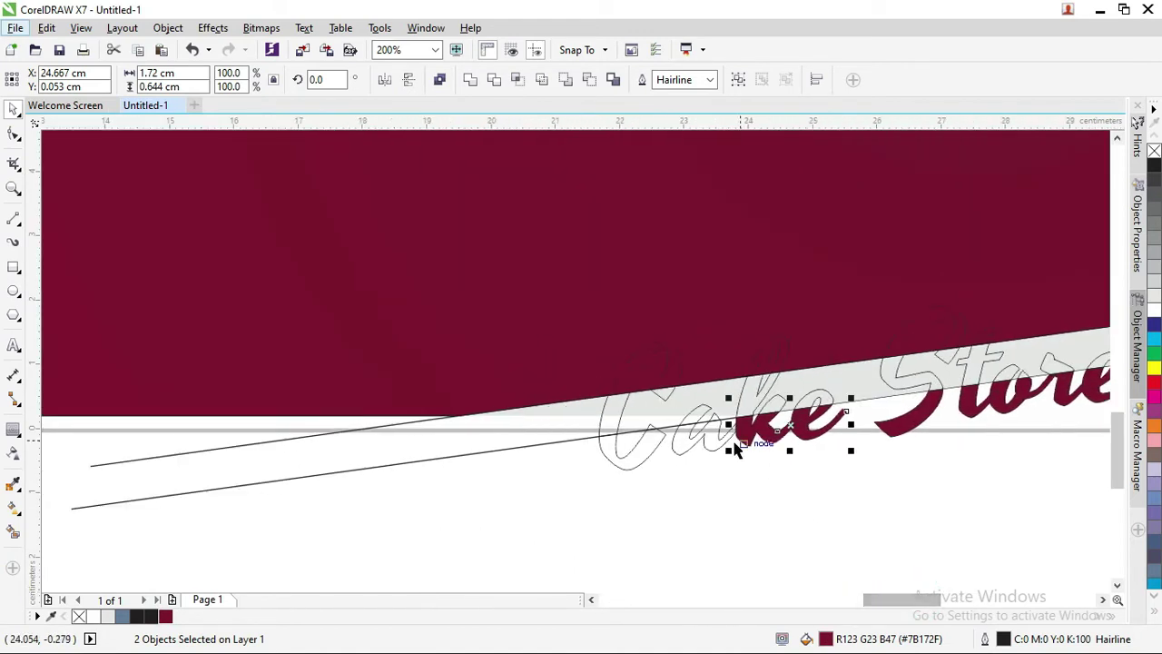
{"action": "left_click", "coordinate": [713, 441]}
{"action": "left_click", "coordinate": [630, 462], "text": "shift"}
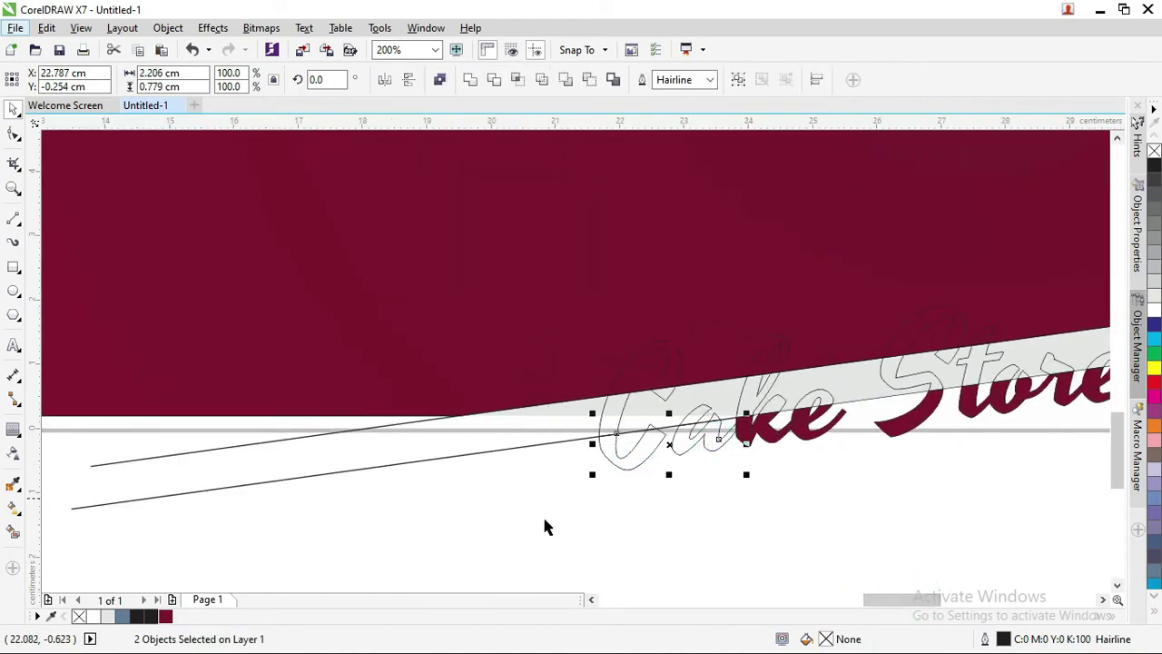
{"action": "left_click", "coordinate": [166, 616]}
{"action": "left_click", "coordinate": [609, 511]}
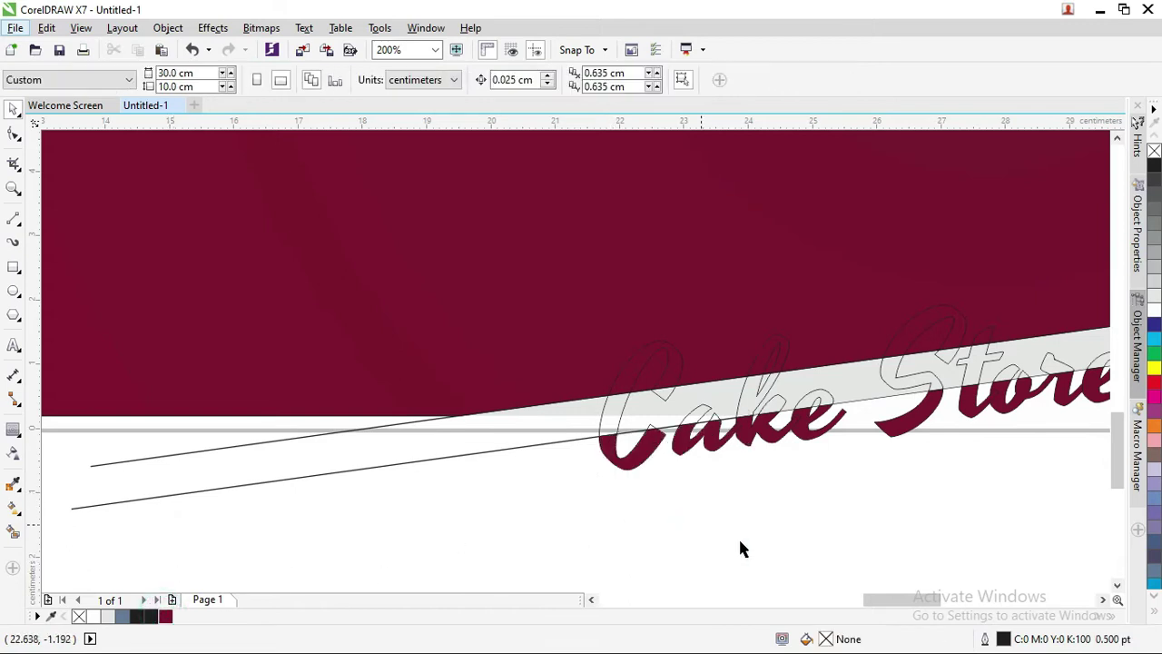
- Fill the parts of the t and r in Store above the lower slanted line with white
{"action": "mouse_move", "coordinate": [885, 599]}
{"action": "left_mouse_down"}
{"action": "mouse_move", "coordinate": [923, 601]}
{"action": "mouse_move", "coordinate": [914, 596]}
{"action": "left_mouse_up"}
{"action": "left_click", "coordinate": [900, 454]}
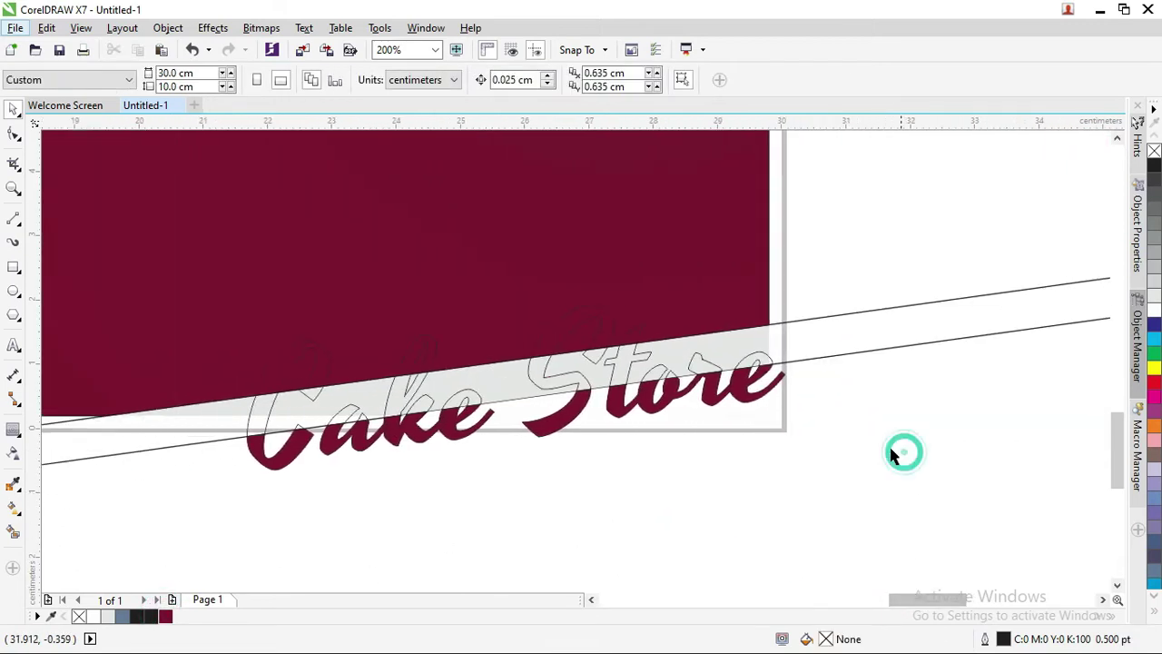
{"action": "scroll", "coordinate": [567, 405], "scroll_direction": "up", "scroll_amount": 1}
{"action": "left_click", "coordinate": [532, 295]}
{"action": "scroll", "coordinate": [532, 295], "scroll_direction": "up", "scroll_amount": 3}
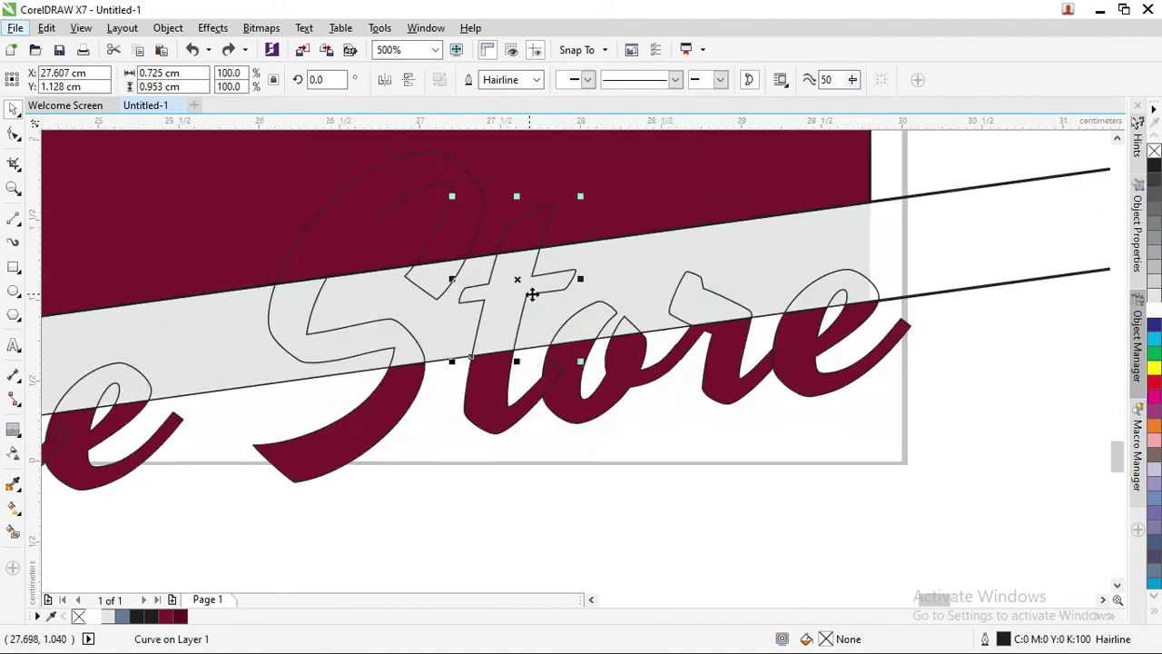
{"action": "left_click", "coordinate": [91, 620]}
{"action": "left_click", "coordinate": [687, 288]}
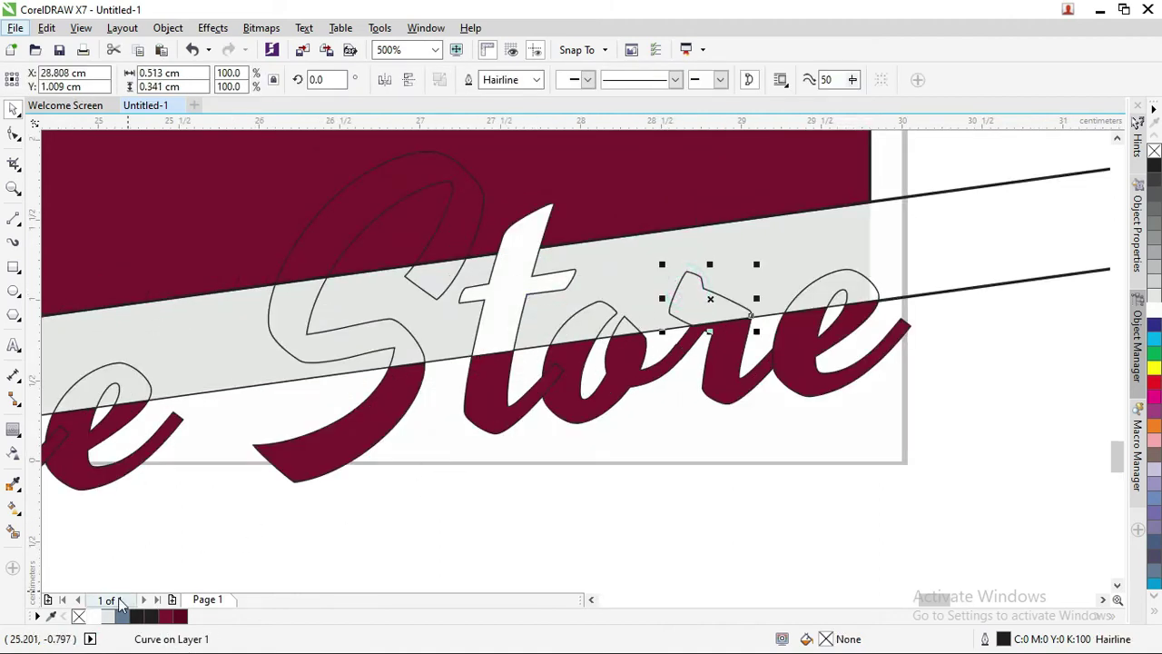
{"action": "left_click", "coordinate": [109, 617]}
- Fill both upper pieces of the o in Store with white
{"action": "left_click", "coordinate": [602, 315]}
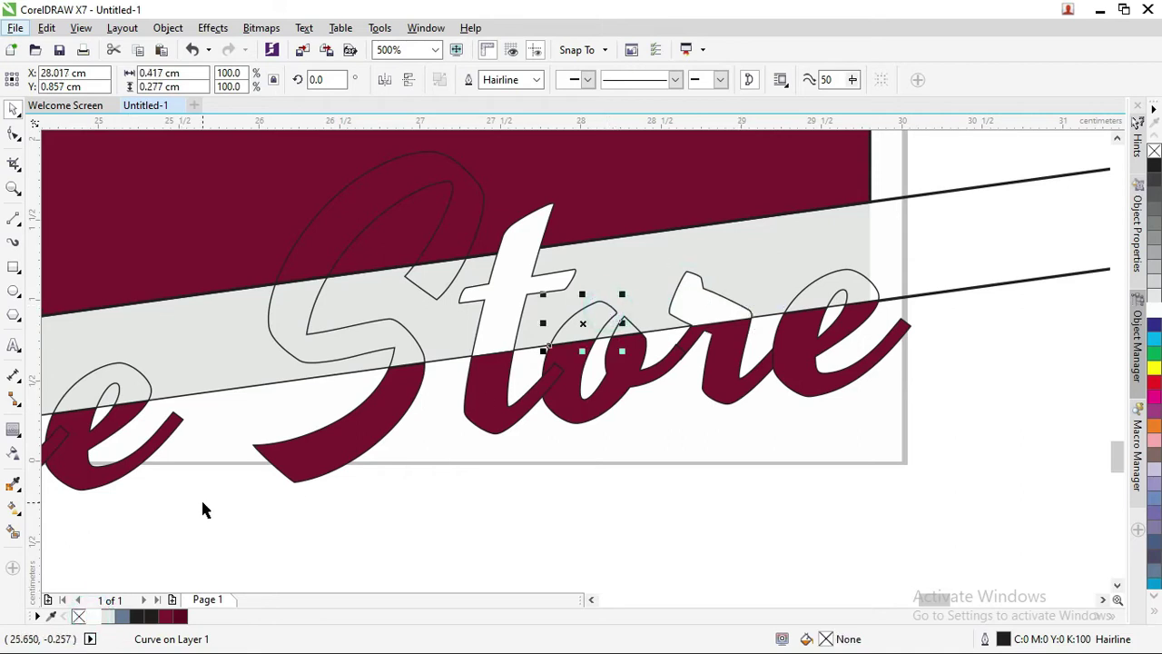
{"action": "left_click", "coordinate": [97, 617]}
{"action": "scroll", "coordinate": [671, 311], "scroll_direction": "up", "scroll_amount": 3}
{"action": "left_click", "coordinate": [574, 375]}
{"action": "left_click", "coordinate": [96, 618]}
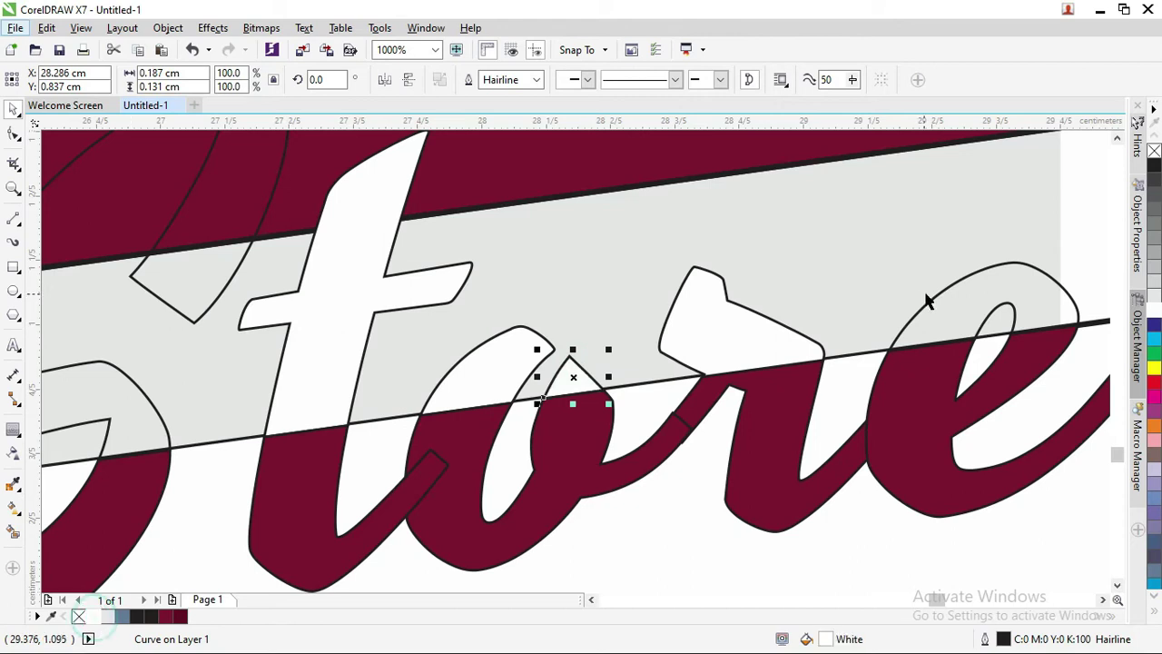
- Fill the upper parts of the e and the S in Store with white
{"action": "left_click", "coordinate": [947, 298]}
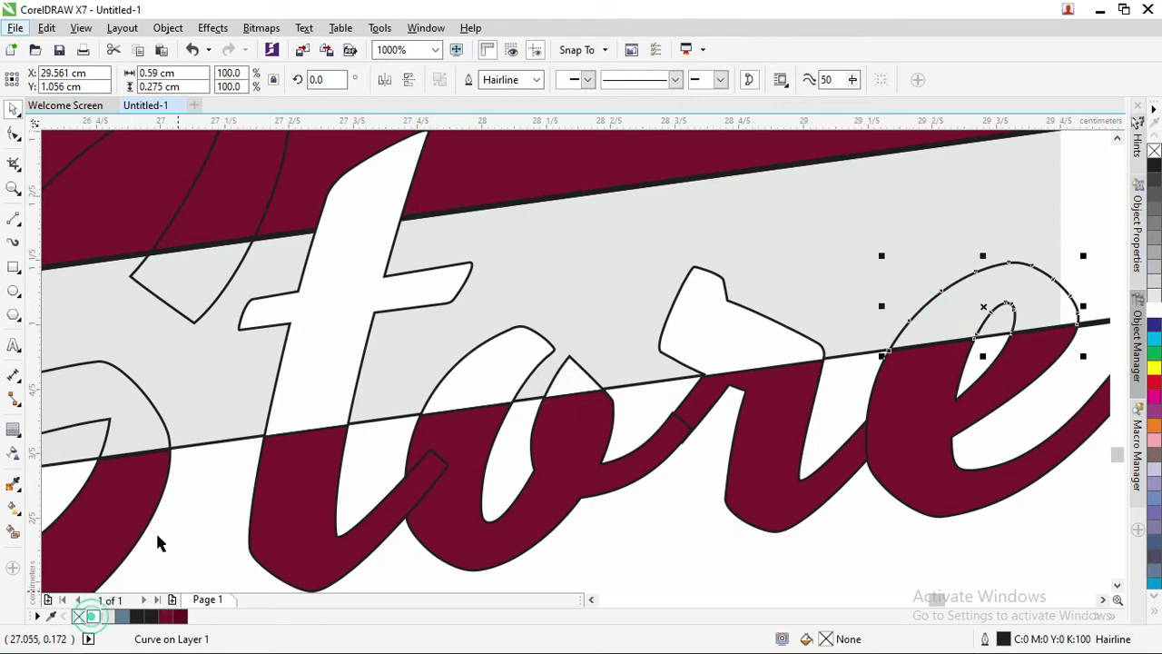
{"action": "left_click", "coordinate": [97, 618]}
{"action": "scroll", "coordinate": [234, 294], "scroll_direction": "down", "scroll_amount": 3}
{"action": "left_click", "coordinate": [228, 293]}
{"action": "left_click", "coordinate": [97, 617]}
- Trim the inner loop out of the upper part of the k in Cake
{"action": "scroll", "coordinate": [252, 515], "scroll_direction": "down", "scroll_amount": 4}
{"action": "left_click", "coordinate": [241, 482]}
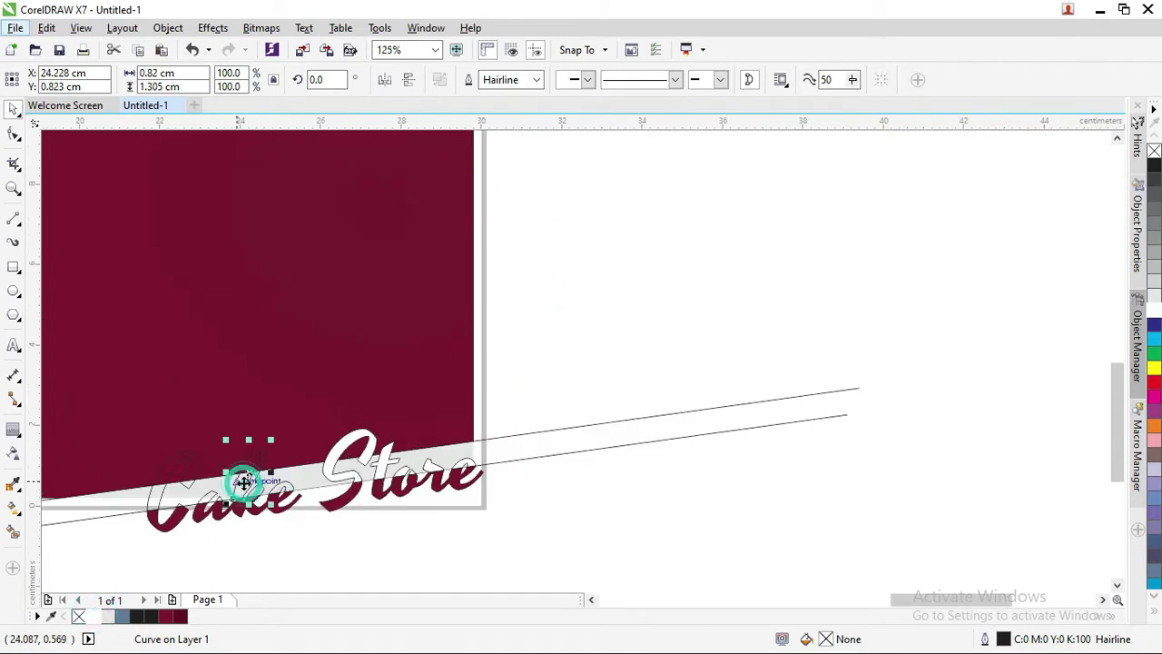
{"action": "scroll", "coordinate": [241, 482], "scroll_direction": "up", "scroll_amount": 5}
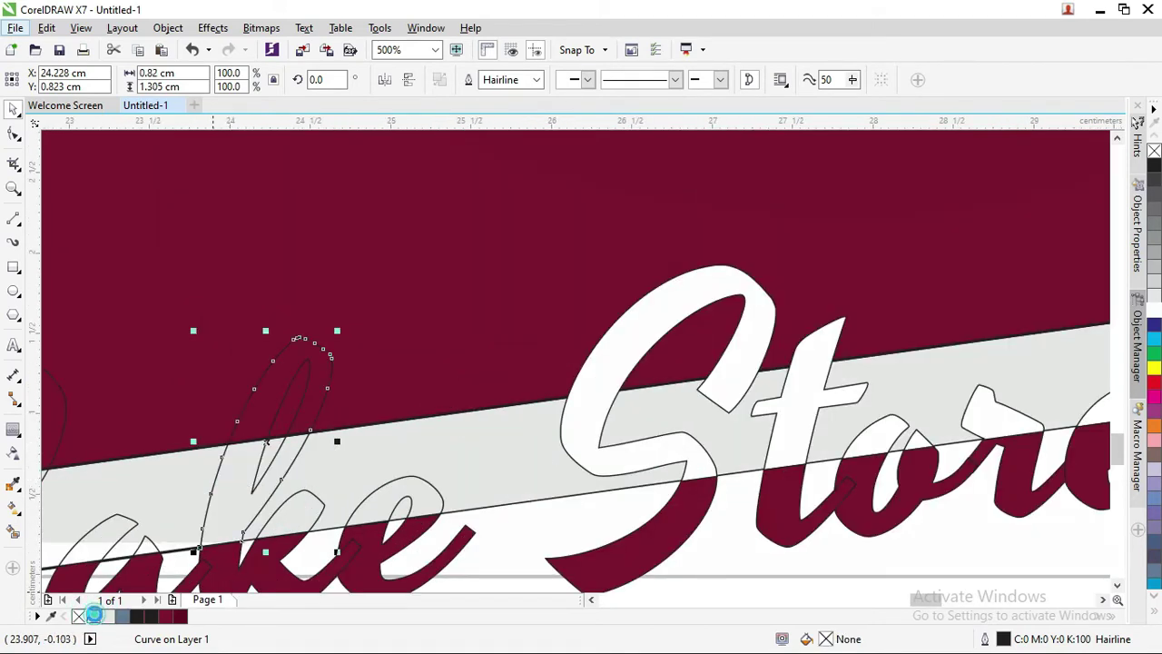
{"action": "scroll", "coordinate": [247, 454], "scroll_direction": "up", "scroll_amount": 2}
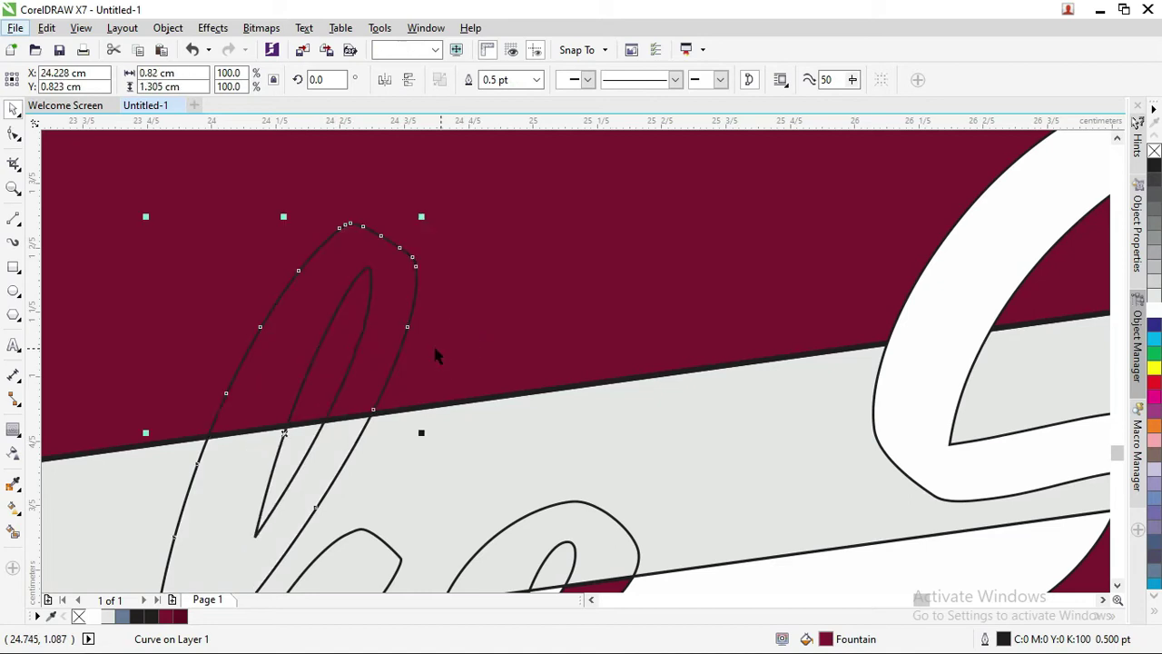
{"action": "left_click", "coordinate": [364, 323]}
{"action": "left_click", "coordinate": [413, 300], "text": "shift"}
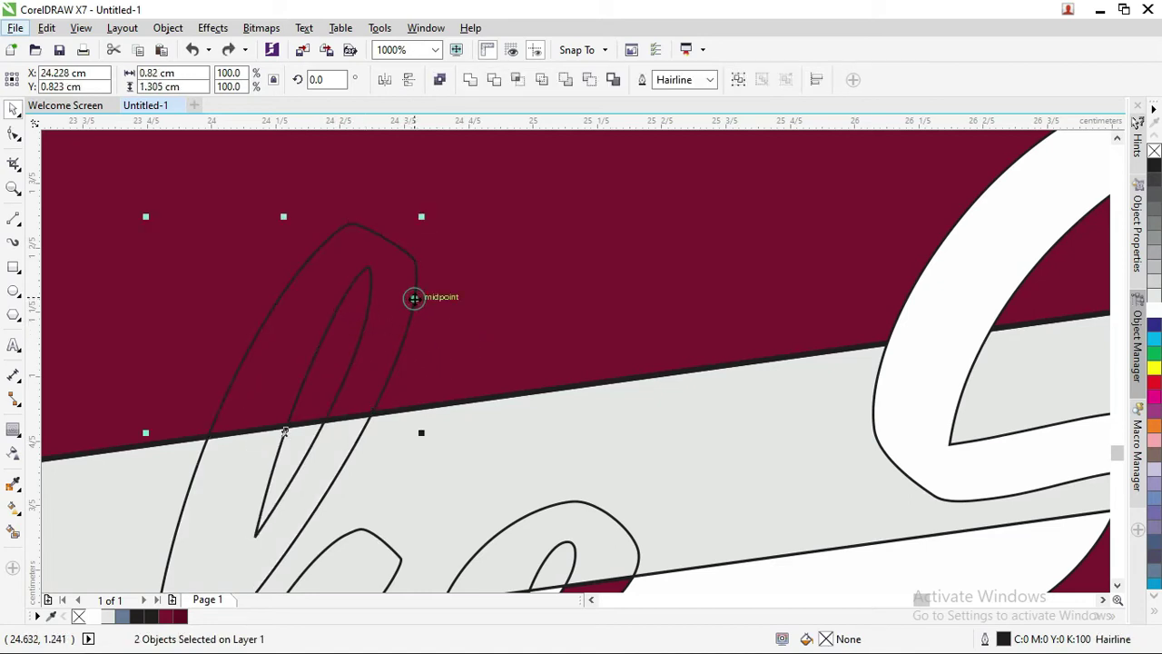
{"action": "left_click", "coordinate": [493, 82]}
- Fill the k's trimmed upper part, the k's arm and the upper part of the e in Cake with white
{"action": "left_click", "coordinate": [421, 283]}
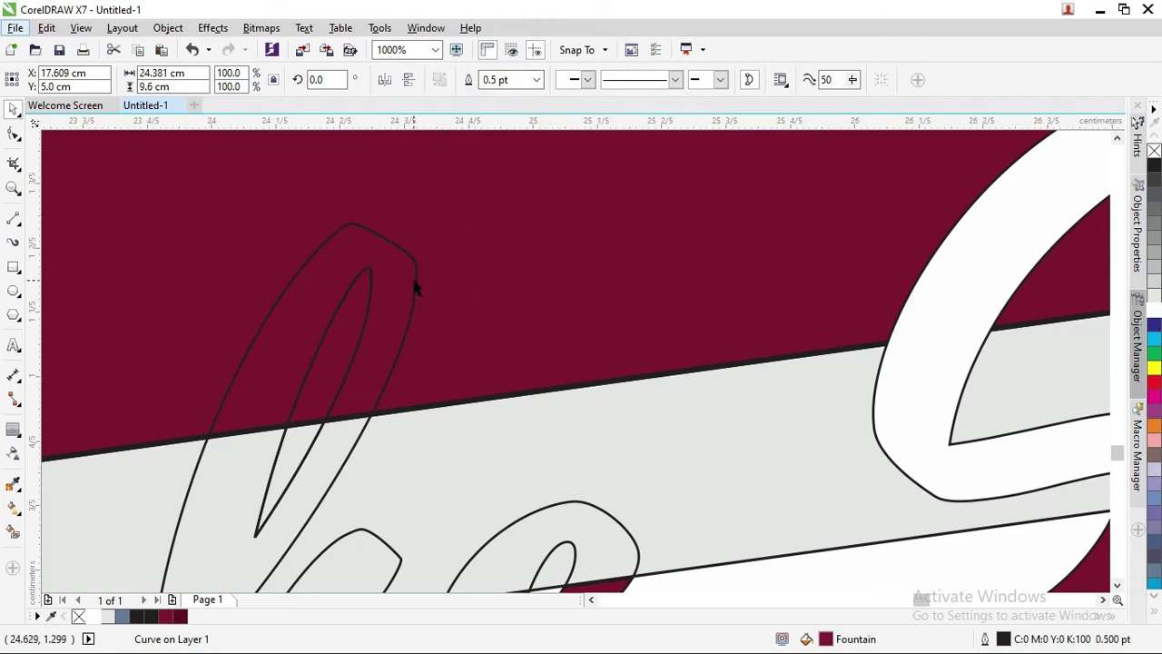
{"action": "left_click", "coordinate": [414, 286]}
{"action": "left_click", "coordinate": [98, 617]}
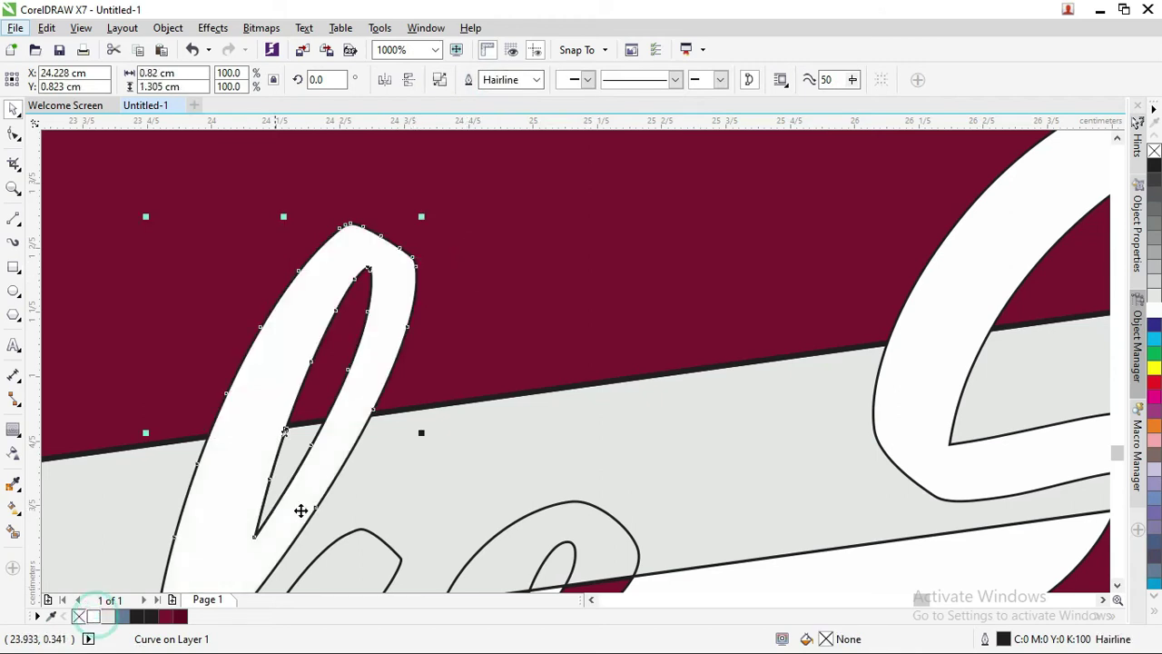
{"action": "scroll", "coordinate": [339, 531], "scroll_direction": "down", "scroll_amount": 2}
{"action": "left_click", "coordinate": [347, 527]}
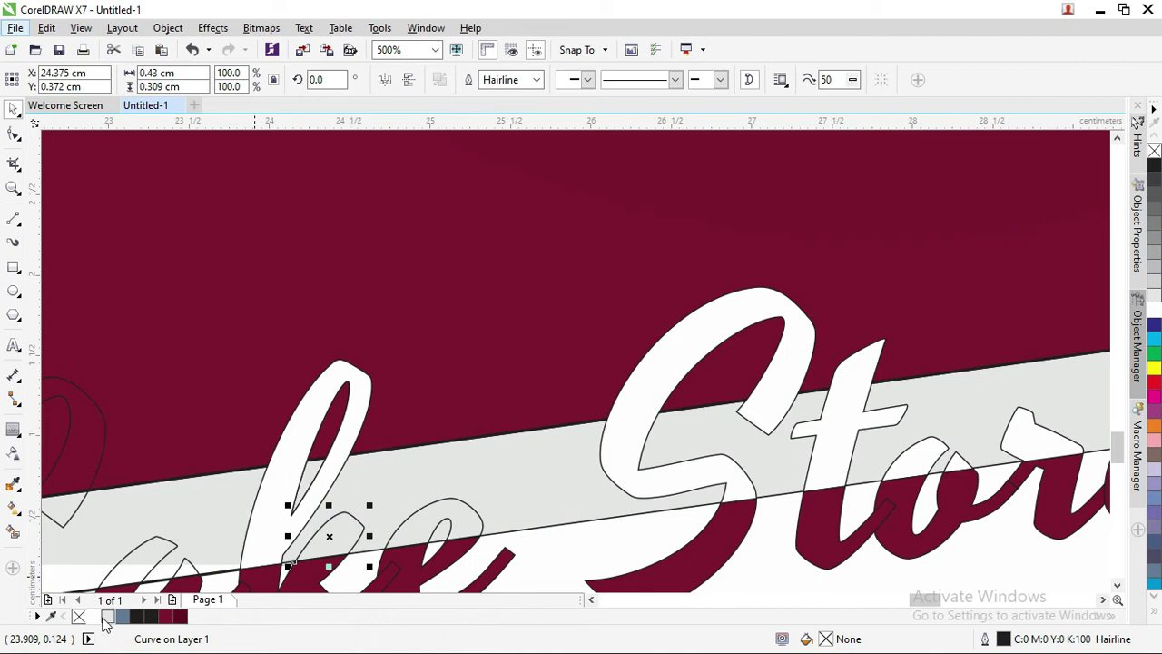
{"action": "left_click", "coordinate": [106, 618]}
{"action": "left_click", "coordinate": [474, 517]}
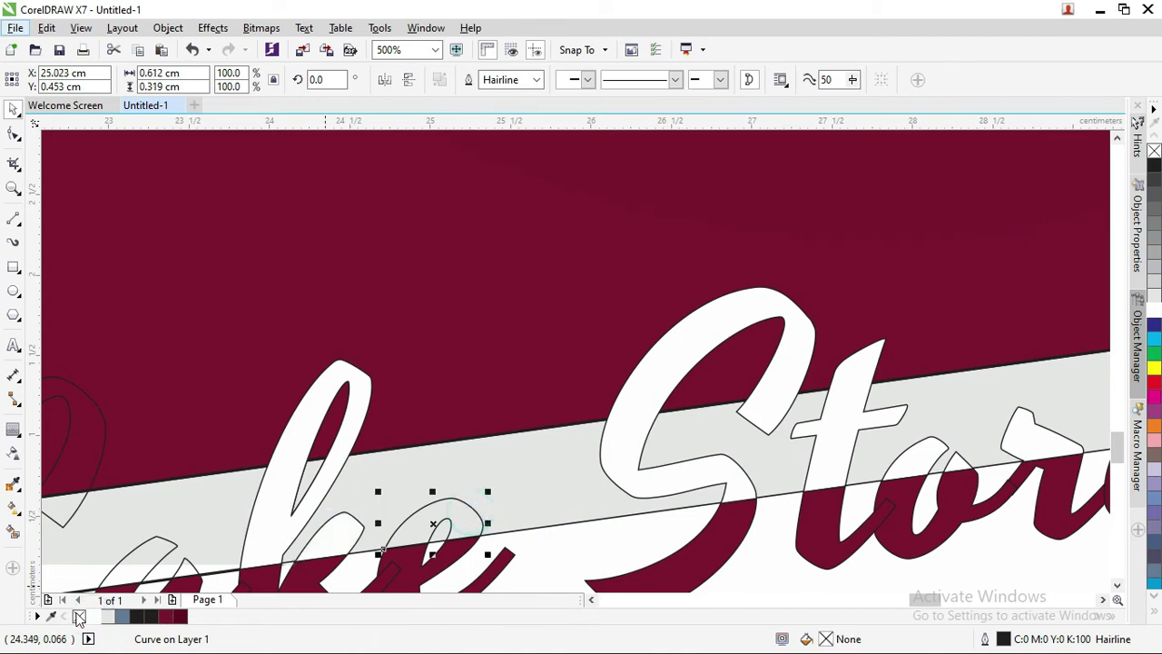
{"action": "left_click", "coordinate": [91, 618]}
- Fill both pieces of the a in Cake above the lower slanted line with white
{"action": "left_click", "coordinate": [156, 557]}
{"action": "scroll", "coordinate": [159, 559], "scroll_direction": "down", "scroll_amount": 2}
{"action": "scroll", "coordinate": [182, 561], "scroll_direction": "up", "scroll_amount": 2}
{"action": "scroll", "coordinate": [200, 563], "scroll_direction": "down", "scroll_amount": 2}
{"action": "key", "text": "z"}
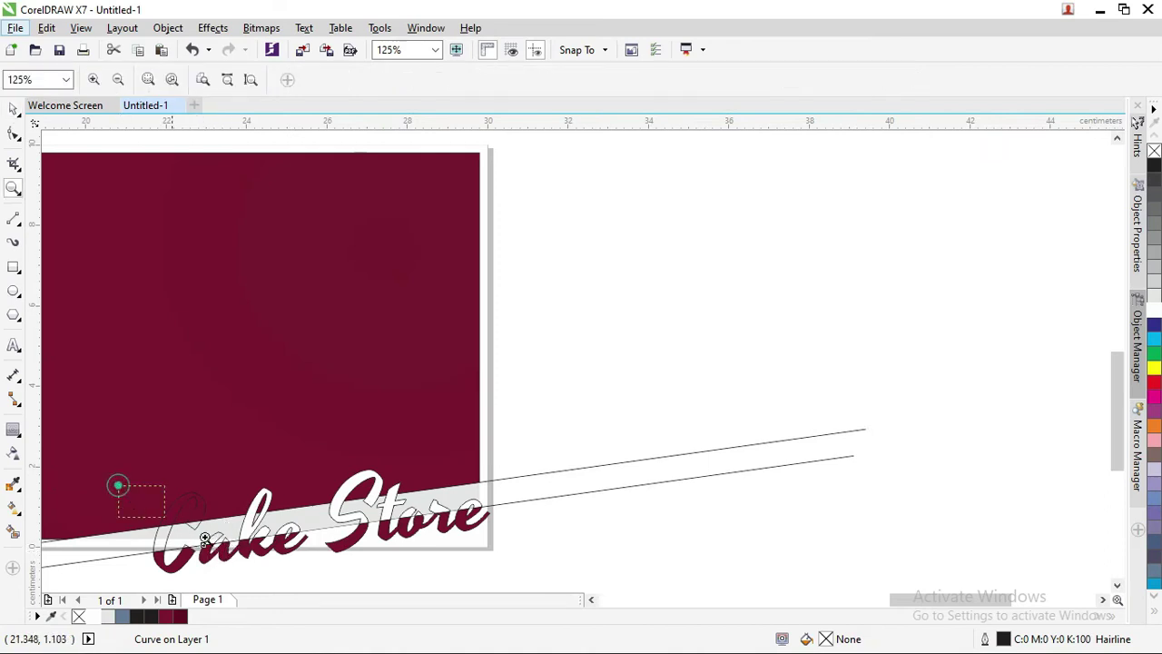
{"action": "left_click_drag", "start_coordinate": [117, 482], "coordinate": [272, 531]}
{"action": "left_click", "coordinate": [14, 109]}
{"action": "left_click", "coordinate": [626, 374]}
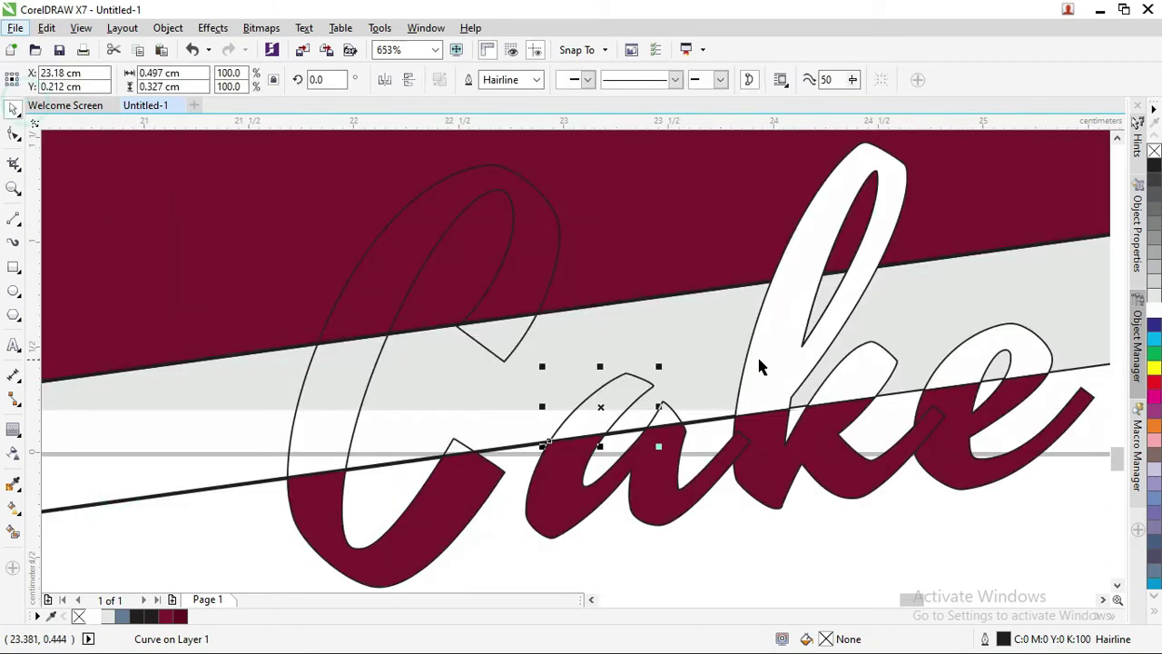
{"action": "left_click", "coordinate": [674, 415], "text": "shift"}
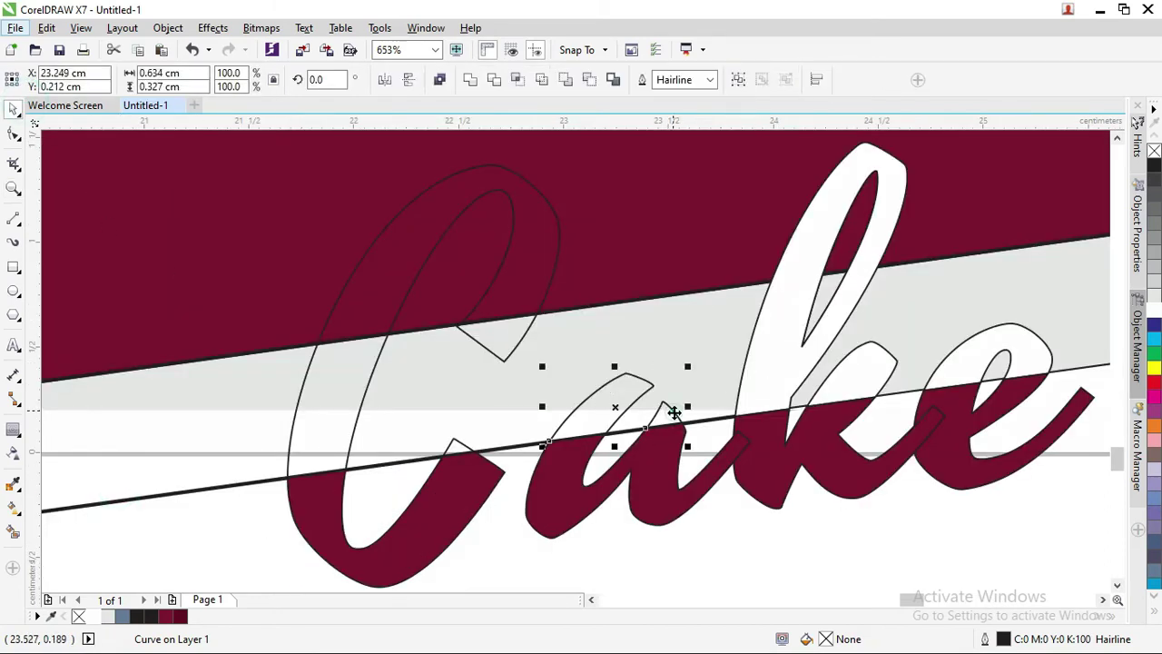
{"action": "left_click", "coordinate": [95, 615]}
- Fill the upper part of the C in Cake and its small tip above the slanted line with white
{"action": "left_click", "coordinate": [478, 347]}
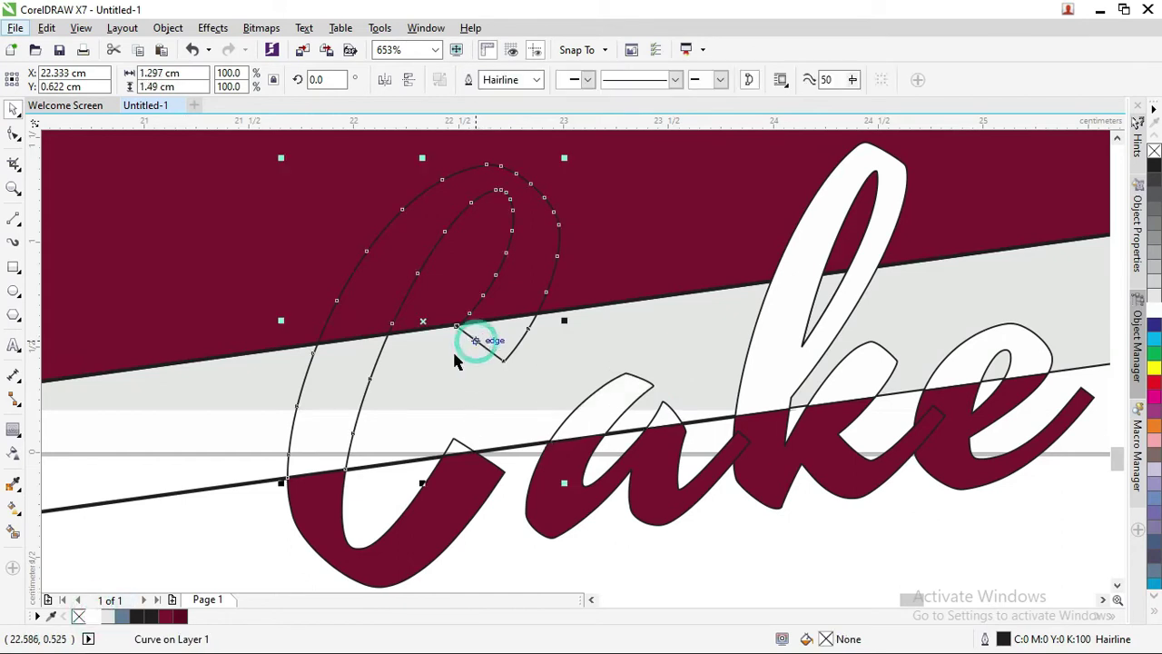
{"action": "left_click", "coordinate": [91, 616]}
{"action": "key", "text": "Tab"}
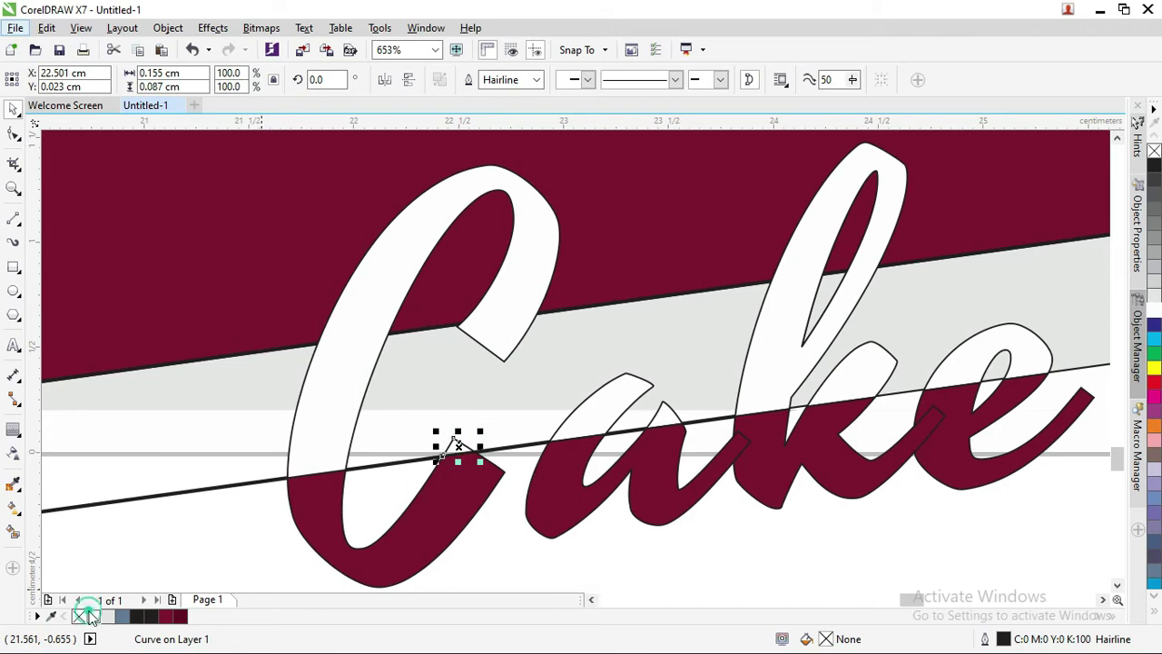
- Remove the outline from all pieces of the Cake Store lettering
{"action": "scroll", "coordinate": [290, 542], "scroll_direction": "down", "scroll_amount": 5}
{"action": "left_click_drag", "start_coordinate": [717, 568], "coordinate": [176, 382]}
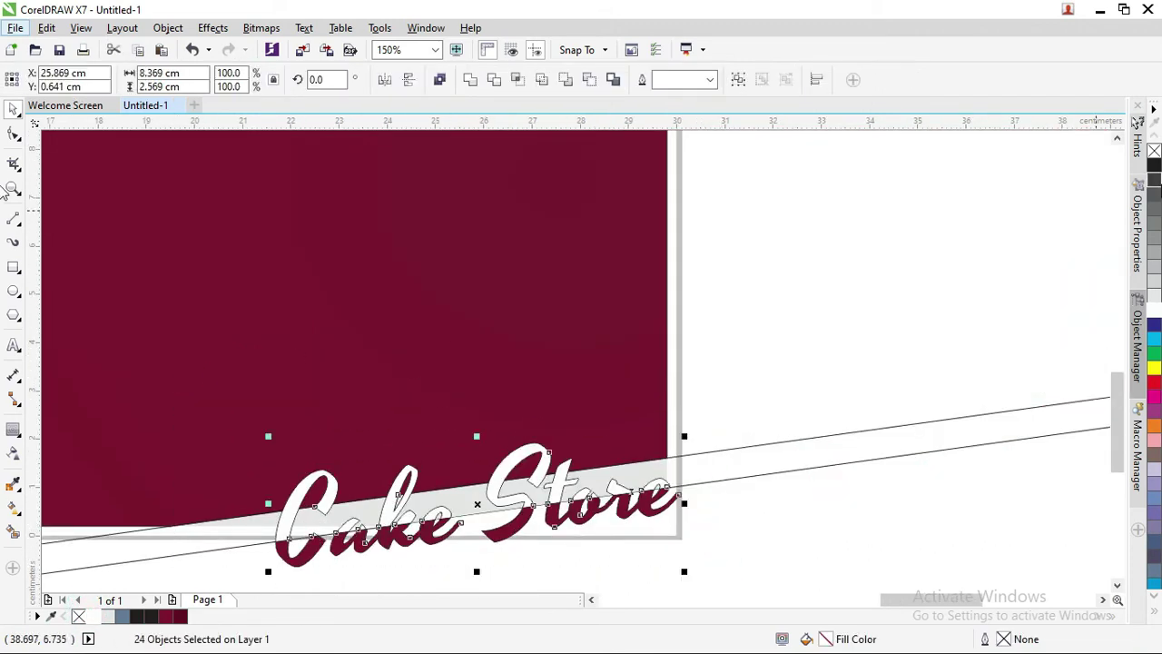
{"action": "right_click", "coordinate": [1154, 152]}
{"action": "left_click", "coordinate": [800, 507]}
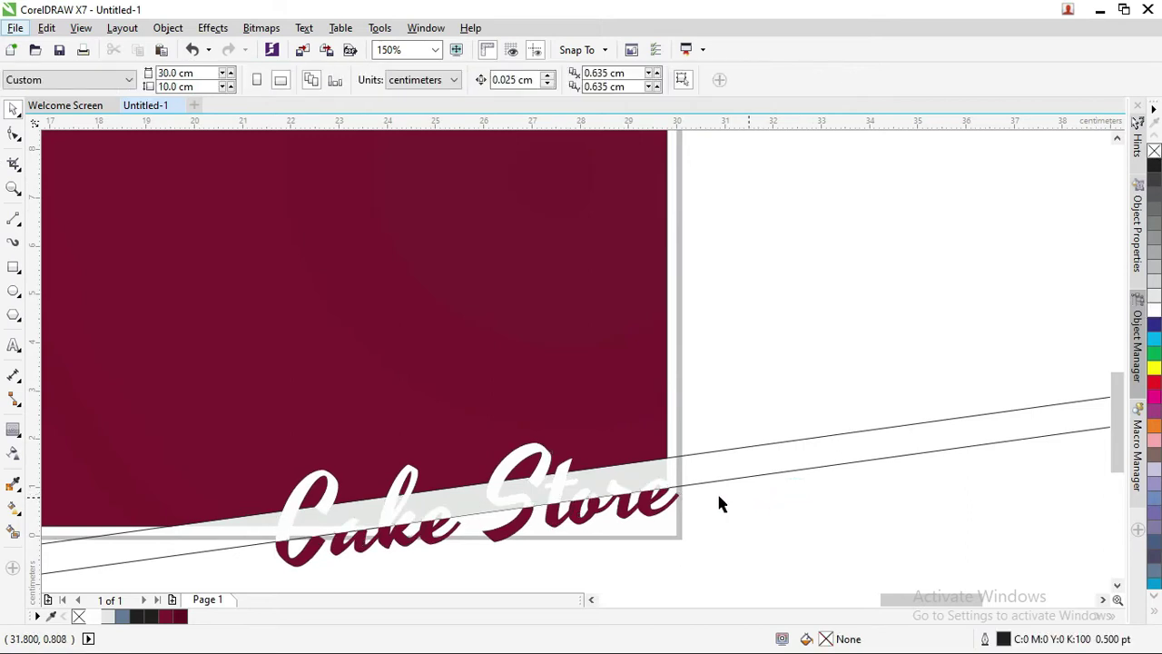
- Fill the light gray rectangle behind the banner's gradient shape with dark red R97 G14 B34 (#610E22)
{"action": "scroll", "coordinate": [713, 488], "scroll_direction": "up", "scroll_amount": 2}
{"action": "left_click", "coordinate": [602, 447]}
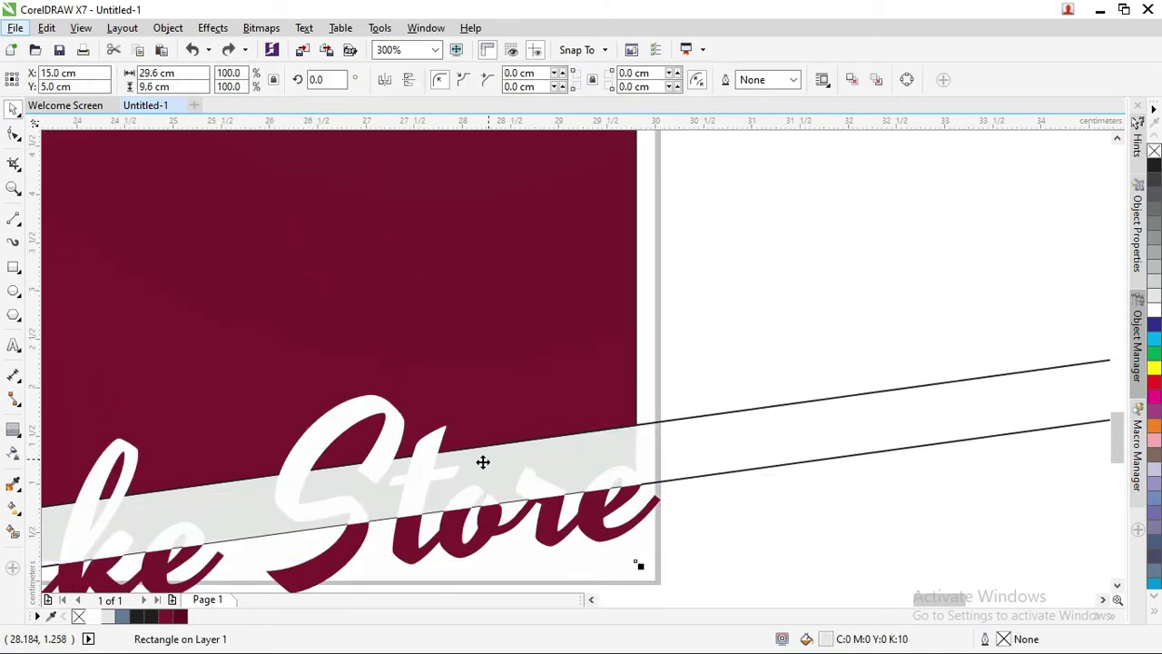
{"action": "left_click", "coordinate": [178, 618]}
{"action": "scroll", "coordinate": [672, 363], "scroll_direction": "down", "scroll_amount": 2}
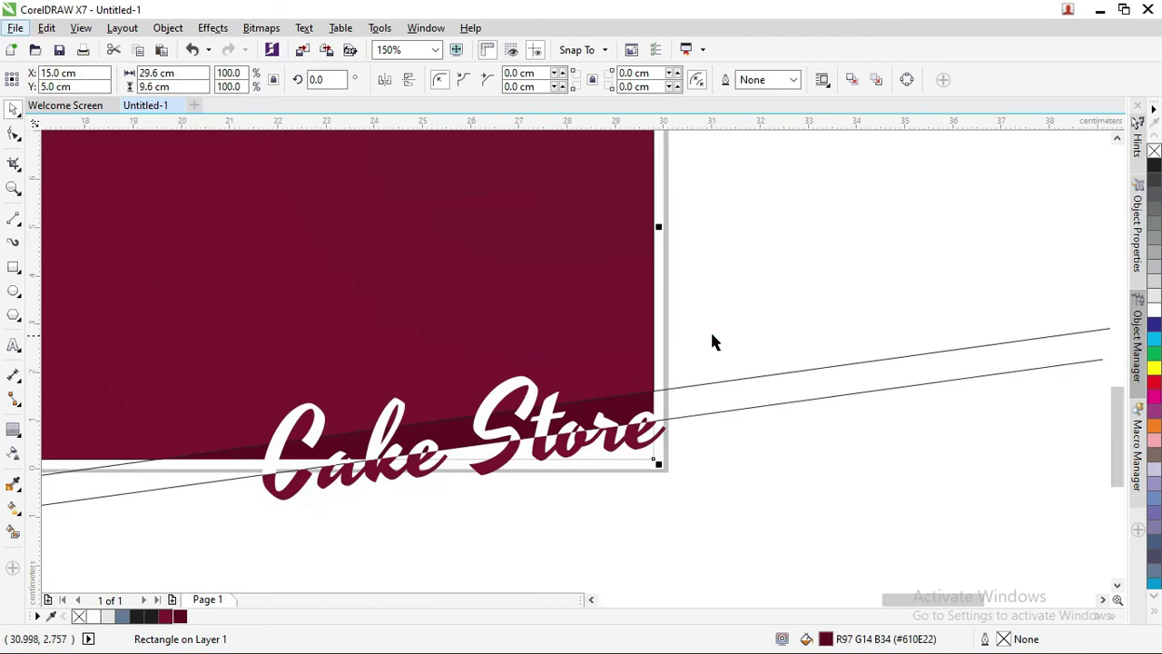
{"action": "left_click", "coordinate": [714, 339]}
- Move both slanted guide lines together off the banner to the empty area below it
{"action": "left_click", "coordinate": [705, 384]}
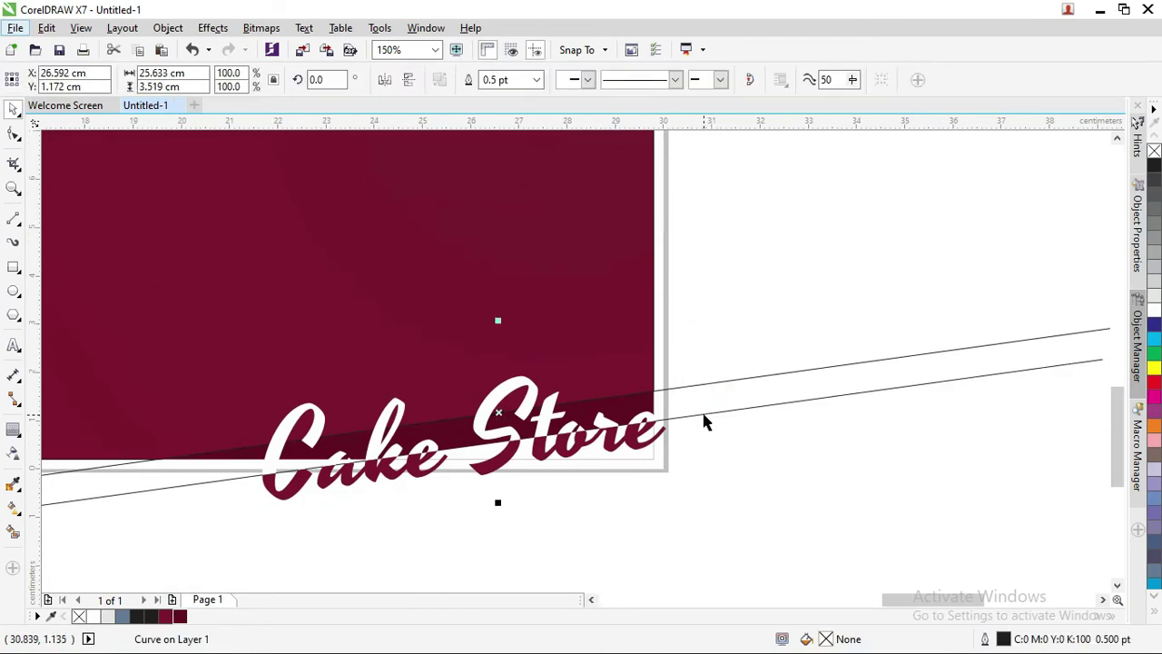
{"action": "left_click", "coordinate": [704, 415], "text": "shift"}
{"action": "scroll", "coordinate": [704, 415], "scroll_direction": "down", "scroll_amount": 2}
{"action": "left_click_drag", "start_coordinate": [705, 416], "coordinate": [715, 554]}
{"action": "left_click", "coordinate": [739, 400]}
{"action": "scroll", "coordinate": [662, 436], "scroll_direction": "up", "scroll_amount": 2}
{"action": "left_click_drag", "start_coordinate": [805, 504], "coordinate": [275, 293]}
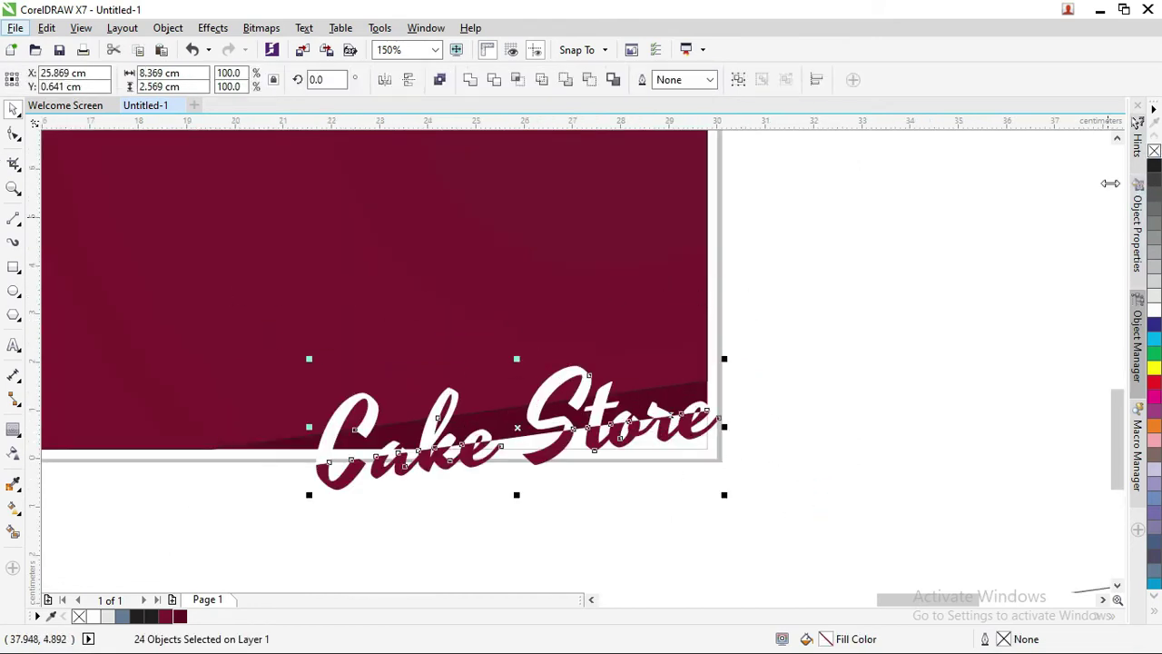
{"action": "left_click", "coordinate": [921, 278]}
{"action": "left_click", "coordinate": [675, 348]}
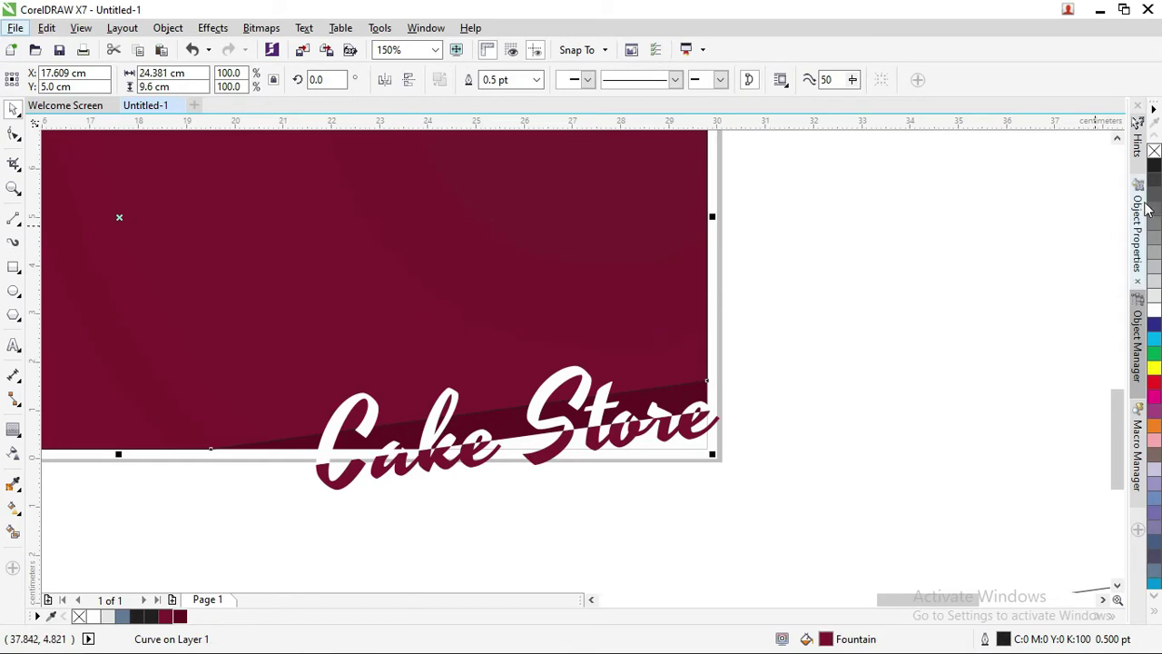
{"action": "left_click", "coordinate": [844, 228]}
{"action": "scroll", "coordinate": [843, 228], "scroll_direction": "down", "scroll_amount": 4}
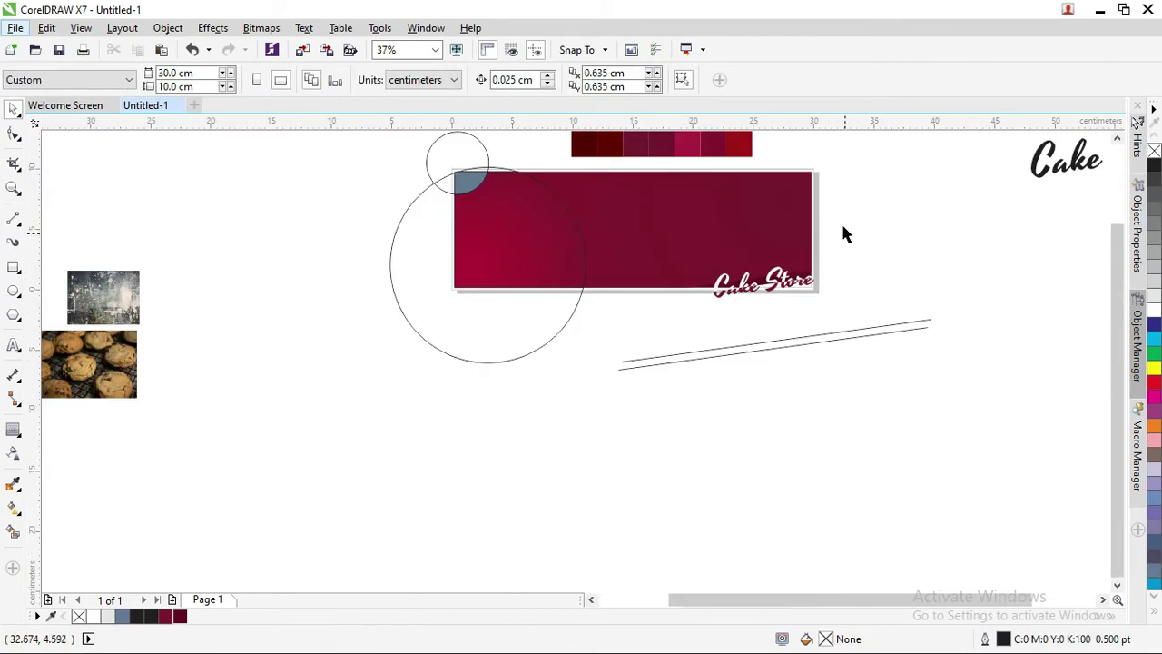
{"action": "scroll", "coordinate": [839, 222], "scroll_direction": "up", "scroll_amount": 4}
{"action": "scroll", "coordinate": [835, 209], "scroll_direction": "down", "scroll_amount": 2}
{"action": "scroll", "coordinate": [672, 272], "scroll_direction": "down", "scroll_amount": 1}
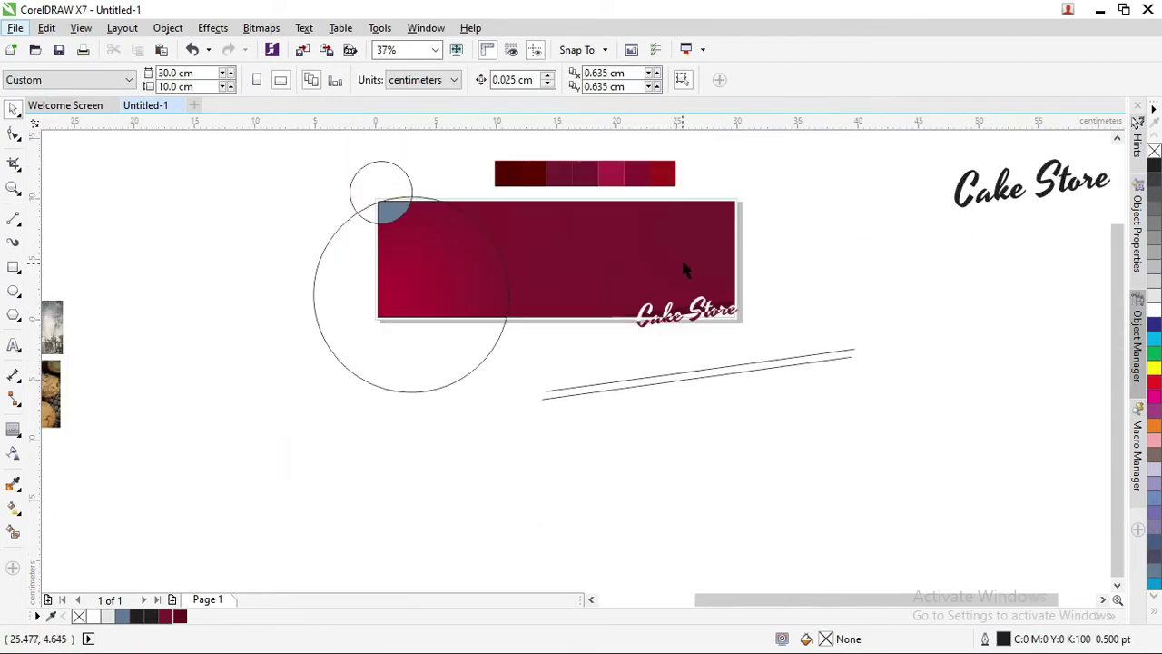
- Place a copy of the light gray rectangle from above the page over the banner
{"action": "scroll", "coordinate": [1113, 342], "scroll_direction": "up", "scroll_amount": 3}
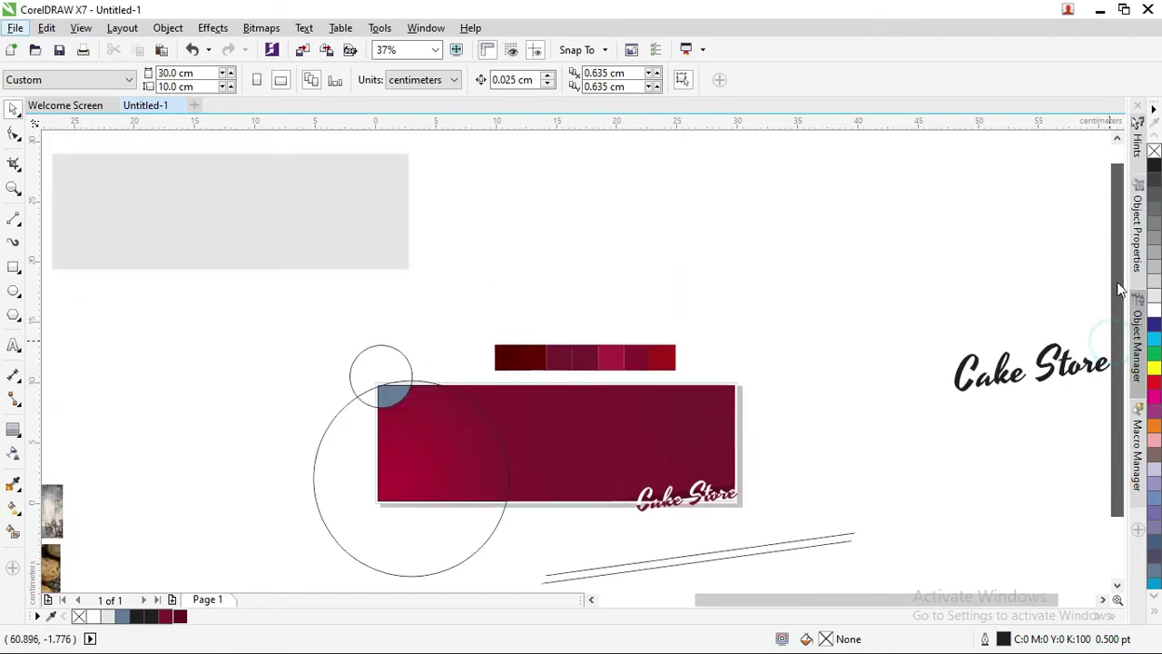
{"action": "left_click_drag", "start_coordinate": [262, 191], "coordinate": [634, 418]}
{"action": "scroll", "coordinate": [627, 403], "scroll_direction": "up", "scroll_amount": 2}
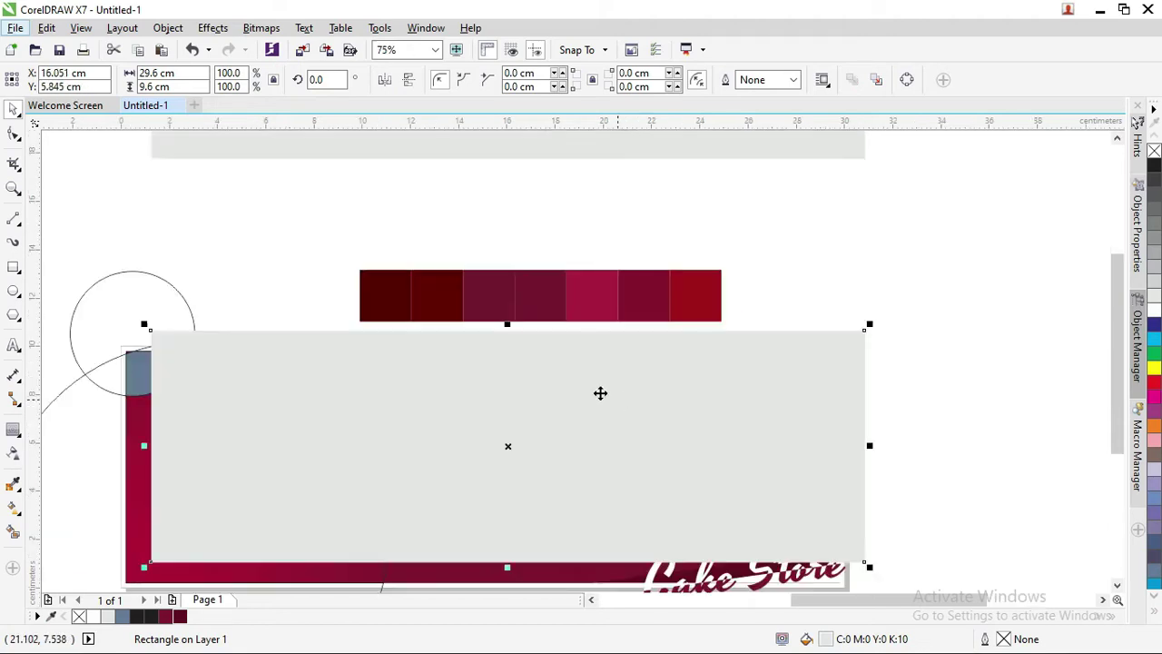
- Resize the light gray rectangle to about 14.4 × 5.3 cm and position it above the Cake Store lettering in the banner's right half
{"action": "left_click_drag", "start_coordinate": [507, 324], "coordinate": [506, 345]}
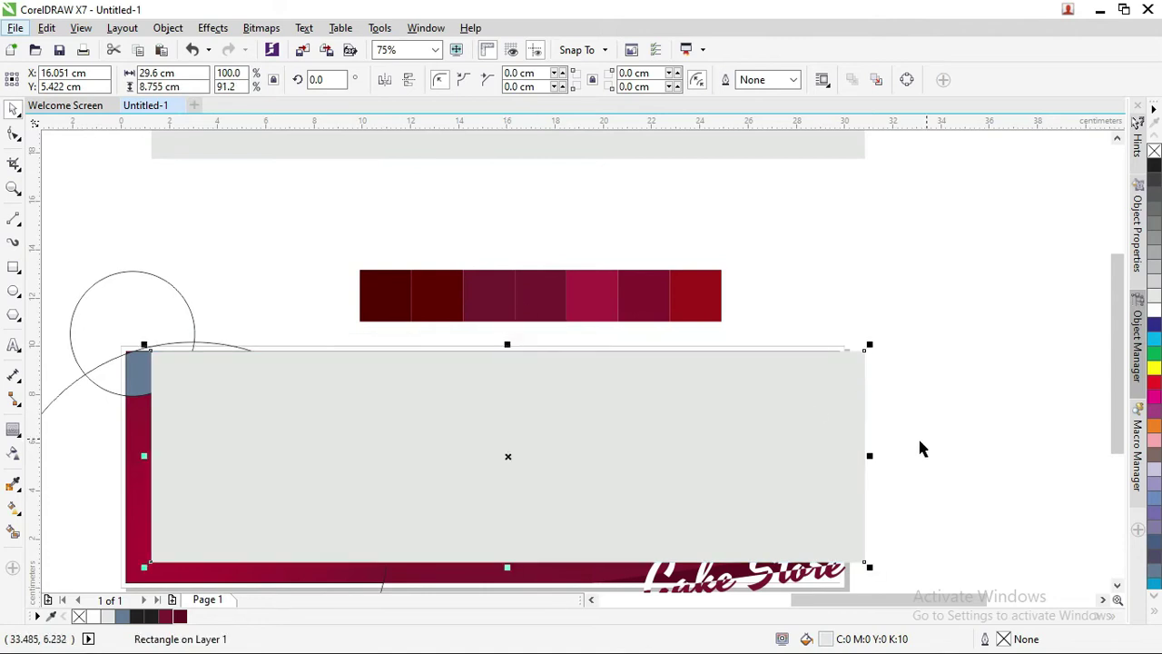
{"action": "left_click_drag", "start_coordinate": [868, 456], "coordinate": [672, 450]}
{"action": "scroll", "coordinate": [672, 450], "scroll_direction": "down", "scroll_amount": 2}
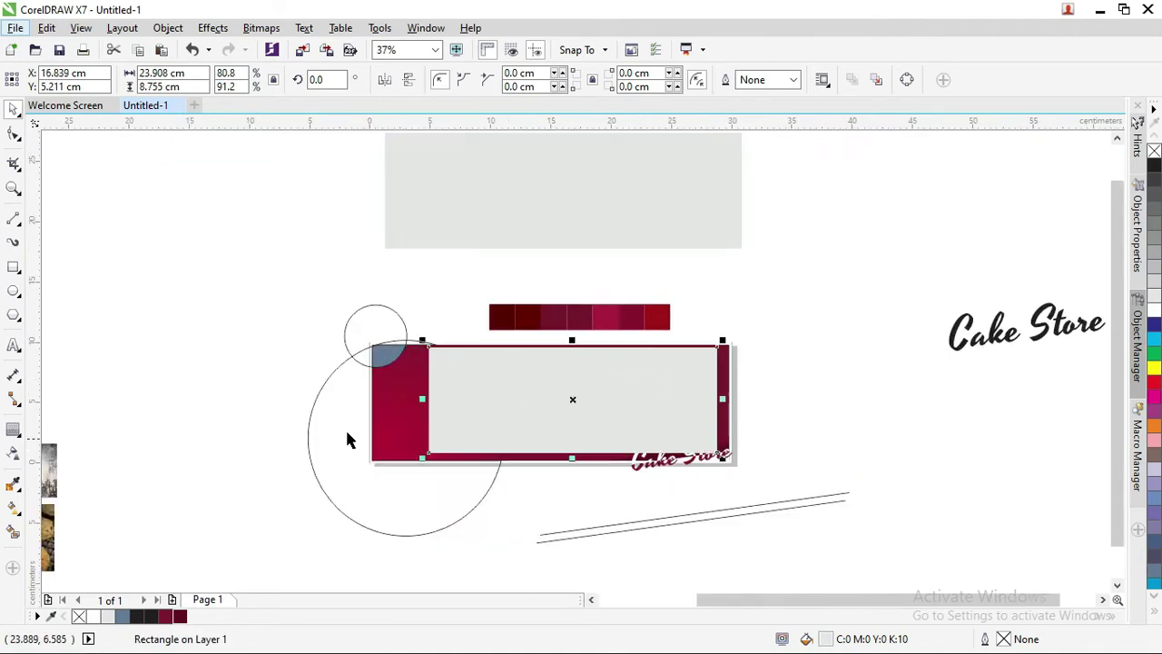
{"action": "left_click_drag", "start_coordinate": [425, 345], "coordinate": [506, 360]}
{"action": "left_click", "coordinate": [625, 409]}
{"action": "scroll", "coordinate": [635, 404], "scroll_direction": "up", "scroll_amount": 2}
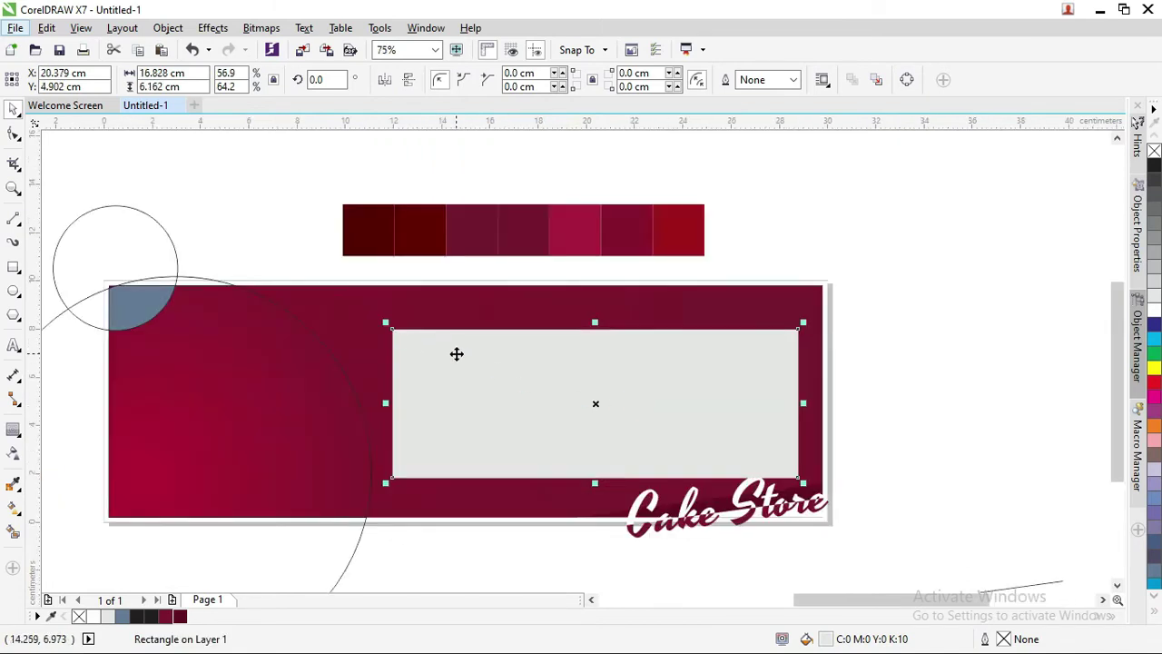
{"action": "left_click_drag", "start_coordinate": [386, 322], "coordinate": [443, 343]}
{"action": "mouse_move", "coordinate": [613, 387]}
{"action": "left_mouse_down"}
{"action": "mouse_move", "coordinate": [612, 363]}
{"action": "mouse_move", "coordinate": [633, 379]}
{"action": "left_mouse_up"}
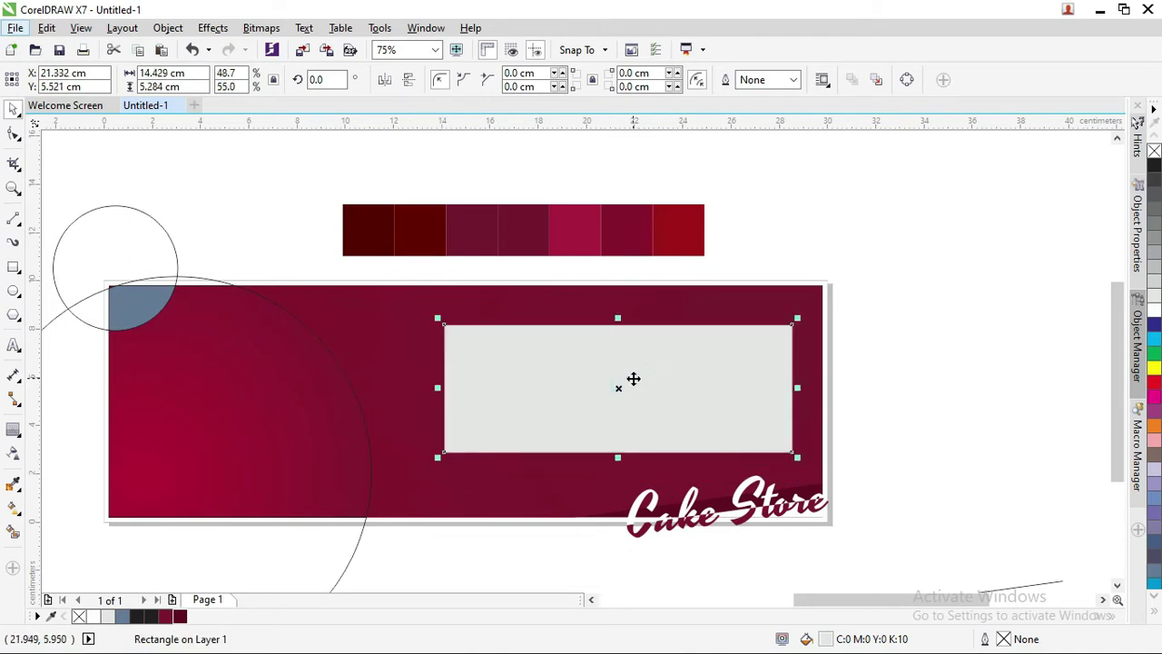
{"action": "key", "text": "F10"}
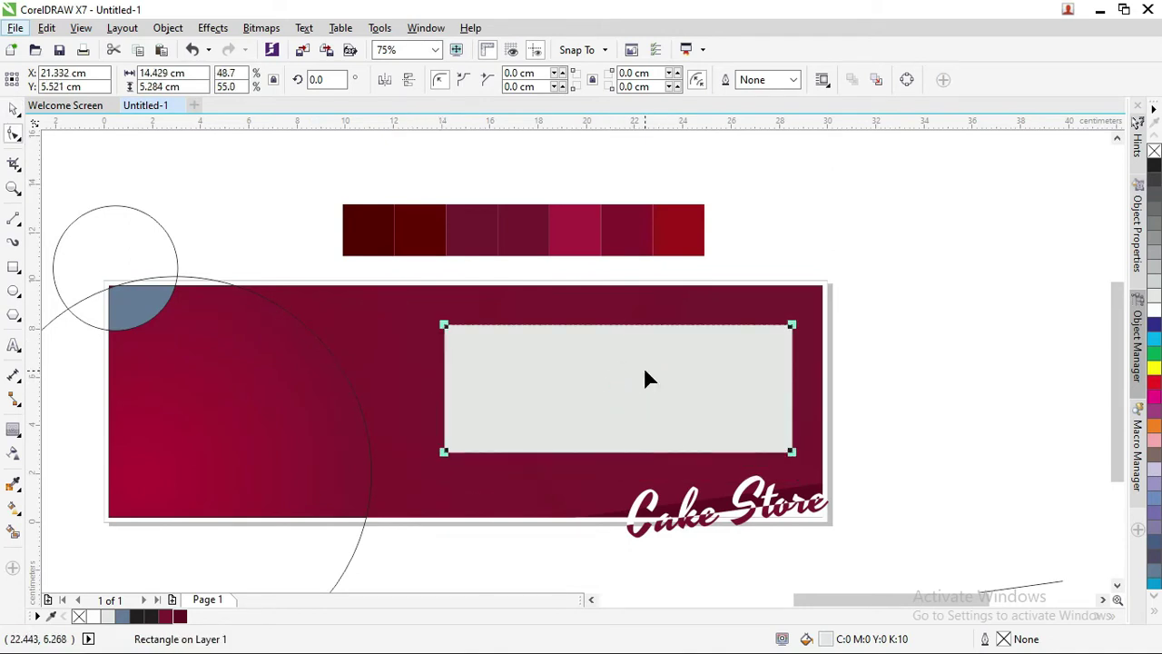
{"action": "left_click", "coordinate": [14, 109]}
{"action": "left_click", "coordinate": [301, 187]}
- Skew the light gray rectangle vertically so its left side drops, giving an overall height of about 6.4 cm
{"action": "left_click", "coordinate": [554, 382]}
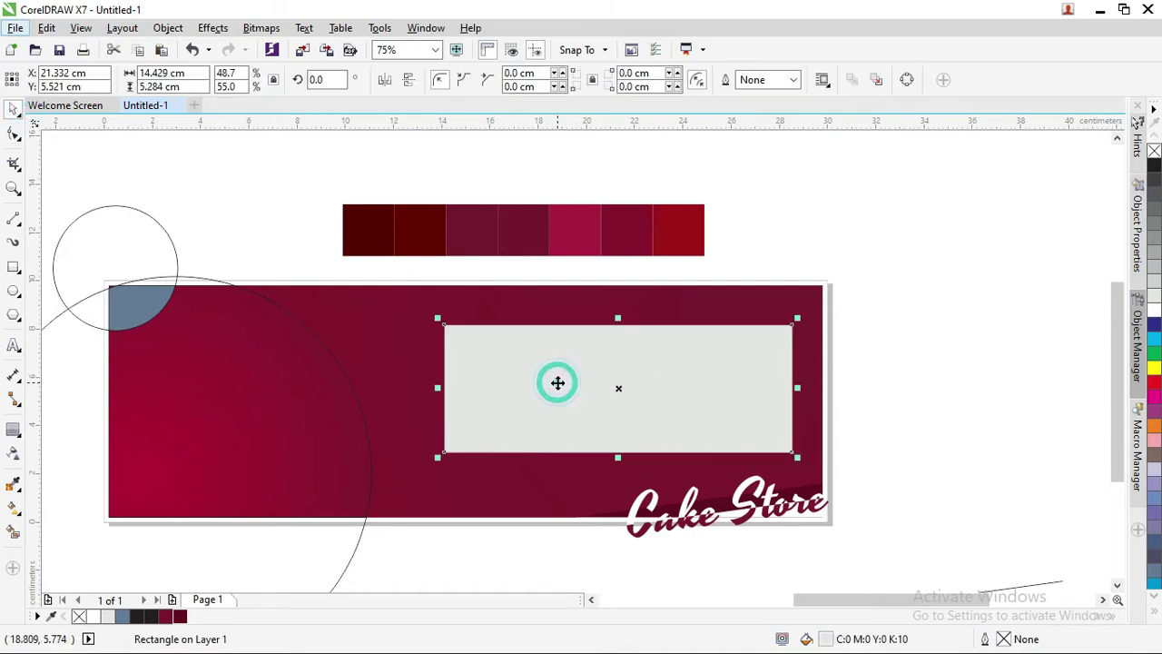
{"action": "left_click", "coordinate": [514, 358]}
{"action": "left_click_drag", "start_coordinate": [438, 389], "coordinate": [438, 410]}
- Round all corners of the skewed light gray panel to a radius of about 0.24 cm
{"action": "left_click", "coordinate": [14, 134]}
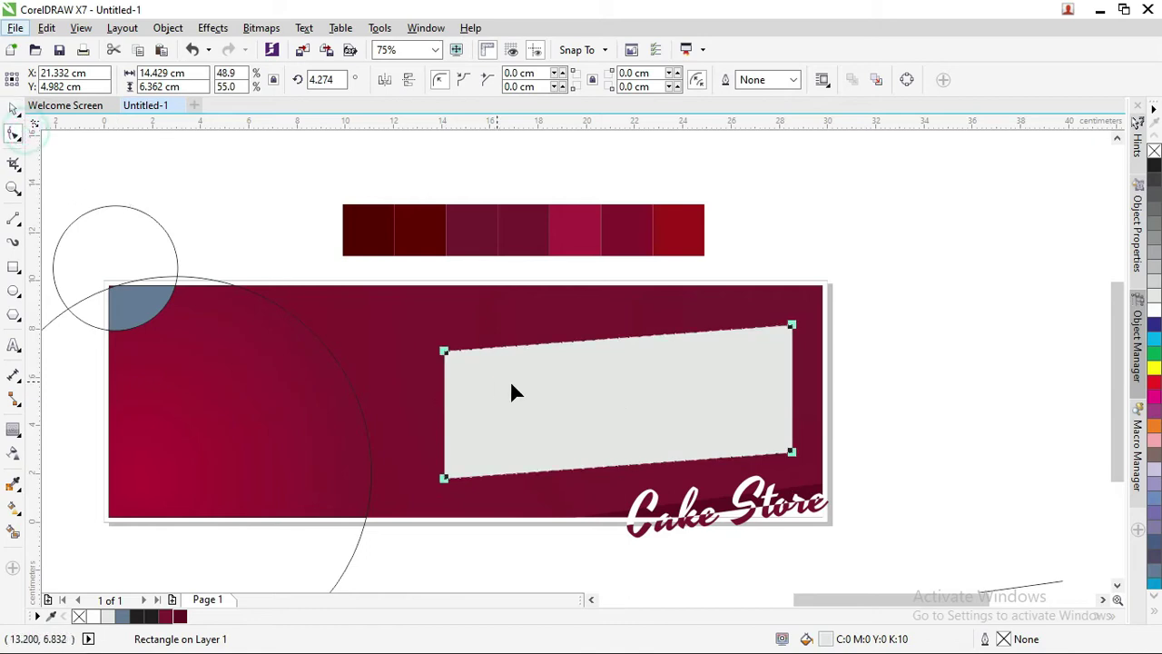
{"action": "left_click_drag", "start_coordinate": [449, 360], "coordinate": [451, 360]}
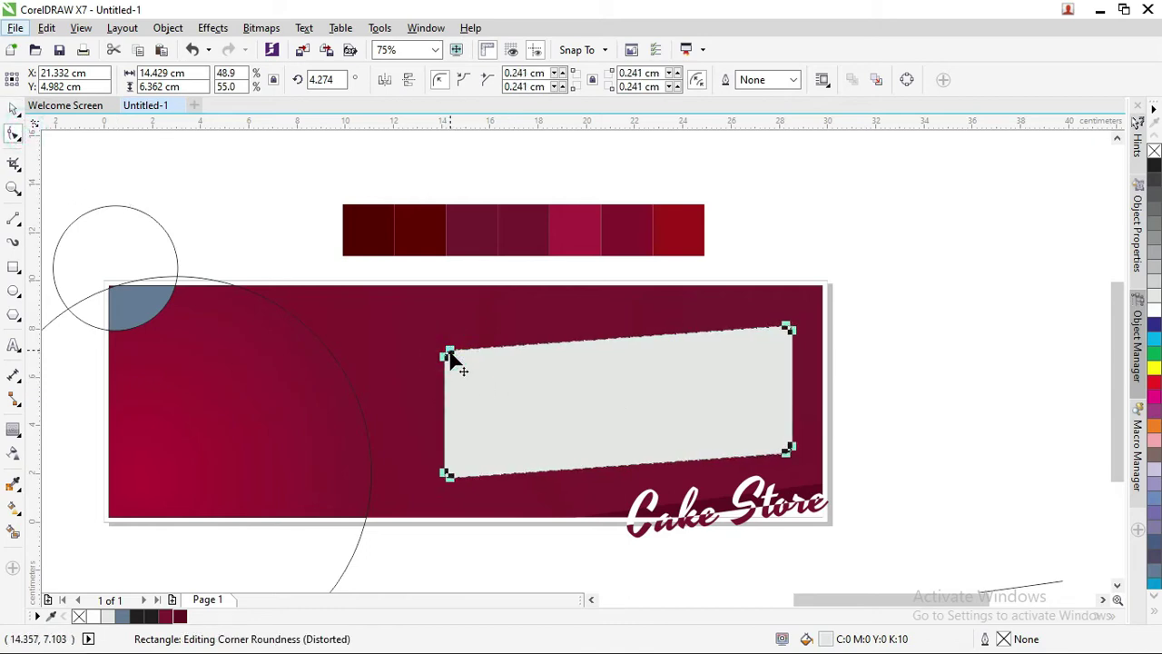
{"action": "left_click", "coordinate": [12, 110]}
{"action": "left_click", "coordinate": [266, 196]}
- Move the light gray panel up about 0.5 cm and skew it slightly further to about 6.5 cm overall height
{"action": "left_click", "coordinate": [651, 394]}
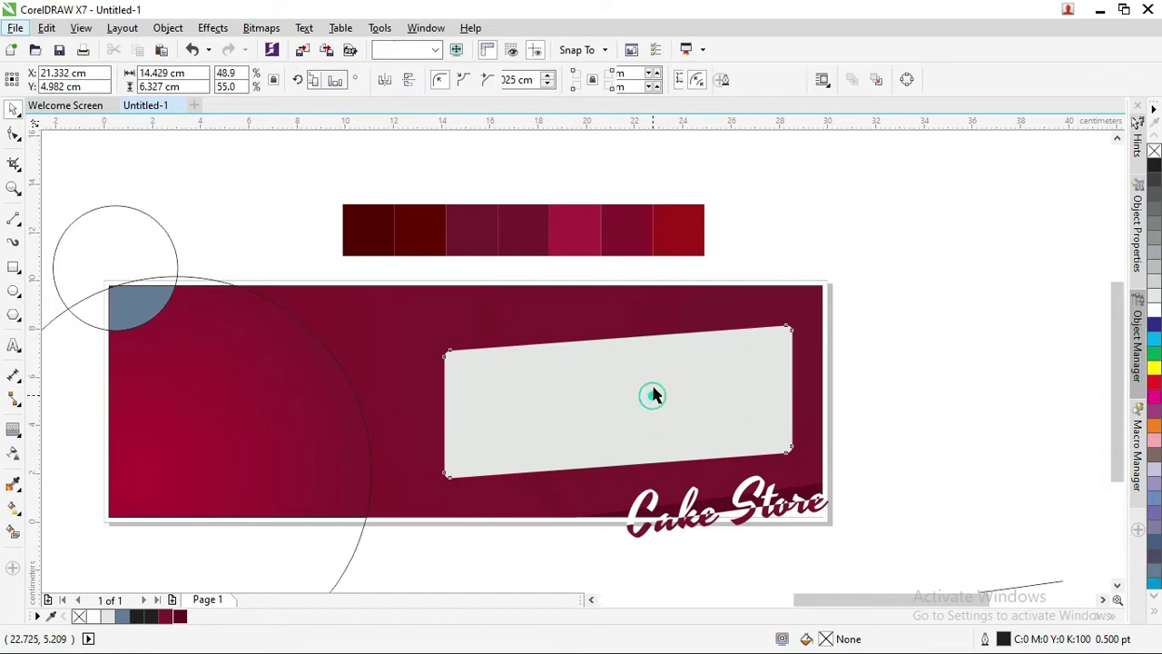
{"action": "left_click_drag", "start_coordinate": [651, 394], "coordinate": [685, 365]}
{"action": "left_click", "coordinate": [784, 228]}
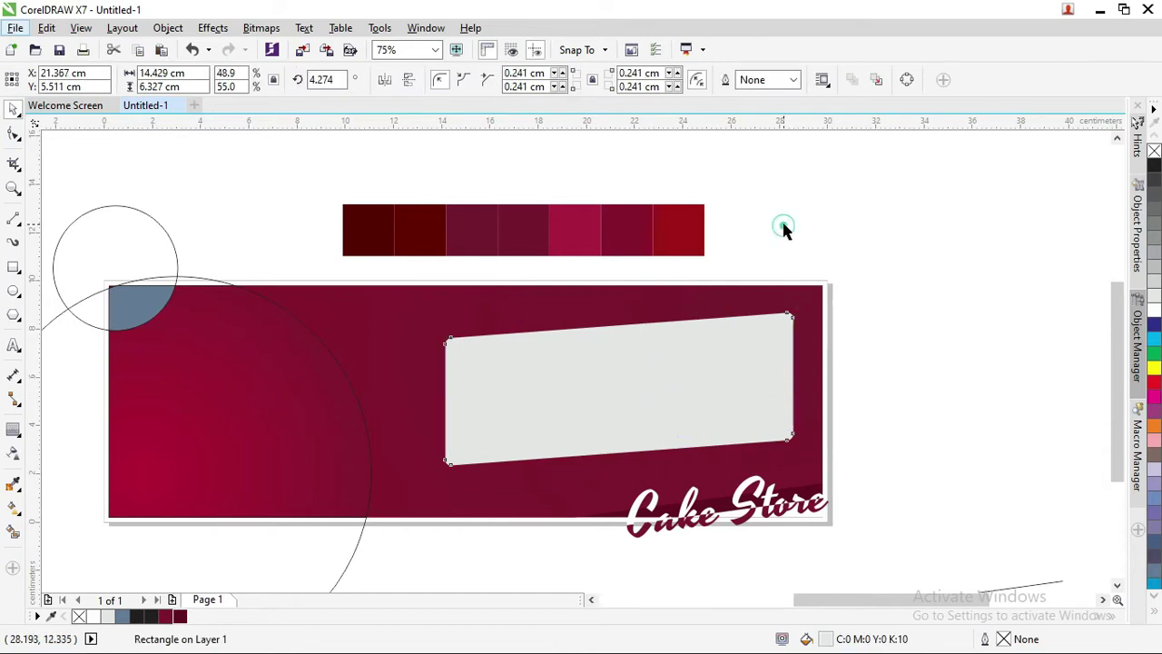
{"action": "left_click", "coordinate": [687, 332]}
{"action": "left_click", "coordinate": [526, 388]}
{"action": "mouse_move", "coordinate": [438, 388]}
{"action": "left_mouse_down"}
{"action": "mouse_move", "coordinate": [489, 396]}
{"action": "mouse_move", "coordinate": [438, 388]}
{"action": "left_mouse_up"}
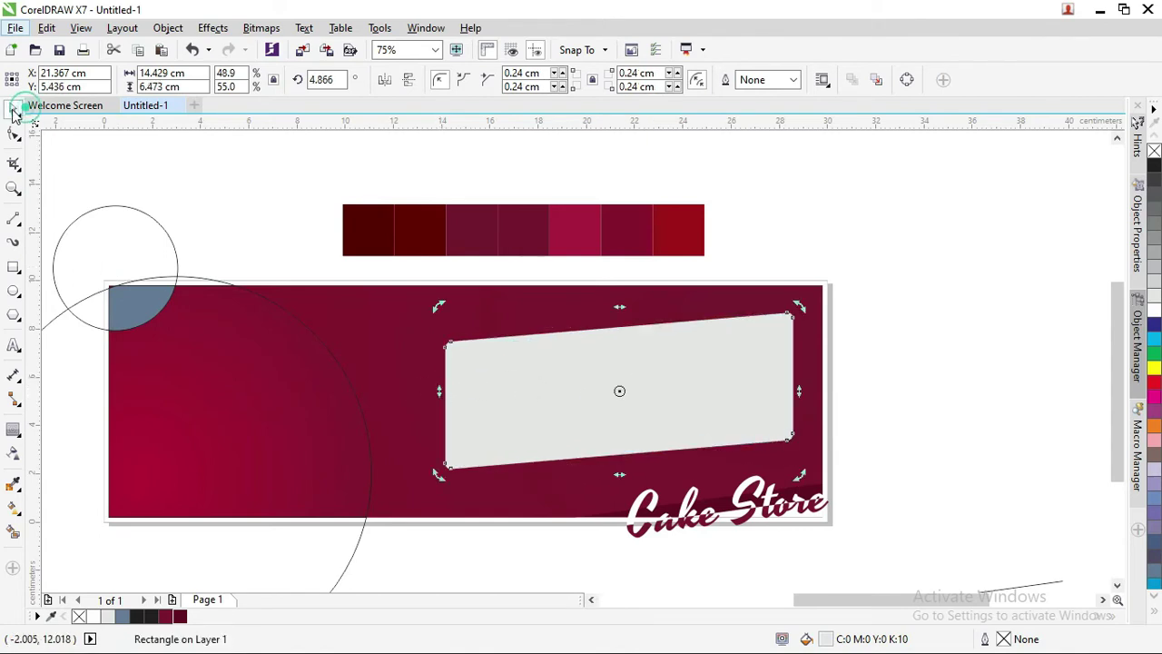
- Draw a vertical line about 9.6 cm long across the light gray panel and place two copies farther right
{"action": "left_click", "coordinate": [13, 219]}
{"action": "left_click", "coordinate": [545, 304]}
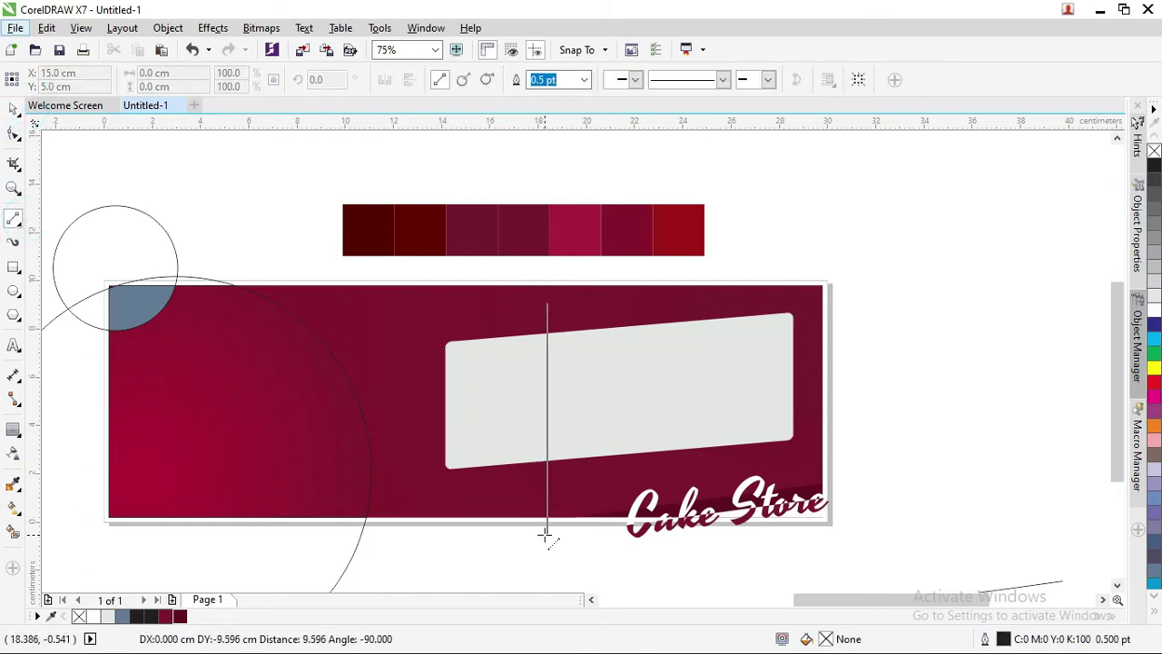
{"action": "left_click", "coordinate": [545, 535]}
{"action": "key", "text": "space"}
{"action": "key", "text": "Escape"}
{"action": "left_click", "coordinate": [547, 322]}
{"action": "left_click_drag", "start_coordinate": [548, 323], "coordinate": [750, 317]}
- Align the rightmost vertical line to the light gray panel's right edge and the leftmost line to its left edge
{"action": "left_click", "coordinate": [773, 326], "text": "shift"}
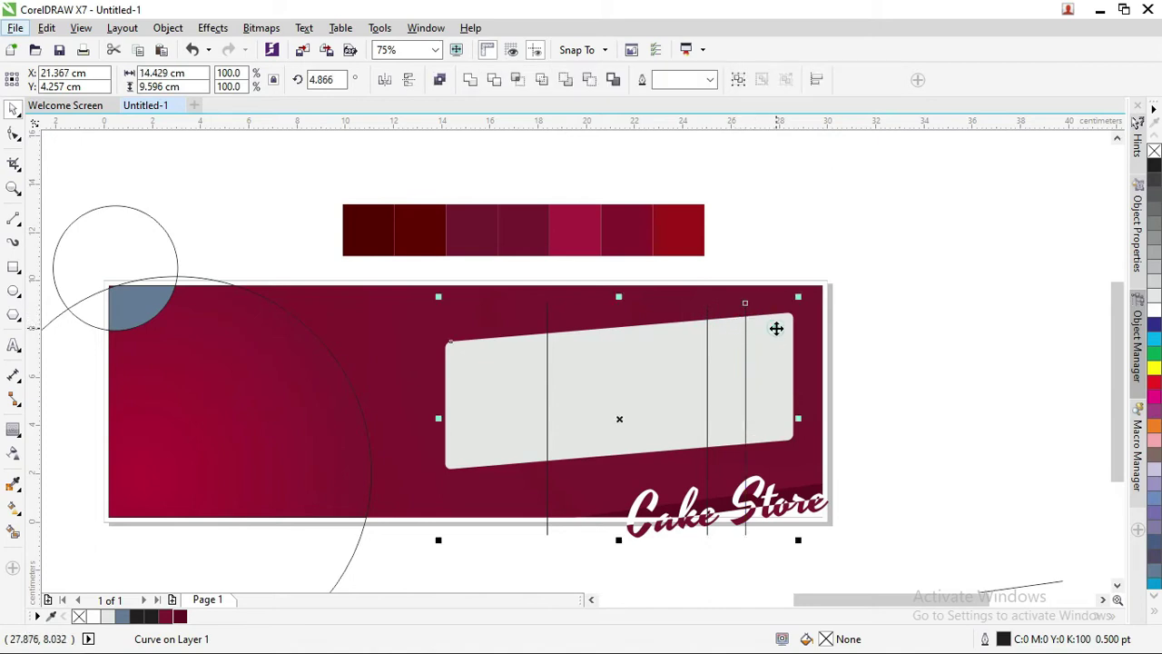
{"action": "key", "text": "r"}
{"action": "left_click", "coordinate": [786, 246]}
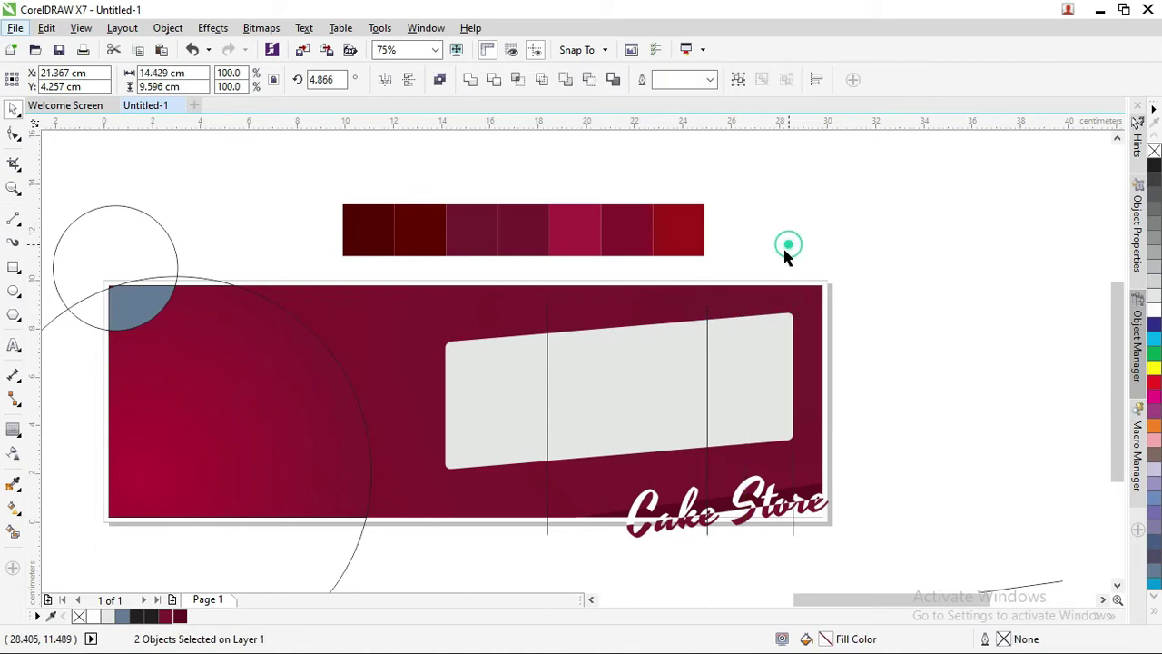
{"action": "left_click", "coordinate": [545, 315]}
{"action": "left_click", "coordinate": [580, 350], "text": "shift"}
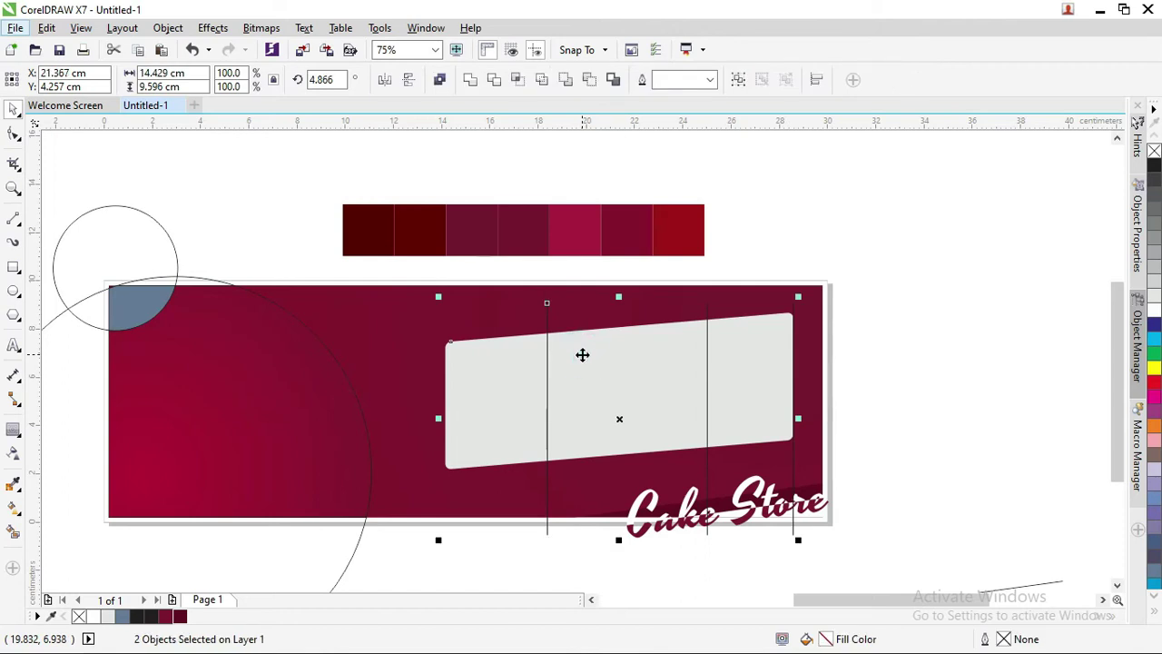
{"action": "key", "text": "l"}
{"action": "left_click", "coordinate": [758, 230]}
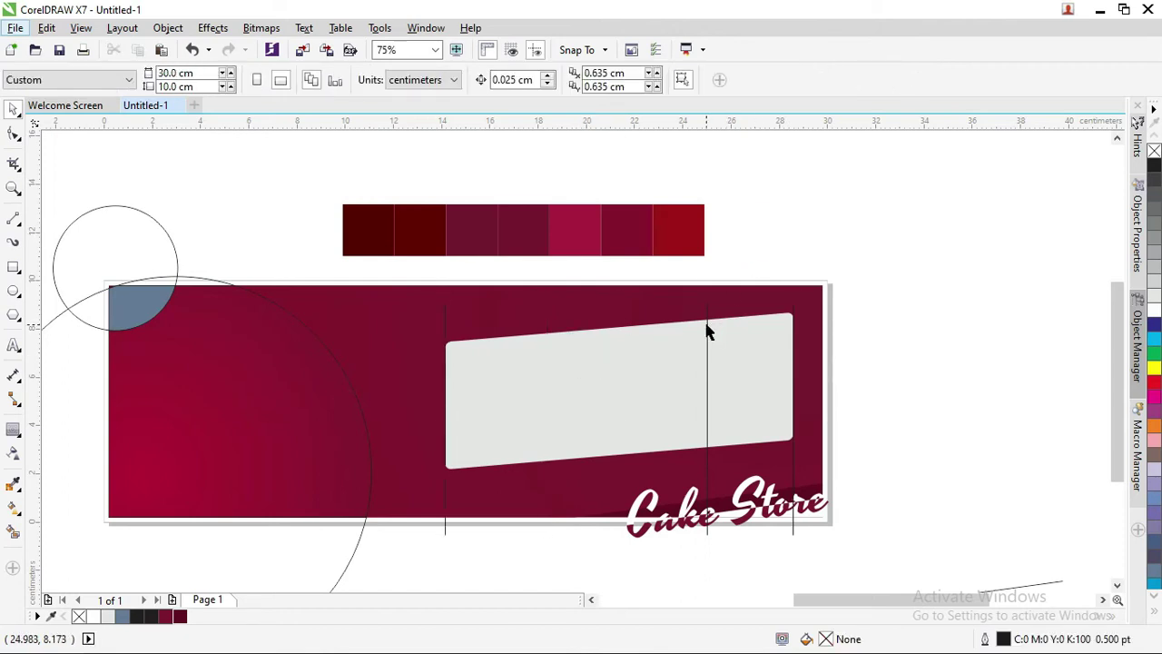
- Copy the vertical line inside the panel to the left, at X about 20.4 cm
{"action": "left_click", "coordinate": [707, 314]}
{"action": "left_click", "coordinate": [707, 315]}
{"action": "key", "text": "Escape"}
{"action": "left_click", "coordinate": [708, 314]}
{"action": "left_click_drag", "start_coordinate": [707, 314], "coordinate": [595, 314]}
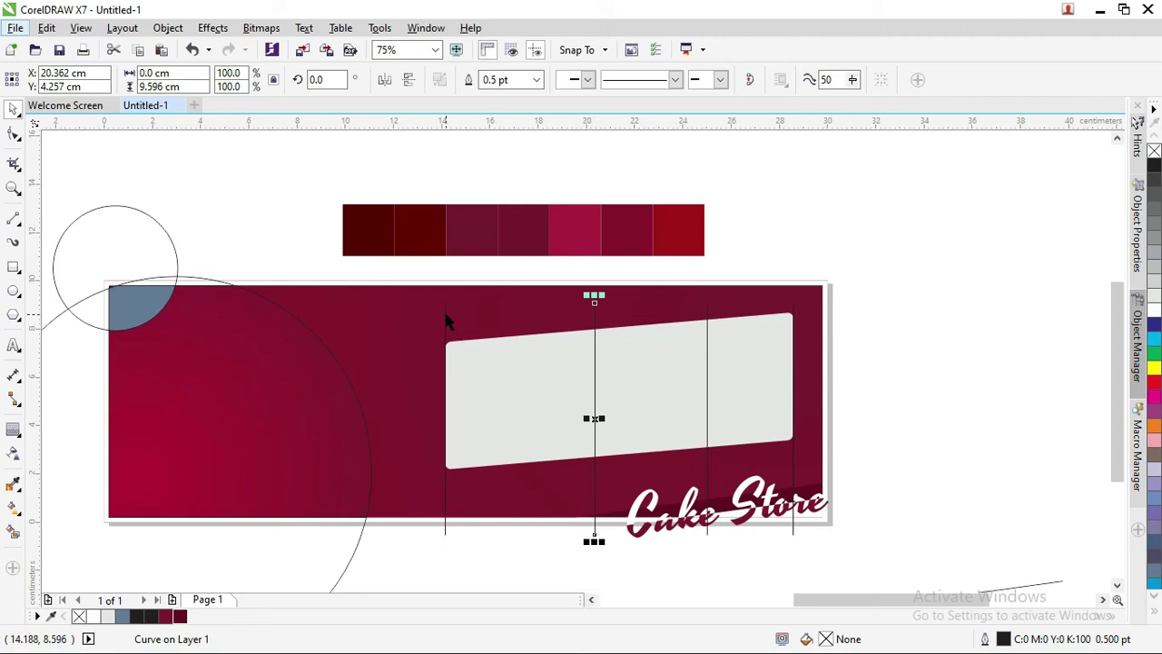
- Select the four vertical lines and distribute them evenly by their horizontal centers across the panel's width
{"action": "left_click", "coordinate": [444, 309]}
{"action": "left_click", "coordinate": [594, 316], "text": "shift"}
{"action": "left_click", "coordinate": [707, 318], "text": "shift"}
{"action": "left_click", "coordinate": [796, 314], "text": "shift"}
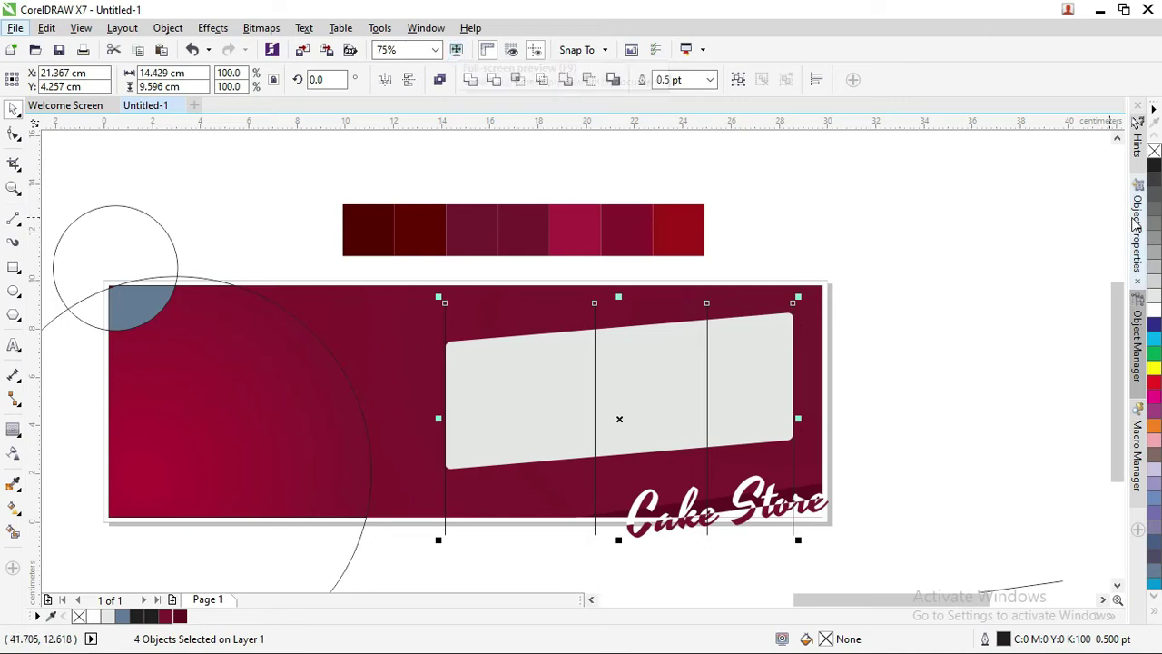
{"action": "left_click", "coordinate": [420, 30]}
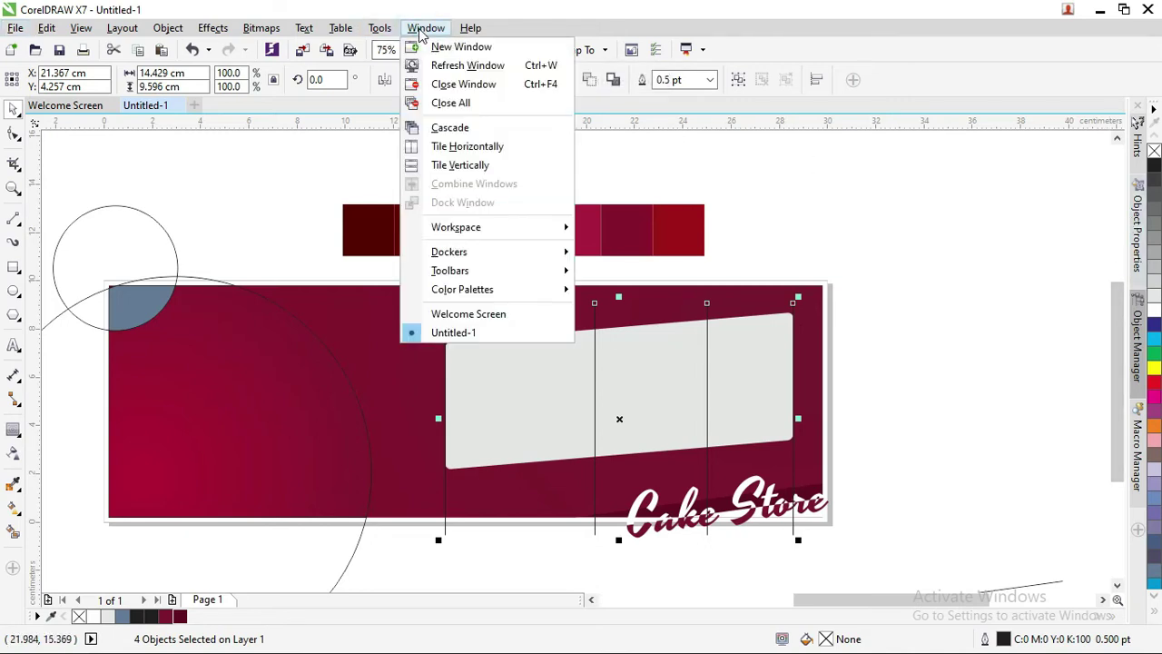
{"action": "left_click", "coordinate": [482, 251]}
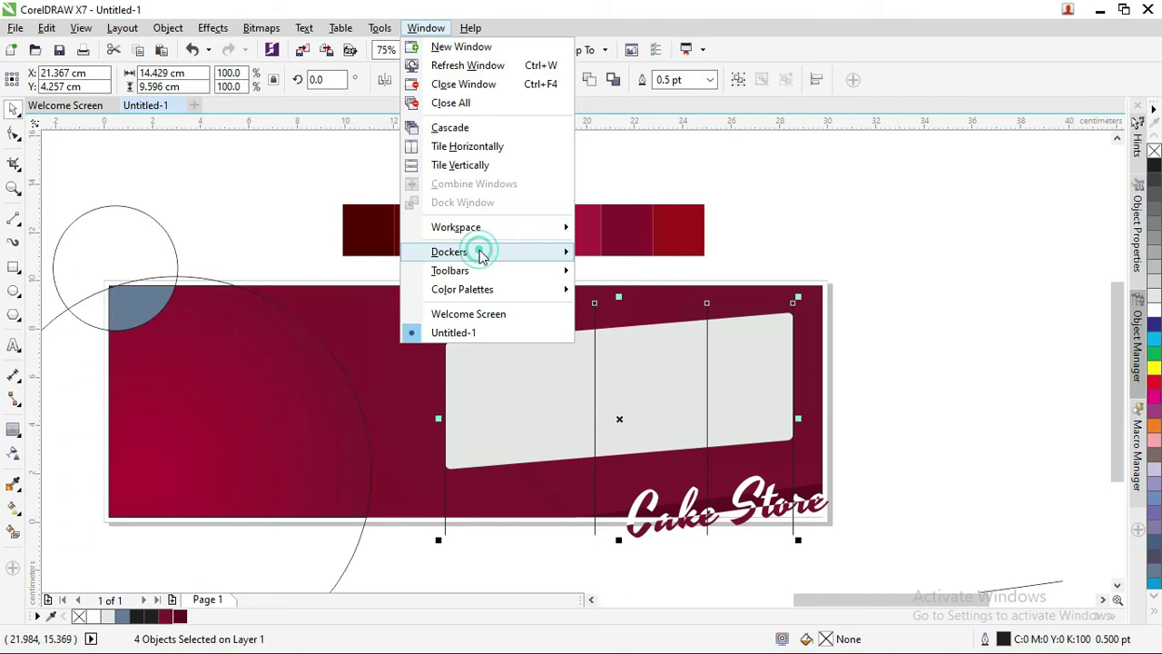
{"action": "left_click", "coordinate": [624, 245]}
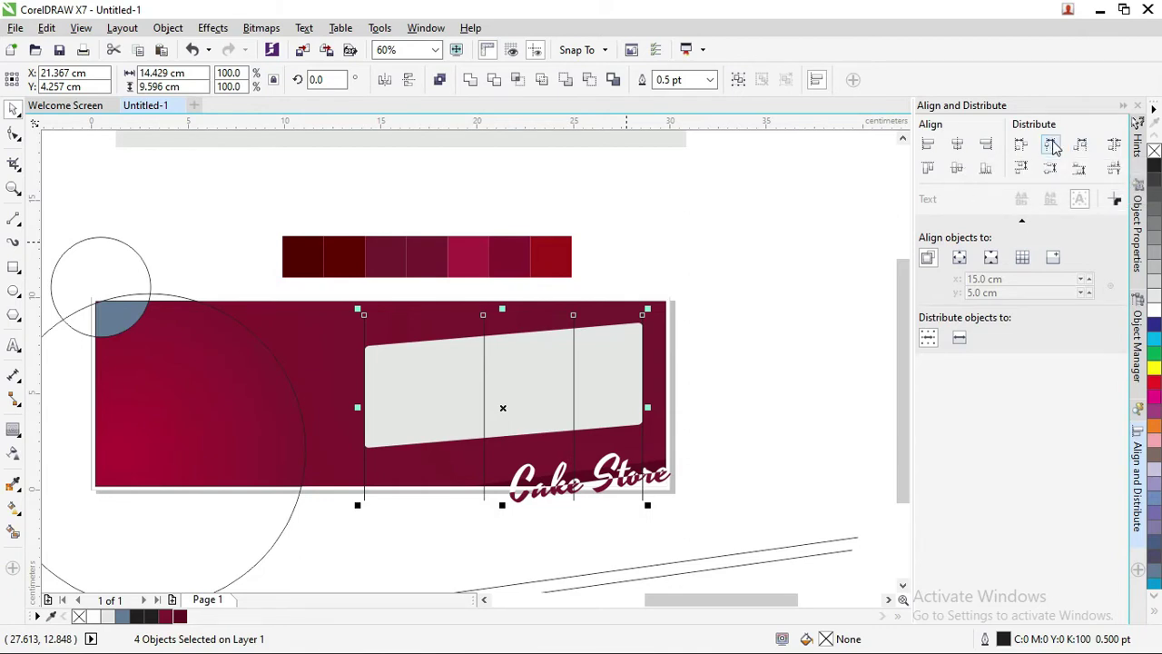
{"action": "left_click", "coordinate": [1051, 145]}
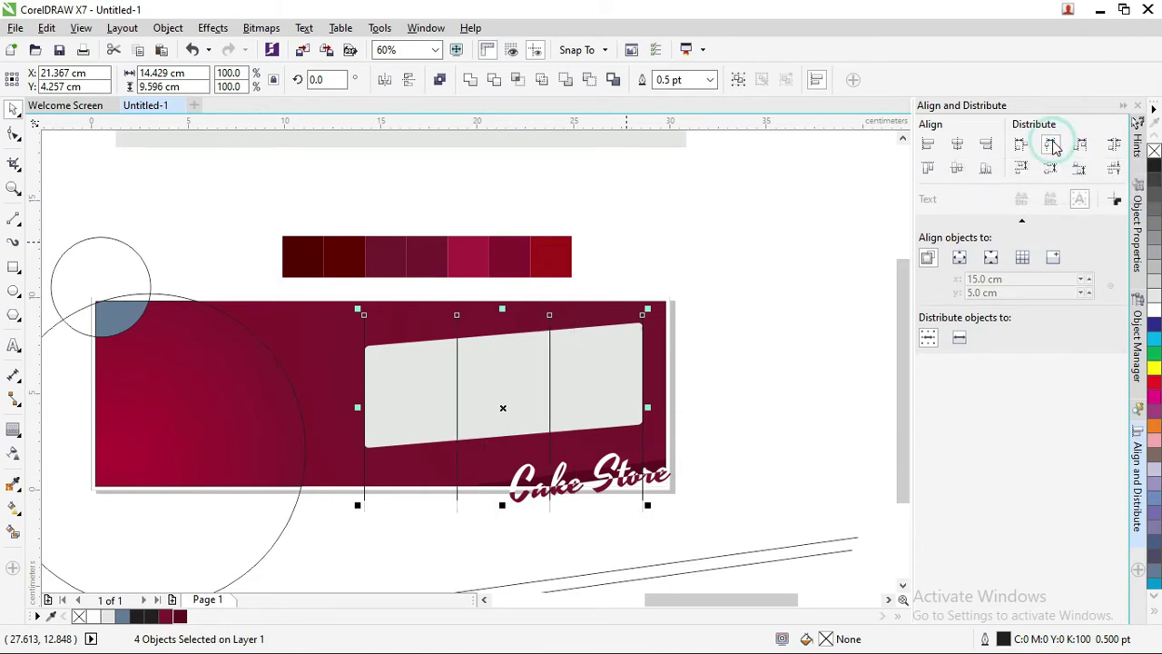
{"action": "left_click", "coordinate": [739, 288]}
- Add a one-step inside contour with a 0.133 cm offset to the light gray panel and break the contour group apart
{"action": "scroll", "coordinate": [614, 342], "scroll_direction": "up", "scroll_amount": 3}
{"action": "scroll", "coordinate": [584, 252], "scroll_direction": "down", "scroll_amount": 2}
{"action": "left_click", "coordinate": [597, 293]}
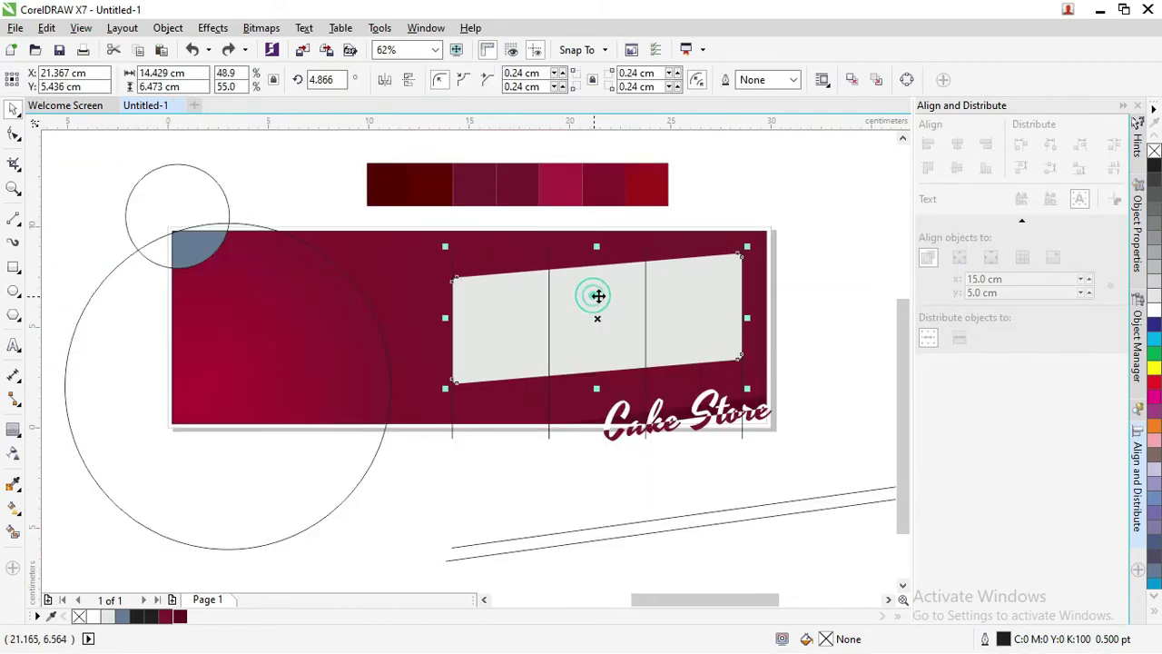
{"action": "scroll", "coordinate": [575, 306], "scroll_direction": "up", "scroll_amount": 2}
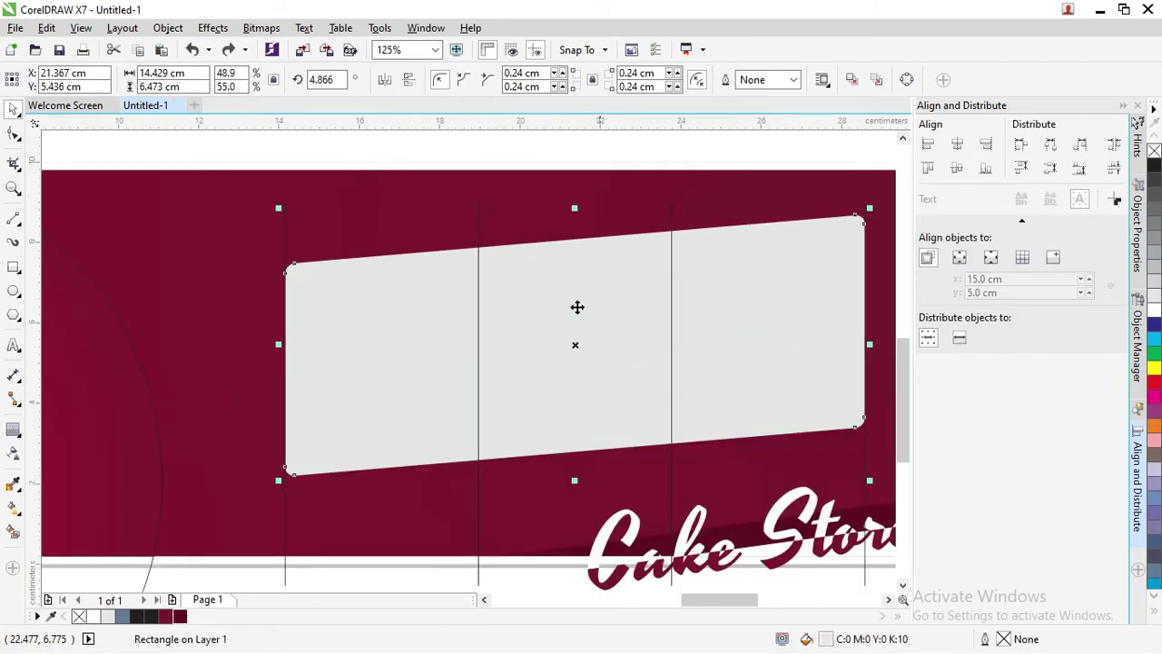
{"action": "left_click", "coordinate": [12, 431]}
{"action": "left_click_drag", "start_coordinate": [337, 273], "coordinate": [291, 335]}
{"action": "right_click", "coordinate": [341, 285]}
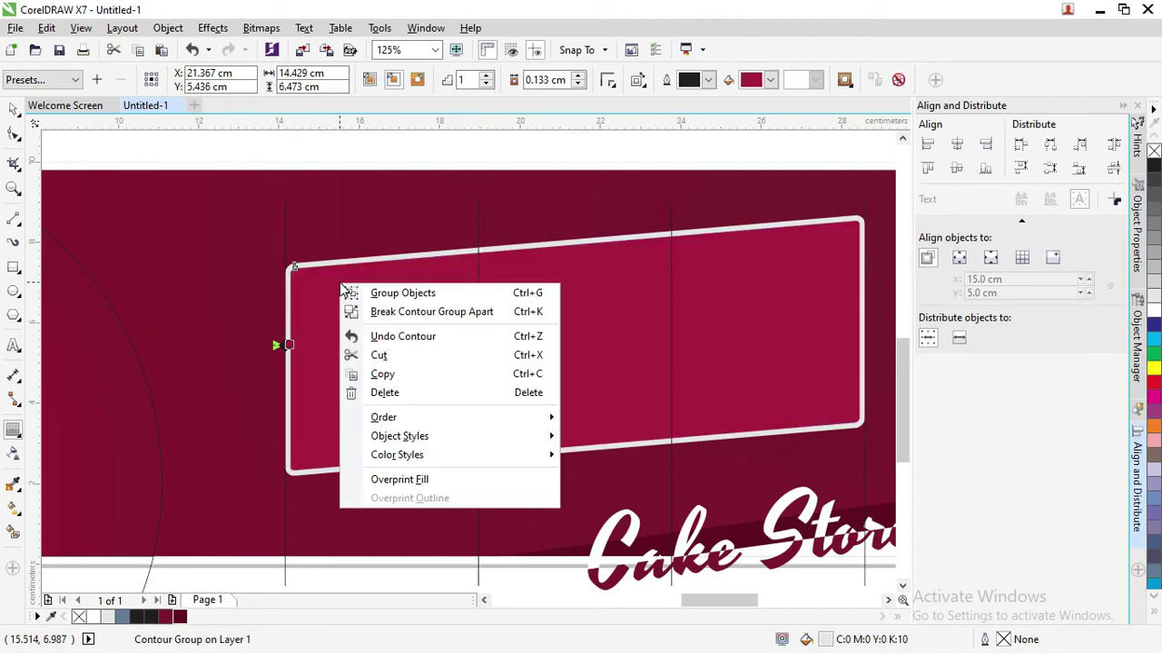
{"action": "left_click", "coordinate": [408, 312]}
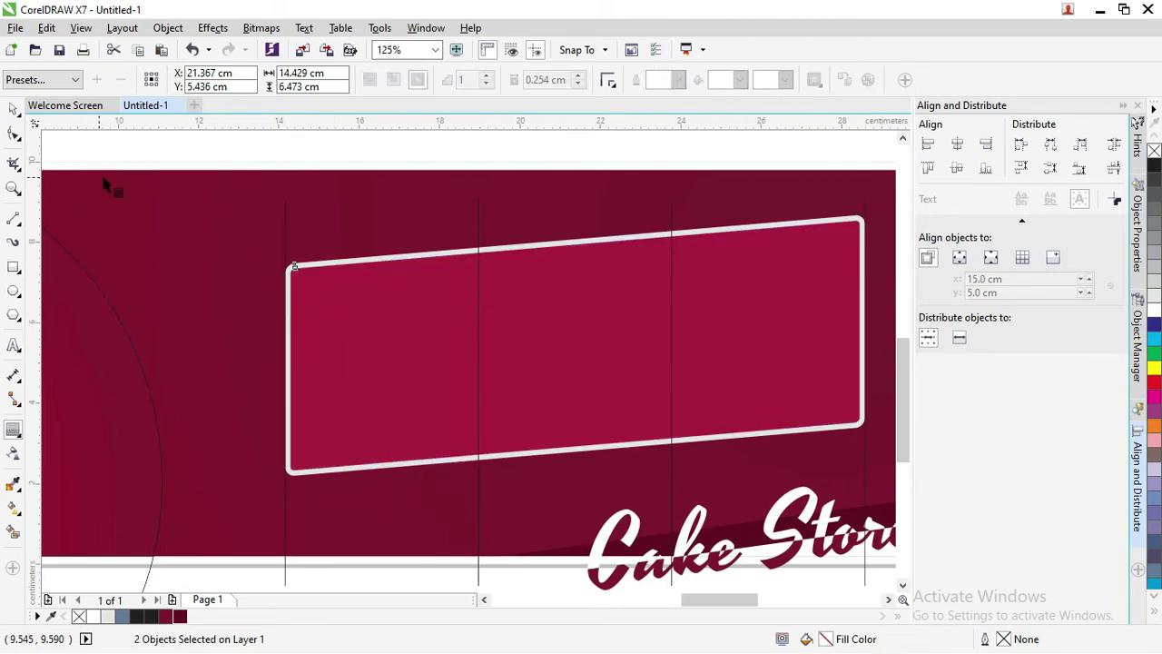
{"action": "left_click", "coordinate": [13, 109]}
{"action": "left_click", "coordinate": [186, 140]}
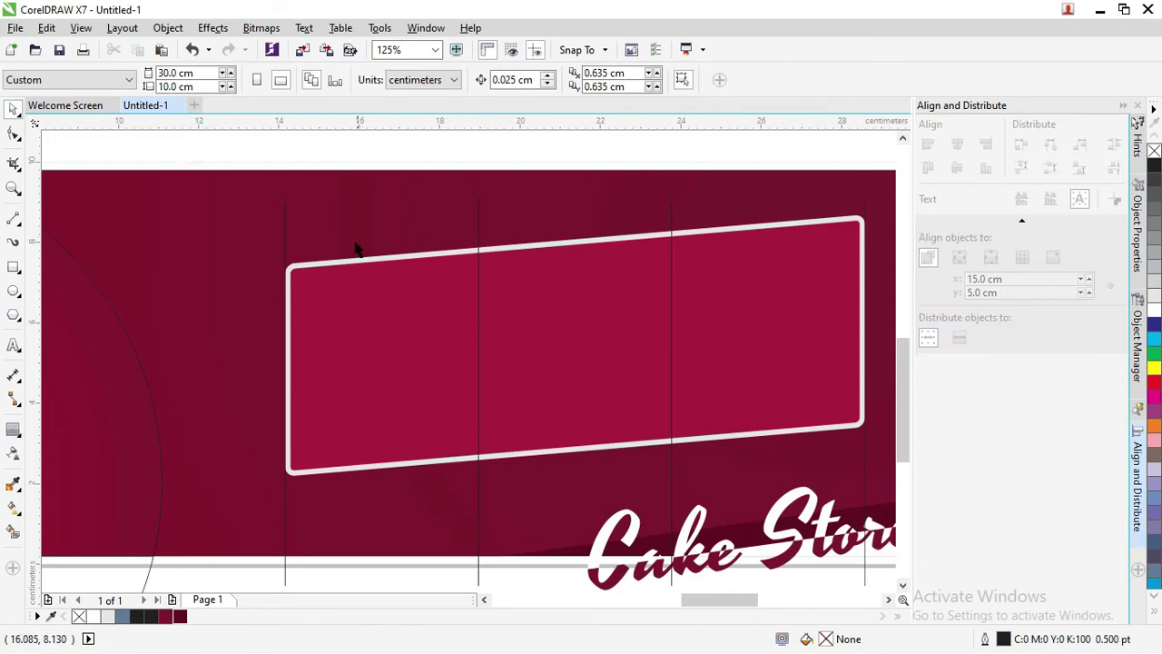
- Use Smart Fill to create three separate shapes from the inner panel's sections between the vertical lines
{"action": "left_click", "coordinate": [343, 312]}
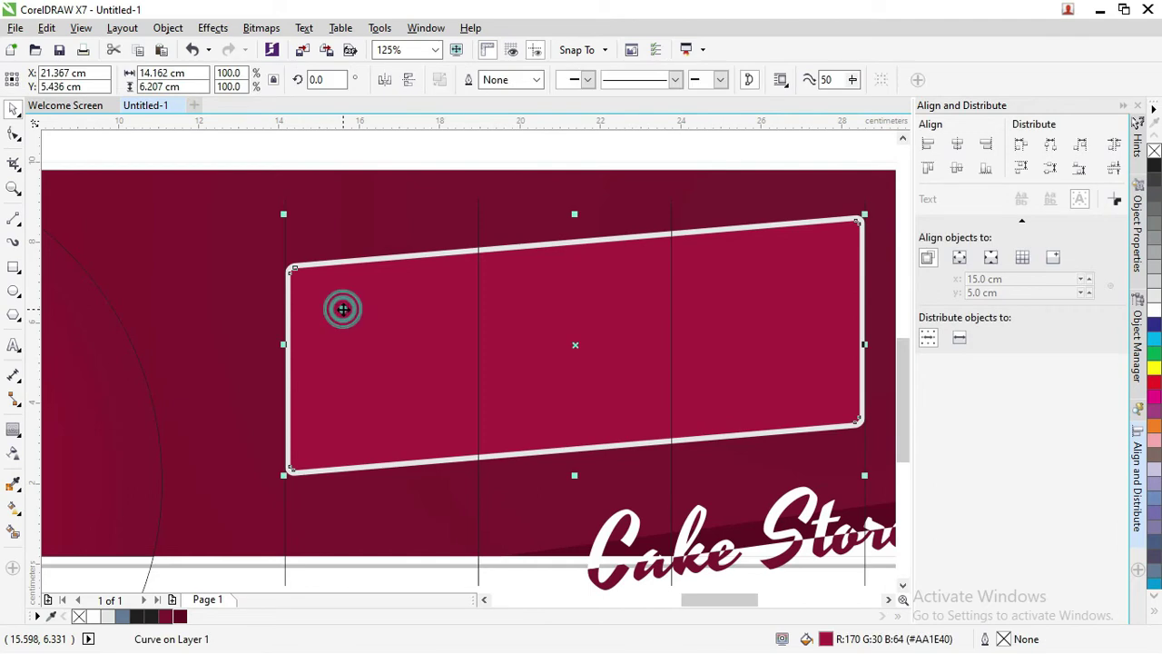
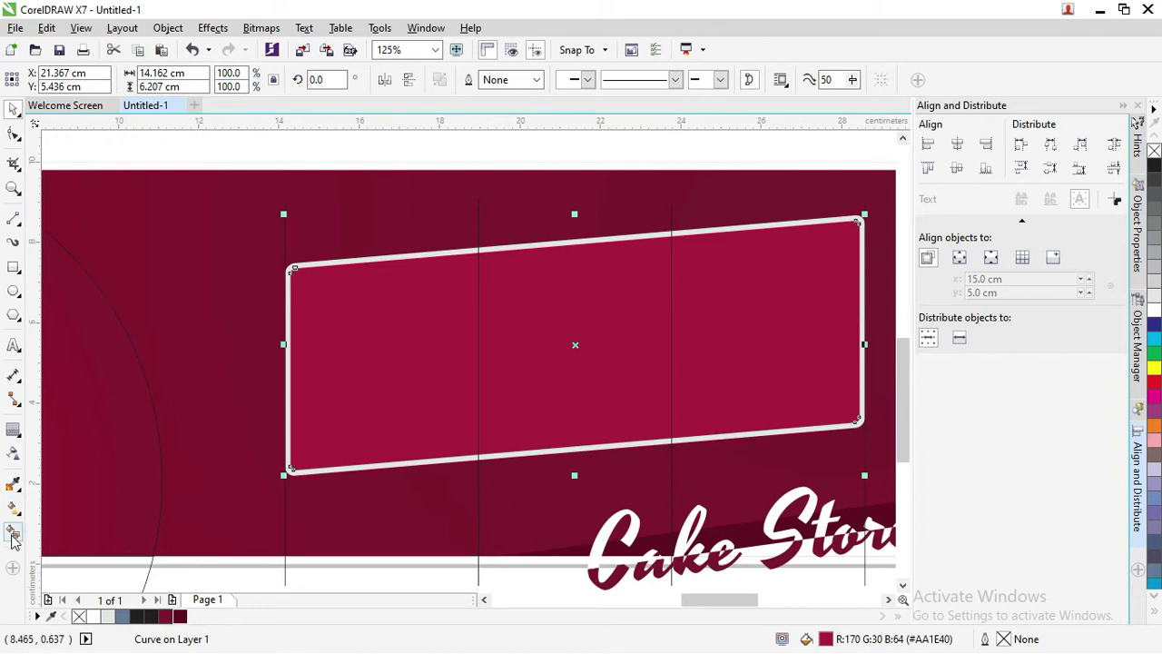
{"action": "left_click", "coordinate": [14, 534]}
{"action": "left_click", "coordinate": [435, 342]}
{"action": "left_click", "coordinate": [557, 330]}
{"action": "left_click", "coordinate": [717, 327]}
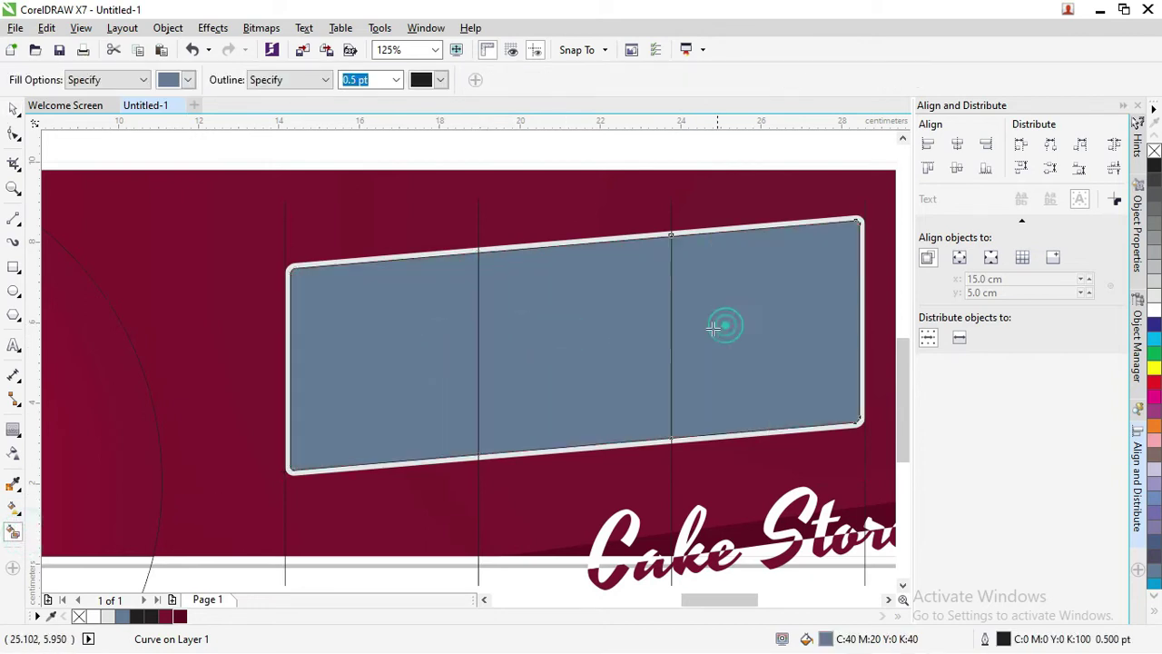
- Fill the three blue-gray panel sections with white and remove their outlines
{"action": "left_click", "coordinate": [14, 109]}
{"action": "left_click", "coordinate": [415, 312]}
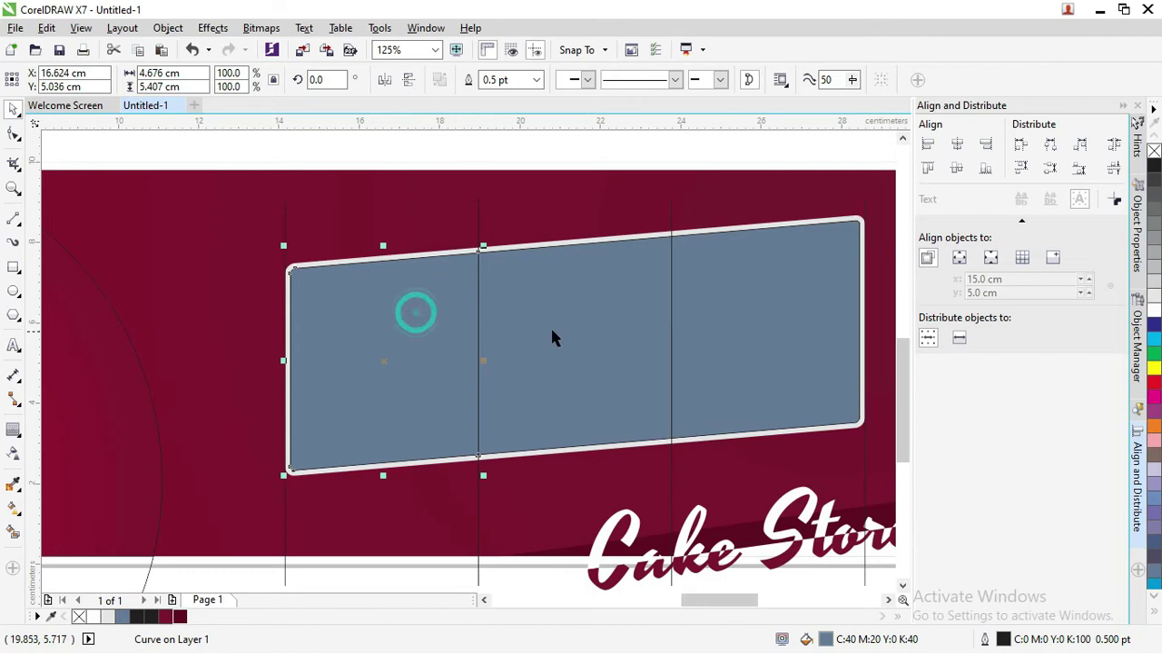
{"action": "left_click", "coordinate": [550, 330], "text": "shift"}
{"action": "left_click", "coordinate": [778, 303], "text": "shift"}
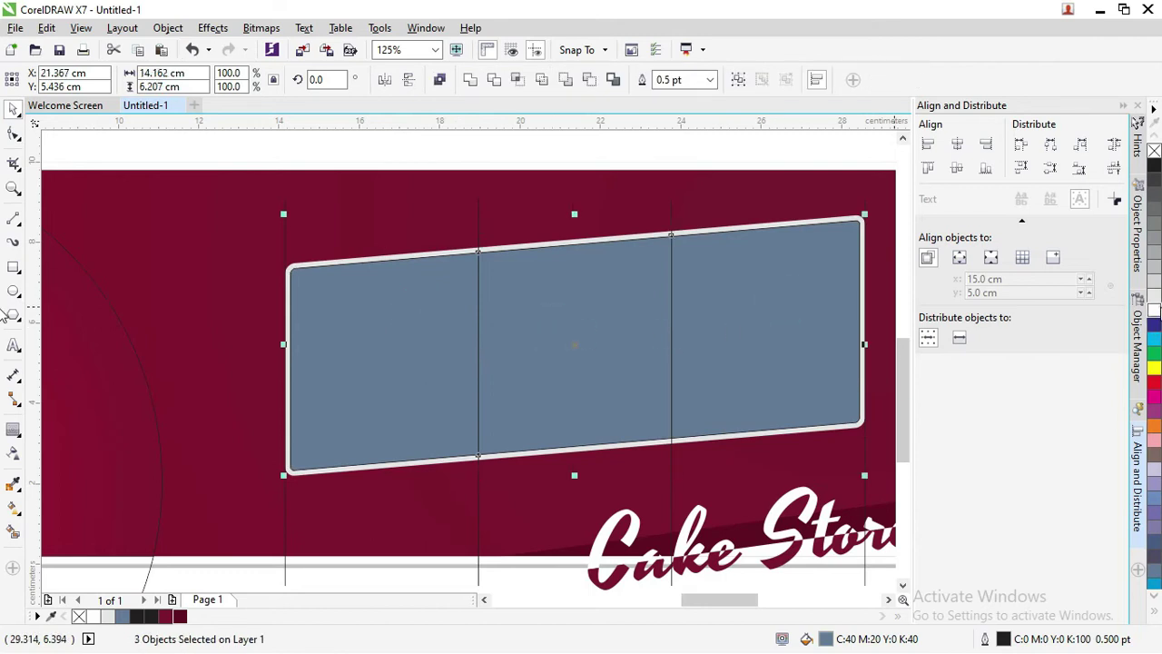
{"action": "left_click", "coordinate": [1153, 309]}
{"action": "left_click", "coordinate": [1154, 149]}
{"action": "left_click", "coordinate": [790, 147]}
- Apply the Small Glow drop shadow preset to the three white panel sections
{"action": "left_click", "coordinate": [778, 263]}
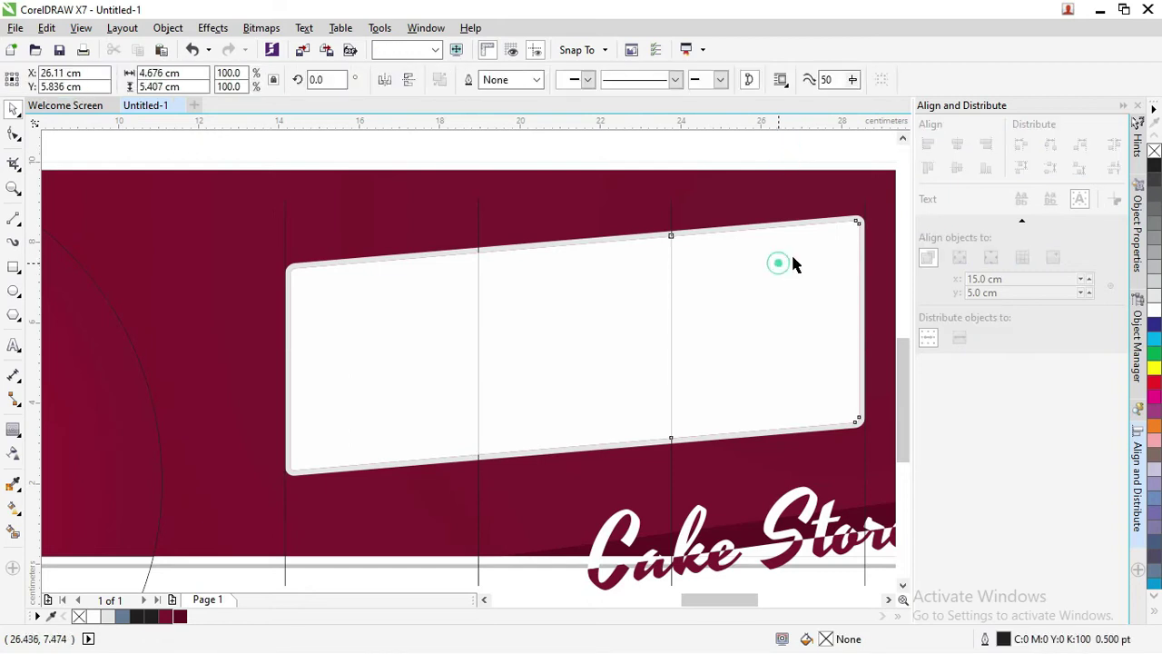
{"action": "left_click", "coordinate": [605, 293], "text": "shift"}
{"action": "left_click", "coordinate": [421, 309], "text": "shift"}
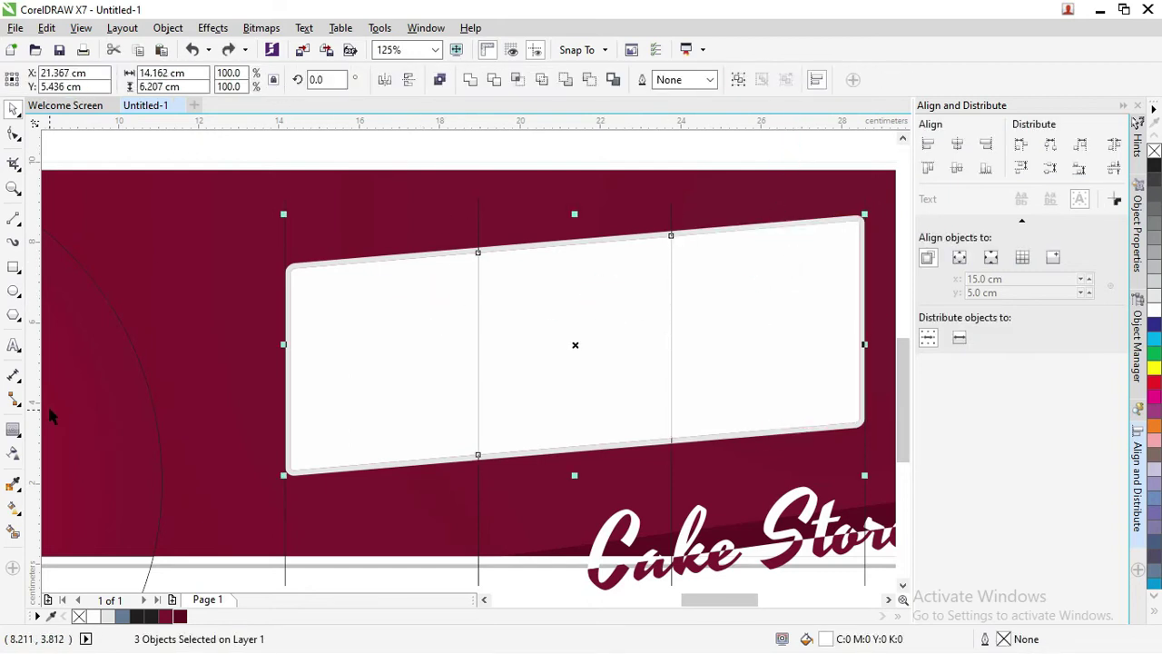
{"action": "left_click", "coordinate": [20, 429]}
{"action": "left_click", "coordinate": [55, 433]}
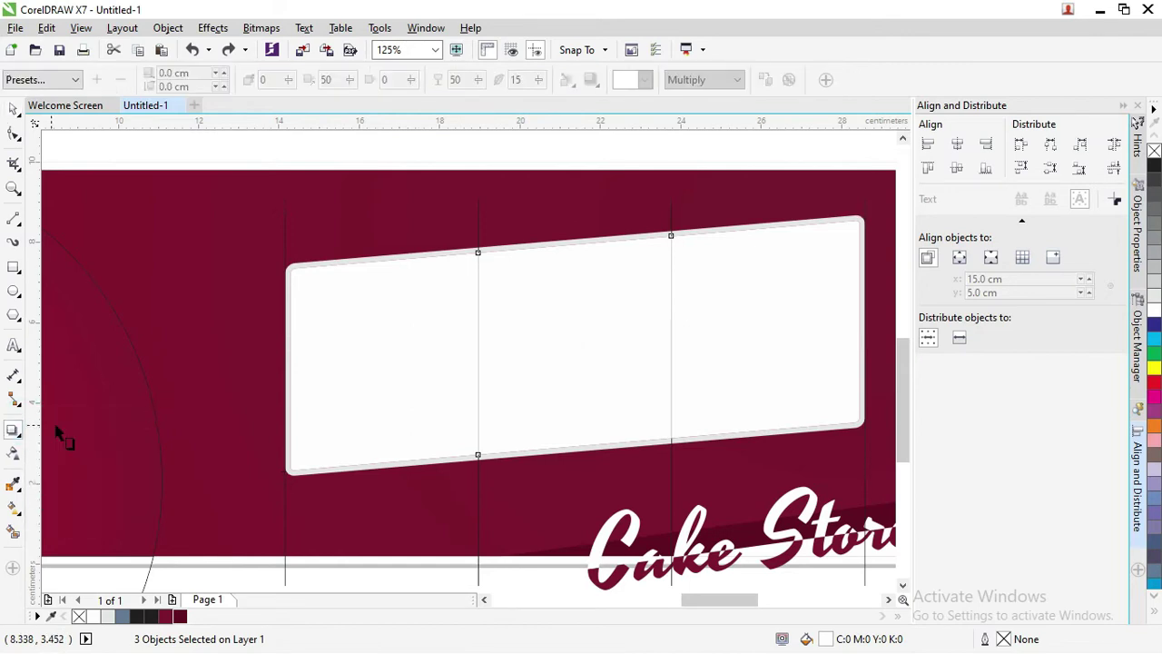
{"action": "left_click", "coordinate": [54, 81]}
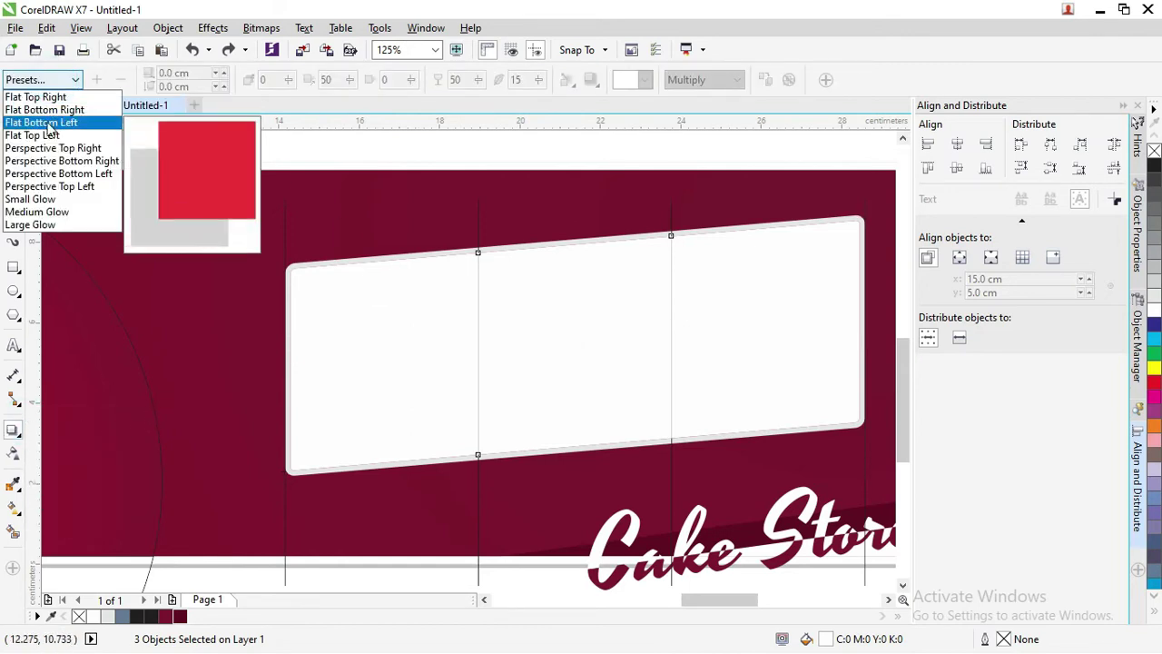
{"action": "left_click", "coordinate": [54, 198]}
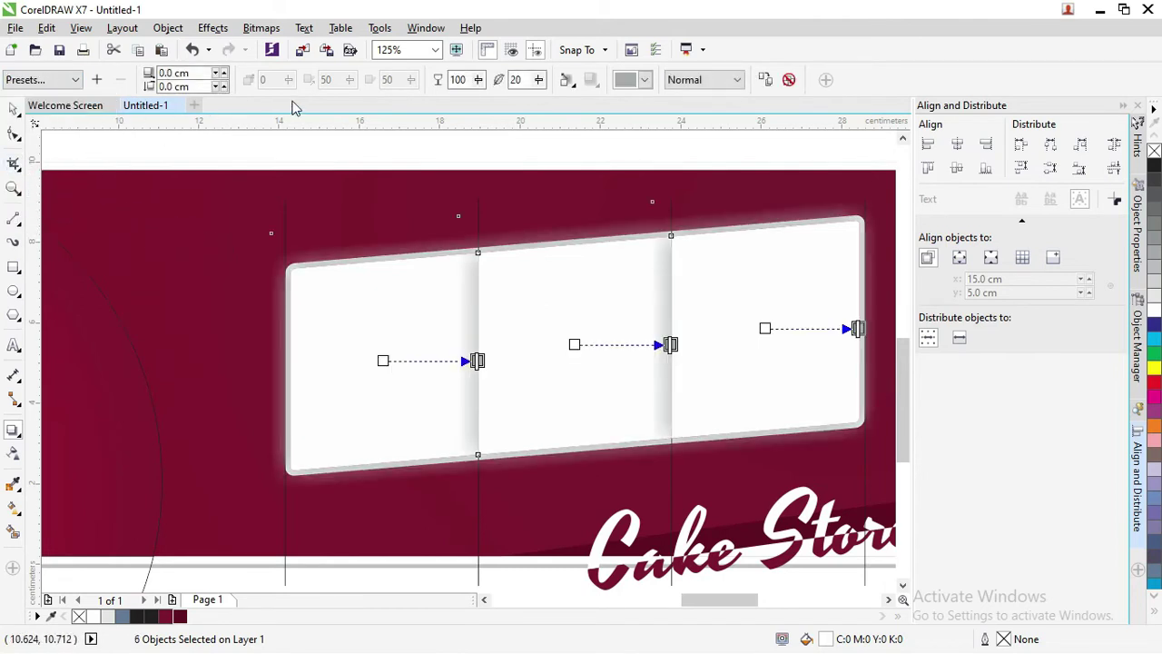
- Set the merge mode of the three sections' shadows to Multiply and their color to dark gray
{"action": "left_click", "coordinate": [644, 79]}
{"action": "left_click", "coordinate": [706, 79]}
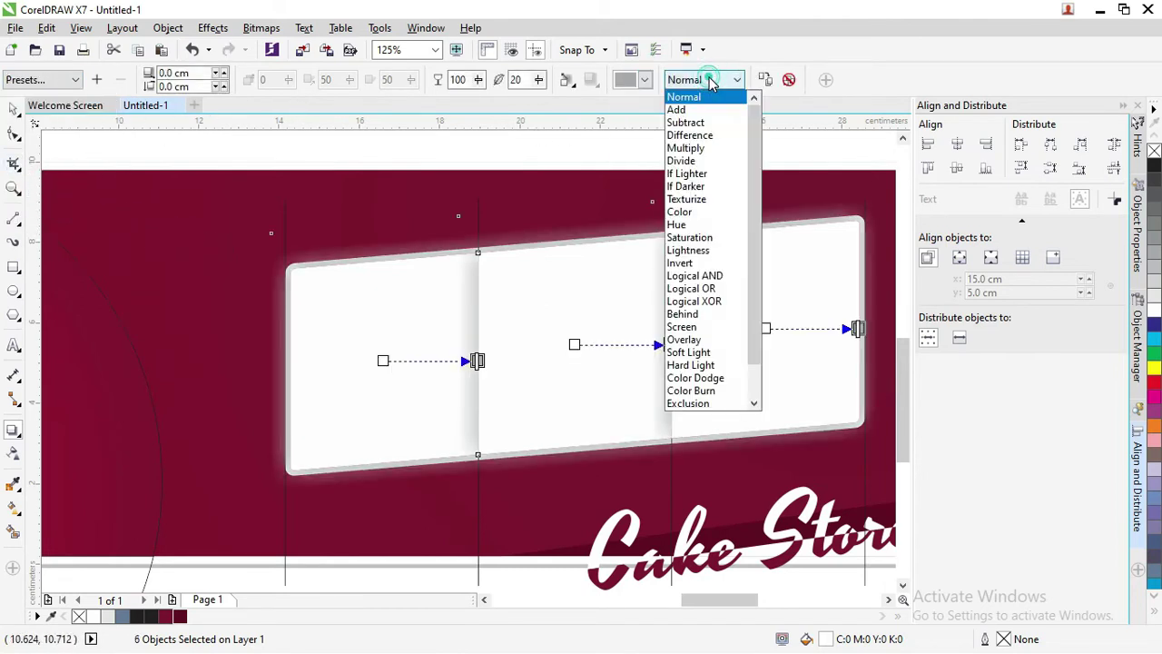
{"action": "left_click", "coordinate": [697, 148]}
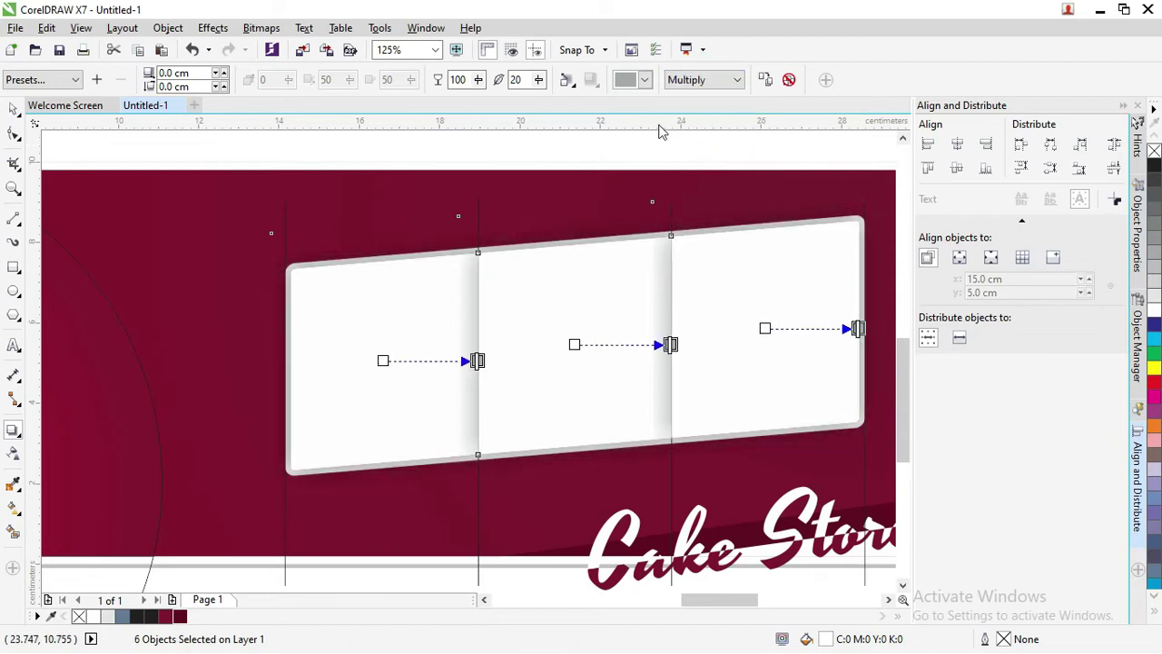
{"action": "left_click", "coordinate": [646, 80]}
{"action": "left_click_drag", "start_coordinate": [707, 123], "coordinate": [706, 102]}
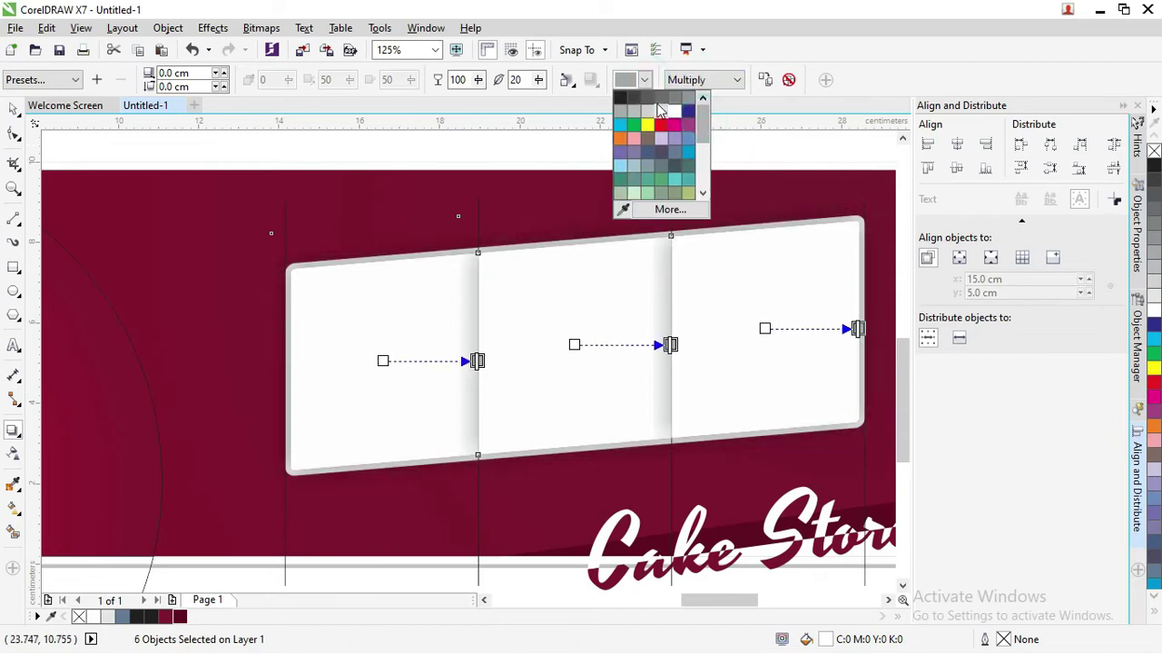
{"action": "left_click", "coordinate": [633, 98]}
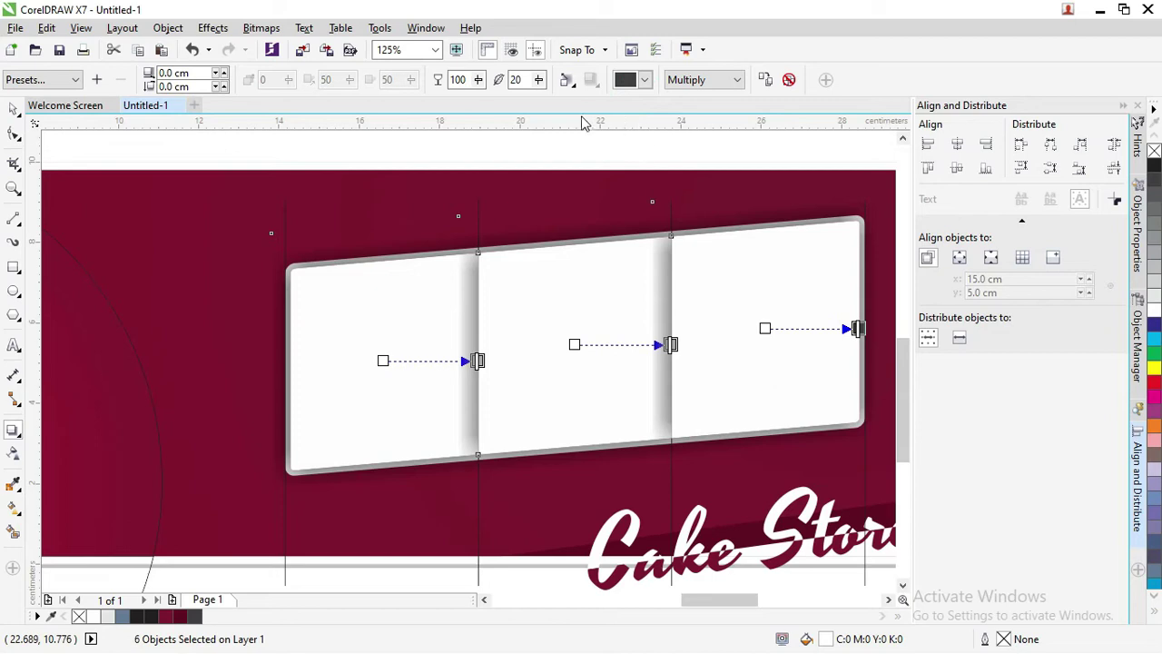
{"action": "left_click", "coordinate": [14, 109]}
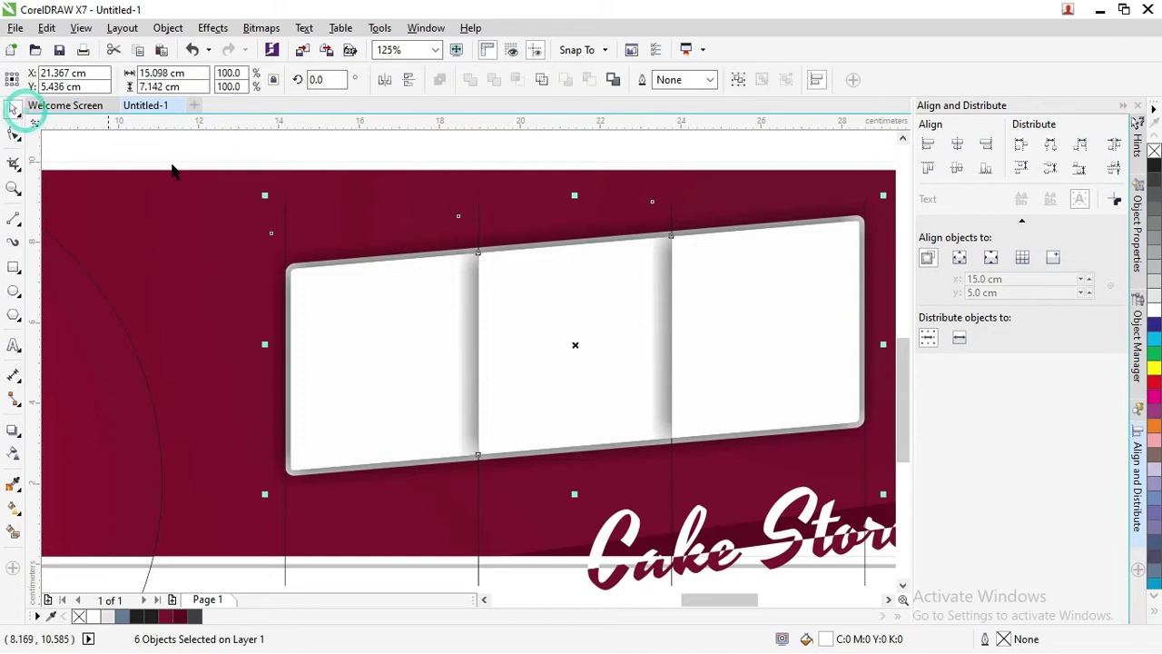
{"action": "left_click", "coordinate": [386, 156]}
- Try moving the middle white section about 1.2 cm to the left and undo the move
{"action": "scroll", "coordinate": [519, 252], "scroll_direction": "down", "scroll_amount": 2}
{"action": "scroll", "coordinate": [520, 252], "scroll_direction": "up", "scroll_amount": 2}
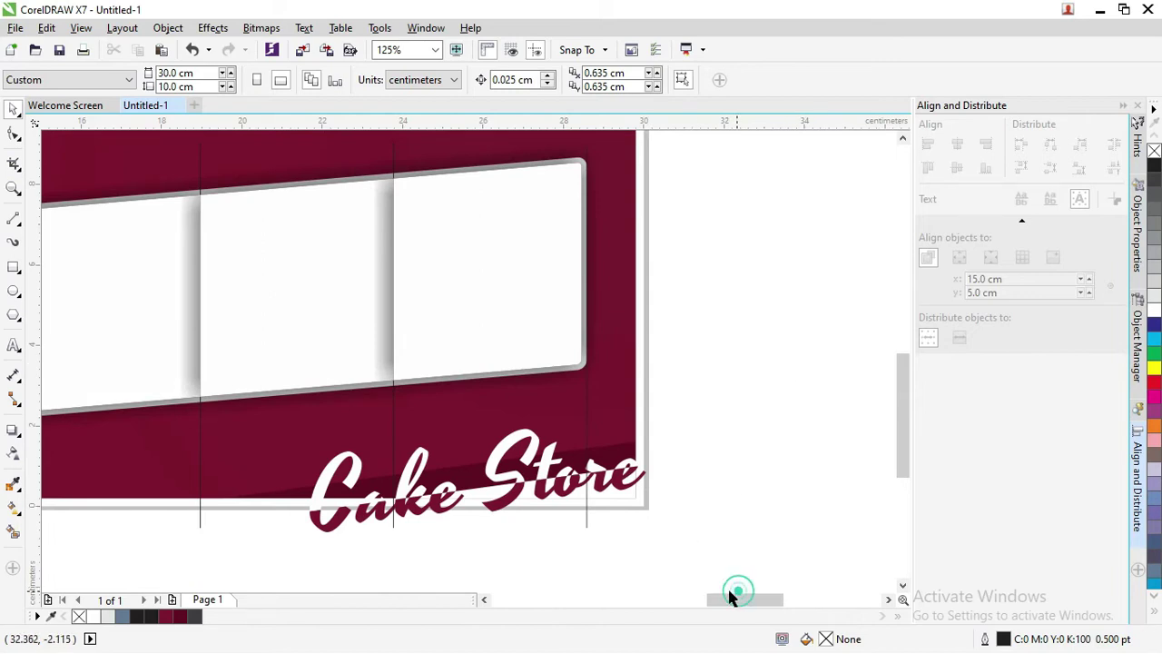
{"action": "scroll", "coordinate": [732, 595], "scroll_direction": "down", "scroll_amount": 2}
{"action": "left_click_drag", "start_coordinate": [731, 595], "coordinate": [717, 597]}
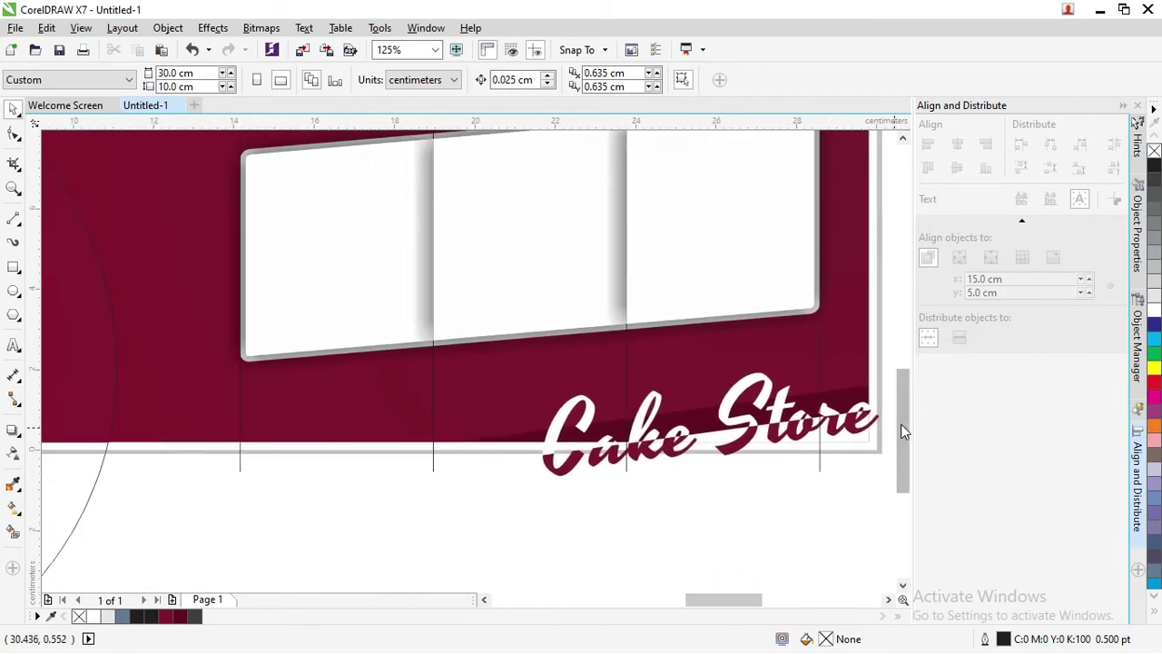
{"action": "left_click_drag", "start_coordinate": [901, 424], "coordinate": [903, 398]}
{"action": "left_click_drag", "start_coordinate": [601, 259], "coordinate": [556, 264]}
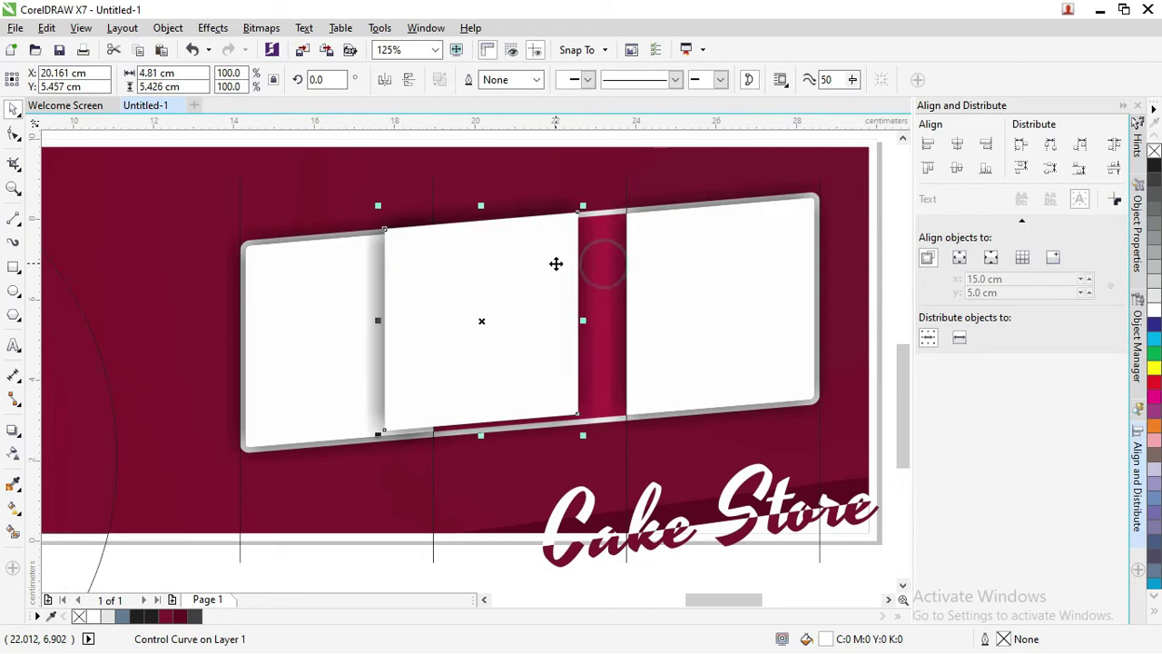
{"action": "key", "text": "ctrl+z"}
- Give the right white panel section a white outline 4.0 pt wide
{"action": "left_click", "coordinate": [361, 282]}
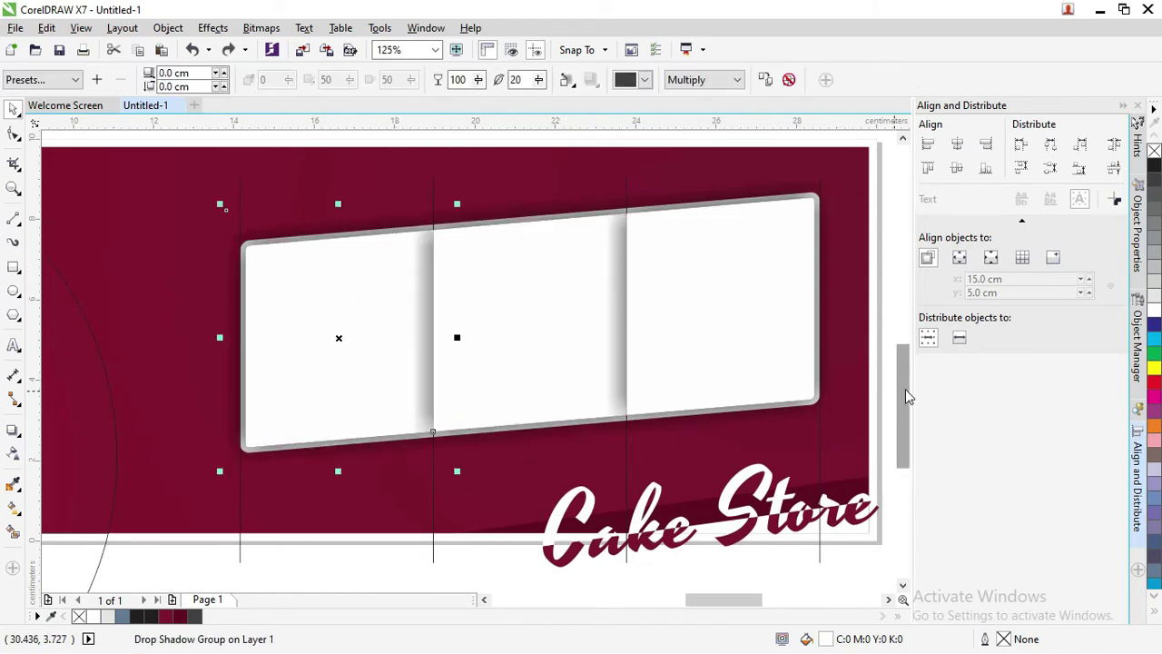
{"action": "left_click_drag", "start_coordinate": [905, 389], "coordinate": [905, 370]}
{"action": "left_click", "coordinate": [735, 317]}
{"action": "scroll", "coordinate": [666, 299], "scroll_direction": "down", "scroll_amount": 2}
{"action": "scroll", "coordinate": [666, 299], "scroll_direction": "up", "scroll_amount": 2}
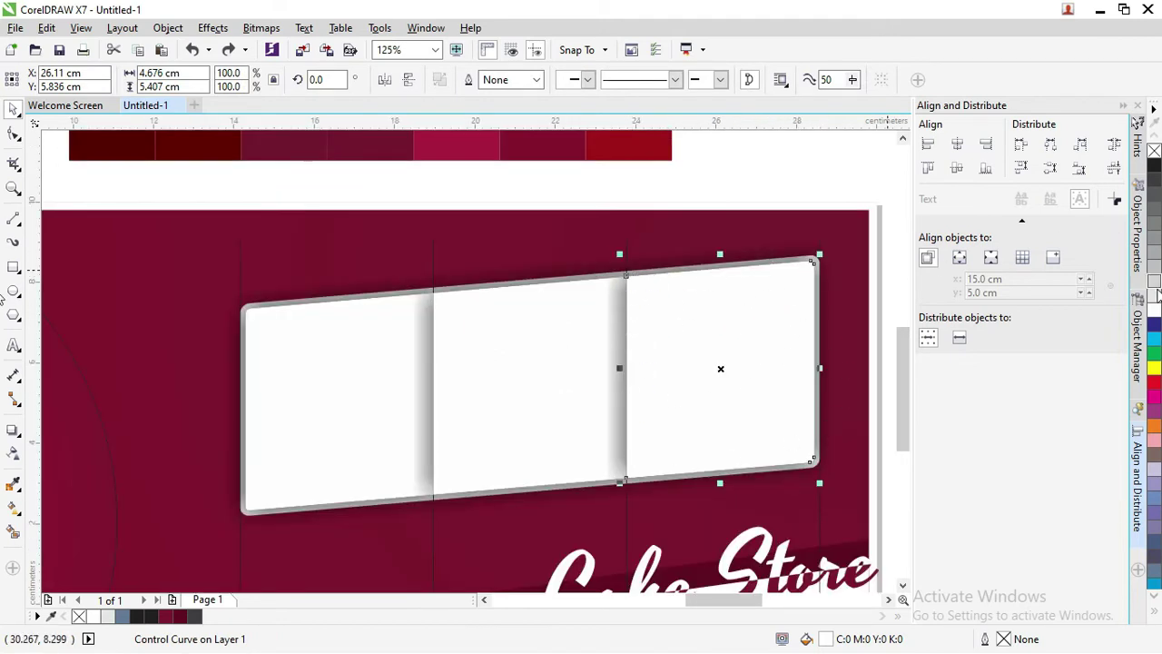
{"action": "right_click", "coordinate": [1155, 313]}
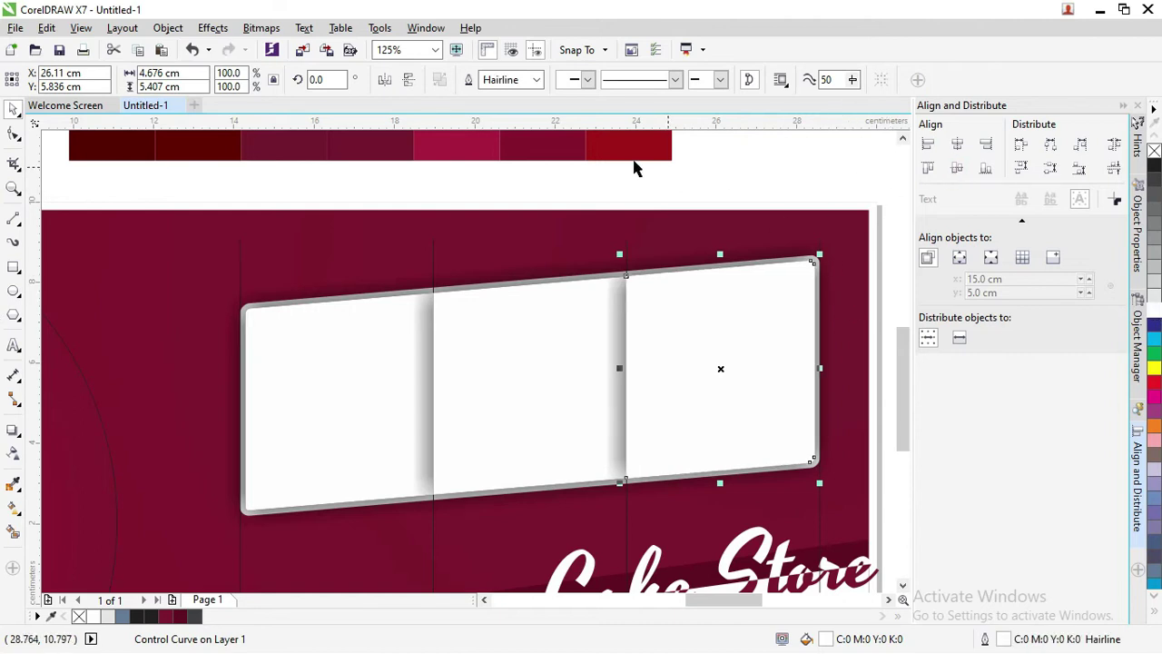
{"action": "left_click", "coordinate": [538, 79]}
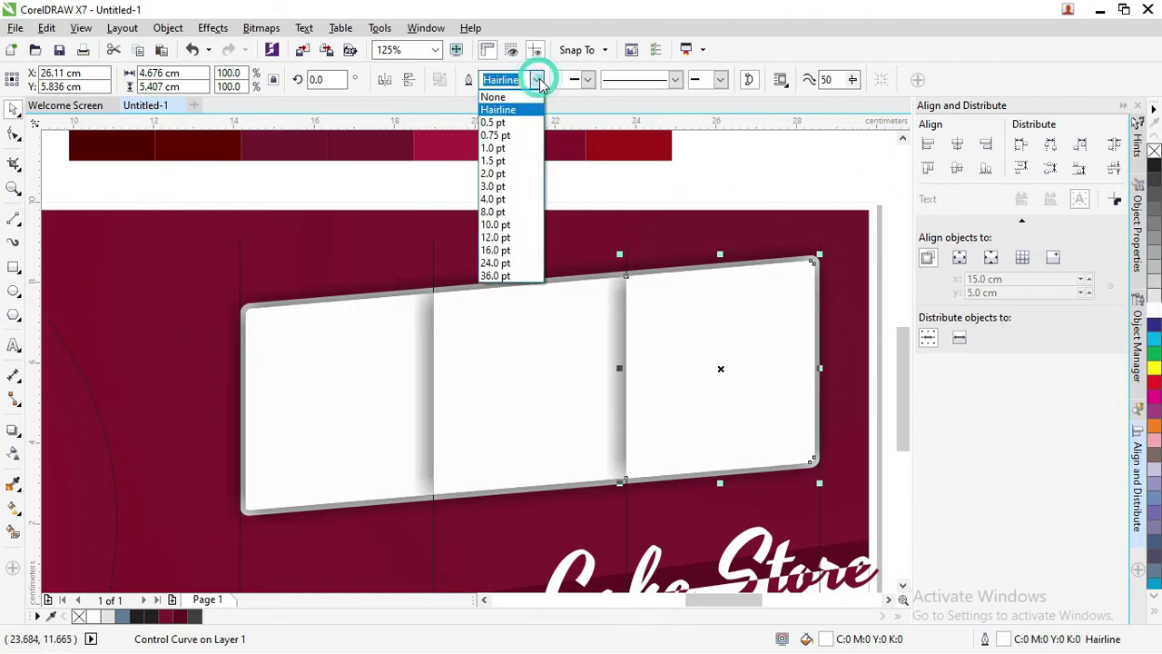
{"action": "left_click", "coordinate": [515, 149]}
{"action": "left_click", "coordinate": [536, 80]}
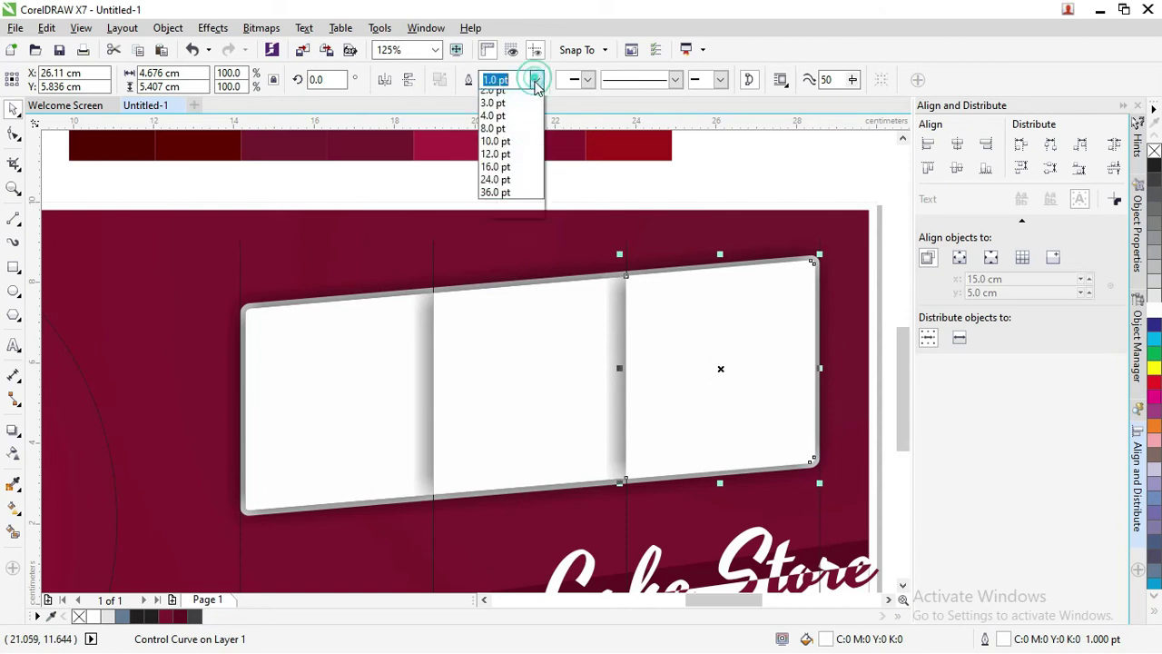
{"action": "left_click", "coordinate": [514, 196]}
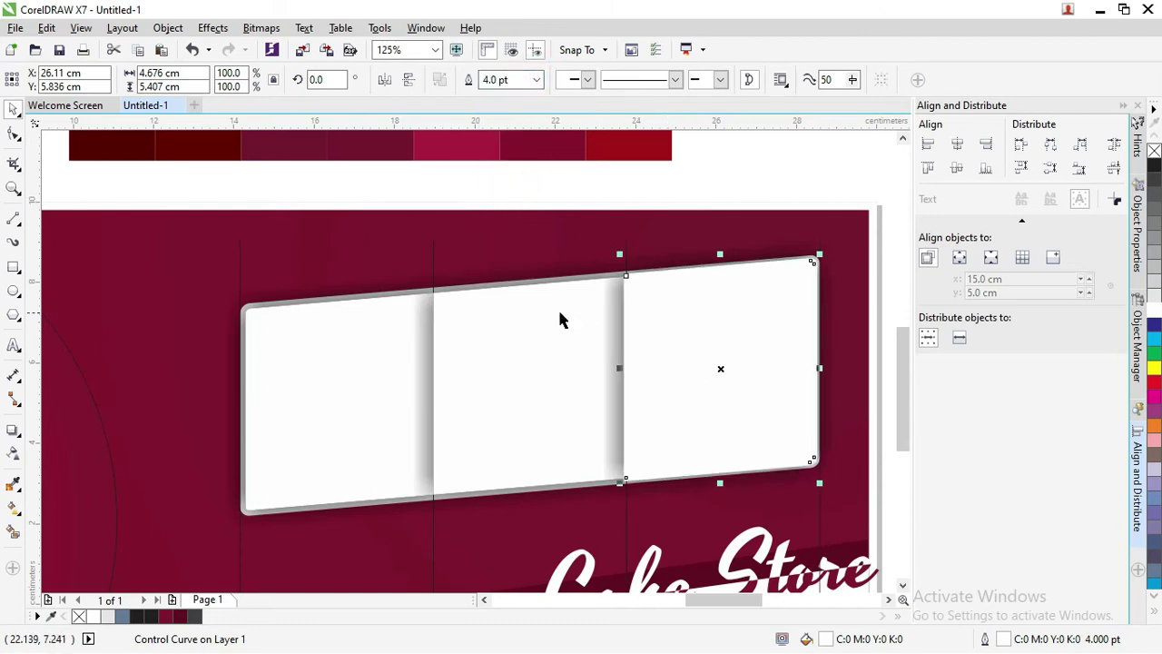
- Bring the photo of cookies on a cooling rack over to the banner and PowerClip it inside the right panel section
{"action": "scroll", "coordinate": [650, 245], "scroll_direction": "down", "scroll_amount": 4}
{"action": "left_click_drag", "start_coordinate": [127, 399], "coordinate": [778, 199]}
{"action": "right_click", "coordinate": [778, 198]}
{"action": "left_click", "coordinate": [739, 239]}
{"action": "left_click", "coordinate": [665, 279]}
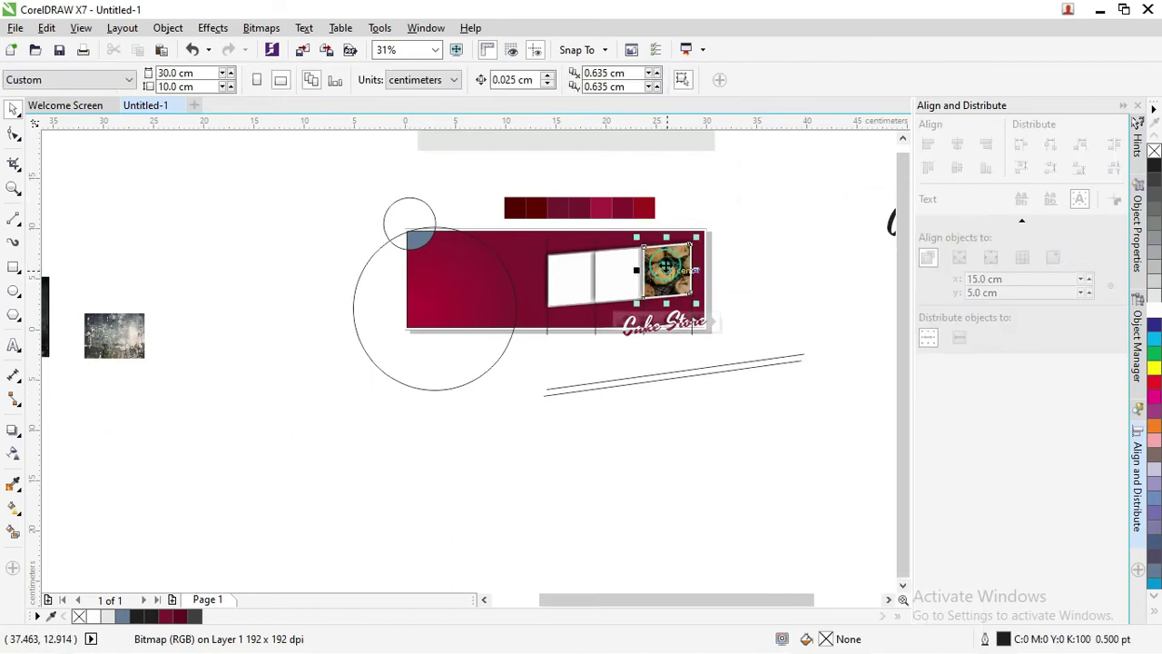
{"action": "scroll", "coordinate": [666, 279], "scroll_direction": "up", "scroll_amount": 4}
{"action": "scroll", "coordinate": [663, 260], "scroll_direction": "up", "scroll_amount": 2}
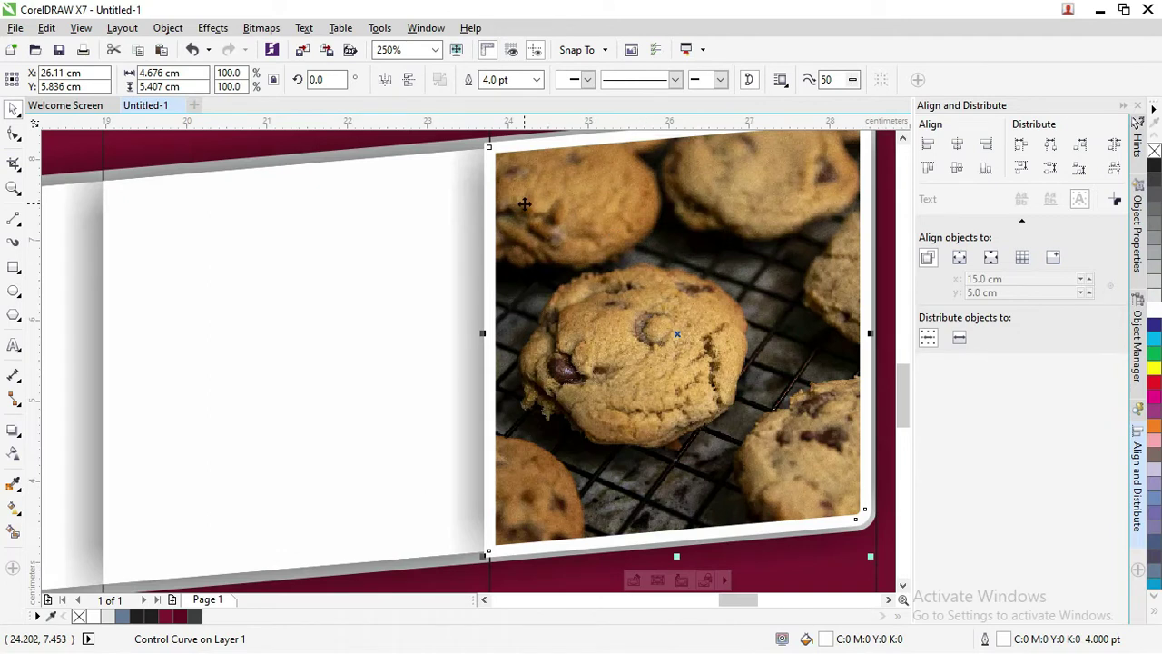
- Fit the cooling-rack photo to the right section with Fill Frame Proportionally
{"action": "scroll", "coordinate": [522, 203], "scroll_direction": "down", "scroll_amount": 2}
{"action": "right_click", "coordinate": [604, 282]}
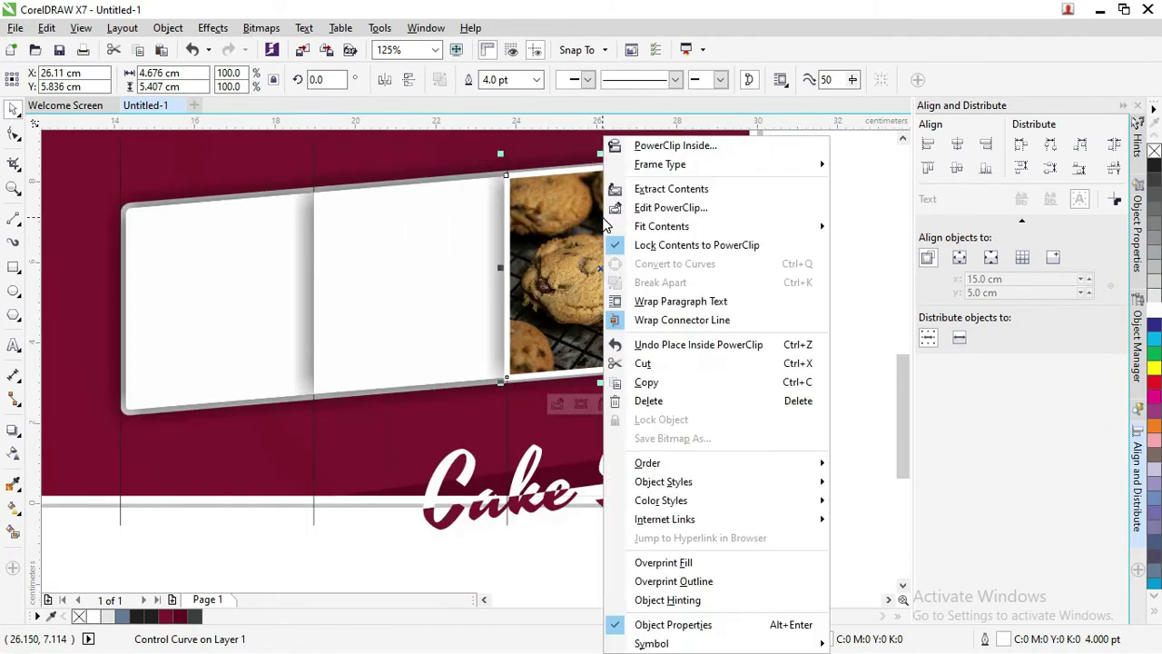
{"action": "mouse_move", "coordinate": [679, 228]}
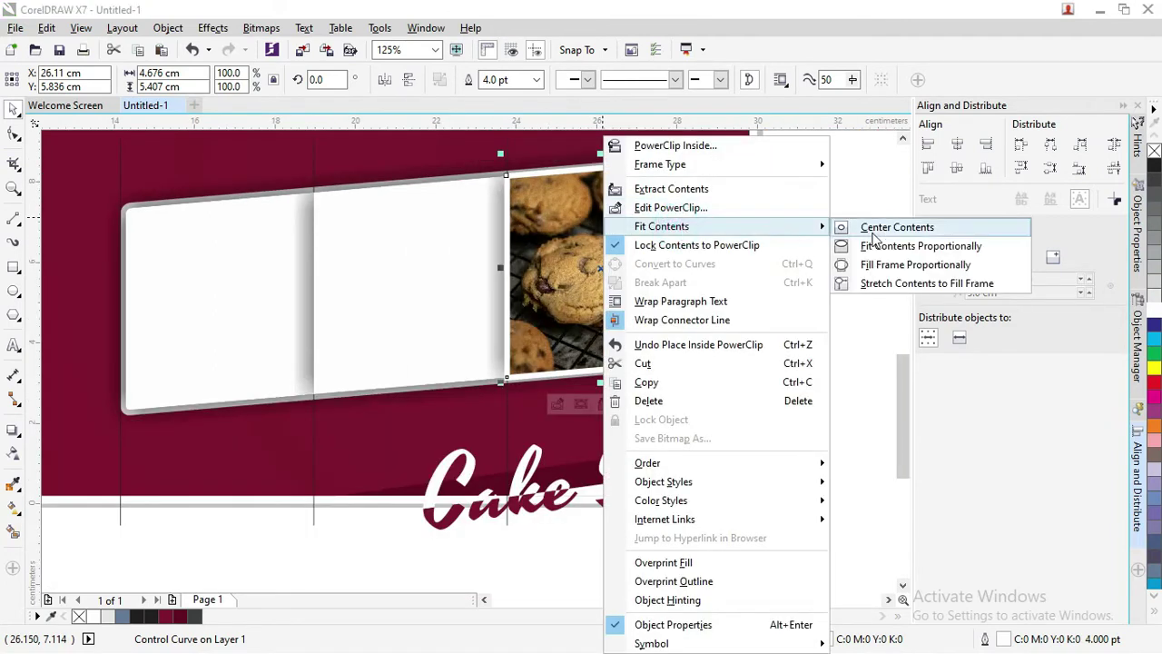
{"action": "left_click", "coordinate": [911, 265]}
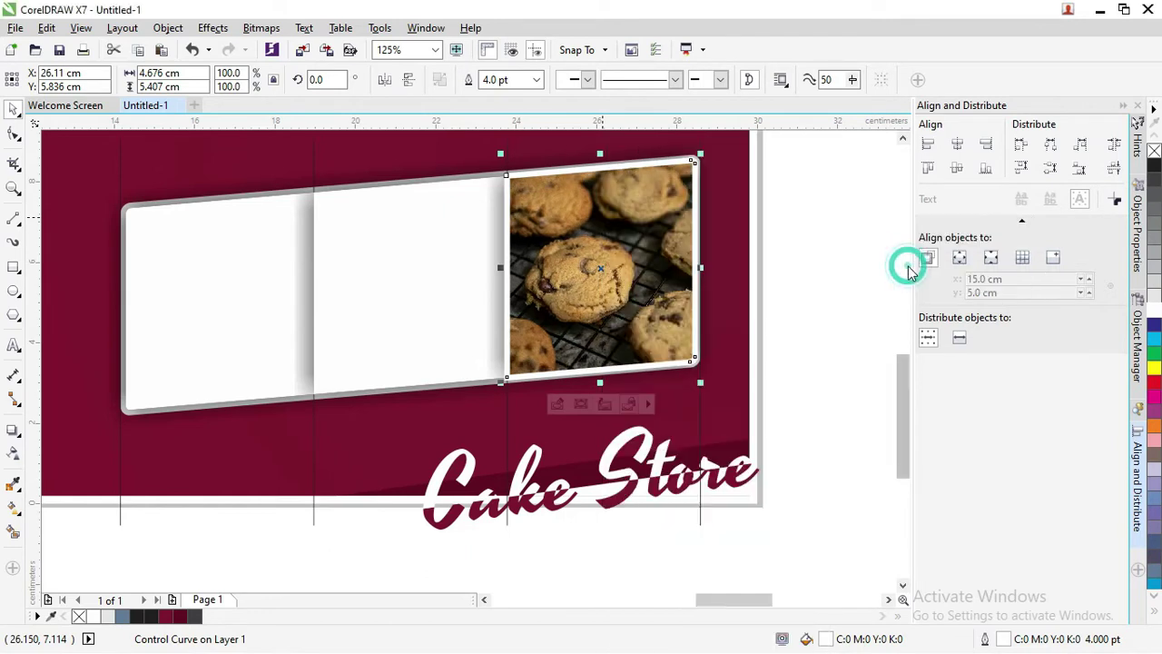
{"action": "left_click", "coordinate": [845, 238]}
- Move the dark photo of stacked cookies below the banner and PowerClip it inside the middle panel section
{"action": "scroll", "coordinate": [620, 269], "scroll_direction": "down", "scroll_amount": 2}
{"action": "left_click", "coordinate": [520, 275]}
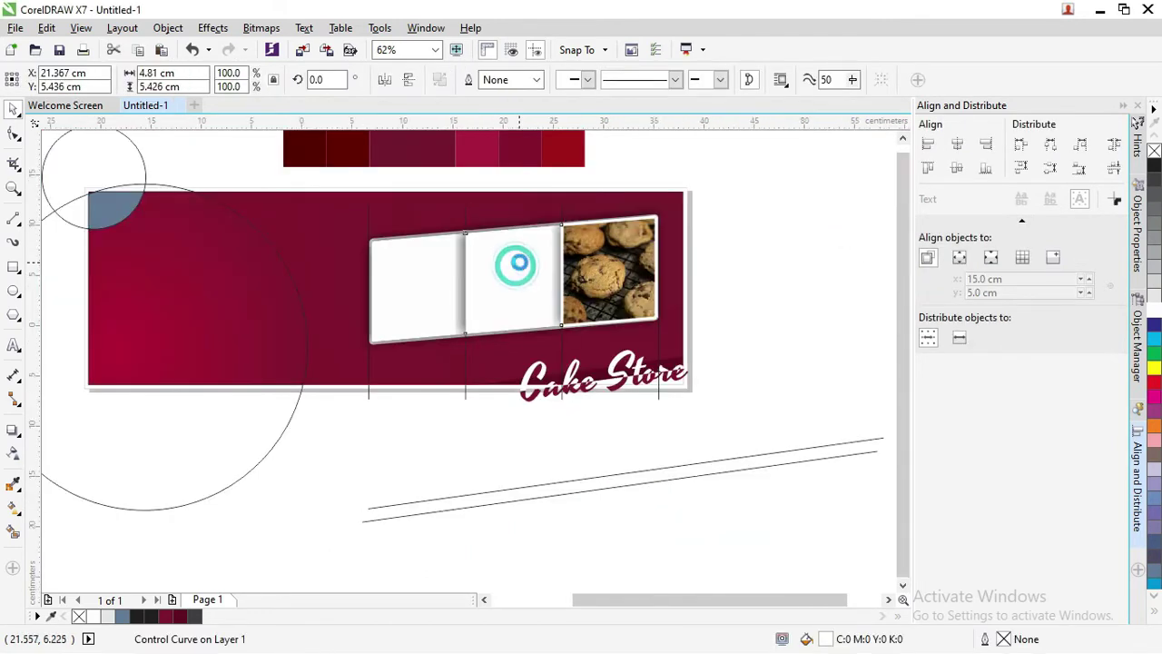
{"action": "scroll", "coordinate": [518, 270], "scroll_direction": "down", "scroll_amount": 3}
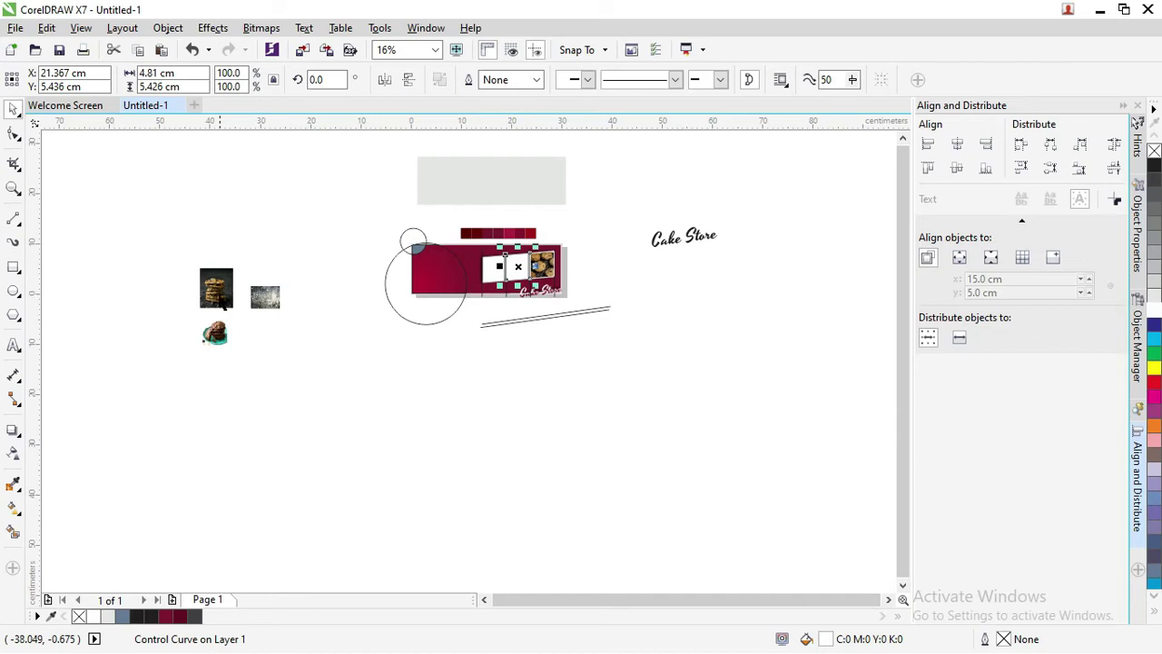
{"action": "left_click_drag", "start_coordinate": [219, 301], "coordinate": [532, 343]}
{"action": "right_click", "coordinate": [532, 343]}
{"action": "left_click", "coordinate": [578, 200]}
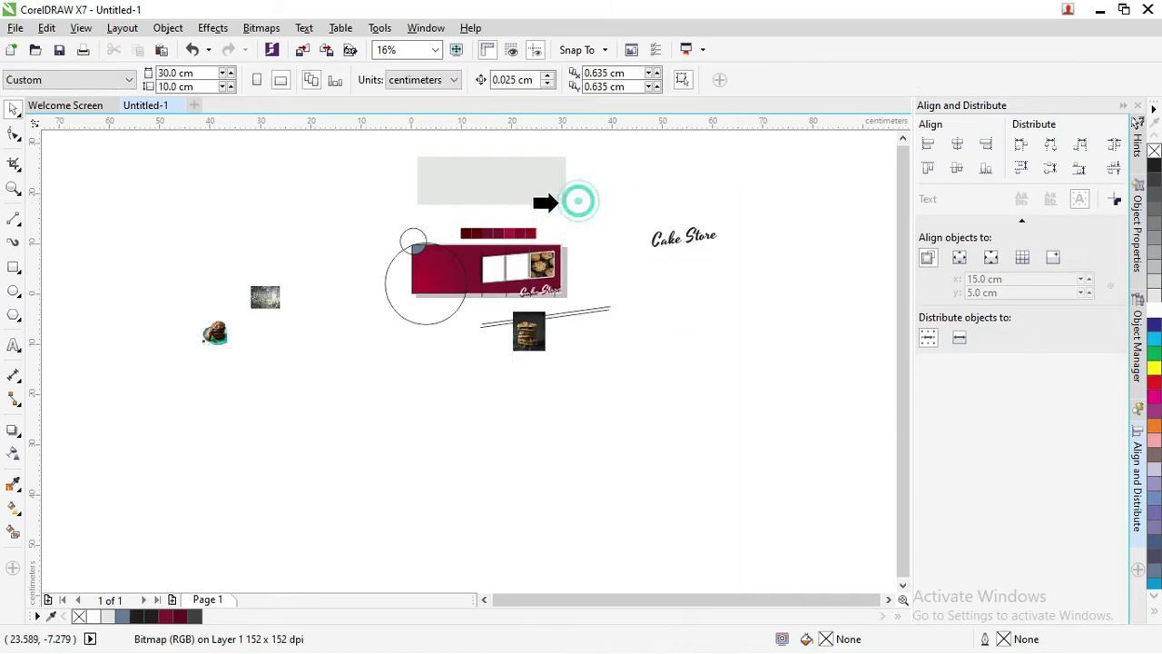
- Fit the stacked-cookies photo to the middle section with Fill Frame Proportionally
{"action": "scroll", "coordinate": [515, 265], "scroll_direction": "up", "scroll_amount": 5}
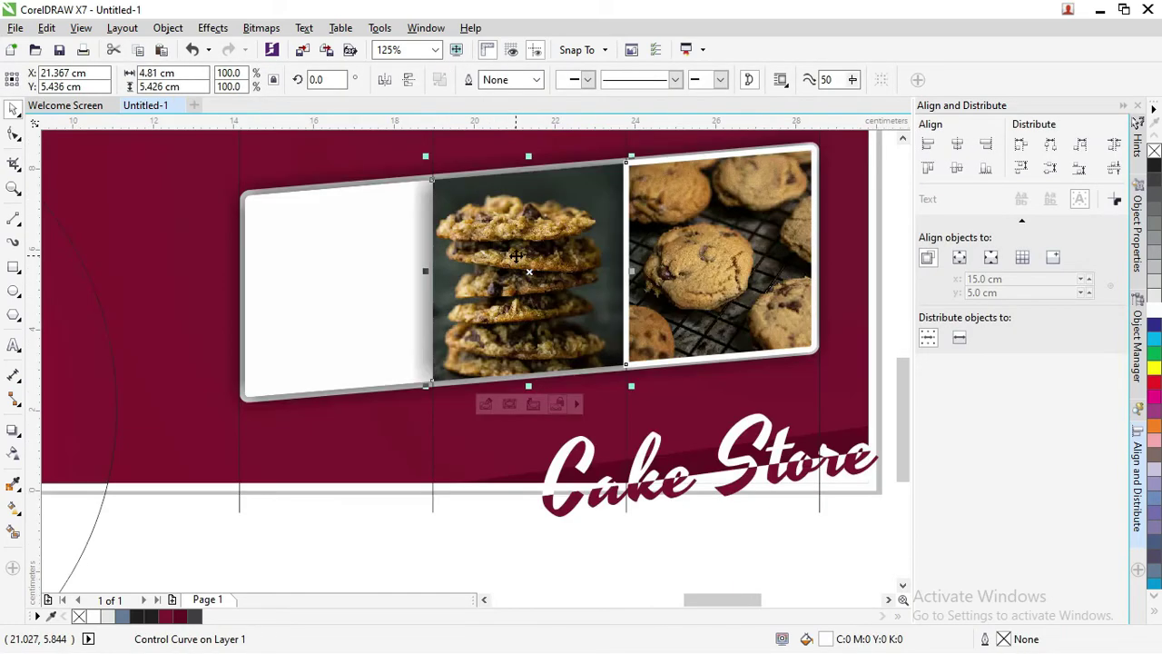
{"action": "right_click", "coordinate": [516, 258]}
{"action": "mouse_move", "coordinate": [601, 227]}
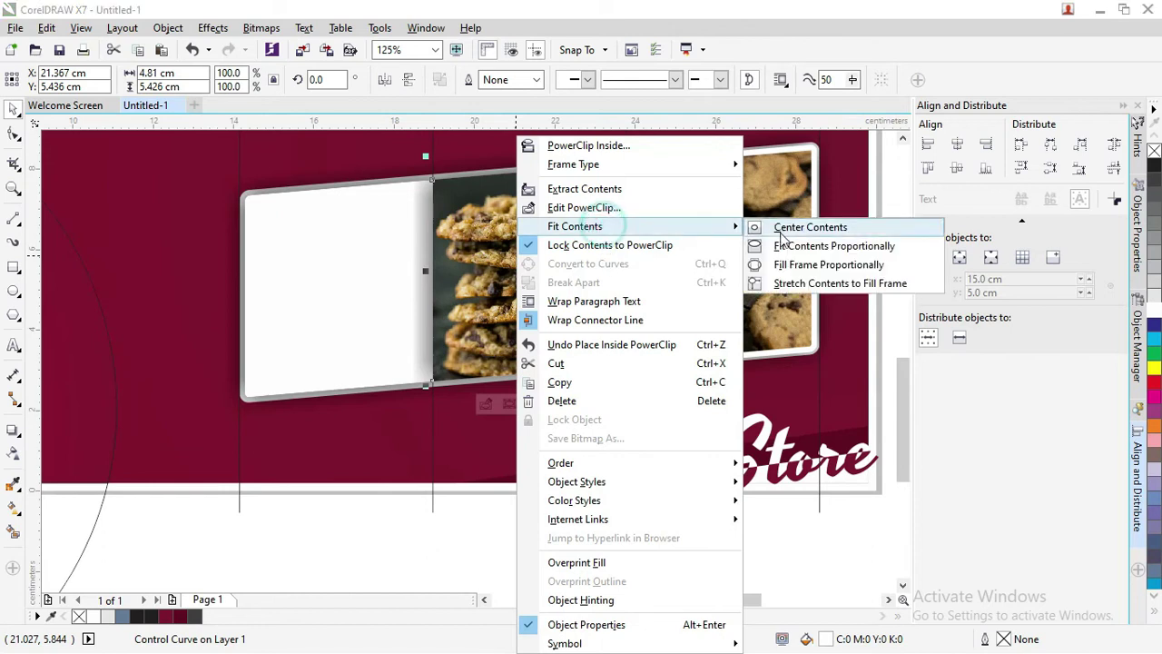
{"action": "left_click", "coordinate": [794, 264]}
{"action": "scroll", "coordinate": [576, 263], "scroll_direction": "down", "scroll_amount": 2}
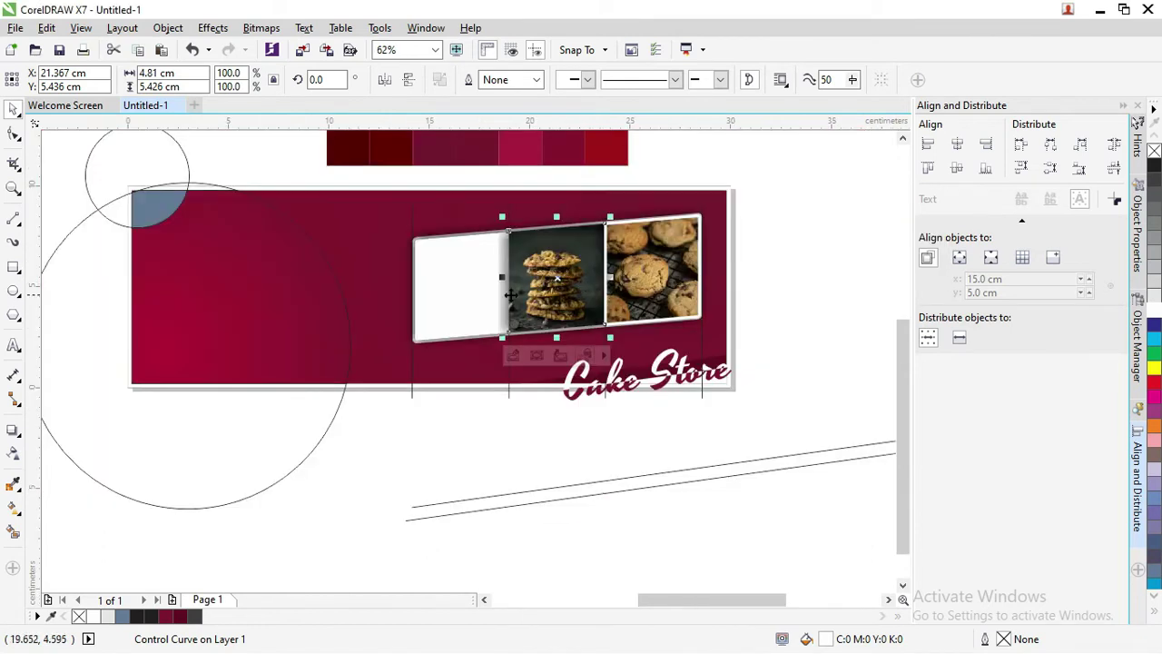
- Place a copy of the chocolate cookies photo below the banner and PowerClip the copy inside the left panel section
{"action": "scroll", "coordinate": [456, 267], "scroll_direction": "down", "scroll_amount": 3}
{"action": "left_click_drag", "start_coordinate": [192, 334], "coordinate": [423, 350]}
{"action": "scroll", "coordinate": [332, 338], "scroll_direction": "up", "scroll_amount": 4}
{"action": "scroll", "coordinate": [317, 334], "scroll_direction": "down", "scroll_amount": 4}
{"action": "scroll", "coordinate": [423, 352], "scroll_direction": "up", "scroll_amount": 2}
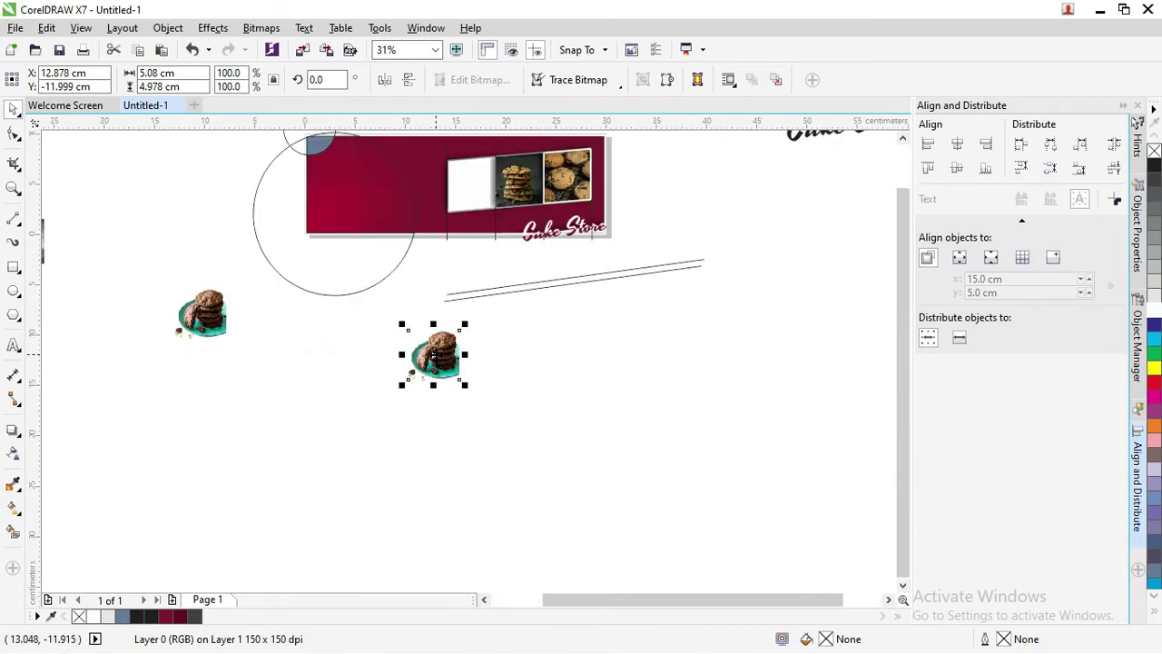
{"action": "right_click", "coordinate": [436, 359]}
{"action": "left_click", "coordinate": [495, 201]}
{"action": "left_click", "coordinate": [459, 178]}
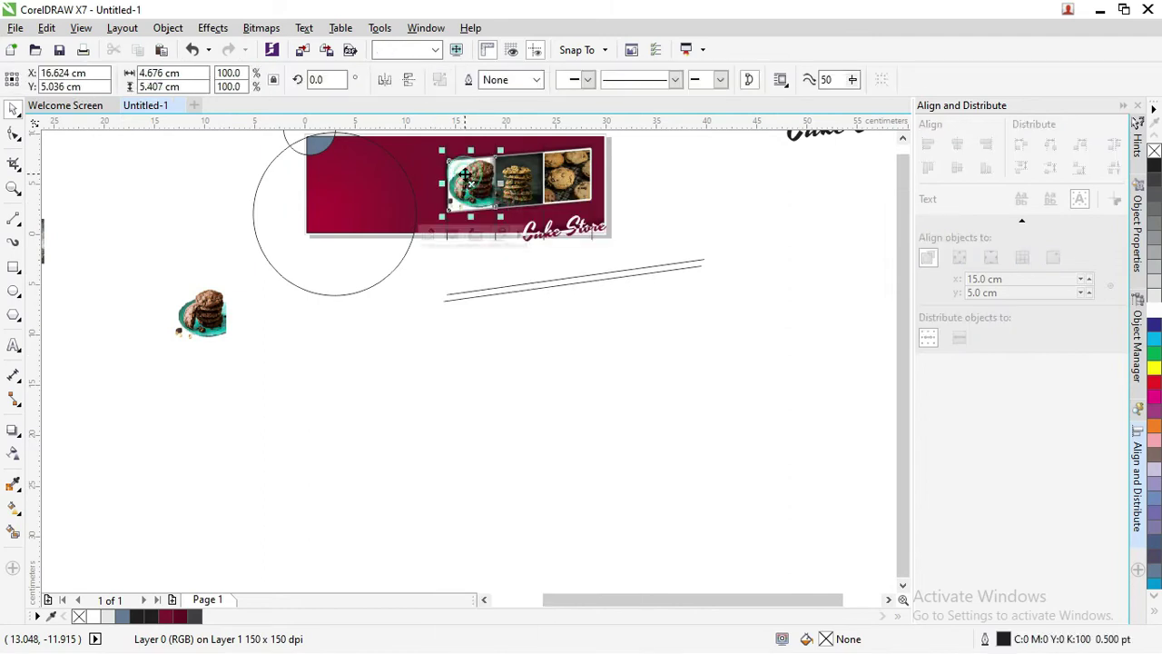
- Fit the chocolate cookies photo to the left section with Fill Frame Proportionally
{"action": "scroll", "coordinate": [462, 182], "scroll_direction": "up", "scroll_amount": 4}
{"action": "right_click", "coordinate": [464, 184]}
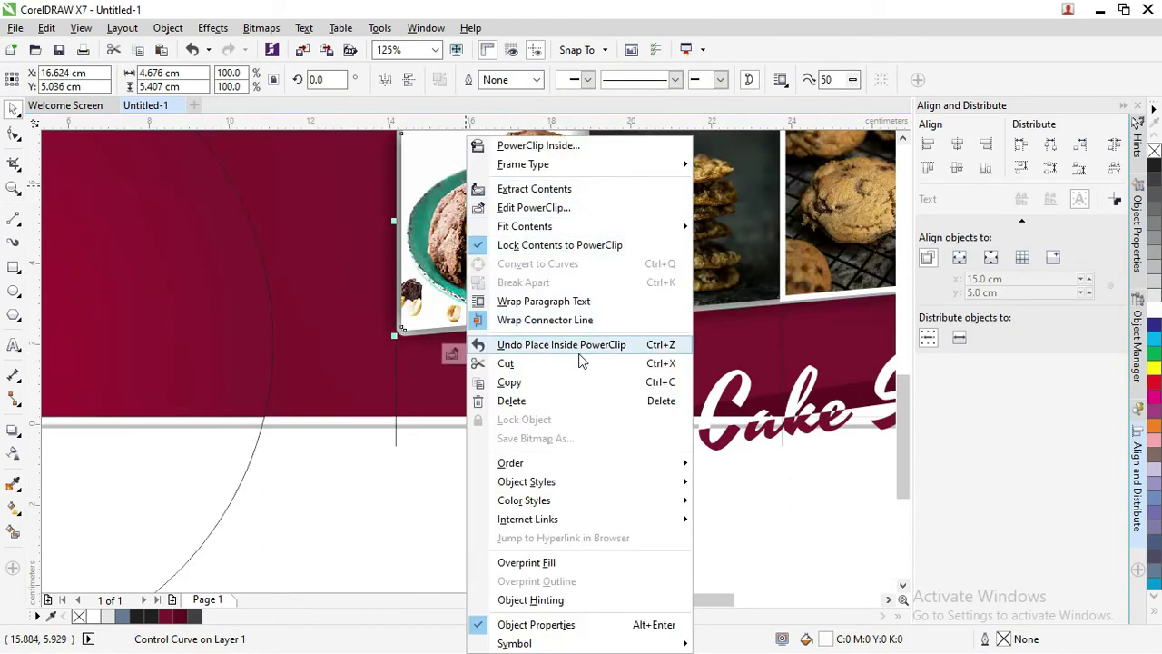
{"action": "left_click", "coordinate": [571, 226]}
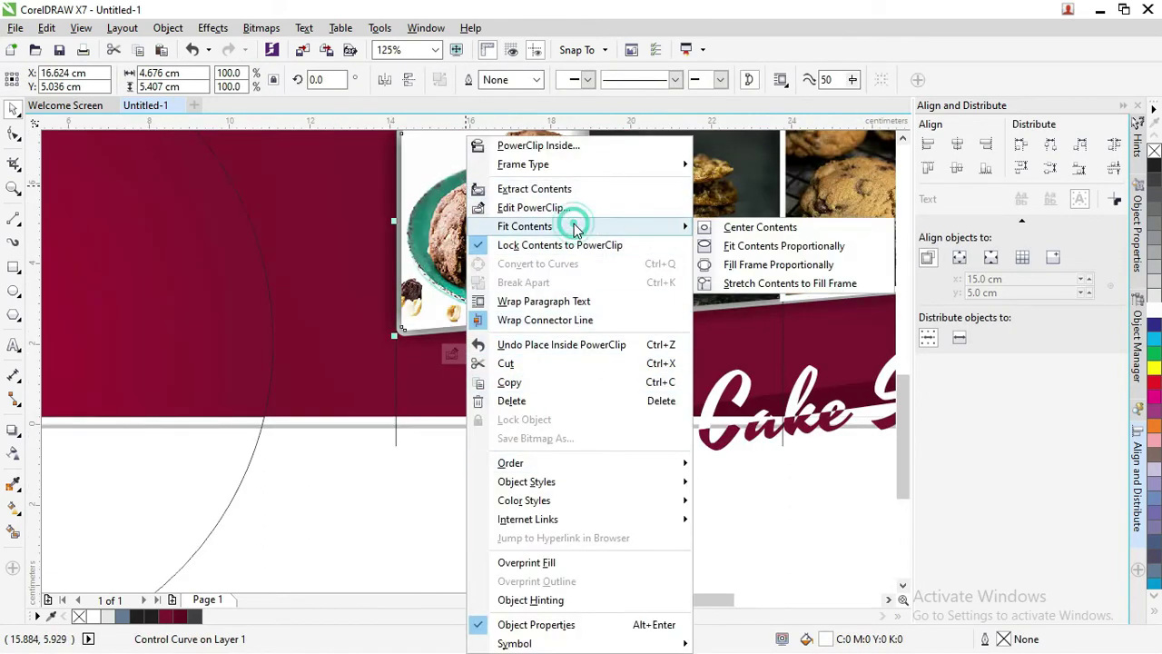
{"action": "left_click", "coordinate": [734, 265]}
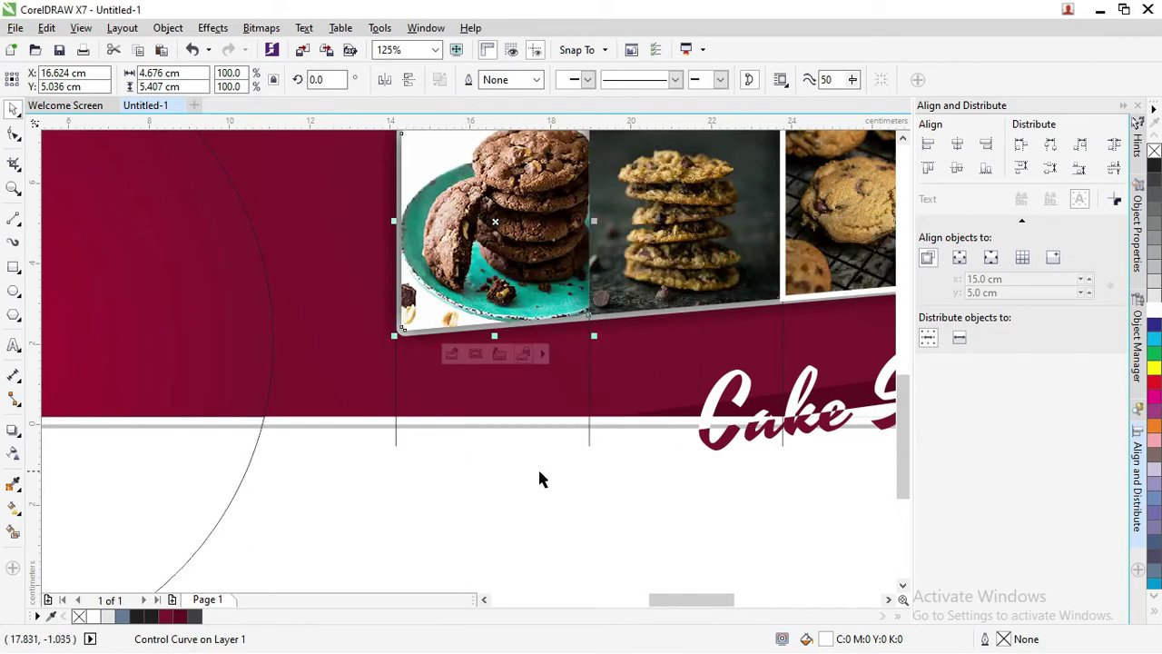
{"action": "scroll", "coordinate": [518, 275], "scroll_direction": "down", "scroll_amount": 2}
{"action": "left_click", "coordinate": [799, 195]}
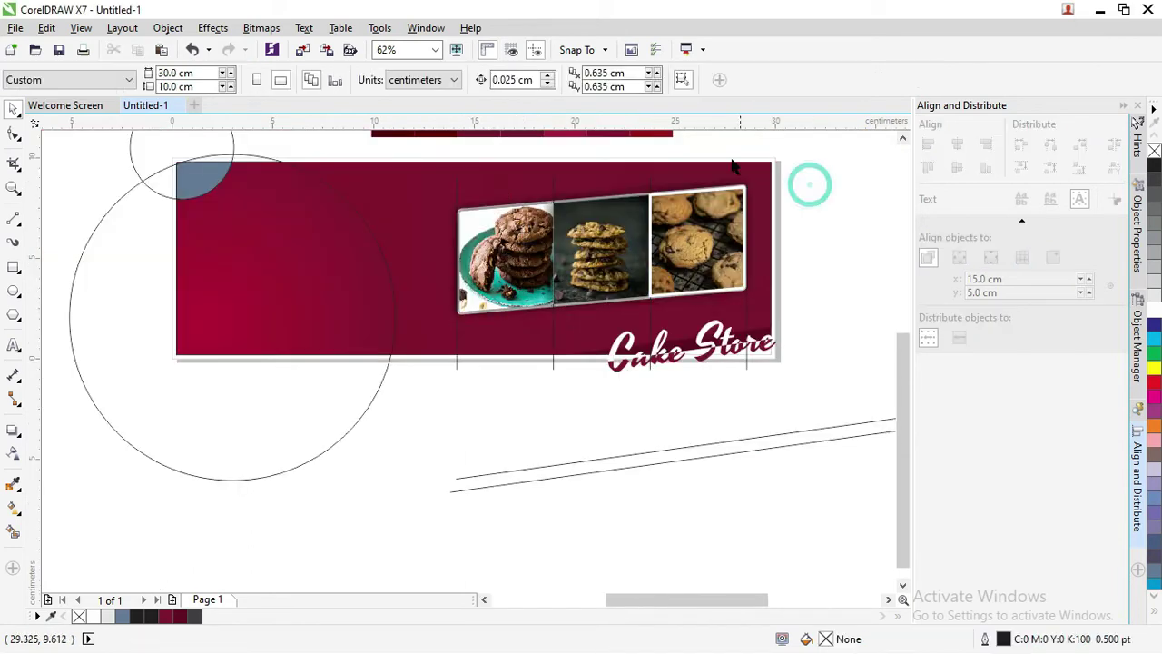
{"action": "scroll", "coordinate": [617, 236], "scroll_direction": "up", "scroll_amount": 2}
{"action": "left_click", "coordinate": [558, 352]}
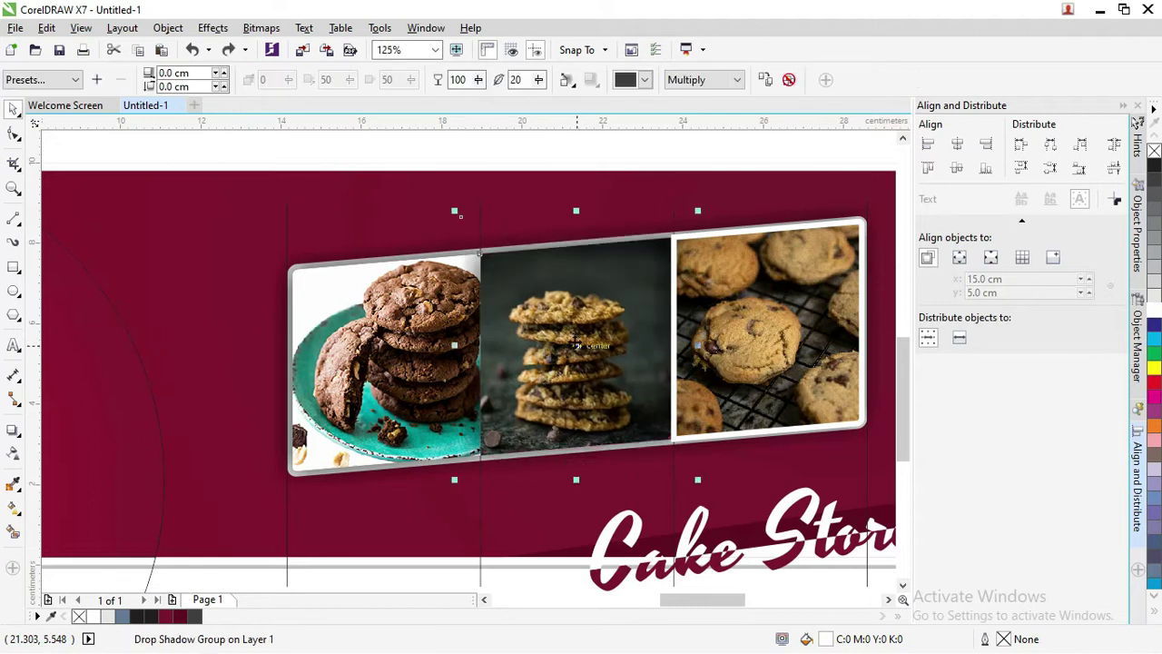
{"action": "left_click", "coordinate": [390, 322]}
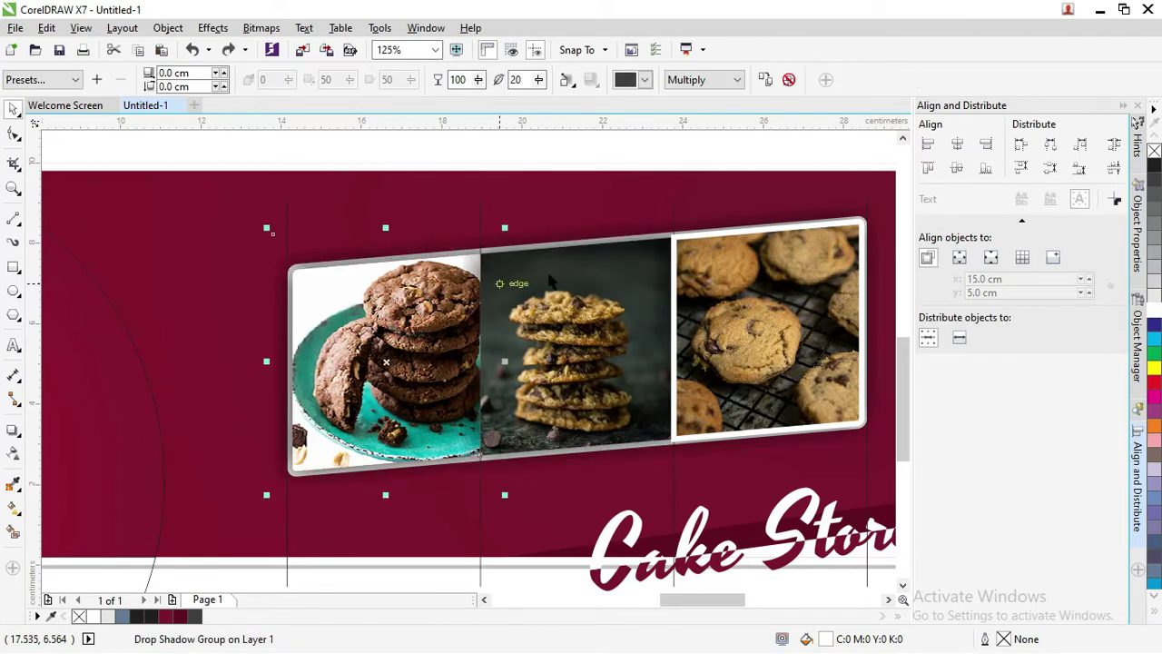
{"action": "scroll", "coordinate": [640, 255], "scroll_direction": "down", "scroll_amount": 2}
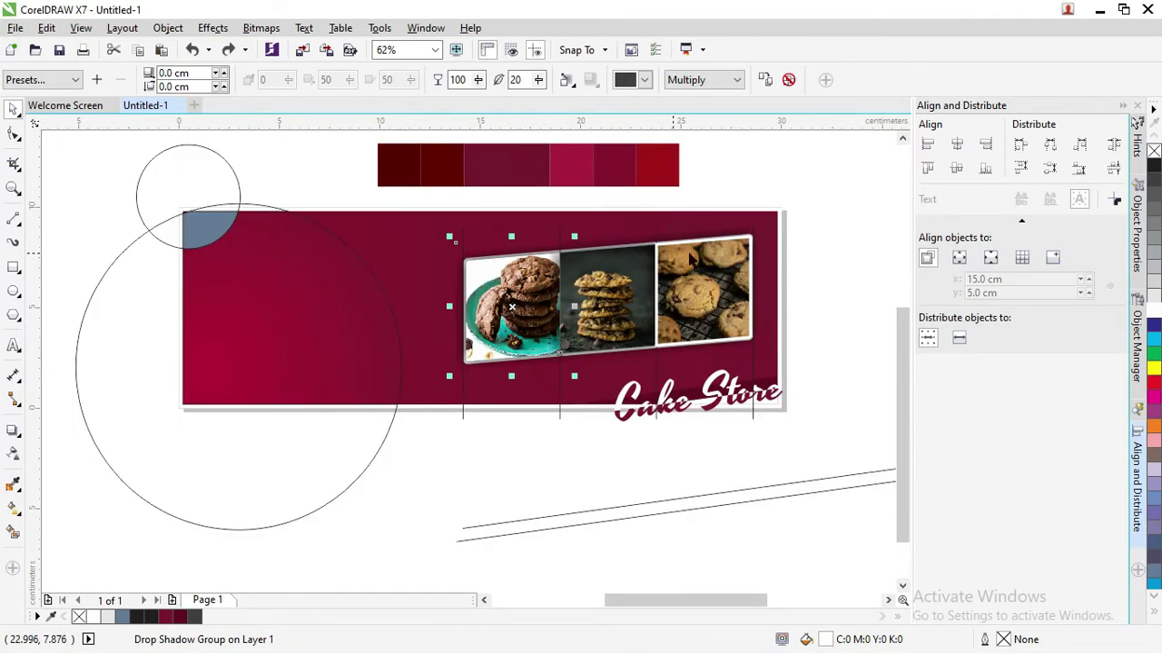
{"action": "left_click", "coordinate": [736, 256]}
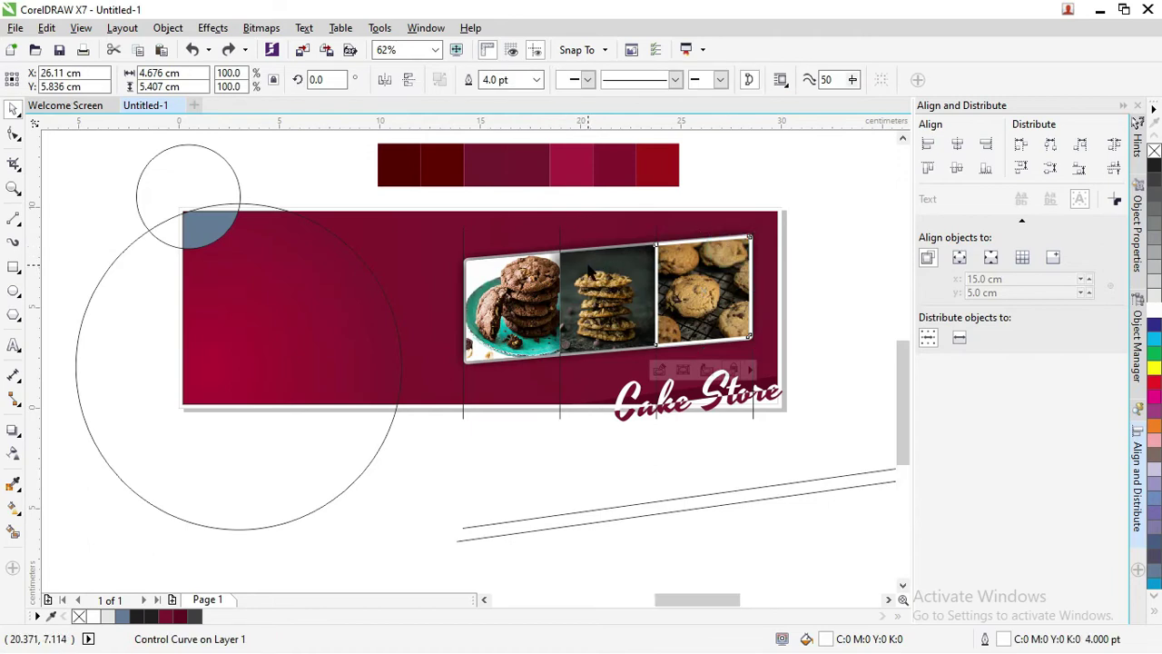
{"action": "scroll", "coordinate": [620, 270], "scroll_direction": "up", "scroll_amount": 2}
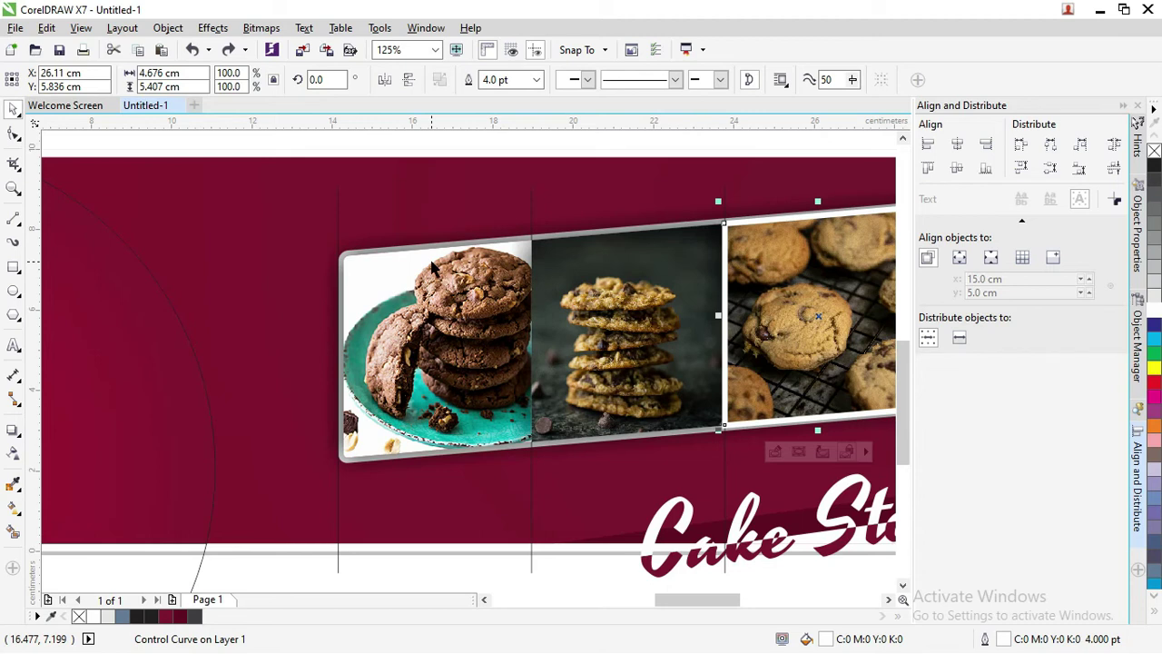
{"action": "key", "text": "F10"}
{"action": "scroll", "coordinate": [433, 266], "scroll_direction": "down", "scroll_amount": 3}
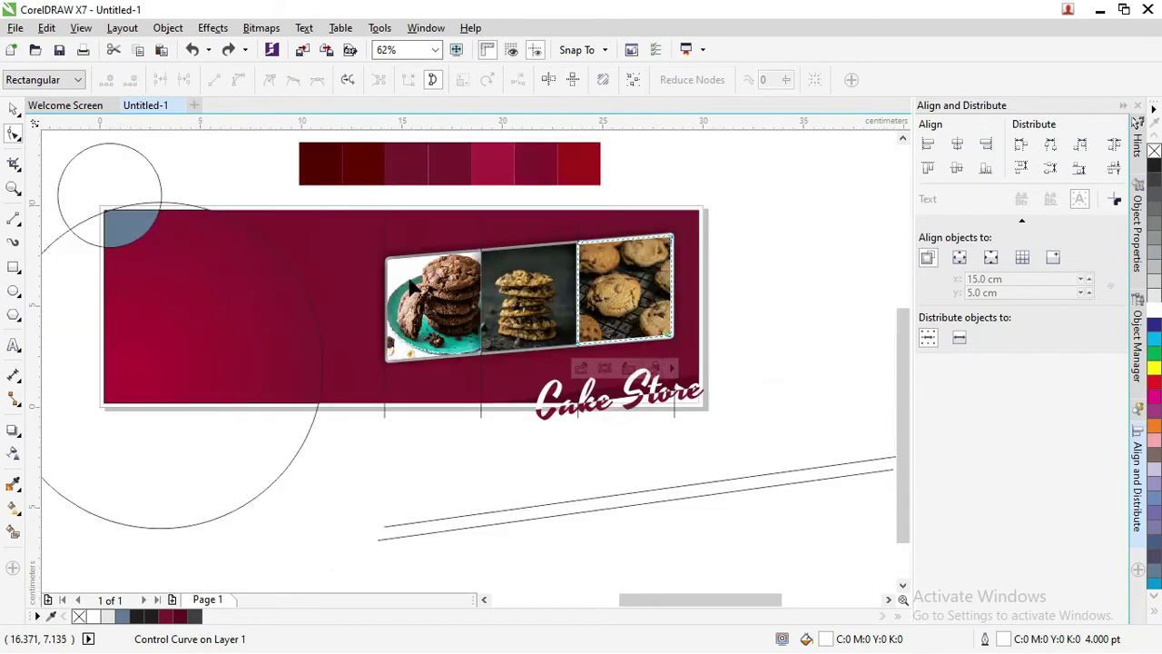
{"action": "key", "text": "Tab"}
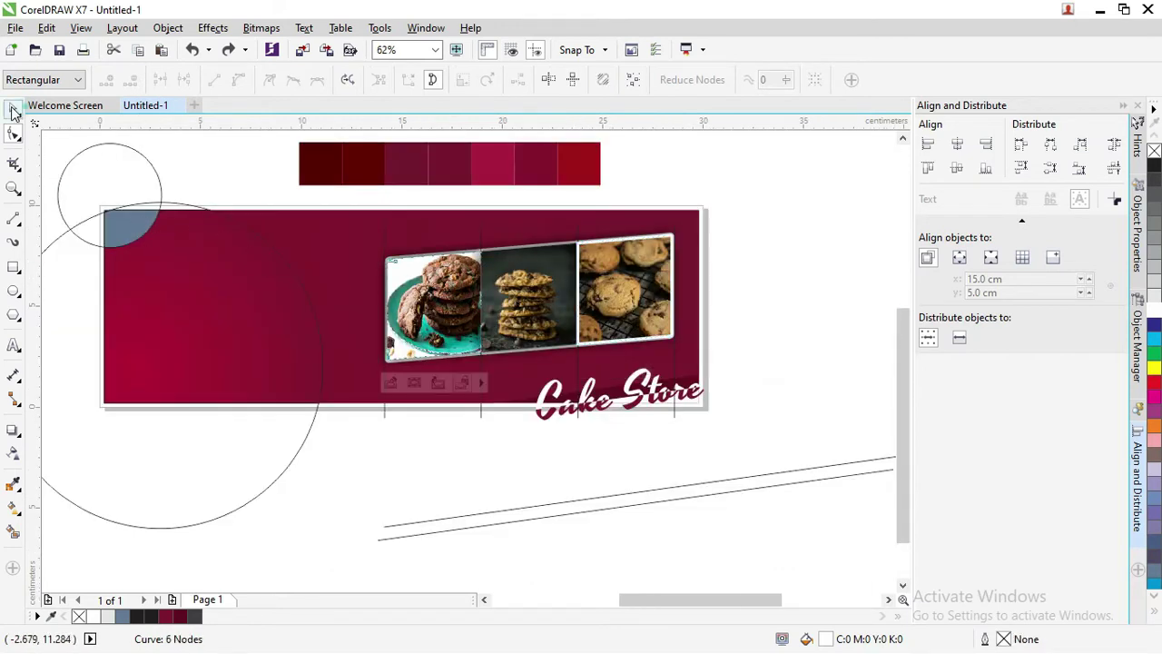
{"action": "left_click", "coordinate": [12, 109]}
{"action": "left_click", "coordinate": [666, 160]}
- Give the left and middle photo sections together a white outline 3.0 pt wide
{"action": "left_click", "coordinate": [440, 283]}
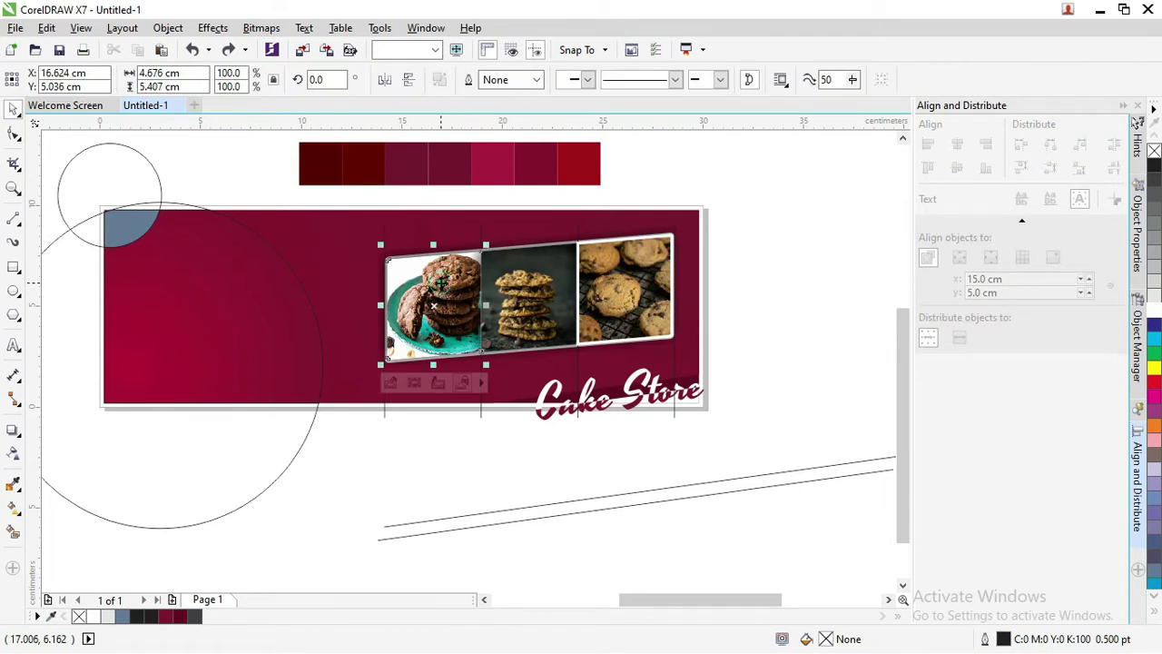
{"action": "left_click", "coordinate": [527, 271]}
{"action": "right_click", "coordinate": [1151, 309]}
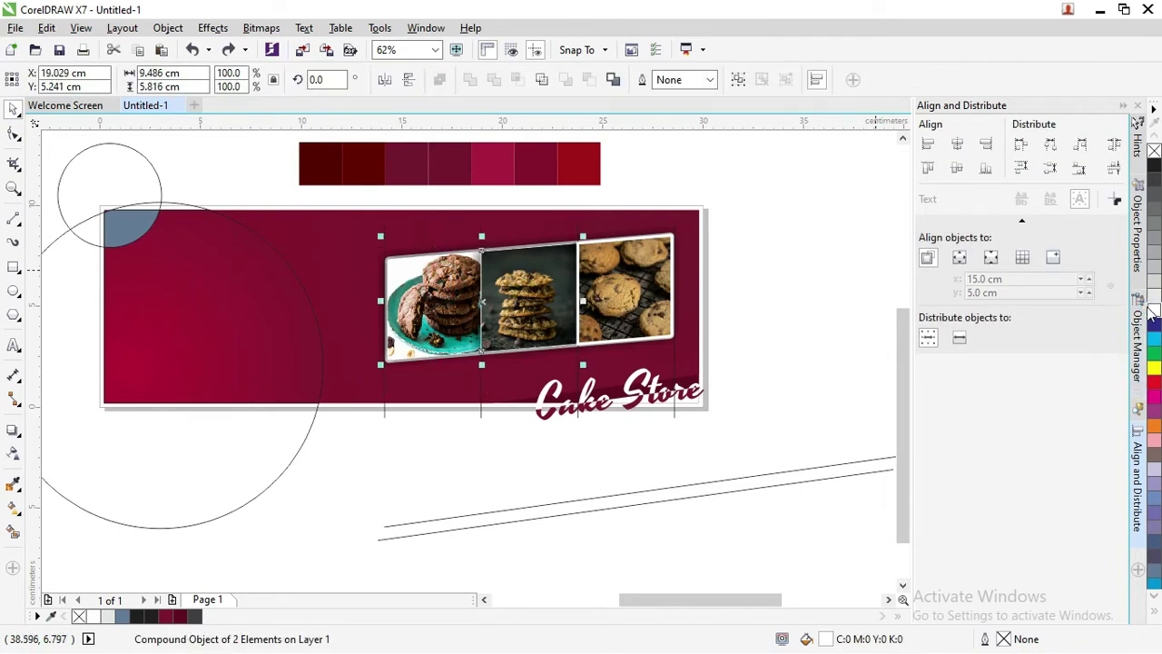
{"action": "left_click", "coordinate": [710, 79]}
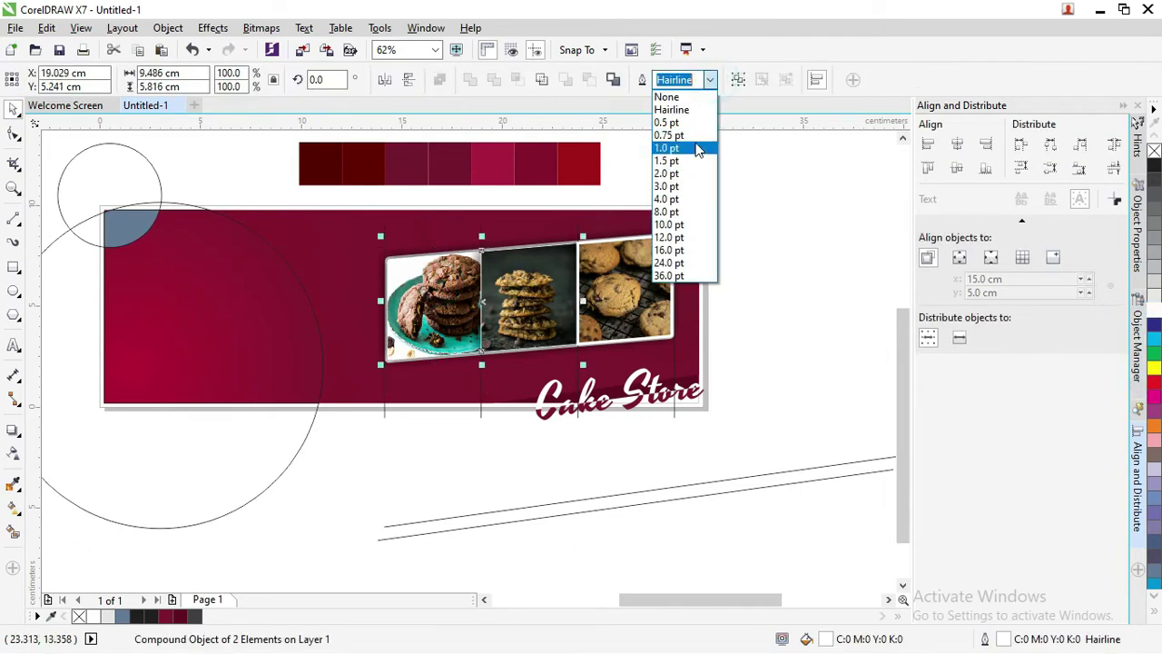
{"action": "left_click", "coordinate": [688, 162]}
{"action": "scroll", "coordinate": [562, 218], "scroll_direction": "up", "scroll_amount": 2}
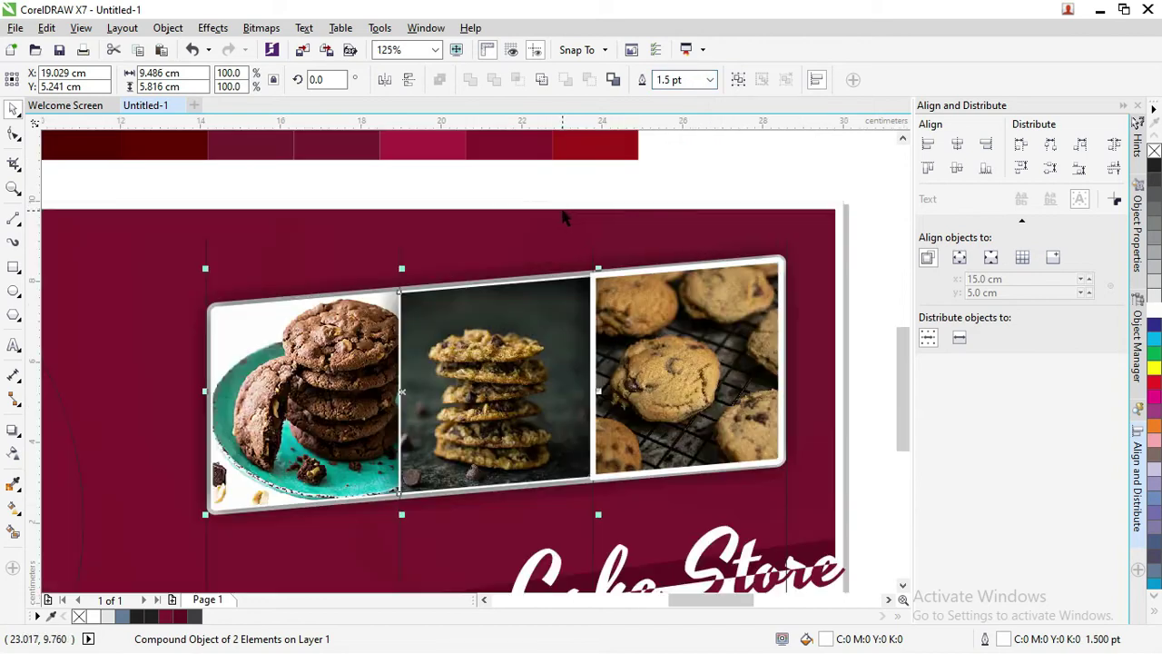
{"action": "left_click", "coordinate": [713, 79]}
{"action": "left_click", "coordinate": [687, 180]}
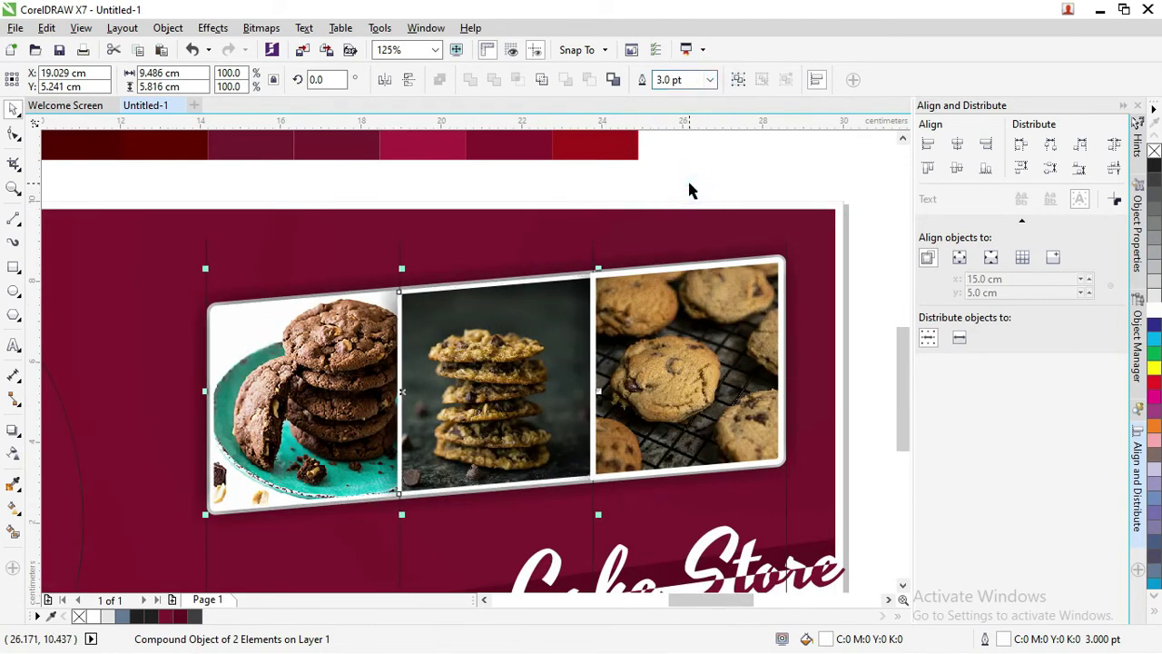
{"action": "left_click", "coordinate": [706, 163]}
{"action": "left_click", "coordinate": [234, 363]}
{"action": "left_click", "coordinate": [254, 374]}
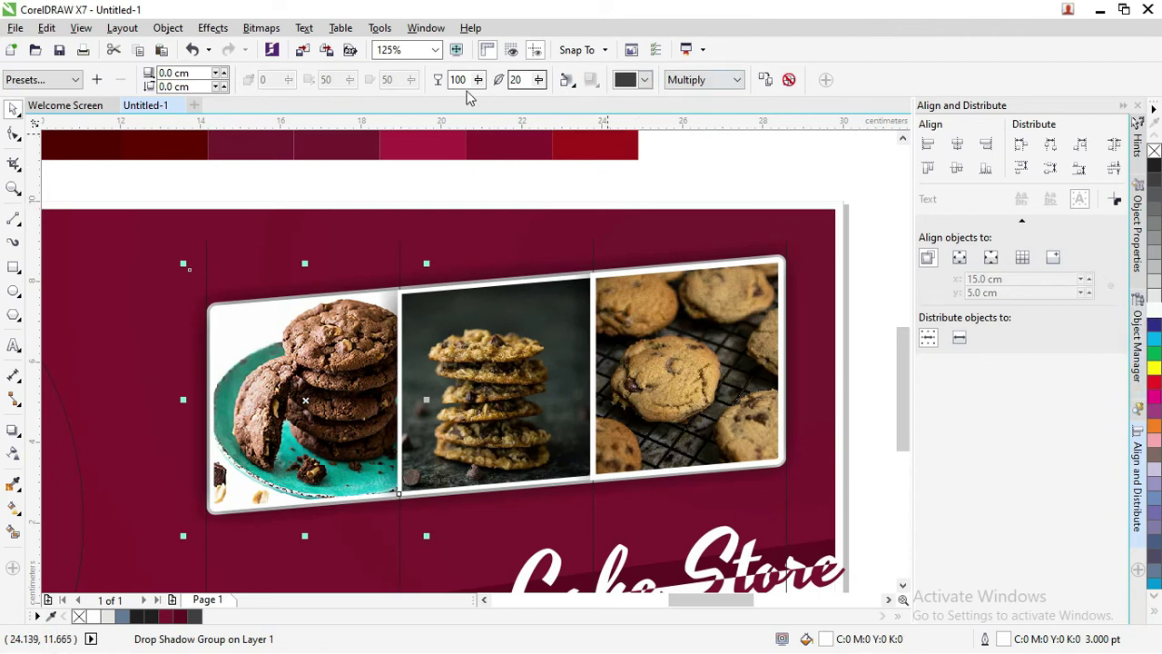
{"action": "left_click", "coordinate": [236, 170]}
{"action": "left_click_drag", "start_coordinate": [223, 316], "coordinate": [115, 285]}
{"action": "key", "text": "ctrl+z"}
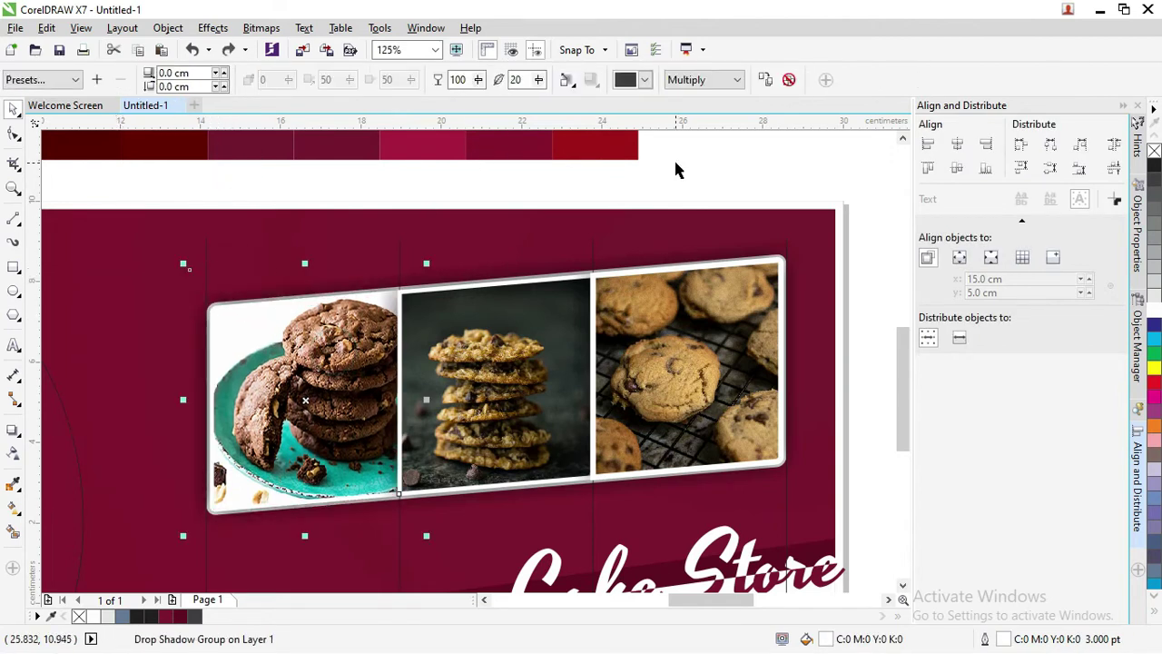
- Try a black outline on the left chocolate cookies section and undo it
{"action": "left_click", "coordinate": [1155, 313]}
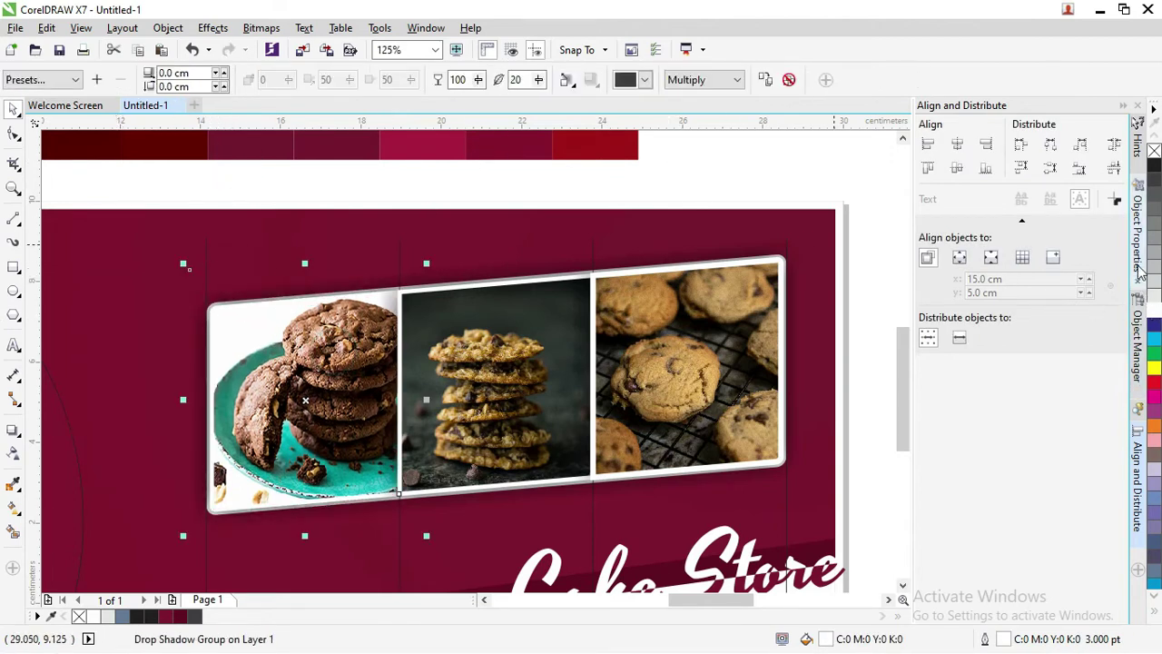
{"action": "left_click", "coordinate": [1136, 240]}
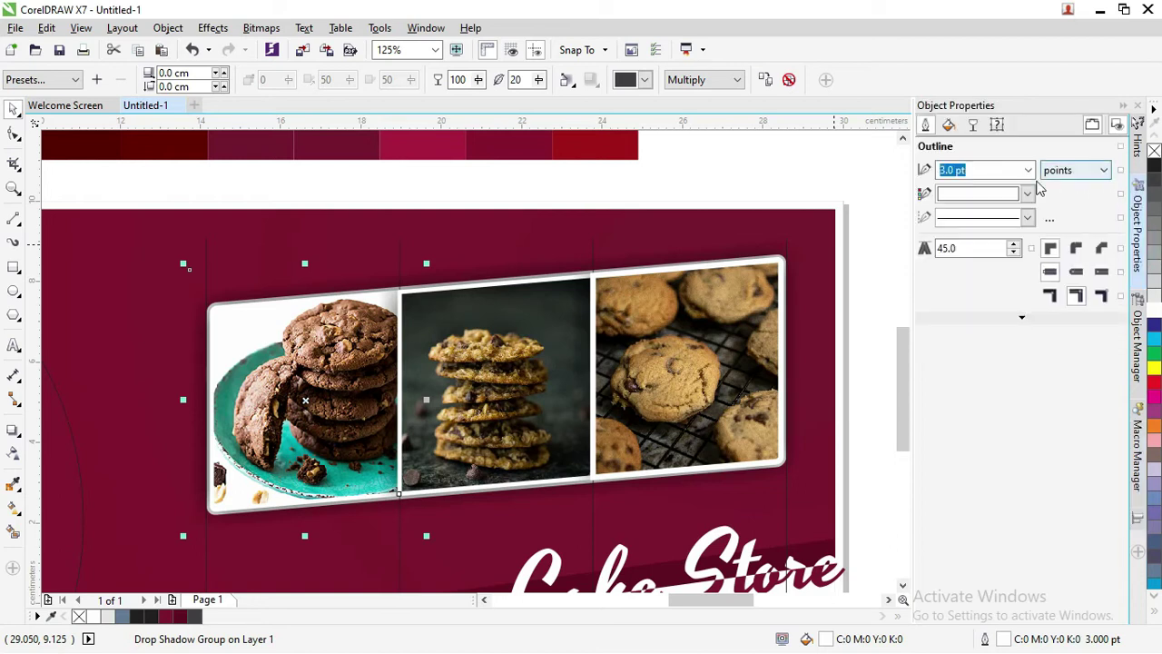
{"action": "scroll", "coordinate": [238, 353], "scroll_direction": "up", "scroll_amount": 1}
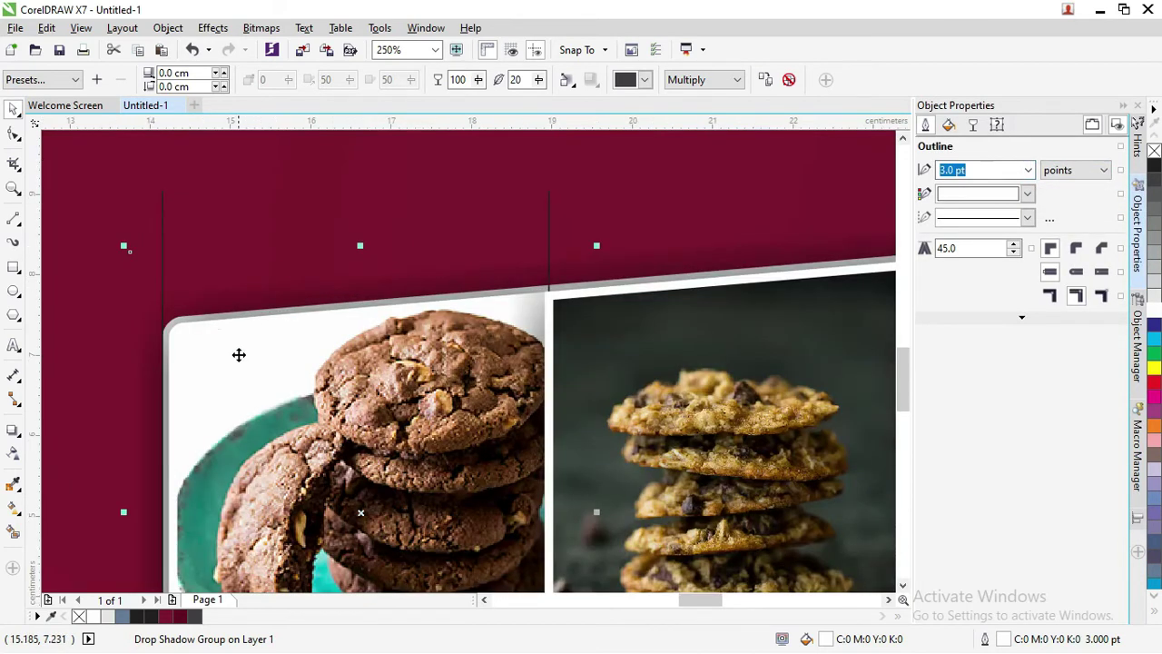
{"action": "key", "text": "ctrl+z"}
{"action": "right_click", "coordinate": [263, 324]}
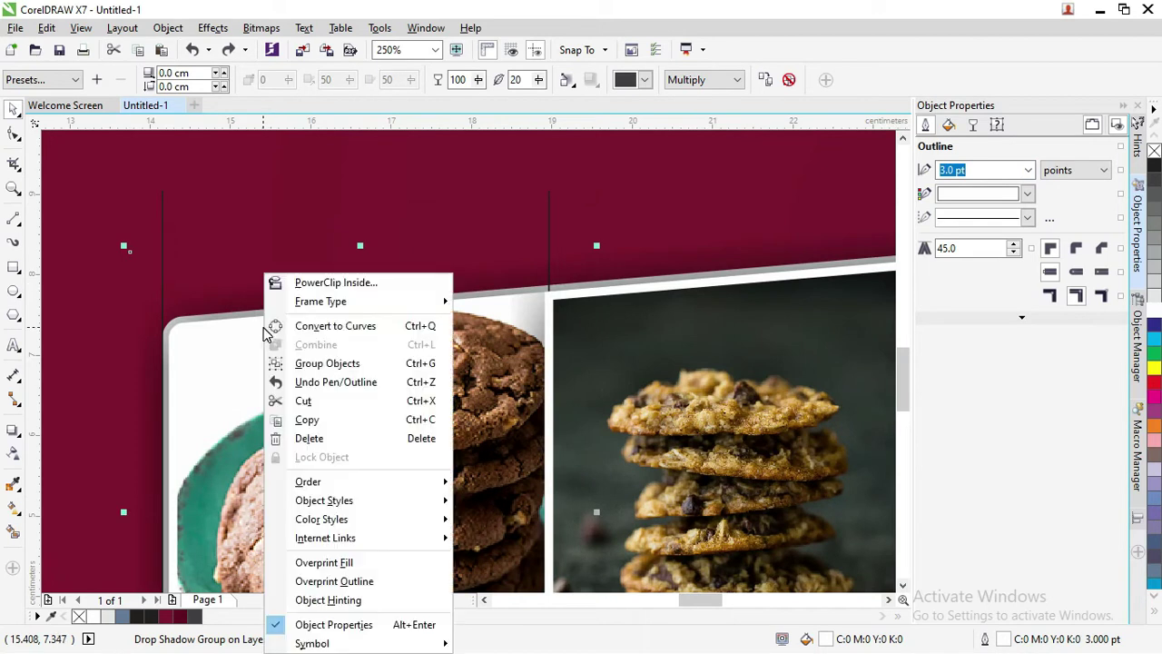
{"action": "left_click", "coordinate": [504, 213]}
{"action": "mouse_move", "coordinate": [504, 213]}
{"action": "left_mouse_down"}
{"action": "mouse_move", "coordinate": [294, 358]}
{"action": "mouse_move", "coordinate": [306, 267]}
{"action": "left_mouse_up"}
{"action": "key", "text": "ctrl+z"}
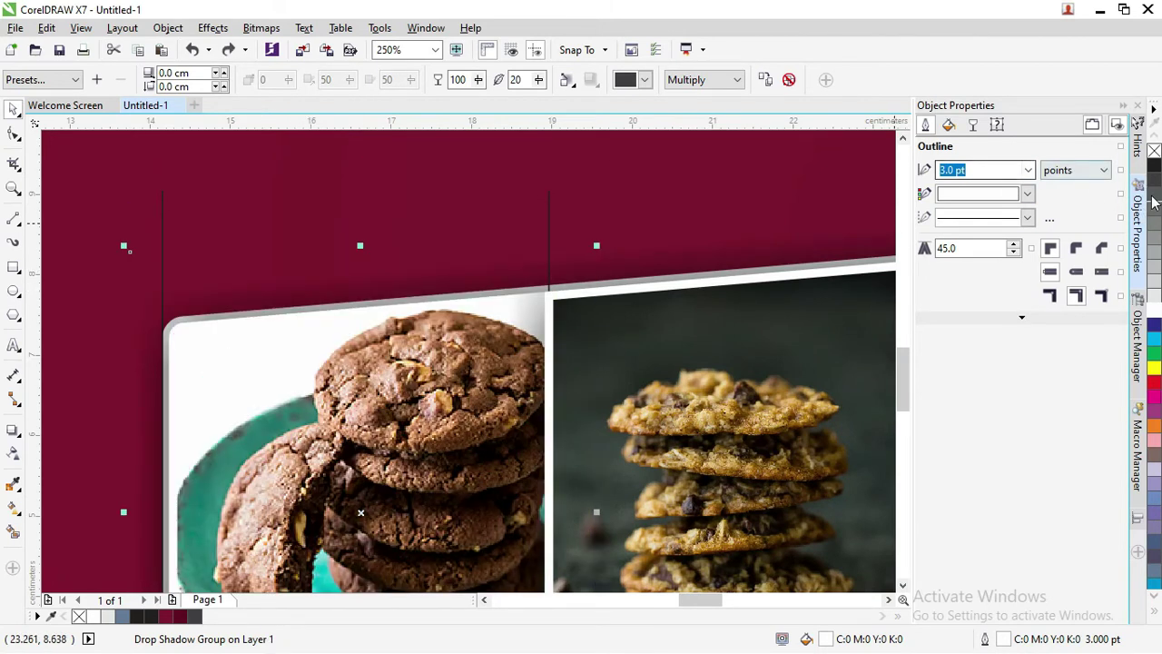
{"action": "right_click", "coordinate": [1155, 174]}
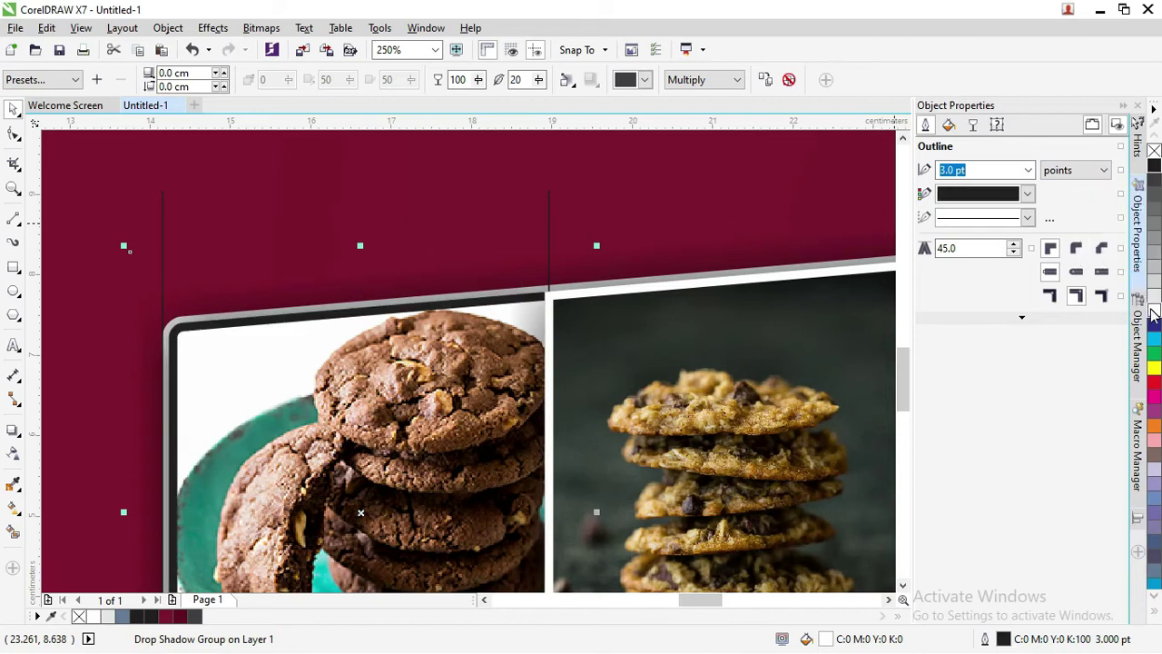
{"action": "key", "text": "ctrl+z"}
- Examine the white outline and grey border around the left photo section up close, including its lower edge
{"action": "scroll", "coordinate": [262, 342], "scroll_direction": "up", "scroll_amount": 3}
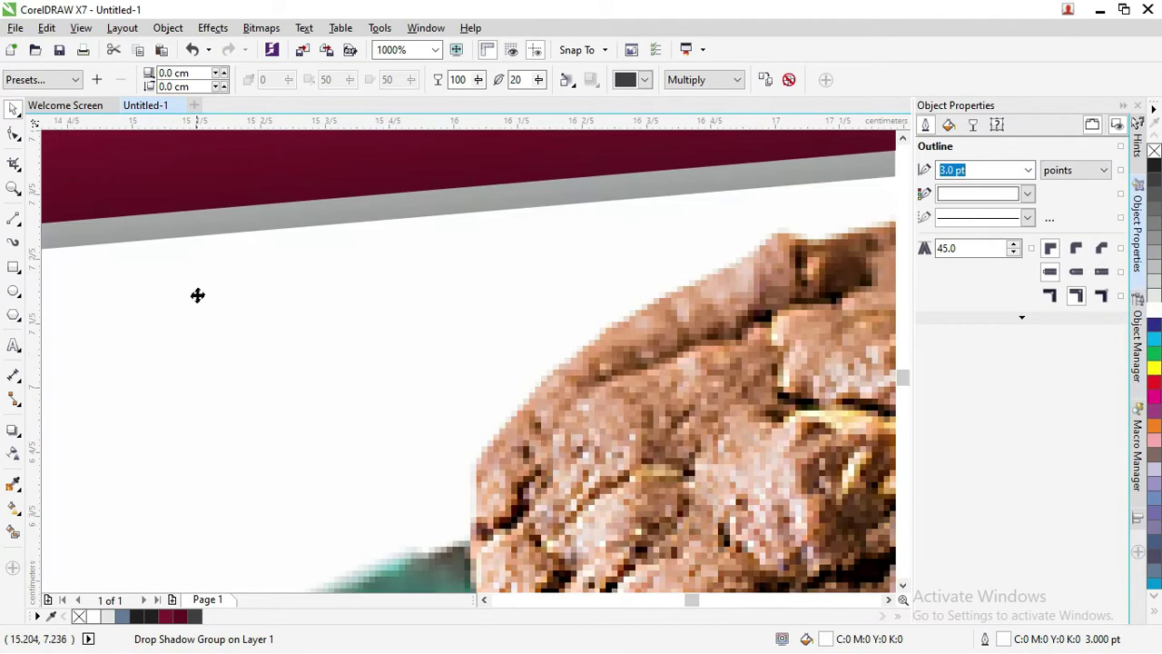
{"action": "scroll", "coordinate": [217, 265], "scroll_direction": "down", "scroll_amount": 5}
{"action": "scroll", "coordinate": [202, 367], "scroll_direction": "up", "scroll_amount": 2}
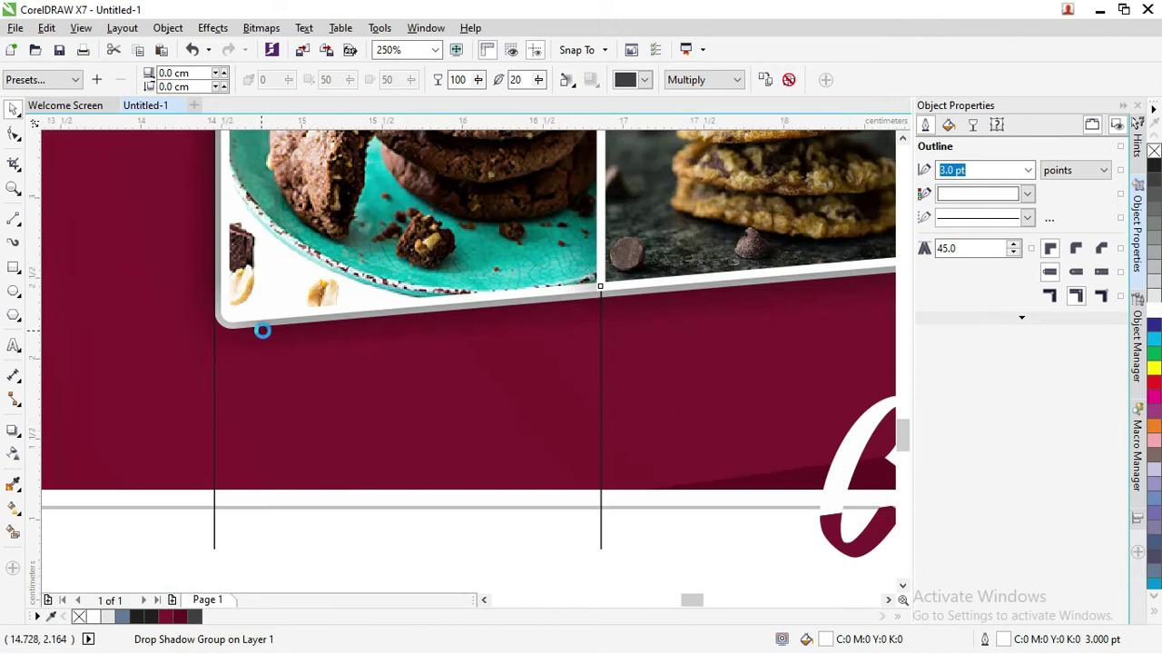
{"action": "scroll", "coordinate": [224, 284], "scroll_direction": "up", "scroll_amount": 3}
{"action": "scroll", "coordinate": [584, 265], "scroll_direction": "down", "scroll_amount": 6}
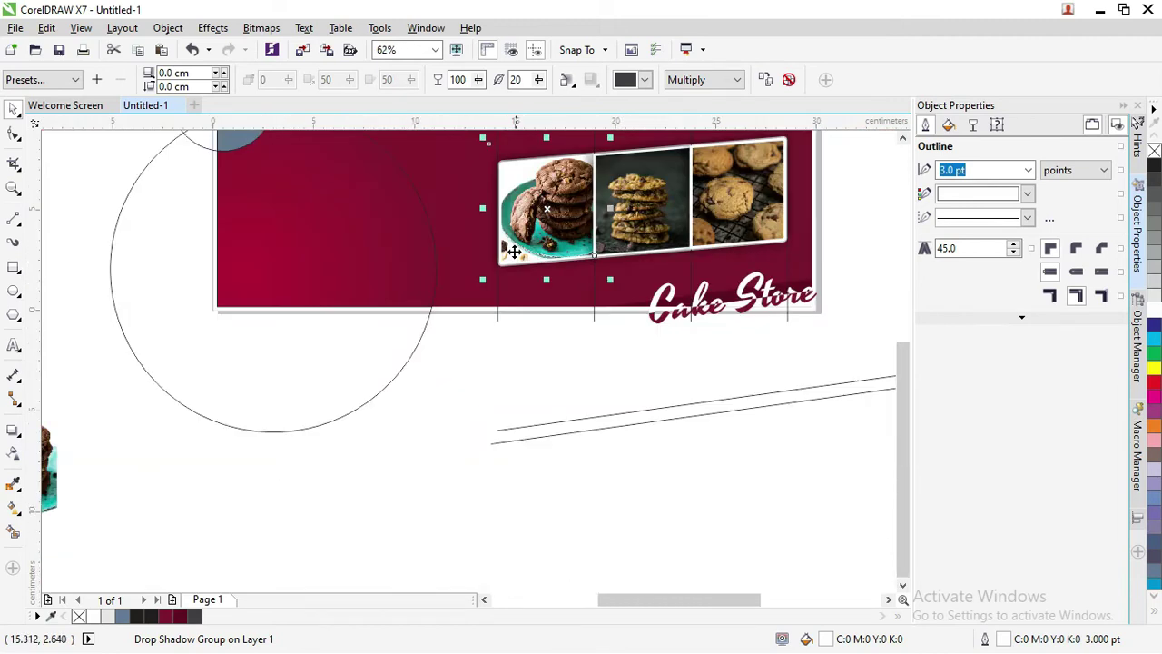
{"action": "left_click", "coordinate": [753, 188]}
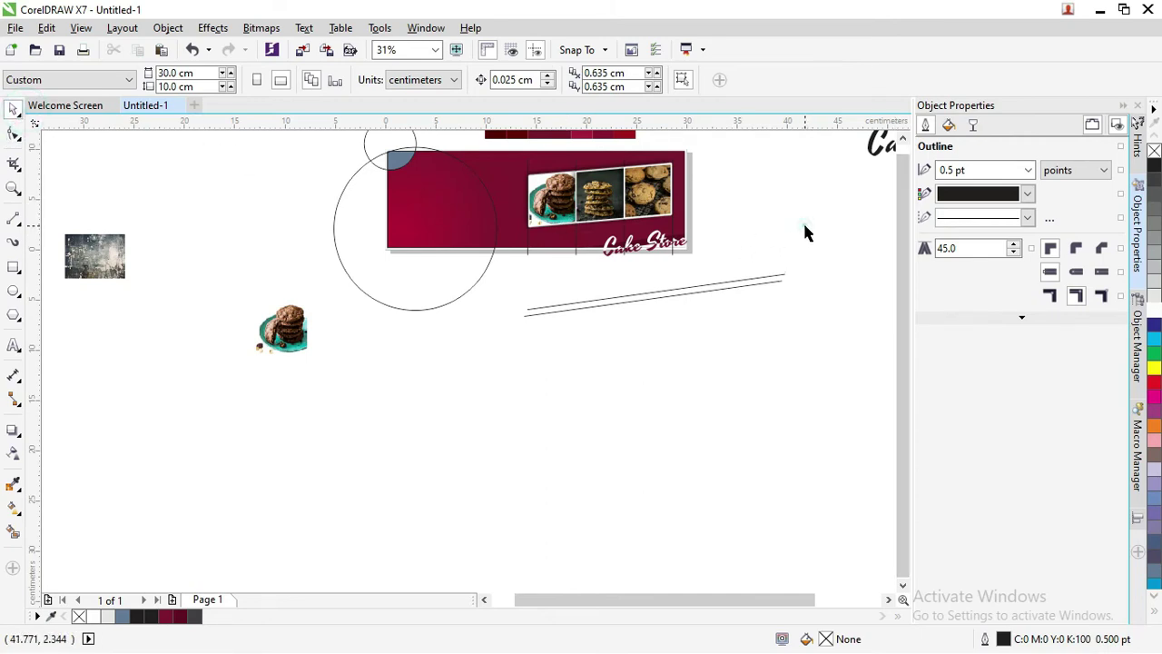
{"action": "scroll", "coordinate": [905, 263], "scroll_direction": "up", "scroll_amount": 3}
{"action": "key", "text": "z"}
{"action": "left_click_drag", "start_coordinate": [476, 330], "coordinate": [750, 454]}
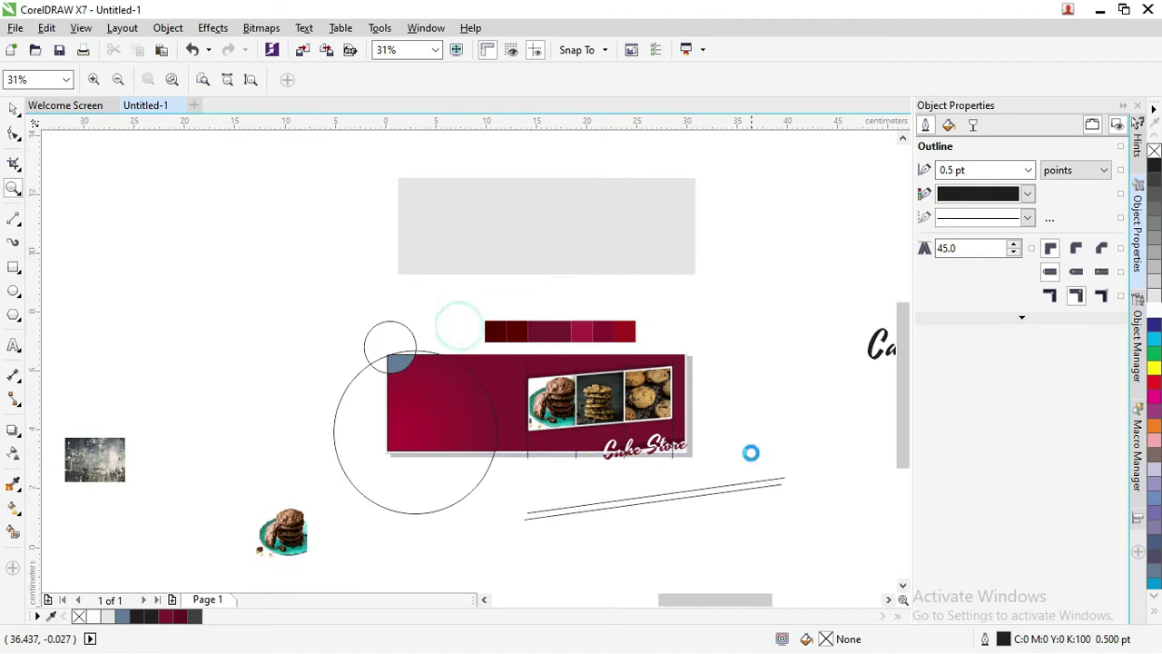
{"action": "left_click", "coordinate": [15, 109]}
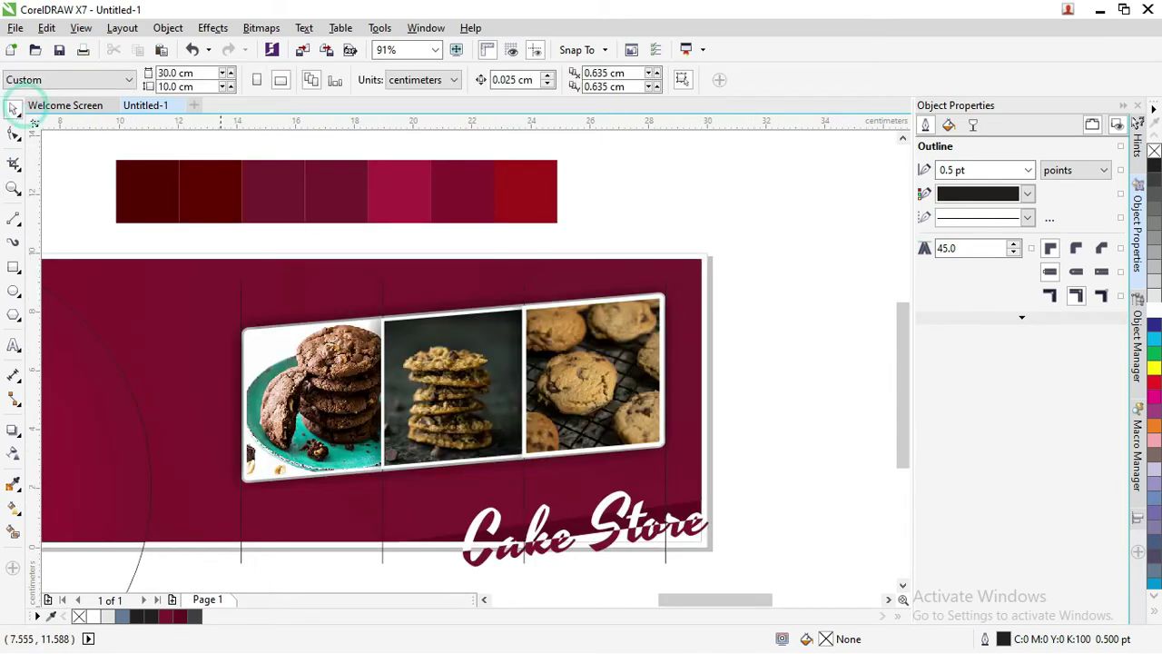
- Move the left chocolate cookies photo and the crimson panel behind it down to expose the light grey rounded rectangle
{"action": "left_click", "coordinate": [312, 399]}
{"action": "left_click_drag", "start_coordinate": [320, 354], "coordinate": [317, 360]}
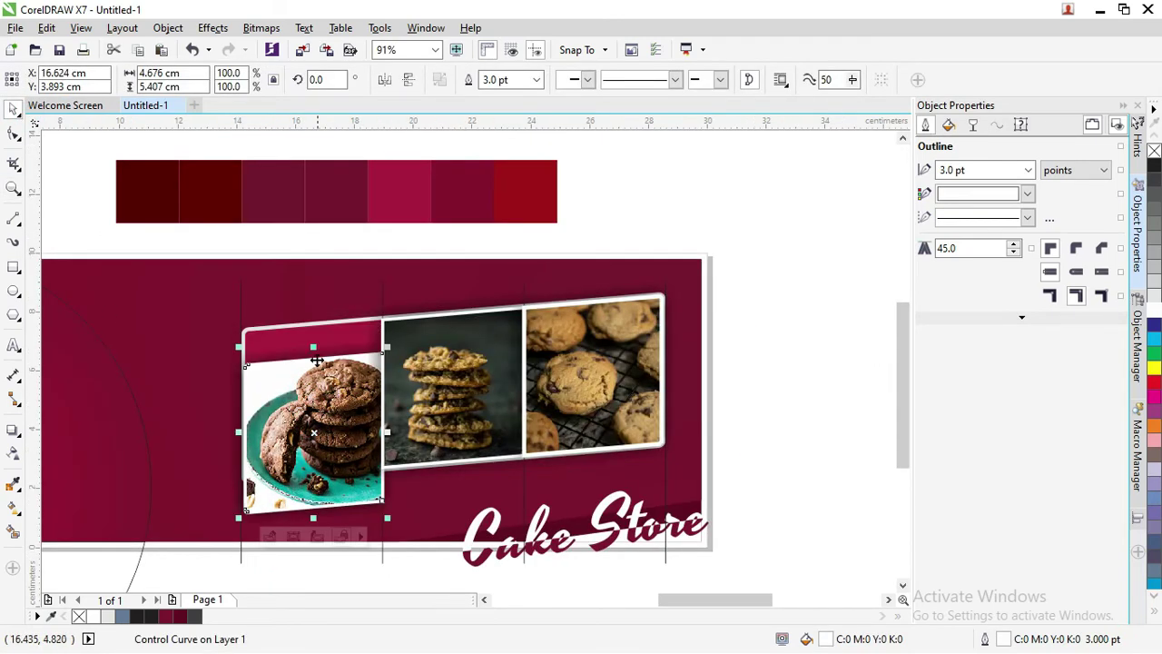
{"action": "left_click", "coordinate": [313, 338]}
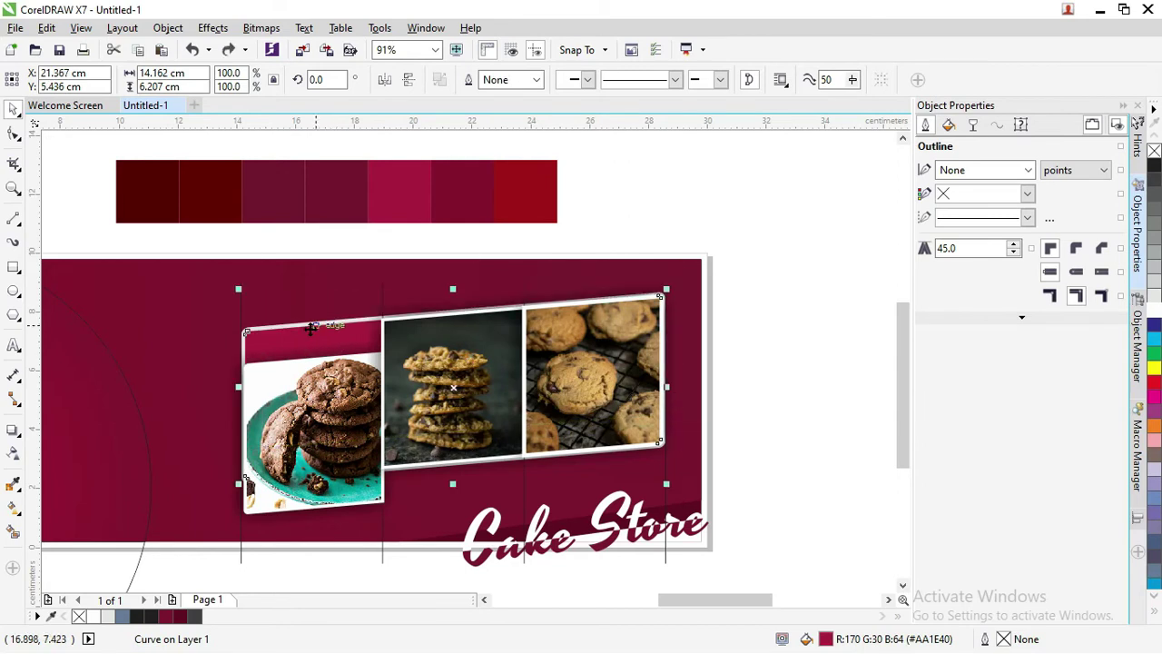
{"action": "scroll", "coordinate": [306, 337], "scroll_direction": "up", "scroll_amount": 3}
{"action": "left_click_drag", "start_coordinate": [317, 315], "coordinate": [337, 409]}
{"action": "left_click", "coordinate": [340, 352]}
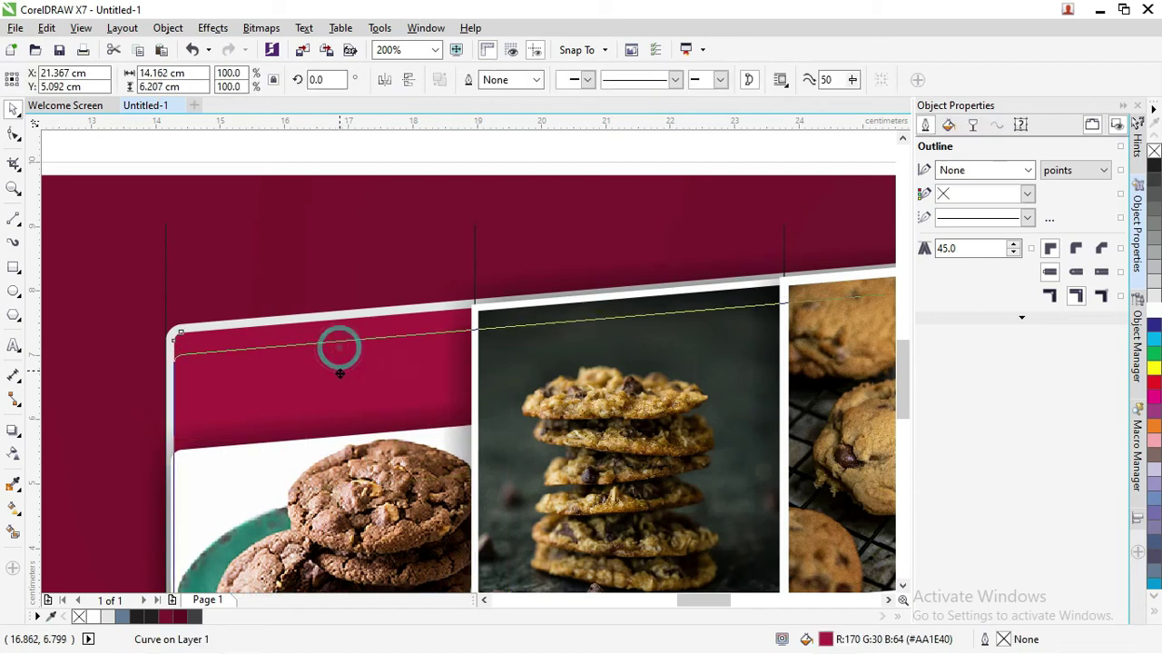
- Apply the Large Glow drop shadow preset to the light grey rounded rectangle behind the photos
{"action": "left_click", "coordinate": [336, 317]}
{"action": "scroll", "coordinate": [228, 259], "scroll_direction": "down", "scroll_amount": 2}
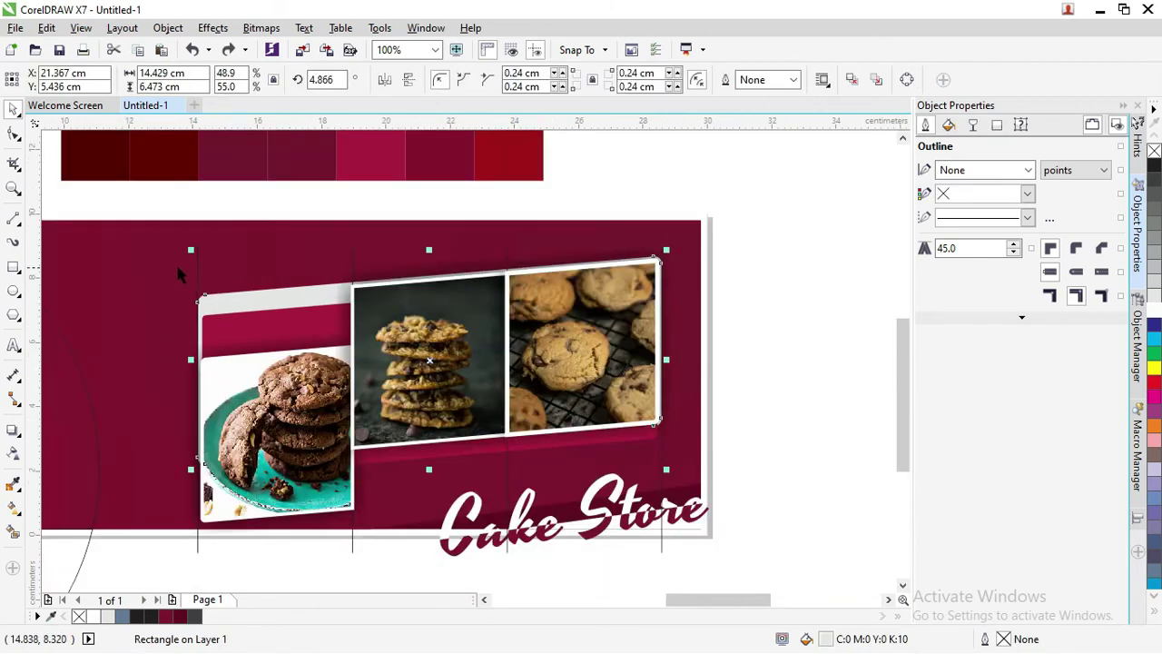
{"action": "left_click", "coordinate": [14, 453]}
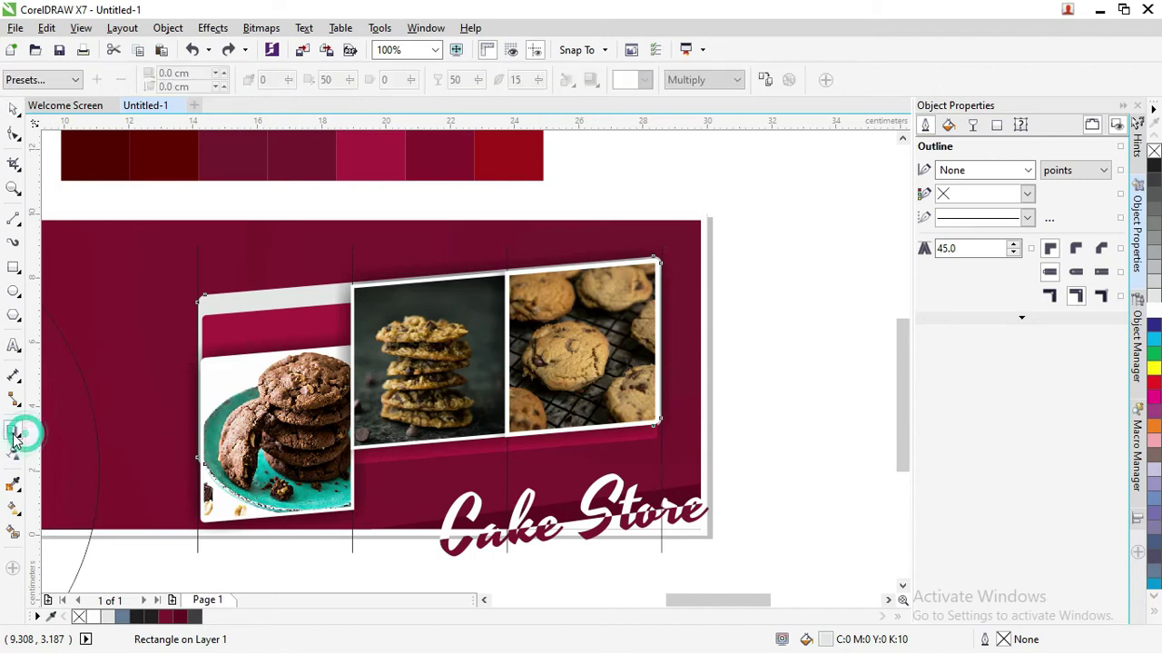
{"action": "left_click", "coordinate": [18, 460]}
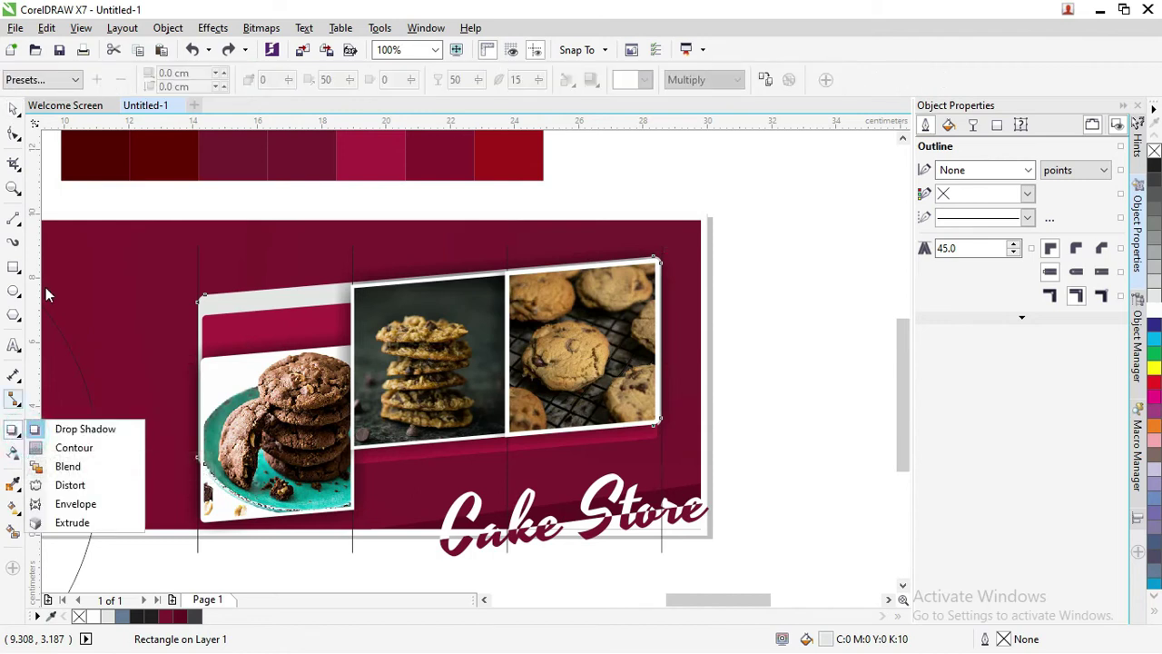
{"action": "left_click", "coordinate": [41, 79]}
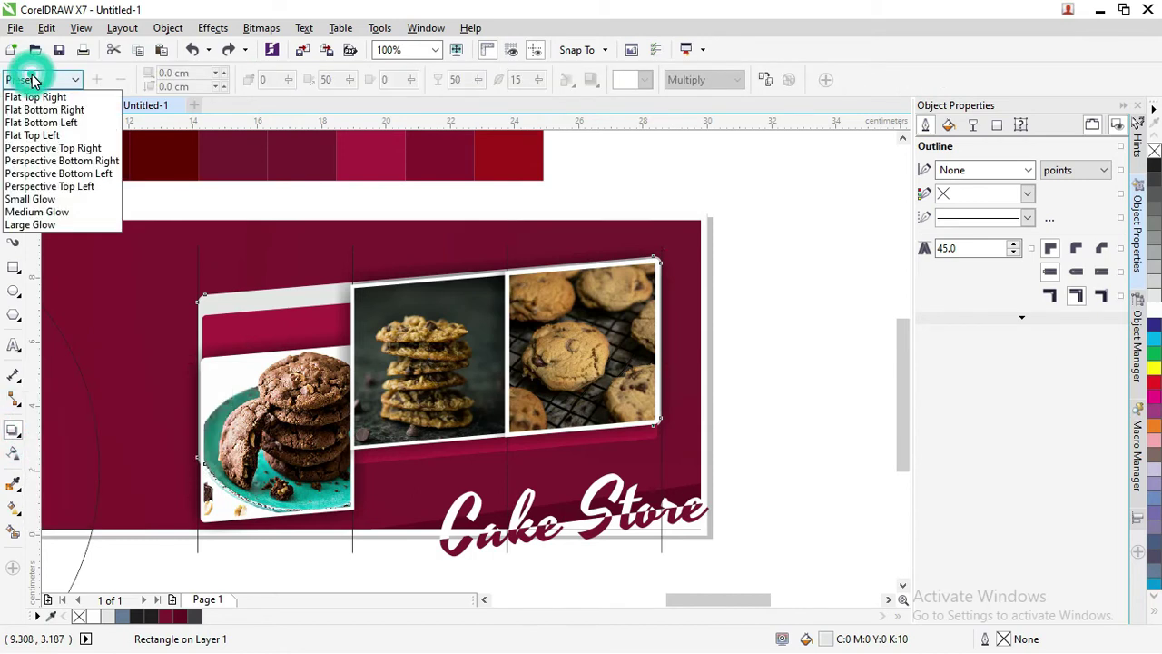
{"action": "left_click", "coordinate": [68, 224]}
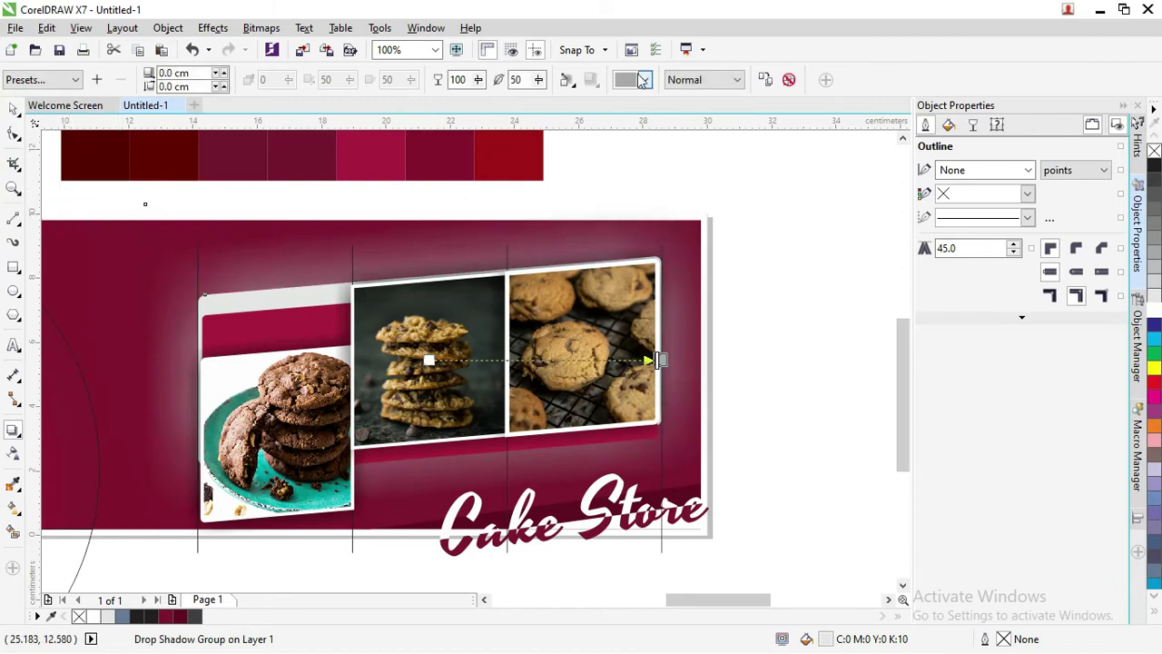
- Set the rectangle's glow colour to white and its merge mode to Overlay
{"action": "left_click", "coordinate": [643, 80]}
{"action": "left_click", "coordinate": [679, 101]}
{"action": "left_click", "coordinate": [715, 82]}
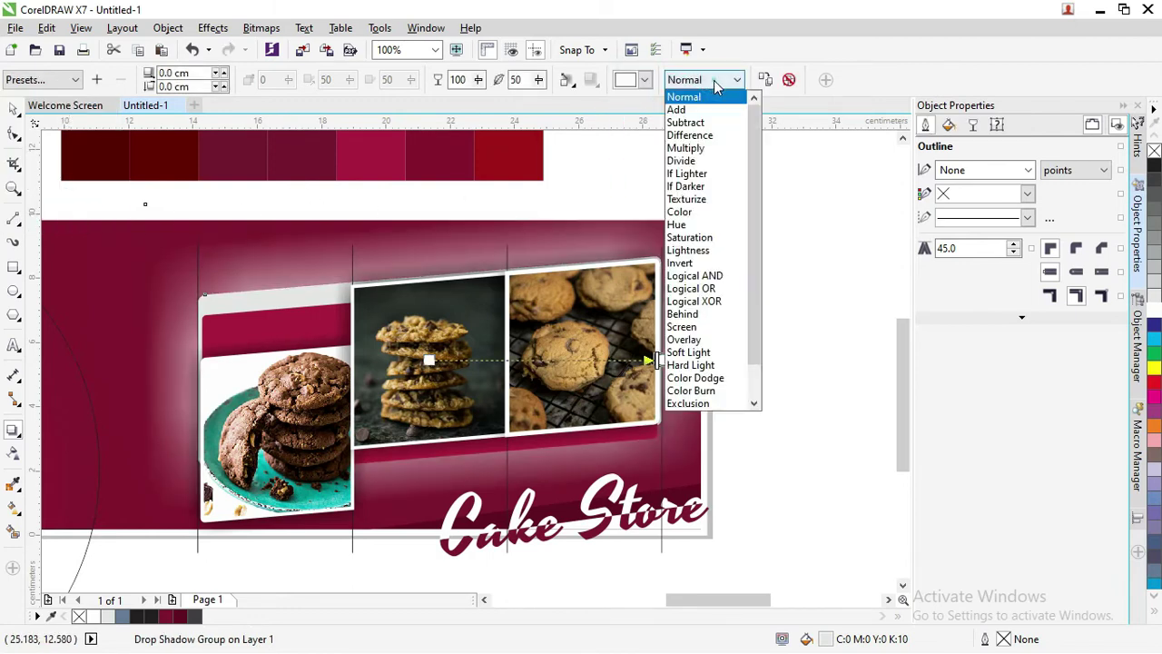
{"action": "left_click", "coordinate": [719, 340]}
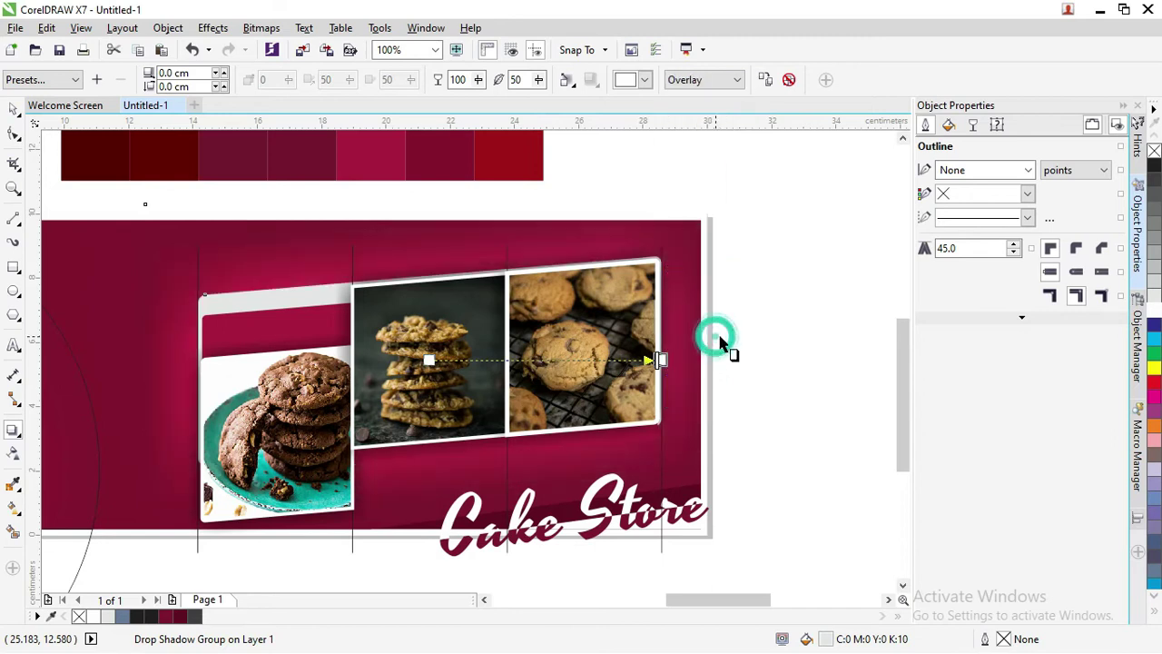
- Try to align the left photo and the crimson panel vertically with the middle photo
{"action": "left_click", "coordinate": [13, 108]}
{"action": "left_click", "coordinate": [295, 213]}
{"action": "left_click", "coordinate": [277, 427], "text": "ctrl"}
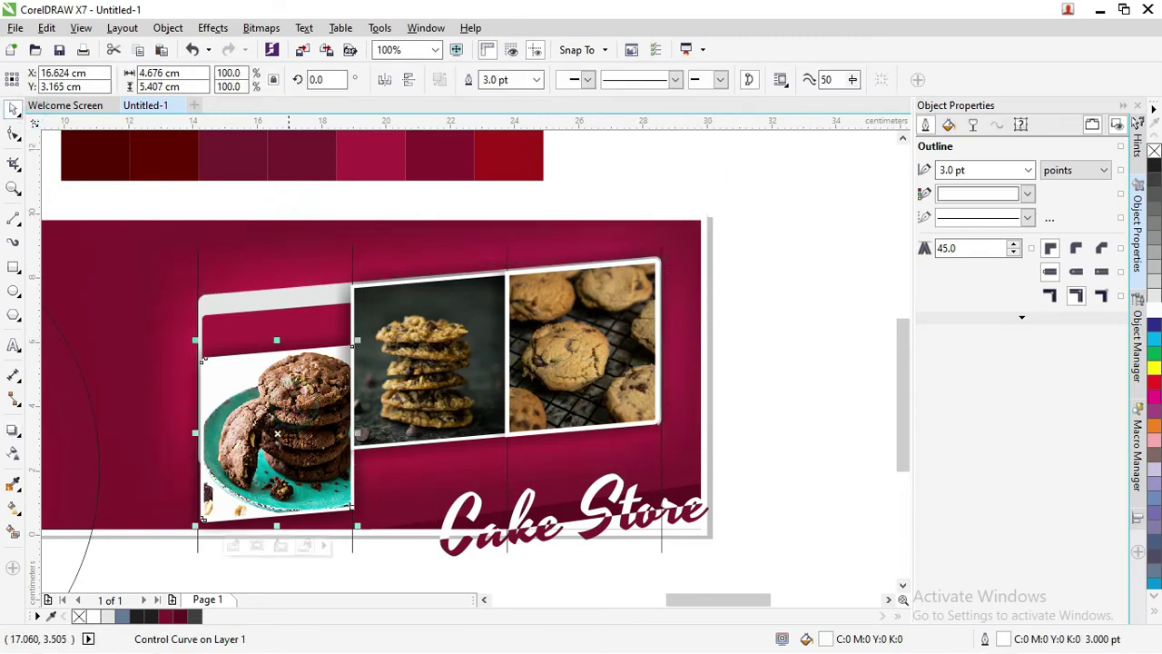
{"action": "left_click", "coordinate": [292, 327], "text": "shift"}
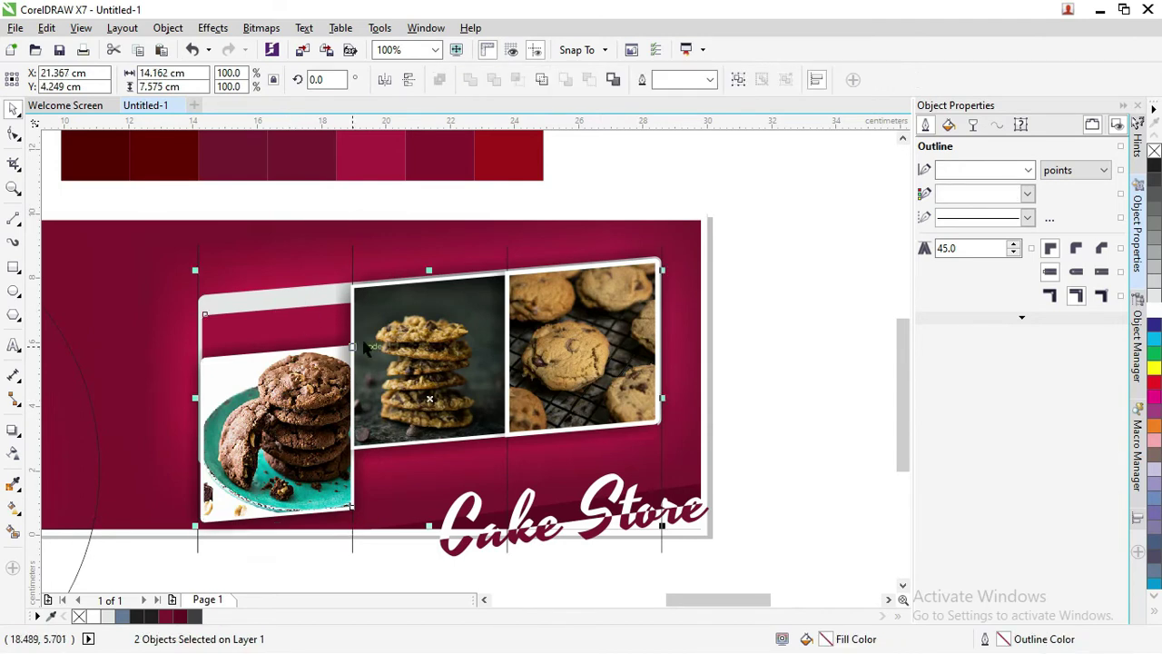
{"action": "left_click", "coordinate": [436, 324], "text": "shift"}
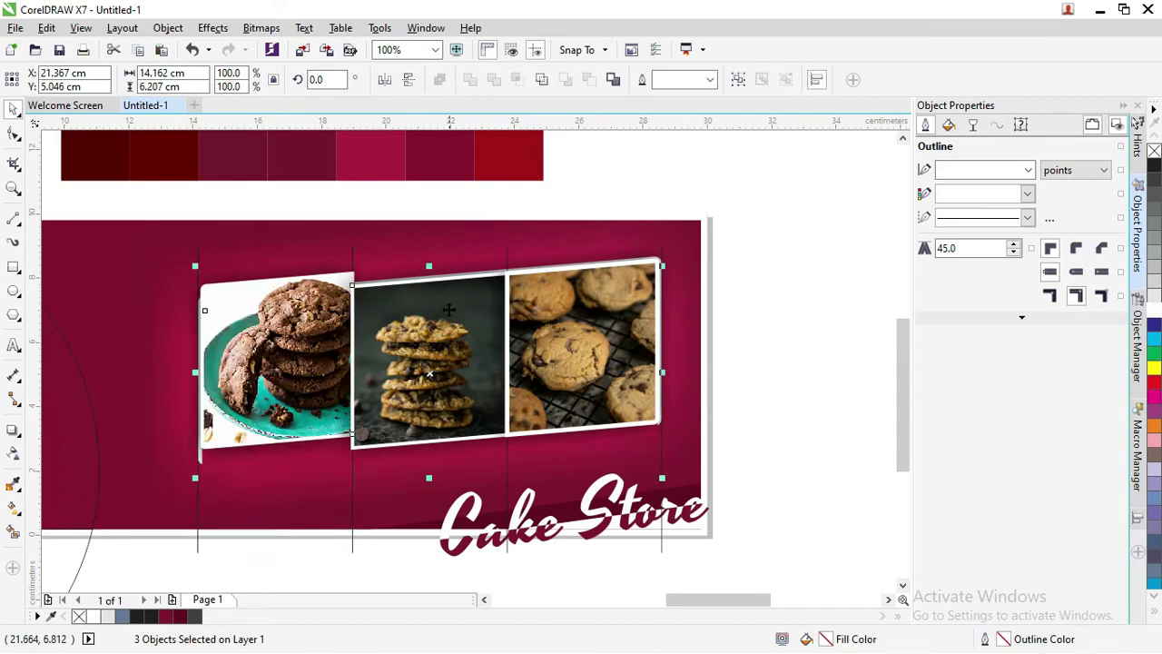
{"action": "left_click", "coordinate": [418, 182]}
- Move the crimson panel back up inside the light grey rounded rectangle
{"action": "scroll", "coordinate": [290, 327], "scroll_direction": "up", "scroll_amount": 3}
{"action": "left_click", "coordinate": [291, 324]}
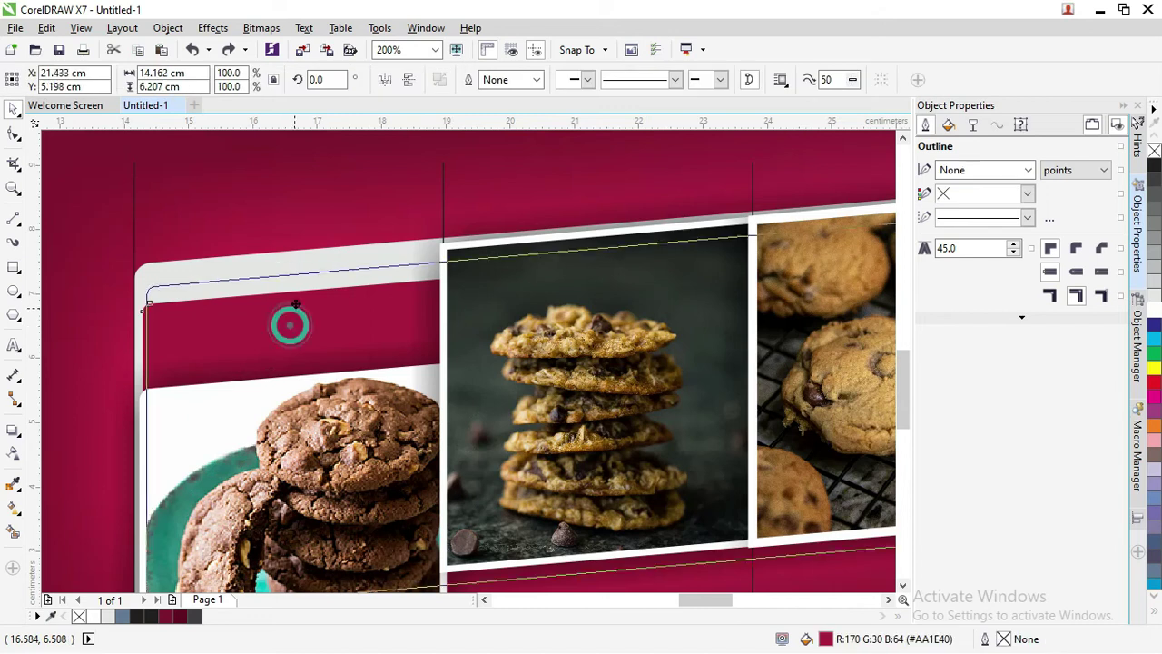
{"action": "left_click_drag", "start_coordinate": [296, 295], "coordinate": [298, 295]}
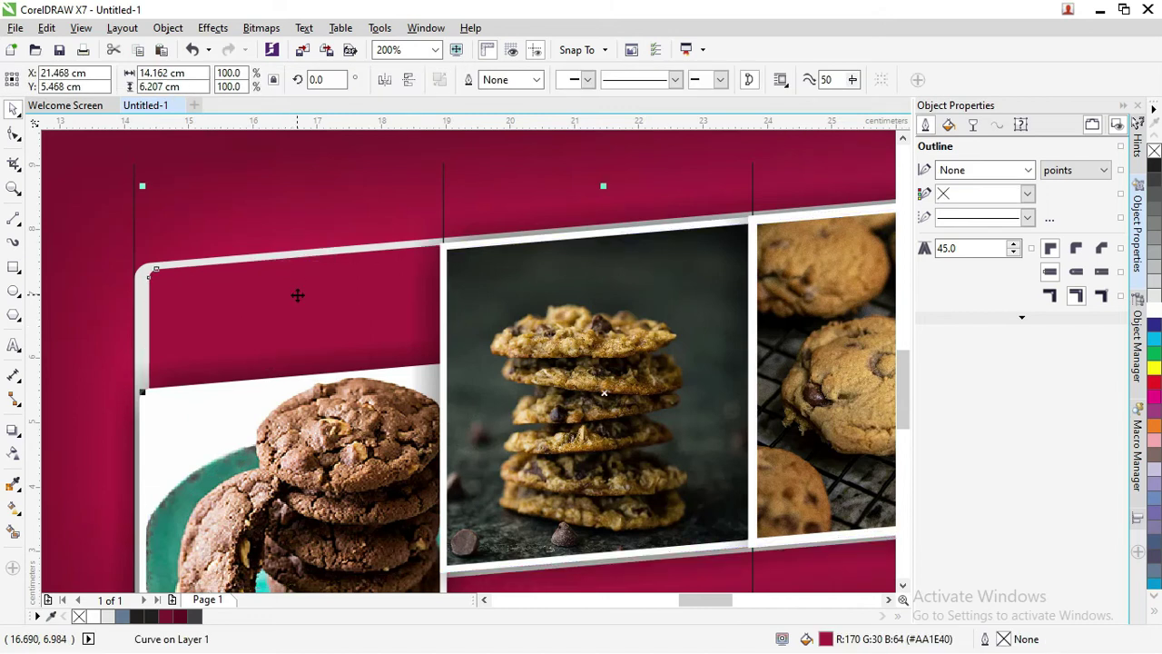
- Move the left chocolate cookies photo back up in line with the other photos, nudging it down to Y 5.02 cm
{"action": "left_click", "coordinate": [332, 327]}
{"action": "left_click_drag", "start_coordinate": [332, 327], "coordinate": [328, 315]}
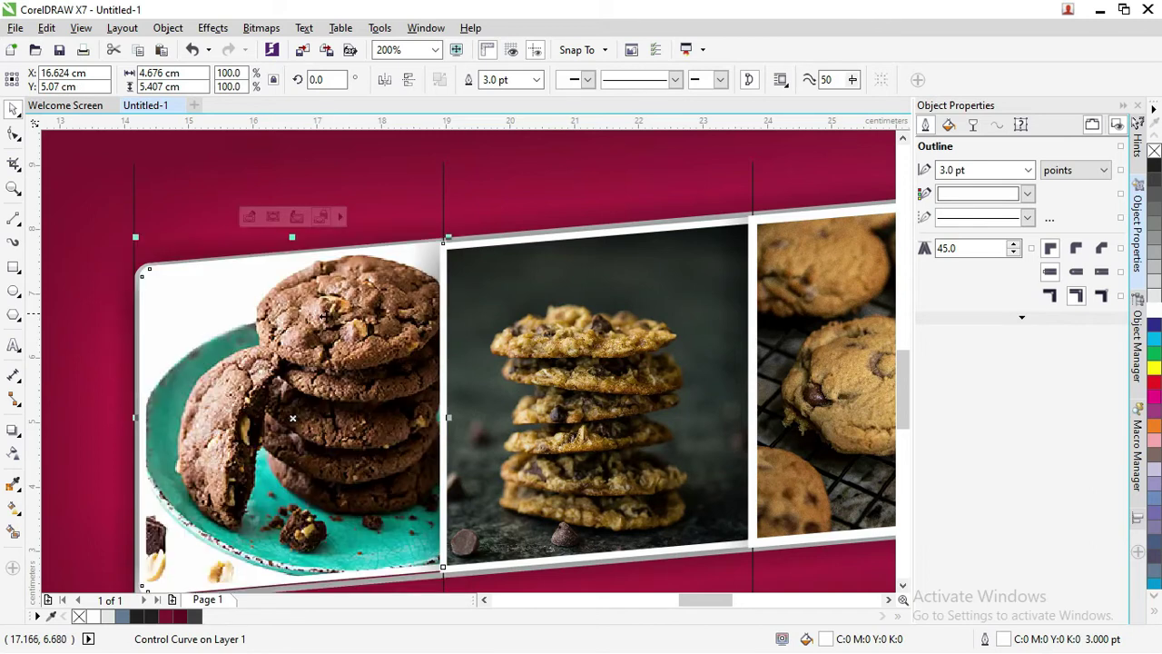
{"action": "key", "text": "Down"}
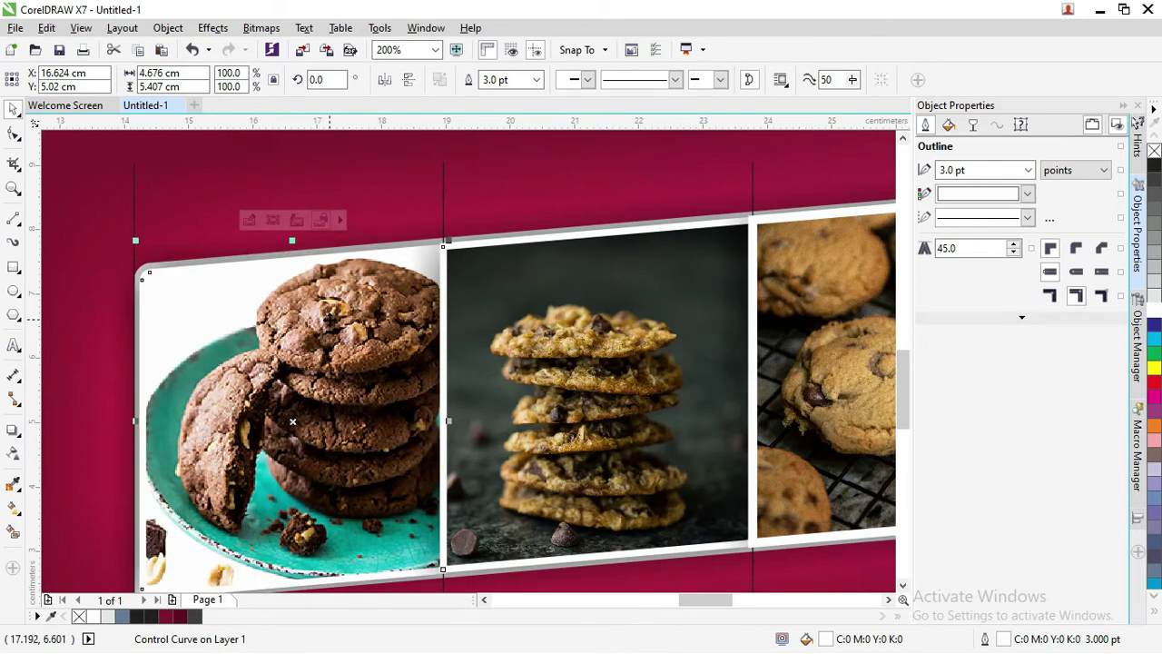
{"action": "scroll", "coordinate": [246, 220], "scroll_direction": "down", "scroll_amount": 2}
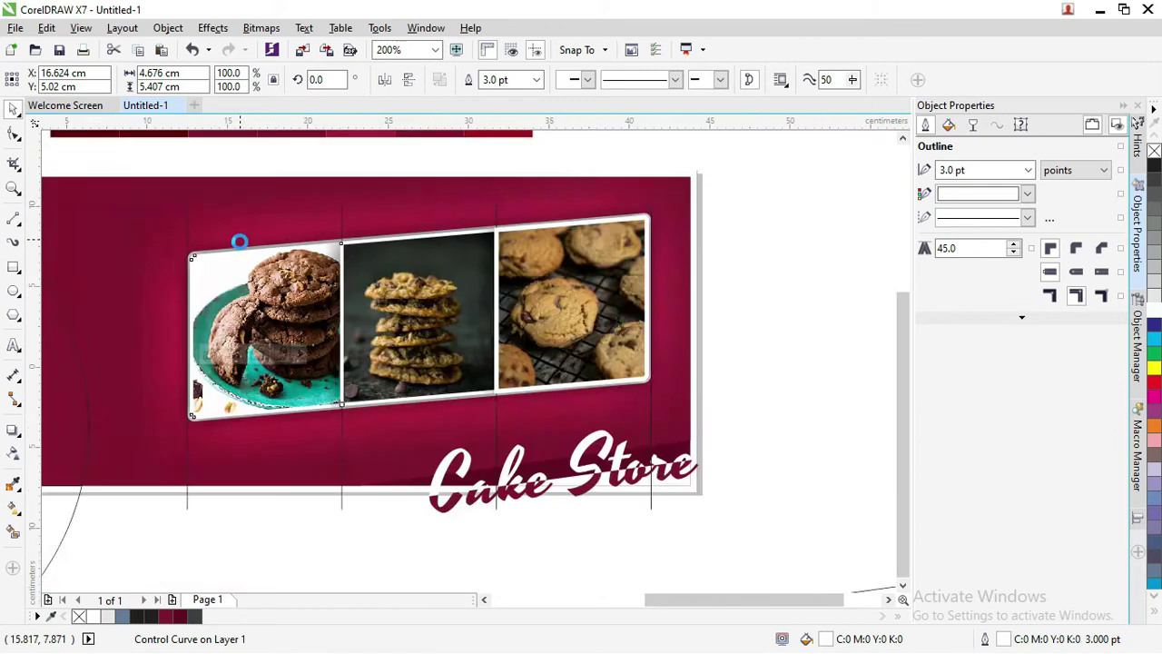
- Move the four vertical guide lines off the banner to the empty canvas below the spare Cake Store lettering
{"action": "left_click", "coordinate": [617, 276]}
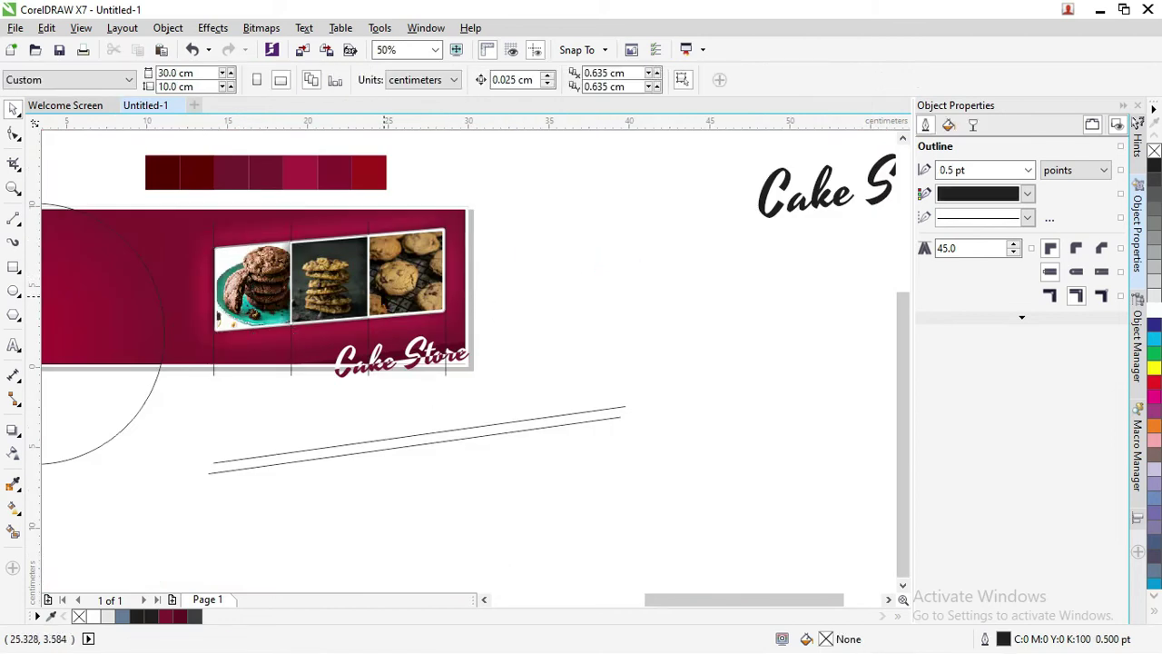
{"action": "scroll", "coordinate": [386, 299], "scroll_direction": "up", "scroll_amount": 2}
{"action": "left_click", "coordinate": [361, 397]}
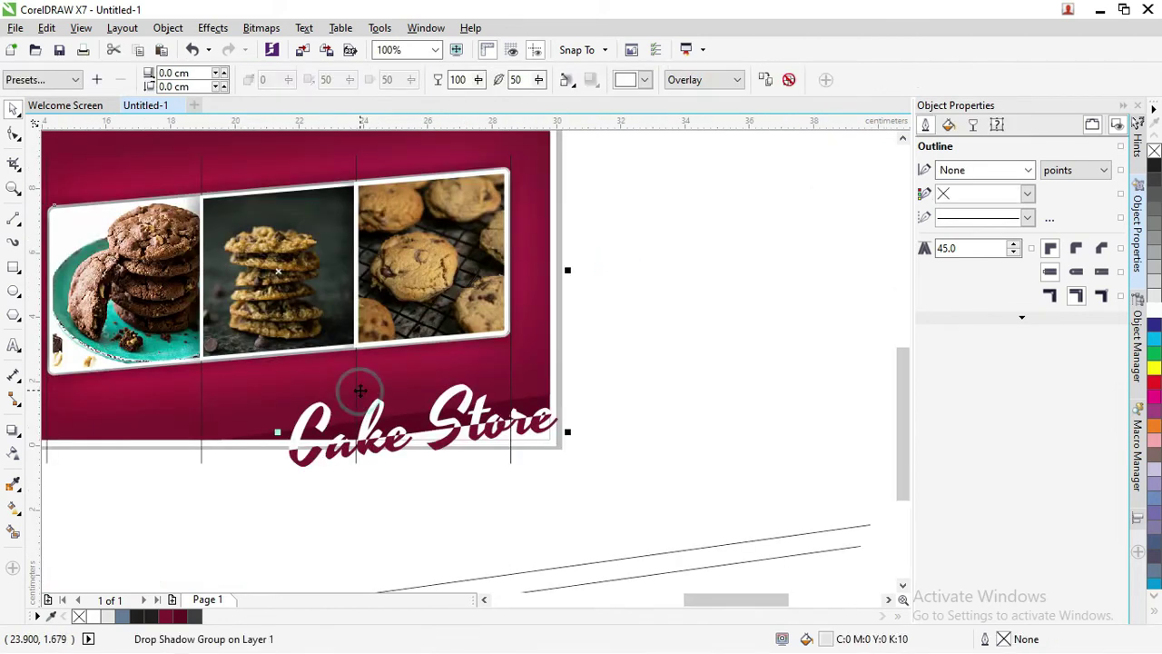
{"action": "left_click", "coordinate": [363, 385]}
{"action": "scroll", "coordinate": [391, 395], "scroll_direction": "down", "scroll_amount": 2}
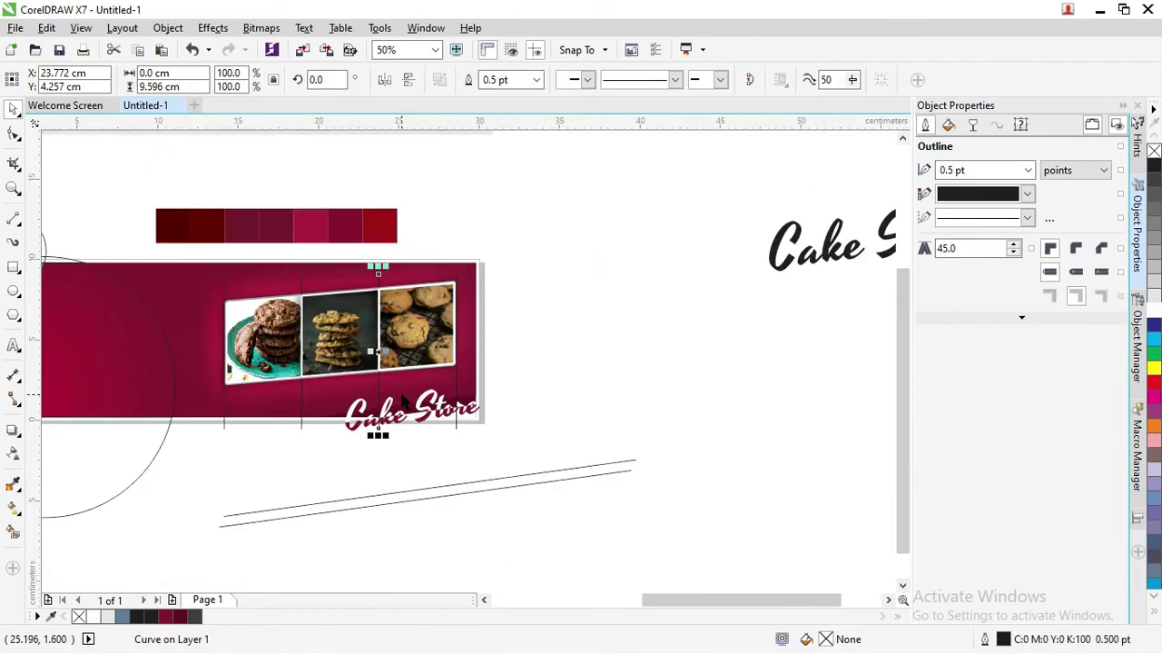
{"action": "left_click", "coordinate": [456, 428], "text": "shift"}
{"action": "scroll", "coordinate": [302, 436], "scroll_direction": "up", "scroll_amount": 2}
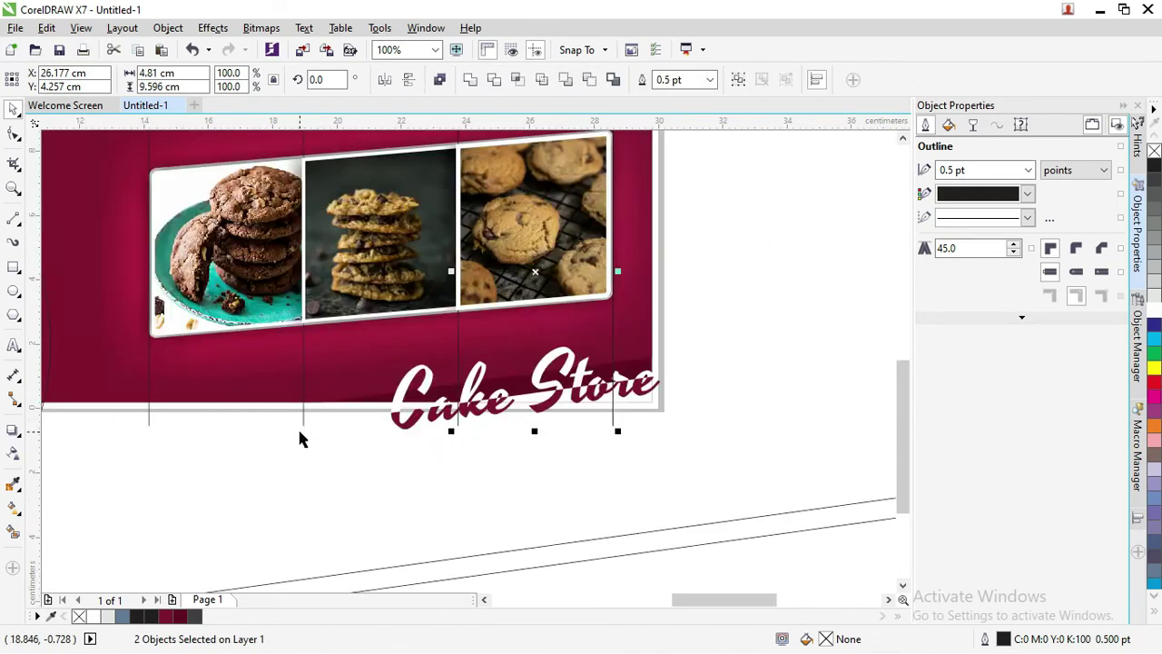
{"action": "left_click", "coordinate": [302, 424], "text": "shift"}
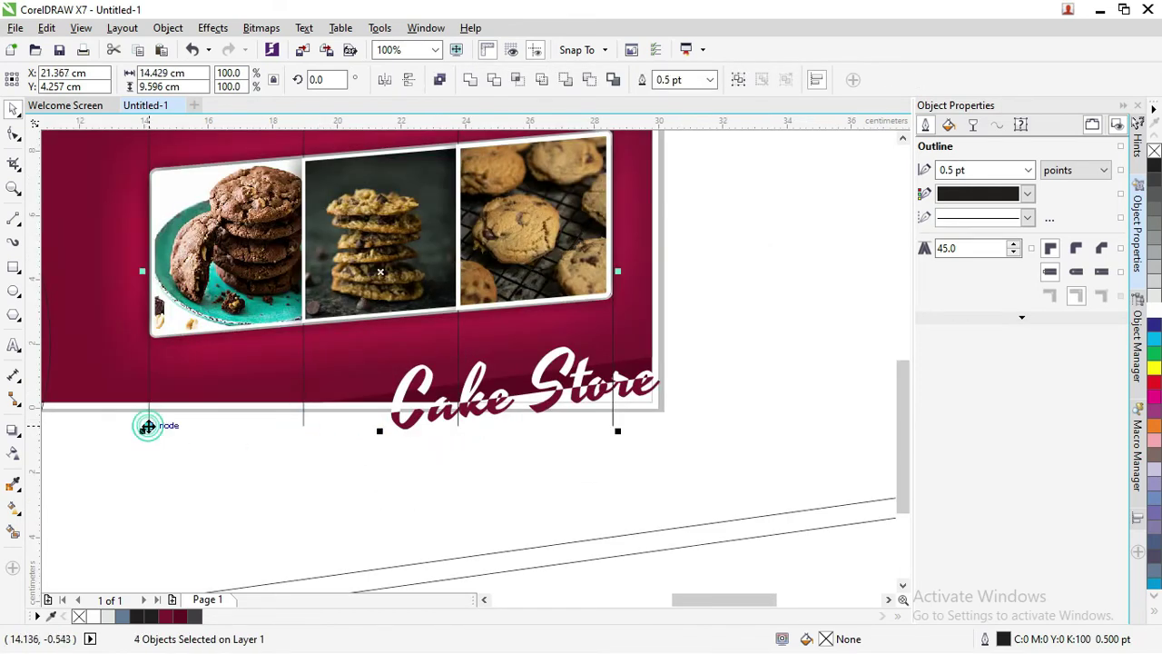
{"action": "scroll", "coordinate": [176, 427], "scroll_direction": "down", "scroll_amount": 2}
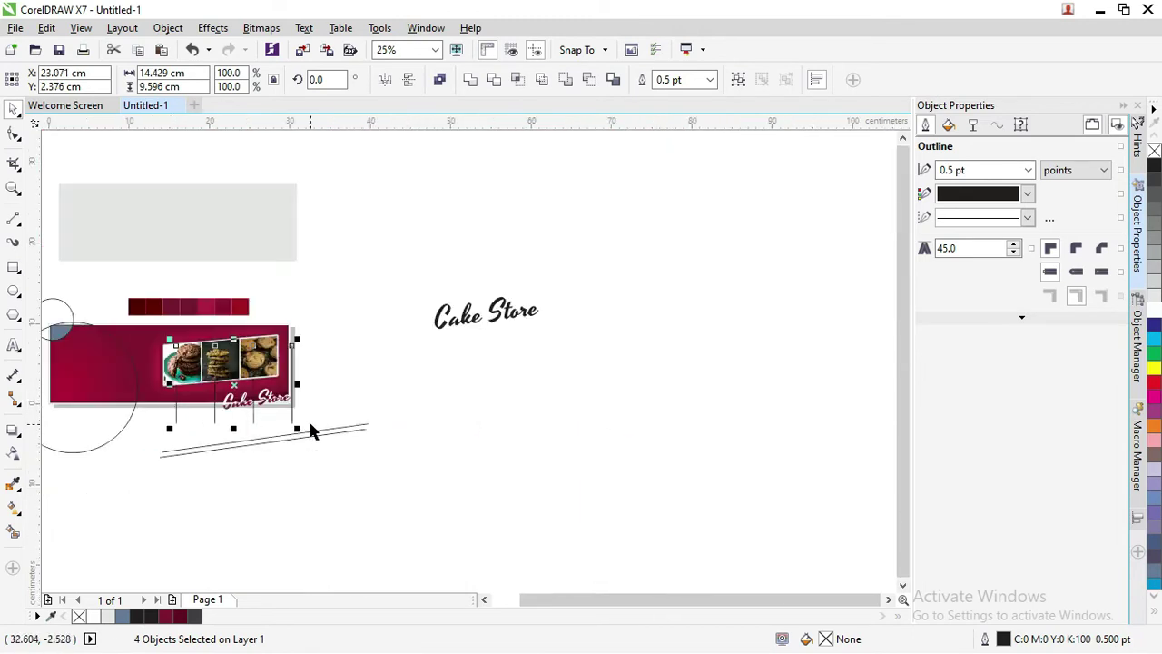
{"action": "left_click_drag", "start_coordinate": [293, 420], "coordinate": [530, 446]}
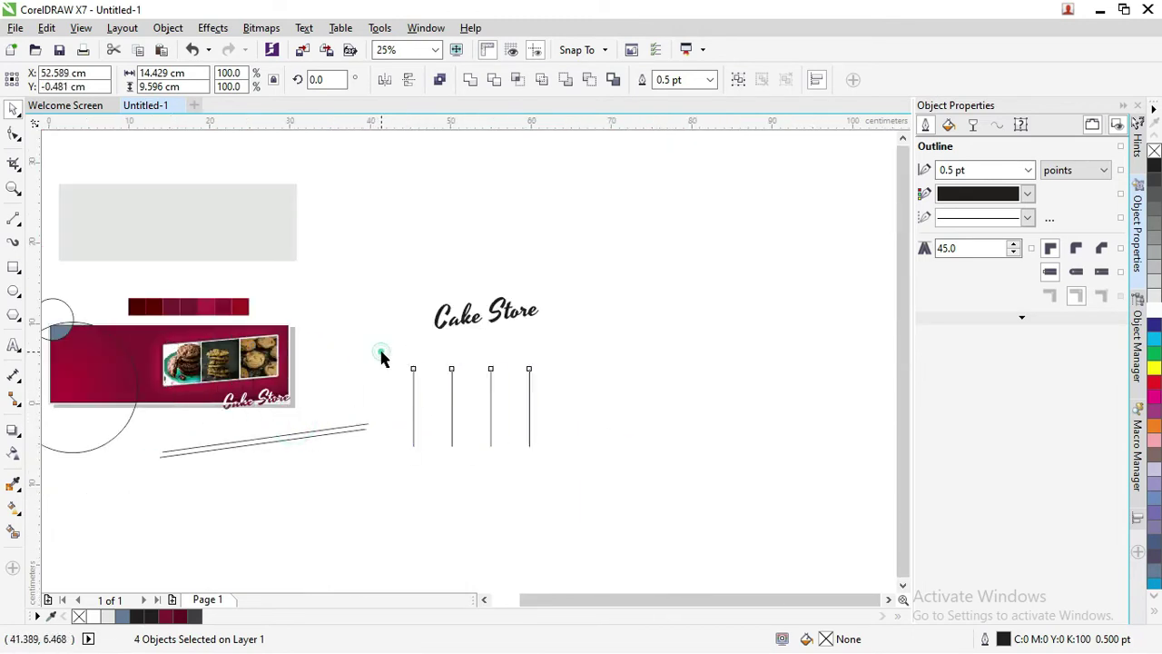
{"action": "key", "text": "z"}
{"action": "left_click_drag", "start_coordinate": [346, 433], "coordinate": [102, 287]}
{"action": "left_click", "coordinate": [12, 109]}
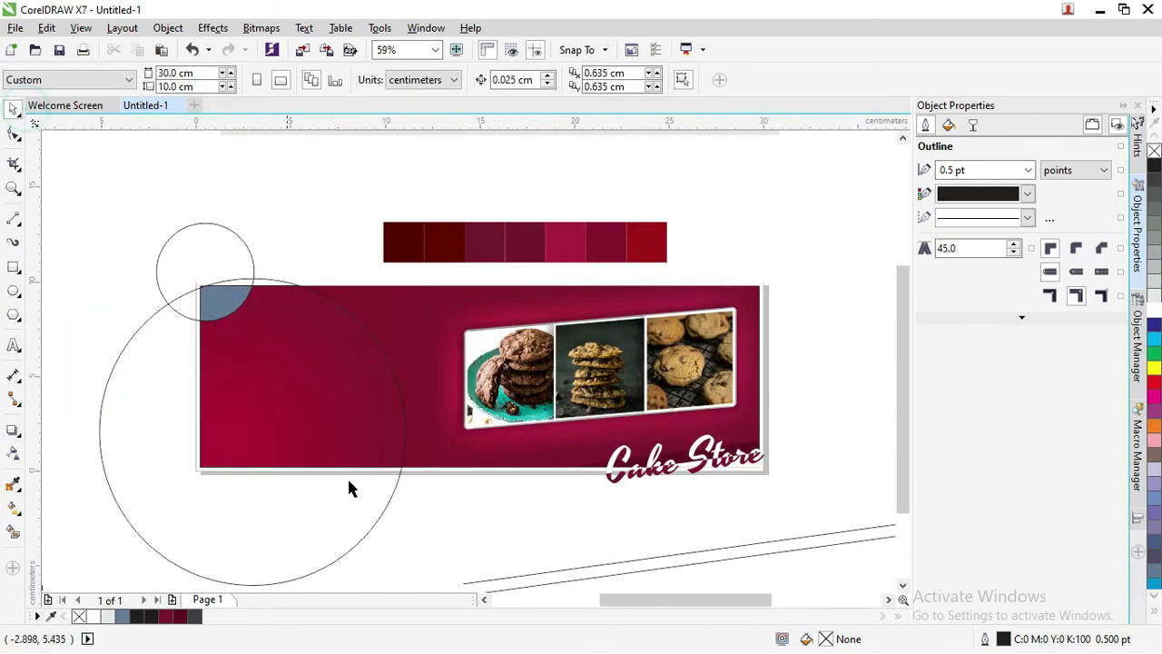
{"action": "double_click", "coordinate": [312, 379]}
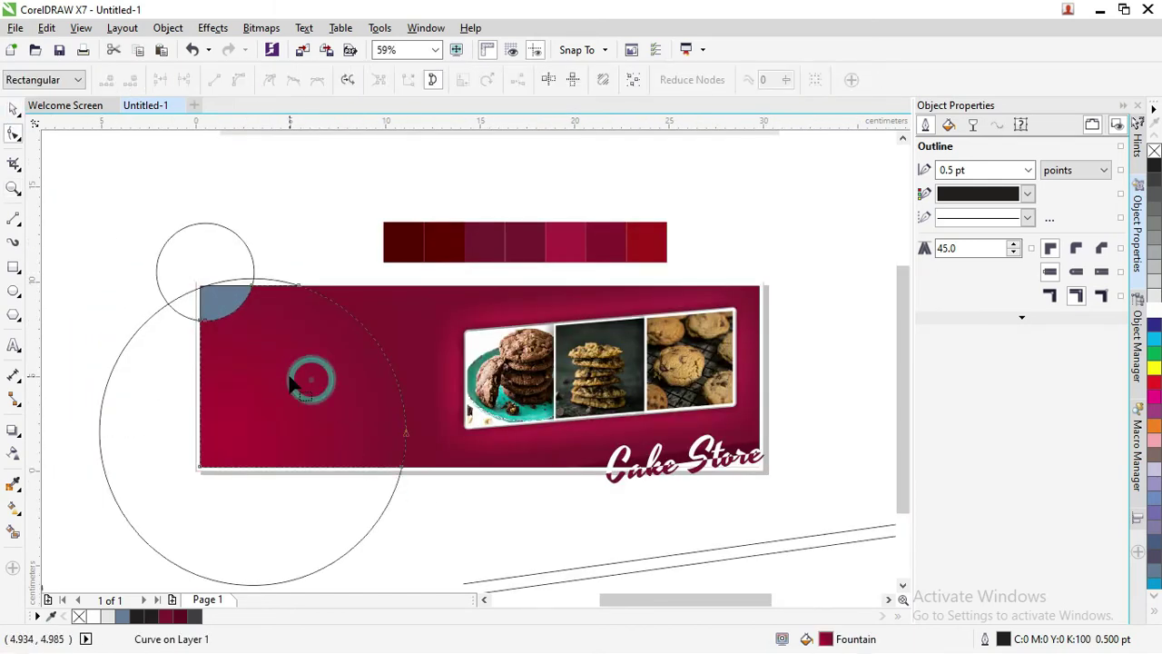
{"action": "left_click", "coordinate": [11, 110]}
{"action": "left_click", "coordinate": [254, 171]}
- Move the cut-out chocolate cookies photo onto the banner's left part and bring it to the front
{"action": "scroll", "coordinate": [299, 233], "scroll_direction": "down", "scroll_amount": 3}
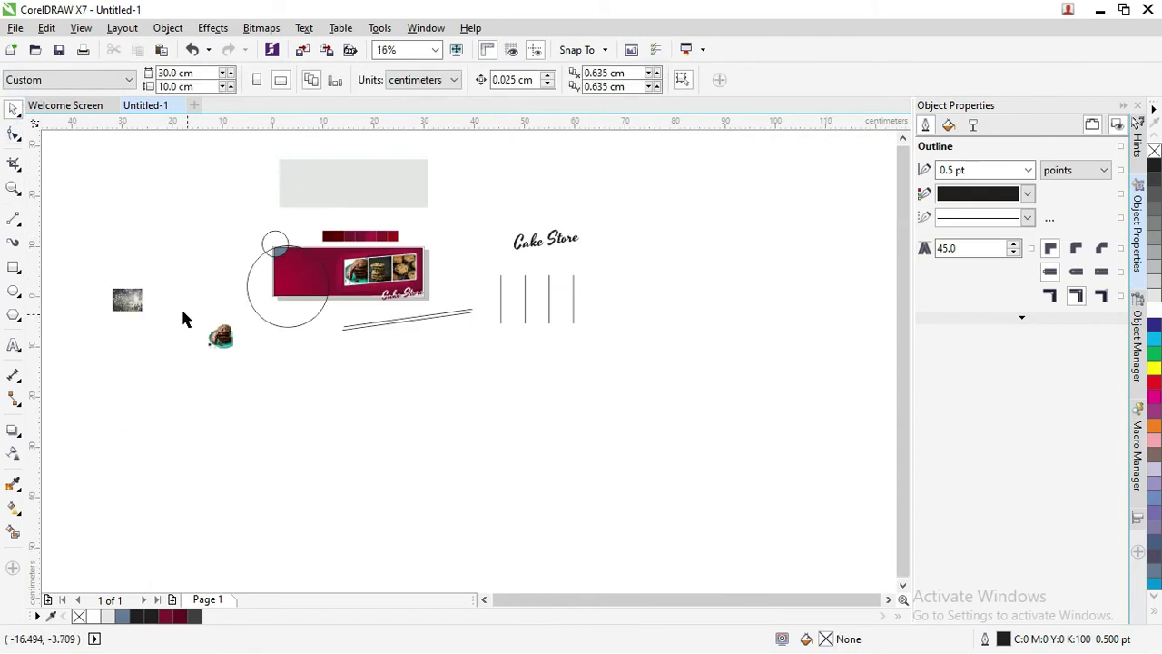
{"action": "left_click", "coordinate": [220, 337]}
{"action": "left_click_drag", "start_coordinate": [220, 337], "coordinate": [296, 276]}
{"action": "scroll", "coordinate": [296, 278], "scroll_direction": "up", "scroll_amount": 5}
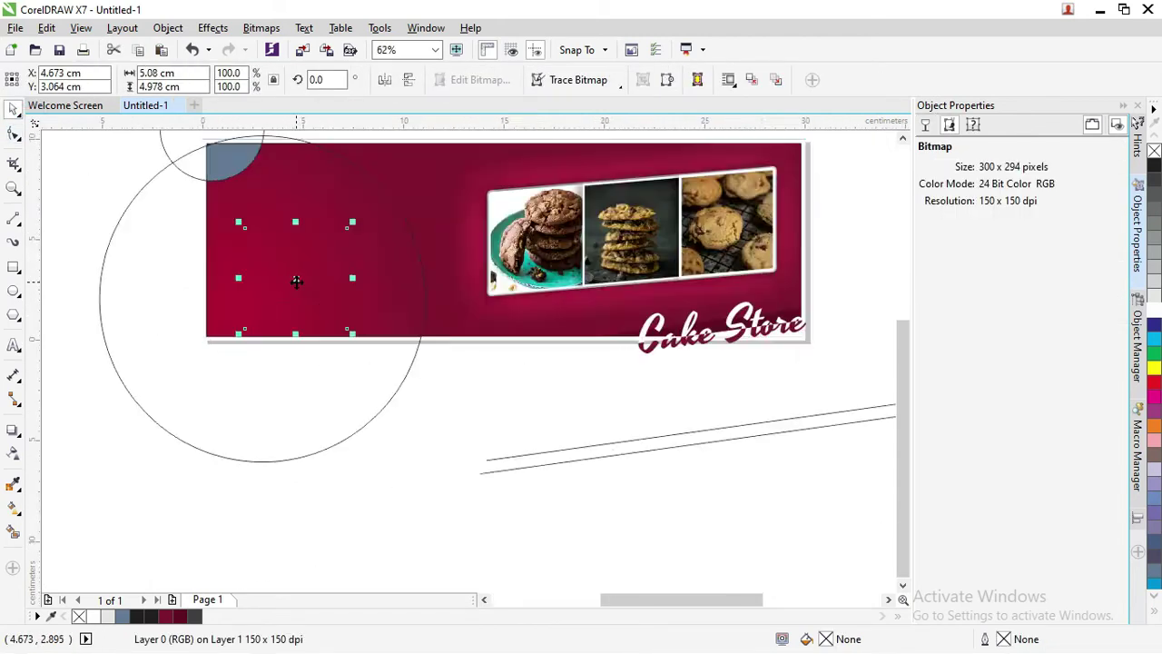
{"action": "right_click", "coordinate": [332, 254]}
{"action": "key", "text": "Escape"}
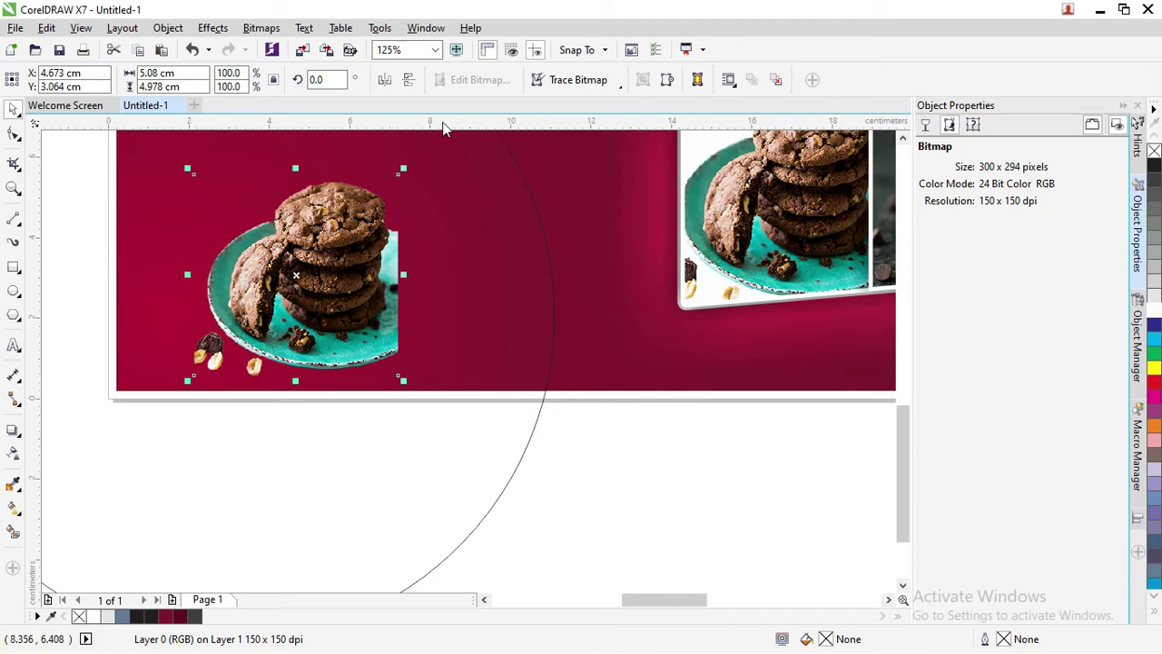
- Mirror the cut-out chocolate cookies photo horizontally
{"action": "left_click", "coordinate": [385, 78]}
{"action": "left_click", "coordinate": [583, 434]}
{"action": "scroll", "coordinate": [400, 363], "scroll_direction": "down", "scroll_amount": 2}
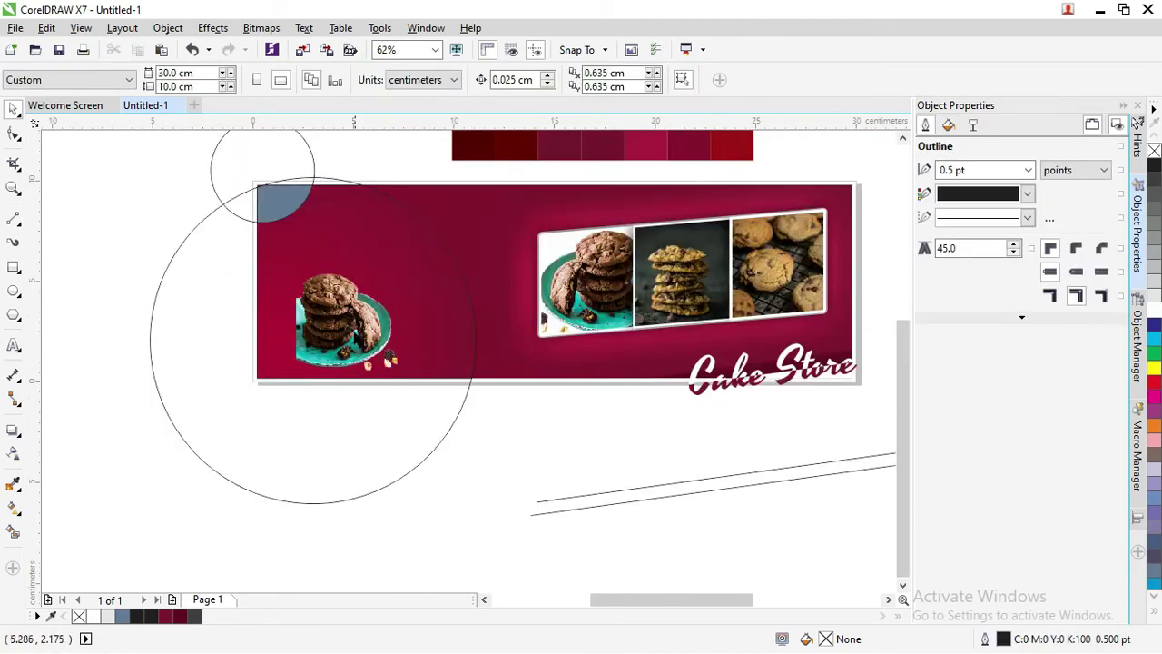
- Enlarge the cut-out cookies photo to about 7.98 × 7.82 cm and place it against the banner's left edge
{"action": "left_click", "coordinate": [401, 277]}
{"action": "left_click_drag", "start_coordinate": [403, 264], "coordinate": [454, 213]}
{"action": "left_click_drag", "start_coordinate": [355, 274], "coordinate": [317, 281]}
{"action": "scroll", "coordinate": [351, 358], "scroll_direction": "up", "scroll_amount": 2}
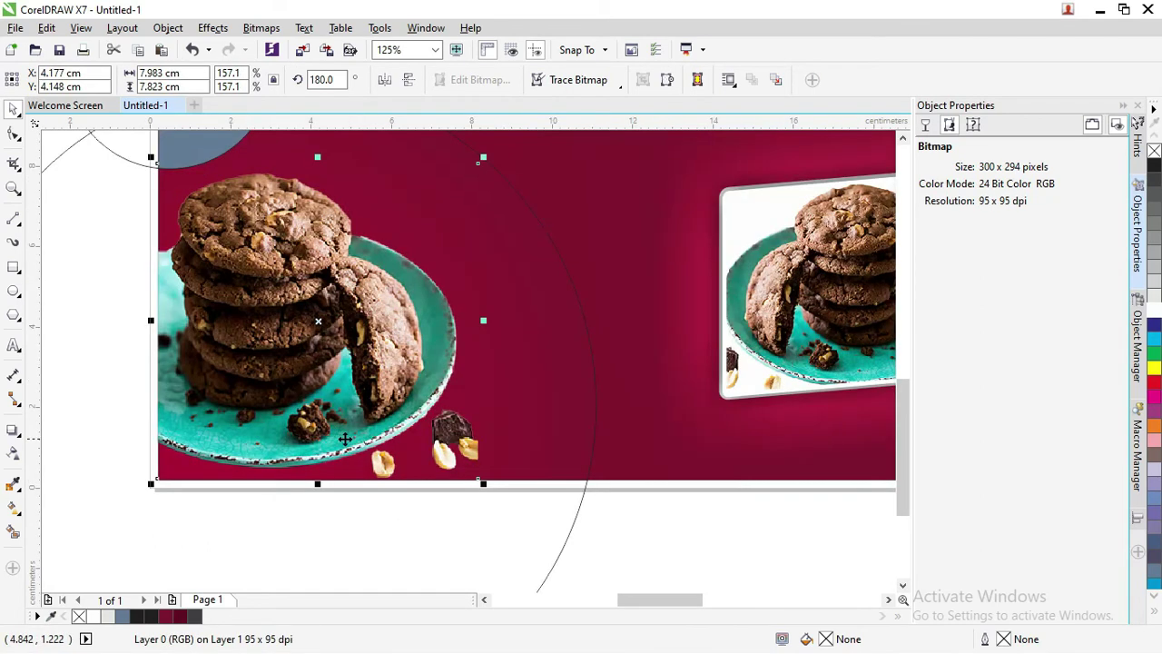
{"action": "left_click", "coordinate": [485, 501]}
{"action": "scroll", "coordinate": [482, 504], "scroll_direction": "down", "scroll_amount": 2}
- Shift the curved gradient shape behind the cut-out cookies slightly left, to about X 5.01 cm
{"action": "left_click", "coordinate": [474, 326]}
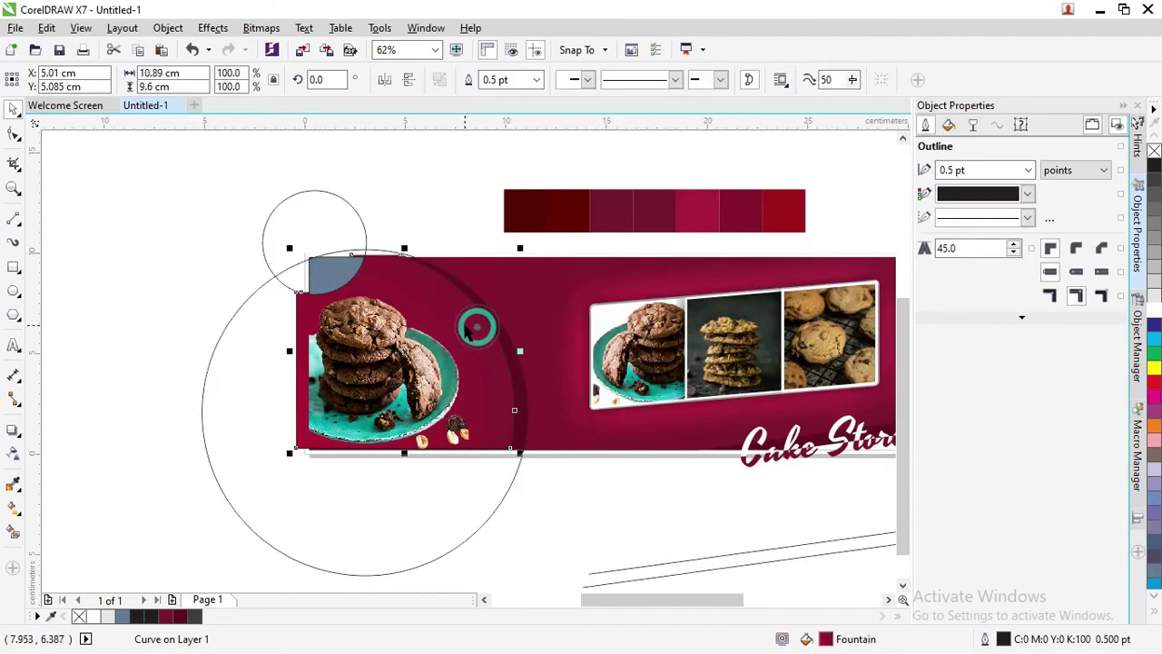
- Apply the Medium Glow drop shadow preset to the large curved panel behind the cookie plate
{"action": "left_click", "coordinate": [519, 288]}
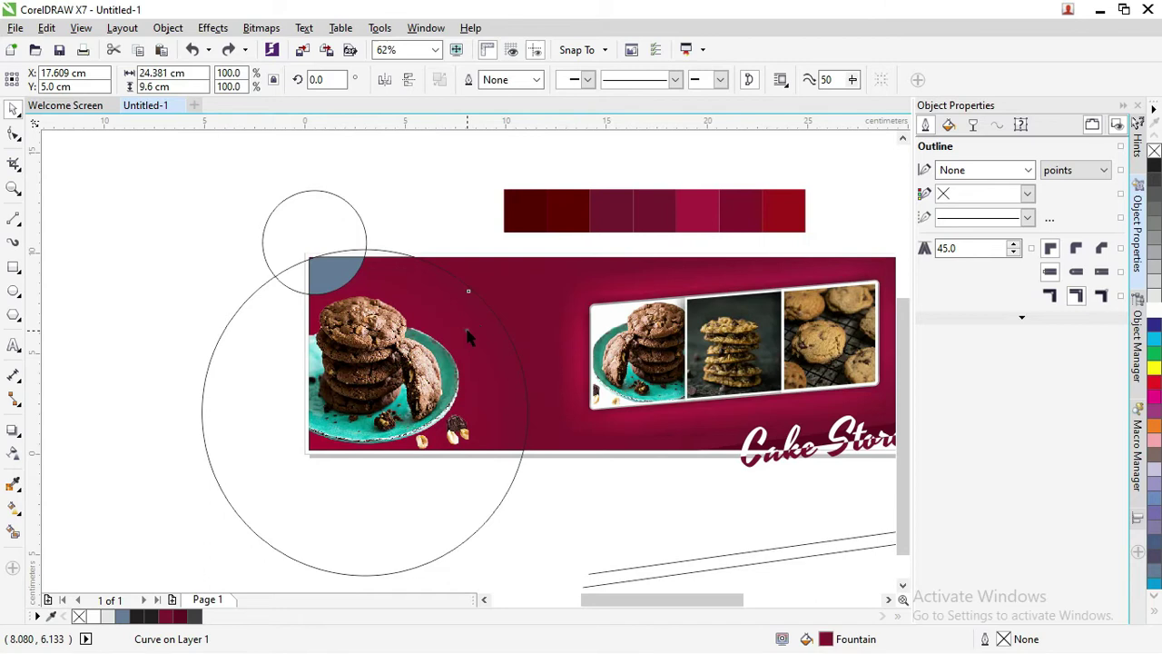
{"action": "left_click", "coordinate": [386, 341]}
{"action": "key", "text": "Escape"}
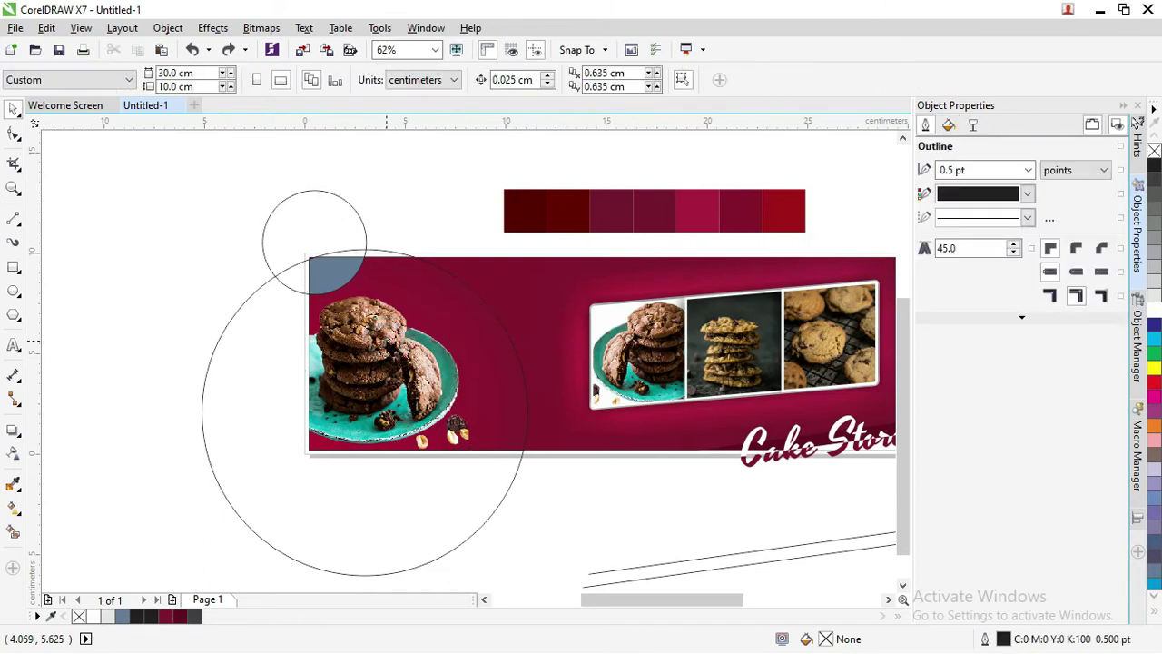
{"action": "left_click", "coordinate": [479, 319]}
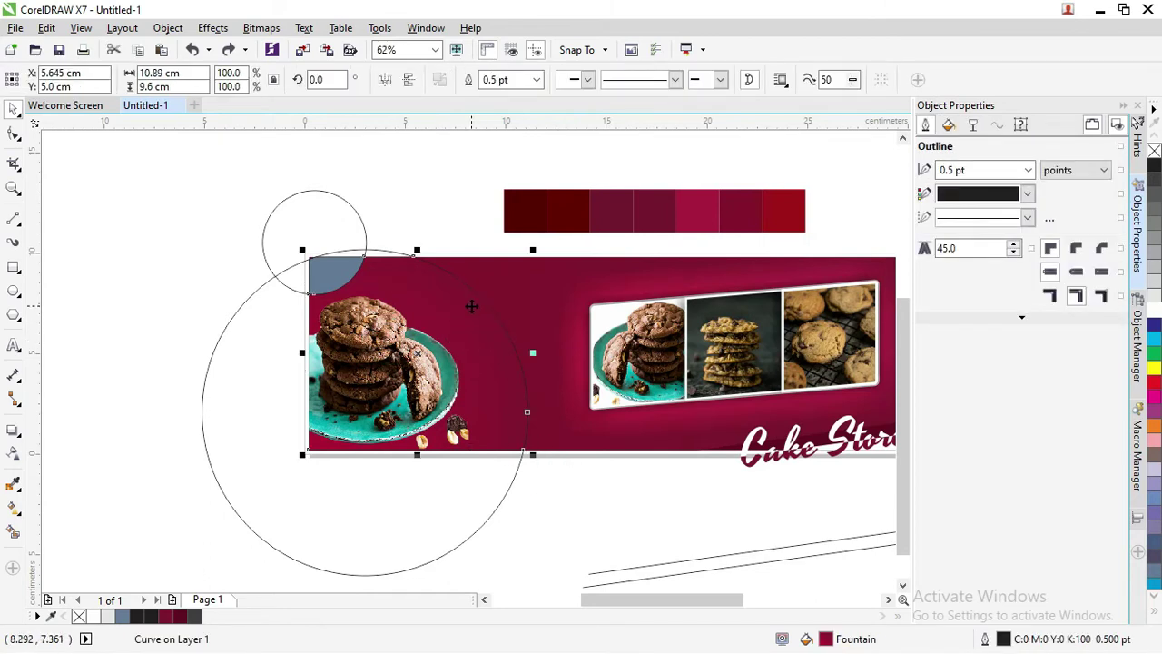
{"action": "left_click", "coordinate": [14, 431]}
{"action": "left_click", "coordinate": [68, 80]}
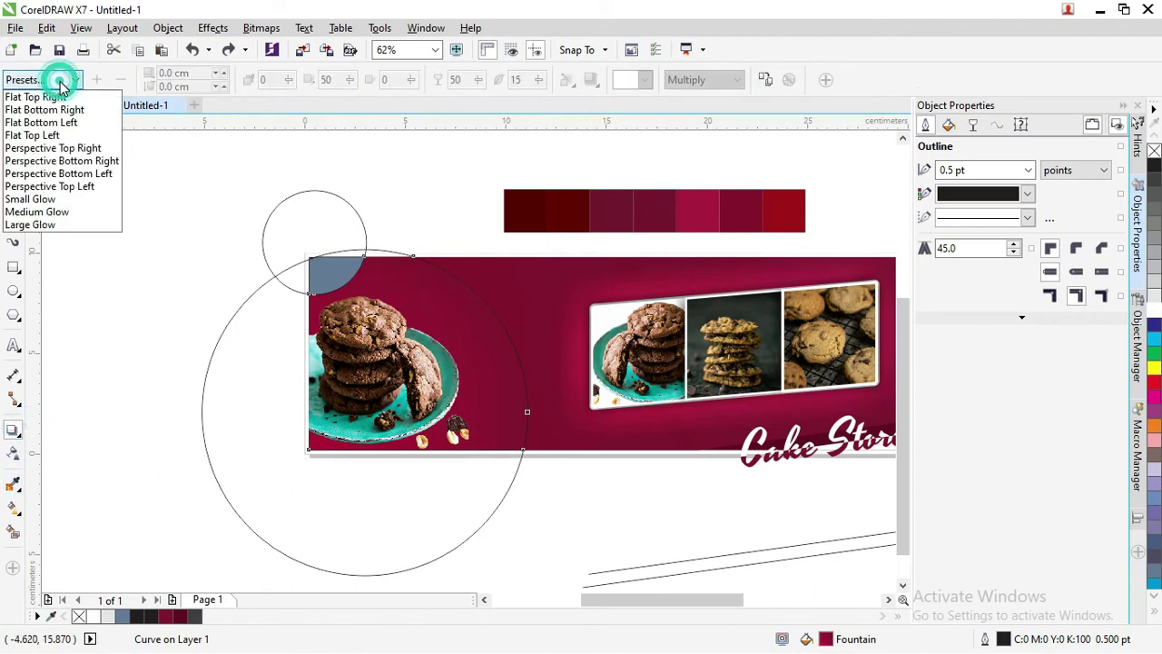
{"action": "left_click", "coordinate": [54, 202]}
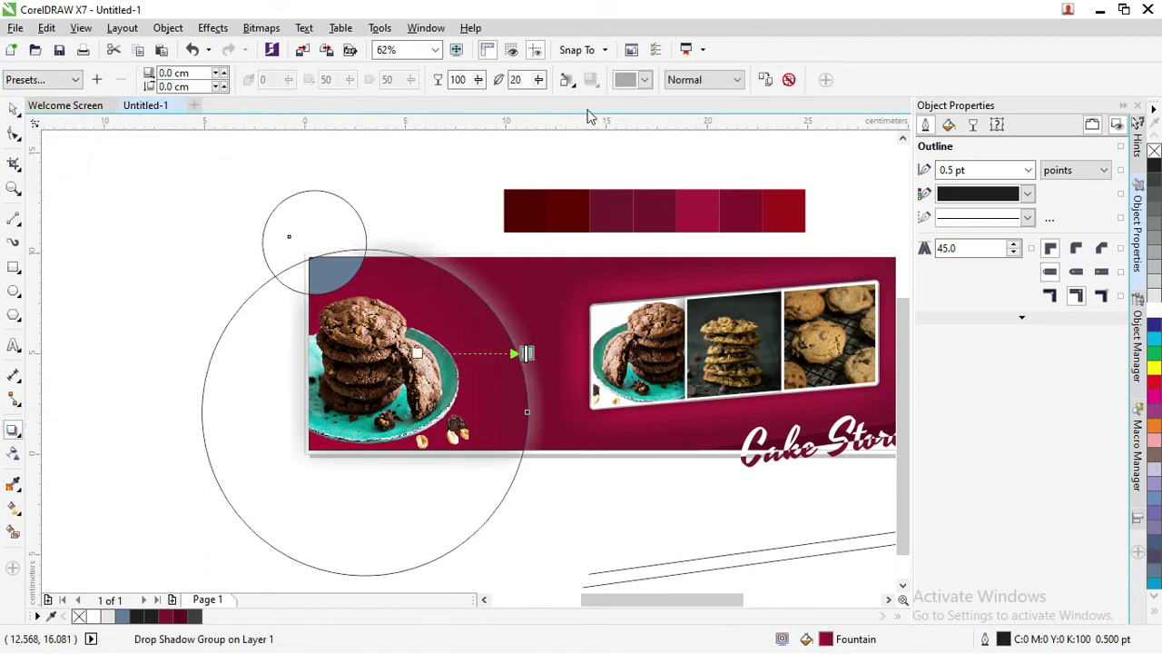
{"action": "left_click", "coordinate": [68, 80]}
{"action": "left_click", "coordinate": [64, 213]}
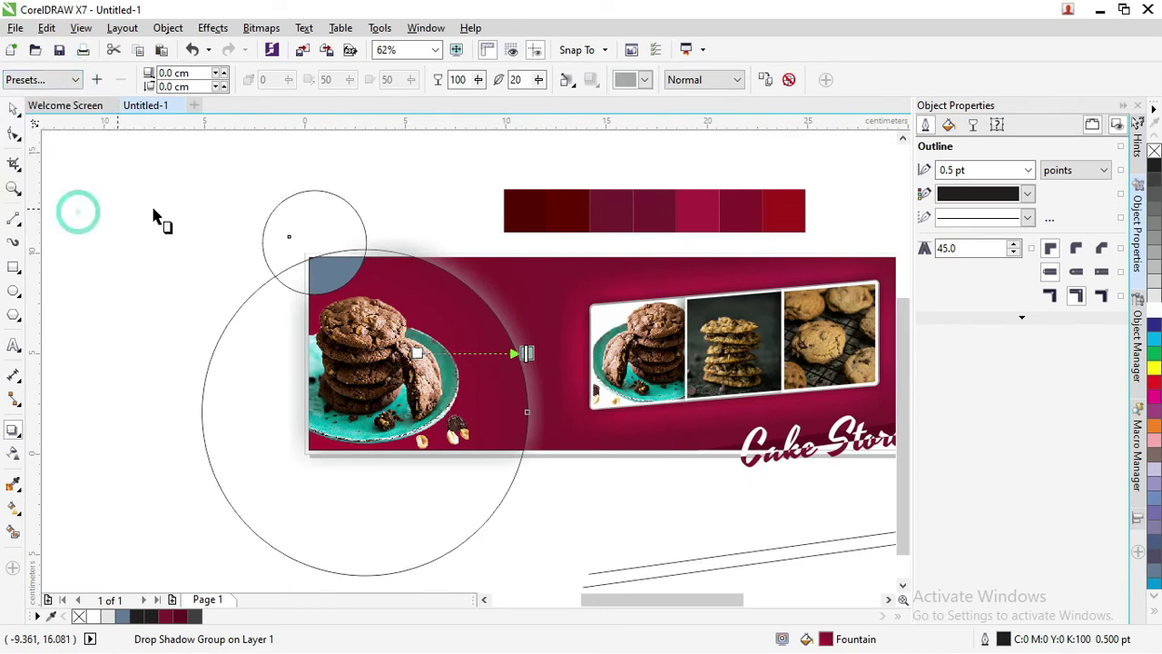
- Set the panel's glow colour to white and its merge mode to Overlay
{"action": "left_click", "coordinate": [645, 80]}
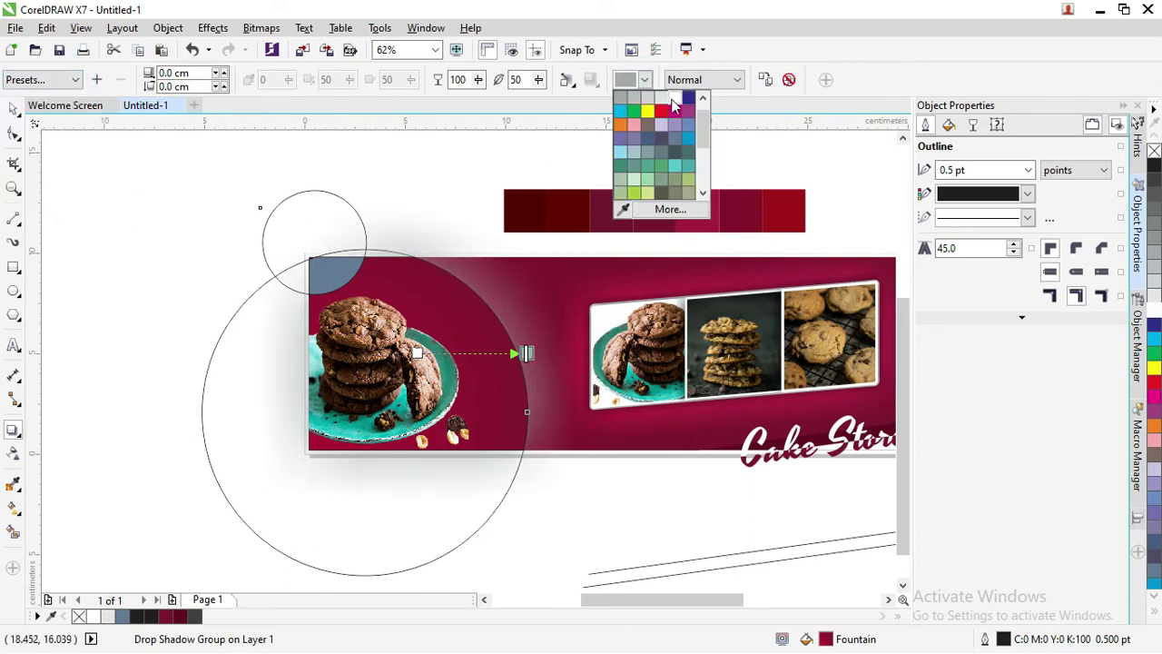
{"action": "left_click", "coordinate": [677, 103]}
{"action": "left_click", "coordinate": [690, 79]}
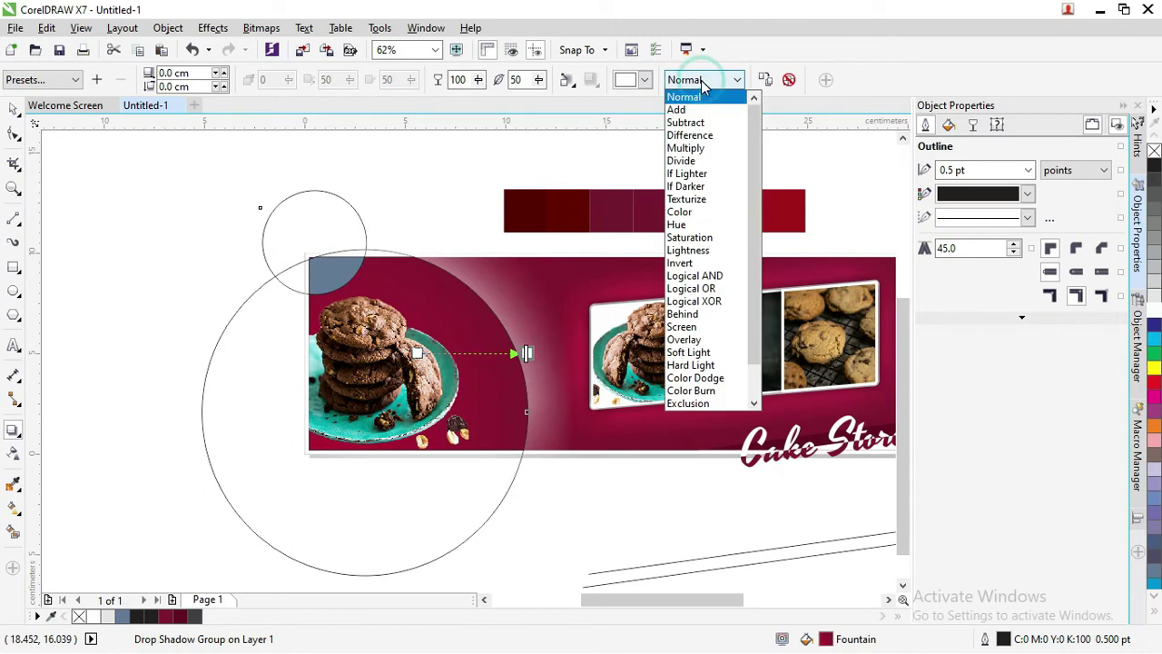
{"action": "left_click", "coordinate": [683, 339]}
- Fill the small sliver missing at the outer corner of the blue-grey shape using the Smart Fill tool
{"action": "left_click", "coordinate": [14, 109]}
{"action": "left_click", "coordinate": [329, 261]}
{"action": "scroll", "coordinate": [324, 273], "scroll_direction": "up", "scroll_amount": 2}
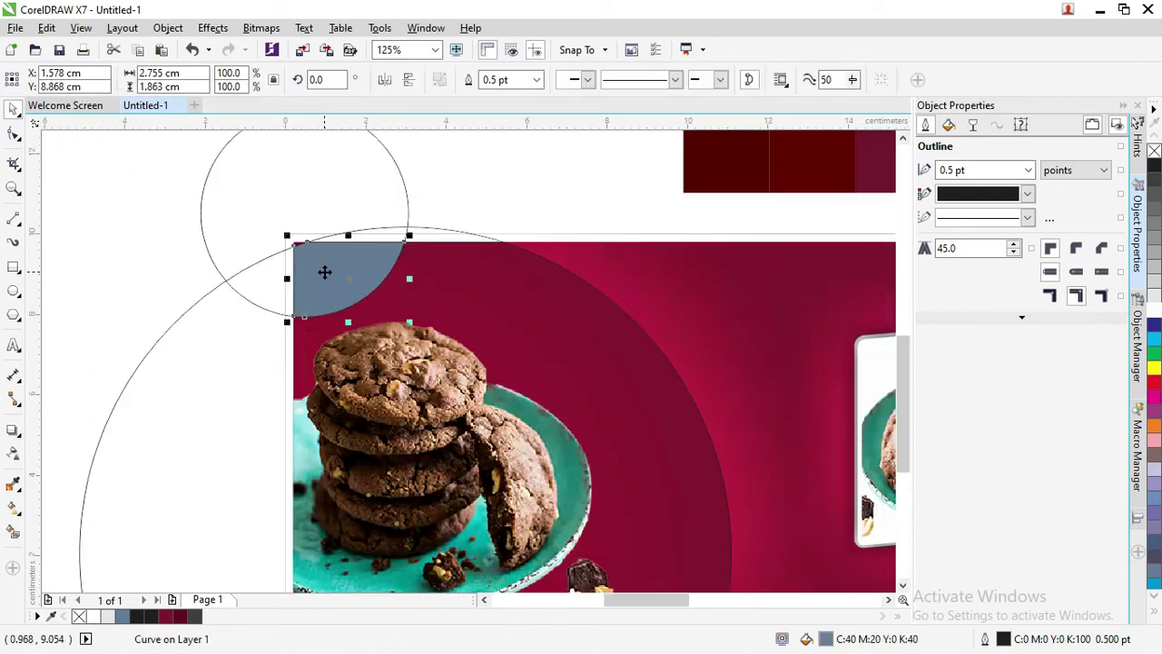
{"action": "scroll", "coordinate": [342, 251], "scroll_direction": "up", "scroll_amount": 2}
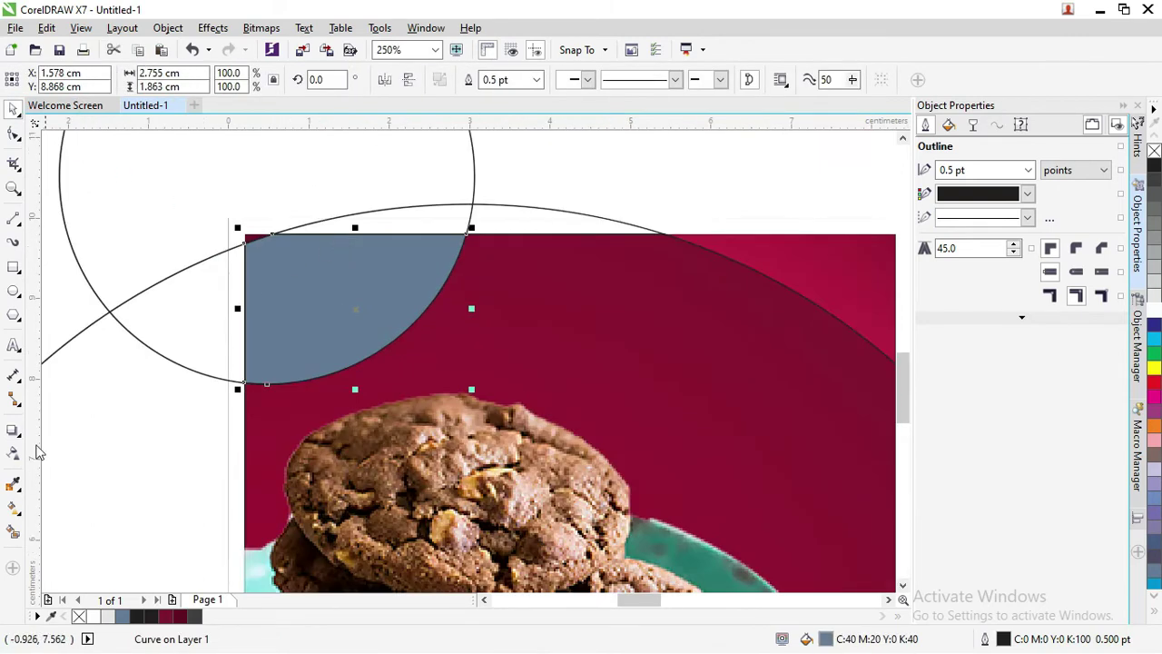
{"action": "left_click", "coordinate": [13, 529]}
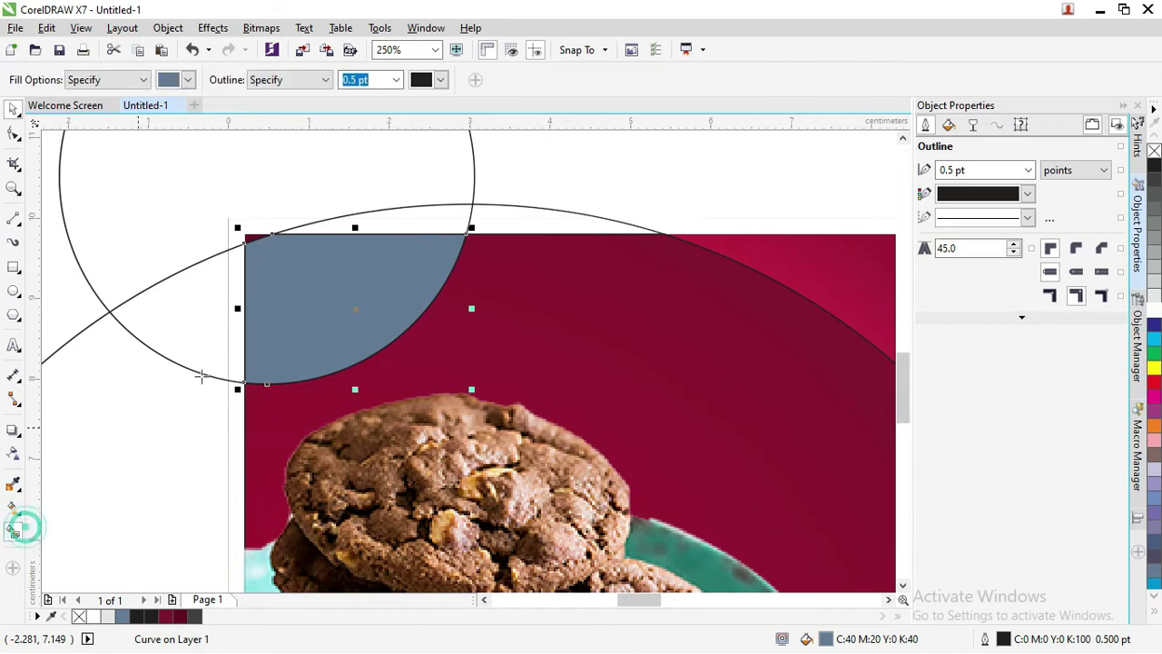
{"action": "left_click", "coordinate": [246, 238]}
{"action": "scroll", "coordinate": [246, 242], "scroll_direction": "up", "scroll_amount": 4}
{"action": "left_click", "coordinate": [247, 218]}
- Weld the filled sliver and the blue-grey corner shape into a single shape
{"action": "left_click", "coordinate": [14, 109]}
{"action": "left_click", "coordinate": [504, 372]}
{"action": "scroll", "coordinate": [498, 365], "scroll_direction": "down", "scroll_amount": 2}
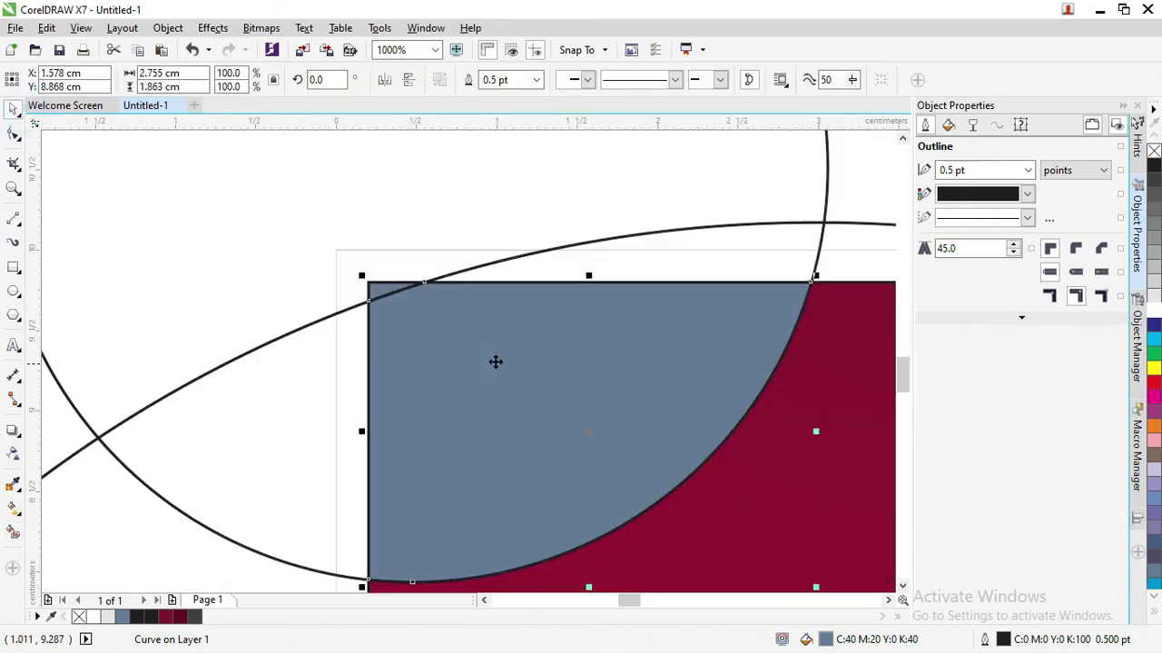
{"action": "left_click", "coordinate": [382, 289], "text": "shift"}
{"action": "left_click_drag", "start_coordinate": [382, 289], "coordinate": [288, 263]}
{"action": "key", "text": "ctrl+z"}
{"action": "left_click", "coordinate": [472, 79]}
- Fill the welded corner shape with white and remove its outline
{"action": "left_click", "coordinate": [427, 330]}
{"action": "left_click", "coordinate": [1154, 310]}
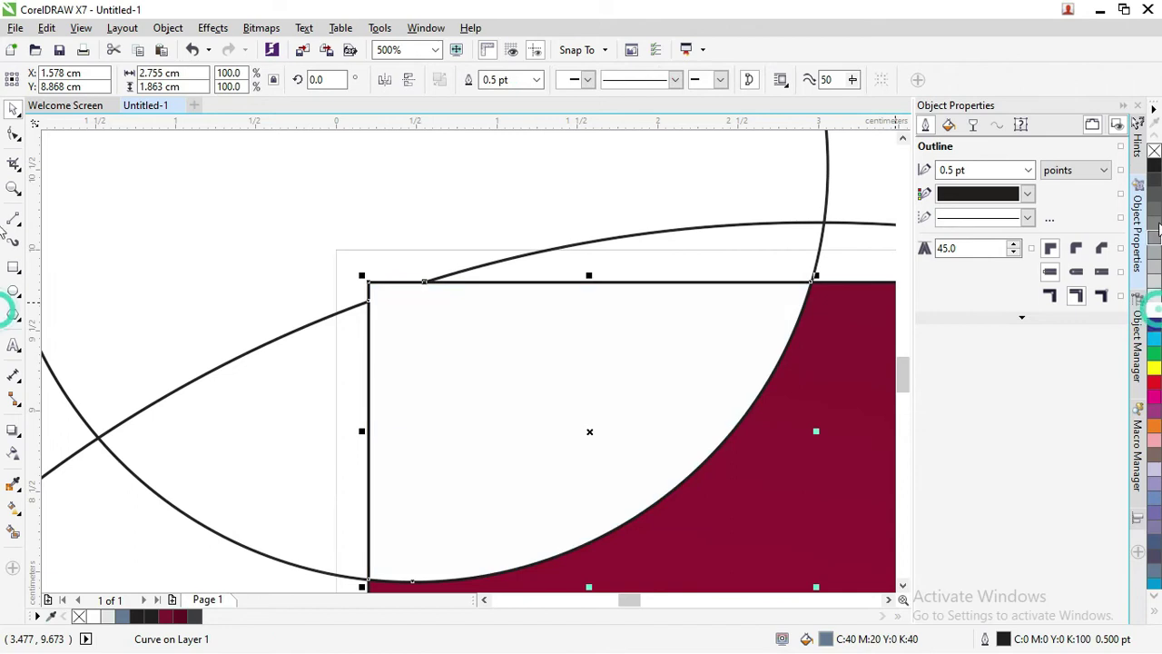
{"action": "right_click", "coordinate": [1153, 152]}
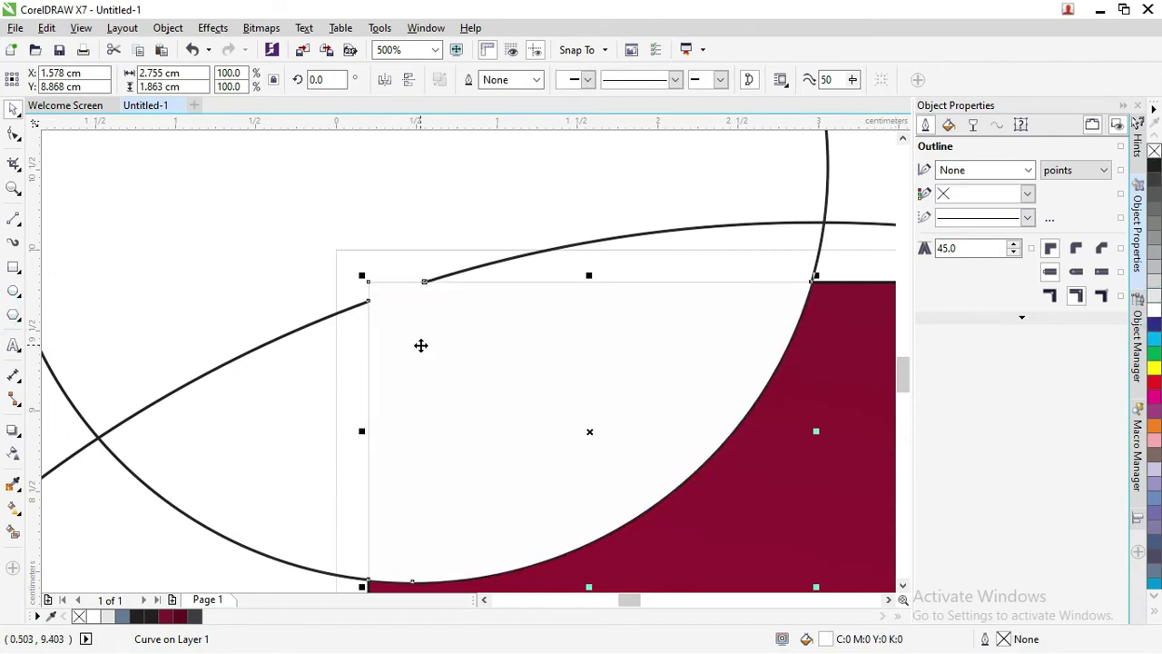
- Cast a black drop shadow from the white corner shape's left edge at an angle of about 355 degrees
{"action": "scroll", "coordinate": [420, 345], "scroll_direction": "down", "scroll_amount": 1}
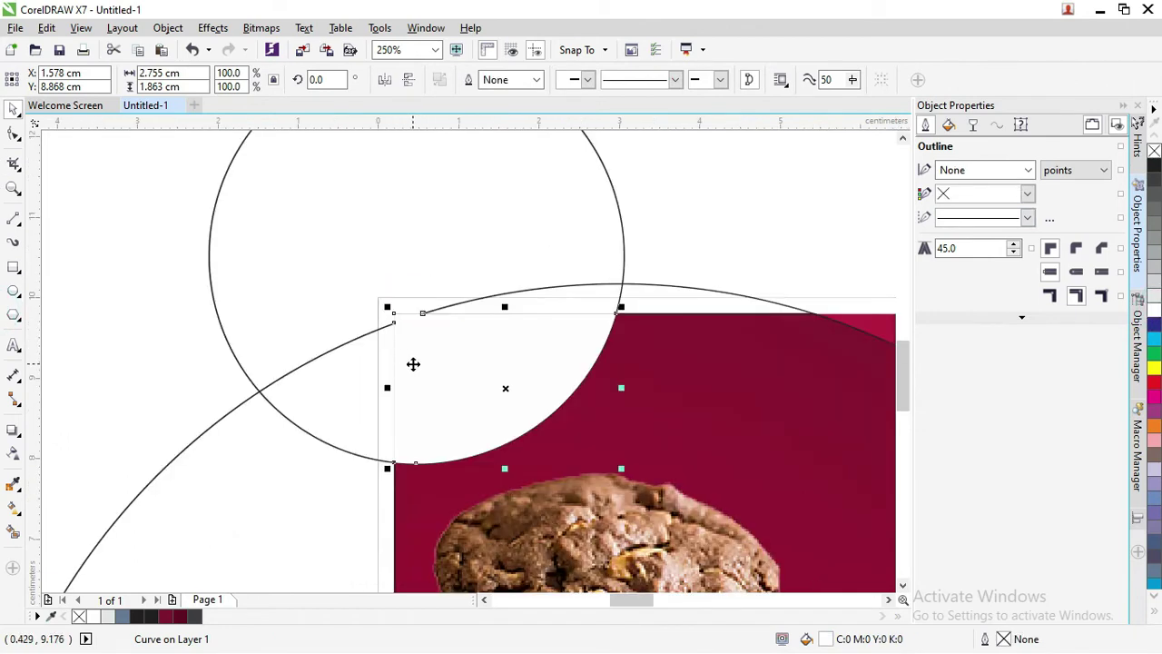
{"action": "left_click", "coordinate": [13, 430]}
{"action": "left_click_drag", "start_coordinate": [417, 368], "coordinate": [618, 406]}
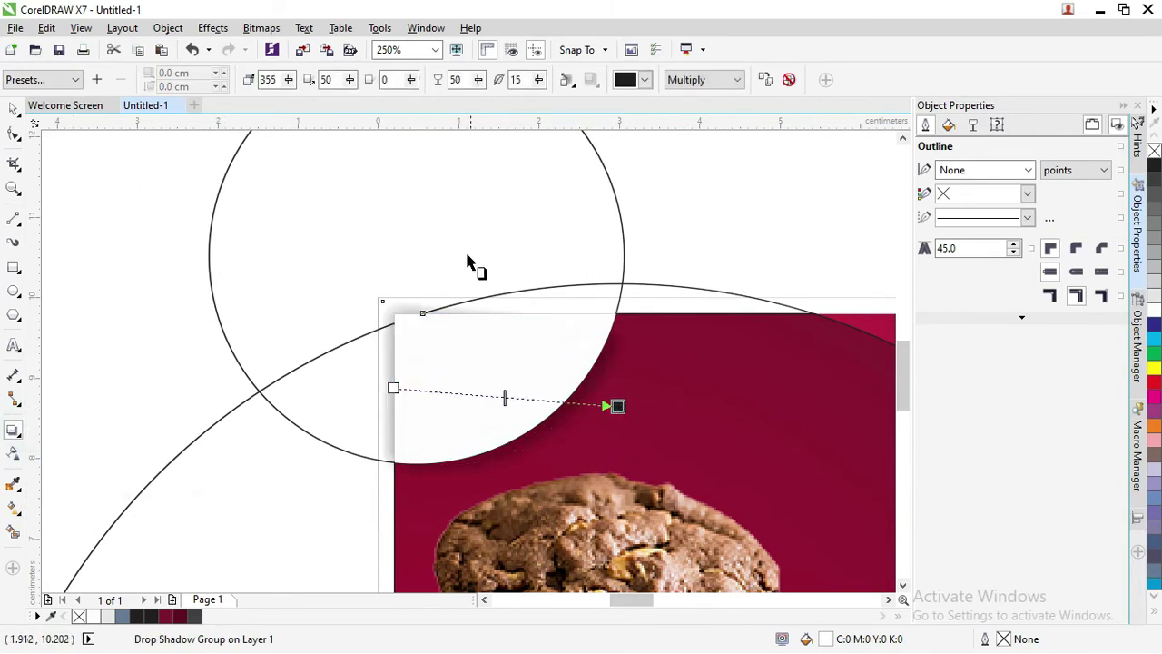
{"action": "left_click", "coordinate": [13, 109]}
{"action": "scroll", "coordinate": [63, 164], "scroll_direction": "down", "scroll_amount": 4}
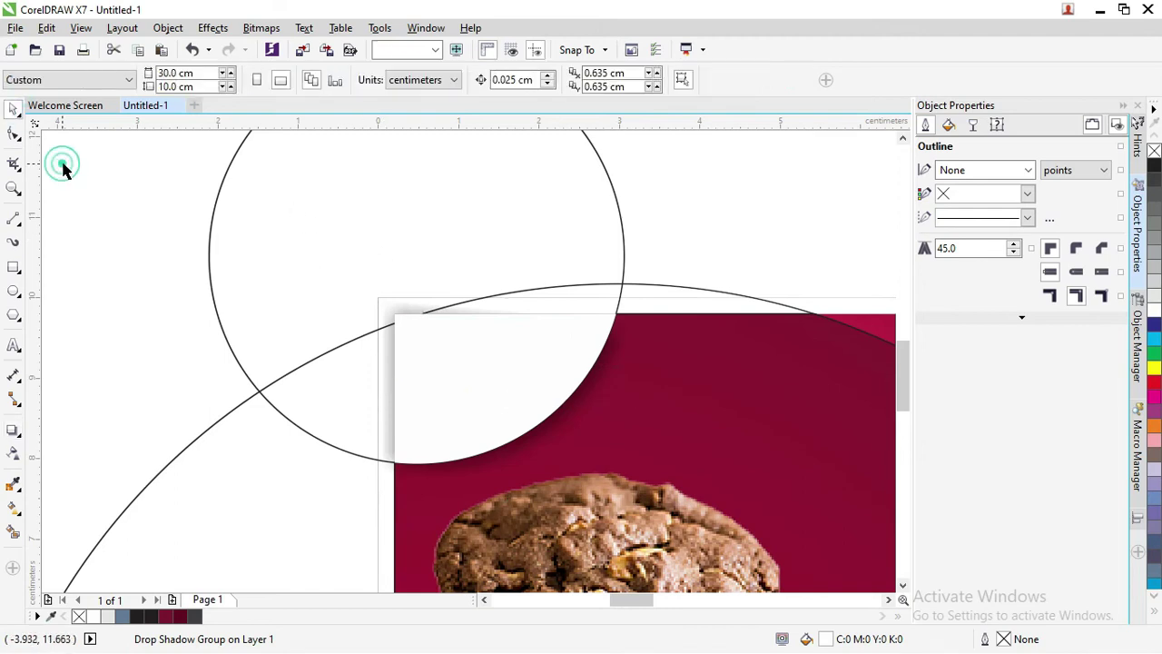
{"action": "left_click", "coordinate": [176, 228]}
{"action": "scroll", "coordinate": [176, 228], "scroll_direction": "up", "scroll_amount": 4}
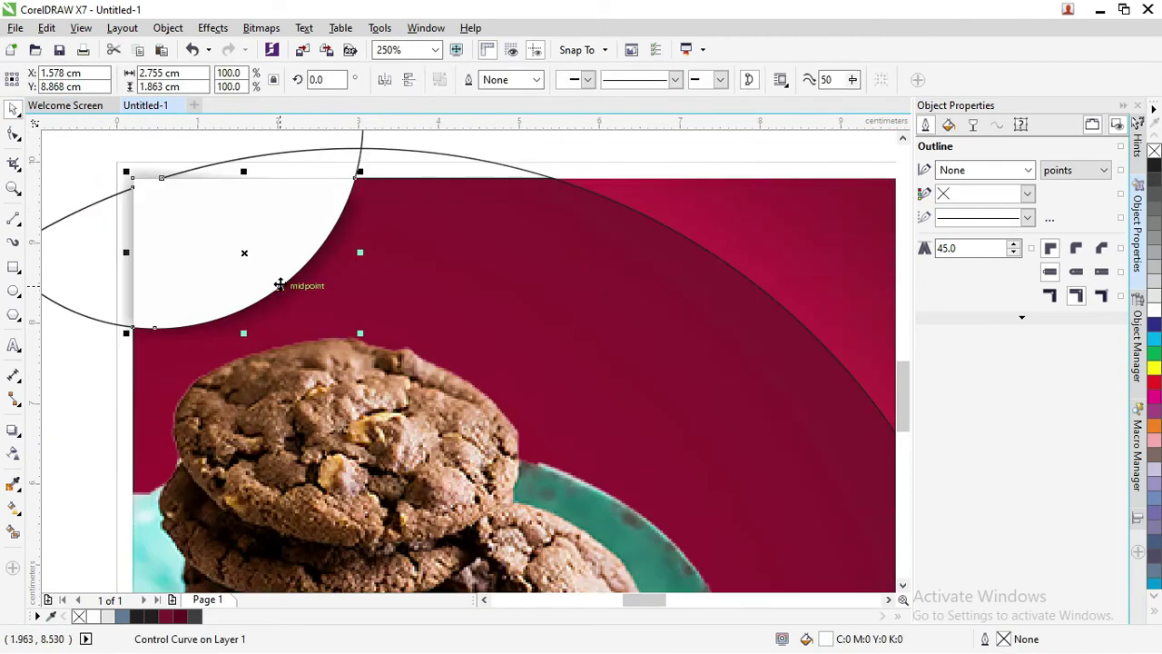
{"action": "left_click_drag", "start_coordinate": [360, 334], "coordinate": [363, 337]}
{"action": "left_click", "coordinate": [265, 225]}
{"action": "scroll", "coordinate": [257, 292], "scroll_direction": "down", "scroll_amount": 2}
{"action": "left_click", "coordinate": [363, 204]}
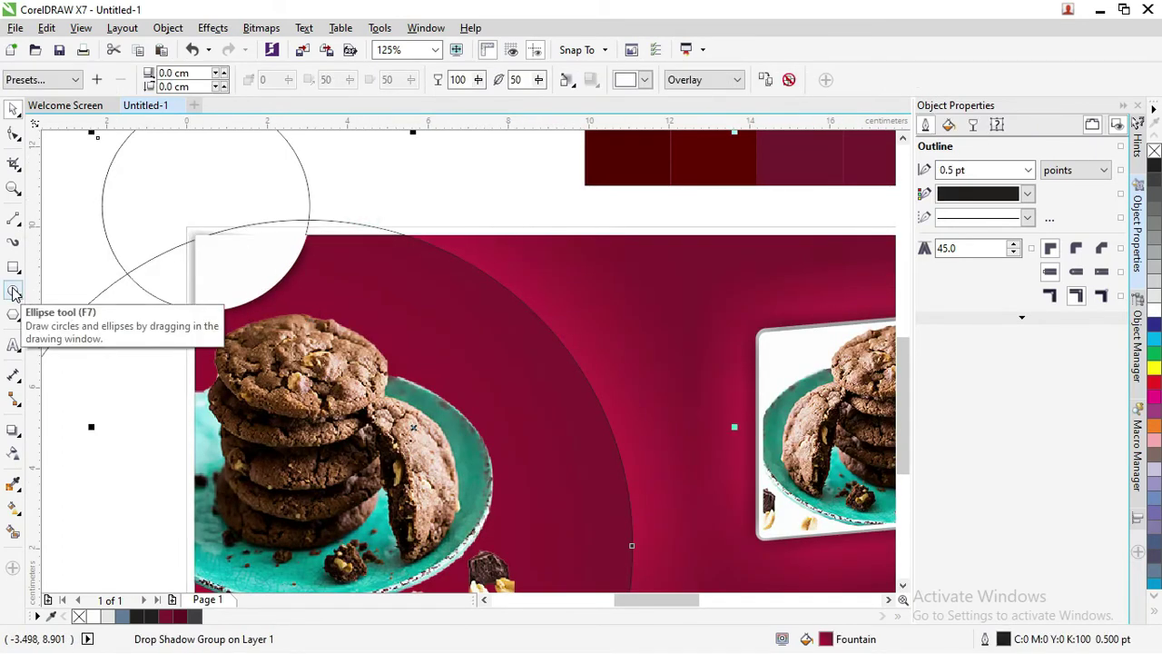
- Draw a circle about 0.53 cm in diameter inside the white corner shape
{"action": "scroll", "coordinate": [253, 262], "scroll_direction": "up", "scroll_amount": 2}
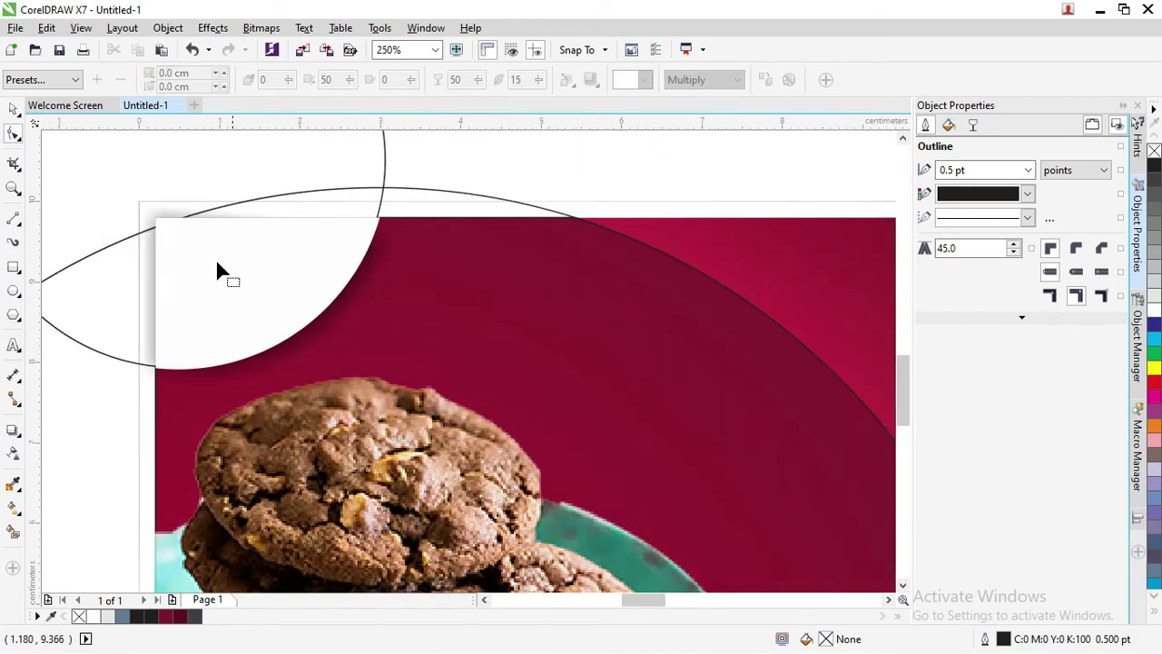
{"action": "left_click", "coordinate": [16, 292]}
{"action": "mouse_move", "coordinate": [176, 263]}
{"action": "left_mouse_down"}
{"action": "mouse_move", "coordinate": [213, 299]}
{"action": "mouse_move", "coordinate": [203, 292]}
{"action": "mouse_move", "coordinate": [226, 256]}
{"action": "left_mouse_up"}
{"action": "key", "text": "space"}
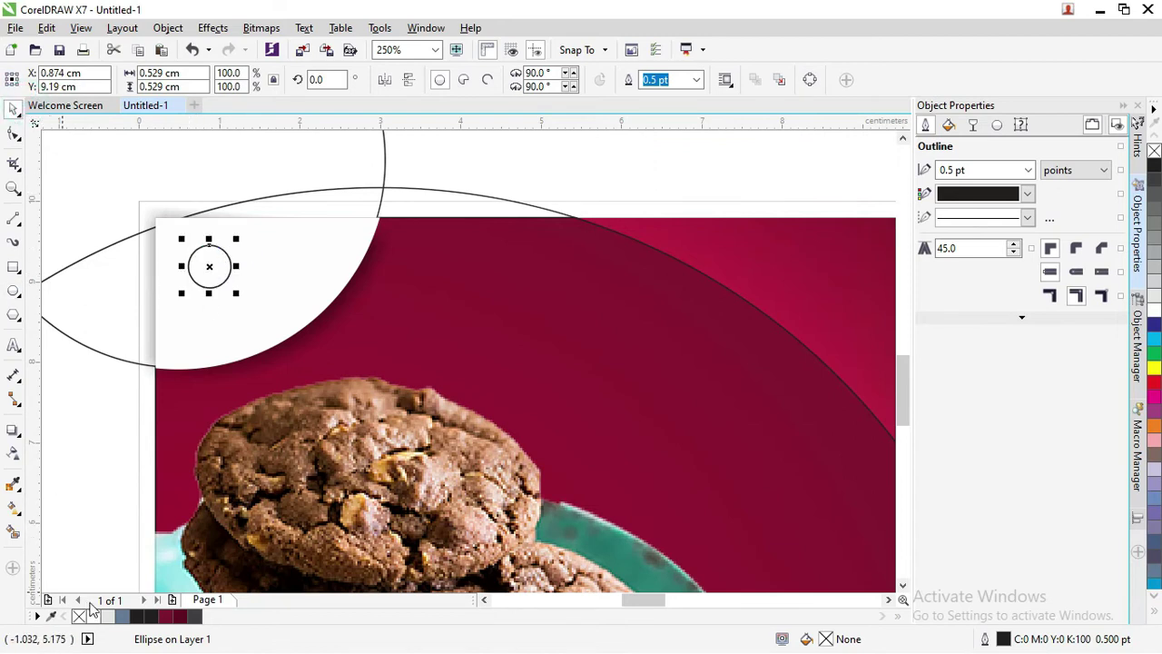
- Fill the small circle with the R170 G30 B64 crimson sampled from the swatch strip and remove its outline
{"action": "left_click", "coordinate": [182, 617]}
{"action": "left_click", "coordinate": [165, 615]}
{"action": "scroll", "coordinate": [434, 188], "scroll_direction": "down", "scroll_amount": 3}
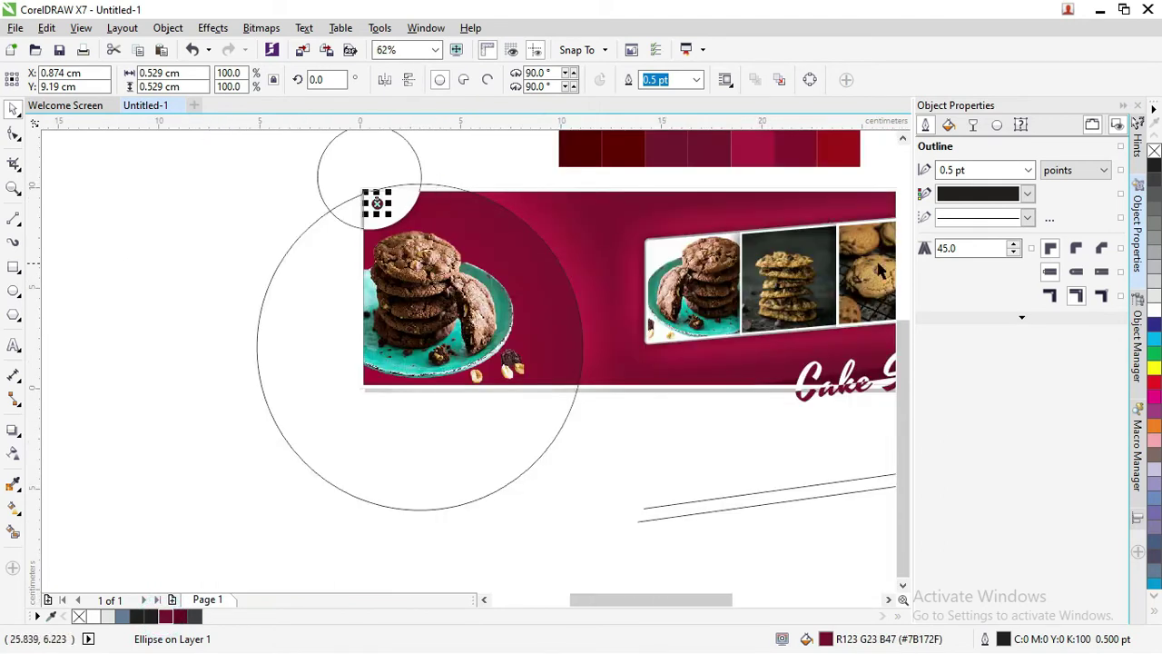
{"action": "left_click", "coordinate": [51, 616]}
{"action": "left_click", "coordinate": [753, 151]}
{"action": "left_click", "coordinate": [210, 618]}
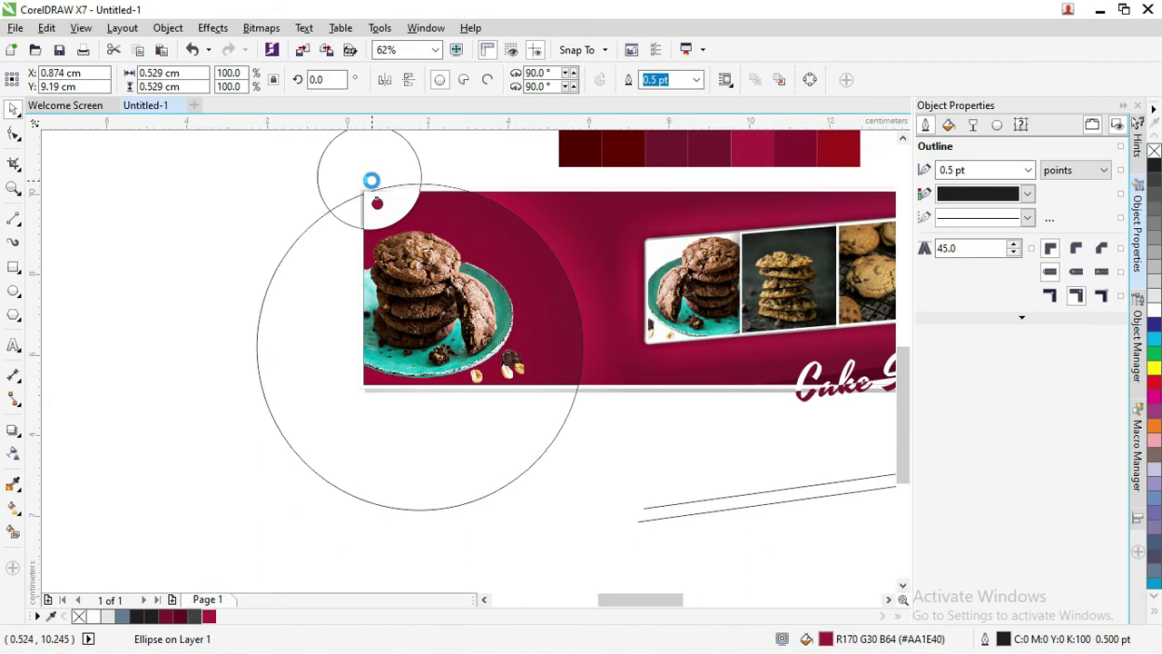
{"action": "scroll", "coordinate": [371, 181], "scroll_direction": "up", "scroll_amount": 3}
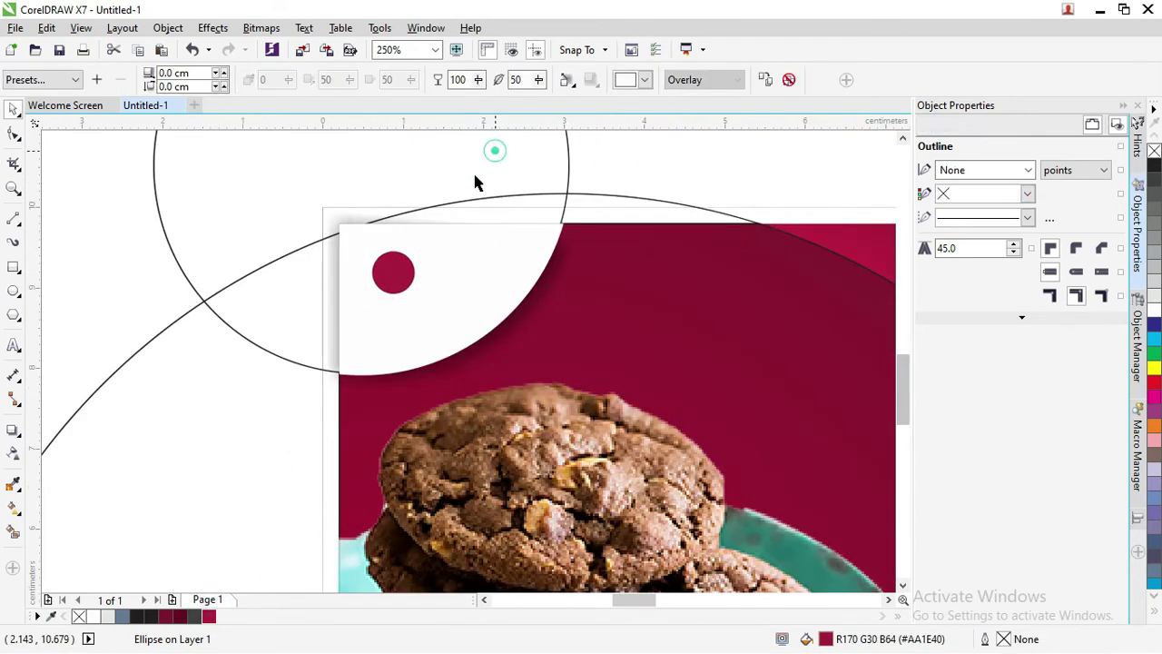
- Duplicate the crimson circle twice to form an evenly spaced horizontal row of three dots
{"action": "scroll", "coordinate": [391, 285], "scroll_direction": "up", "scroll_amount": 2}
{"action": "left_click", "coordinate": [333, 300]}
{"action": "left_click_drag", "start_coordinate": [333, 301], "coordinate": [446, 305]}
{"action": "key", "text": "ctrl+d"}
- Scale the three crimson dots down together within the white corner shape
{"action": "left_click", "coordinate": [451, 306], "text": "shift"}
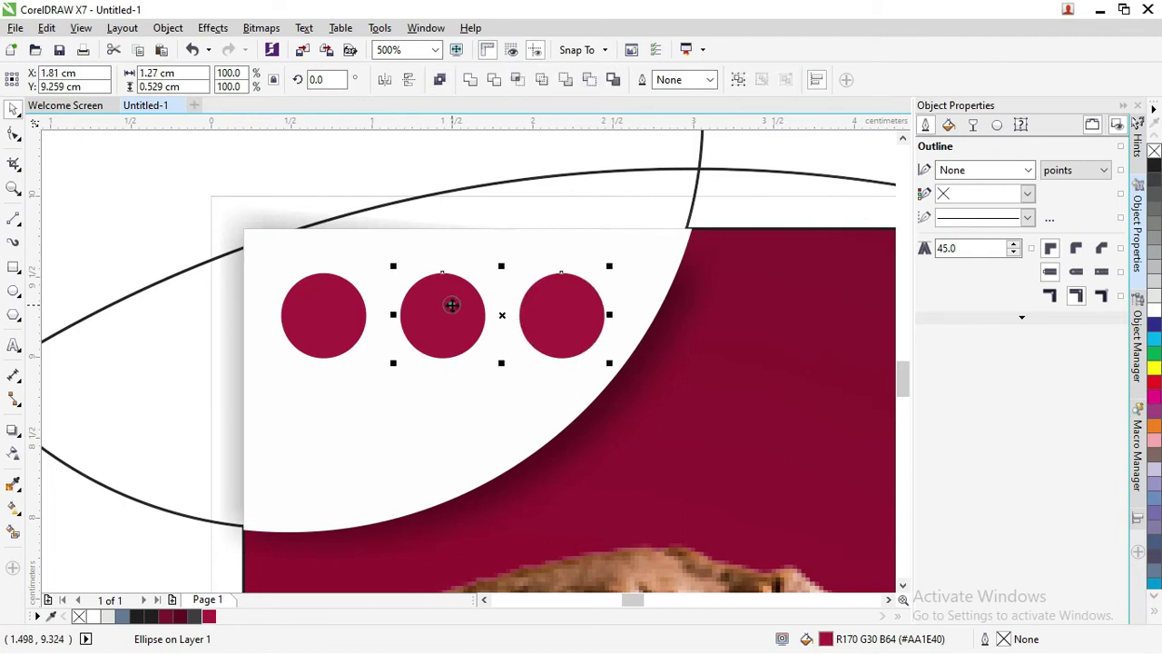
{"action": "left_click", "coordinate": [322, 296], "text": "shift"}
{"action": "left_click_drag", "start_coordinate": [608, 266], "coordinate": [547, 350]}
{"action": "left_click", "coordinate": [752, 182]}
{"action": "scroll", "coordinate": [369, 206], "scroll_direction": "down", "scroll_amount": 5}
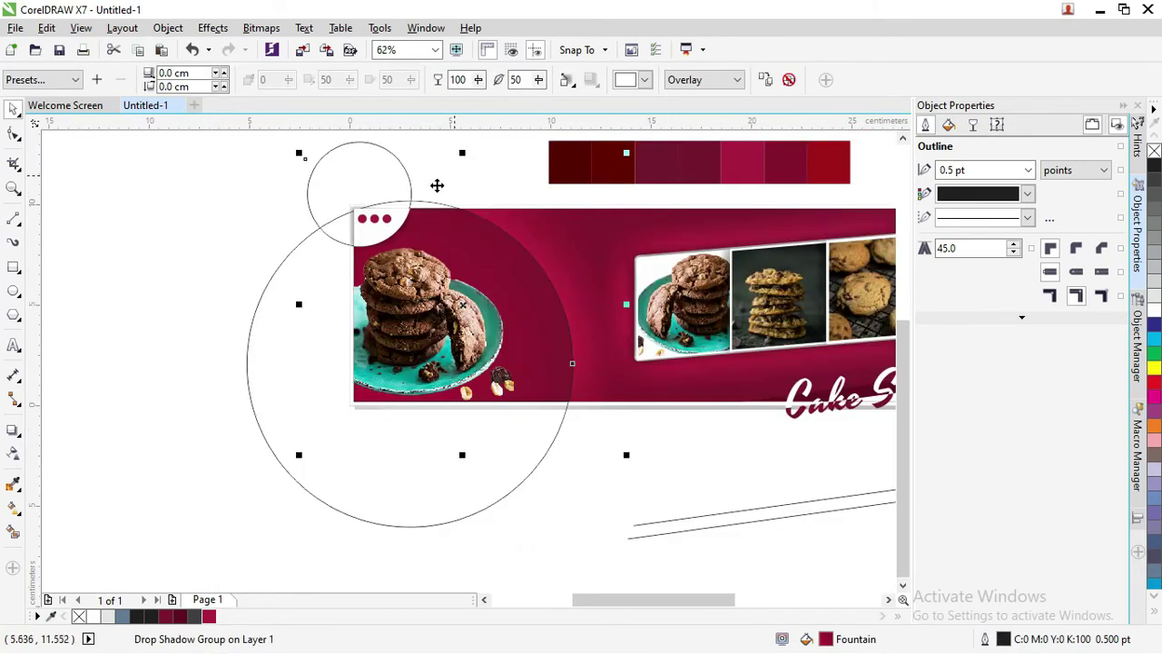
{"action": "left_click", "coordinate": [420, 222]}
{"action": "key", "text": "z"}
{"action": "left_click_drag", "start_coordinate": [241, 174], "coordinate": [842, 415]}
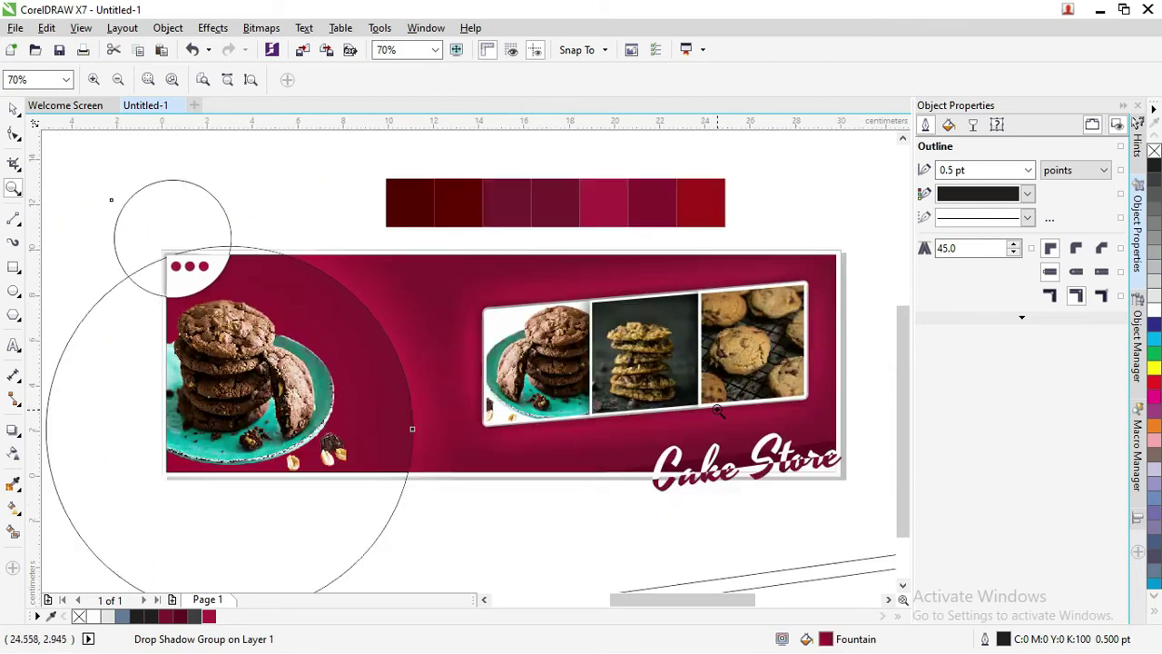
{"action": "left_click", "coordinate": [13, 107]}
{"action": "left_click", "coordinate": [260, 201]}
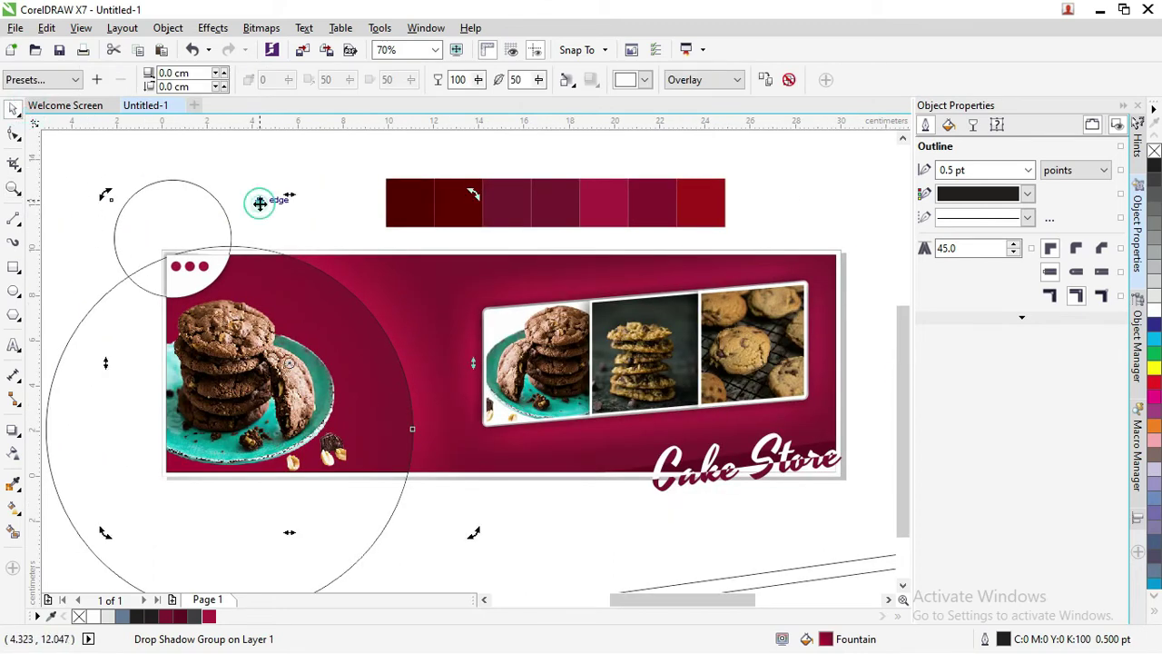
- Move the large construction circle off the banner into the empty area below it
{"action": "scroll", "coordinate": [260, 202], "scroll_direction": "down", "scroll_amount": 2}
{"action": "left_click", "coordinate": [260, 179]}
{"action": "left_click", "coordinate": [166, 325]}
{"action": "left_click_drag", "start_coordinate": [161, 314], "coordinate": [499, 568]}
{"action": "key", "text": "ctrl+z"}
{"action": "left_click", "coordinate": [481, 465]}
{"action": "left_click_drag", "start_coordinate": [261, 407], "coordinate": [426, 519]}
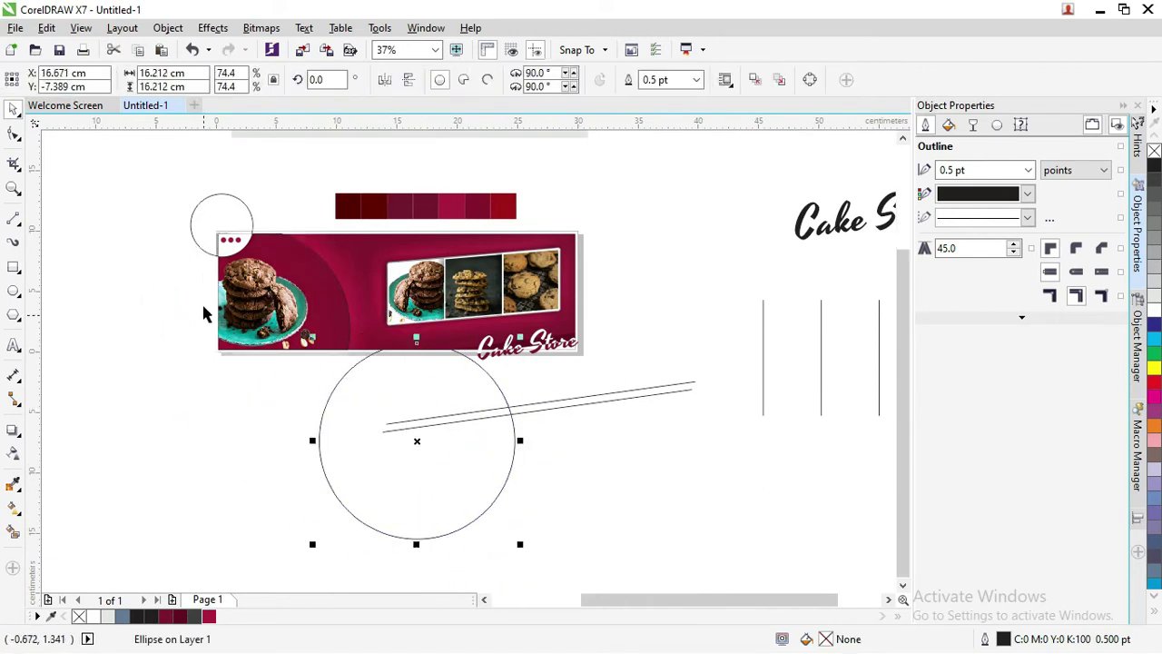
- Move the small construction circle from the banner's corner to the area beside the large circle
{"action": "left_click", "coordinate": [215, 208]}
{"action": "left_click", "coordinate": [218, 176]}
{"action": "left_click", "coordinate": [215, 195]}
{"action": "left_click_drag", "start_coordinate": [585, 438], "coordinate": [585, 439]}
- Move both construction circles and the two slanted lines together farther down and away from the banner
{"action": "left_click_drag", "start_coordinate": [693, 516], "coordinate": [480, 417]}
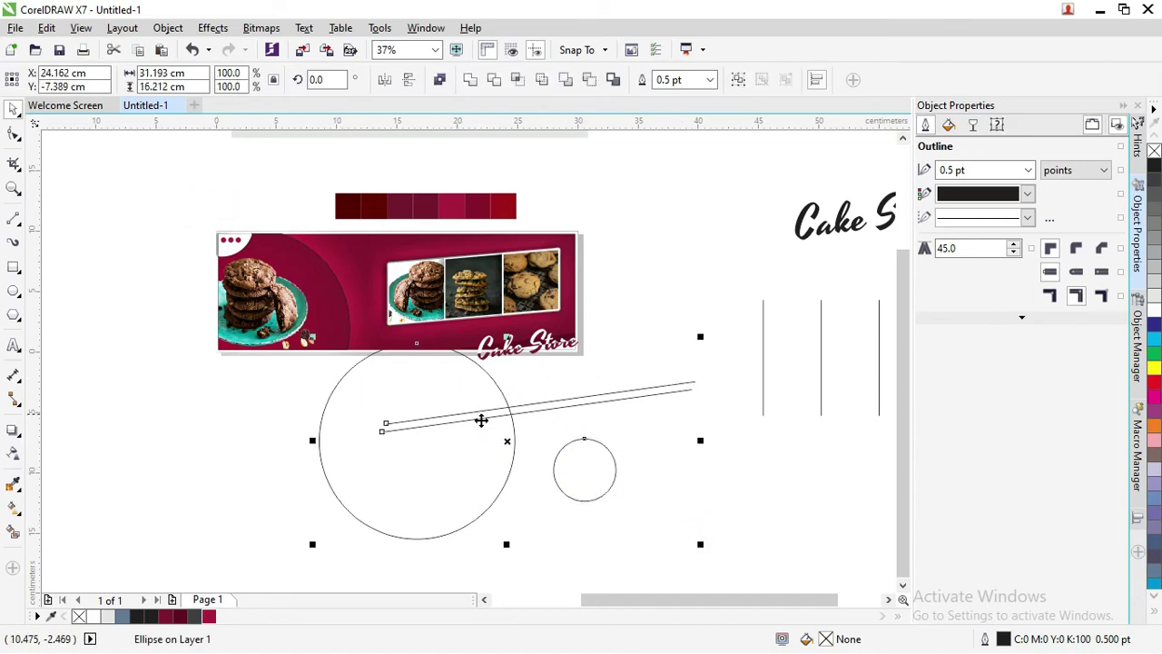
{"action": "left_click_drag", "start_coordinate": [648, 394], "coordinate": [179, 220]}
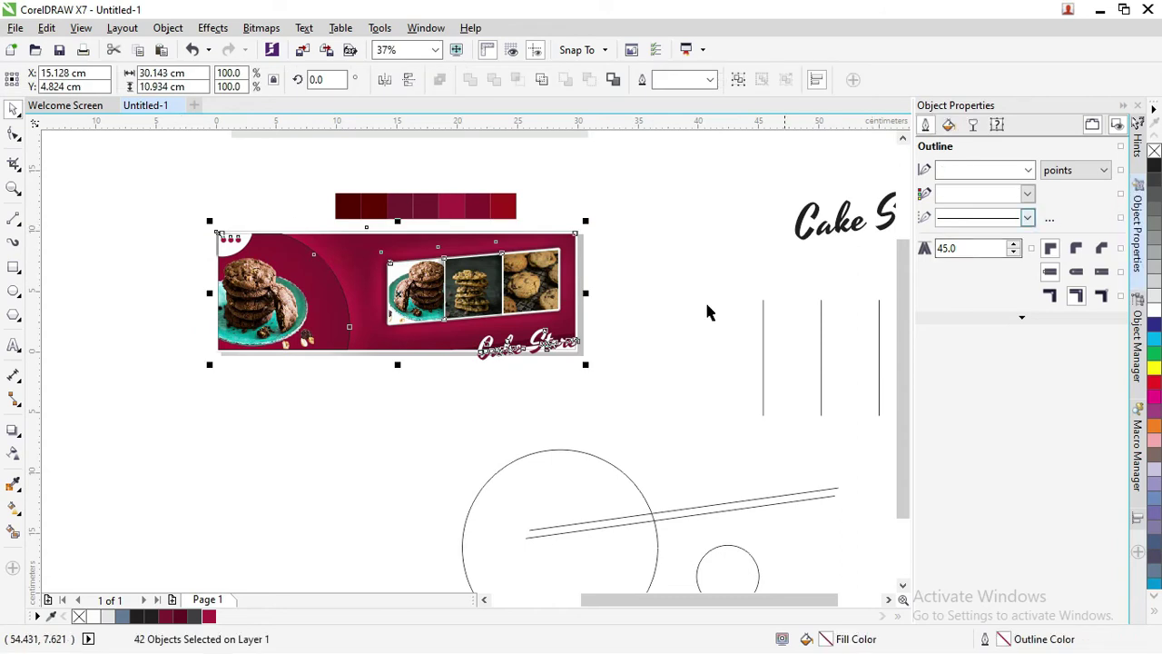
{"action": "left_click", "coordinate": [661, 314]}
- Remove the outlines from the curved panel and the other objects on the left part of the banner
{"action": "scroll", "coordinate": [209, 229], "scroll_direction": "up", "scroll_amount": 2}
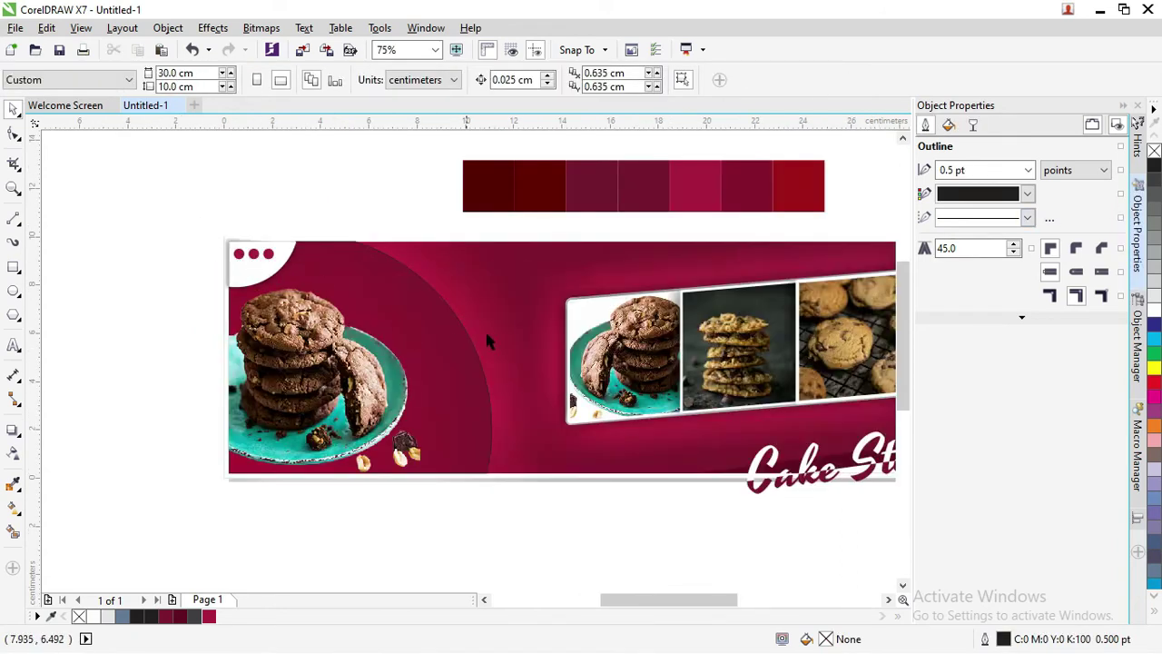
{"action": "scroll", "coordinate": [271, 238], "scroll_direction": "down", "scroll_amount": 2}
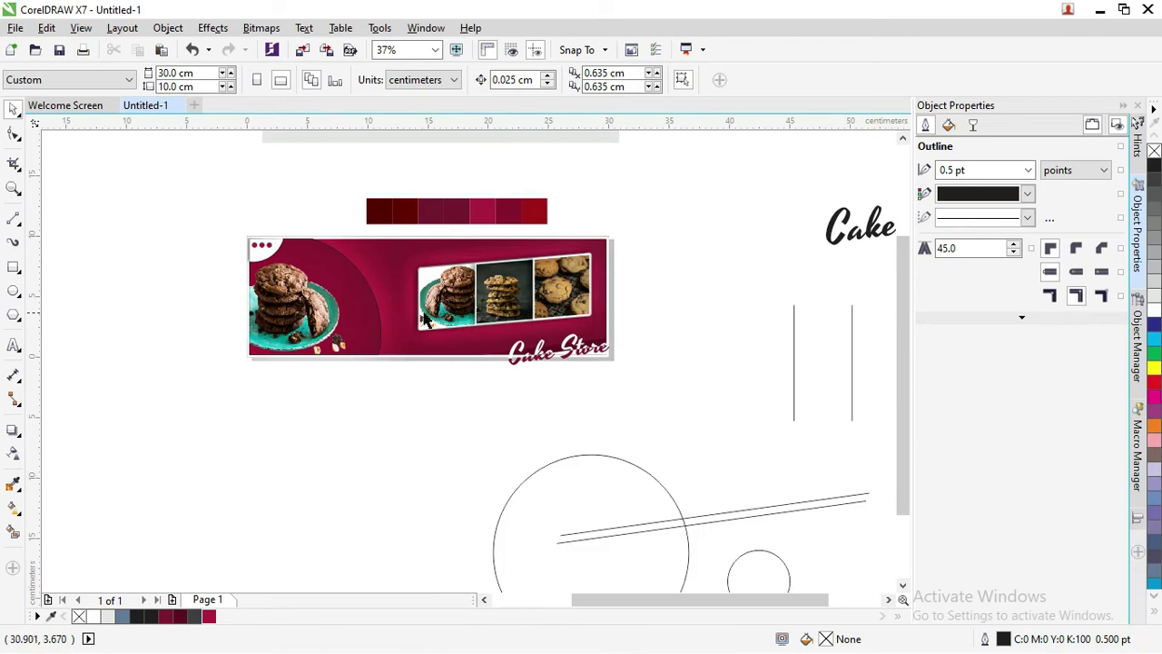
{"action": "left_click_drag", "start_coordinate": [208, 228], "coordinate": [381, 357]}
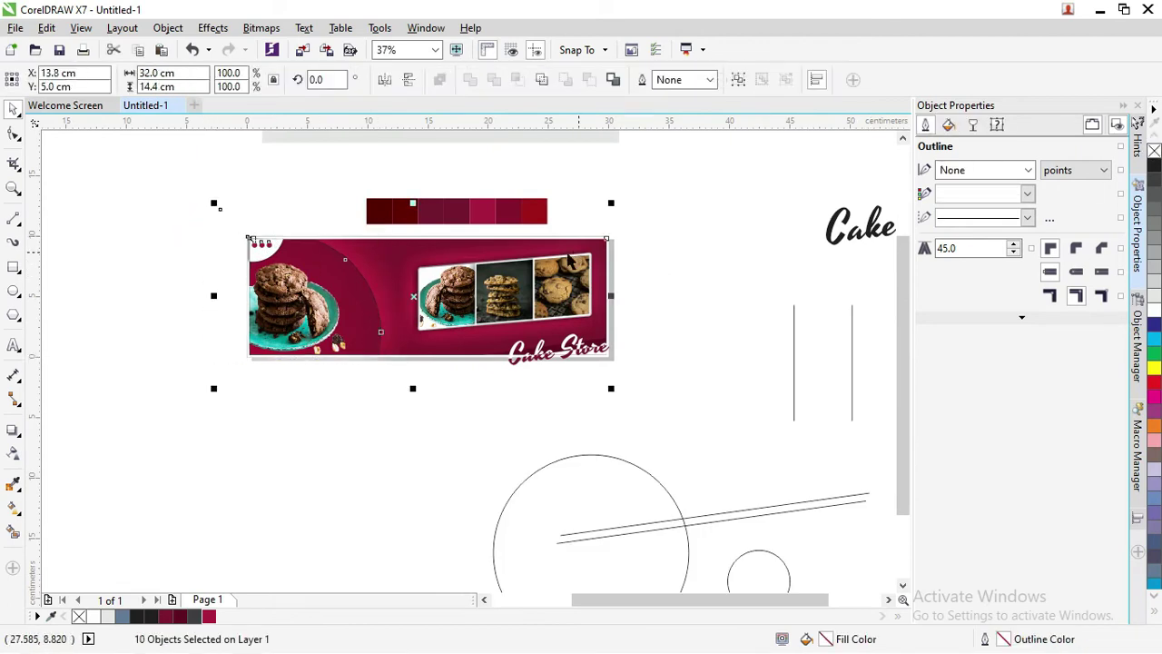
{"action": "left_click", "coordinate": [320, 185]}
{"action": "scroll", "coordinate": [343, 218], "scroll_direction": "up", "scroll_amount": 2}
{"action": "left_click", "coordinate": [305, 206]}
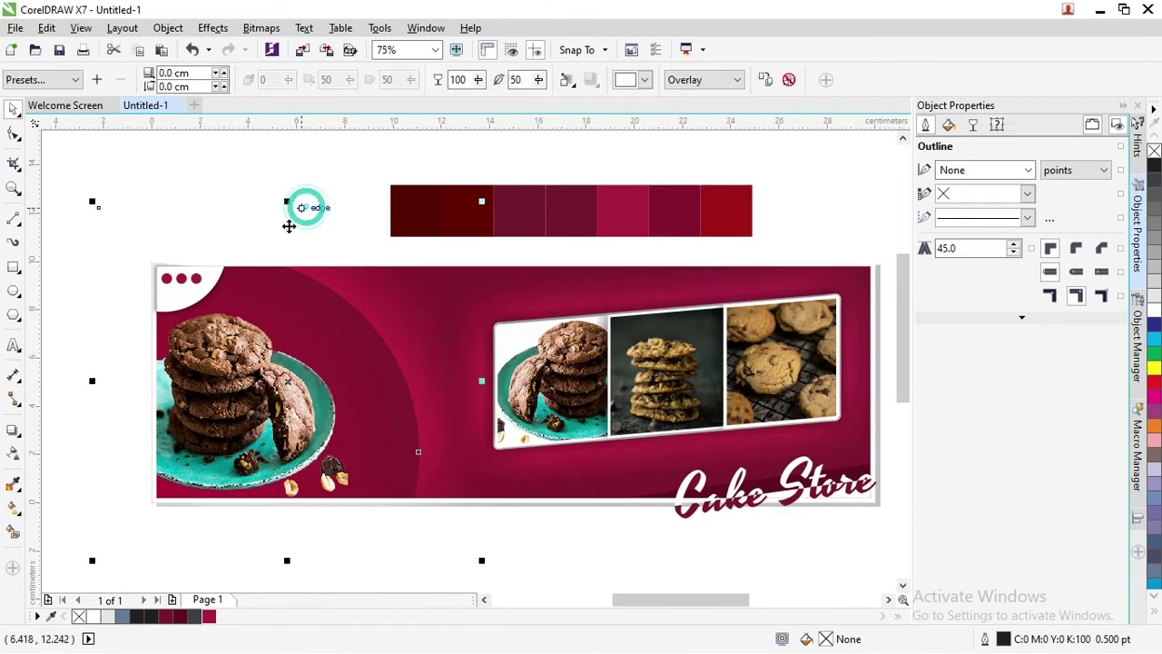
- Move the row of red colour swatches upward, away from the banner's upper edge
{"action": "left_click", "coordinate": [694, 556]}
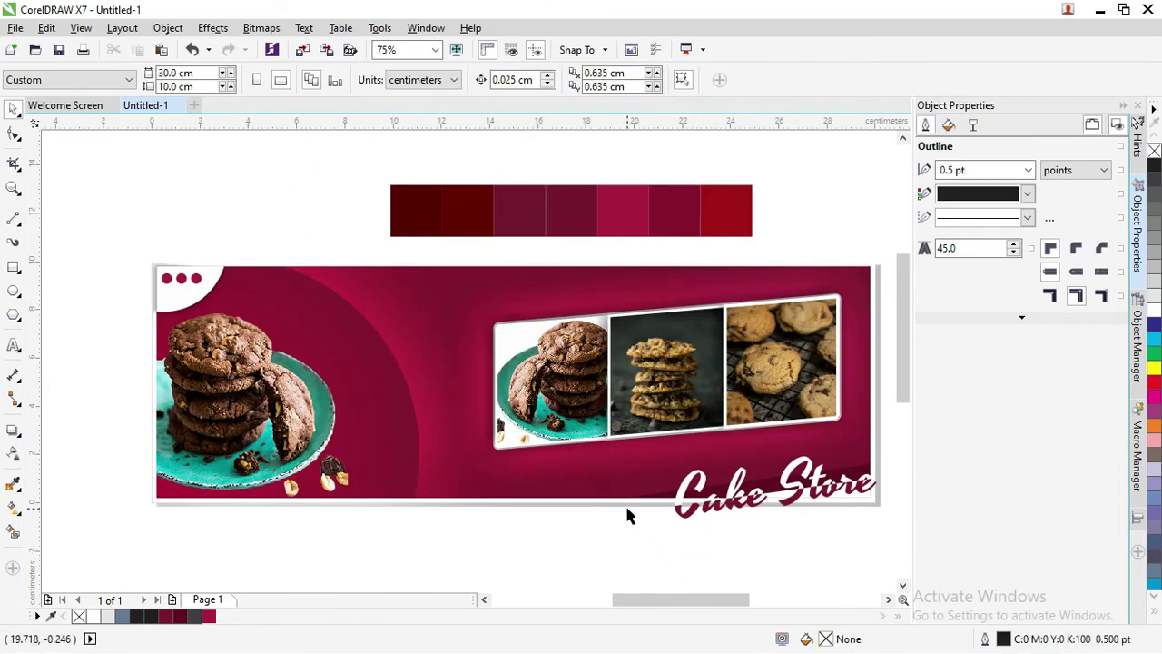
{"action": "scroll", "coordinate": [619, 514], "scroll_direction": "down", "scroll_amount": 2}
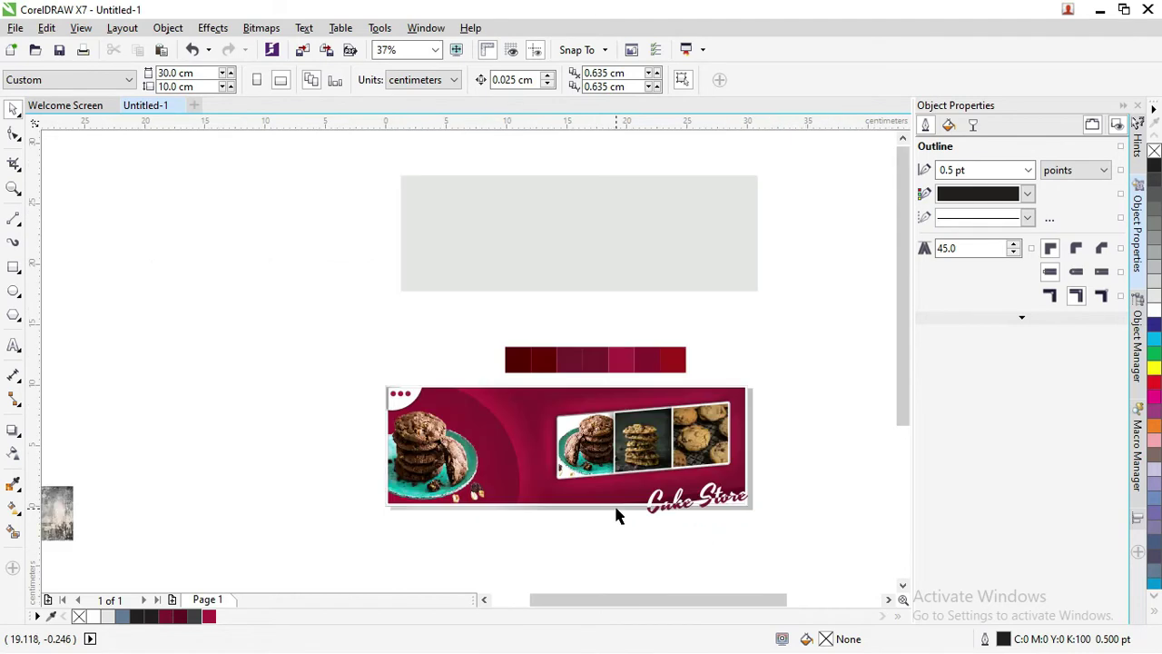
{"action": "left_click", "coordinate": [563, 360]}
{"action": "left_click_drag", "start_coordinate": [563, 336], "coordinate": [563, 314]}
{"action": "left_click", "coordinate": [534, 371]}
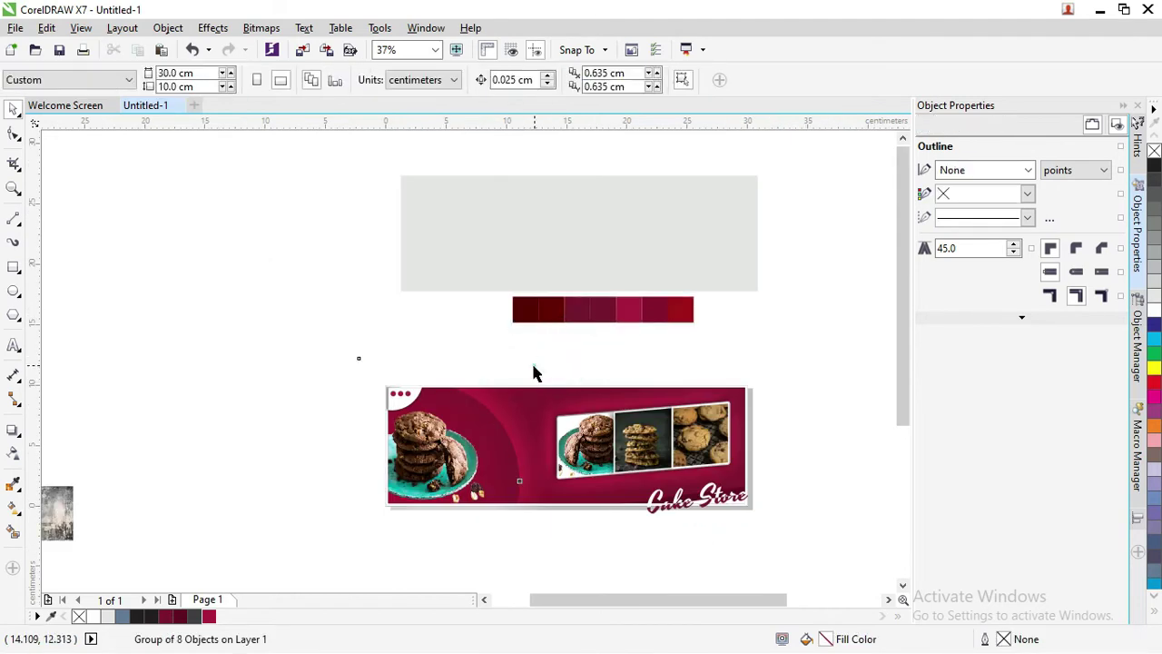
- Group the three slanted cookie photos together with their white frame and surrounding glow
{"action": "left_click_drag", "start_coordinate": [535, 371], "coordinate": [768, 508]}
{"action": "key", "text": "Escape"}
{"action": "left_click", "coordinate": [790, 518]}
{"action": "left_click_drag", "start_coordinate": [695, 493], "coordinate": [798, 523]}
{"action": "left_click", "coordinate": [736, 354]}
{"action": "left_click_drag", "start_coordinate": [737, 389], "coordinate": [560, 500]}
{"action": "scroll", "coordinate": [711, 405], "scroll_direction": "up", "scroll_amount": 2}
{"action": "left_click", "coordinate": [711, 404], "text": "shift"}
{"action": "key", "text": "ctrl+g"}
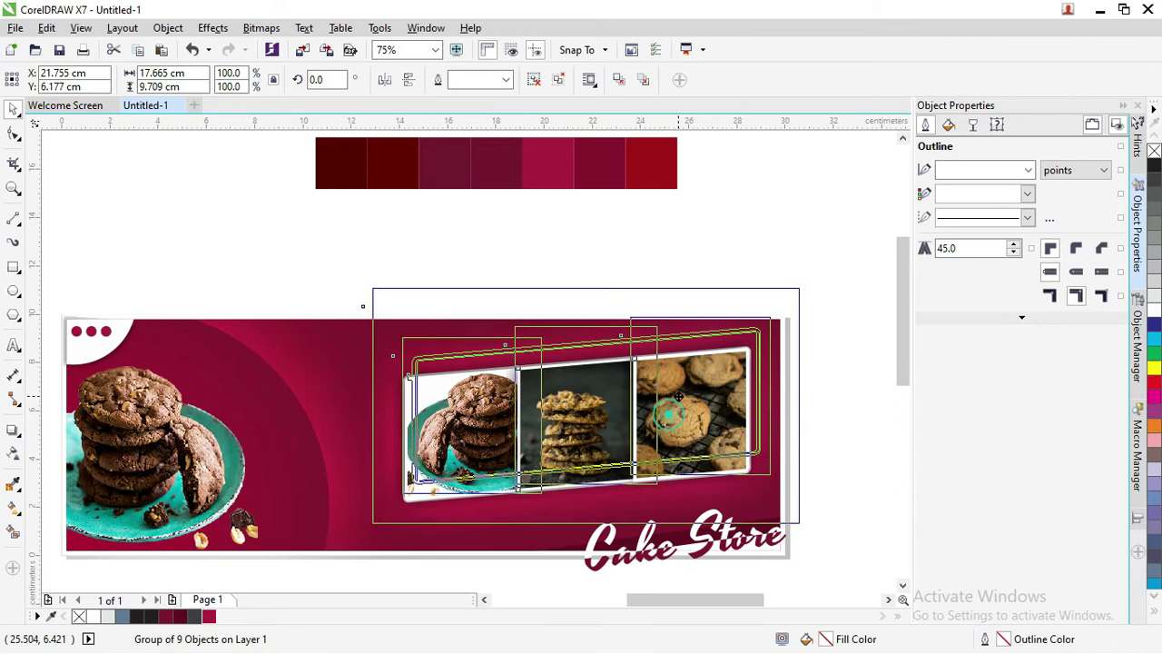
- Scale the grouped photo panel down proportionally to about 89%
{"action": "left_click_drag", "start_coordinate": [793, 302], "coordinate": [768, 316]}
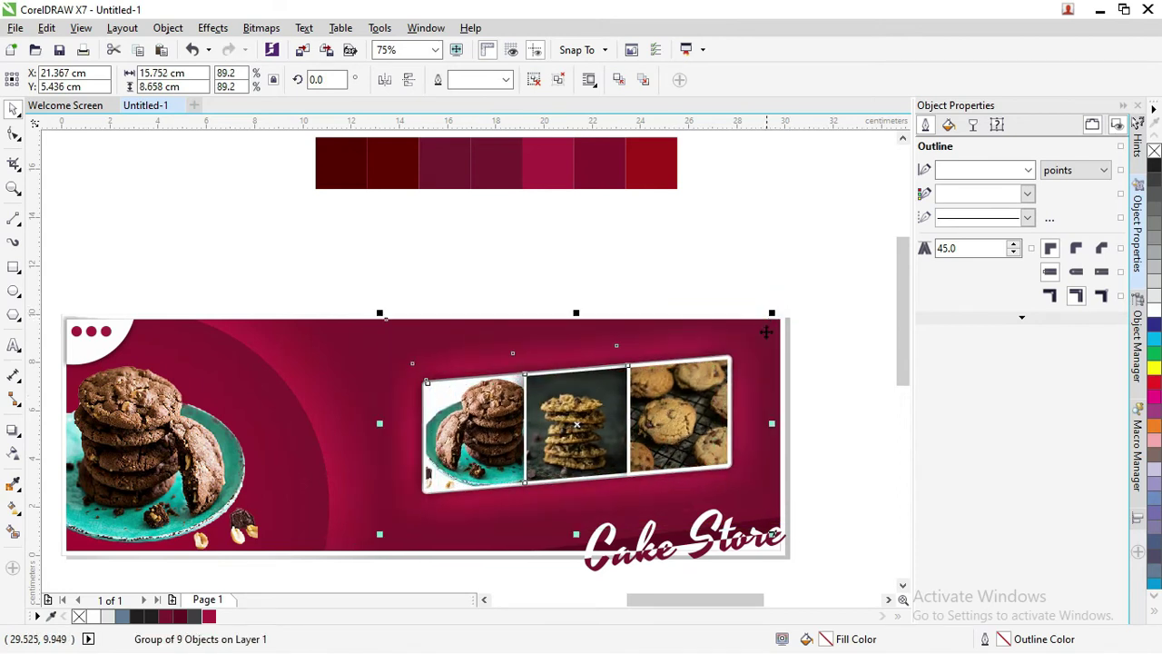
{"action": "left_click", "coordinate": [705, 289]}
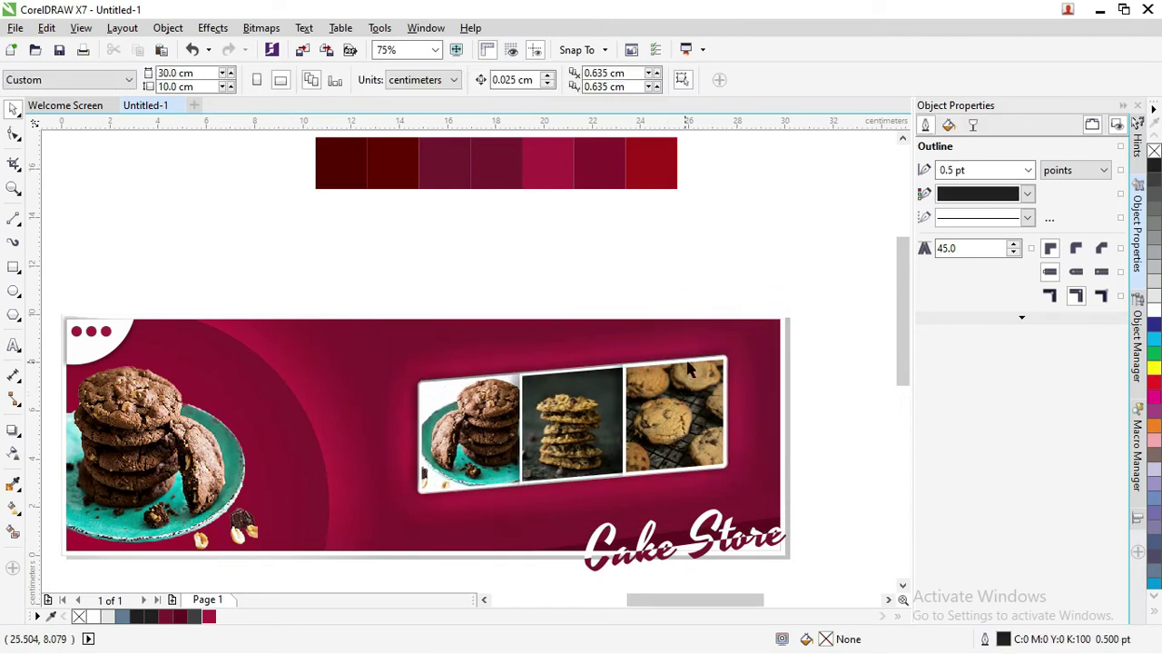
{"action": "scroll", "coordinate": [518, 367], "scroll_direction": "up", "scroll_amount": 4}
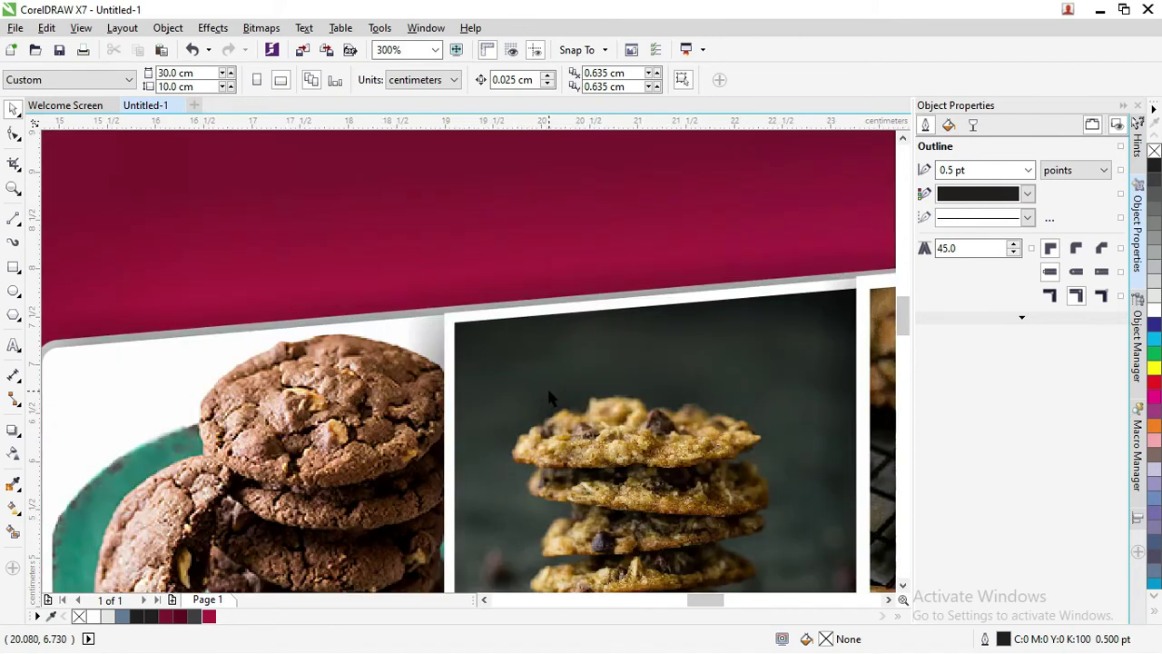
{"action": "scroll", "coordinate": [548, 397], "scroll_direction": "down", "scroll_amount": 4}
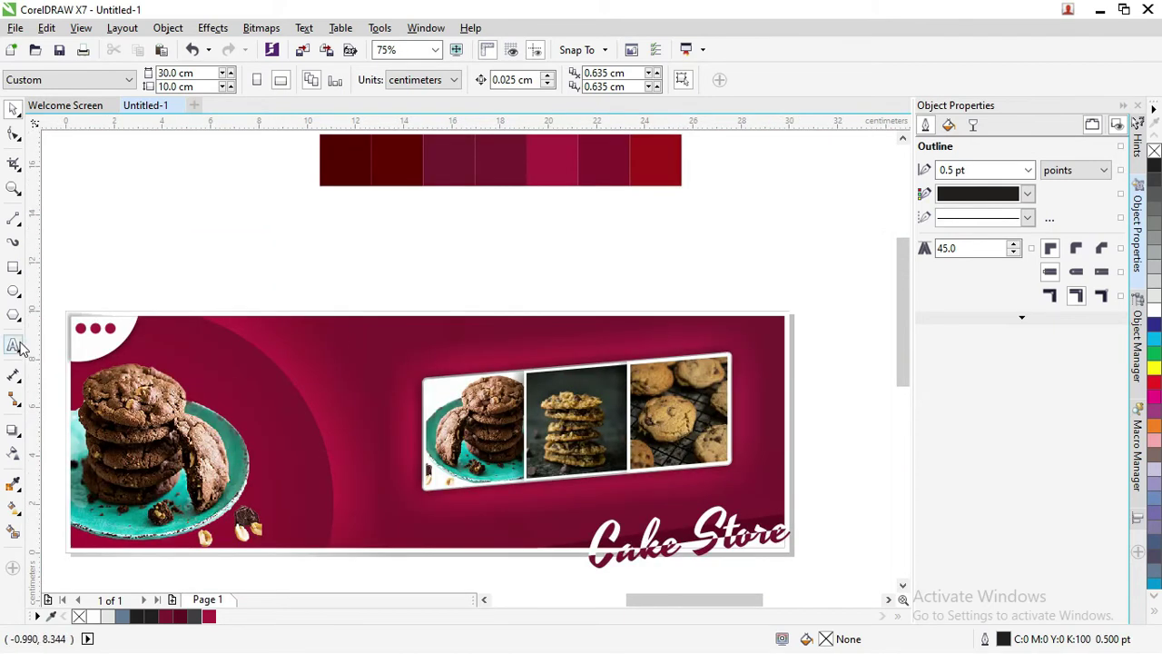
- Switch to the Notepad text list and copy the line "cake store"
{"action": "left_click", "coordinate": [14, 346]}
{"action": "key", "text": "alt+Tab"}
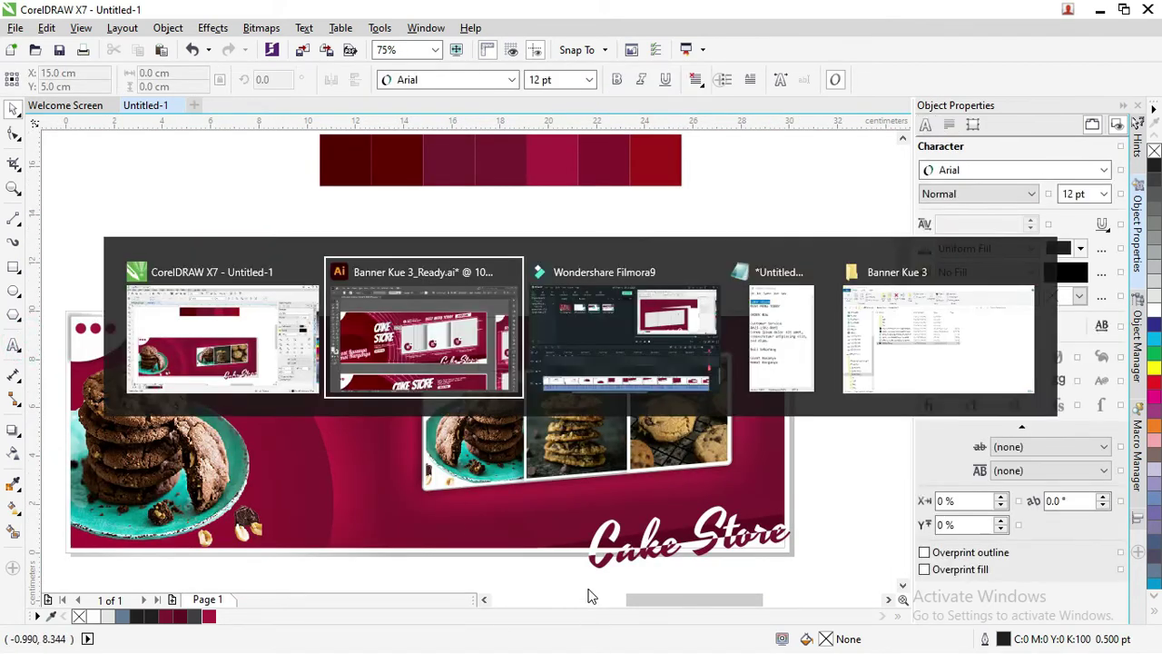
{"action": "key", "text": "alt+Tab"}
{"action": "key", "text": "alt+Tab"}
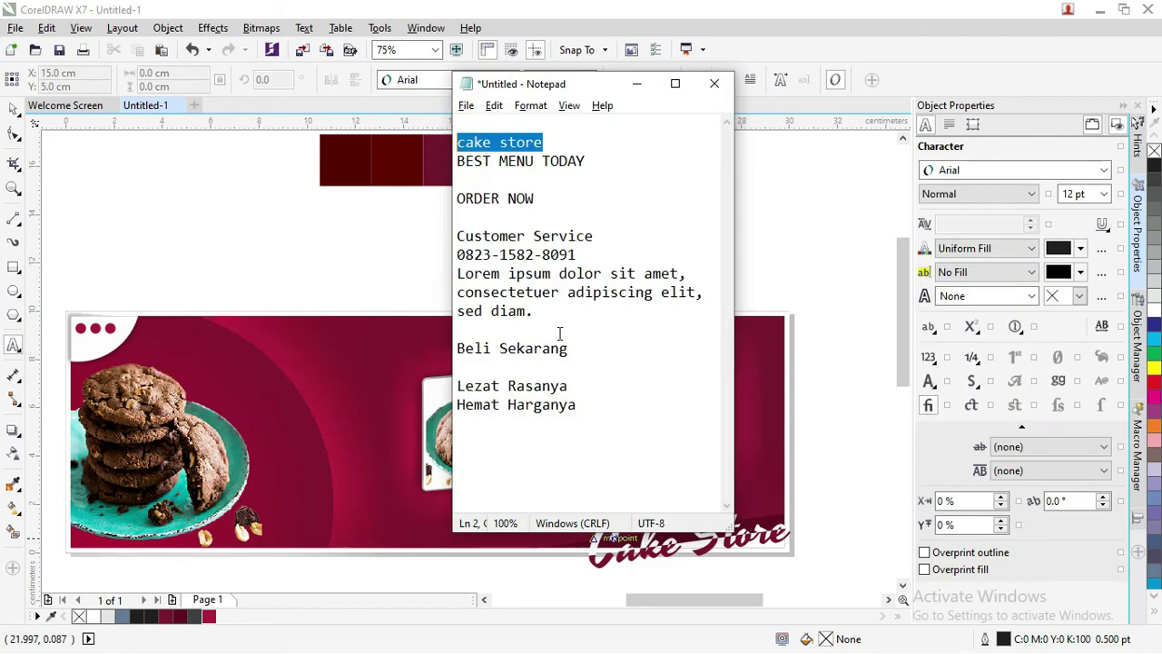
{"action": "triple_click", "coordinate": [550, 143]}
{"action": "key", "text": "ctrl+c"}
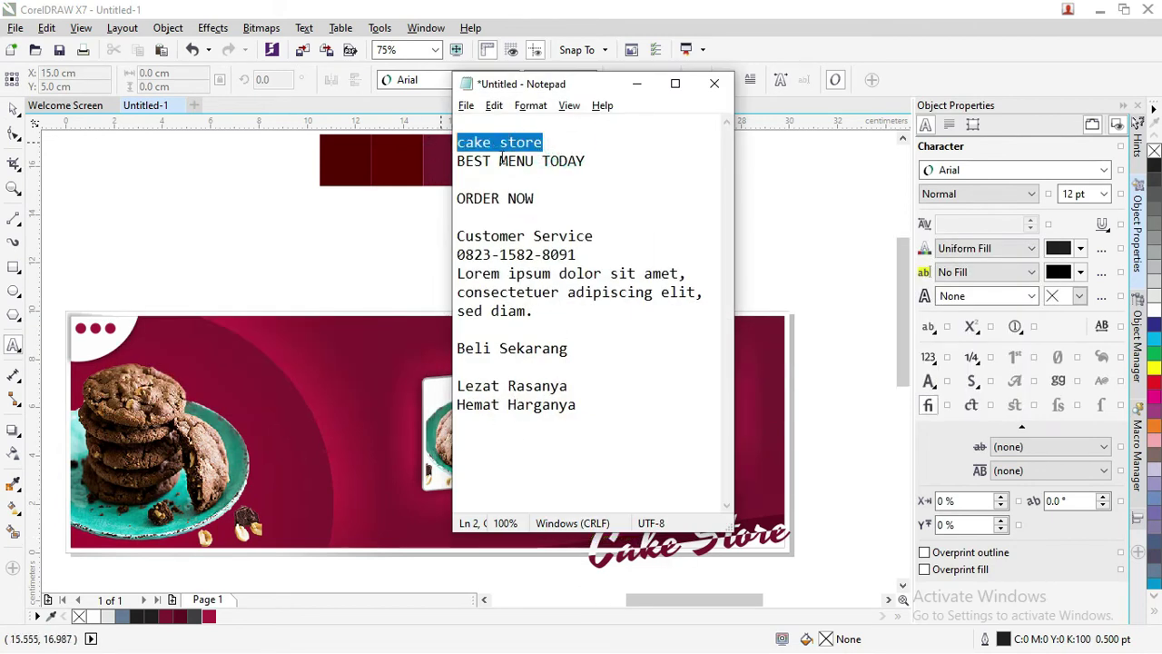
- Return to CorelDRAW, paste "cake store" as artistic text above the banner and break it into two lines
{"action": "left_click", "coordinate": [636, 83]}
{"action": "left_click", "coordinate": [15, 345]}
{"action": "left_click", "coordinate": [345, 227]}
{"action": "key", "text": "ctrl+v"}
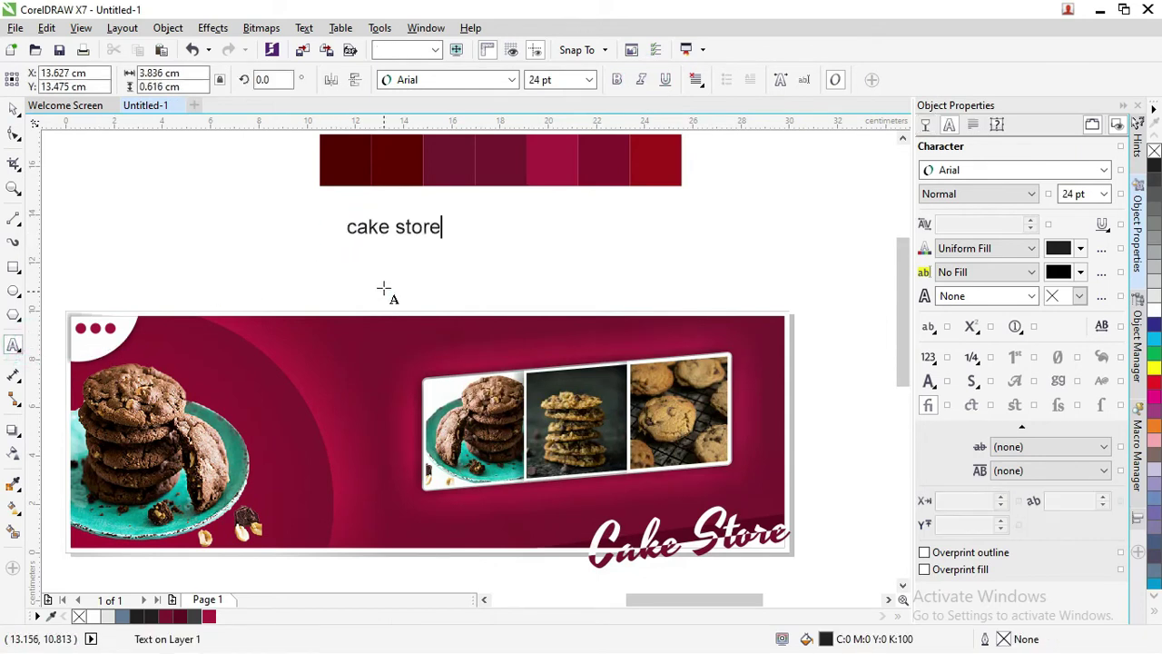
{"action": "left_click", "coordinate": [391, 227]}
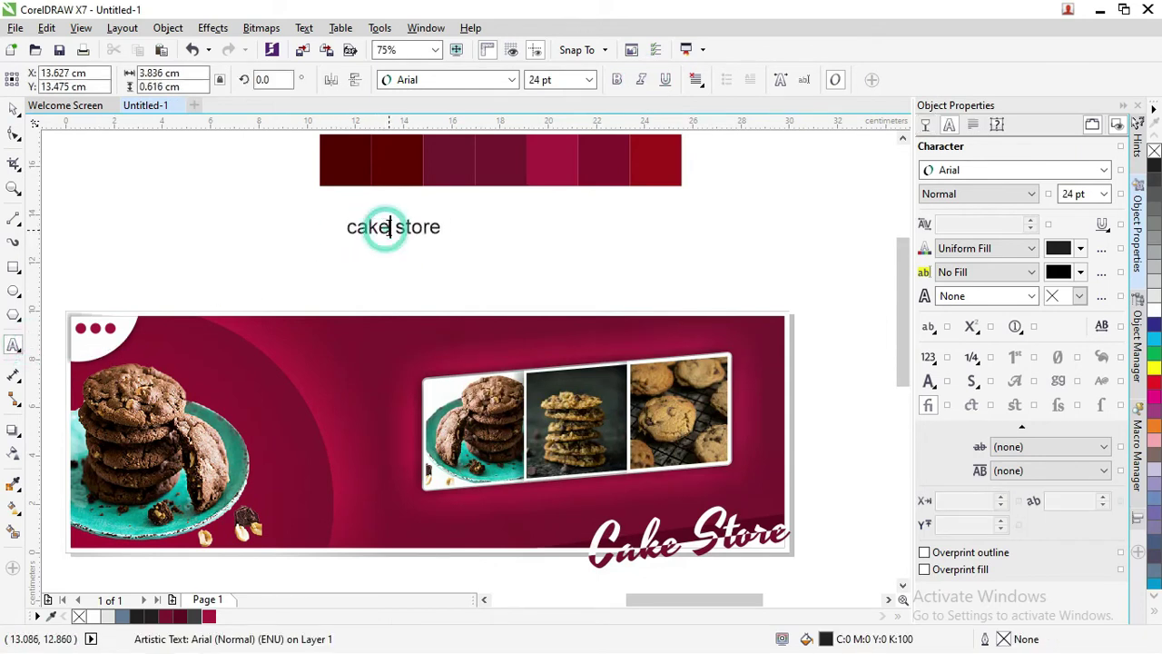
{"action": "key", "text": "Return"}
- Convert the two-line text to UPPERCASE and set its font to Bangers
{"action": "key", "text": "ctrl+a"}
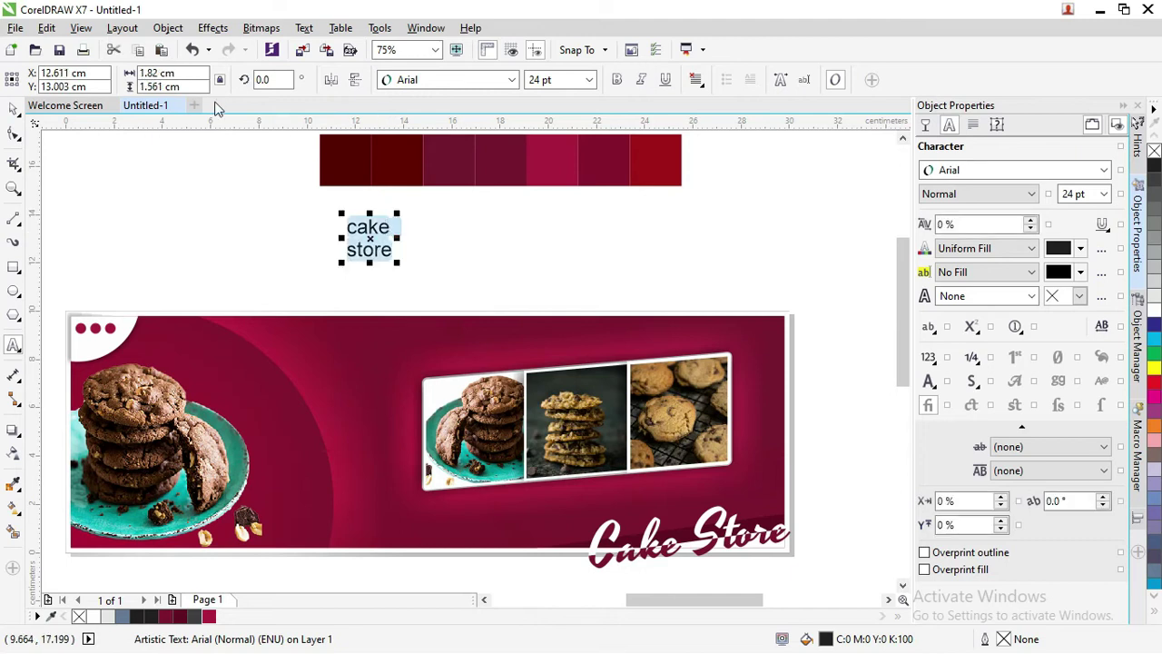
{"action": "left_click", "coordinate": [304, 28]}
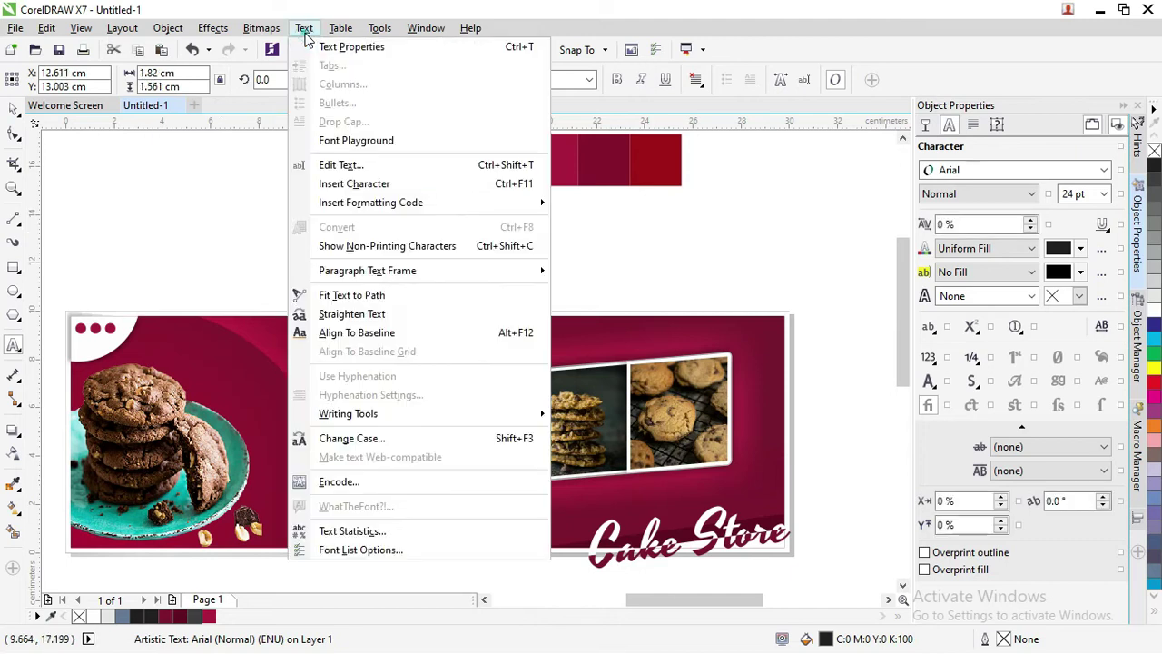
{"action": "left_click", "coordinate": [432, 440]}
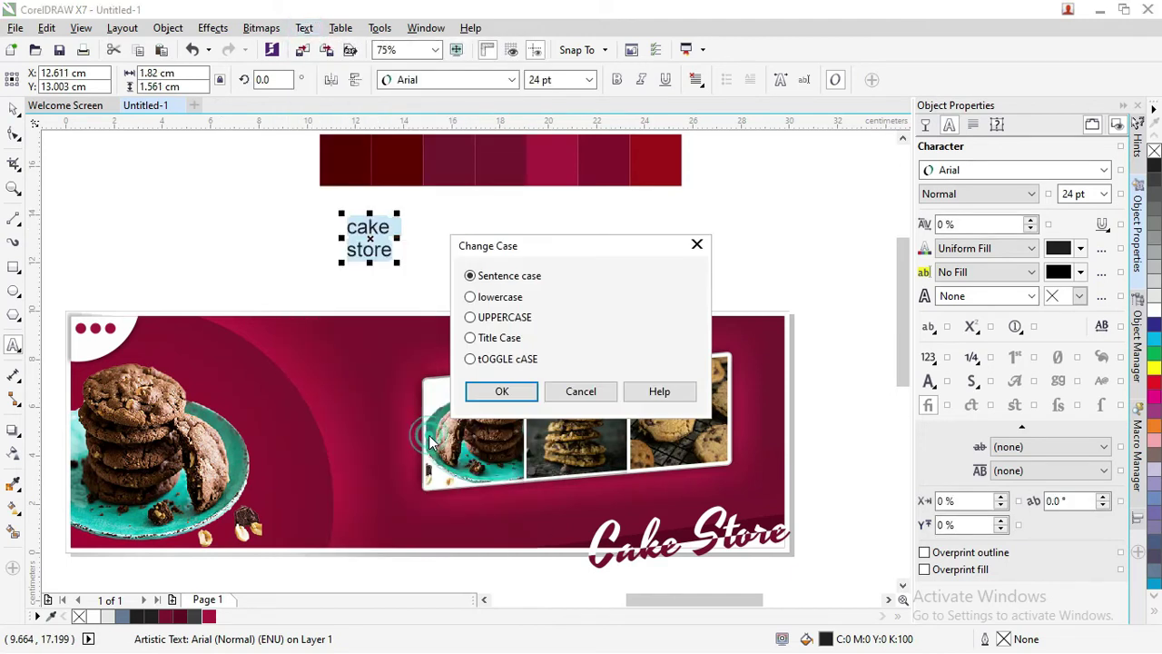
{"action": "left_click", "coordinate": [501, 390]}
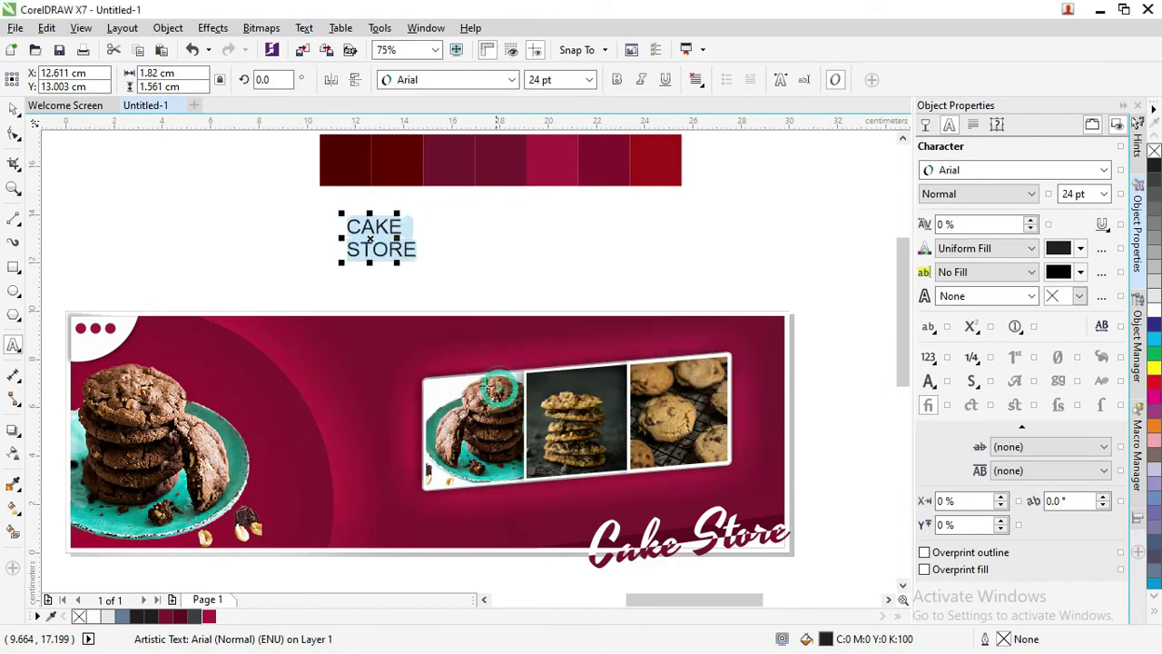
{"action": "left_click", "coordinate": [468, 83]}
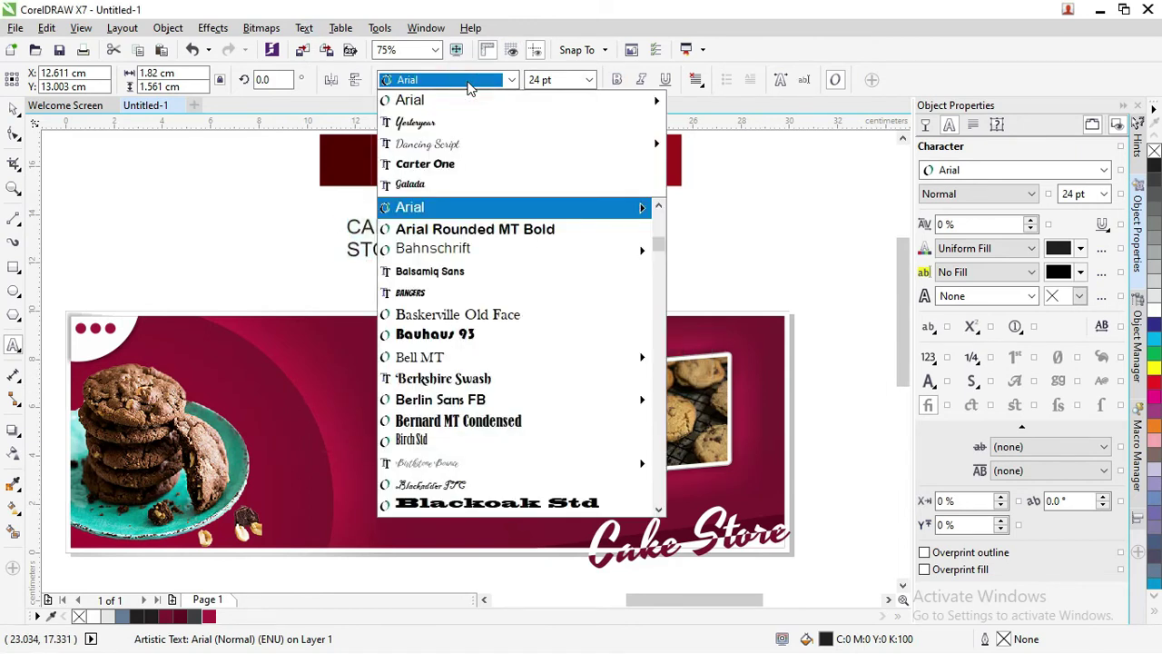
{"action": "type", "text": "b"}
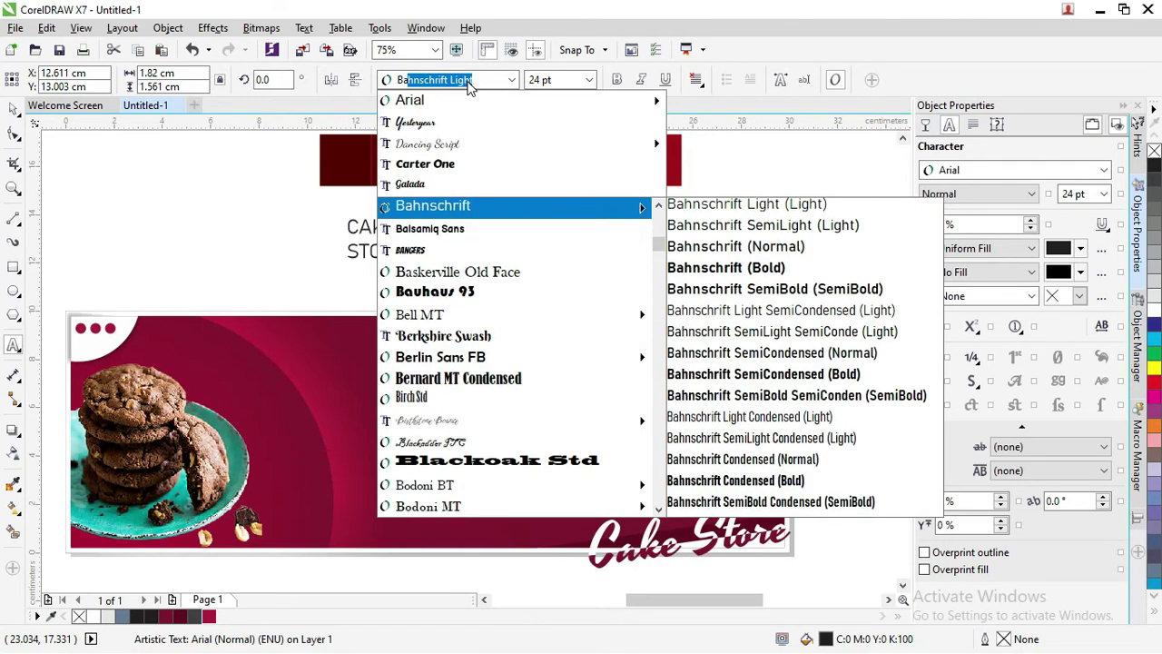
{"action": "left_click", "coordinate": [459, 251]}
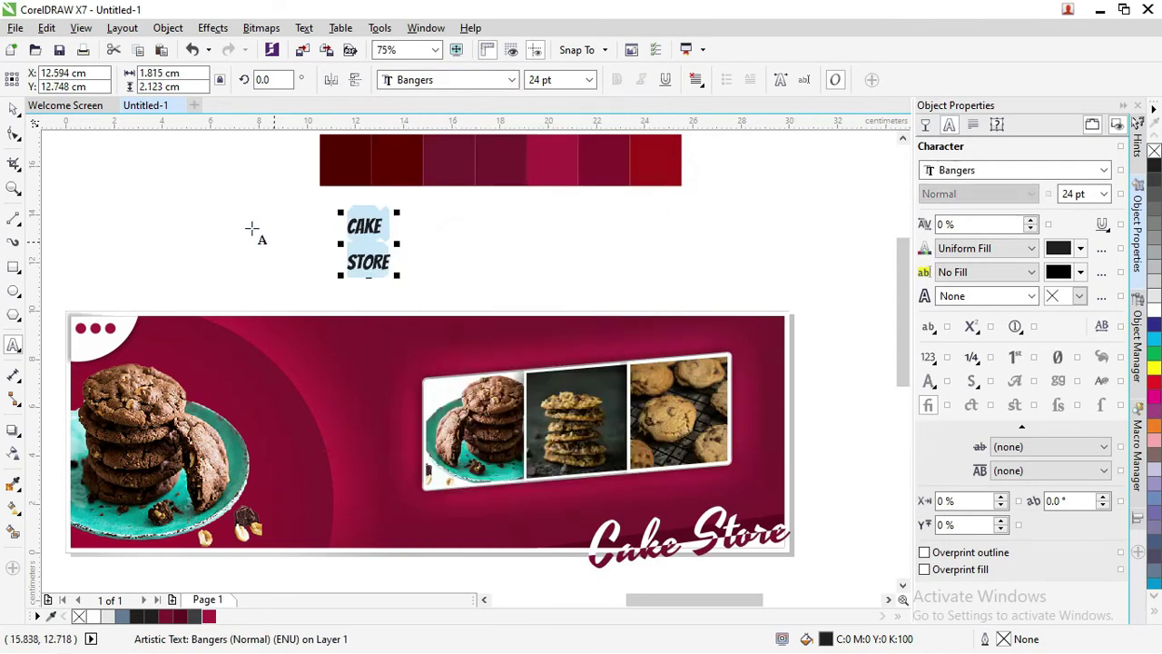
- Move the CAKE STORE text onto the banner between the cookie plate and the photo panel, and fill it white
{"action": "left_click", "coordinate": [10, 109]}
{"action": "left_click_drag", "start_coordinate": [368, 243], "coordinate": [311, 420]}
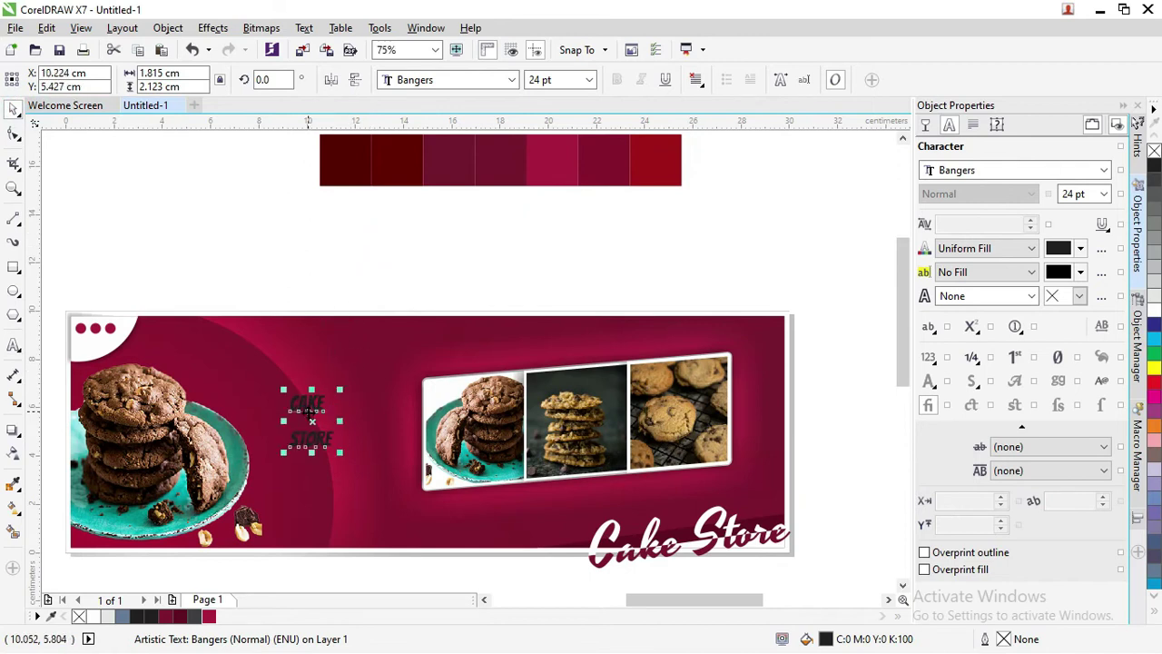
{"action": "left_click", "coordinate": [1153, 316]}
- Tighten the line spacing of the CAKE STORE text with the Shape tool so the two lines sit close together
{"action": "scroll", "coordinate": [229, 409], "scroll_direction": "up", "scroll_amount": 3}
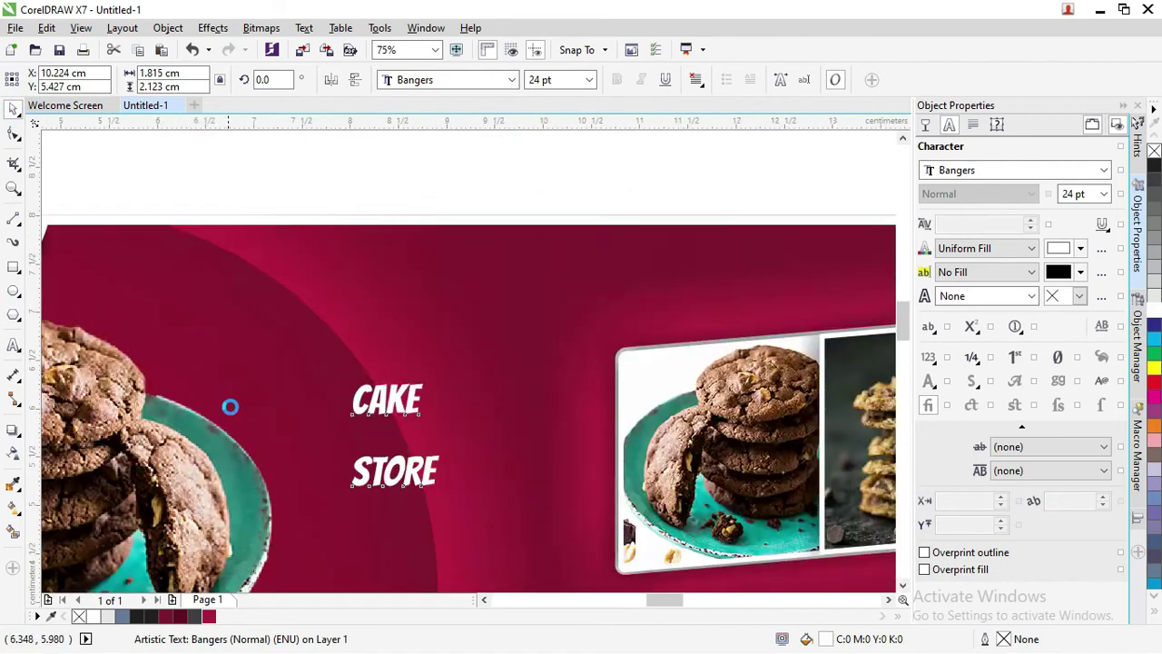
{"action": "scroll", "coordinate": [465, 405], "scroll_direction": "up", "scroll_amount": 2}
{"action": "left_click", "coordinate": [13, 138]}
{"action": "left_click_drag", "start_coordinate": [476, 491], "coordinate": [473, 450]}
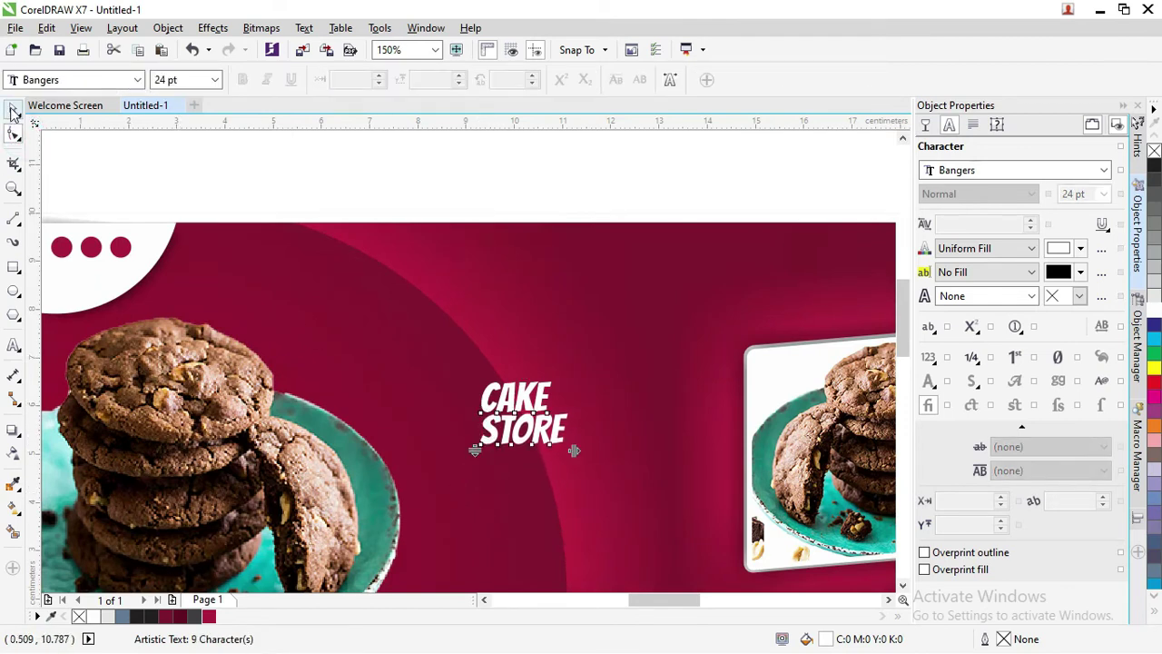
- Enlarge the CAKE STORE text to about 55.4 pt and shift it slightly up and toward the photo panel
{"action": "left_click", "coordinate": [12, 109]}
{"action": "left_click_drag", "start_coordinate": [574, 375], "coordinate": [685, 277]}
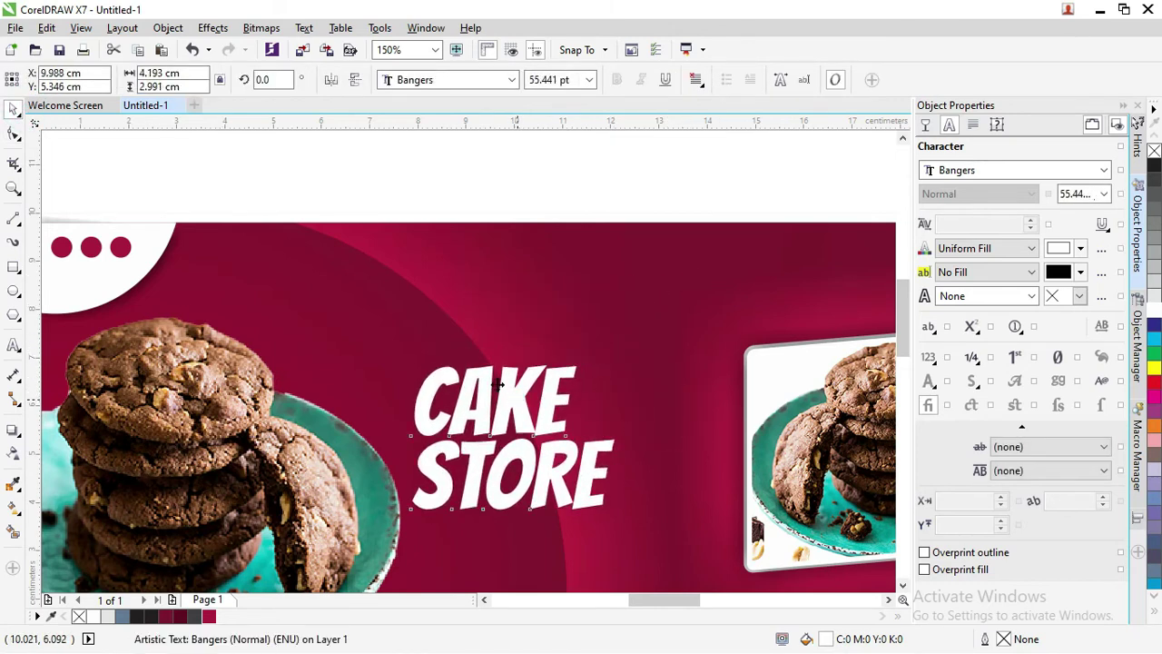
{"action": "scroll", "coordinate": [545, 377], "scroll_direction": "down", "scroll_amount": 4}
{"action": "scroll", "coordinate": [488, 372], "scroll_direction": "up", "scroll_amount": 2}
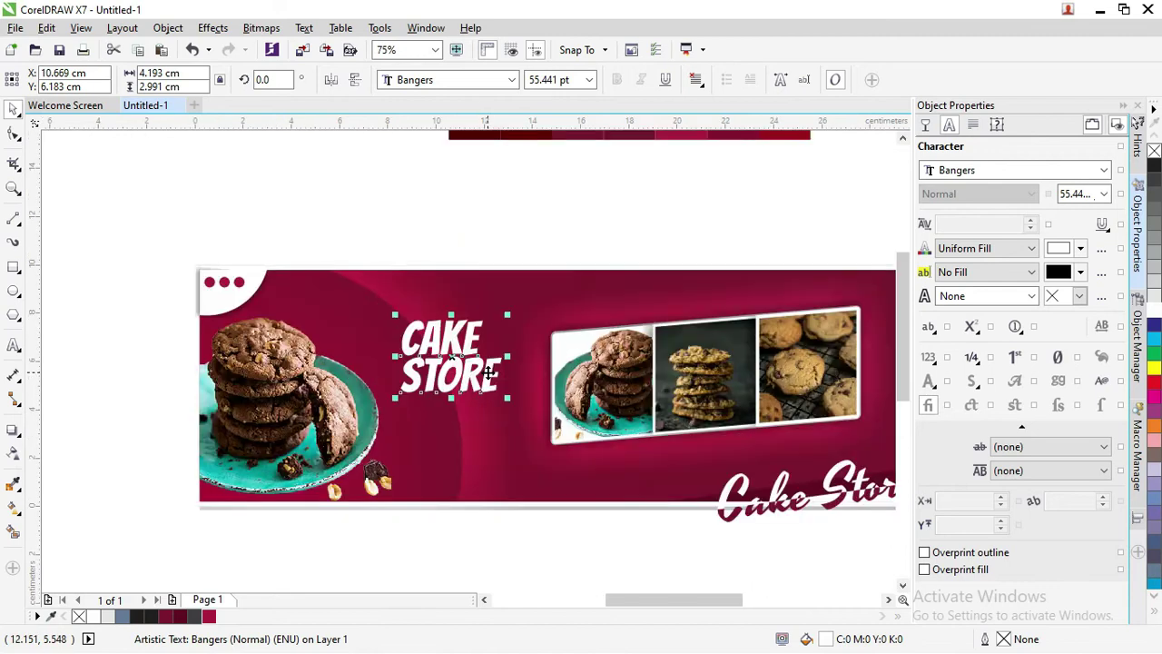
- Tighten the letter spacing of the CAKE STORE text until the letters overlap, about 3.35 cm wide overall
{"action": "left_click", "coordinate": [14, 135]}
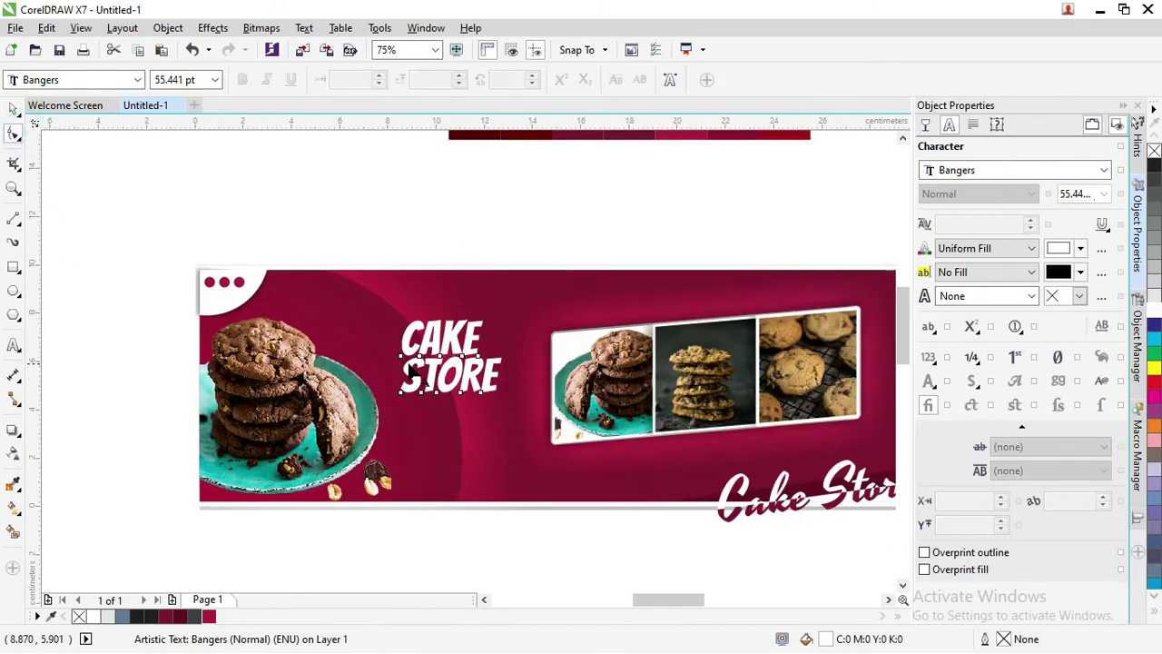
{"action": "scroll", "coordinate": [408, 361], "scroll_direction": "up", "scroll_amount": 2}
{"action": "left_click_drag", "start_coordinate": [602, 429], "coordinate": [541, 416]}
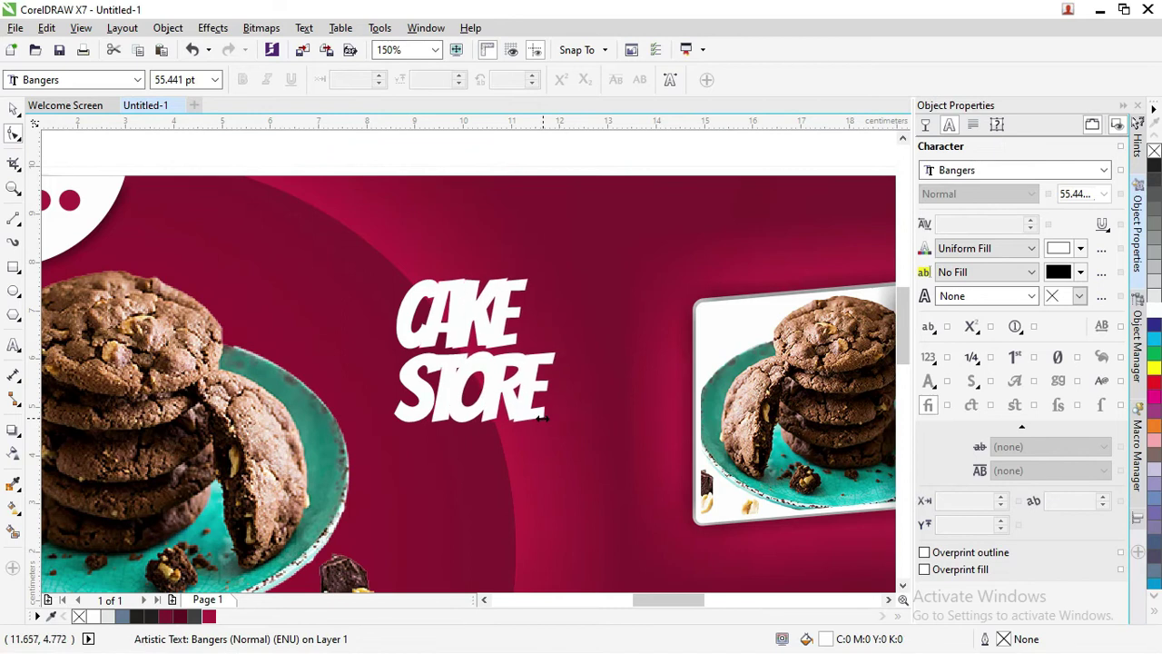
{"action": "left_click", "coordinate": [14, 108]}
{"action": "left_click", "coordinate": [258, 156]}
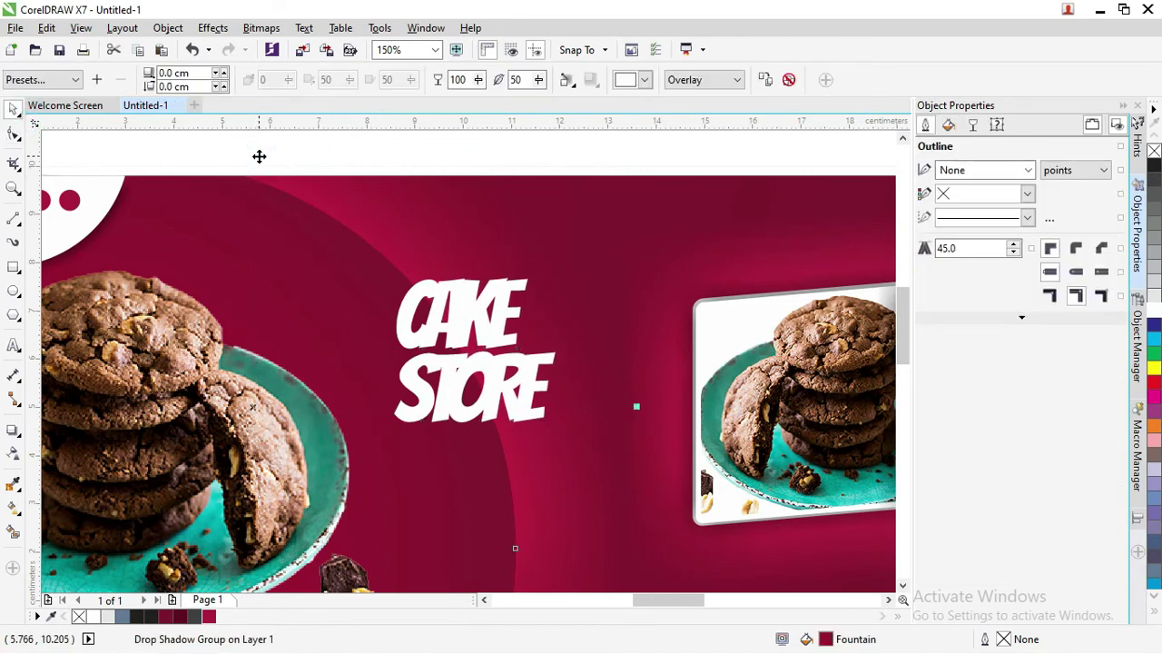
- Duplicate the CAKE STORE text straight up above the banner and fill the copy black
{"action": "left_click", "coordinate": [452, 305]}
{"action": "scroll", "coordinate": [435, 308], "scroll_direction": "down", "scroll_amount": 2}
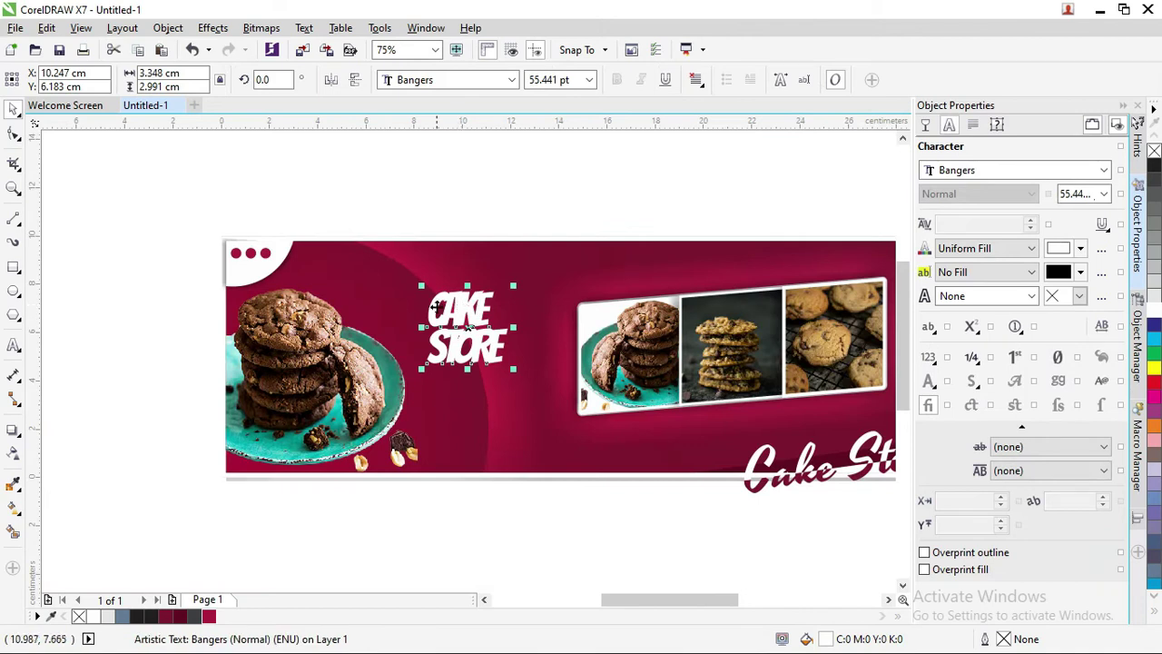
{"action": "scroll", "coordinate": [478, 294], "scroll_direction": "up", "scroll_amount": 2}
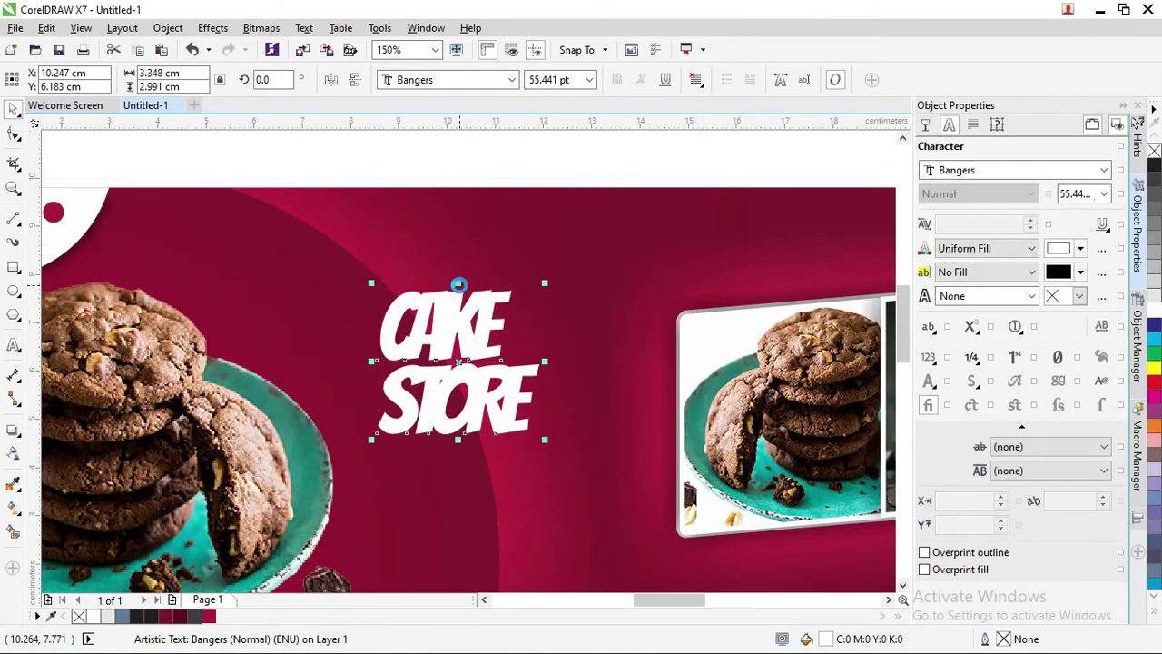
{"action": "scroll", "coordinate": [459, 285], "scroll_direction": "down", "scroll_amount": 2}
{"action": "left_click_drag", "start_coordinate": [465, 304], "coordinate": [463, 169]}
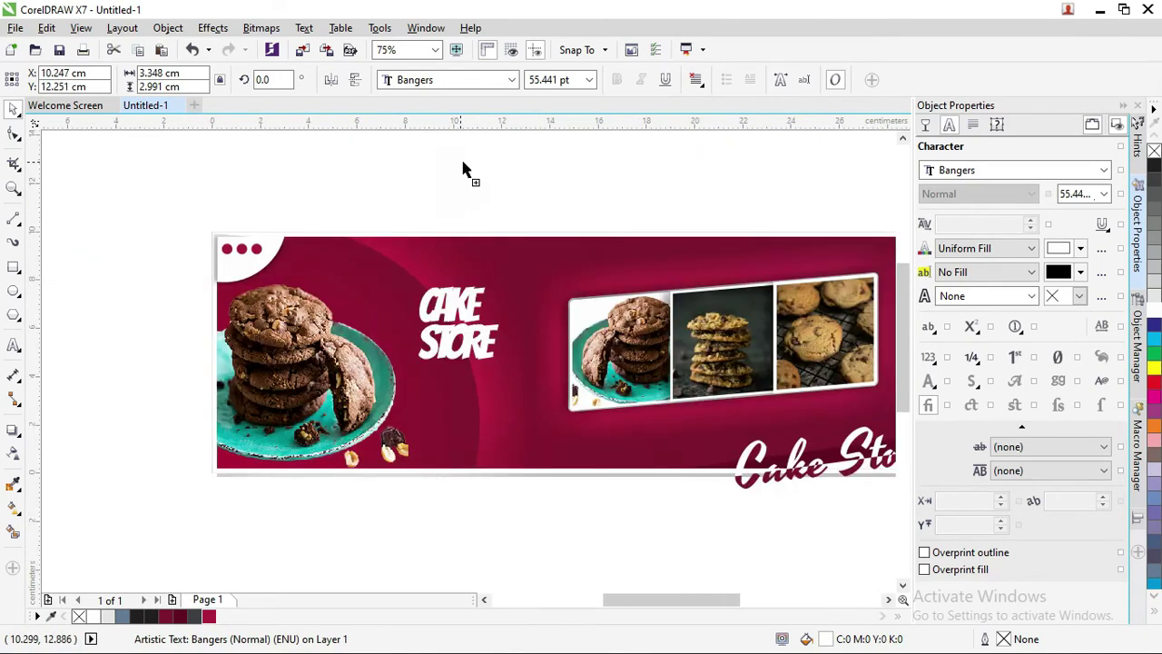
{"action": "left_click", "coordinate": [1155, 166]}
- Break the white CAKE STORE text on the banner apart into separate CAKE and STORE lines
{"action": "left_click", "coordinate": [446, 318]}
{"action": "scroll", "coordinate": [447, 311], "scroll_direction": "up", "scroll_amount": 4}
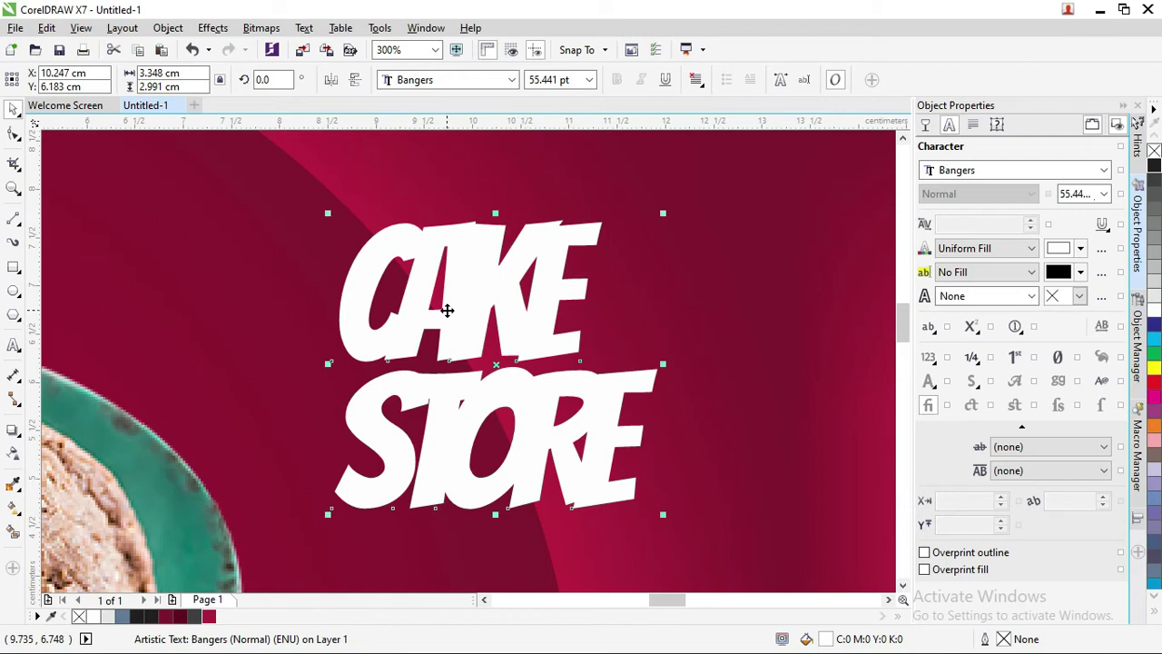
{"action": "left_click", "coordinate": [447, 310]}
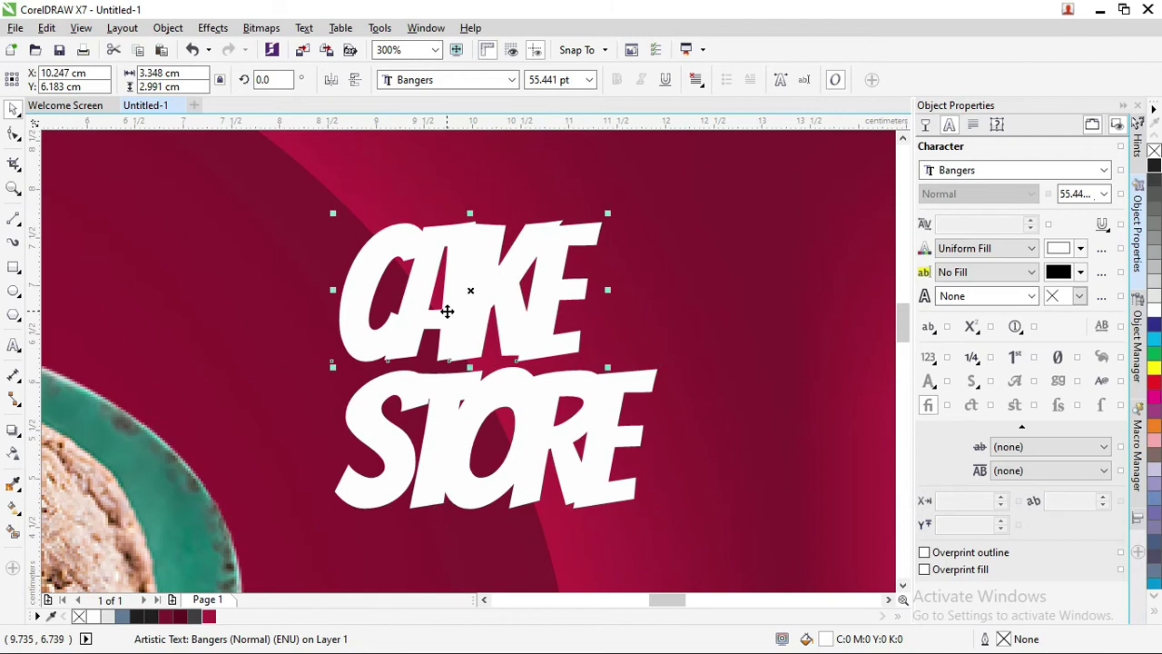
{"action": "scroll", "coordinate": [447, 310], "scroll_direction": "down", "scroll_amount": 4}
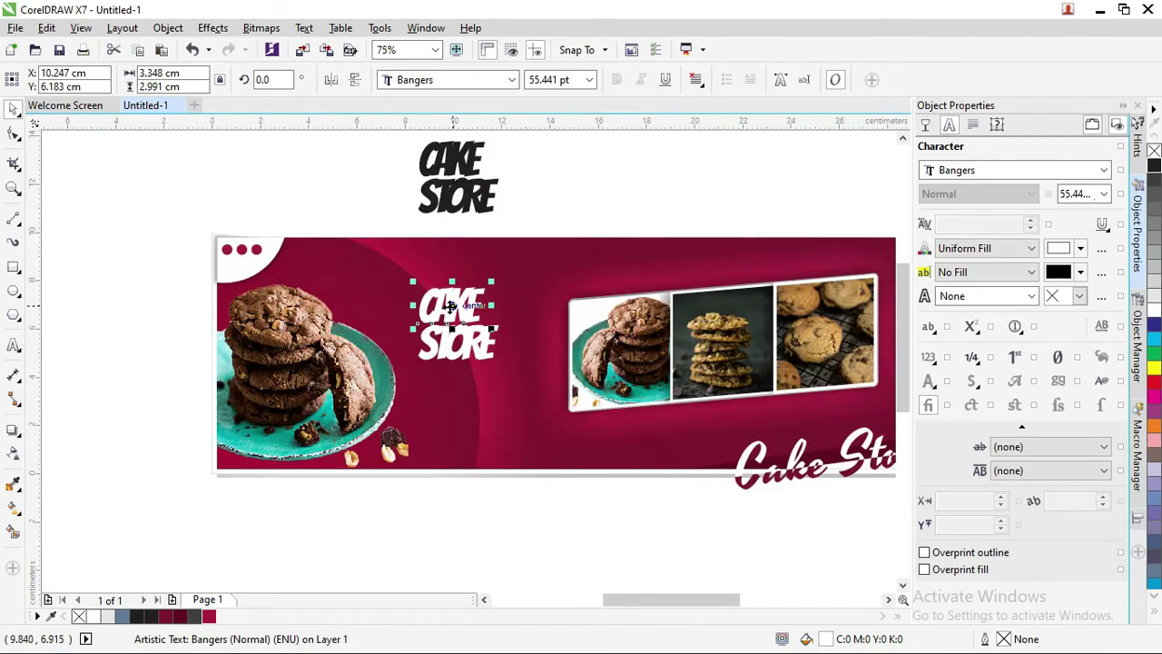
{"action": "left_click", "coordinate": [476, 347]}
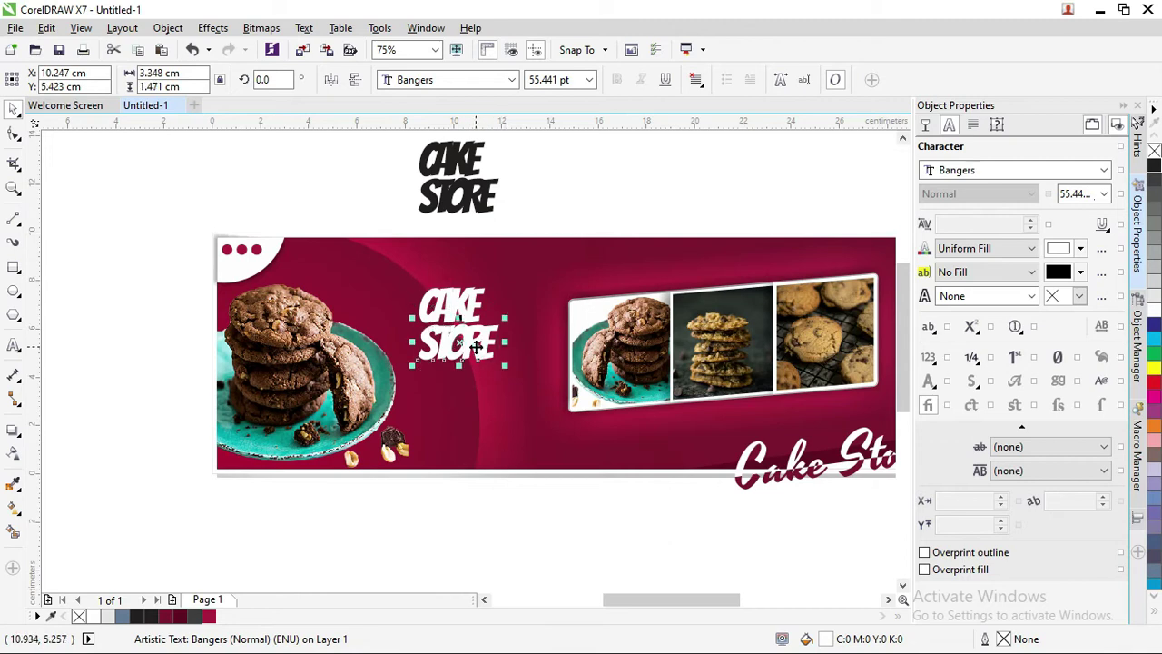
- Break the white CAKE and STORE lines apart into individual letters and select all the letters together
{"action": "scroll", "coordinate": [463, 350], "scroll_direction": "up", "scroll_amount": 4}
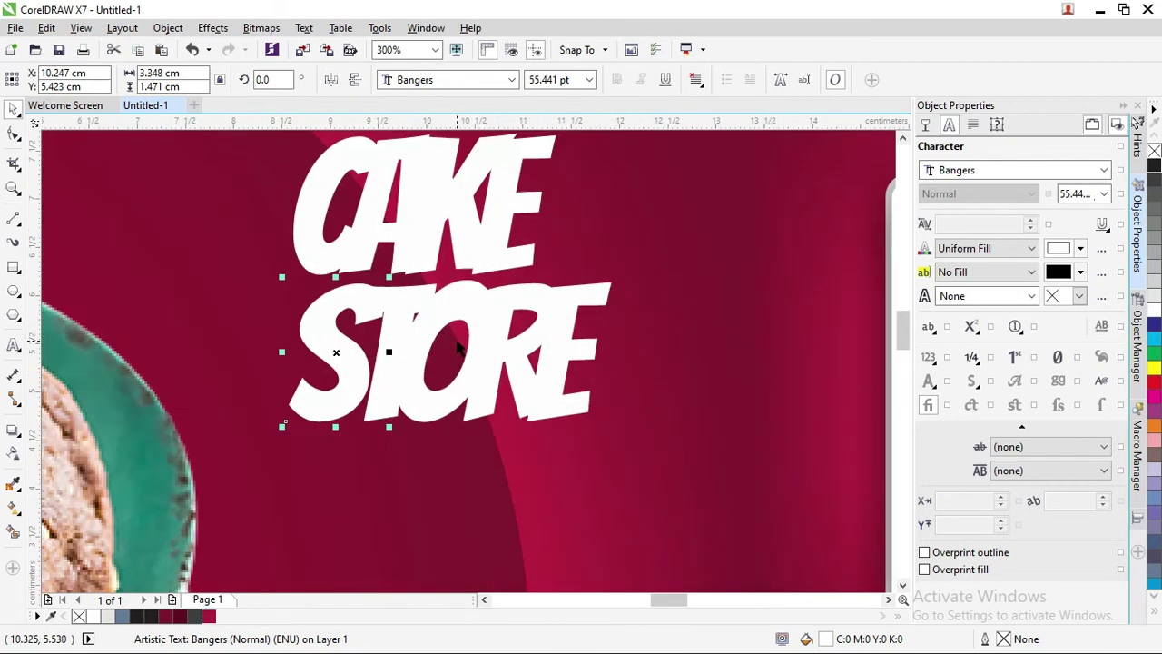
{"action": "left_click", "coordinate": [309, 308]}
{"action": "scroll", "coordinate": [314, 306], "scroll_direction": "down", "scroll_amount": 4}
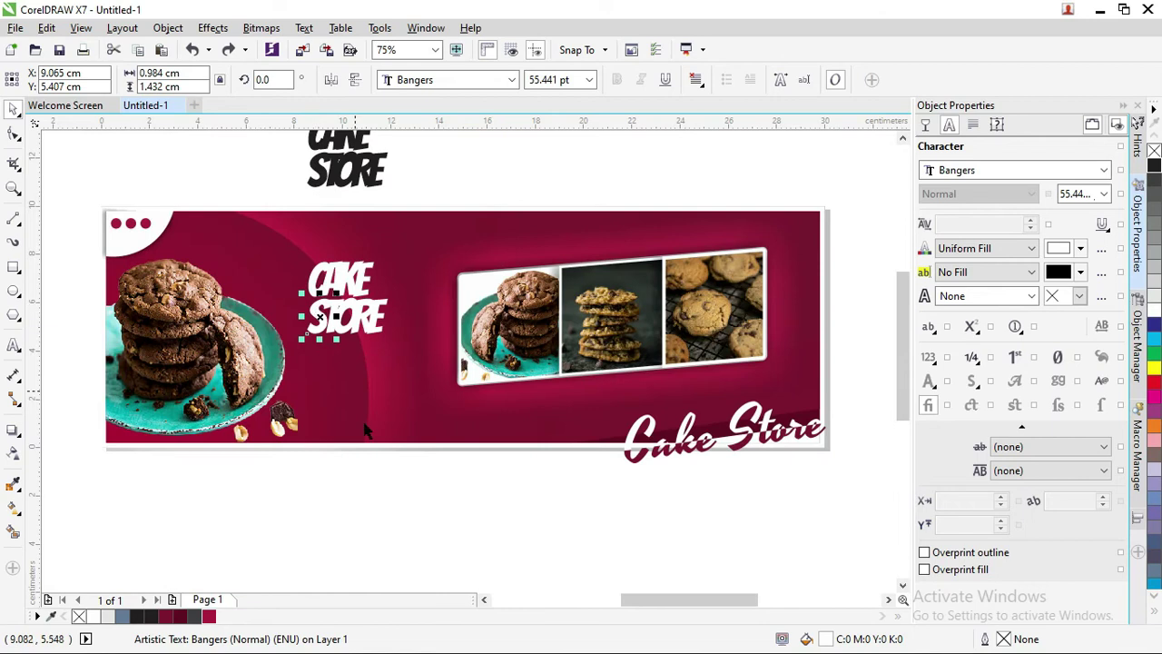
{"action": "left_click", "coordinate": [14, 429]}
{"action": "left_click_drag", "start_coordinate": [410, 493], "coordinate": [436, 492]}
{"action": "key", "text": "space"}
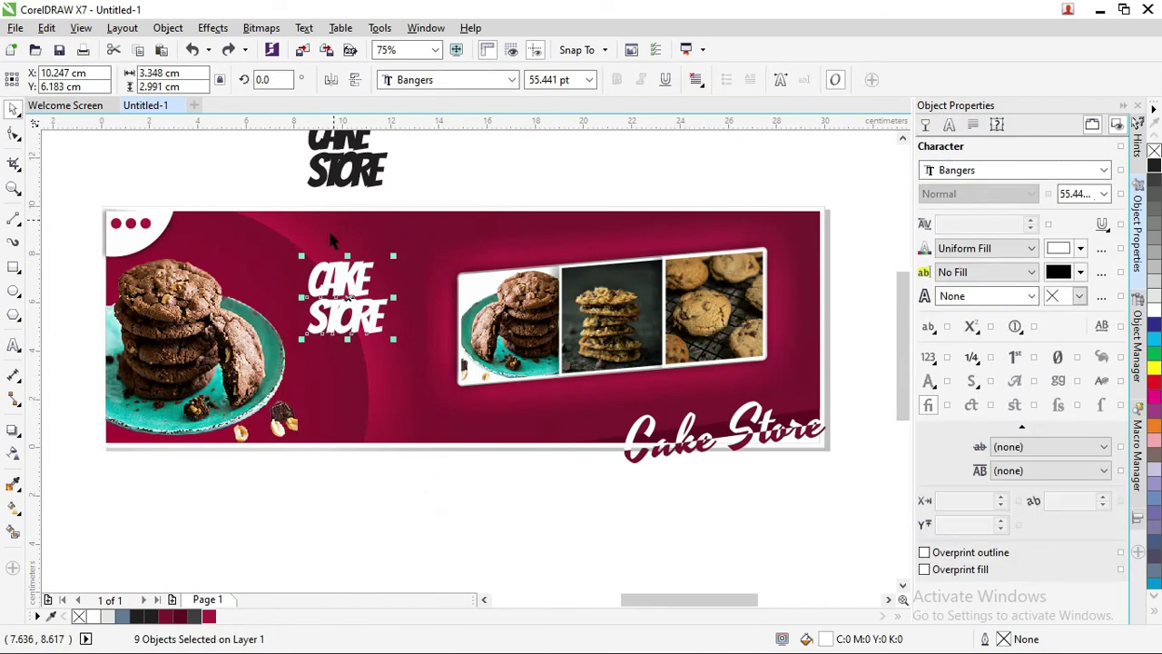
- Apply the Small Glow drop shadow preset to the white CAKE STORE letters
{"action": "scroll", "coordinate": [327, 229], "scroll_direction": "up", "scroll_amount": 2}
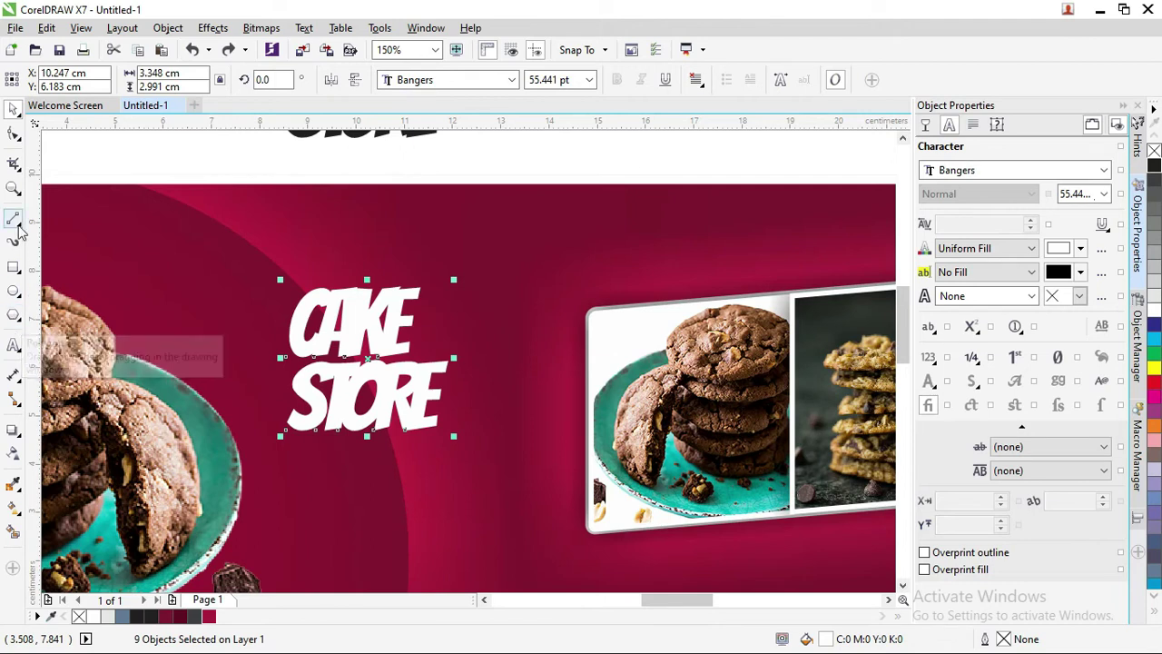
{"action": "left_click", "coordinate": [14, 429]}
{"action": "left_click", "coordinate": [41, 79]}
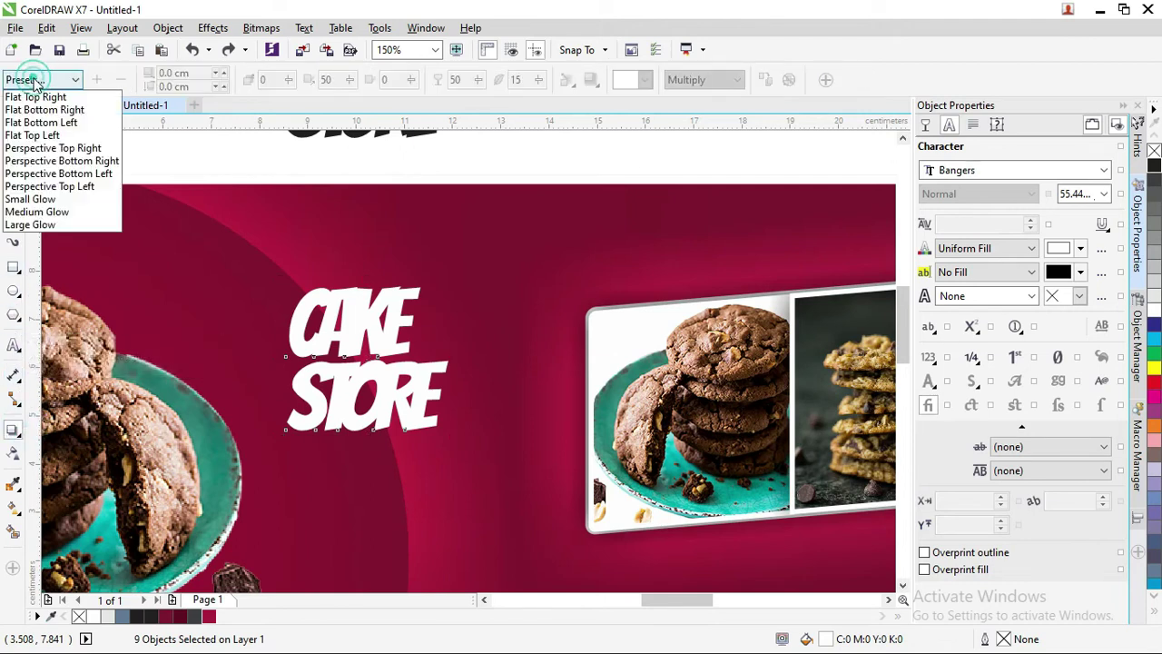
{"action": "left_click", "coordinate": [58, 198]}
{"action": "scroll", "coordinate": [386, 328], "scroll_direction": "up", "scroll_amount": 2}
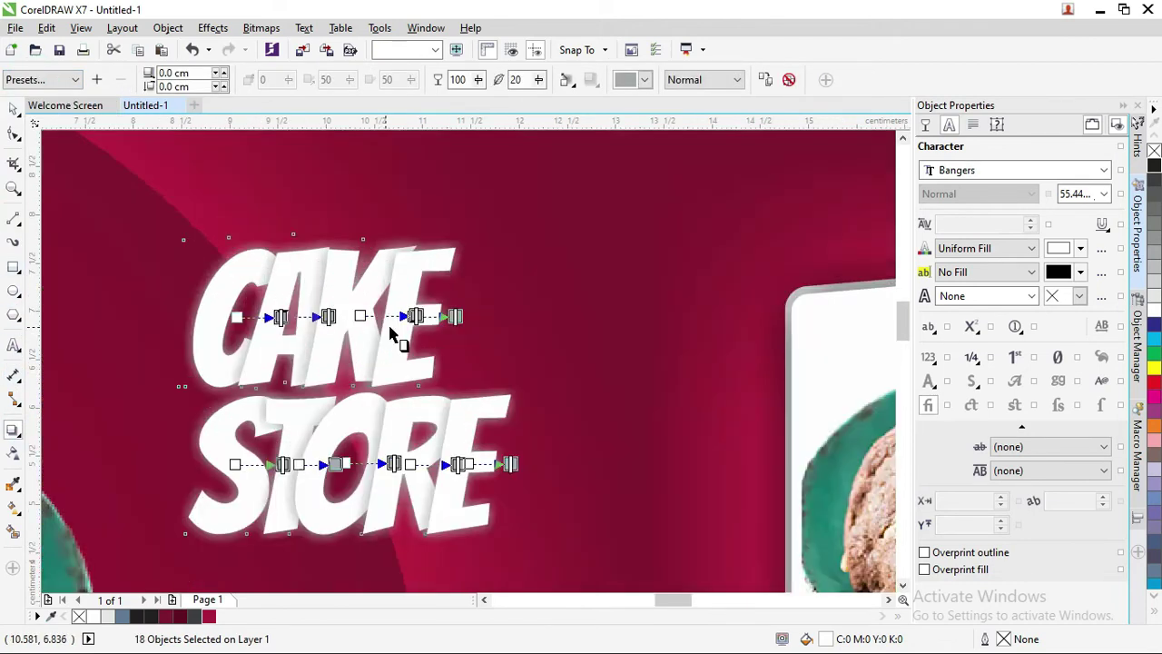
- Change the letters' drop shadow colour to black and its merge mode to Multiply
{"action": "left_click", "coordinate": [645, 81]}
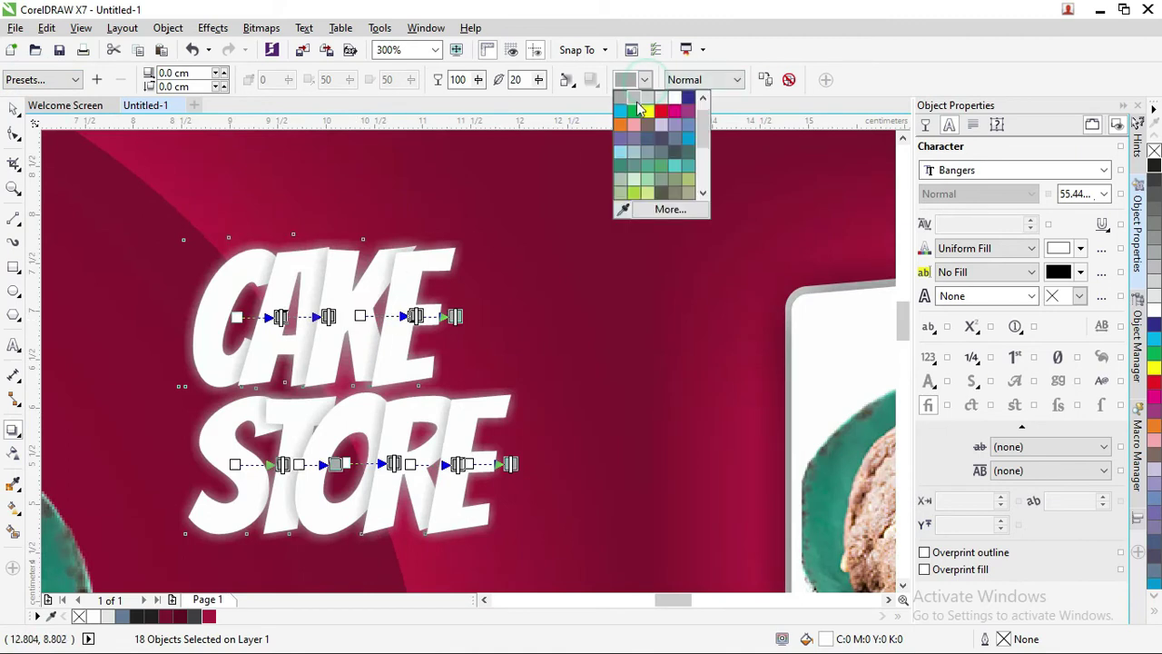
{"action": "scroll", "coordinate": [704, 121], "scroll_direction": "up", "scroll_amount": 1}
{"action": "left_click", "coordinate": [694, 102]}
{"action": "left_click", "coordinate": [699, 82]}
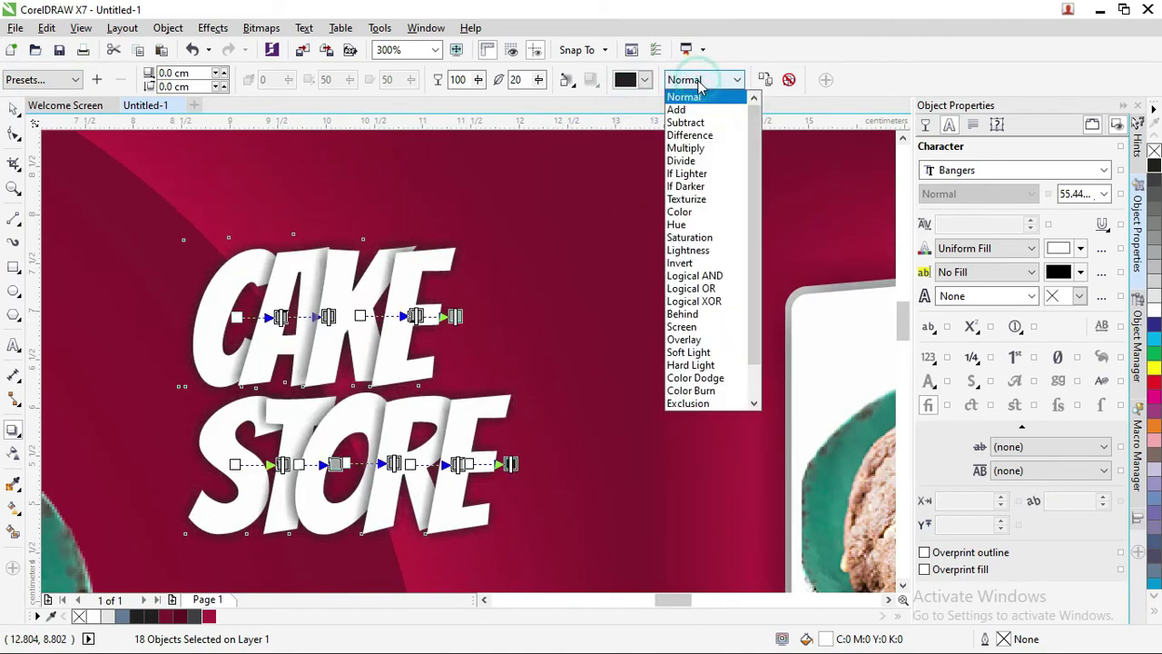
{"action": "left_click", "coordinate": [690, 148]}
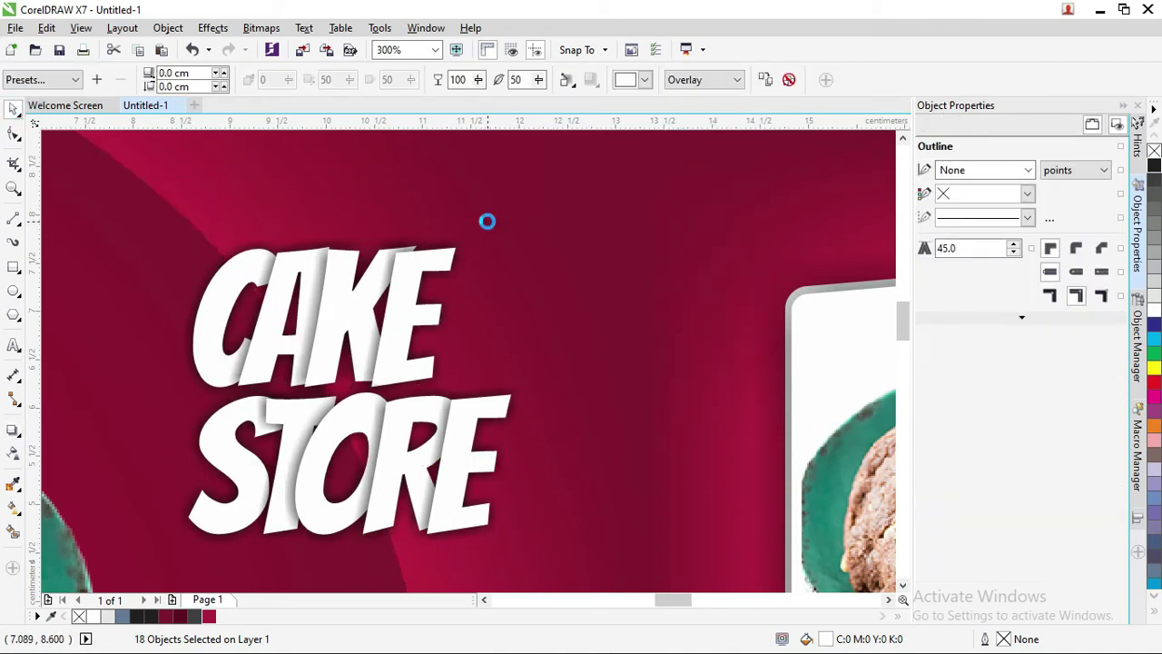
- Select all the white CAKE STORE letters with their shadows and group them
{"action": "scroll", "coordinate": [485, 221], "scroll_direction": "down", "scroll_amount": 5}
{"action": "left_click", "coordinate": [494, 347]}
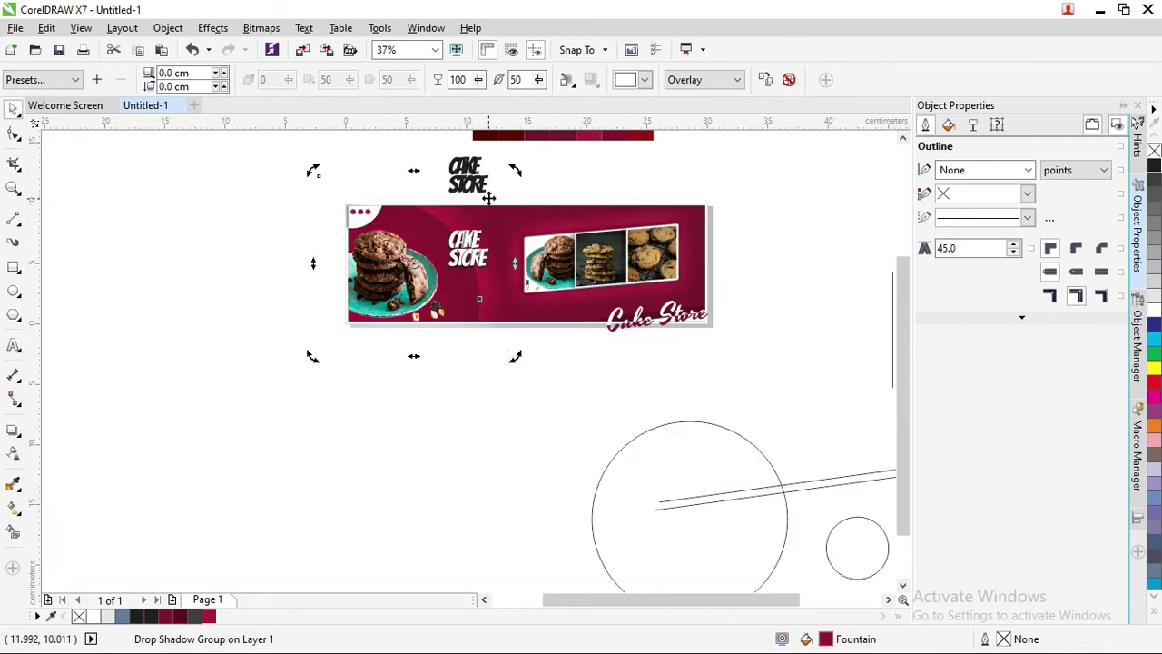
{"action": "scroll", "coordinate": [487, 194], "scroll_direction": "up", "scroll_amount": 2}
{"action": "left_click", "coordinate": [573, 175]}
{"action": "left_click", "coordinate": [531, 209]}
{"action": "left_click", "coordinate": [739, 166]}
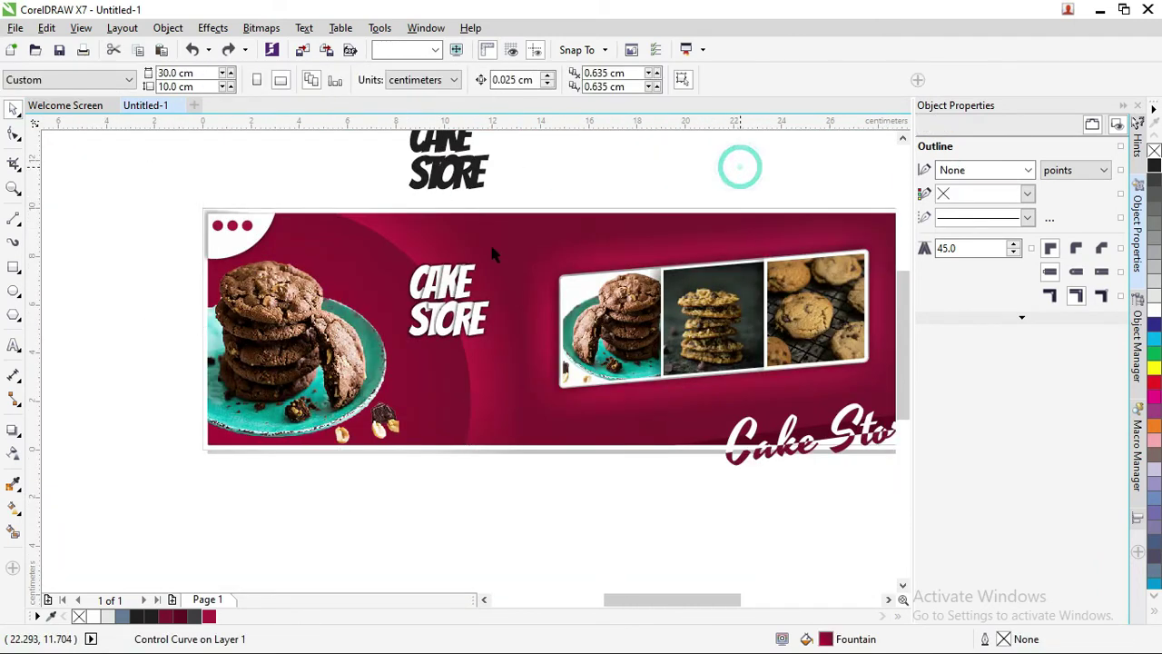
{"action": "left_click", "coordinate": [454, 291]}
{"action": "left_click_drag", "start_coordinate": [402, 190], "coordinate": [558, 552]}
{"action": "left_click_drag", "start_coordinate": [403, 297], "coordinate": [402, 225]}
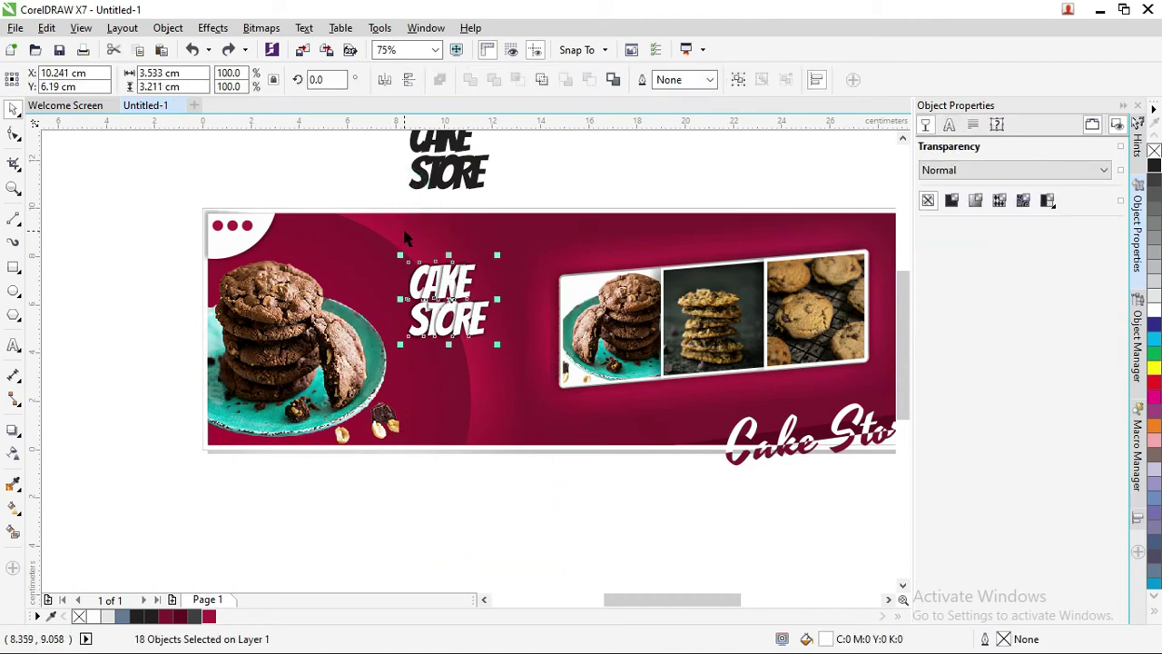
{"action": "scroll", "coordinate": [448, 270], "scroll_direction": "up", "scroll_amount": 2}
{"action": "scroll", "coordinate": [447, 270], "scroll_direction": "up", "scroll_amount": 2}
{"action": "key", "text": "ctrl+g"}
- Skew the white CAKE STORE group upward by about 9° and place it between the cookie plate and the photo panel
{"action": "left_click_drag", "start_coordinate": [482, 360], "coordinate": [520, 307]}
{"action": "scroll", "coordinate": [520, 307], "scroll_direction": "down", "scroll_amount": 2}
{"action": "scroll", "coordinate": [522, 319], "scroll_direction": "down", "scroll_amount": 2}
{"action": "scroll", "coordinate": [522, 320], "scroll_direction": "up", "scroll_amount": 2}
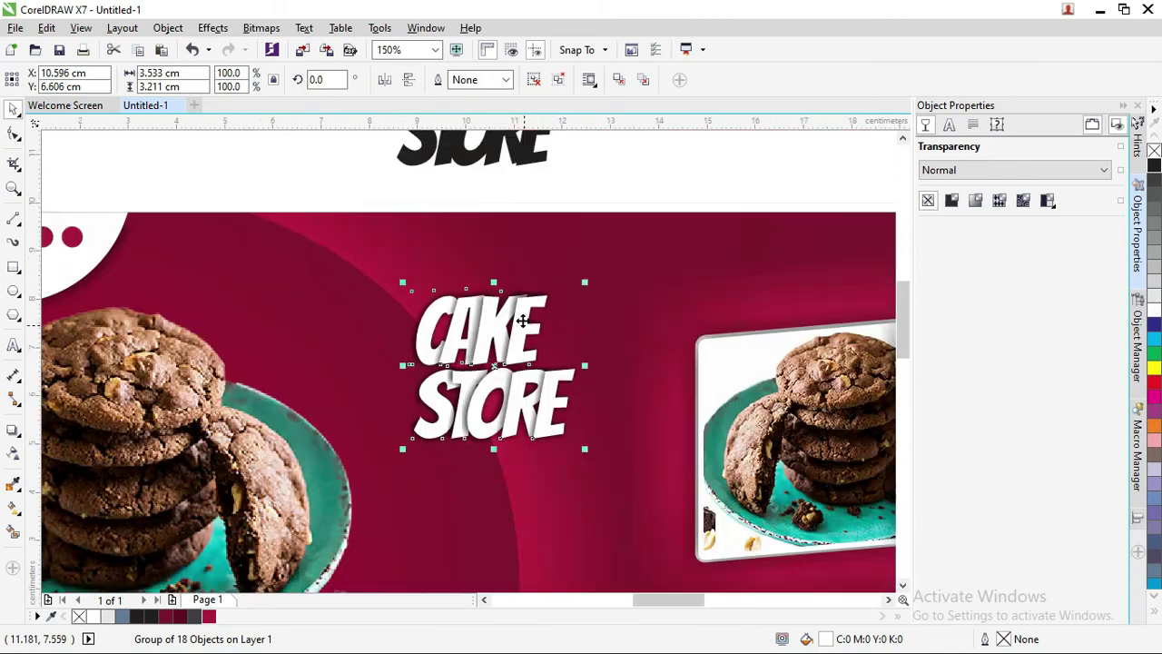
{"action": "left_click", "coordinate": [523, 324]}
{"action": "left_click_drag", "start_coordinate": [581, 367], "coordinate": [585, 335]}
{"action": "left_click_drag", "start_coordinate": [514, 322], "coordinate": [514, 376]}
{"action": "scroll", "coordinate": [513, 376], "scroll_direction": "down", "scroll_amount": 2}
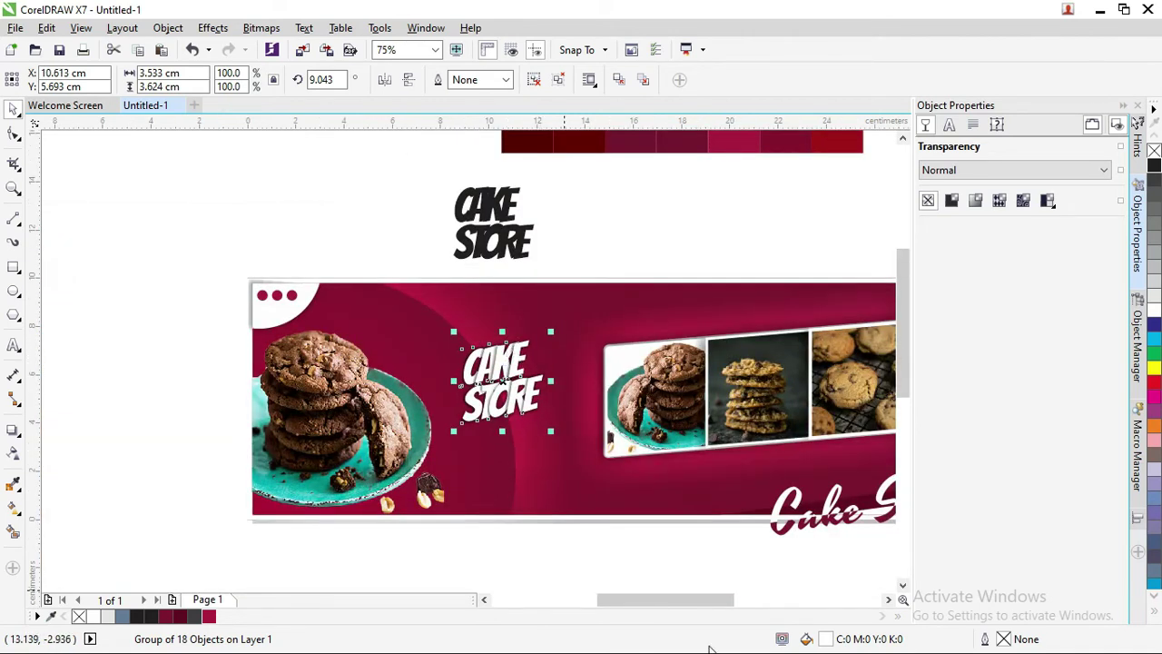
- Switch to the Notepad notes and copy the three-line Lorem ipsum paragraph
{"action": "left_click_drag", "start_coordinate": [899, 360], "coordinate": [882, 403]}
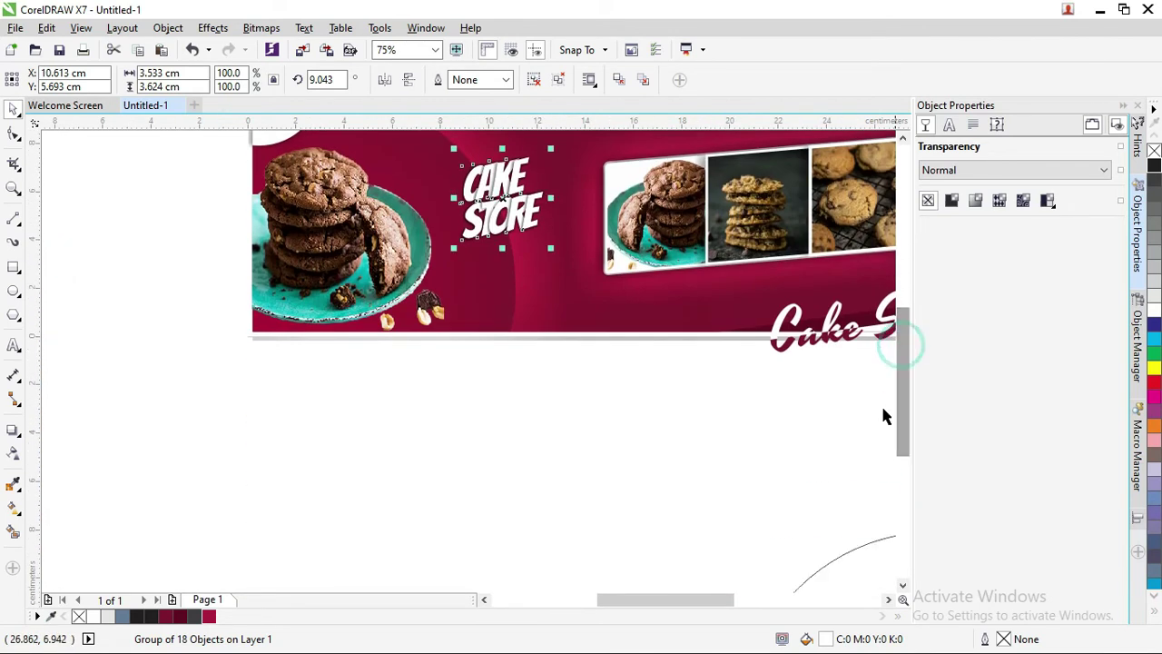
{"action": "key", "text": "alt+Tab"}
{"action": "key", "text": "alt+Tab"}
{"action": "key", "text": "alt+Tab"}
{"action": "left_click", "coordinate": [552, 288]}
{"action": "left_click_drag", "start_coordinate": [534, 312], "coordinate": [447, 273]}
{"action": "key", "text": "ctrl+c"}
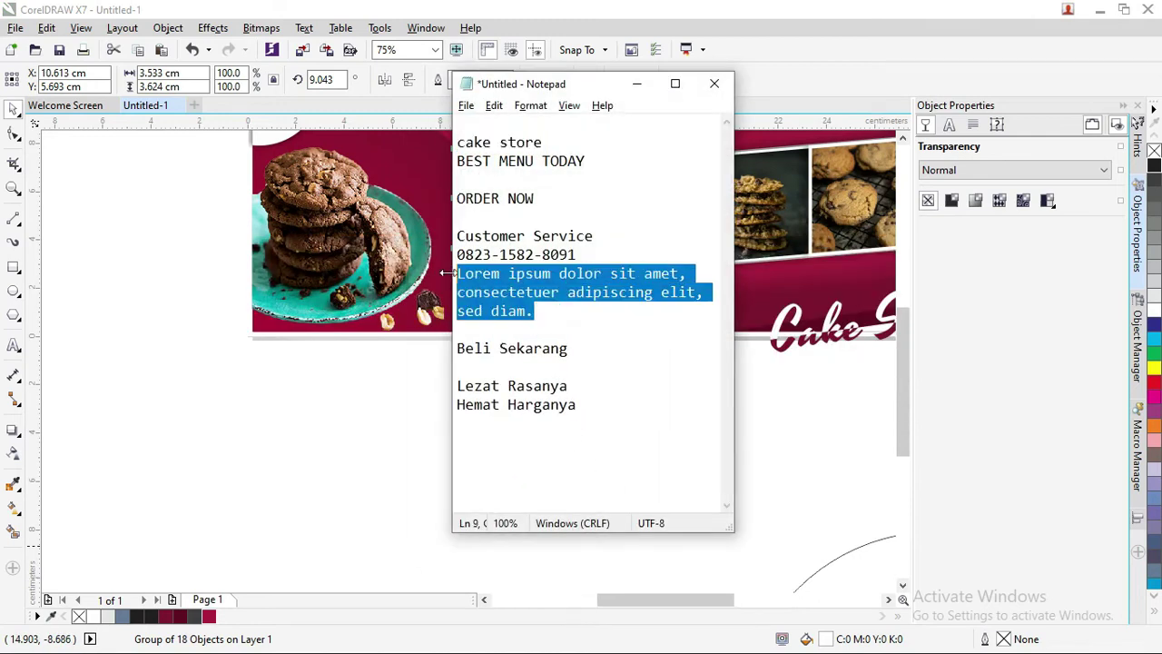
- Paste the paragraph into a text frame about 4.05 x 2.47 cm below the CAKE STORE title and colour it white
{"action": "left_click", "coordinate": [18, 107]}
{"action": "left_click", "coordinate": [13, 345]}
{"action": "left_click_drag", "start_coordinate": [474, 260], "coordinate": [571, 318]}
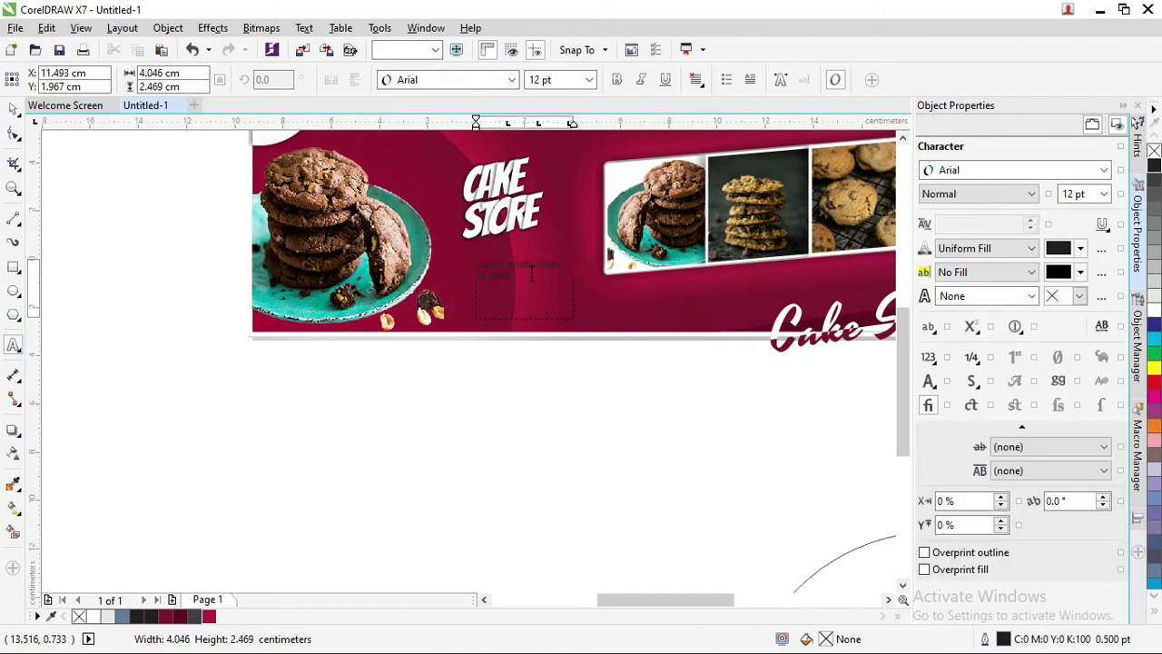
{"action": "key", "text": "ctrl+v"}
{"action": "scroll", "coordinate": [536, 283], "scroll_direction": "up", "scroll_amount": 1}
{"action": "key", "text": "ctrl+a"}
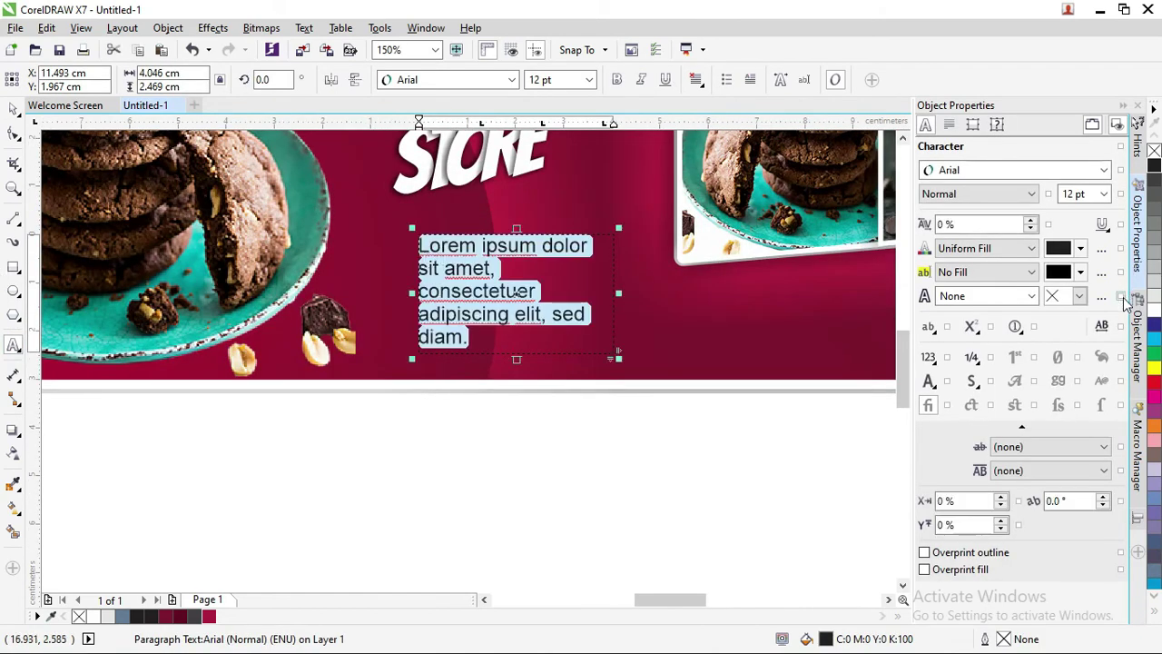
{"action": "left_click", "coordinate": [1153, 310]}
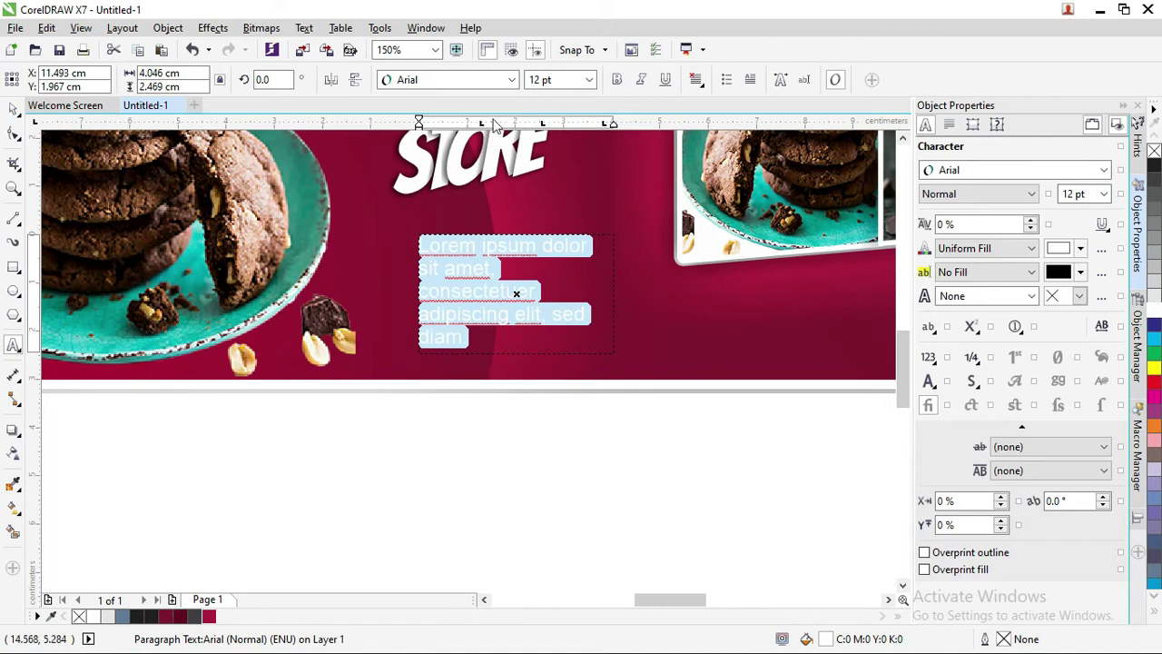
{"action": "left_click", "coordinate": [14, 108]}
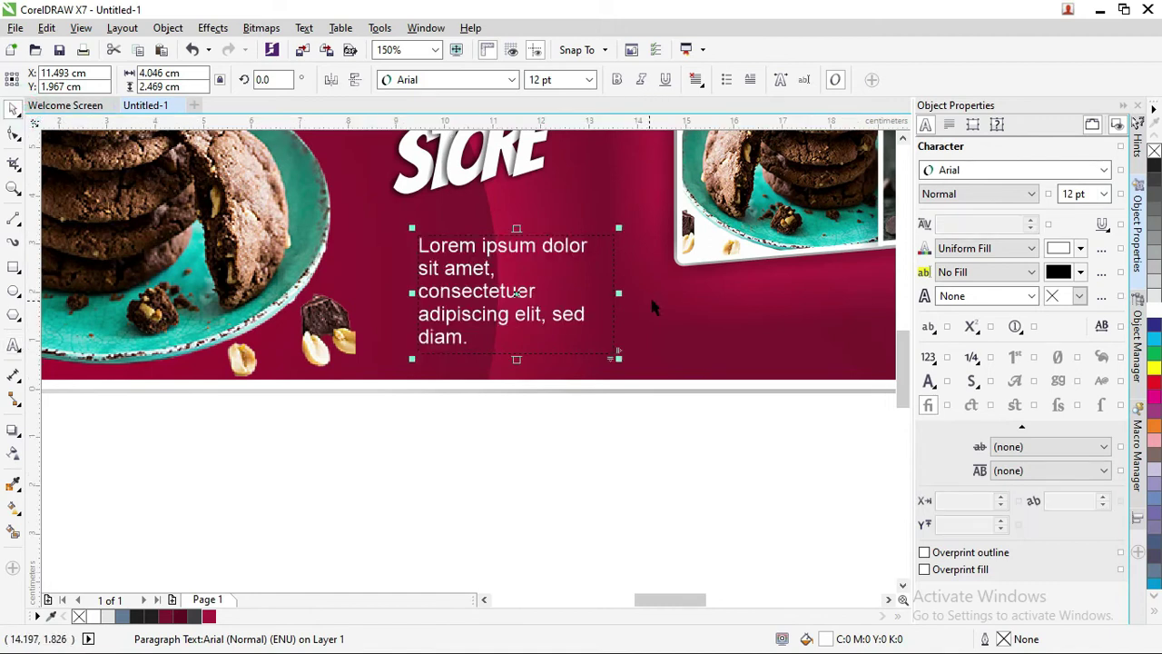
- Move the paragraph closer under STORE, set its text to 8 pt and resize its frame to about 4.2 x 1.04 cm
{"action": "left_click_drag", "start_coordinate": [618, 292], "coordinate": [626, 293]}
{"action": "left_click_drag", "start_coordinate": [551, 244], "coordinate": [538, 218]}
{"action": "left_click", "coordinate": [589, 79]}
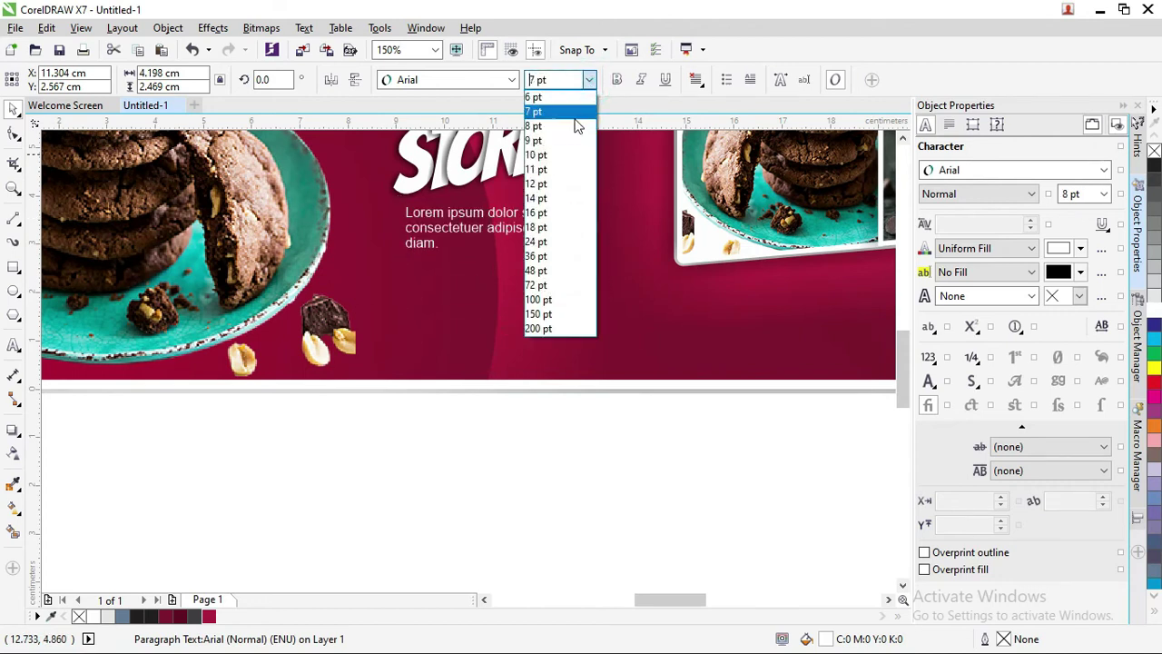
{"action": "left_click", "coordinate": [576, 126]}
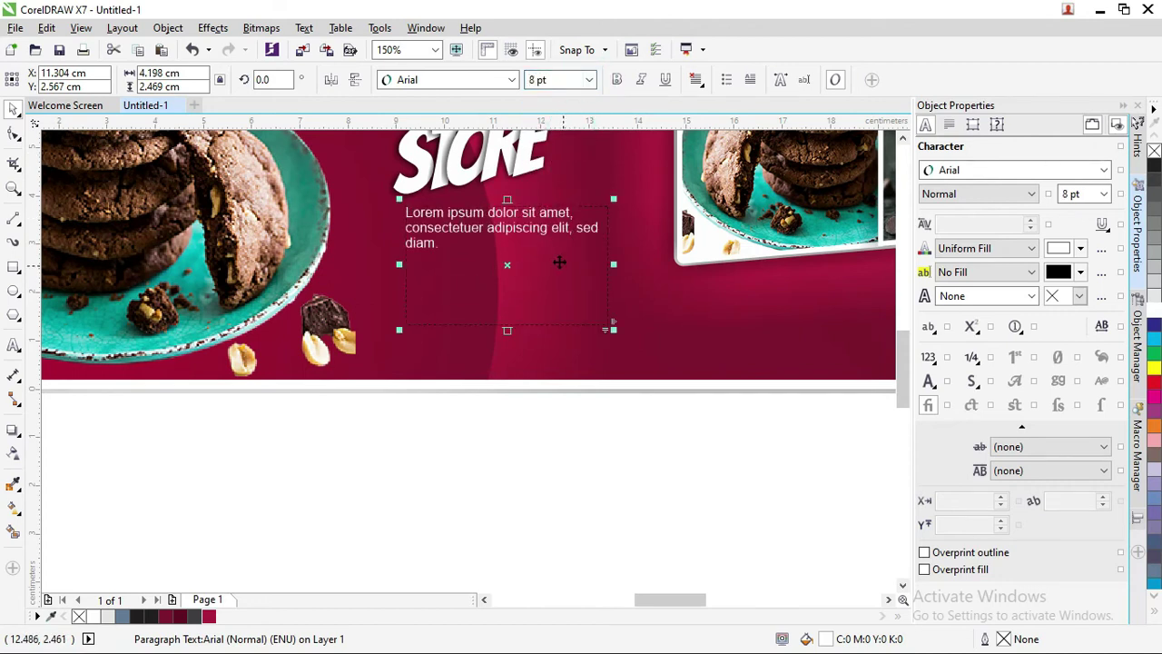
{"action": "left_click_drag", "start_coordinate": [507, 330], "coordinate": [514, 264]}
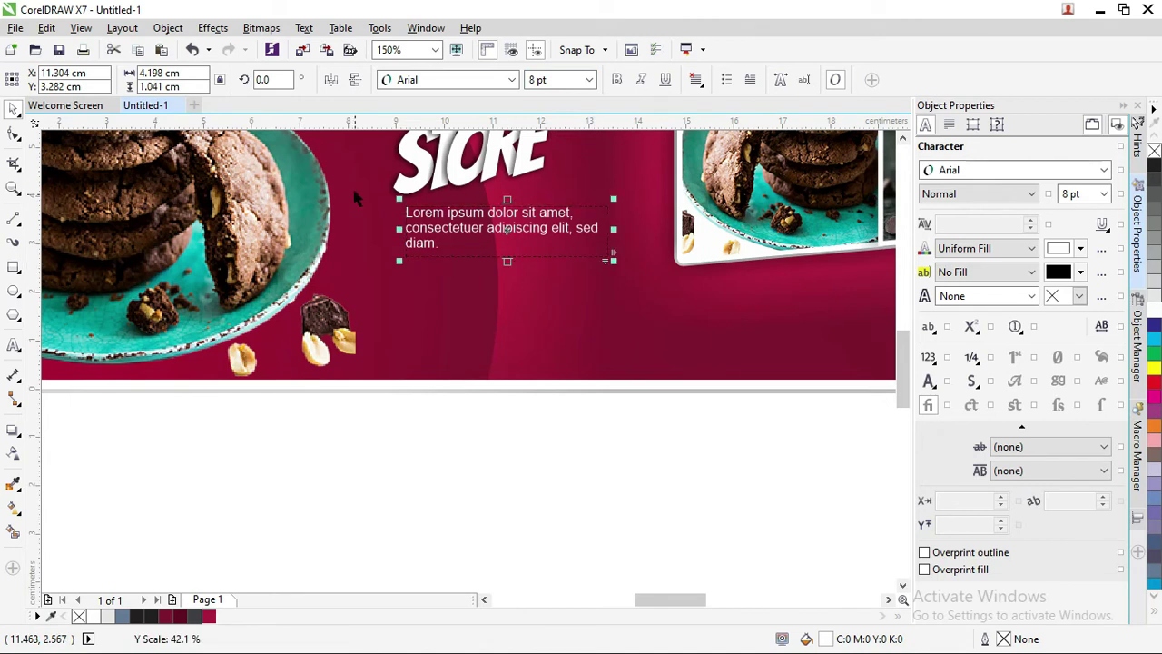
- Skew the Lorem ipsum paragraph upward by about 5.7° and move it up snugly beneath STORE
{"action": "left_click", "coordinate": [418, 227]}
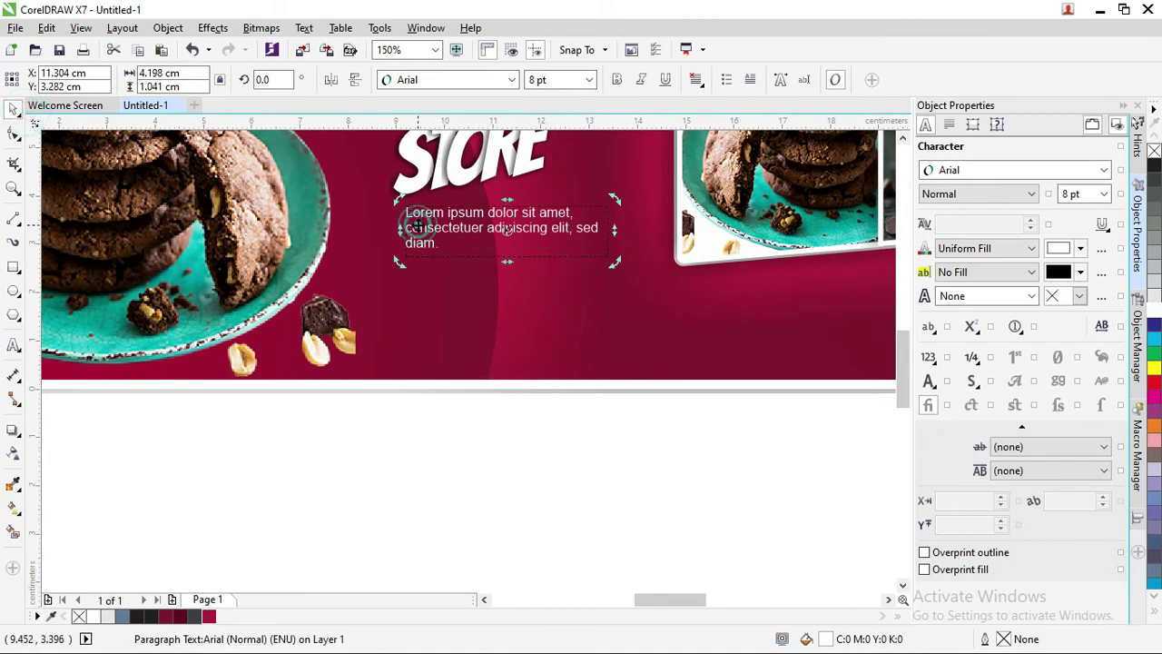
{"action": "left_click_drag", "start_coordinate": [402, 230], "coordinate": [400, 249]}
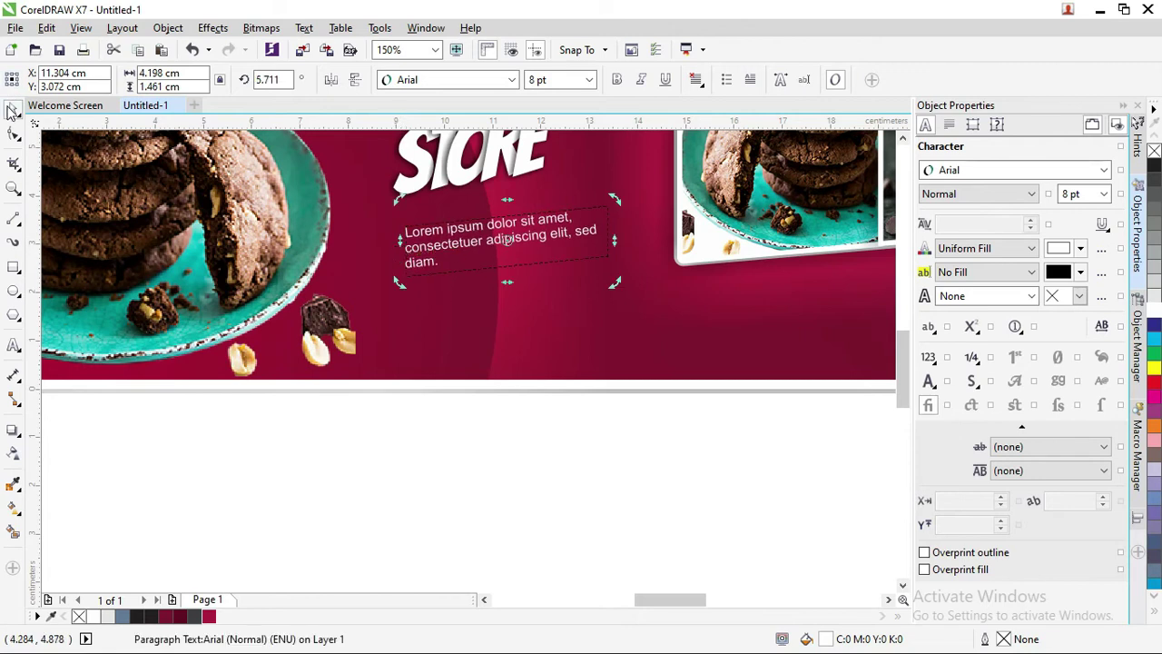
{"action": "left_click", "coordinate": [683, 492]}
{"action": "left_click", "coordinate": [505, 241]}
{"action": "mouse_move", "coordinate": [505, 241]}
{"action": "left_mouse_down"}
{"action": "mouse_move", "coordinate": [492, 228]}
{"action": "mouse_move", "coordinate": [500, 221]}
{"action": "left_mouse_up"}
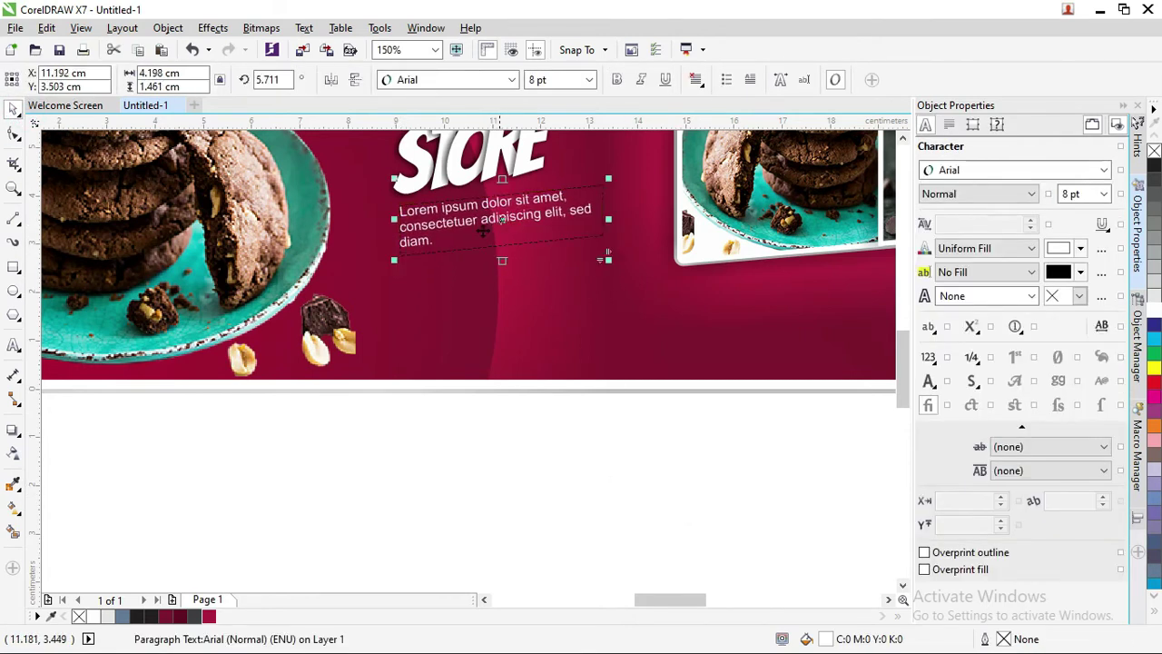
- Create a fully rounded white button shape without outline, about 3.25 x 0.65 cm, below the Lorem ipsum paragraph
{"action": "left_click", "coordinate": [13, 266]}
{"action": "left_click_drag", "start_coordinate": [397, 264], "coordinate": [564, 306]}
{"action": "scroll", "coordinate": [530, 284], "scroll_direction": "up", "scroll_amount": 2}
{"action": "left_click", "coordinate": [14, 134]}
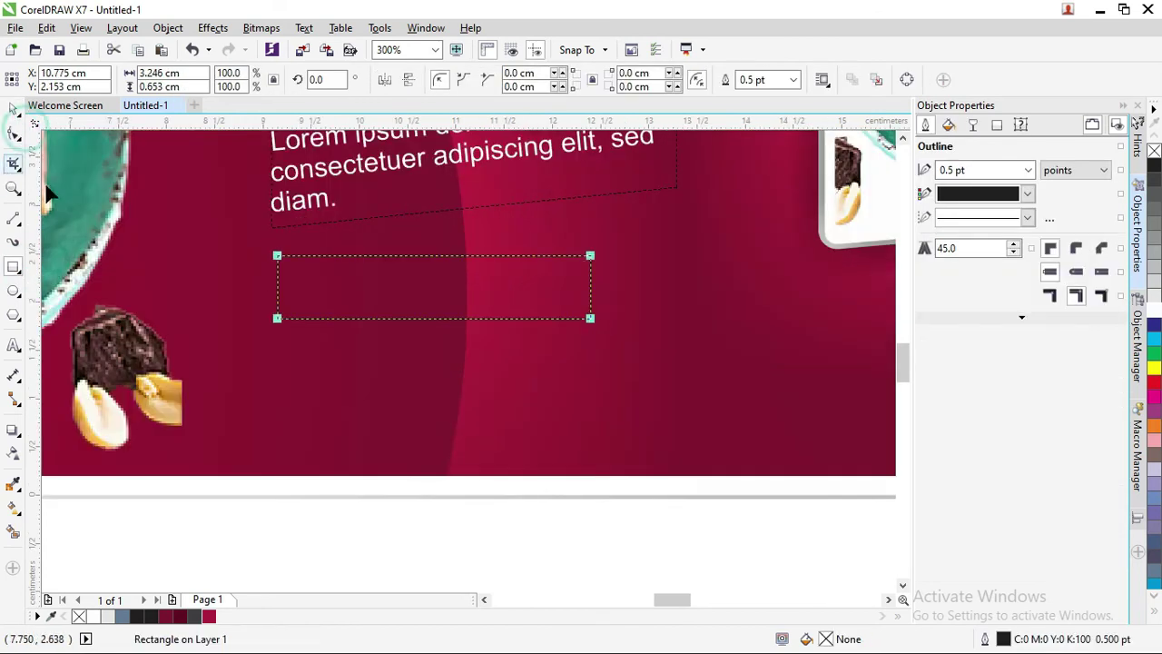
{"action": "left_click_drag", "start_coordinate": [278, 257], "coordinate": [384, 319]}
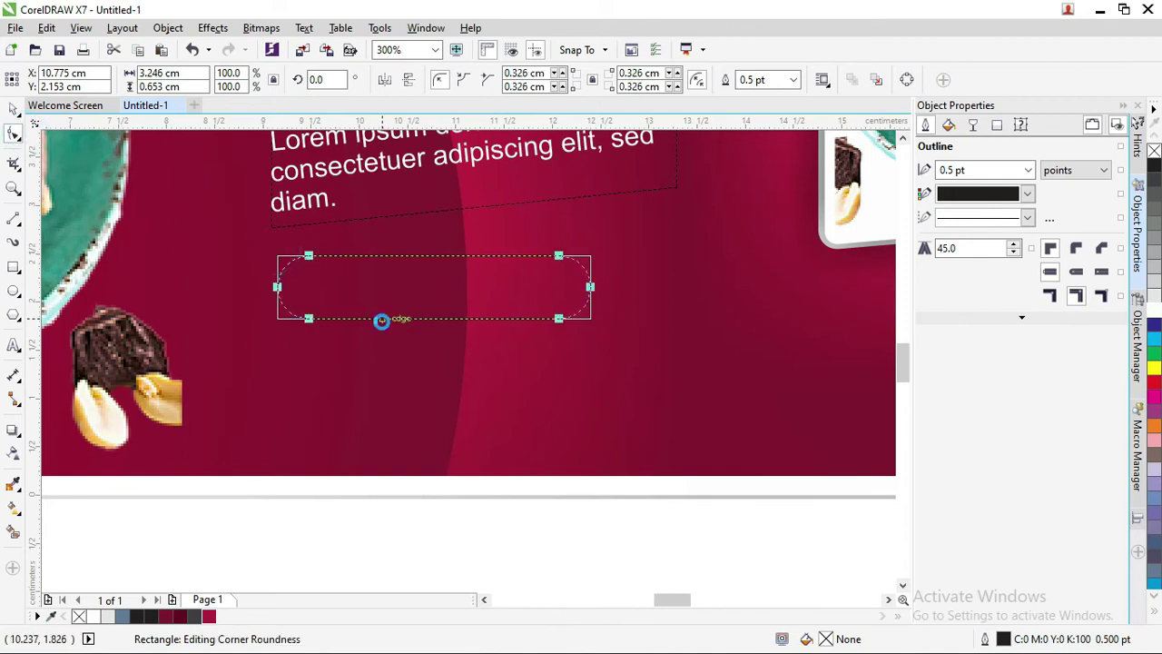
{"action": "left_click", "coordinate": [1156, 319]}
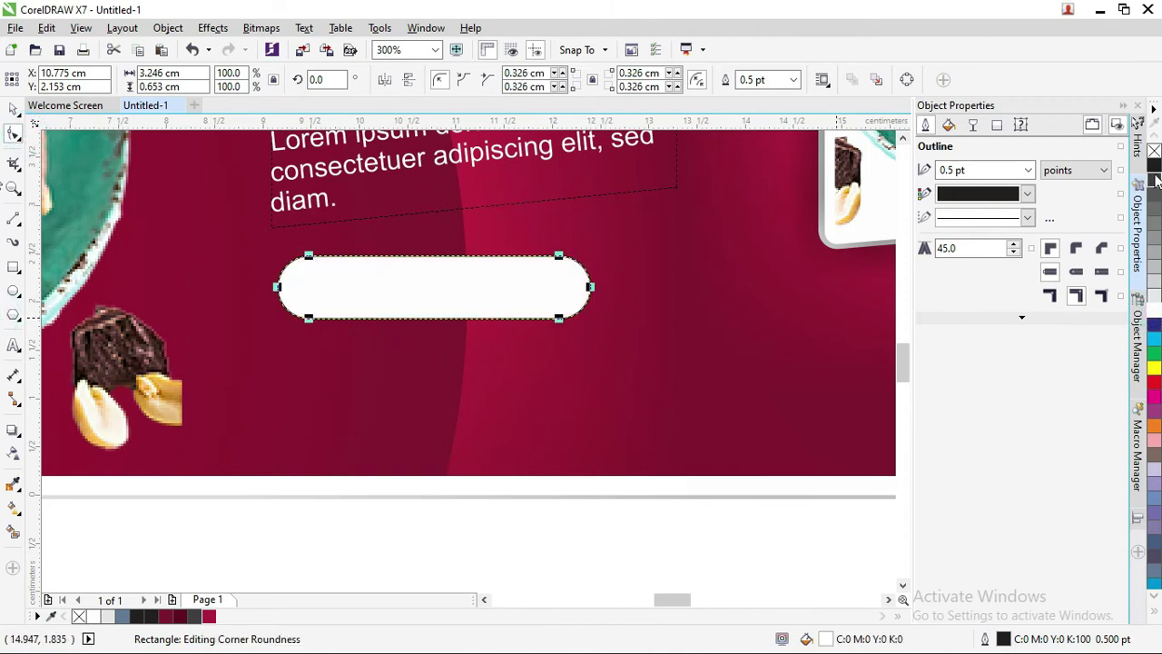
{"action": "right_click", "coordinate": [1153, 151]}
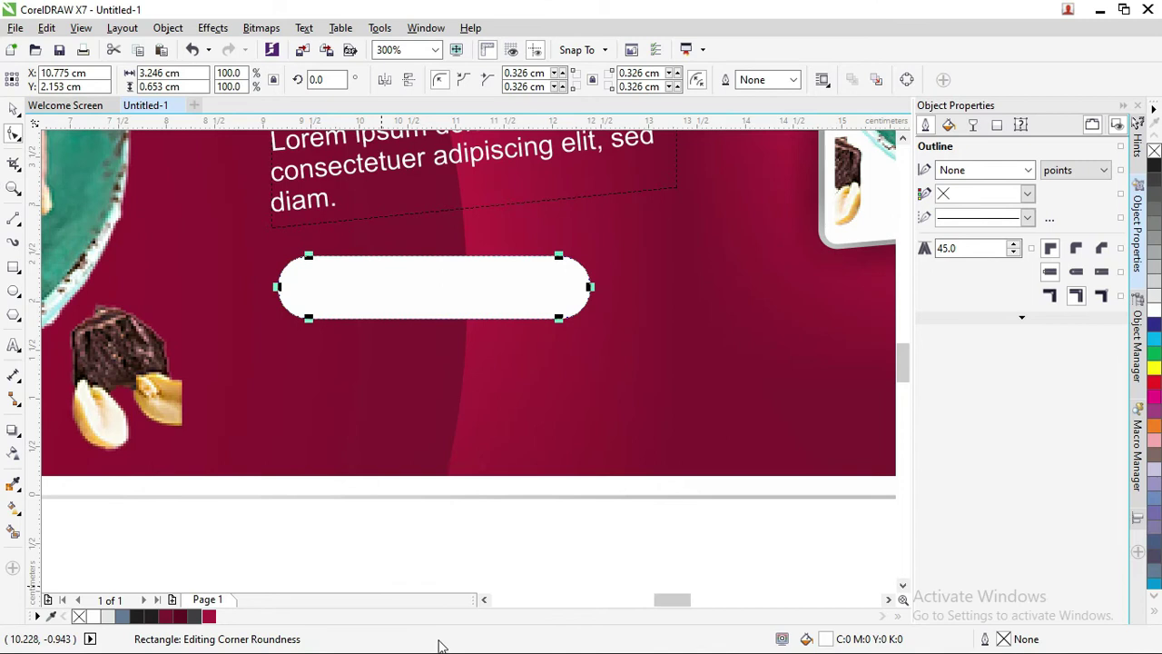
- Switch to the Notepad notes and copy the Beli Sekarang line
{"action": "key", "text": "alt+Tab"}
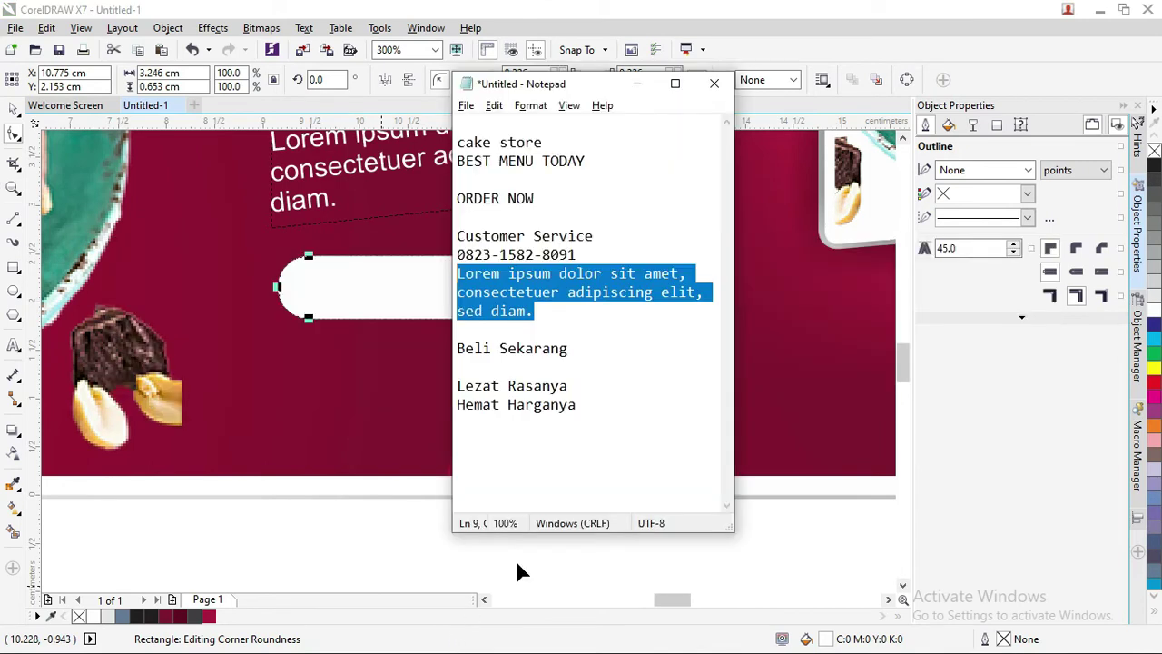
{"action": "left_click_drag", "start_coordinate": [576, 348], "coordinate": [399, 346]}
{"action": "key", "text": "ctrl+c"}
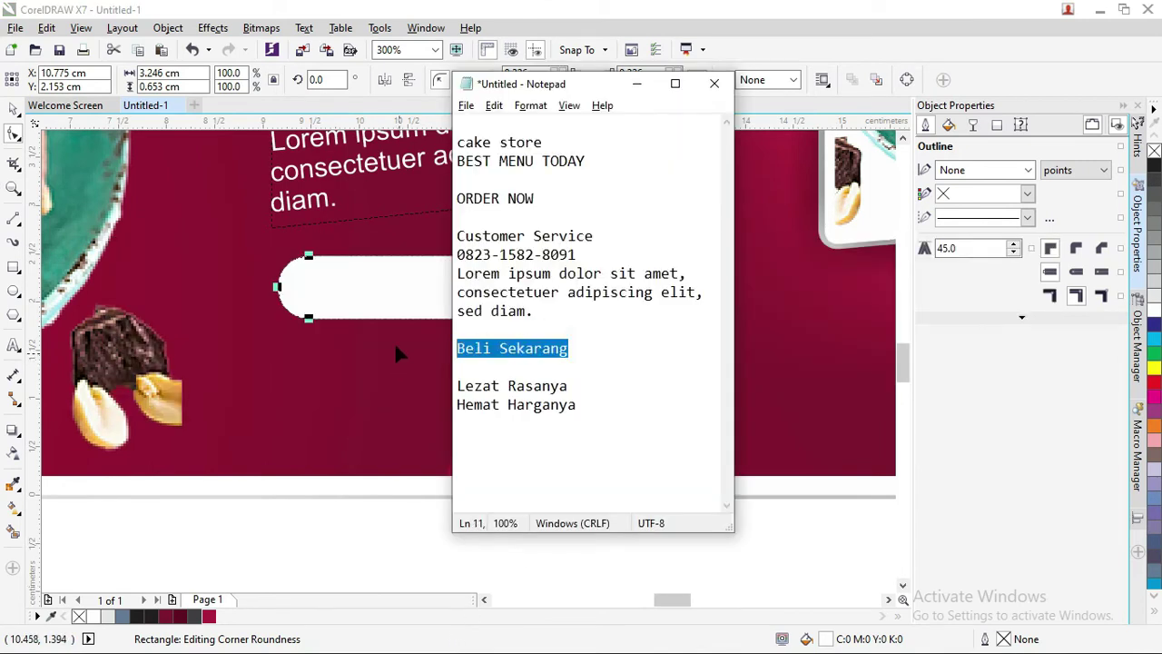
- Paste Beli Sekarang as text onto the white button shape and shrink it to about 10.4 pt to fit
{"action": "left_click", "coordinate": [371, 293]}
{"action": "left_click", "coordinate": [14, 345]}
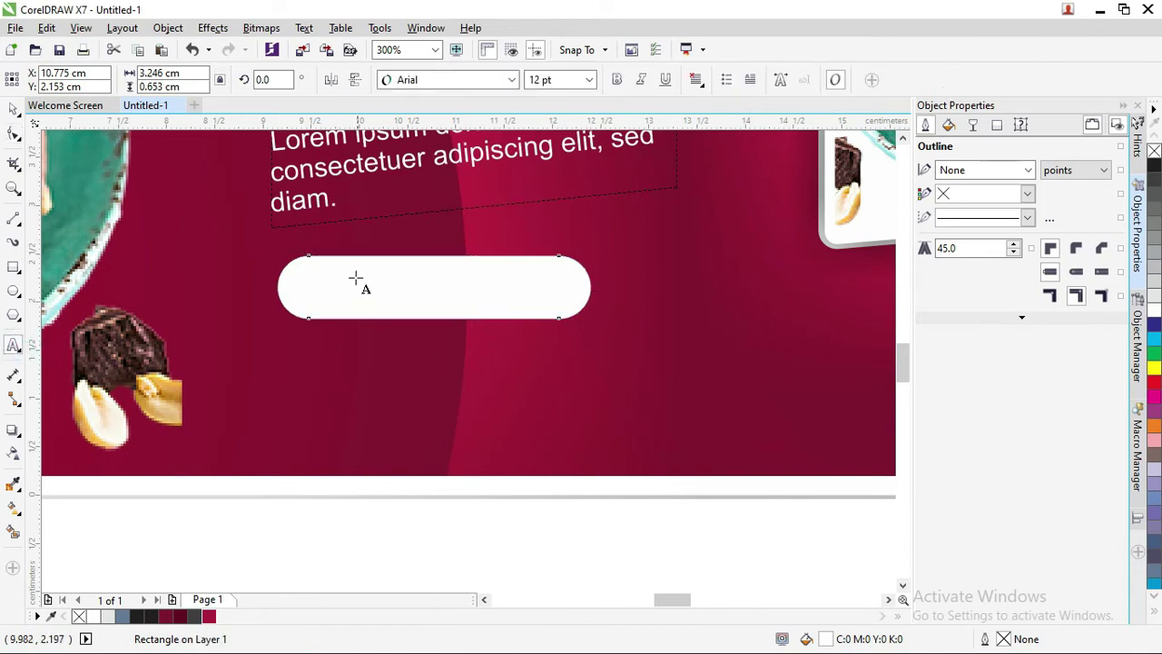
{"action": "left_click", "coordinate": [332, 290]}
{"action": "key", "text": "ctrl+v"}
{"action": "left_click", "coordinate": [13, 108]}
{"action": "left_click_drag", "start_coordinate": [843, 229], "coordinate": [564, 272]}
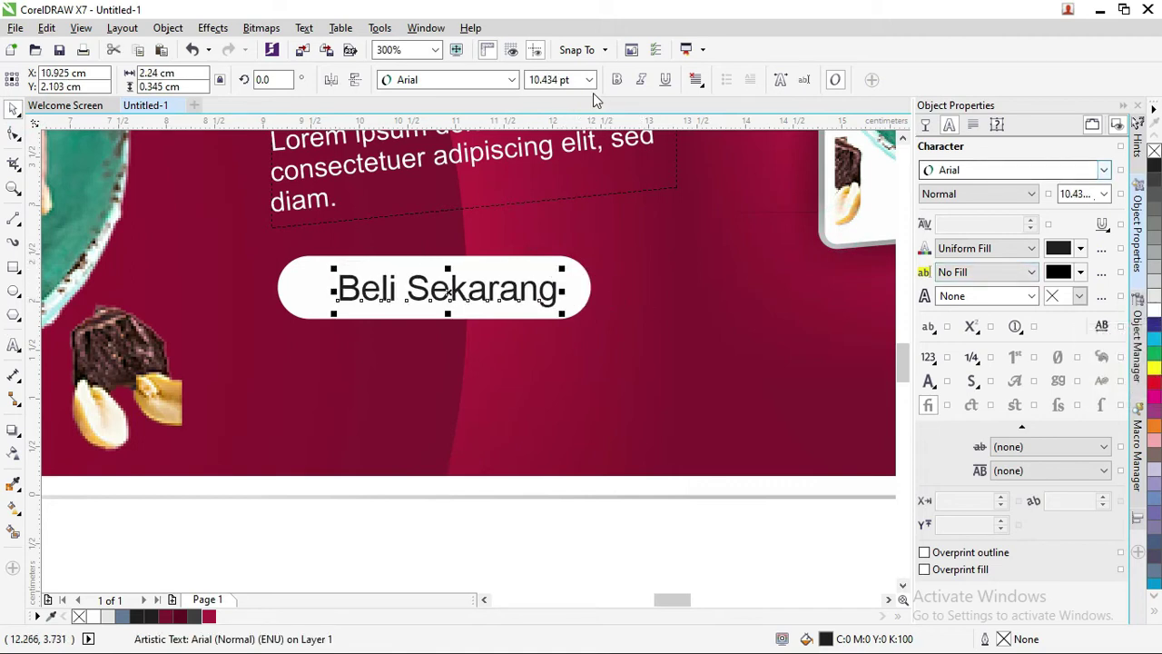
- Make the Beli Sekarang text bold, centre it on the white button and fill it dark maroon
{"action": "left_click", "coordinate": [618, 80]}
{"action": "left_click_drag", "start_coordinate": [531, 289], "coordinate": [513, 288]}
{"action": "left_click", "coordinate": [179, 619]}
- Skew the Beli Sekarang text and its white button together upward by about 6.2°
{"action": "left_click", "coordinate": [581, 290], "text": "shift"}
{"action": "left_click", "coordinate": [575, 291]}
{"action": "left_click_drag", "start_coordinate": [596, 287], "coordinate": [595, 252]}
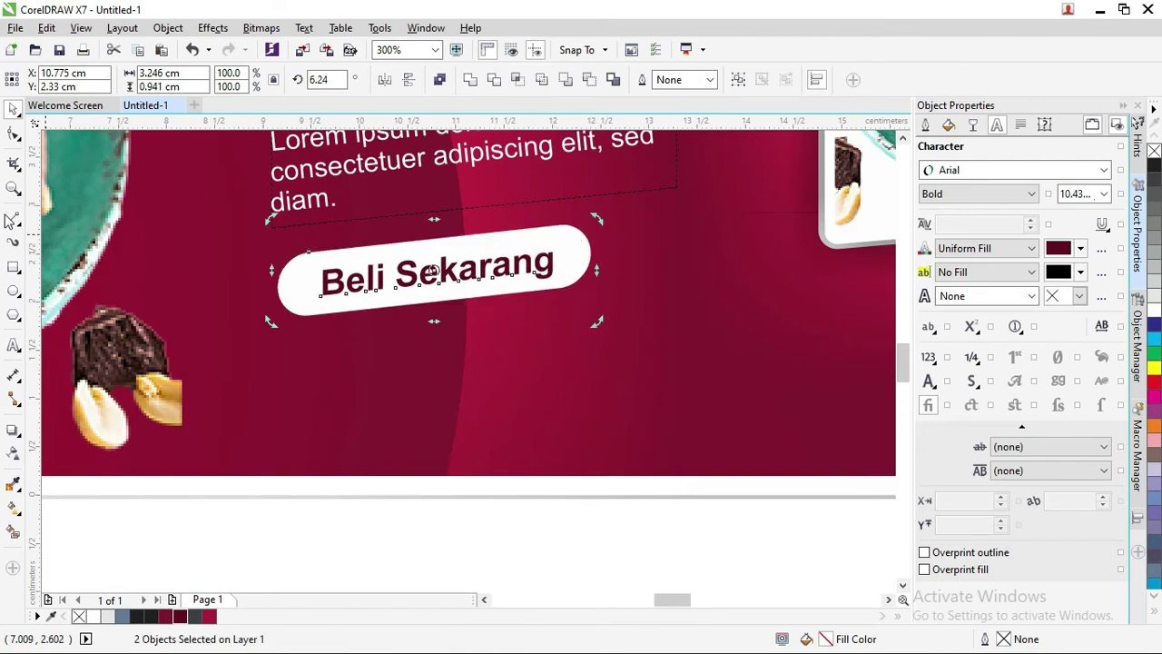
- Switch to the Notepad notes and copy the two lines Lezat Rasanya and Hemat Harganya
{"action": "scroll", "coordinate": [361, 422], "scroll_direction": "down", "scroll_amount": 3}
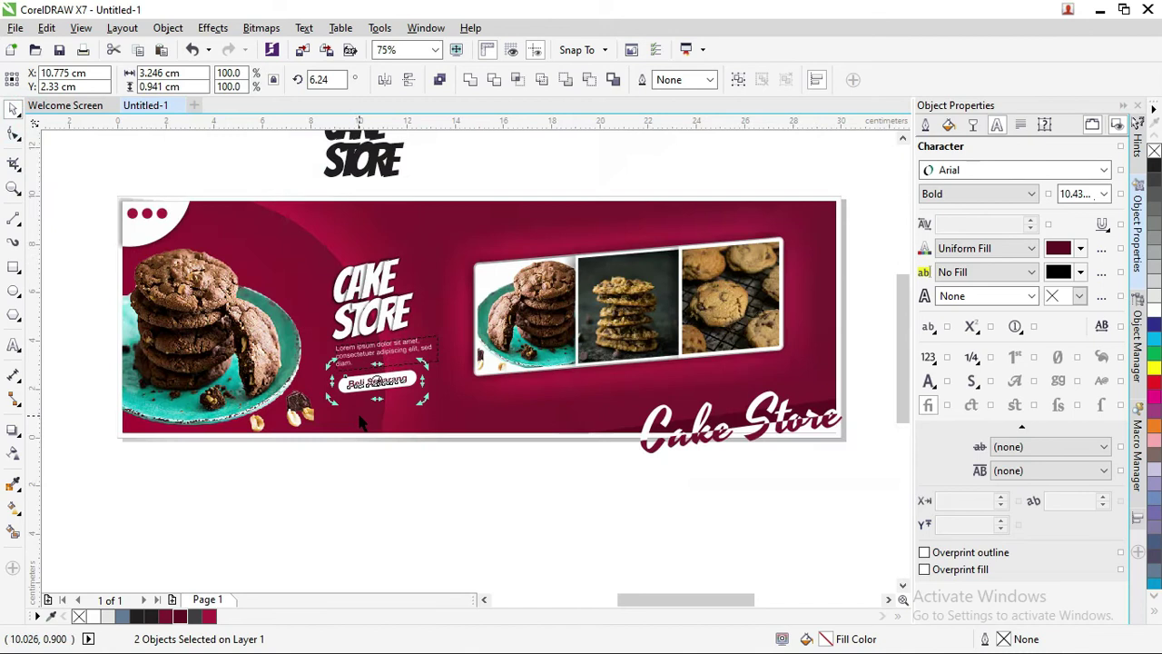
{"action": "left_click", "coordinate": [443, 493]}
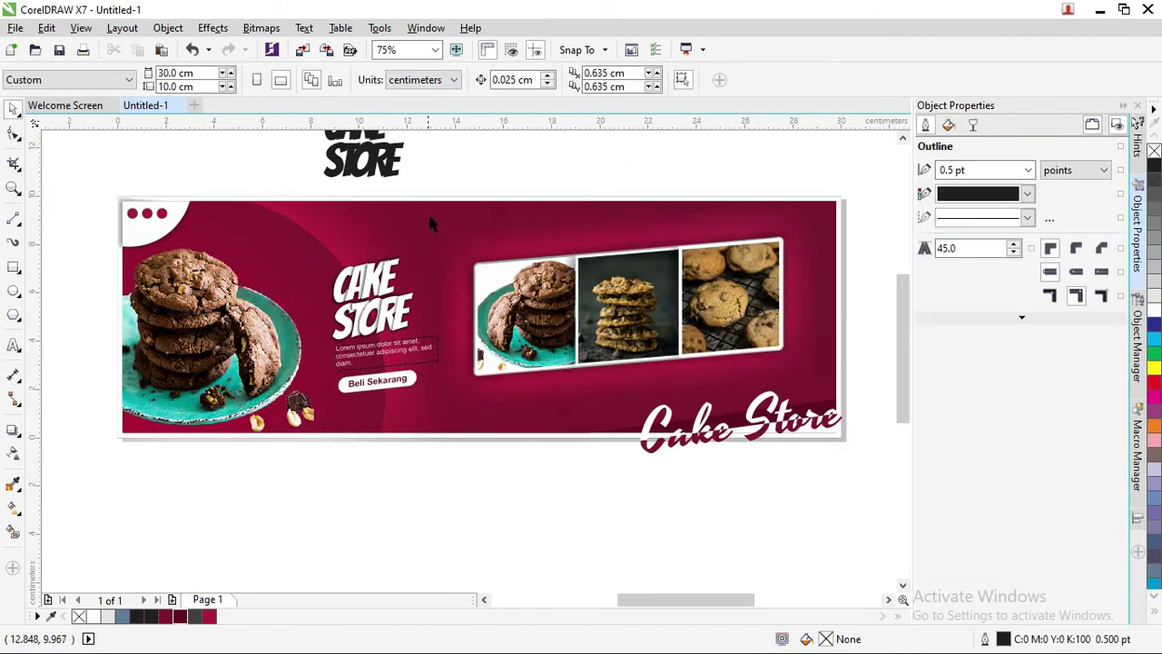
{"action": "key", "text": "alt+Tab"}
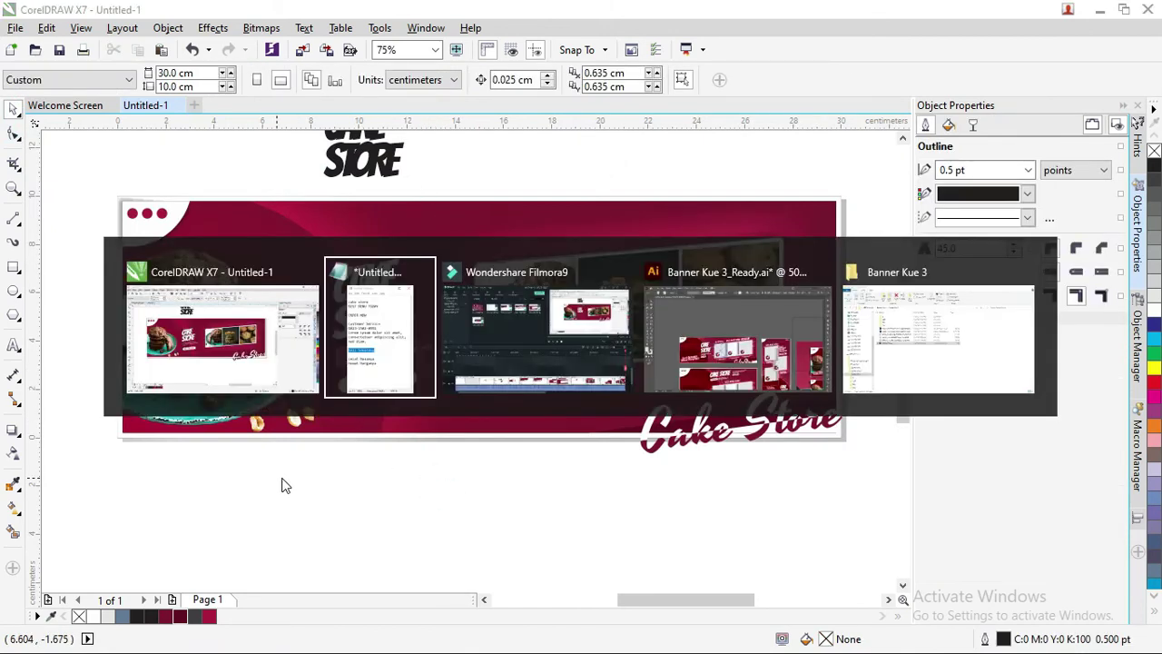
{"action": "left_click_drag", "start_coordinate": [590, 402], "coordinate": [428, 382]}
{"action": "key", "text": "ctrl+c"}
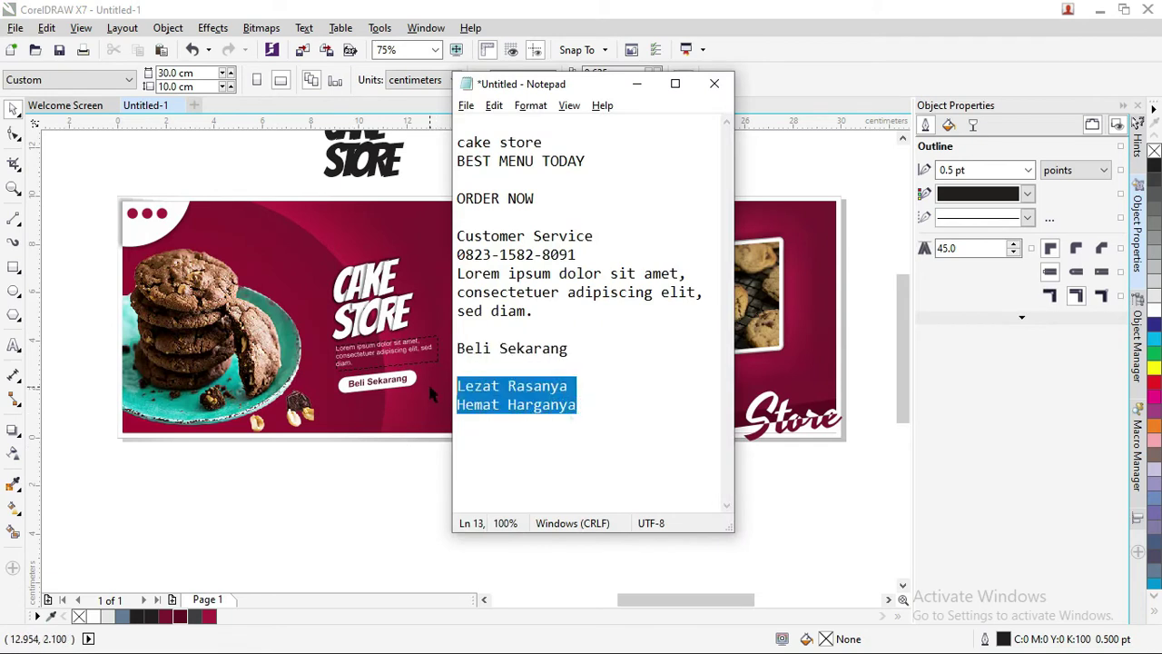
- Paste Lezat Rasanya / Hemat Harganya as text over the lower part of the large cookie plate and select all of it
{"action": "left_click", "coordinate": [15, 121]}
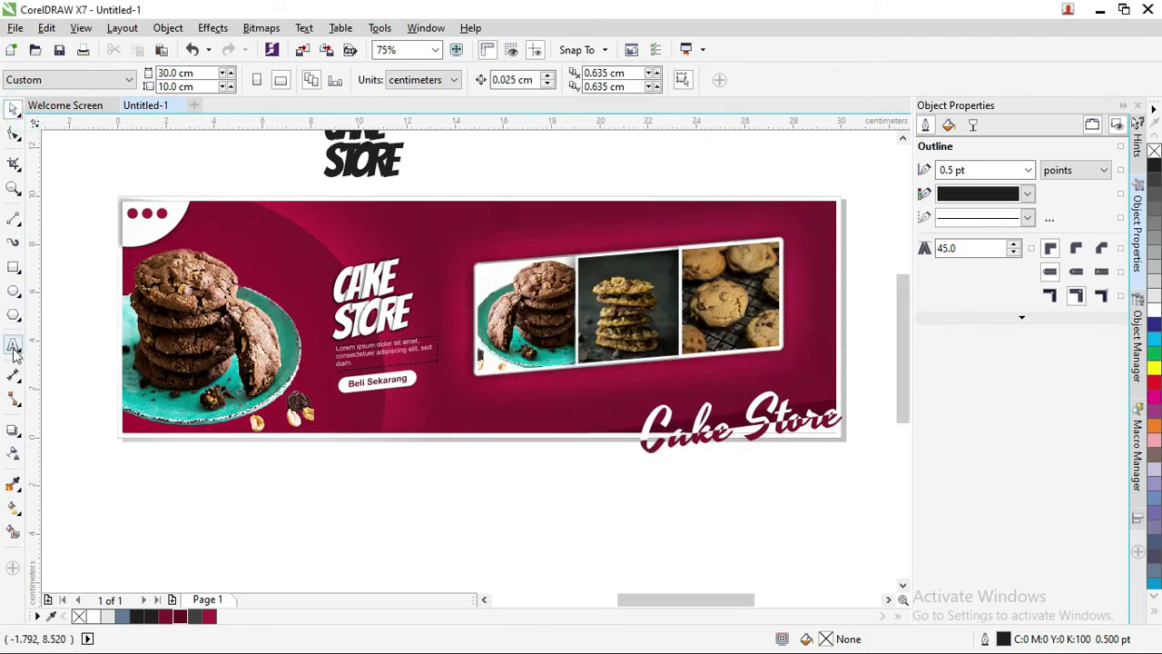
{"action": "left_click", "coordinate": [14, 345]}
{"action": "scroll", "coordinate": [186, 449], "scroll_direction": "up", "scroll_amount": 2}
{"action": "left_click", "coordinate": [133, 339]}
{"action": "key", "text": "ctrl+v"}
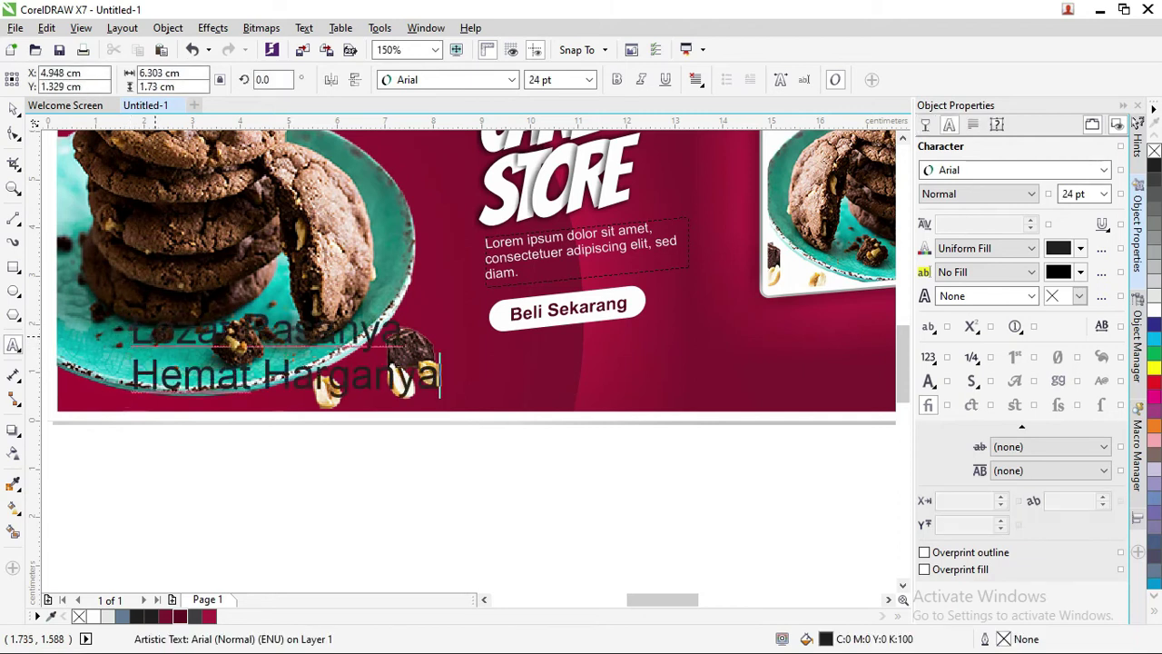
{"action": "key", "text": "ctrl+a"}
{"action": "left_click", "coordinate": [512, 80]}
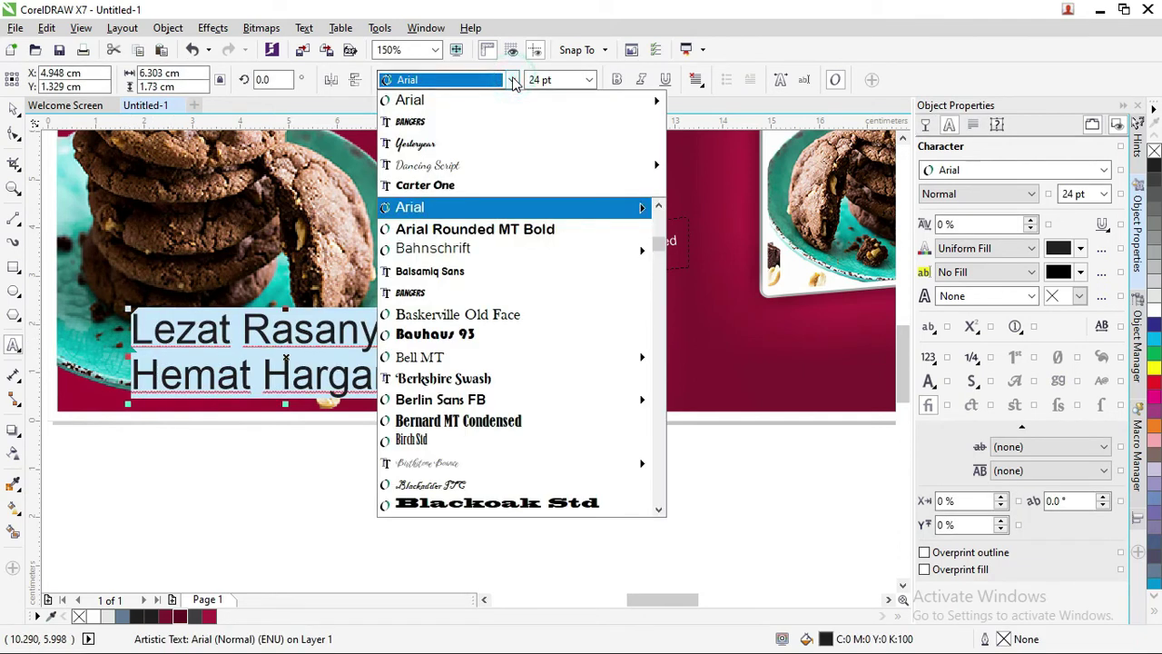
{"action": "mouse_move", "coordinate": [480, 107]}
{"action": "left_click", "coordinate": [452, 79]}
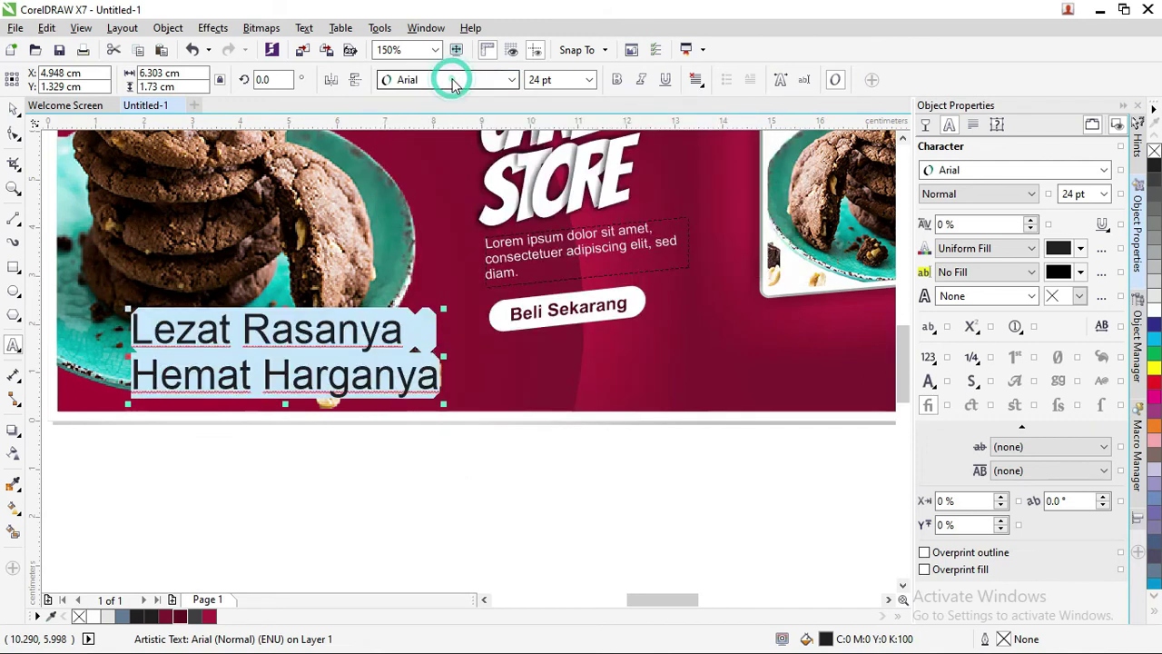
{"action": "type", "text": "gala"}
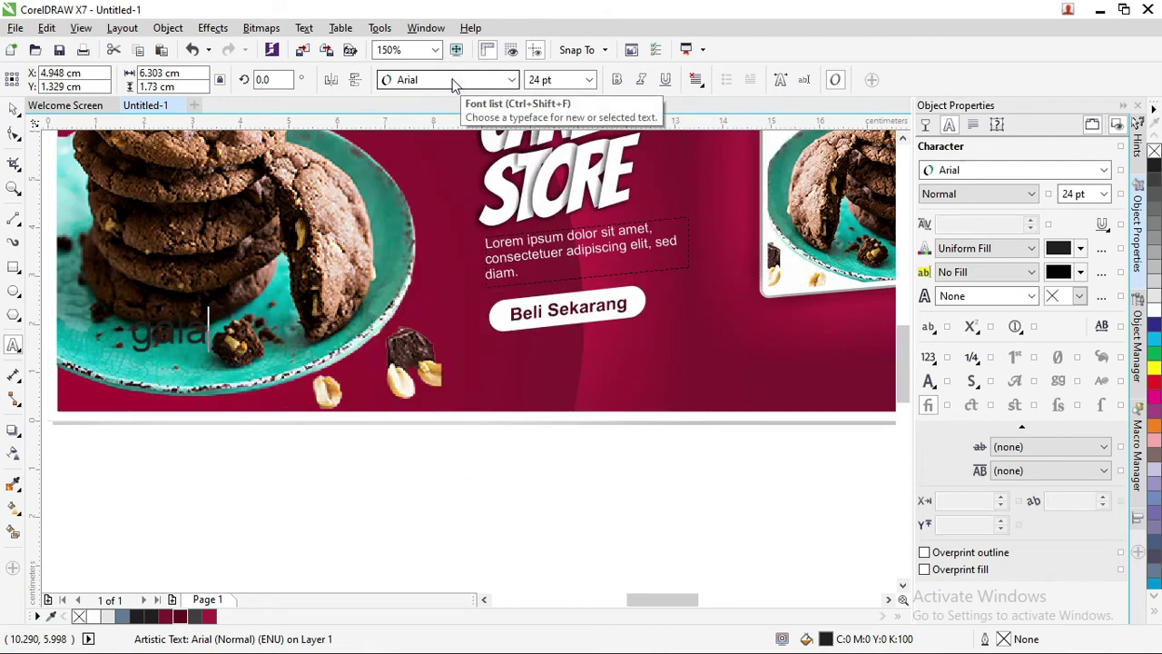
{"action": "key", "text": "ctrl+z"}
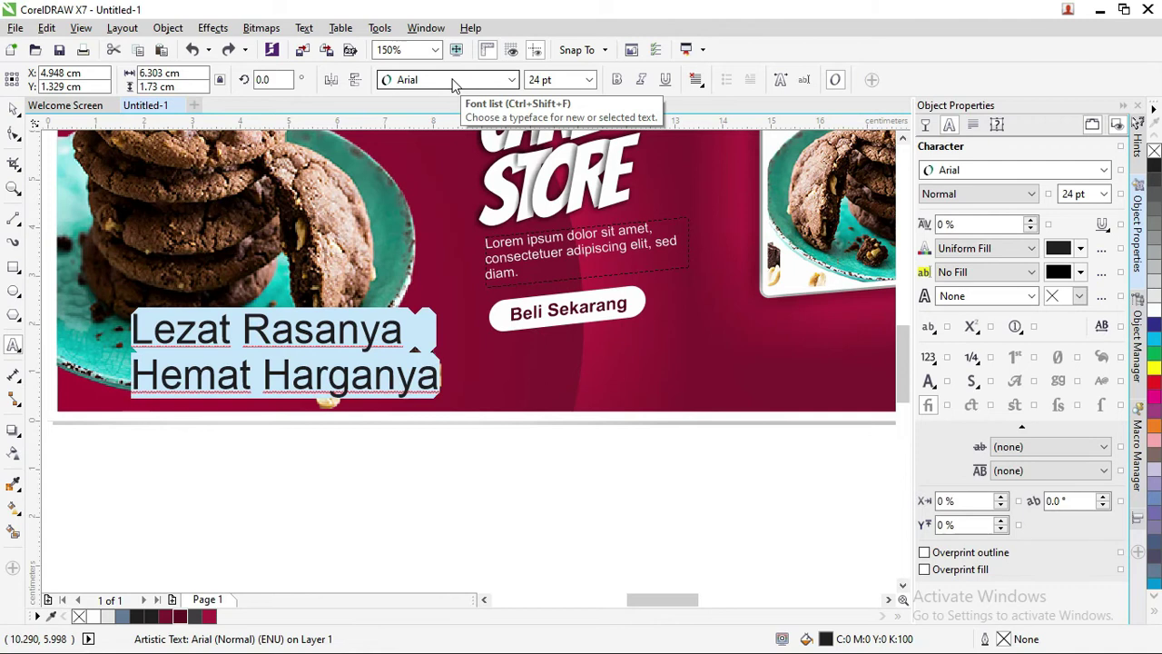
- Set the font of the Lezat Rasanya / Hemat Harganya text to Galada
{"action": "left_click", "coordinate": [446, 81]}
{"action": "type", "text": "Gabriol"}
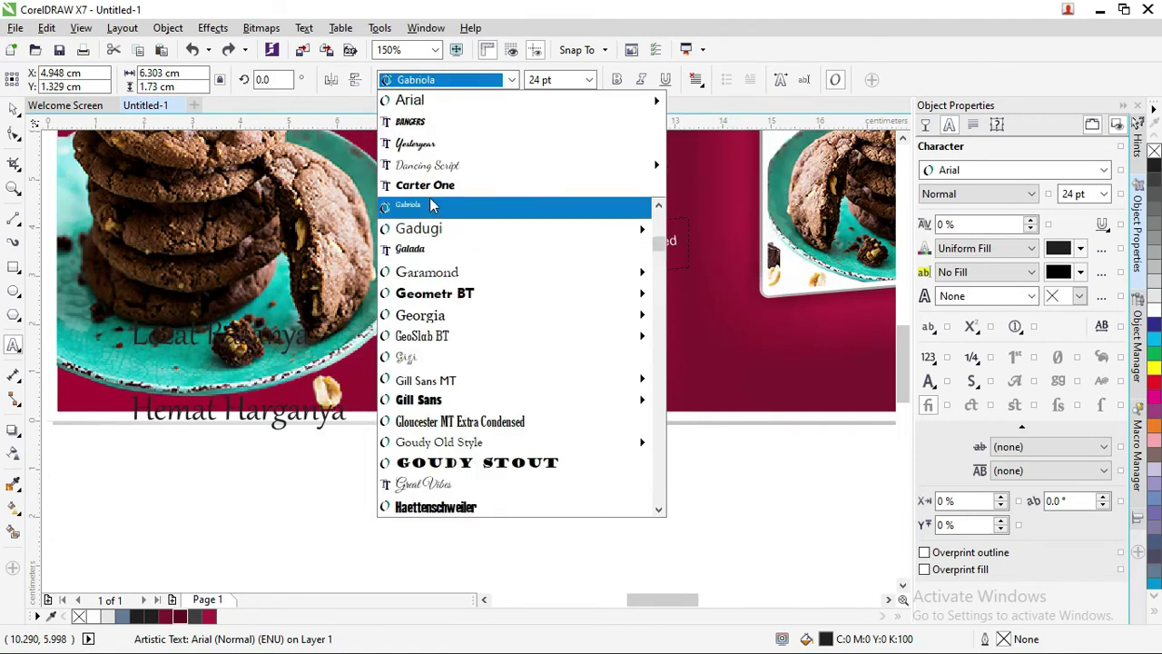
{"action": "left_click", "coordinate": [430, 249]}
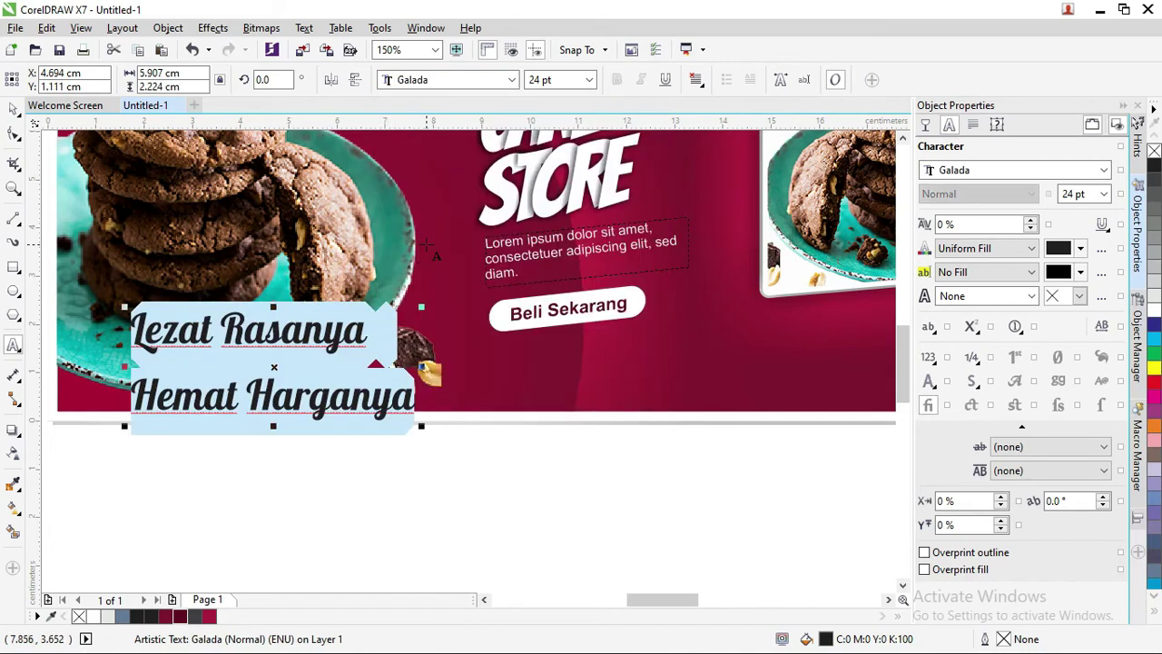
- Tighten the line spacing of the Lezat Rasanya / Hemat Harganya text and fill it white
{"action": "left_click", "coordinate": [11, 134]}
{"action": "left_click_drag", "start_coordinate": [127, 427], "coordinate": [134, 373]}
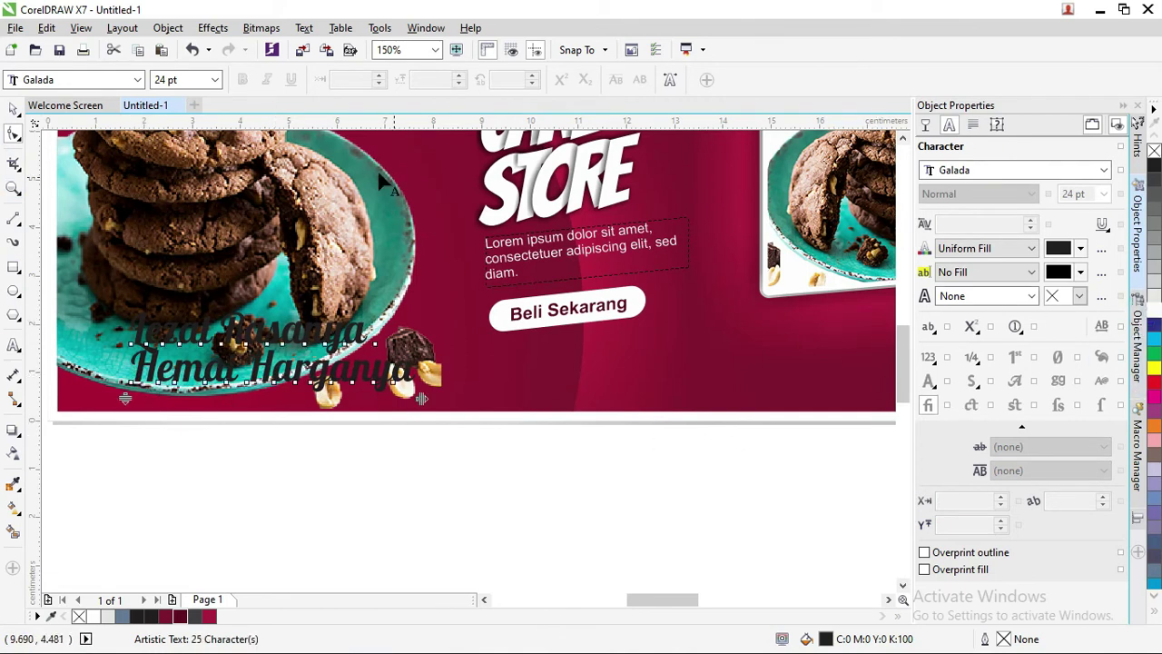
{"action": "left_click", "coordinate": [15, 111]}
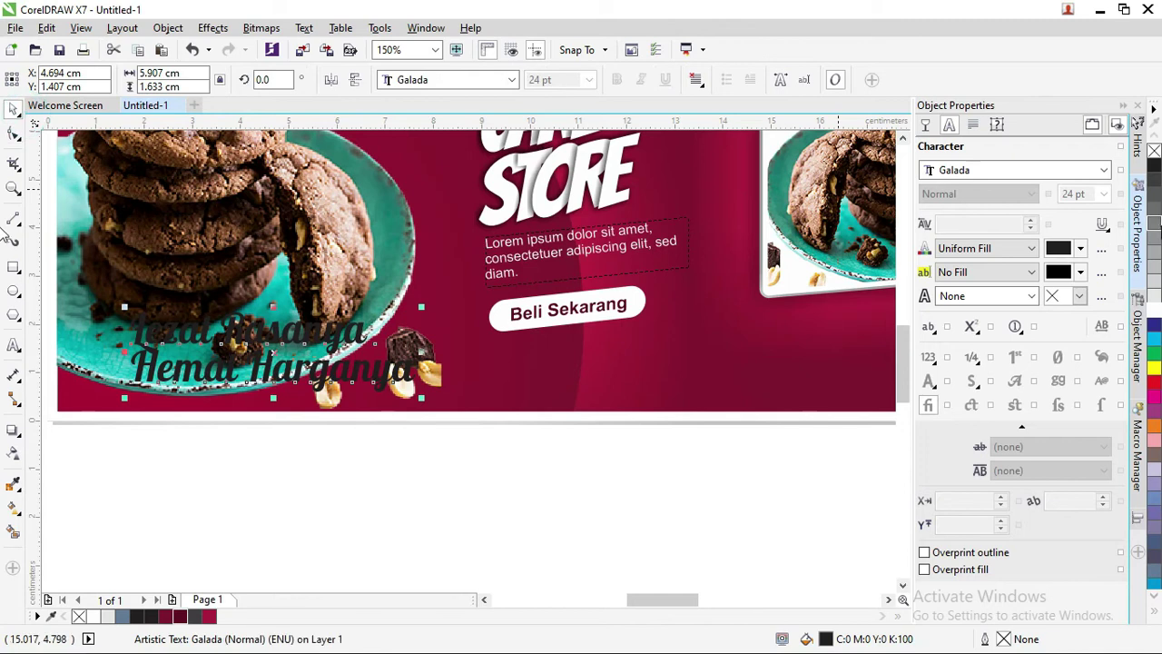
{"action": "left_click", "coordinate": [854, 500]}
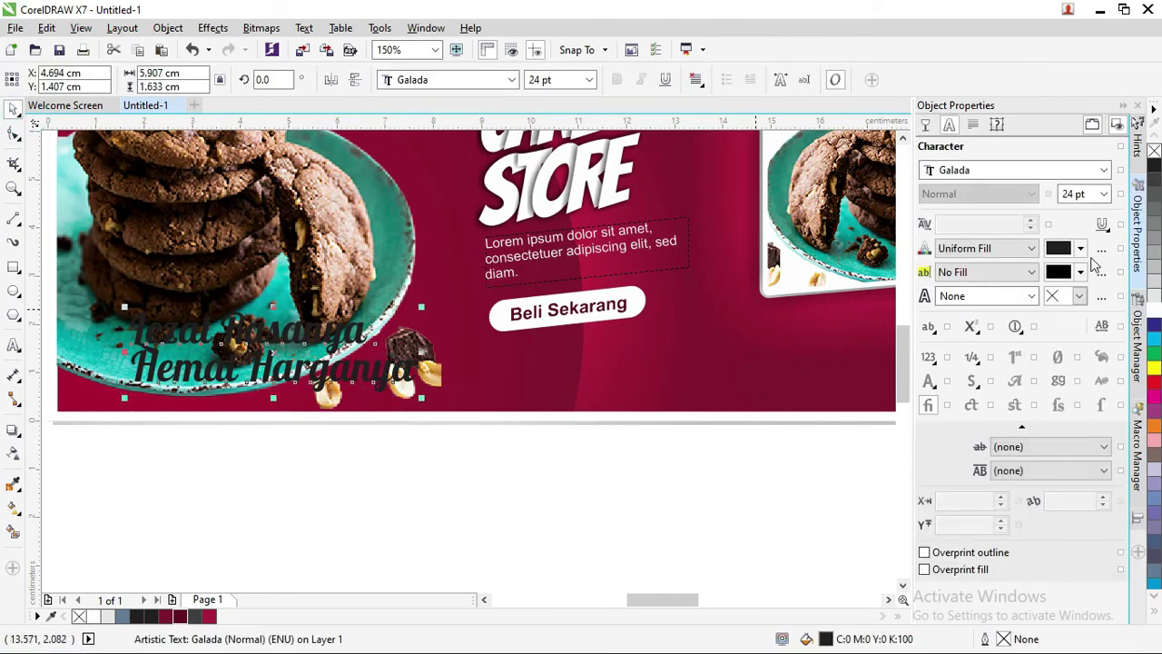
{"action": "left_click", "coordinate": [1154, 311]}
- Add a one-step outside contour of about 0.071 cm around the Lezat Rasanya / Hemat Harganya text
{"action": "scroll", "coordinate": [192, 326], "scroll_direction": "up", "scroll_amount": 2}
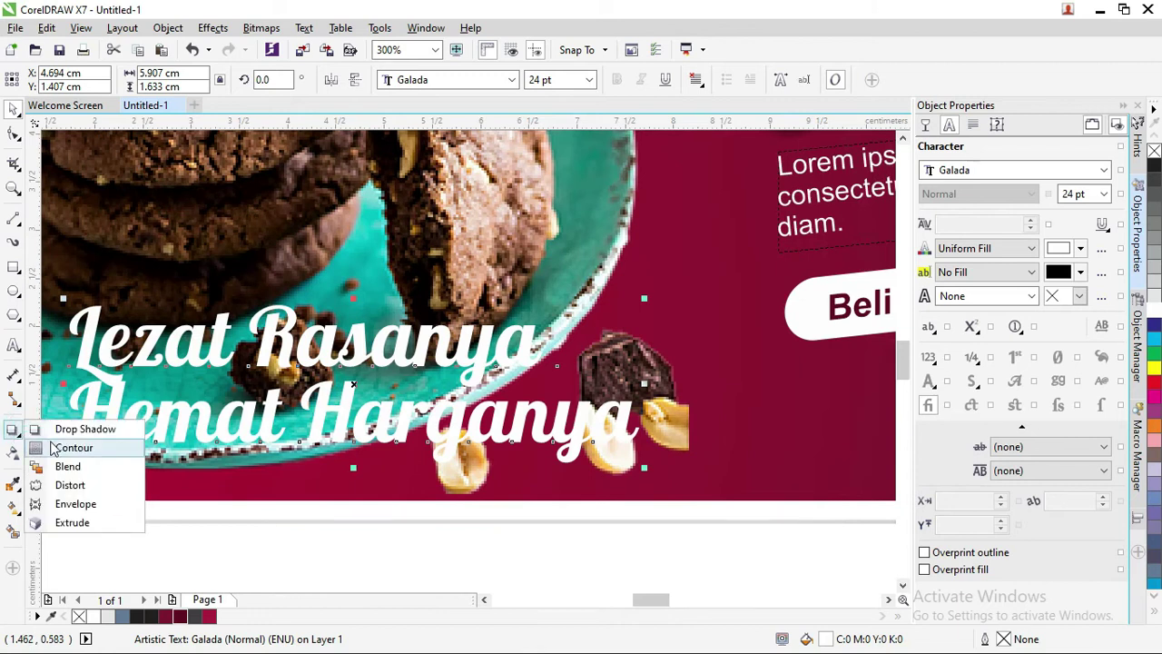
{"action": "left_click", "coordinate": [55, 446]}
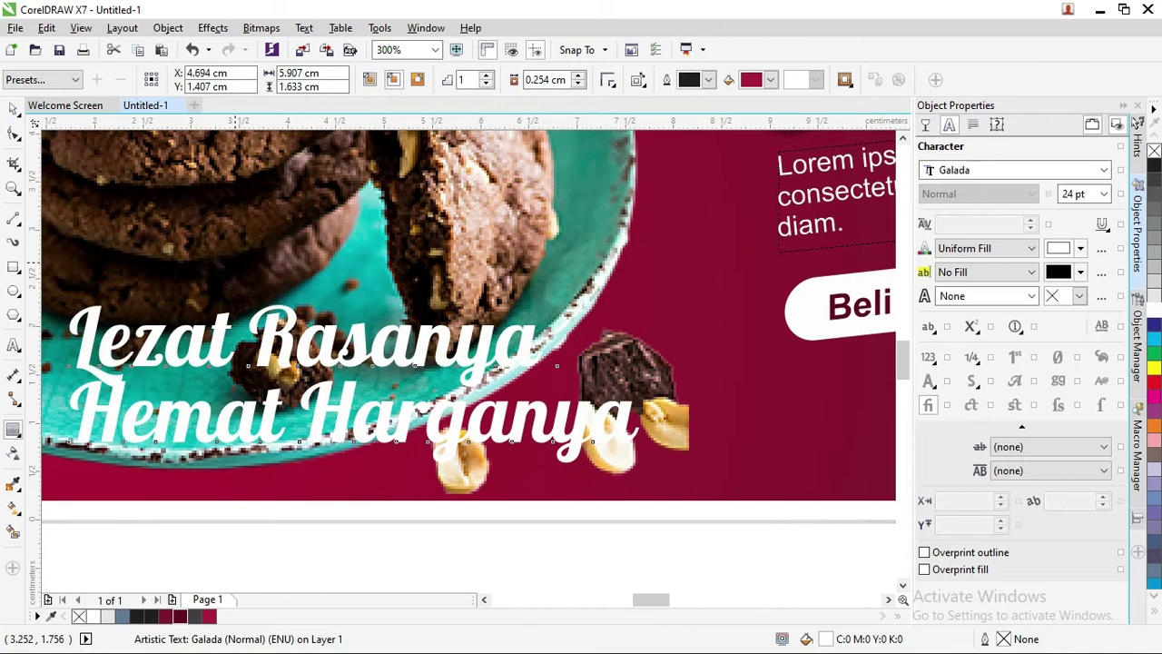
{"action": "left_click_drag", "start_coordinate": [216, 351], "coordinate": [225, 296]}
{"action": "left_click_drag", "start_coordinate": [356, 329], "coordinate": [354, 303]}
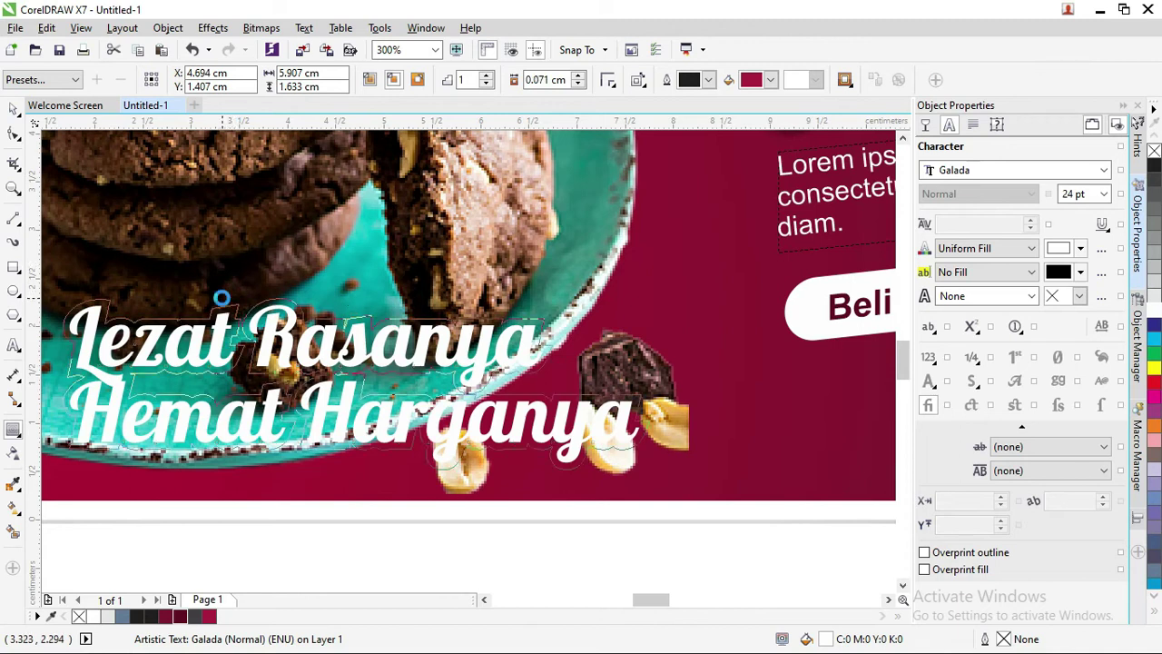
{"action": "left_click_drag", "start_coordinate": [221, 298], "coordinate": [221, 299]}
- Colour the slogan's contour with the maroon sampled from the banner background
{"action": "left_click", "coordinate": [771, 80]}
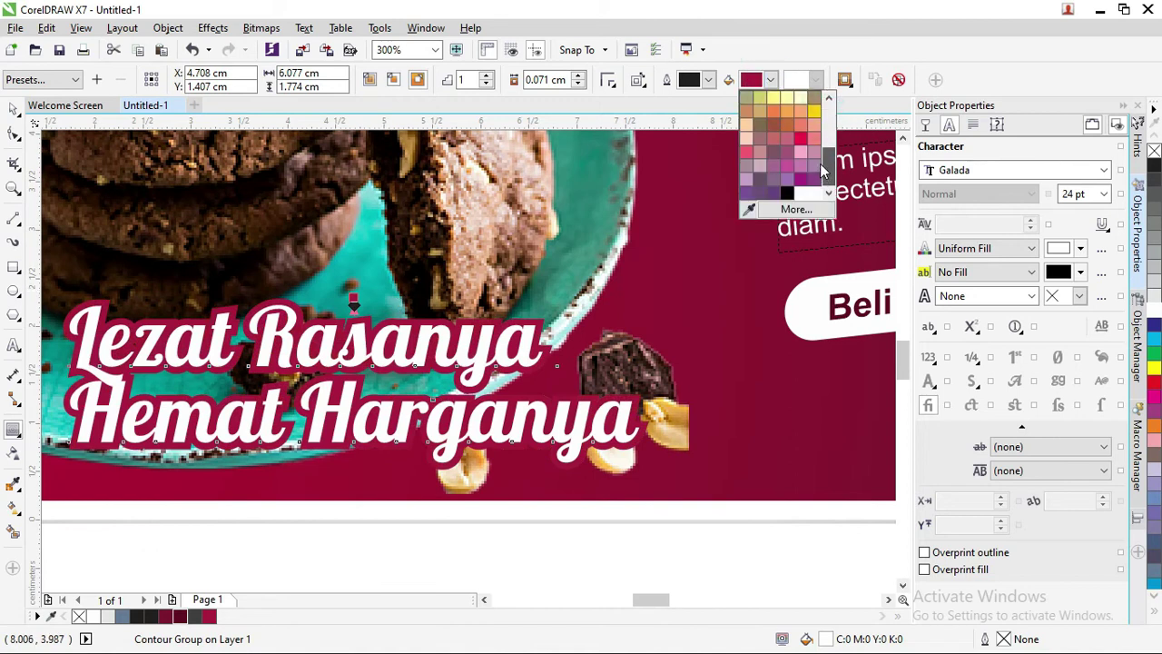
{"action": "left_click", "coordinate": [749, 211]}
{"action": "left_click", "coordinate": [739, 324]}
{"action": "left_click", "coordinate": [14, 108]}
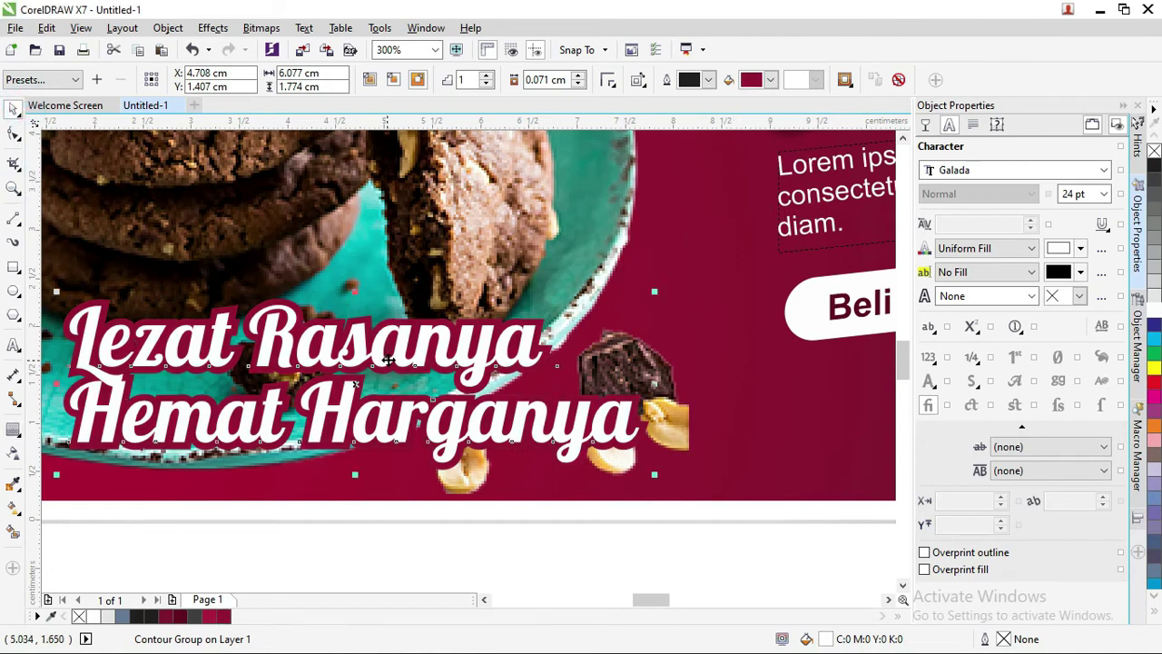
- Paste the Customer Service line and phone number as text in the empty area below the banner
{"action": "scroll", "coordinate": [388, 361], "scroll_direction": "down", "scroll_amount": 6}
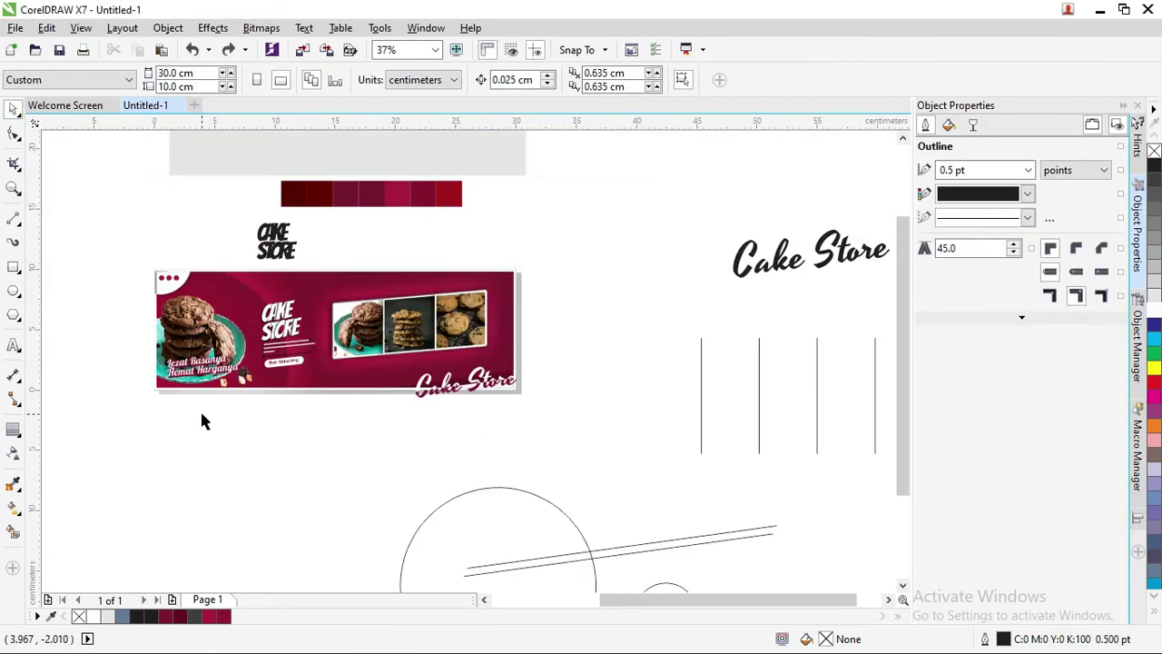
{"action": "left_click", "coordinate": [15, 345]}
{"action": "left_click", "coordinate": [241, 480]}
{"action": "key", "text": "ctrl+v"}
{"action": "scroll", "coordinate": [235, 497], "scroll_direction": "up", "scroll_amount": 2}
- Make the whole contact text bold and set its Customer Service line to 18 pt
{"action": "left_click_drag", "start_coordinate": [257, 457], "coordinate": [394, 479]}
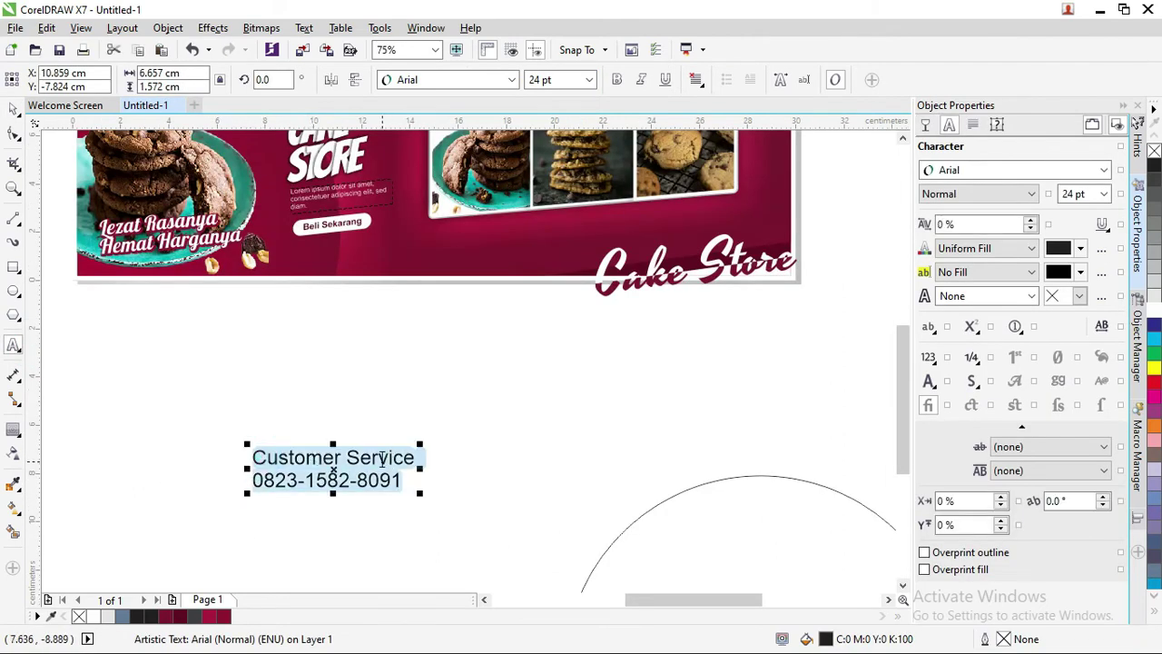
{"action": "left_click", "coordinate": [617, 81]}
{"action": "left_click_drag", "start_coordinate": [271, 456], "coordinate": [426, 457]}
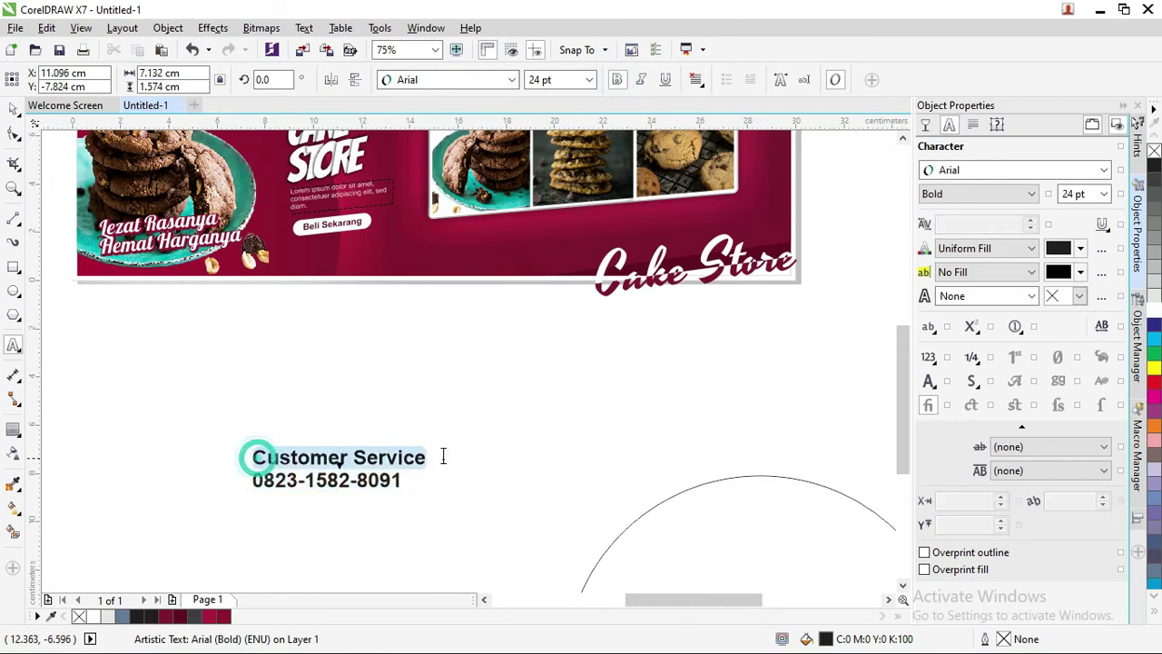
{"action": "left_click", "coordinate": [589, 80]}
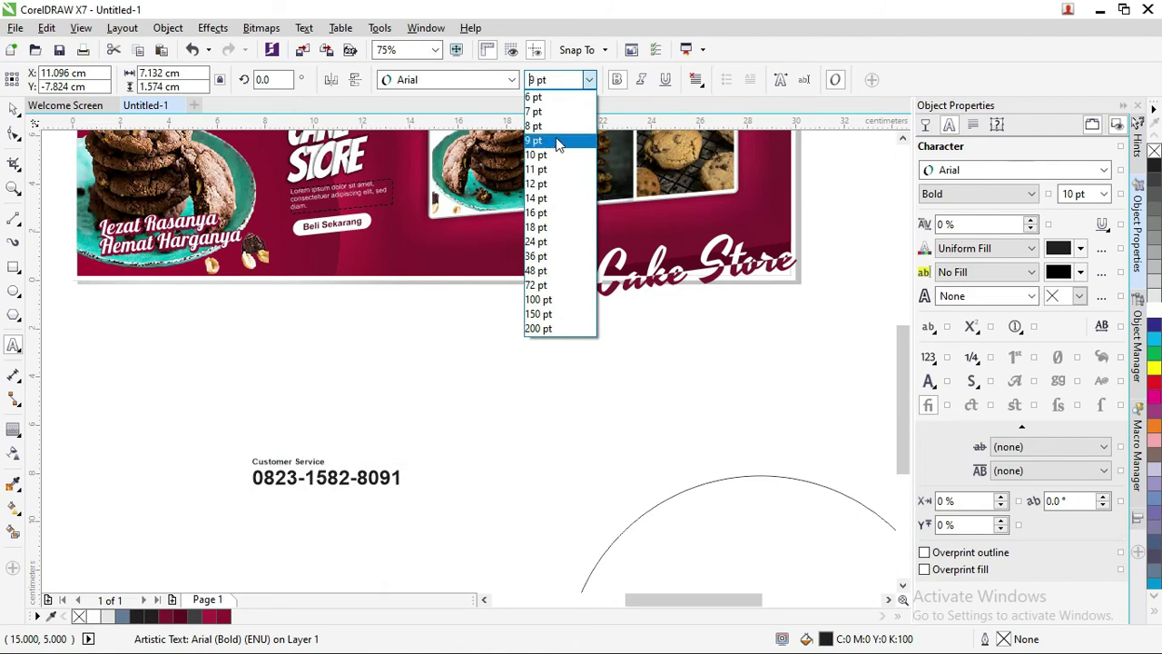
{"action": "left_click", "coordinate": [538, 227]}
- Tighten the line spacing between Customer Service and the phone number
{"action": "left_click", "coordinate": [20, 136]}
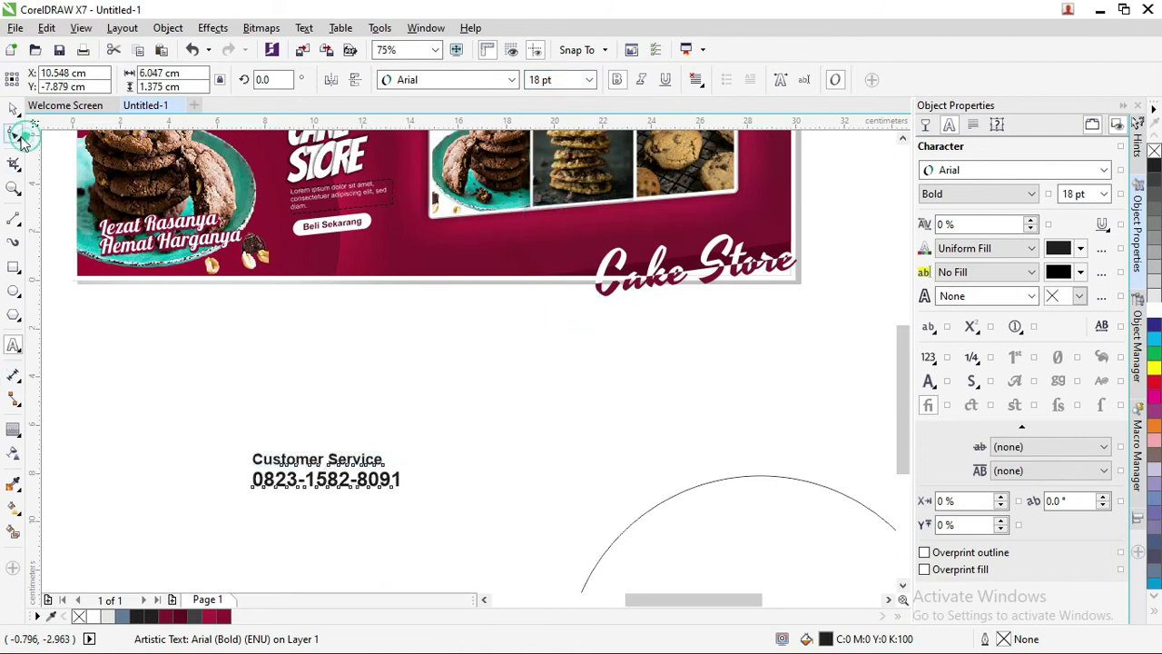
{"action": "left_click", "coordinate": [246, 488]}
{"action": "left_click", "coordinate": [13, 109]}
{"action": "left_click", "coordinate": [260, 333]}
- Move the contact text onto the banner above the first photo of the slanted strip and fill it white
{"action": "scroll", "coordinate": [350, 435], "scroll_direction": "down", "scroll_amount": 2}
{"action": "left_click", "coordinate": [350, 423]}
{"action": "left_click_drag", "start_coordinate": [350, 423], "coordinate": [423, 240]}
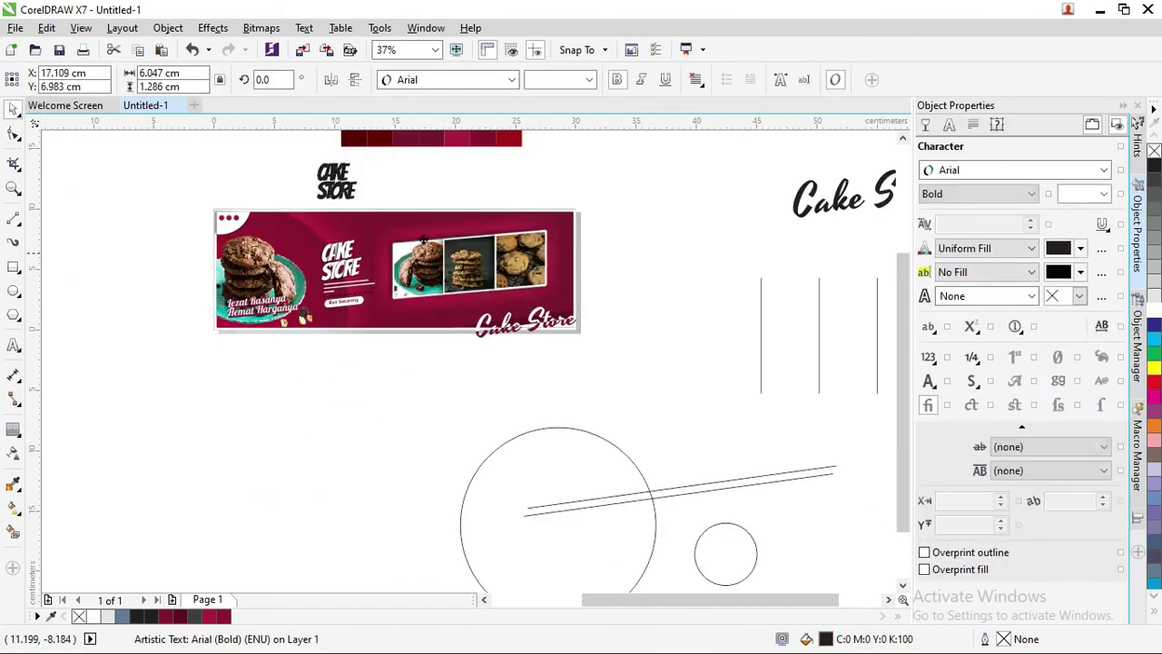
{"action": "scroll", "coordinate": [423, 241], "scroll_direction": "up", "scroll_amount": 3}
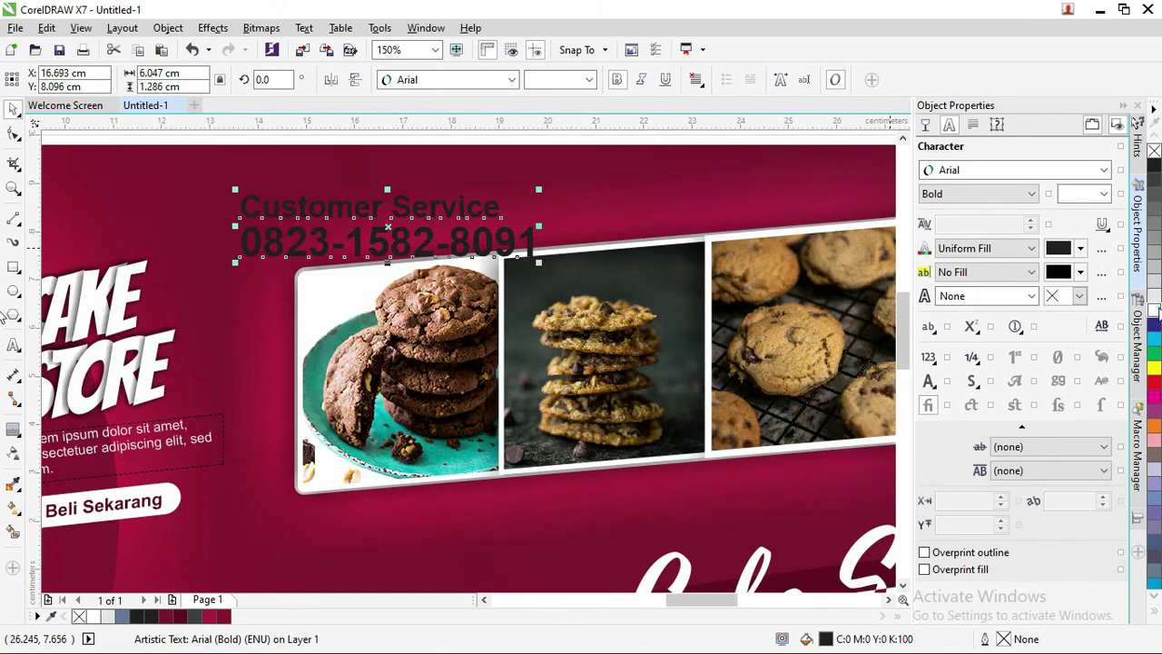
{"action": "left_click", "coordinate": [1154, 310]}
- Shrink the contact text to about 2.8 cm wide and skew it upward by about 4.6° above the photo strip
{"action": "left_click_drag", "start_coordinate": [480, 202], "coordinate": [453, 220]}
{"action": "left_click", "coordinate": [561, 185]}
{"action": "left_click", "coordinate": [557, 167]}
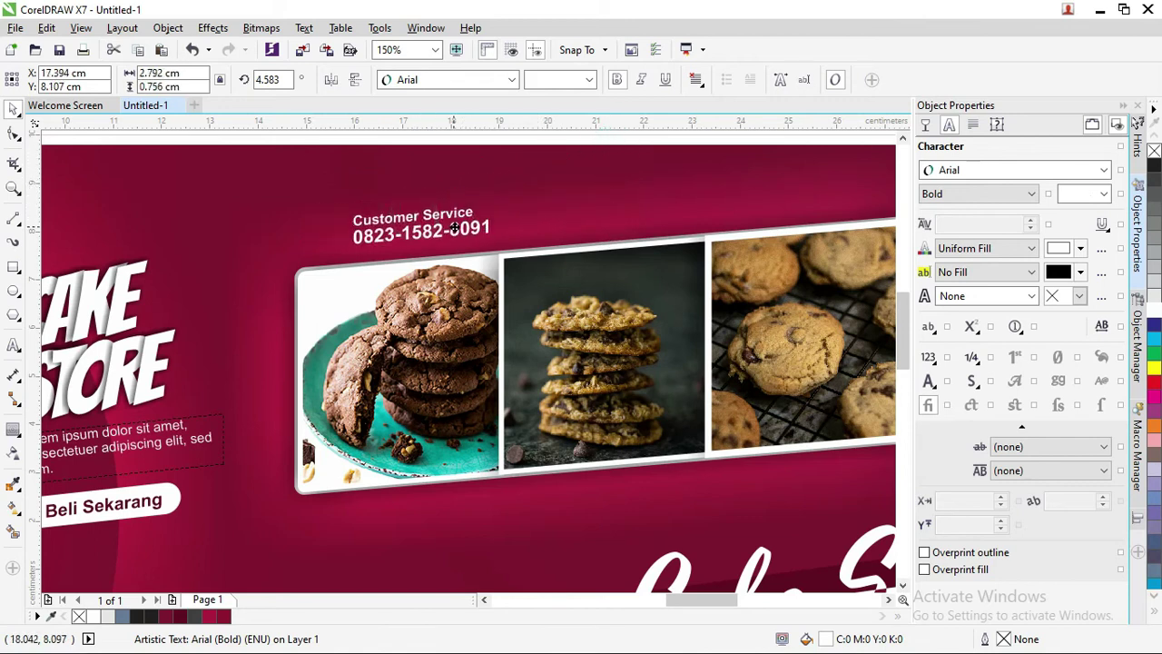
- Draw a white circle without outline, about 0.76 cm across, and place it just left of the contact text
{"action": "left_click", "coordinate": [14, 293]}
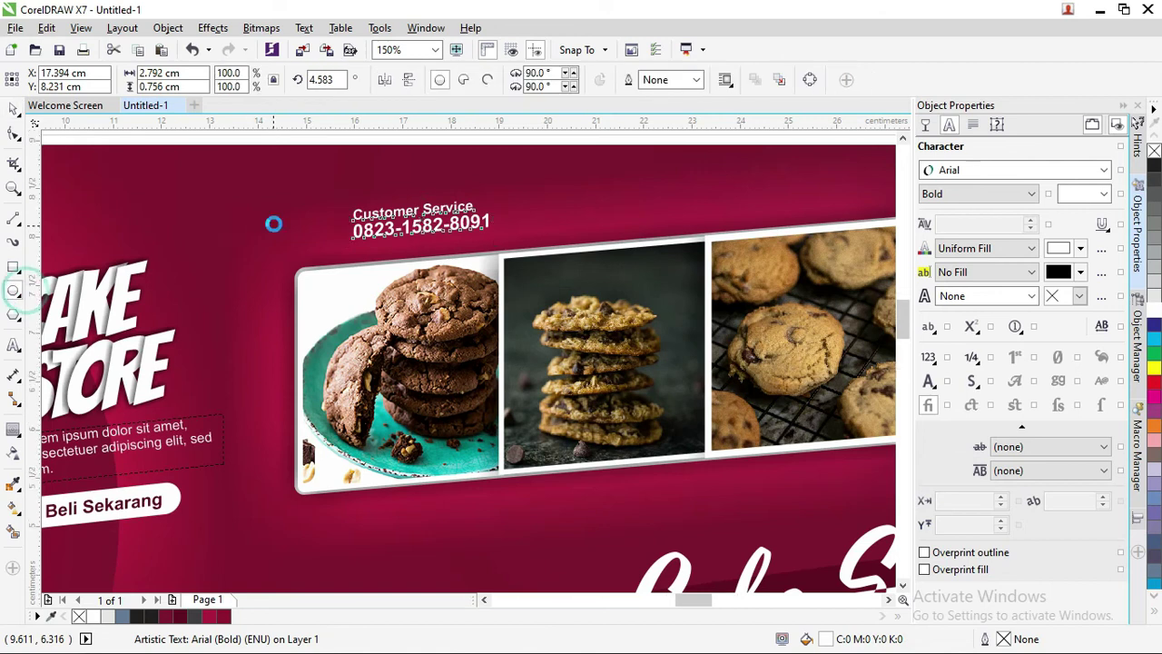
{"action": "scroll", "coordinate": [272, 223], "scroll_direction": "up", "scroll_amount": 4}
{"action": "left_click_drag", "start_coordinate": [345, 194], "coordinate": [425, 275]}
{"action": "left_click", "coordinate": [13, 108]}
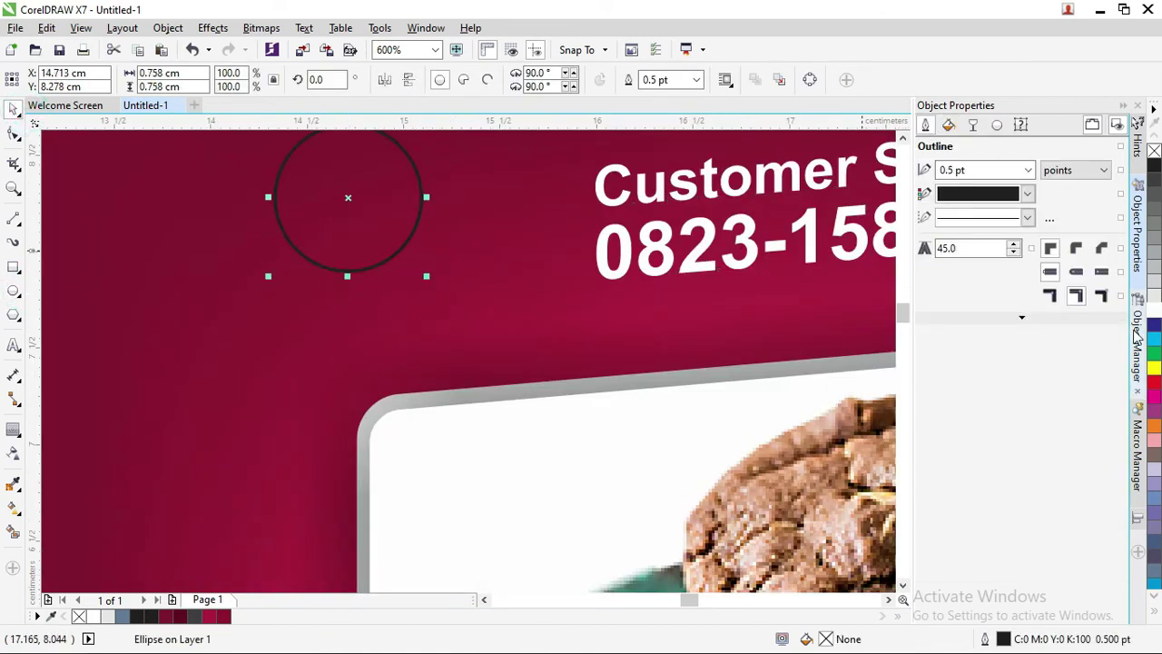
{"action": "left_click", "coordinate": [1154, 306]}
{"action": "right_click", "coordinate": [1154, 150]}
{"action": "left_click_drag", "start_coordinate": [390, 187], "coordinate": [508, 261]}
{"action": "scroll", "coordinate": [511, 238], "scroll_direction": "down", "scroll_amount": 1}
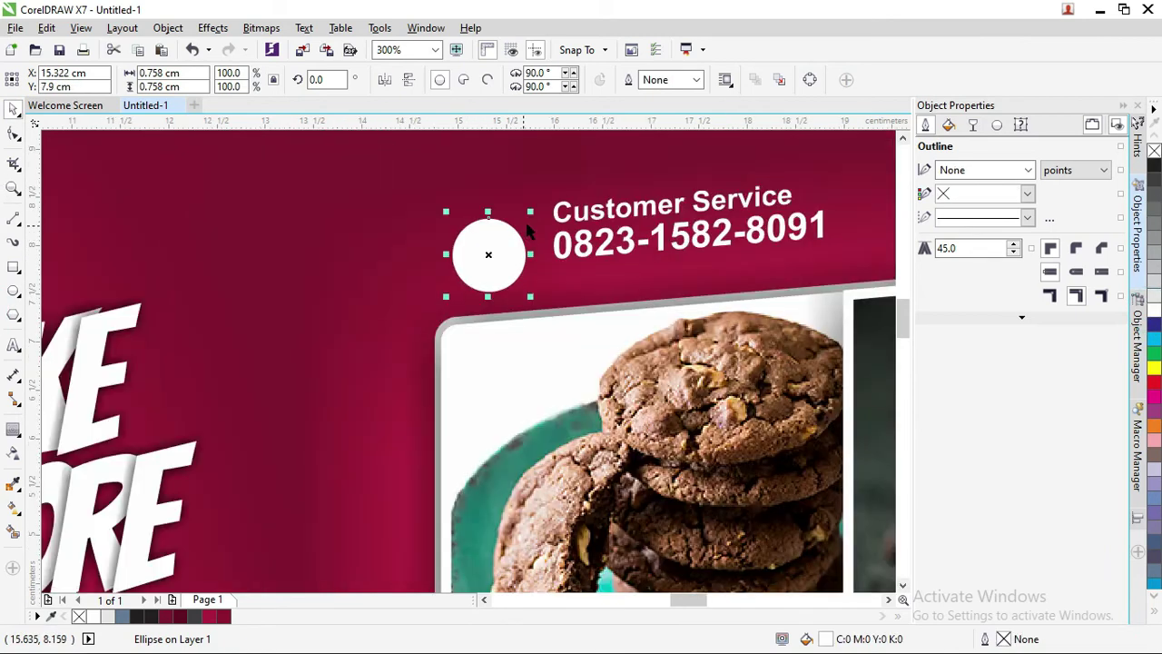
- Add a concentric copy of the circle enlarged to about 0.96 cm, with no fill and a 3 pt white outline
{"action": "left_click_drag", "start_coordinate": [530, 214], "coordinate": [541, 207]}
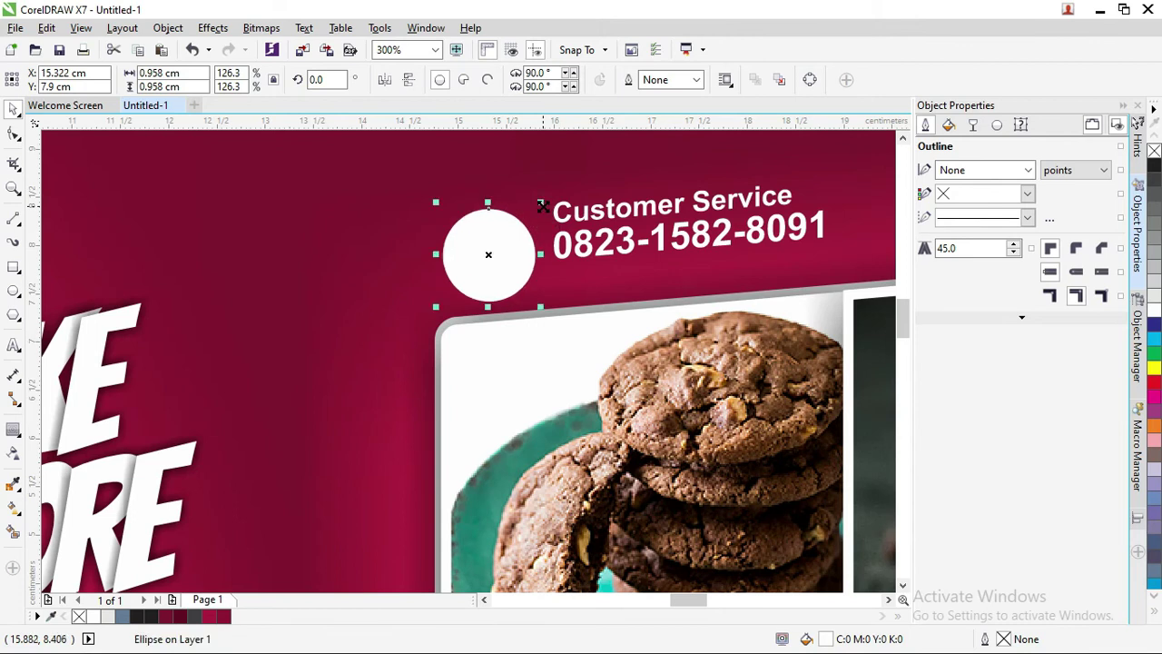
{"action": "right_click", "coordinate": [1153, 308]}
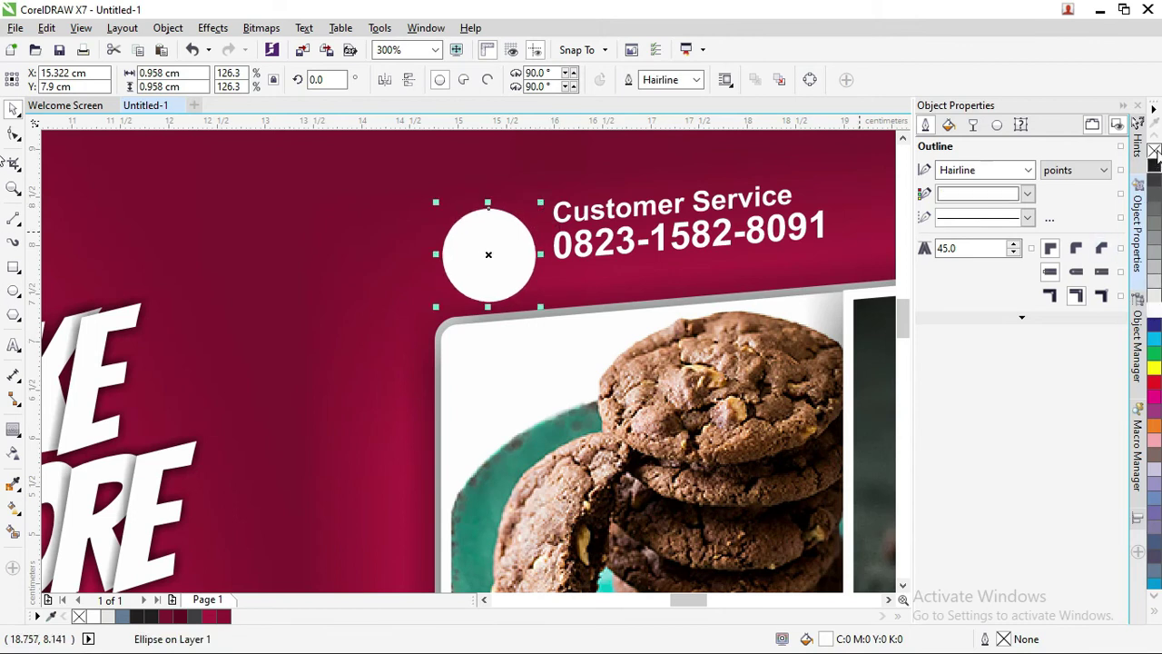
{"action": "scroll", "coordinate": [514, 142], "scroll_direction": "up", "scroll_amount": 1}
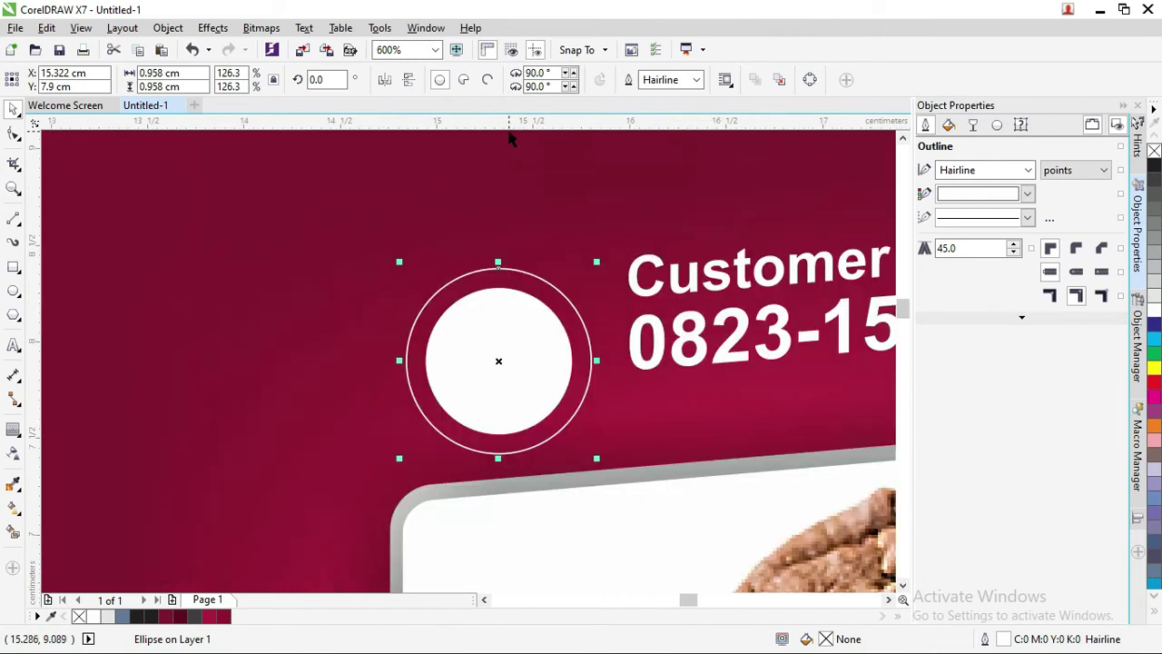
{"action": "left_click", "coordinate": [696, 80]}
{"action": "left_click", "coordinate": [663, 188]}
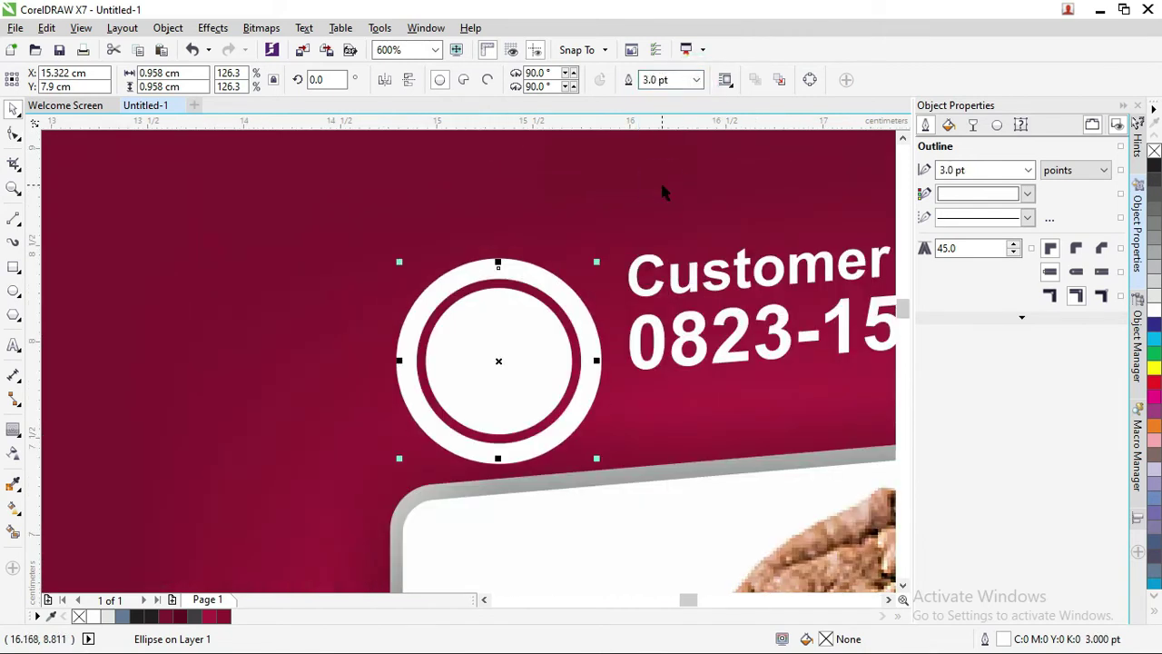
- Reduce the white outline of the outer ring around the contact circle to 1.5 pt
{"action": "left_click", "coordinate": [699, 84]}
{"action": "left_click", "coordinate": [675, 173]}
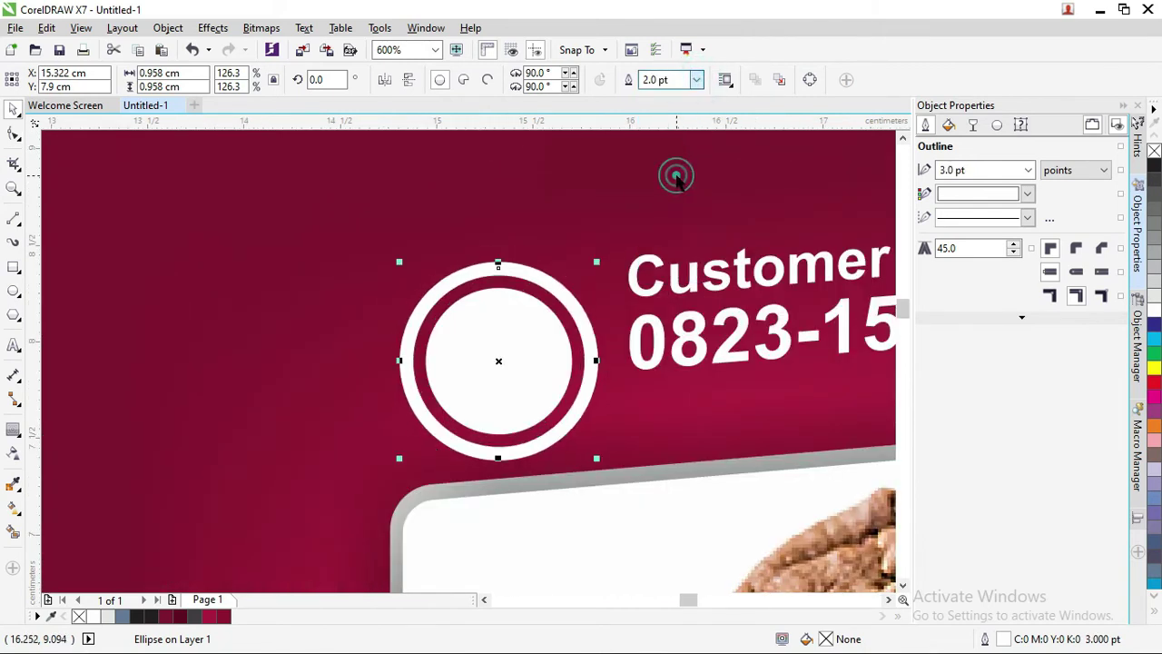
{"action": "left_click", "coordinate": [698, 83]}
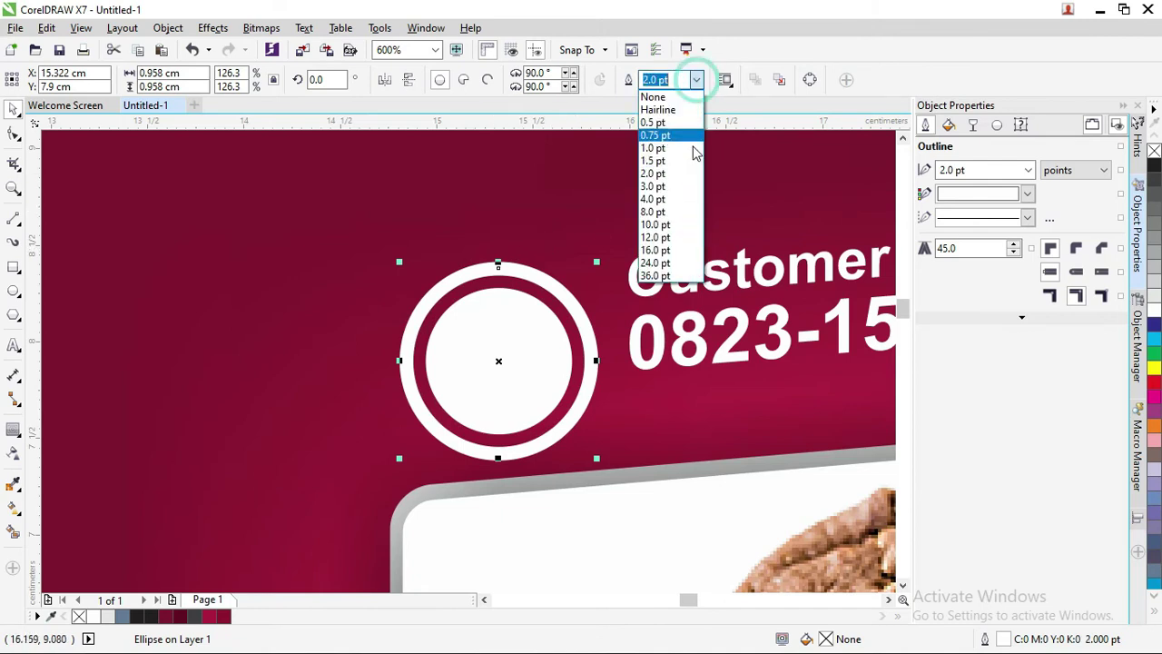
{"action": "left_click", "coordinate": [677, 161]}
{"action": "left_click", "coordinate": [613, 213]}
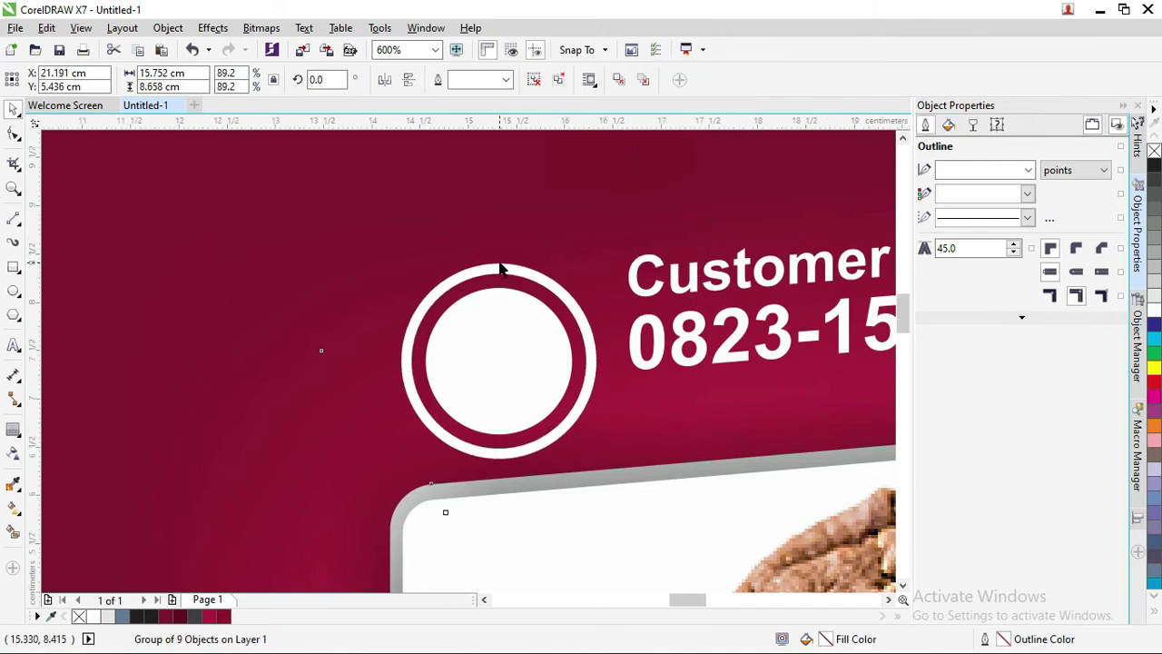
- Move the outer ring aside and centre the solid white circle inside it
{"action": "scroll", "coordinate": [500, 259], "scroll_direction": "down", "scroll_amount": 2}
{"action": "left_click", "coordinate": [475, 303]}
{"action": "scroll", "coordinate": [513, 291], "scroll_direction": "up", "scroll_amount": 1}
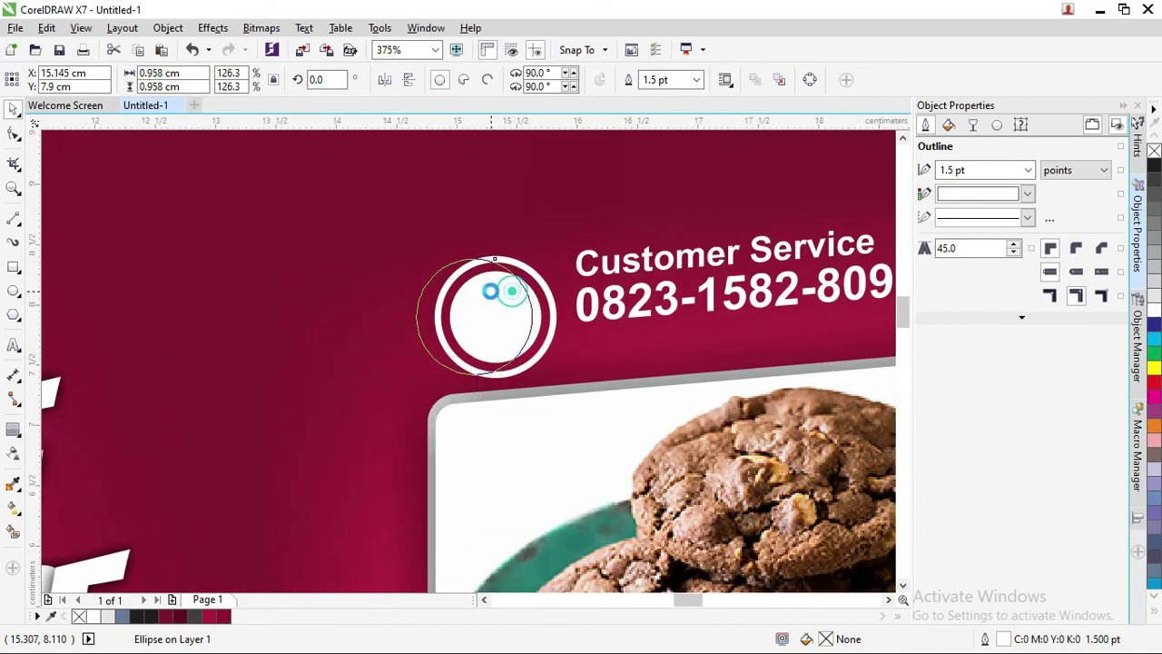
{"action": "left_click_drag", "start_coordinate": [517, 307], "coordinate": [346, 299]}
{"action": "key", "text": "ctrl+z"}
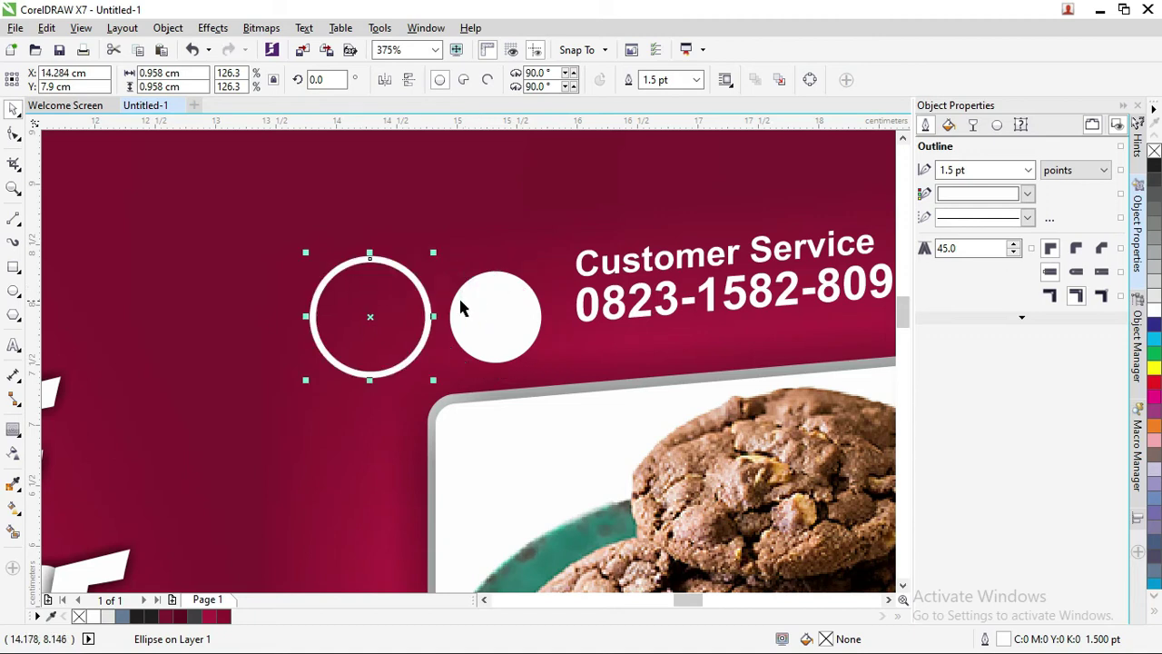
{"action": "left_click", "coordinate": [474, 300]}
{"action": "left_click", "coordinate": [381, 261], "text": "shift"}
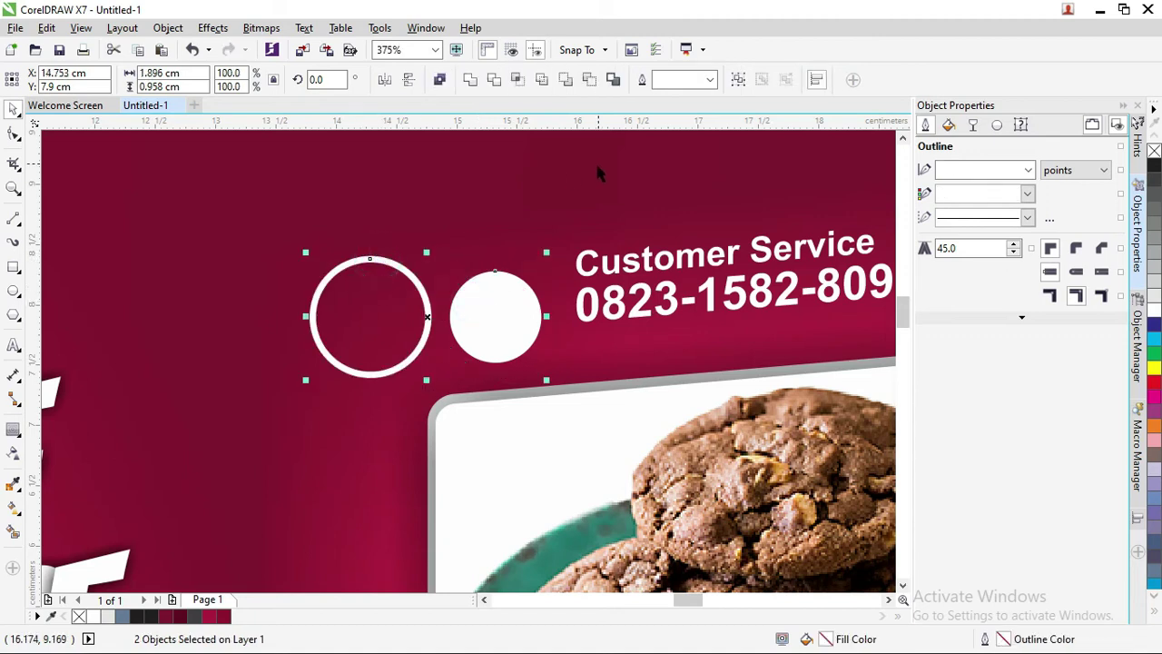
{"action": "key", "text": "c"}
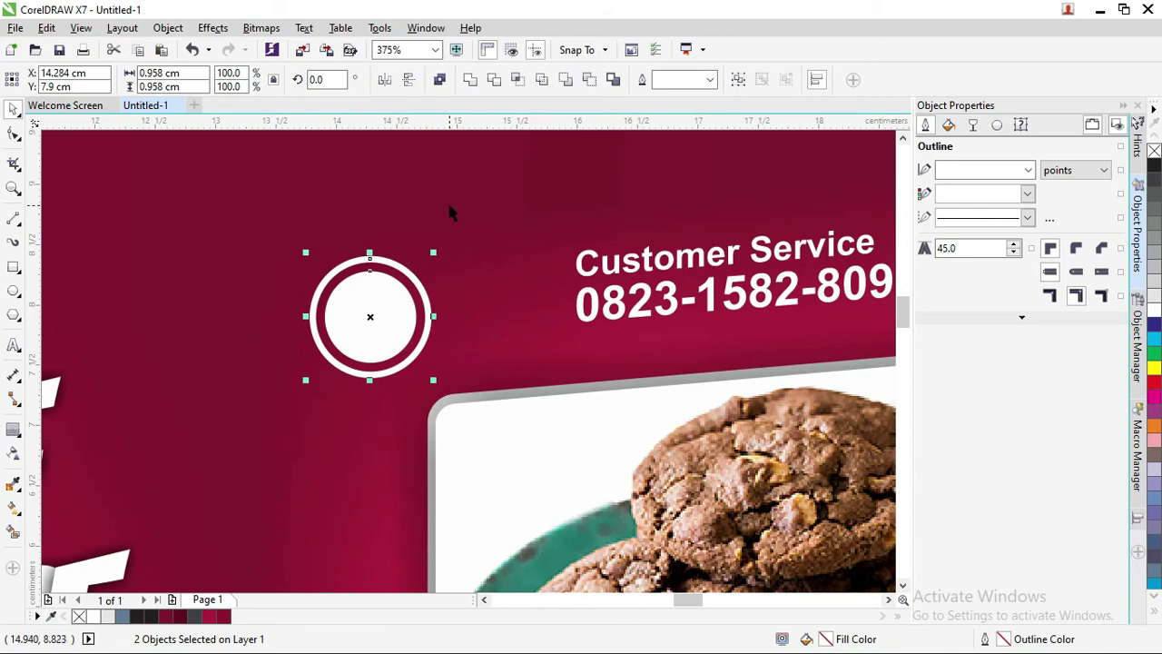
- Group the ring with its circle and place the group just beside the start of the Customer Service text
{"action": "key", "text": "ctrl+g"}
{"action": "left_click_drag", "start_coordinate": [412, 266], "coordinate": [509, 247]}
{"action": "scroll", "coordinate": [413, 197], "scroll_direction": "down", "scroll_amount": 5}
{"action": "left_click", "coordinate": [532, 176]}
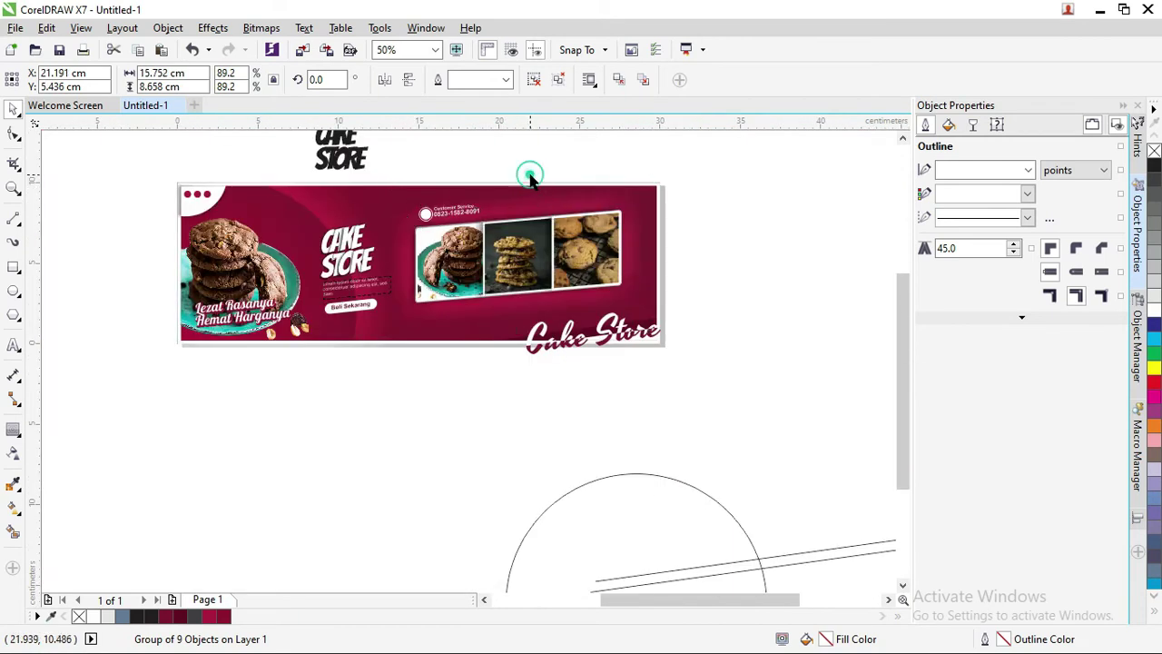
- Copy BEST MENU TODAY from the Notepad notes and paste it as artistic text on the blank area below the banner in CorelDRAW
{"action": "key", "text": "alt+Tab"}
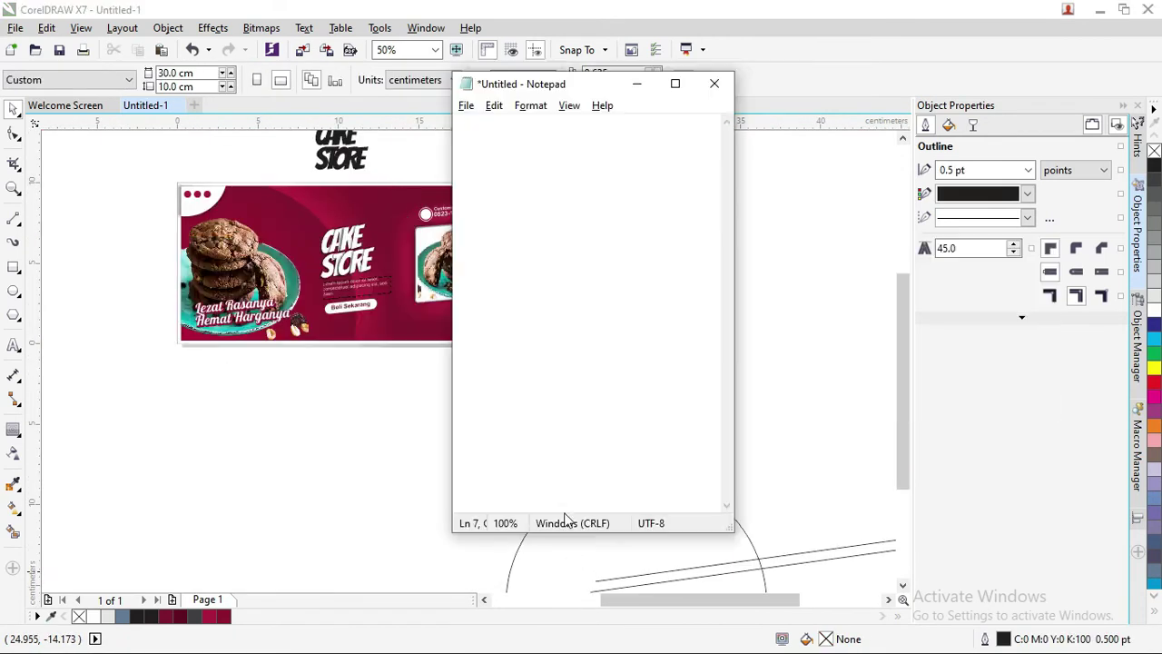
{"action": "left_click_drag", "start_coordinate": [600, 164], "coordinate": [366, 170]}
{"action": "key", "text": "ctrl+c"}
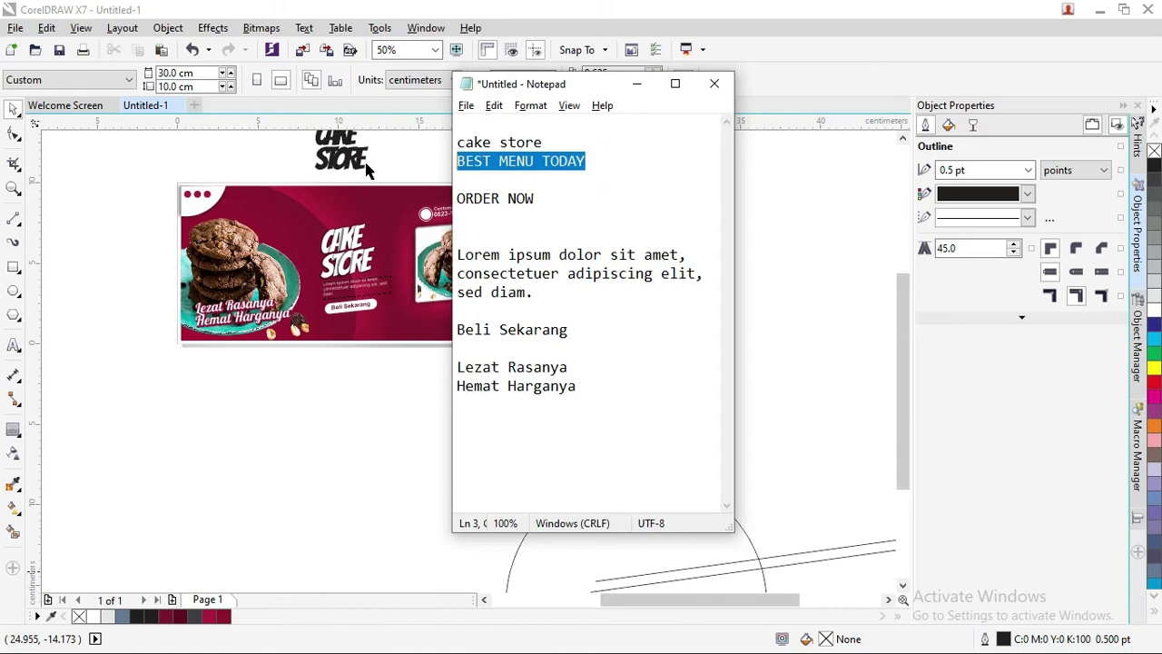
{"action": "left_click", "coordinate": [637, 83]}
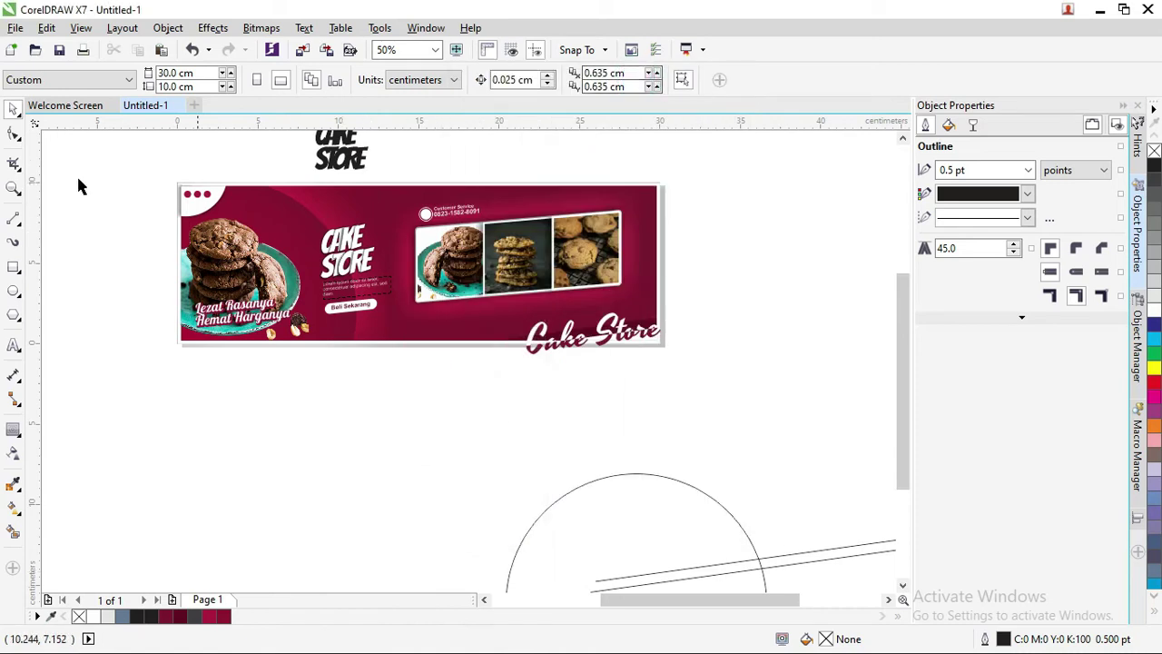
{"action": "left_click", "coordinate": [14, 345]}
{"action": "left_click", "coordinate": [449, 421]}
{"action": "key", "text": "ctrl+v"}
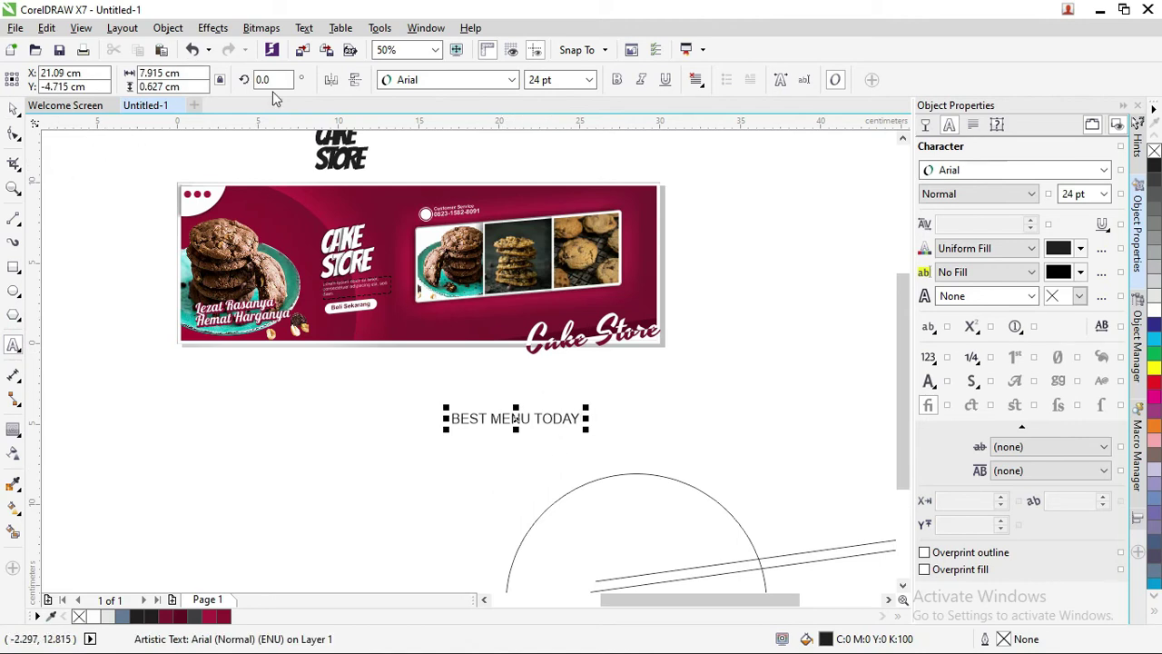
- Change the font of the BEST MENU TODAY text to Bangers
{"action": "left_click", "coordinate": [456, 83]}
{"action": "left_click", "coordinate": [434, 138]}
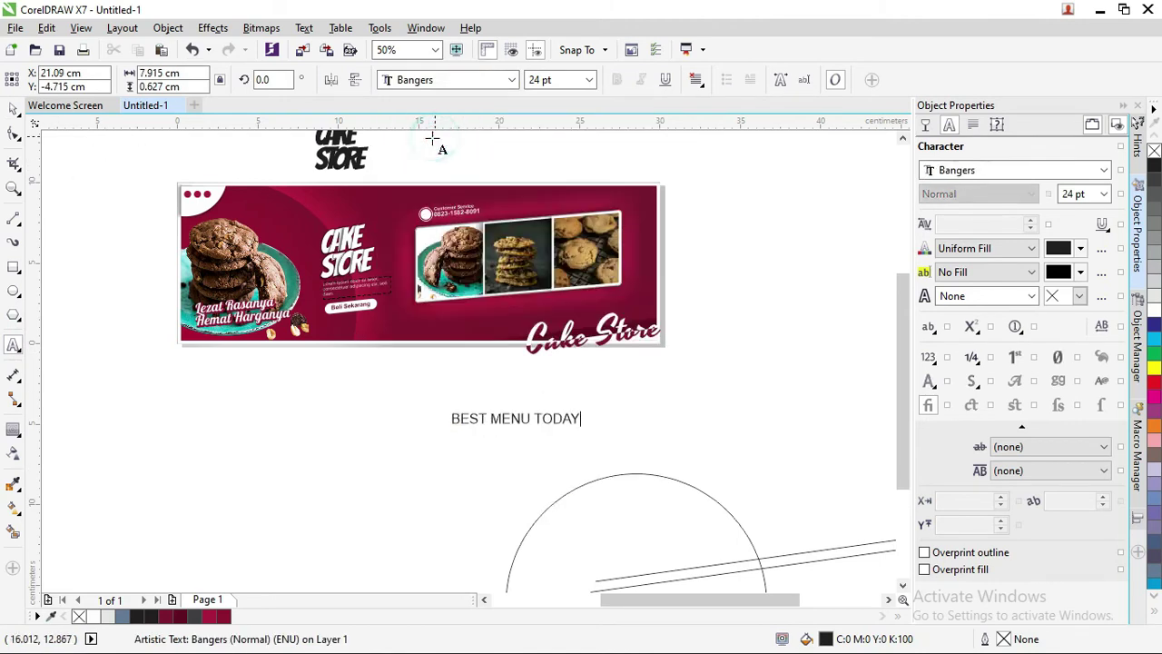
{"action": "key", "text": "ctrl+a"}
{"action": "left_click", "coordinate": [454, 80]}
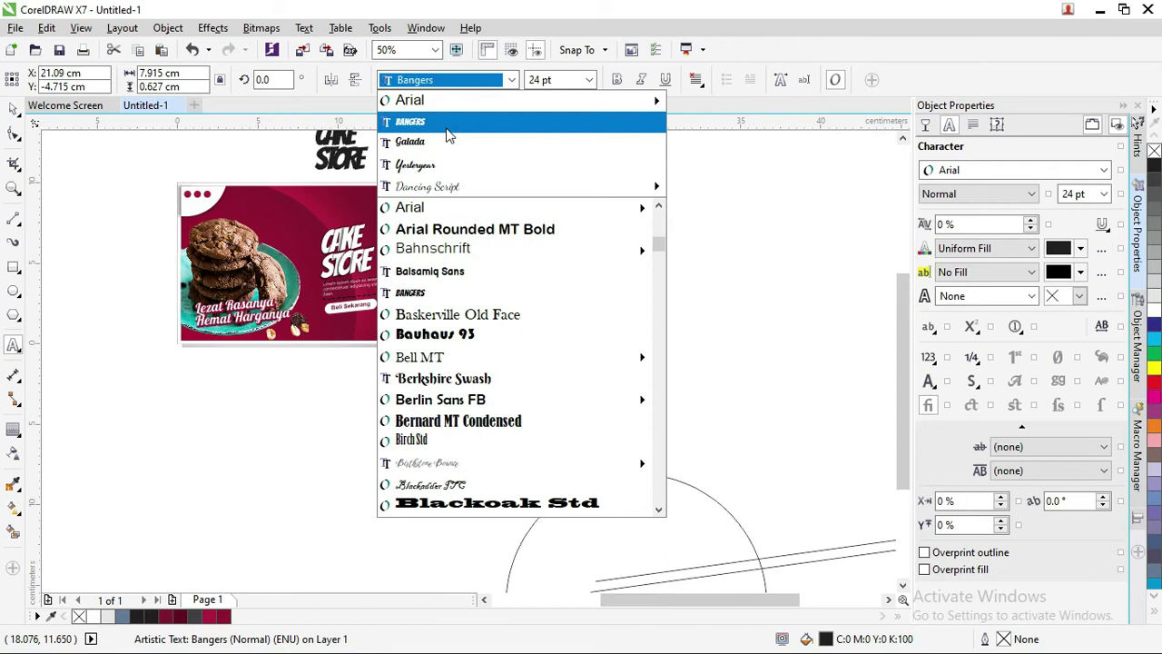
{"action": "left_click", "coordinate": [421, 138]}
{"action": "left_click", "coordinate": [13, 108]}
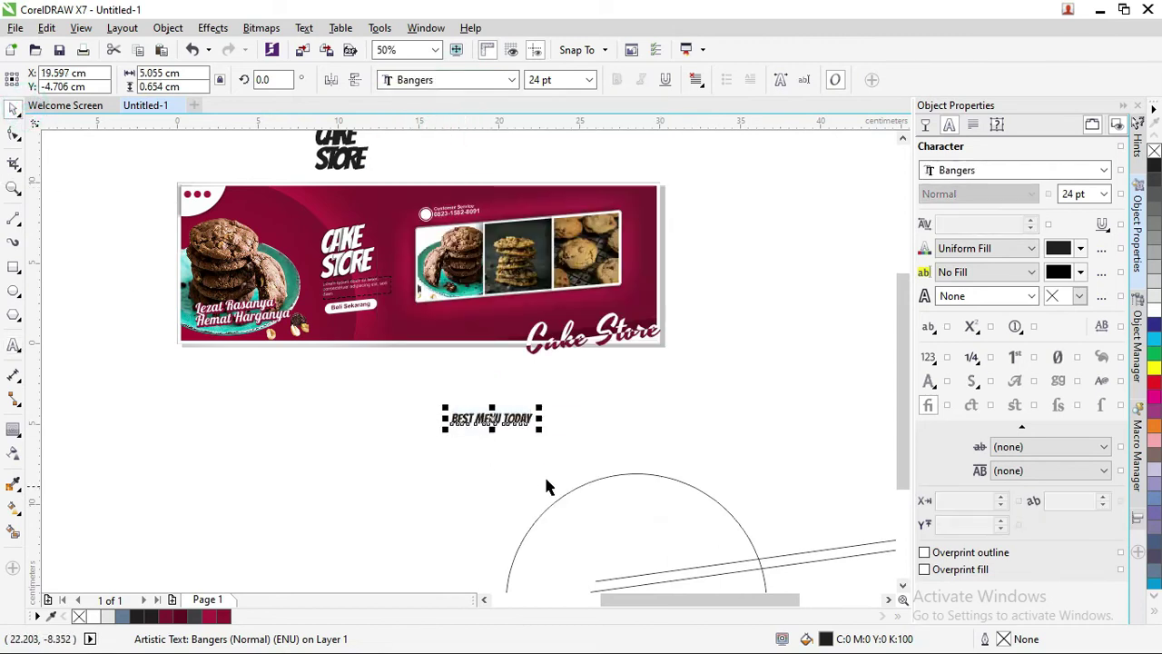
{"action": "left_click", "coordinate": [524, 526]}
- Move the BEST MENU TODAY text onto the banner above the middle photo and fill it white
{"action": "left_click_drag", "start_coordinate": [519, 415], "coordinate": [542, 209]}
{"action": "scroll", "coordinate": [542, 210], "scroll_direction": "up", "scroll_amount": 3}
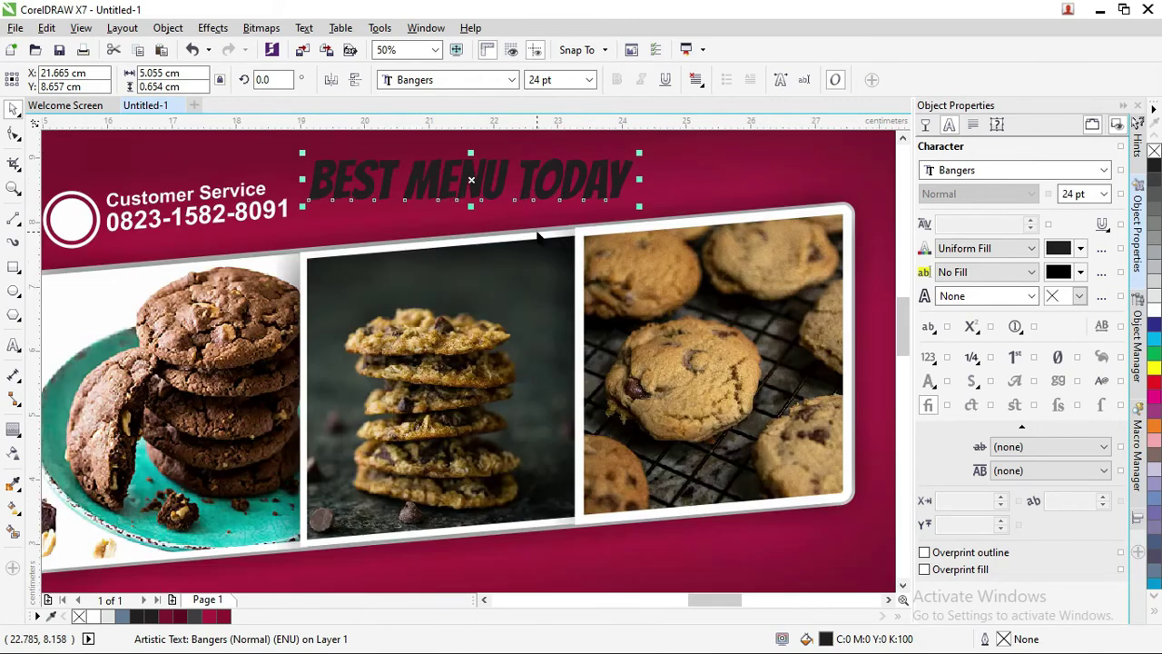
{"action": "left_click", "coordinate": [1155, 305]}
- Rotate the BEST MENU TODAY text by about 5.9° to follow the photo strip and shrink it to about 4.2 cm wide
{"action": "left_click_drag", "start_coordinate": [906, 322], "coordinate": [905, 306]}
{"action": "left_click_drag", "start_coordinate": [606, 334], "coordinate": [652, 293]}
{"action": "left_click", "coordinate": [619, 336]}
{"action": "left_click", "coordinate": [283, 181]}
{"action": "left_click_drag", "start_coordinate": [478, 329], "coordinate": [470, 342]}
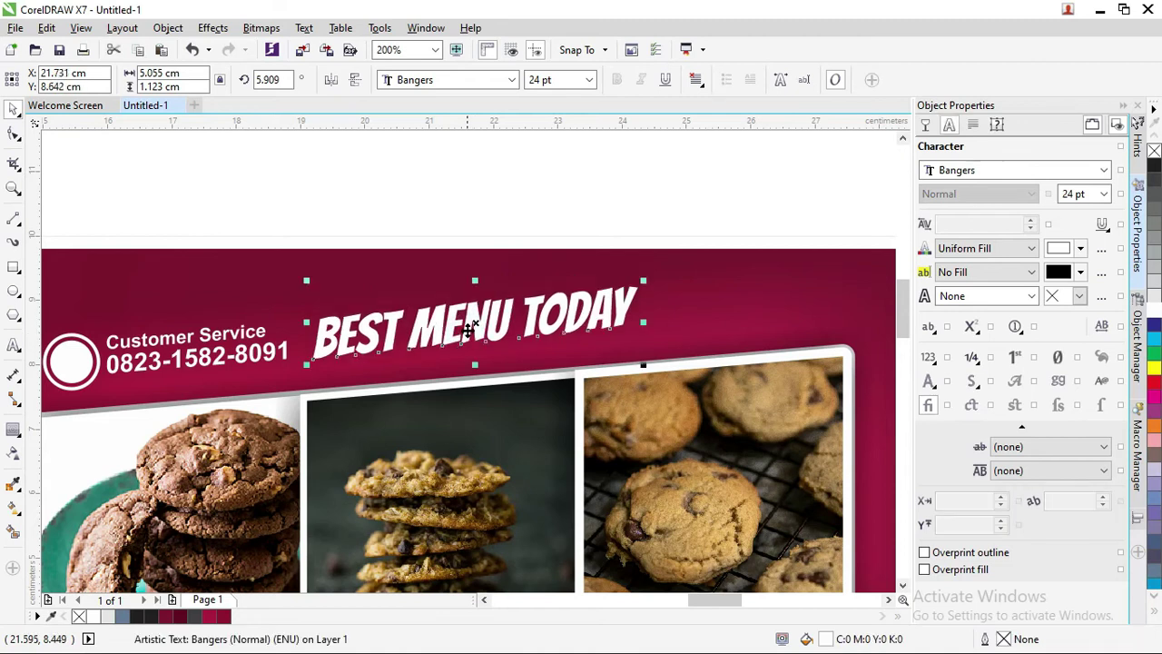
{"action": "left_click_drag", "start_coordinate": [643, 280], "coordinate": [588, 293]}
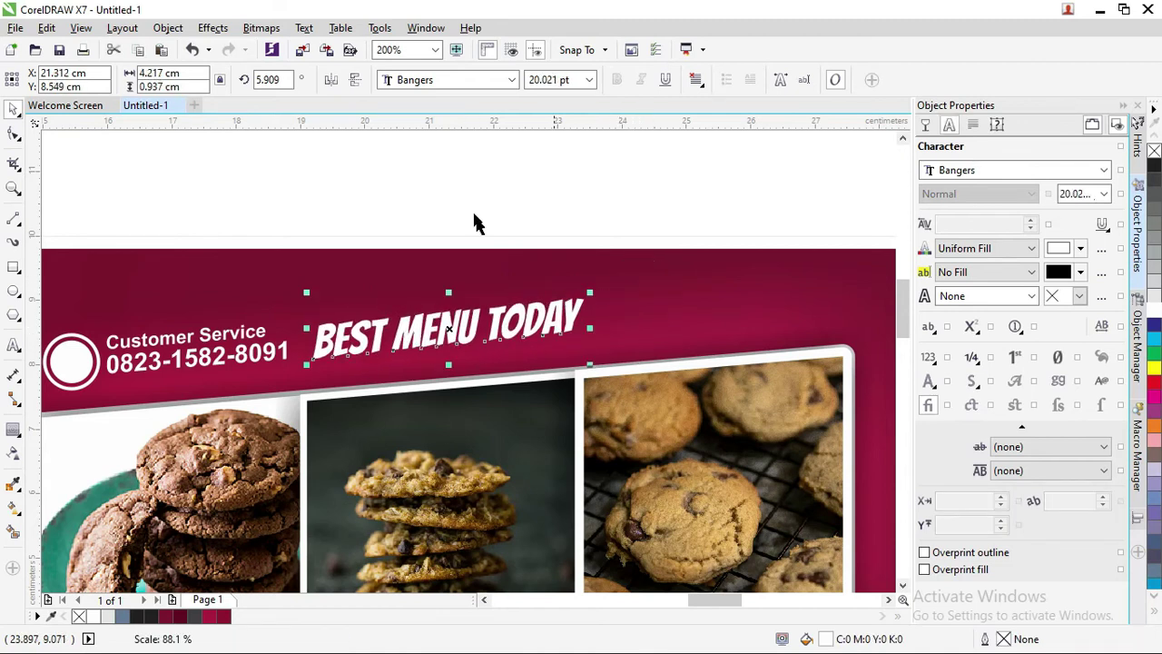
{"action": "left_click", "coordinate": [469, 204]}
- Draw a white rectangle without outline, about 3.7 x 1 cm, above the third photo of the strip
{"action": "scroll", "coordinate": [306, 212], "scroll_direction": "down", "scroll_amount": 2}
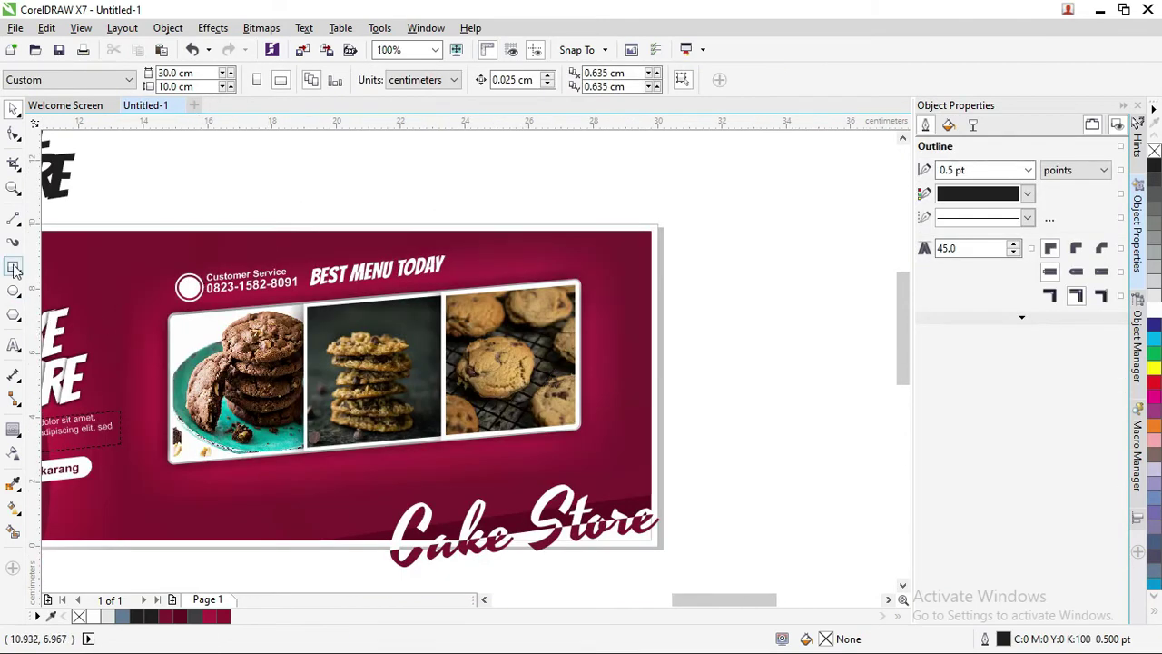
{"action": "left_click", "coordinate": [13, 268]}
{"action": "mouse_move", "coordinate": [455, 246]}
{"action": "left_mouse_down"}
{"action": "mouse_move", "coordinate": [591, 286]}
{"action": "mouse_move", "coordinate": [575, 277]}
{"action": "left_mouse_up"}
{"action": "left_click", "coordinate": [1154, 327]}
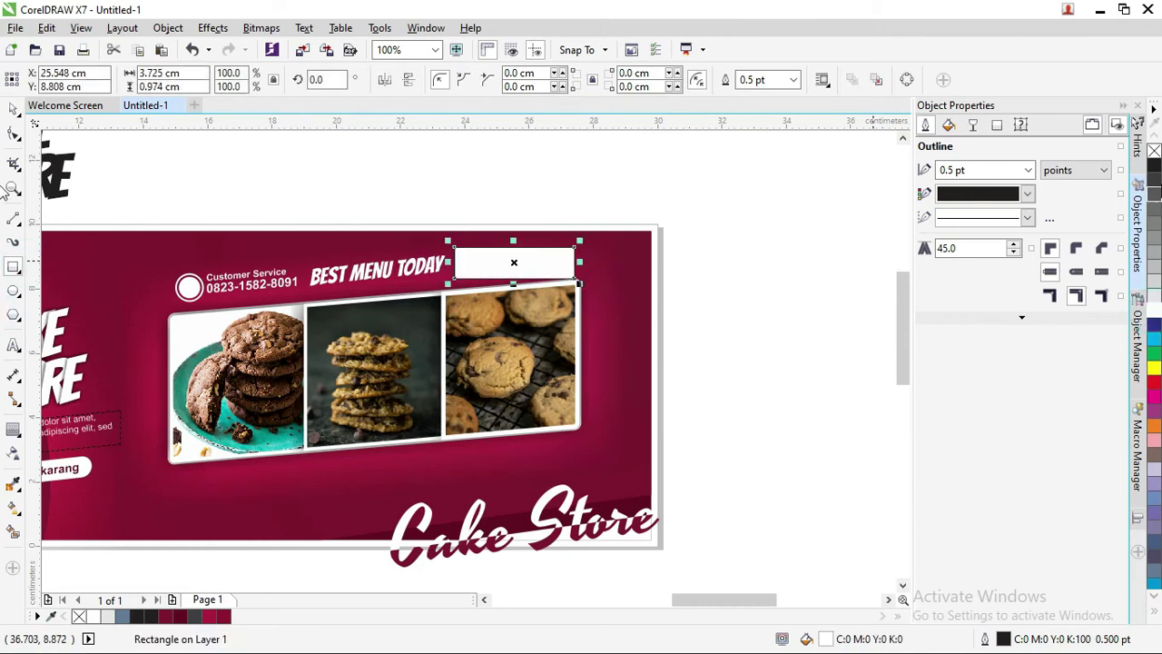
{"action": "scroll", "coordinate": [270, 209], "scroll_direction": "up", "scroll_amount": 1}
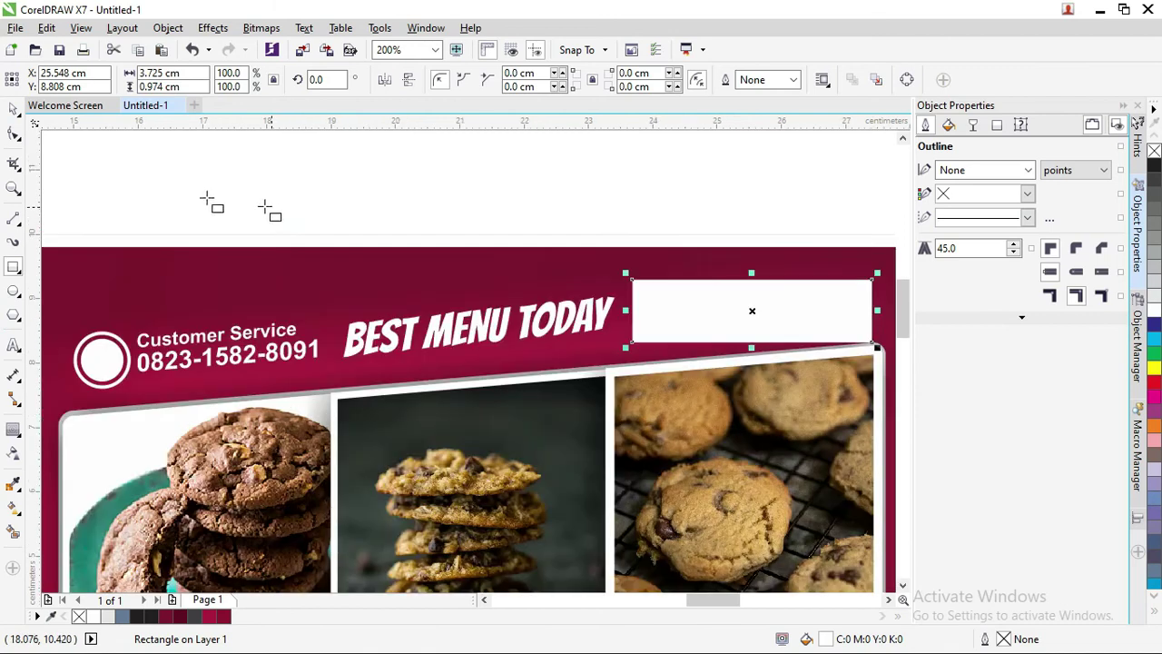
- Skew the white rectangle upward so that its long edges run parallel to the slanted photo strip
{"action": "left_click", "coordinate": [15, 110]}
{"action": "left_click", "coordinate": [676, 310]}
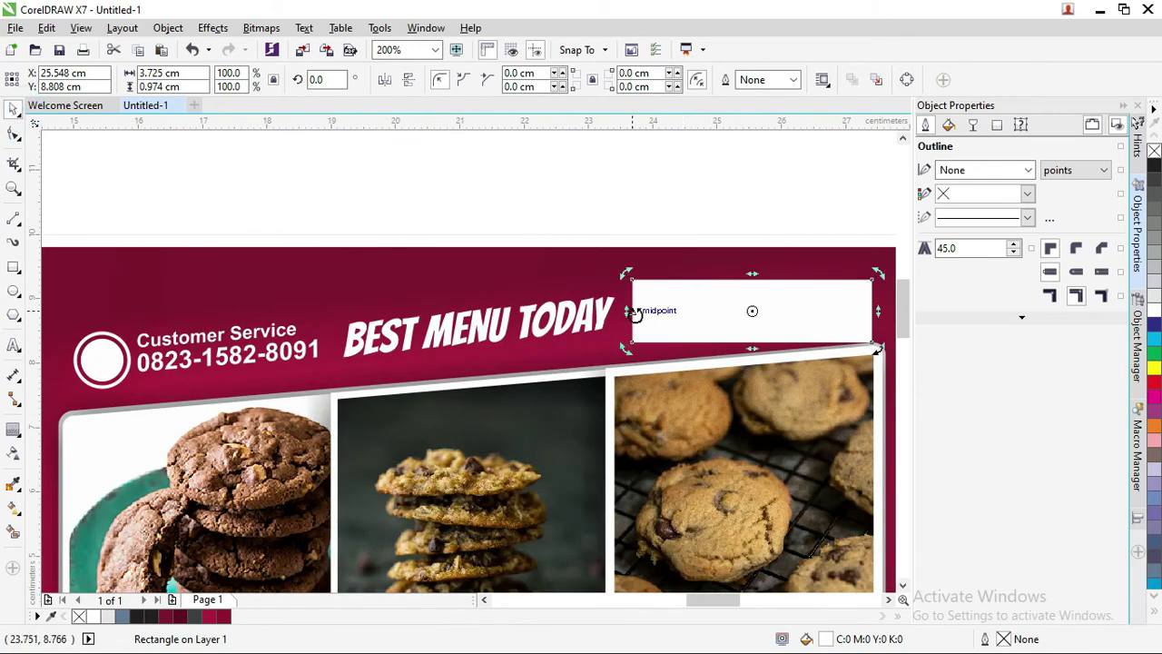
{"action": "left_click_drag", "start_coordinate": [628, 310], "coordinate": [669, 301]}
{"action": "left_click", "coordinate": [19, 117]}
{"action": "left_click", "coordinate": [423, 166]}
{"action": "left_click", "coordinate": [664, 314]}
{"action": "left_click", "coordinate": [643, 226]}
{"action": "scroll", "coordinate": [557, 283], "scroll_direction": "down", "scroll_amount": 1}
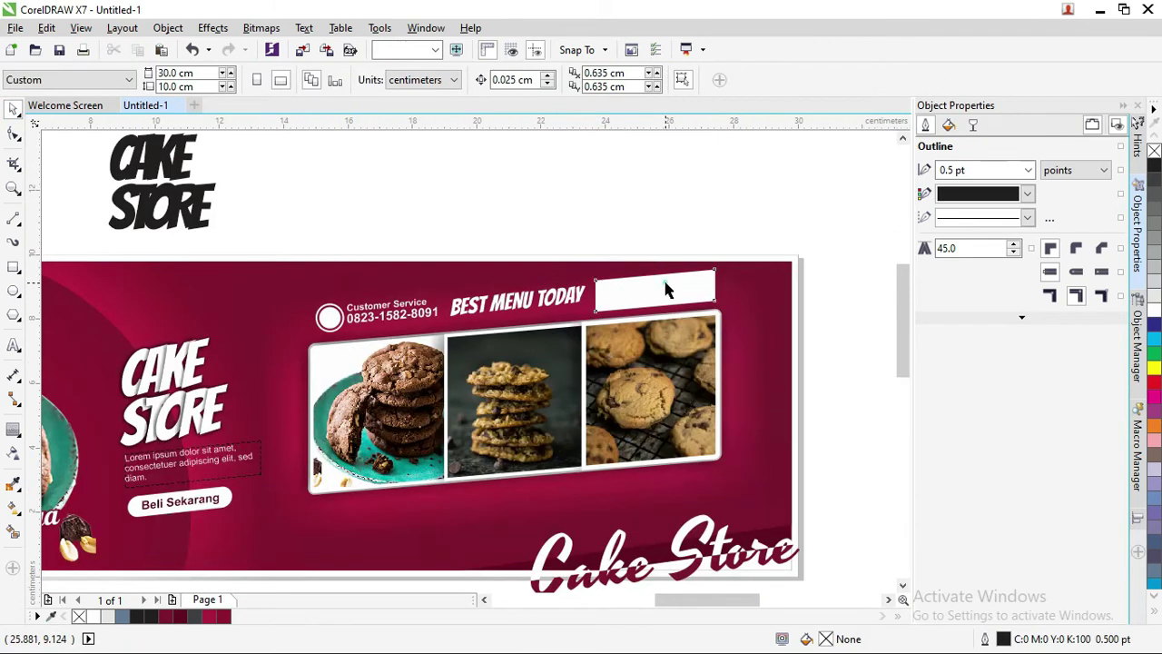
- Scale the skewed white rectangle down slightly above the third photo
{"action": "left_click", "coordinate": [665, 289]}
{"action": "scroll", "coordinate": [734, 284], "scroll_direction": "up", "scroll_amount": 1}
{"action": "left_click_drag", "start_coordinate": [692, 244], "coordinate": [639, 271]}
{"action": "left_click", "coordinate": [622, 191]}
- Copy ORDER NOW from the Notepad notes and use it to replace the wording of a duplicate of the BEST MENU TODAY text
{"action": "key", "text": "alt+Tab"}
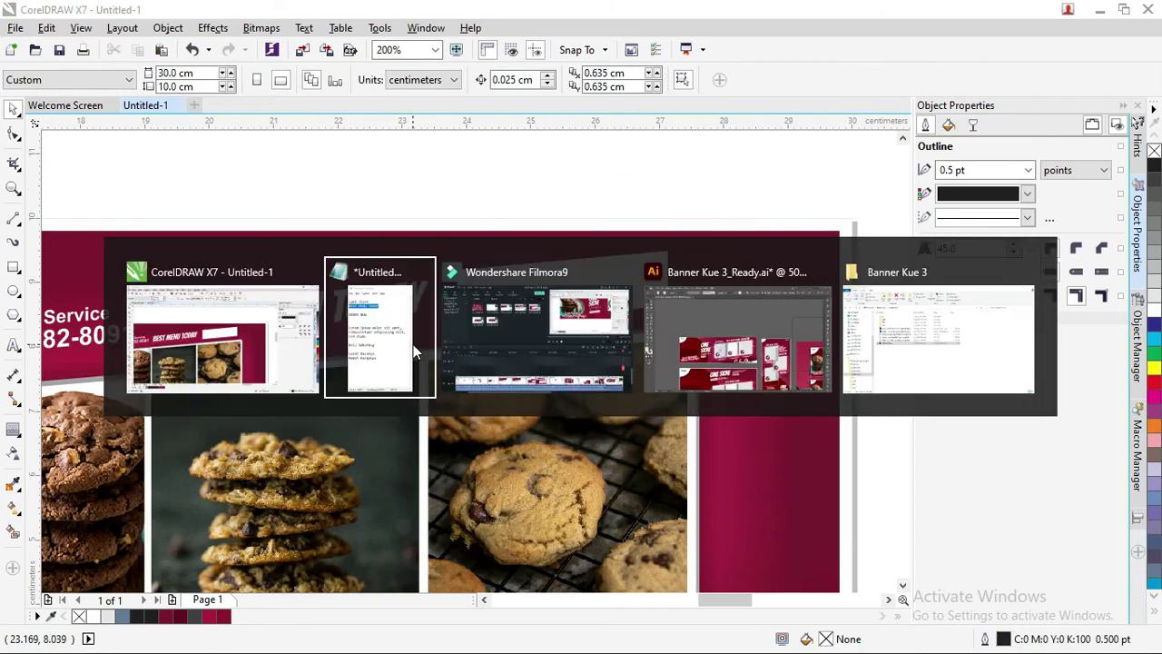
{"action": "left_click_drag", "start_coordinate": [553, 200], "coordinate": [457, 200]}
{"action": "key", "text": "ctrl+c"}
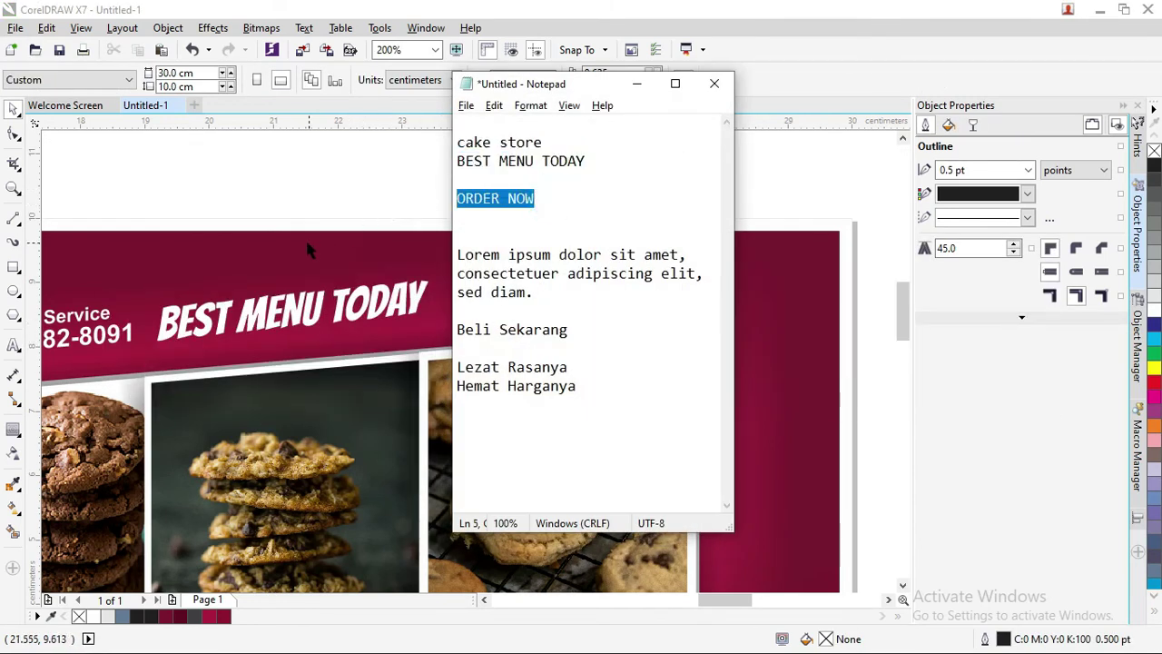
{"action": "left_click", "coordinate": [18, 111]}
{"action": "left_click", "coordinate": [298, 306]}
{"action": "left_click_drag", "start_coordinate": [298, 306], "coordinate": [555, 300]}
{"action": "double_click", "coordinate": [586, 293]}
{"action": "key", "text": "ctrl+a"}
{"action": "key", "text": "ctrl+v"}
- Fit the ORDER NOW text inside the white rectangle at about 2.55 cm wide and fill it dark red (#8E1632)
{"action": "left_click", "coordinate": [16, 107]}
{"action": "left_click", "coordinate": [484, 286]}
{"action": "key", "text": "ctrl+z"}
{"action": "left_click", "coordinate": [447, 288]}
{"action": "left_click_drag", "start_coordinate": [448, 288], "coordinate": [517, 281]}
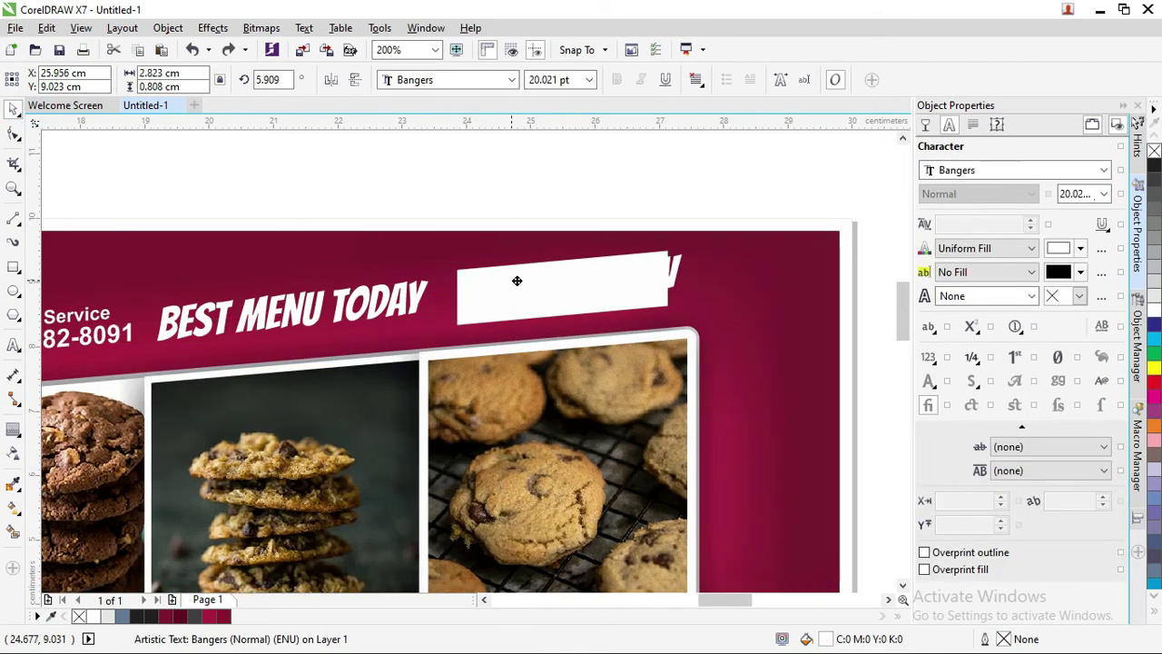
{"action": "left_click_drag", "start_coordinate": [676, 250], "coordinate": [669, 264]}
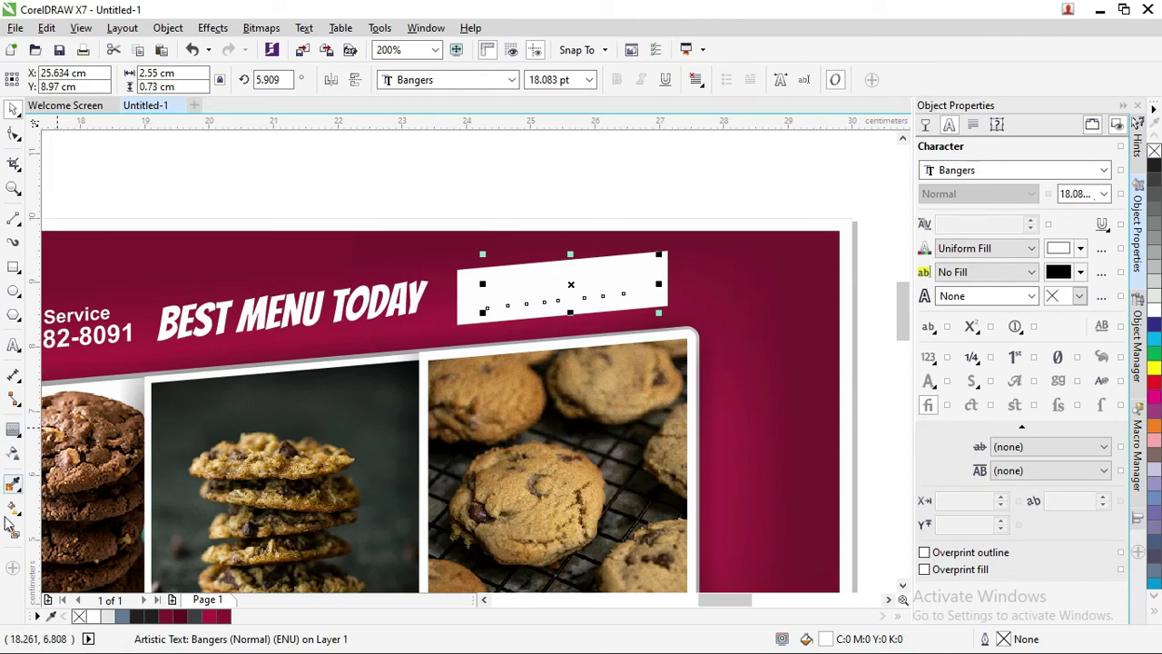
{"action": "left_click", "coordinate": [223, 618]}
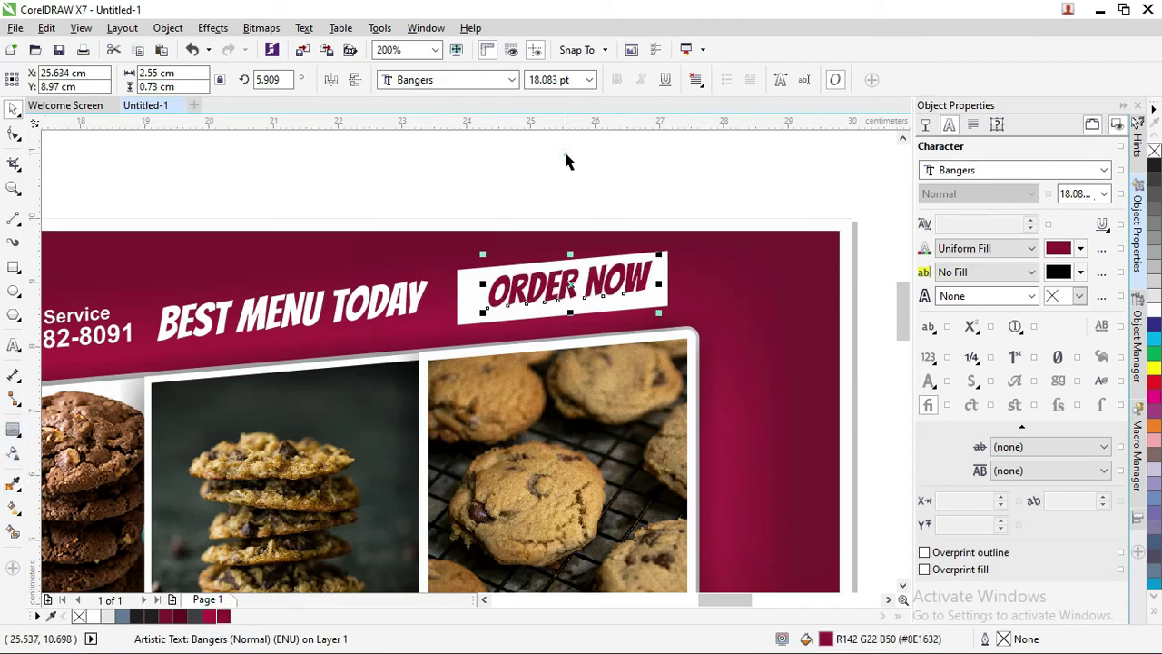
{"action": "scroll", "coordinate": [566, 162], "scroll_direction": "down", "scroll_amount": 4}
- Place a copy of the Lorem ipsum description just below the first photo of the slanted strip
{"action": "left_click", "coordinate": [269, 356]}
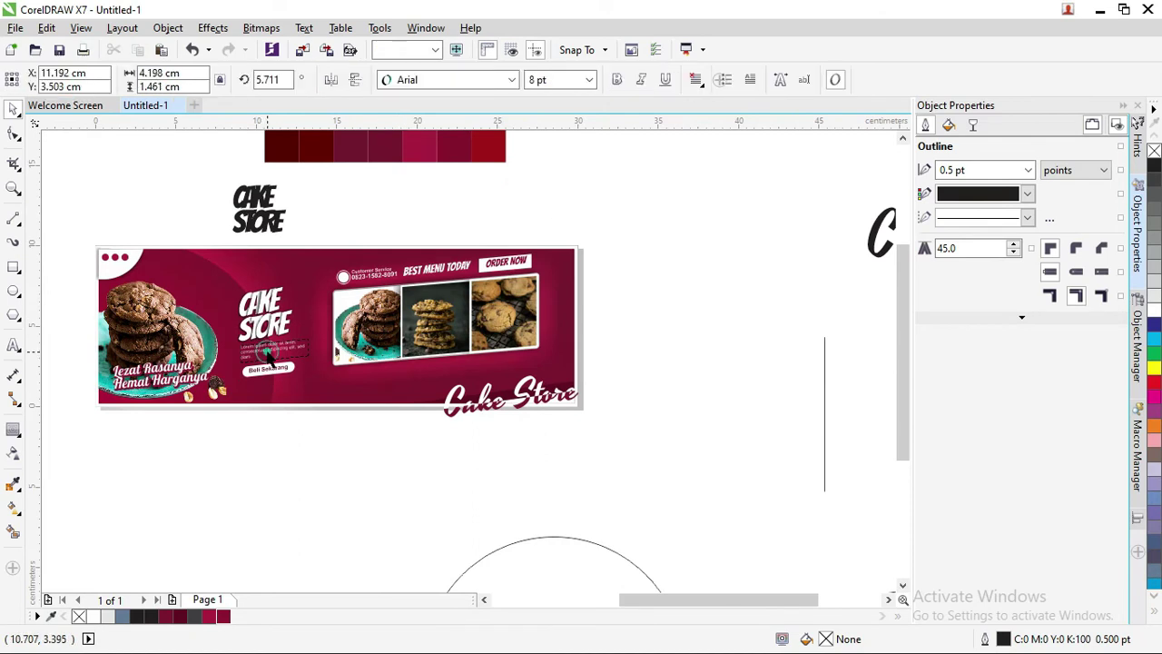
{"action": "scroll", "coordinate": [269, 356], "scroll_direction": "up", "scroll_amount": 2}
{"action": "left_click_drag", "start_coordinate": [269, 350], "coordinate": [478, 383]}
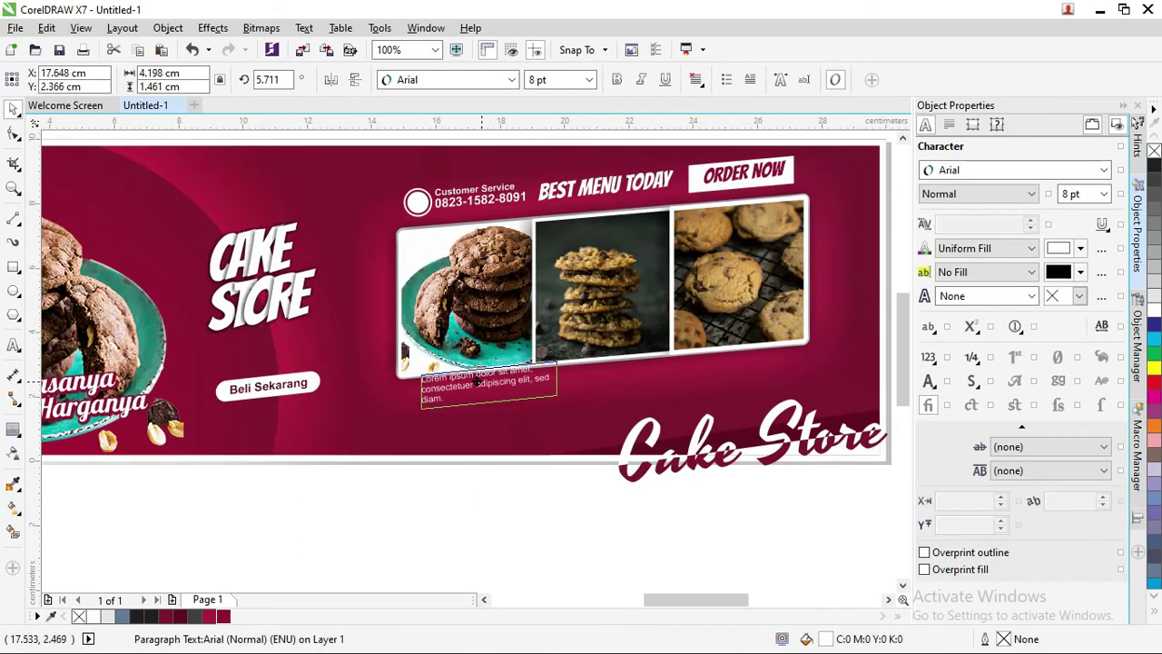
{"action": "scroll", "coordinate": [479, 383], "scroll_direction": "up", "scroll_amount": 2}
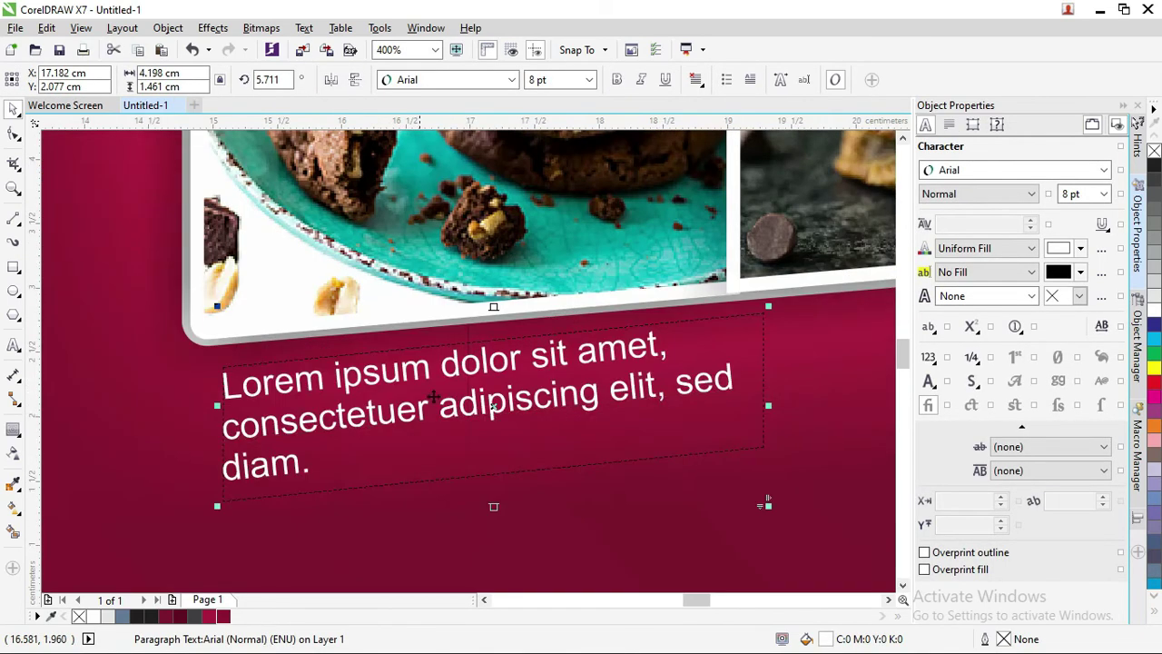
- Format the description below the first strip photo as centred, bold text at 7 pt
{"action": "left_click", "coordinate": [696, 80]}
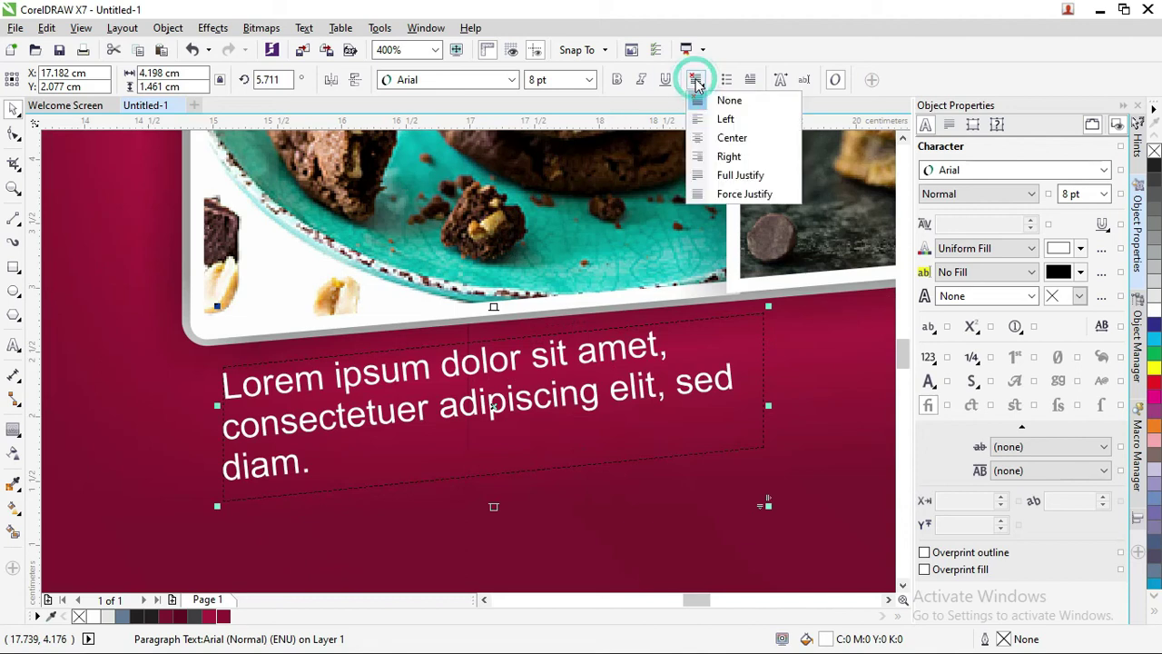
{"action": "left_click", "coordinate": [726, 137]}
{"action": "left_click", "coordinate": [617, 80]}
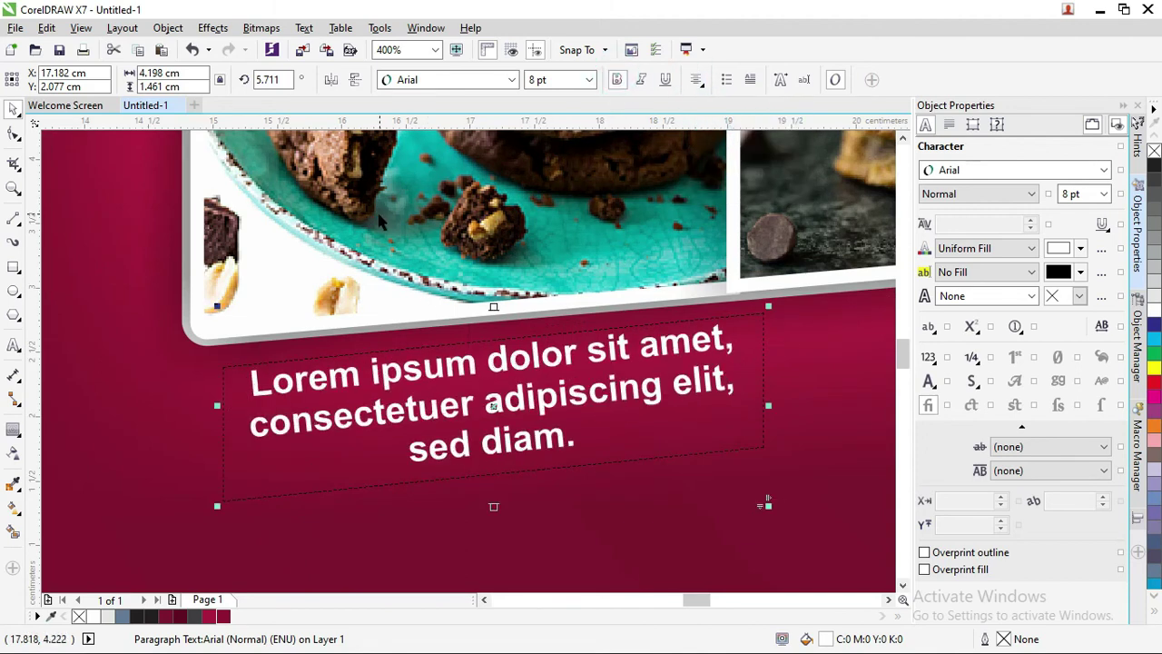
{"action": "scroll", "coordinate": [390, 243], "scroll_direction": "down", "scroll_amount": 2}
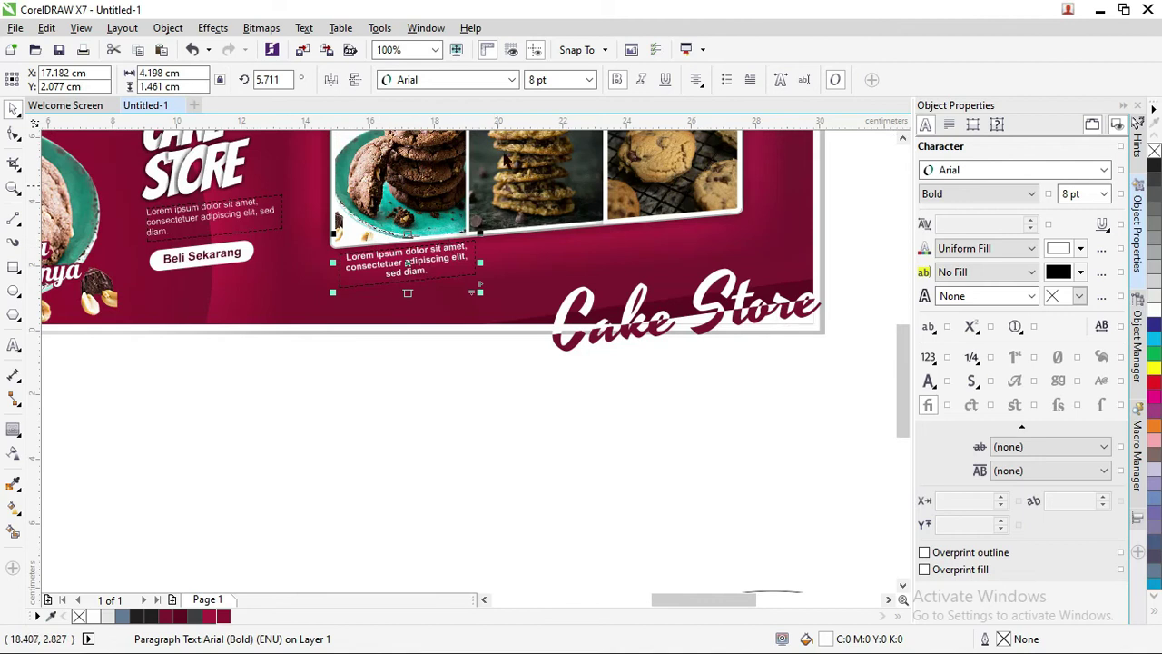
{"action": "left_click", "coordinate": [590, 80]}
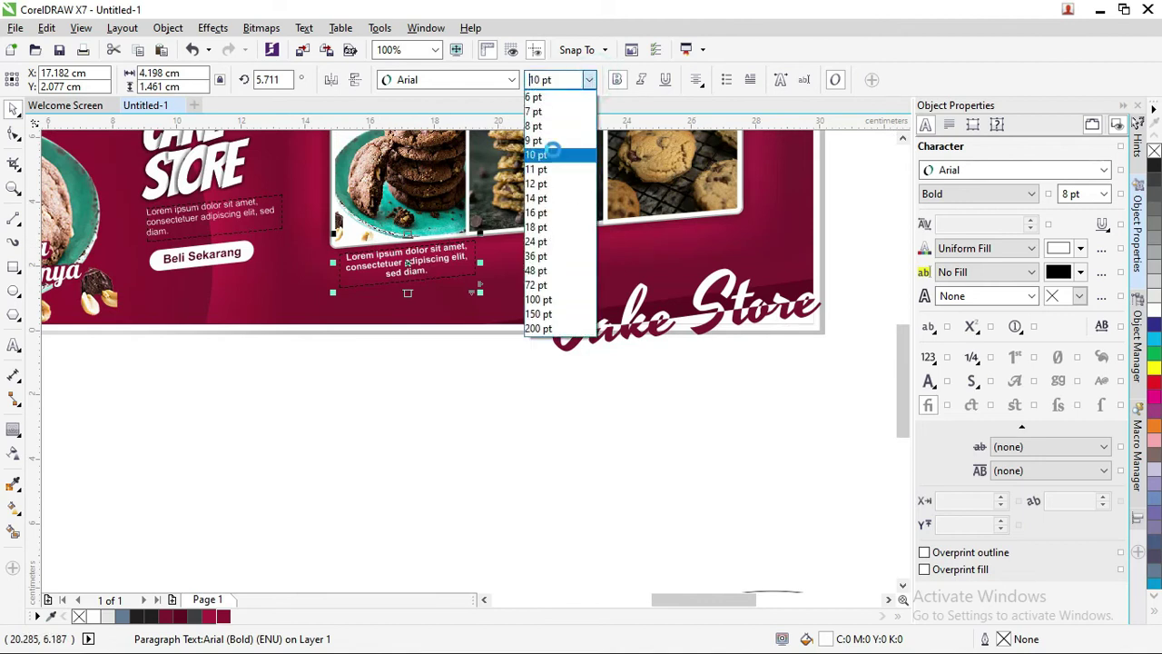
{"action": "left_click", "coordinate": [555, 113]}
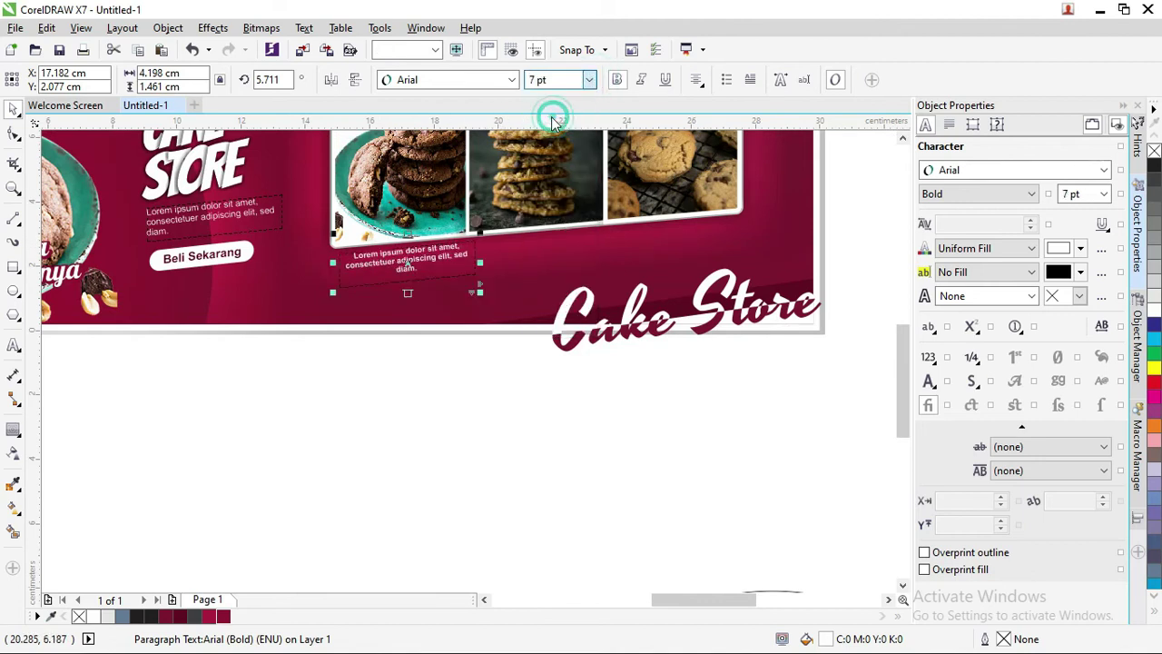
{"action": "left_click", "coordinate": [468, 361]}
- Move the description up close to the first photo's lower edge and place copies of it below the second and third photos
{"action": "left_click", "coordinate": [445, 257]}
{"action": "scroll", "coordinate": [444, 257], "scroll_direction": "up", "scroll_amount": 1}
{"action": "left_click_drag", "start_coordinate": [403, 262], "coordinate": [663, 243]}
{"action": "scroll", "coordinate": [434, 242], "scroll_direction": "down", "scroll_amount": 1}
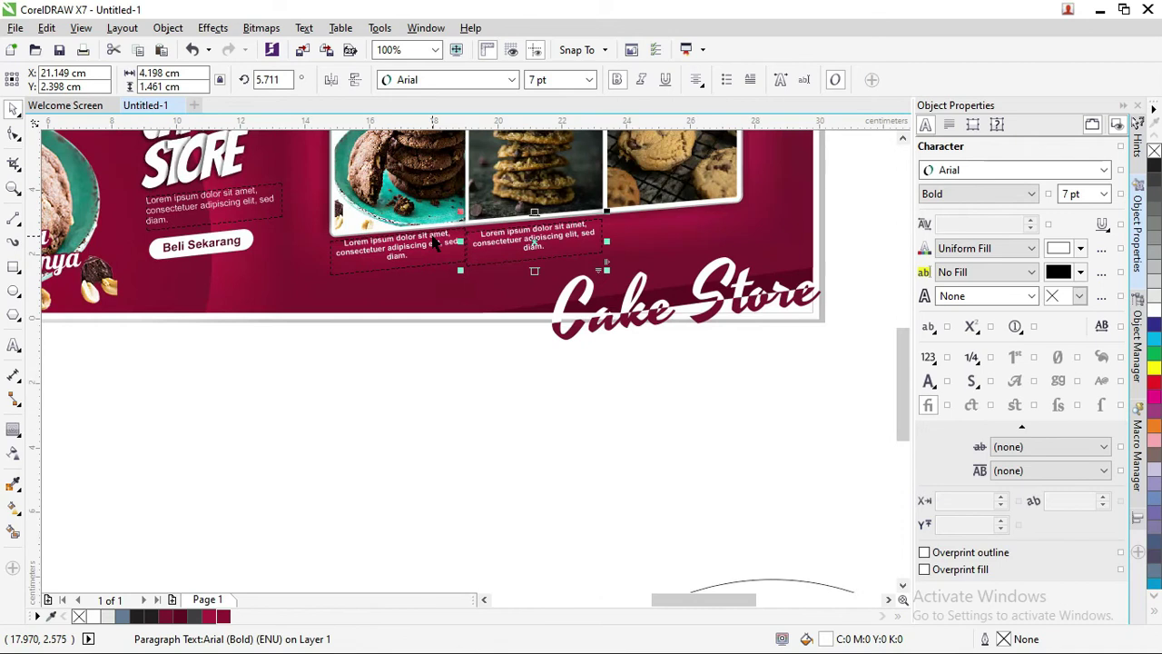
{"action": "key", "text": "ctrl+r"}
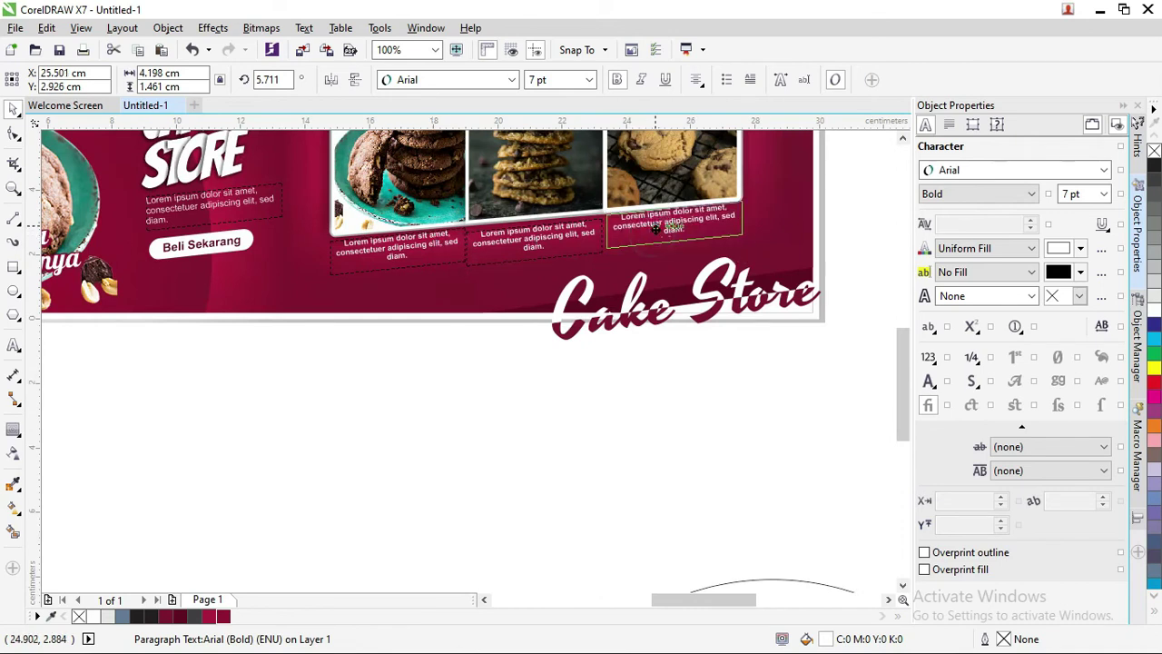
{"action": "left_click", "coordinate": [615, 380]}
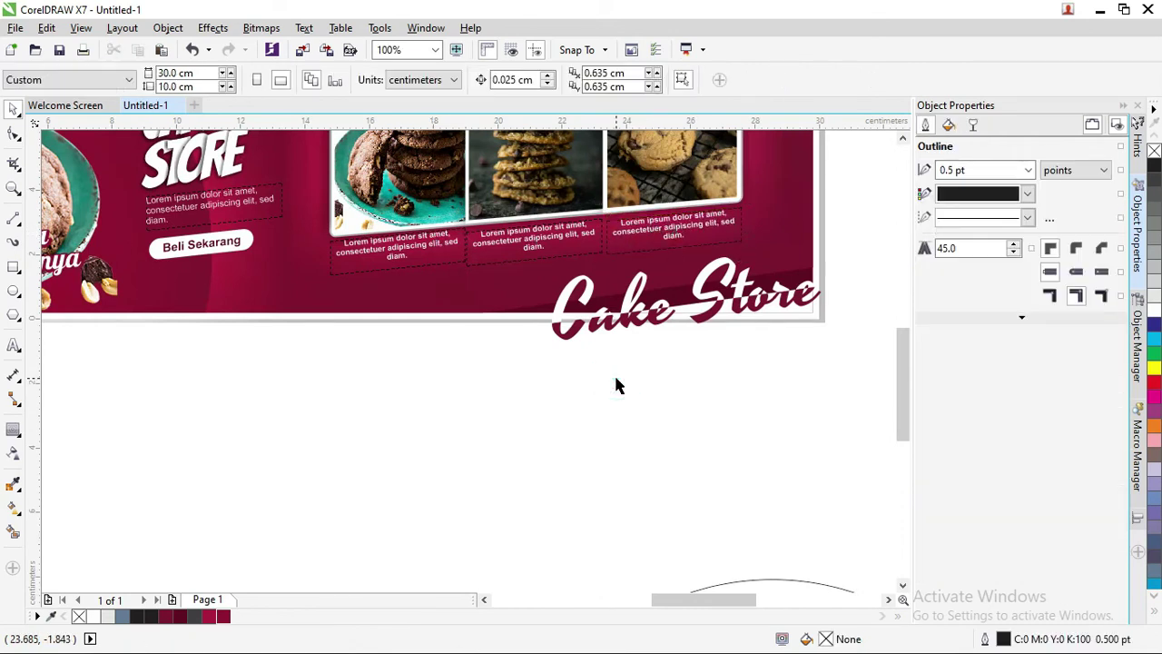
- Place a copy of the contact ring icon over the first photo's lower-left corner, enlarged to about 1.65 cm, and ungroup it
{"action": "key", "text": "F10"}
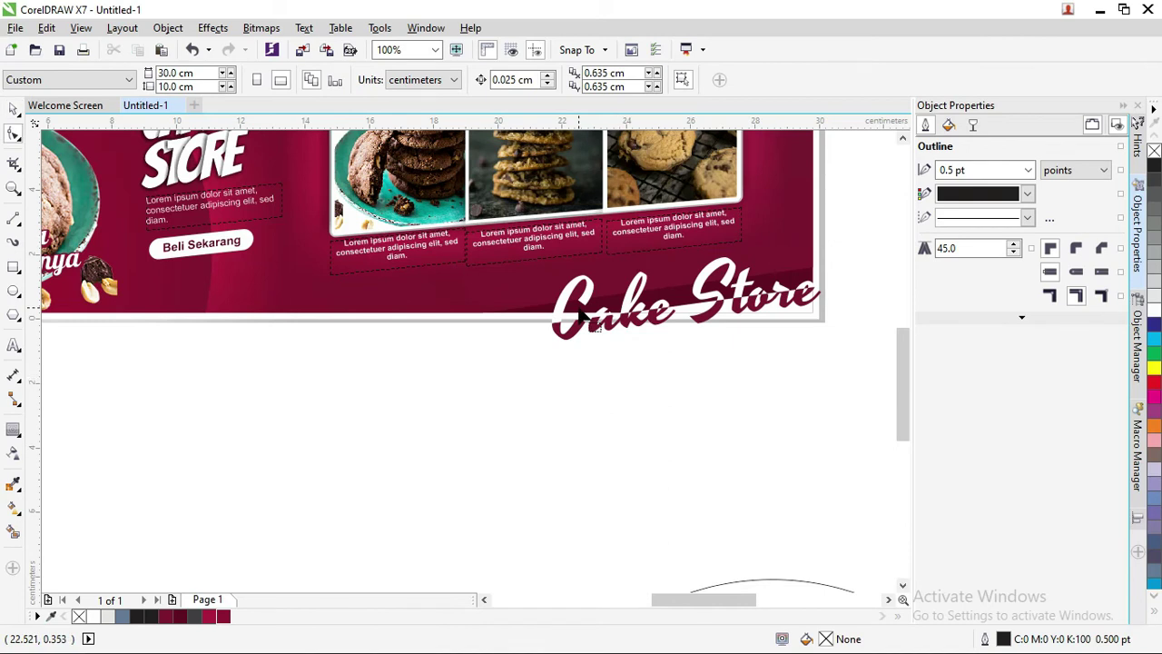
{"action": "left_click_drag", "start_coordinate": [900, 349], "coordinate": [898, 306]}
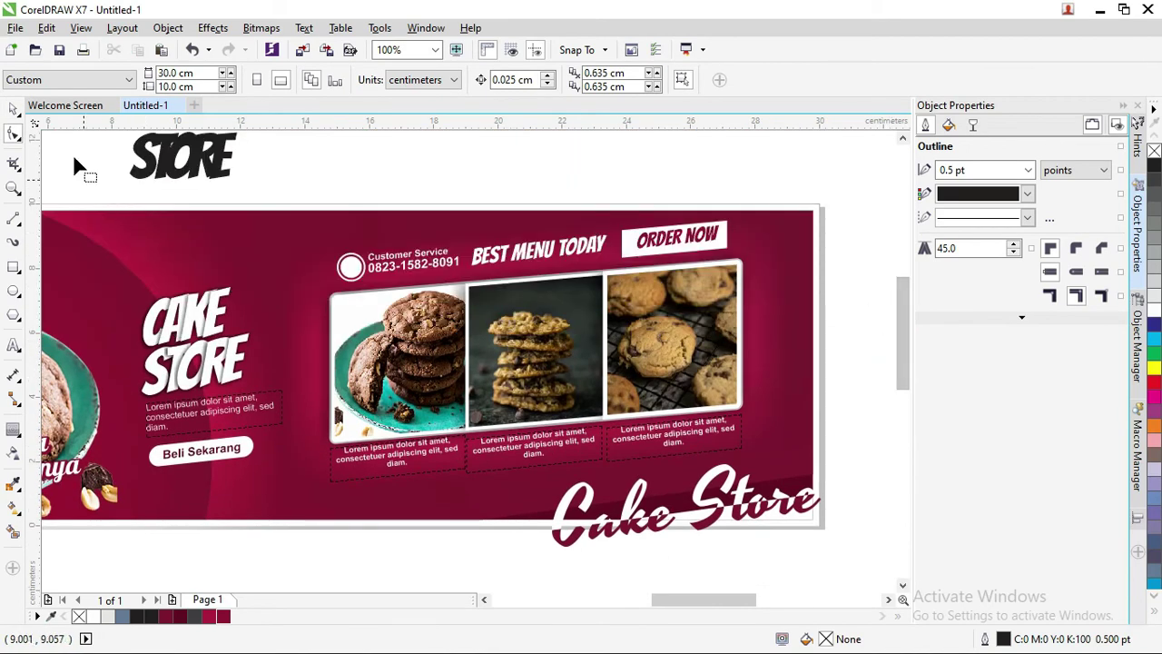
{"action": "scroll", "coordinate": [207, 363], "scroll_direction": "up", "scroll_amount": 1}
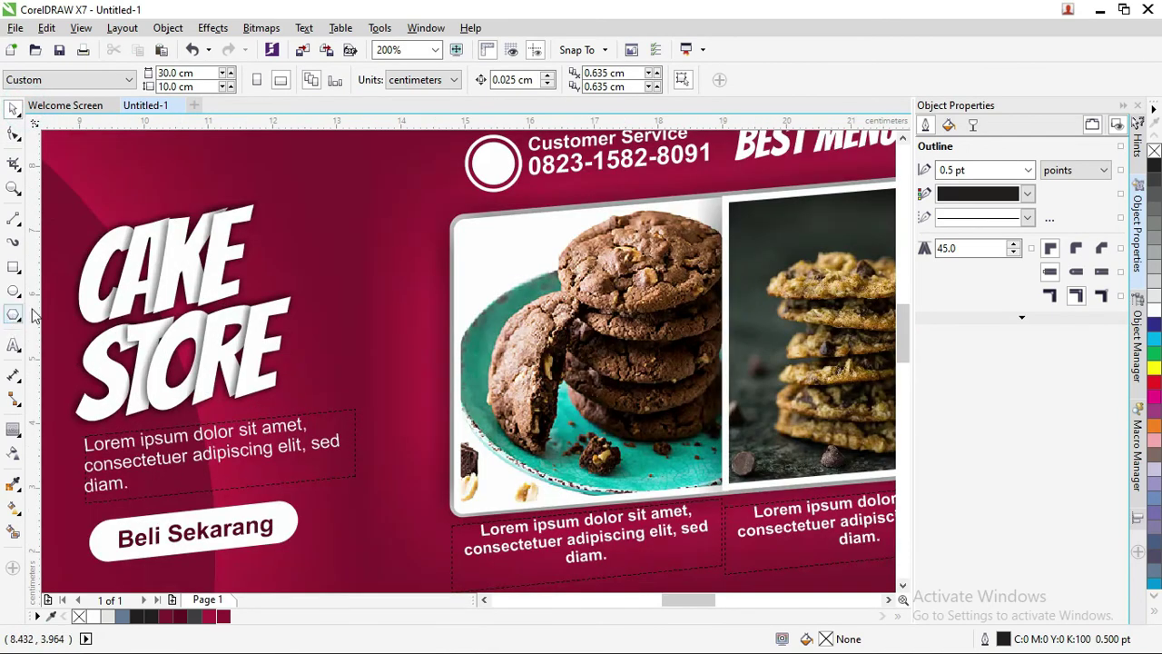
{"action": "left_click_drag", "start_coordinate": [493, 160], "coordinate": [511, 456]}
{"action": "right_click", "coordinate": [511, 456]}
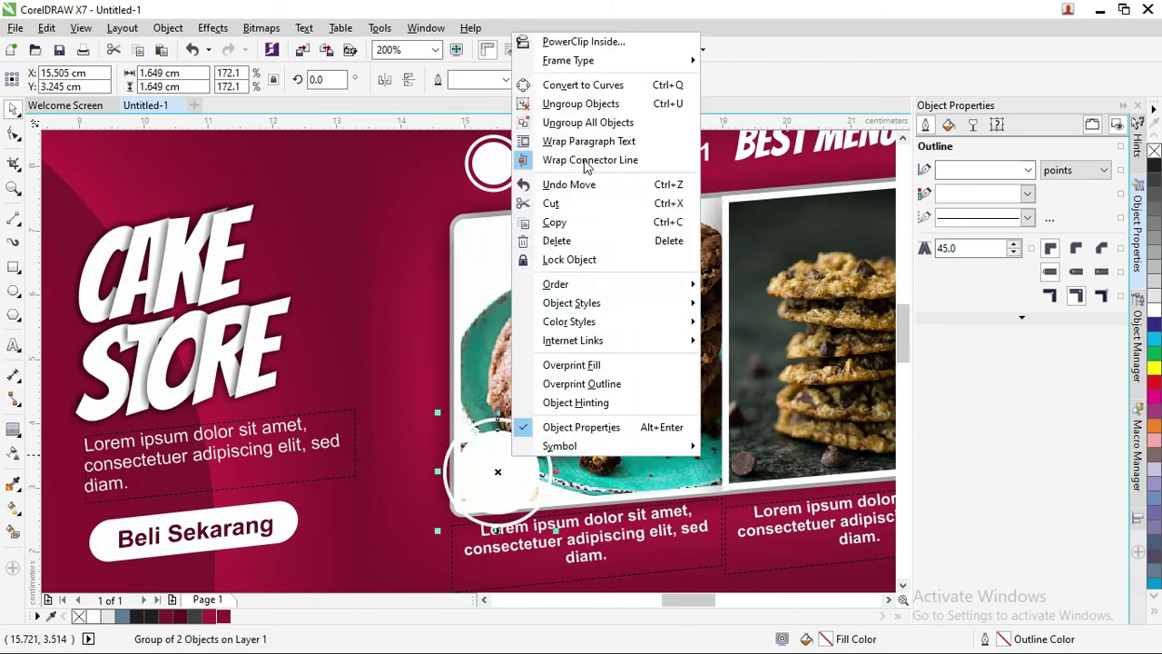
{"action": "left_click", "coordinate": [583, 123]}
- Delete the outer ring of the copied icon, leaving only its inner circle
{"action": "left_click", "coordinate": [574, 312]}
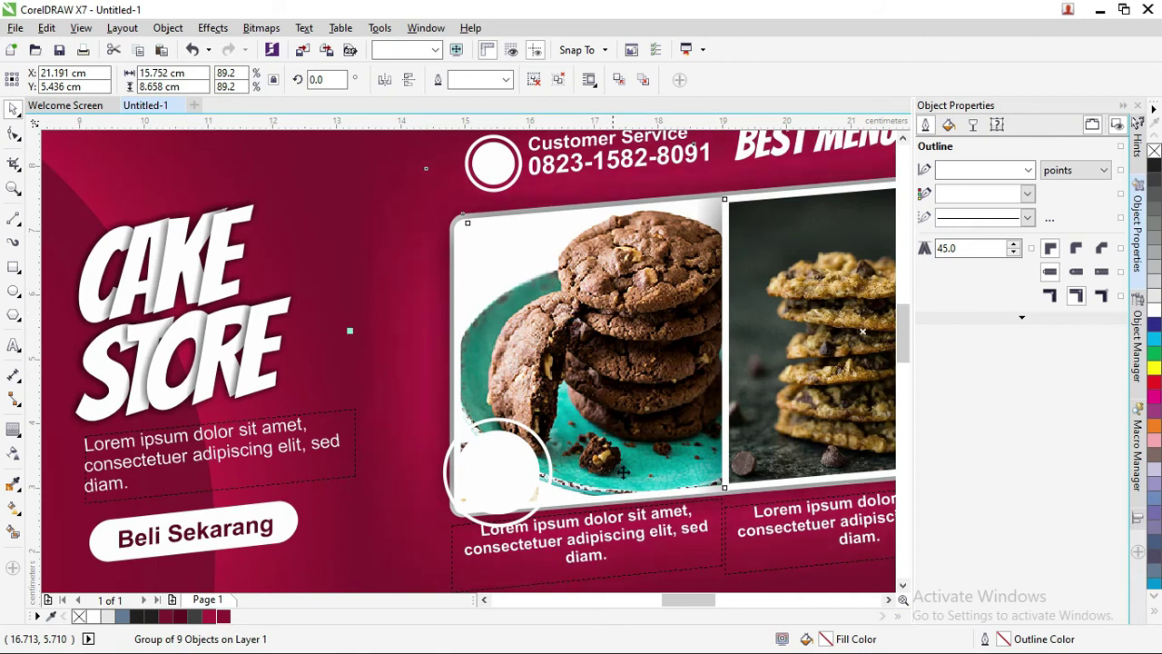
{"action": "scroll", "coordinate": [501, 402], "scroll_direction": "down", "scroll_amount": 2}
{"action": "left_click", "coordinate": [475, 554]}
{"action": "left_click", "coordinate": [510, 441]}
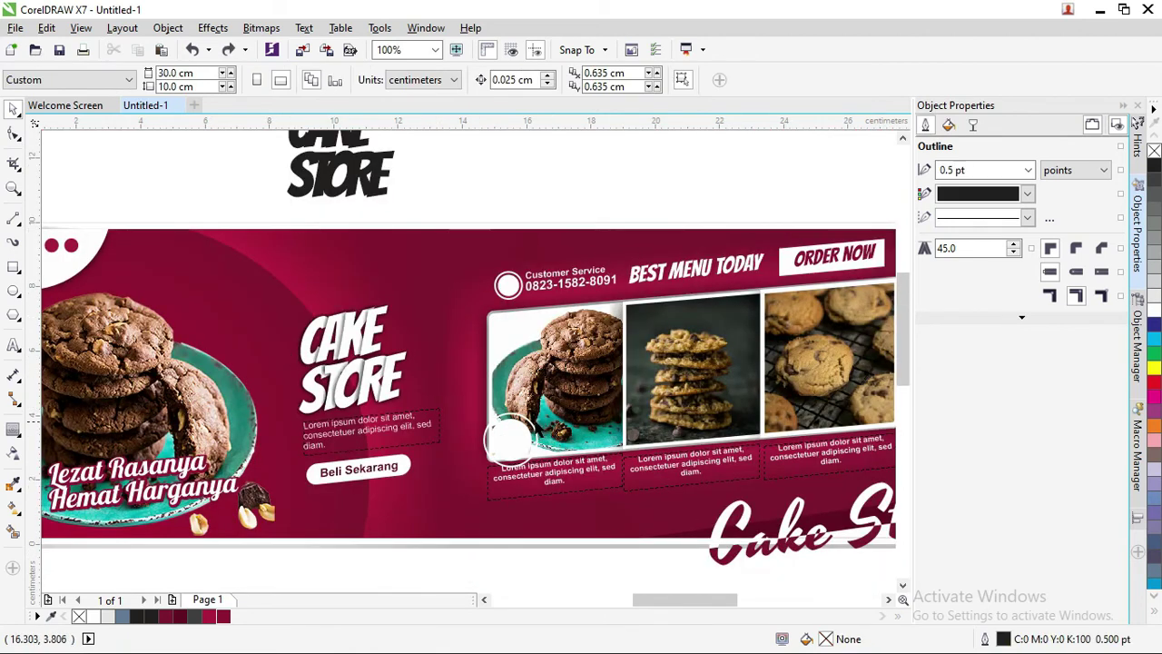
{"action": "left_click", "coordinate": [510, 440]}
{"action": "left_click", "coordinate": [510, 440], "text": "ctrl"}
{"action": "scroll", "coordinate": [526, 427], "scroll_direction": "up", "scroll_amount": 2}
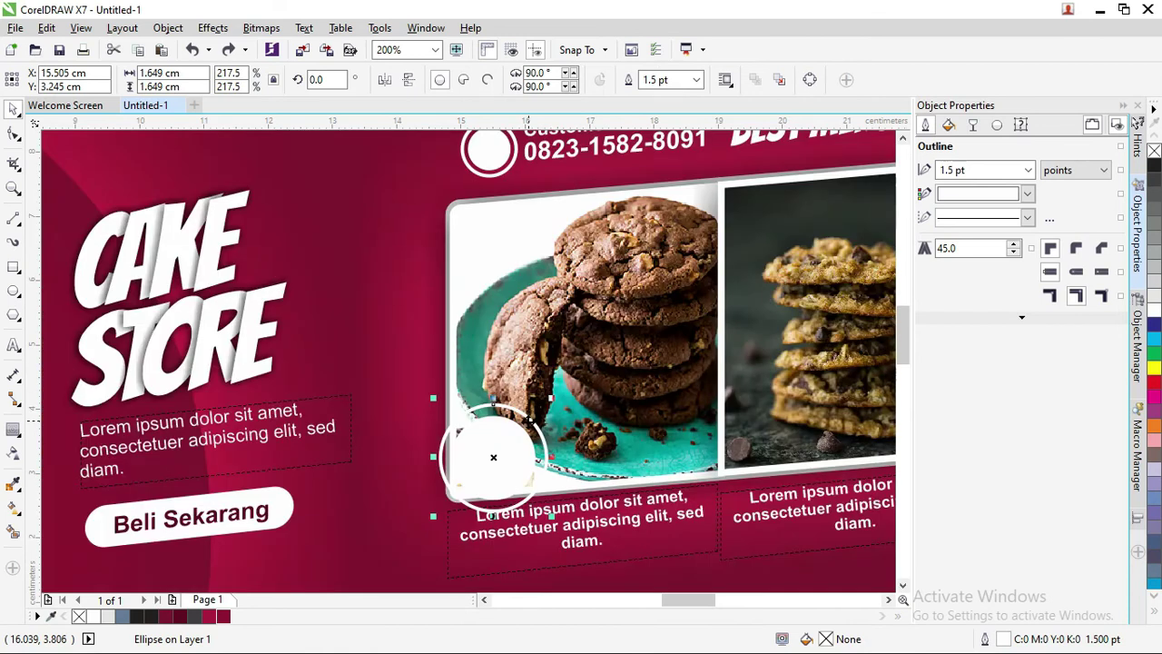
{"action": "key", "text": "Escape"}
- Move the remaining circle slightly up and right over the first photo and fill it dark red (#8E1632)
{"action": "left_click_drag", "start_coordinate": [474, 469], "coordinate": [510, 425]}
{"action": "key", "text": "F10"}
{"action": "left_click", "coordinate": [14, 108]}
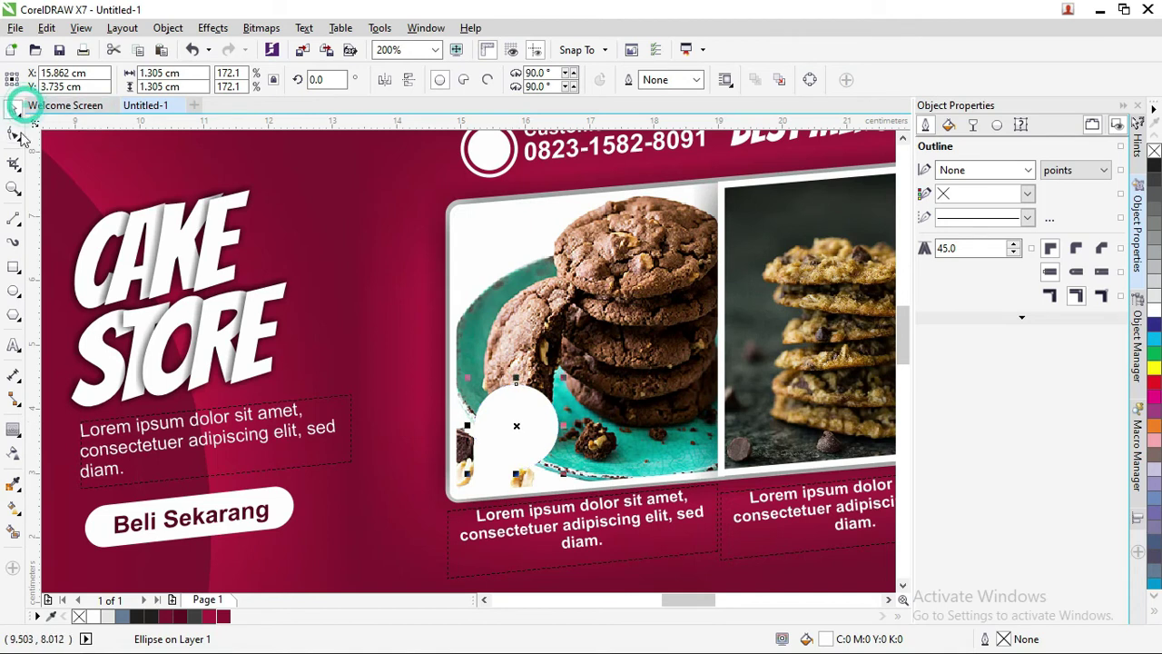
{"action": "left_click", "coordinate": [218, 618]}
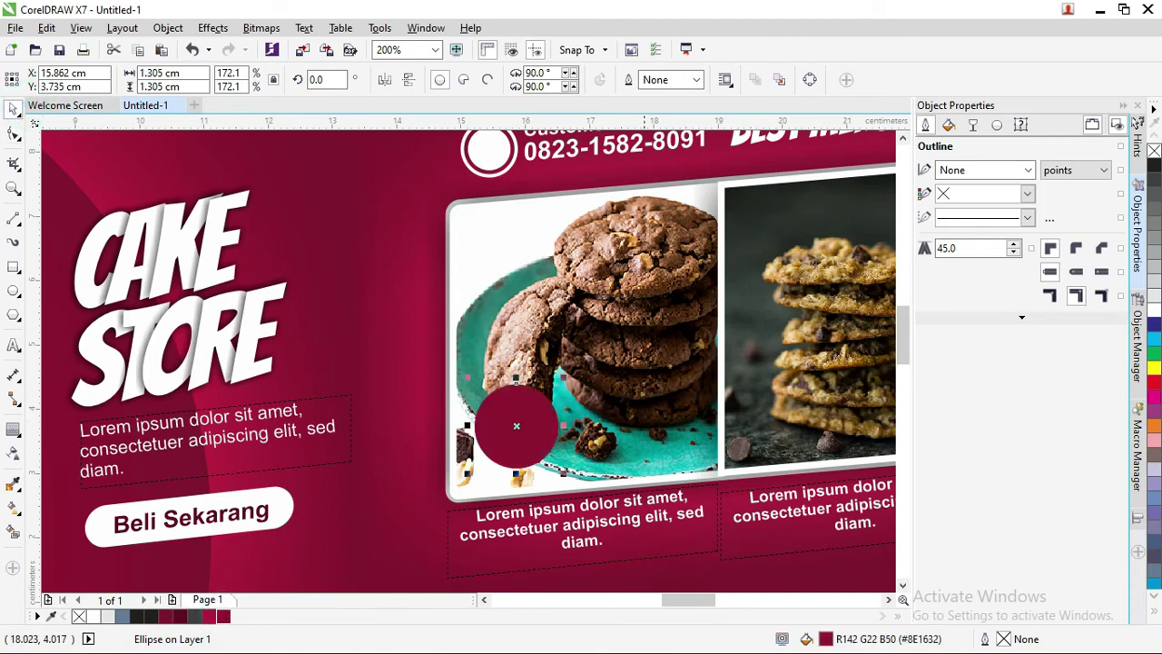
- Duplicate the dark red circle, shrink the copy to about 0.5 cm at its upper-right edge and fill it white
{"action": "left_click_drag", "start_coordinate": [530, 418], "coordinate": [579, 370]}
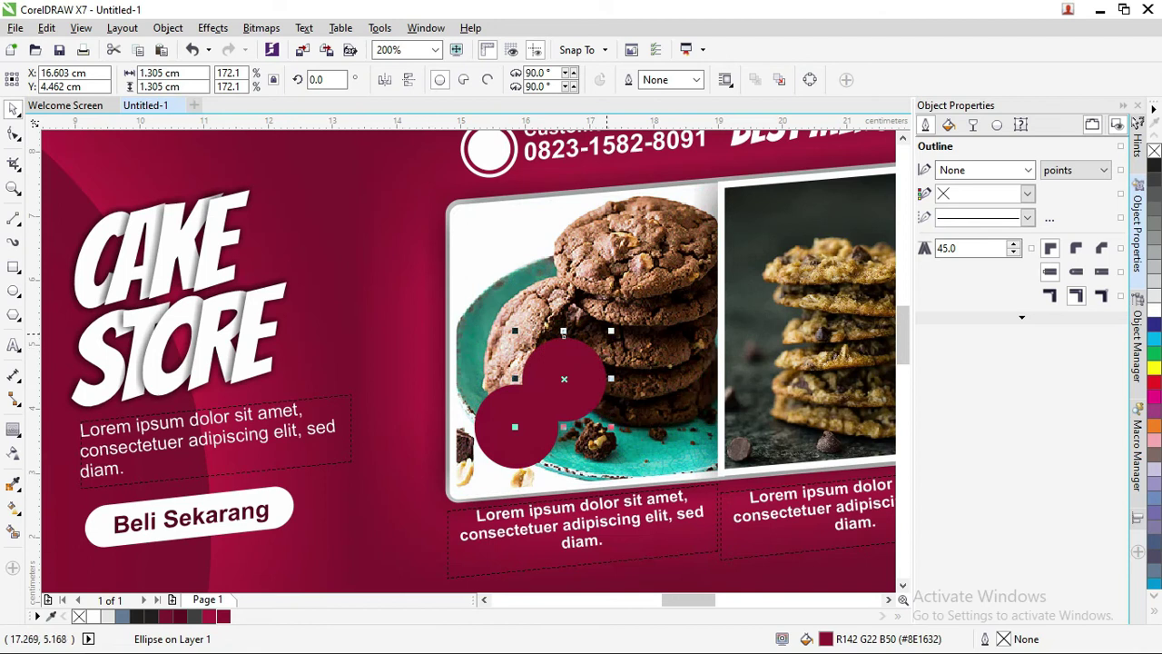
{"action": "left_click_drag", "start_coordinate": [609, 331], "coordinate": [543, 395]}
{"action": "left_click", "coordinate": [106, 618]}
{"action": "left_click", "coordinate": [85, 616]}
{"action": "left_click", "coordinate": [93, 617]}
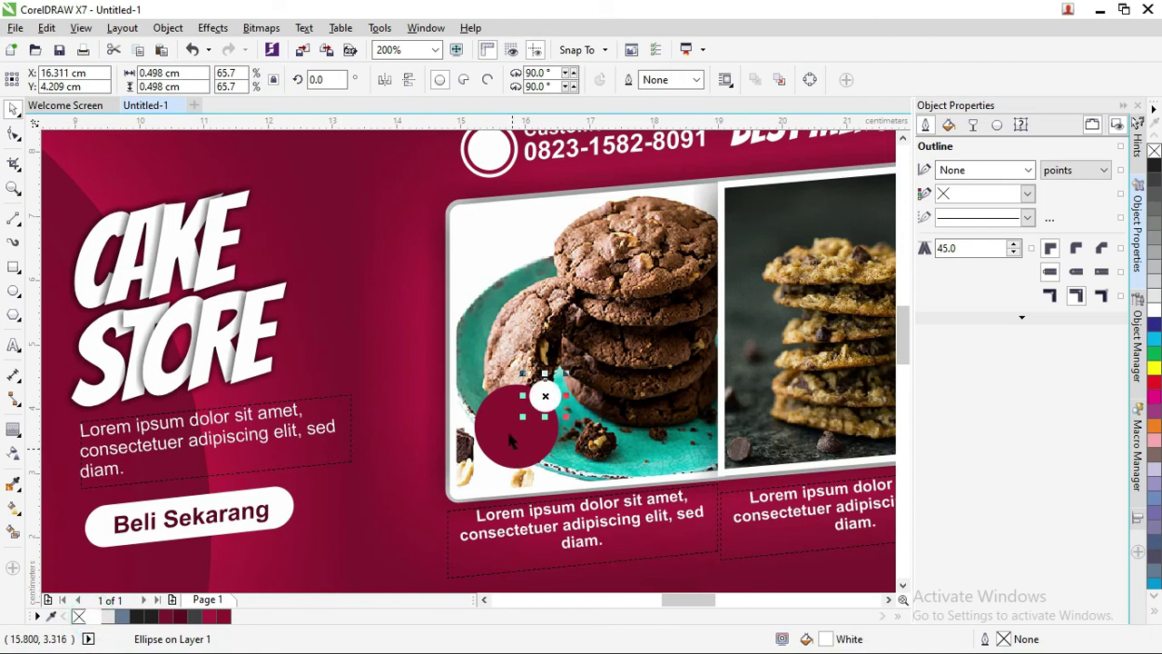
- Add the artistic text 8 over the dark red circle
{"action": "left_click", "coordinate": [507, 427]}
{"action": "scroll", "coordinate": [517, 400], "scroll_direction": "up", "scroll_amount": 2}
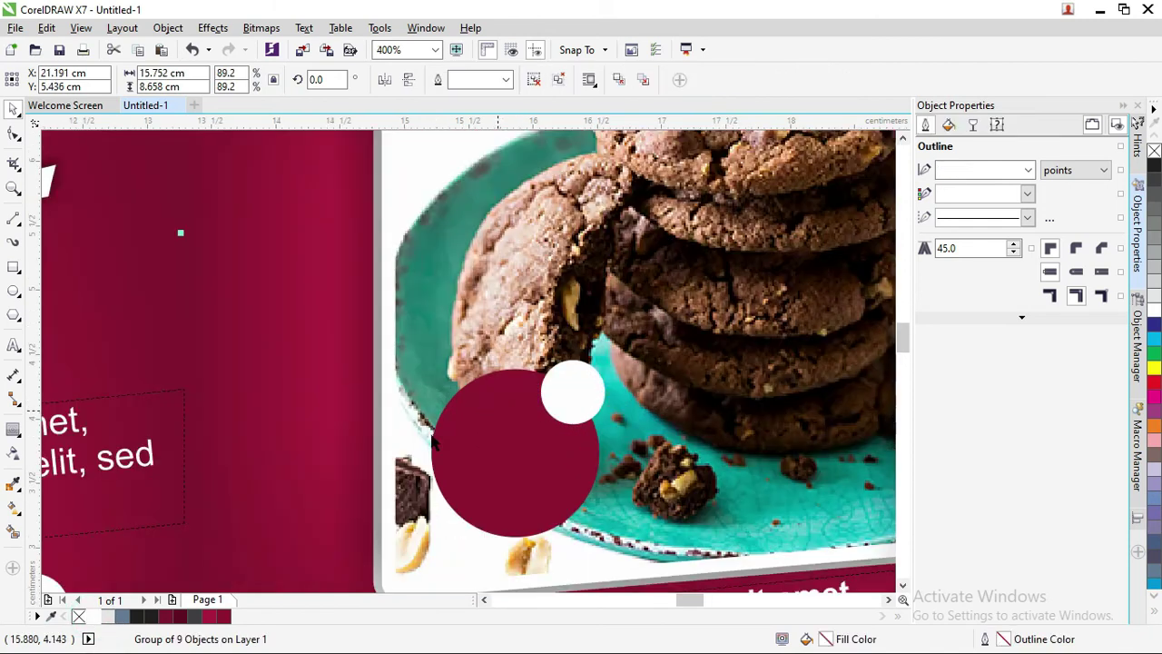
{"action": "left_click", "coordinate": [13, 346]}
{"action": "left_click", "coordinate": [480, 466]}
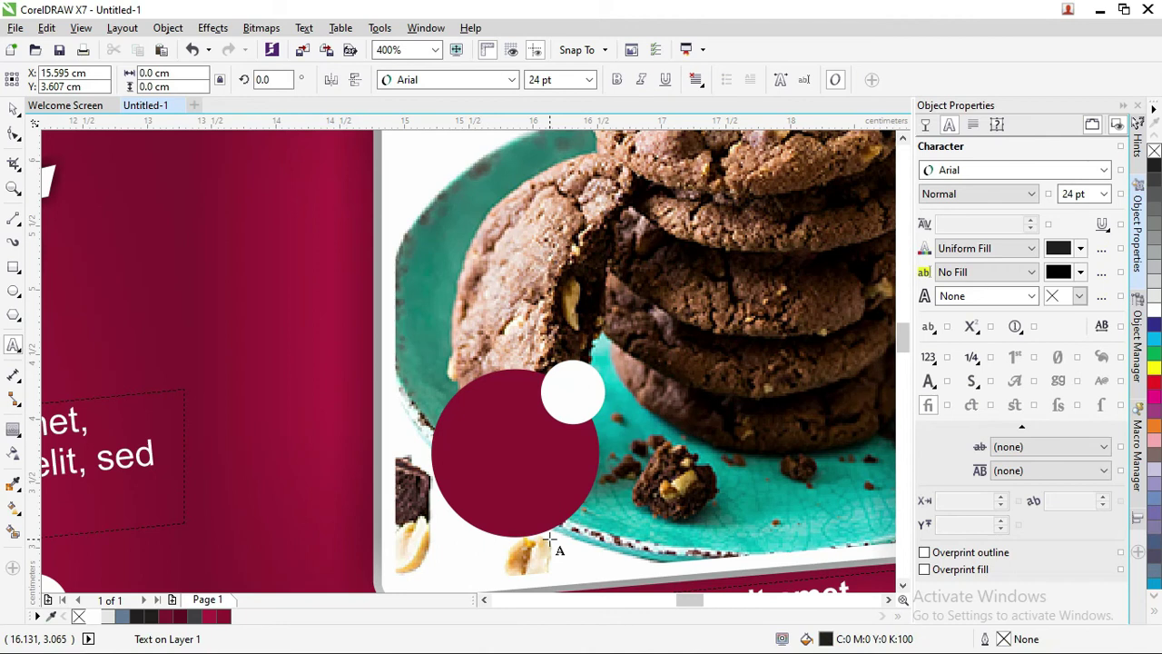
{"action": "type", "text": "8"}
- Set the font of the 8 to Oswald in the Normal style
{"action": "key", "text": "ctrl+a"}
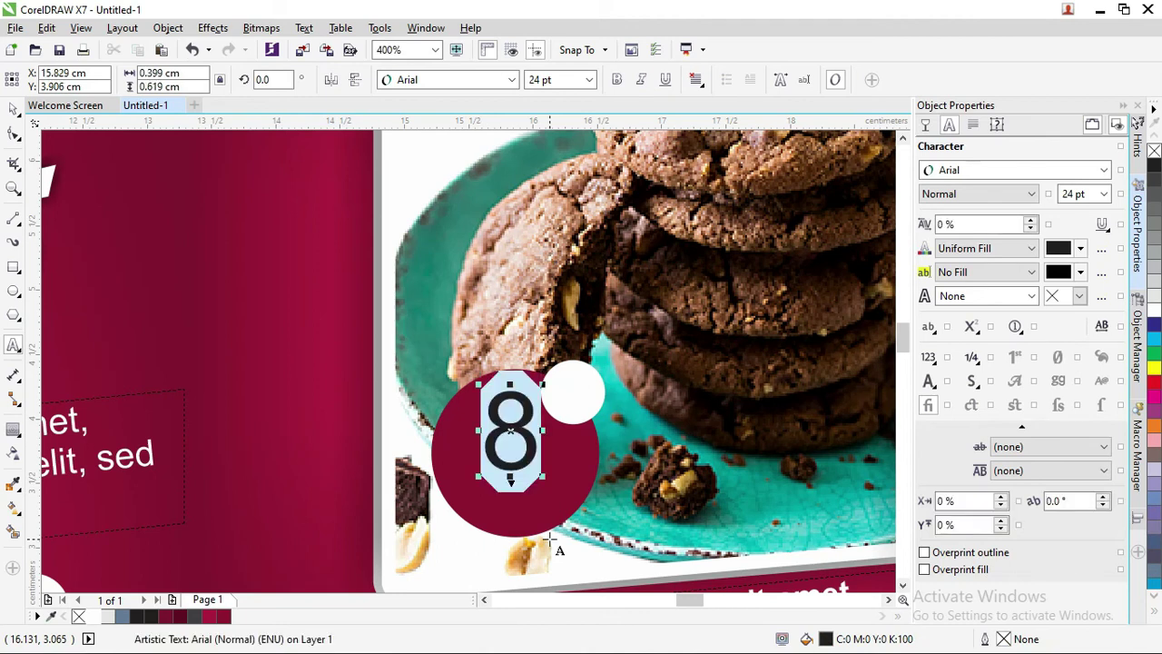
{"action": "left_click", "coordinate": [429, 86]}
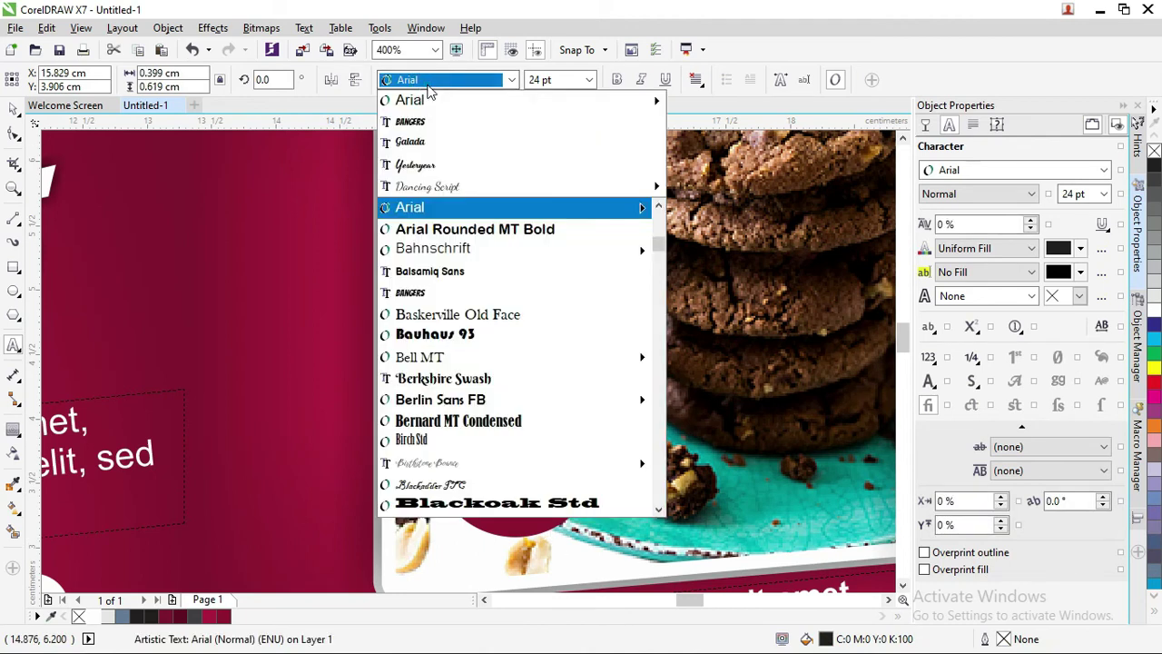
{"action": "type", "text": "os"}
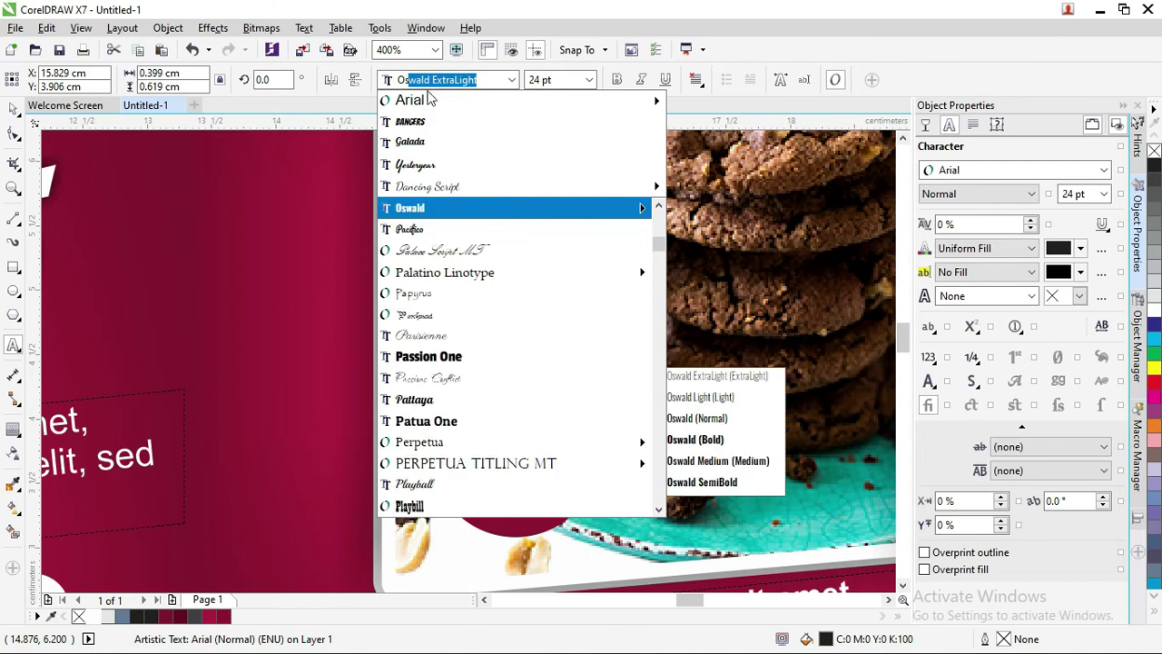
{"action": "key", "text": "Return"}
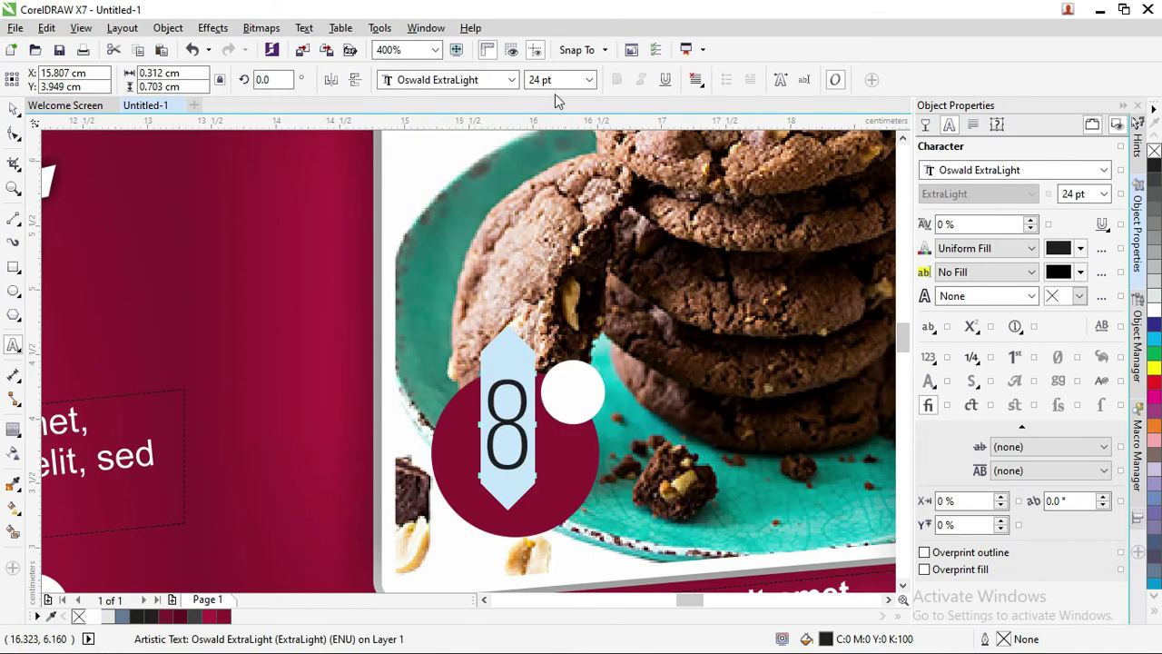
{"action": "left_click", "coordinate": [511, 80]}
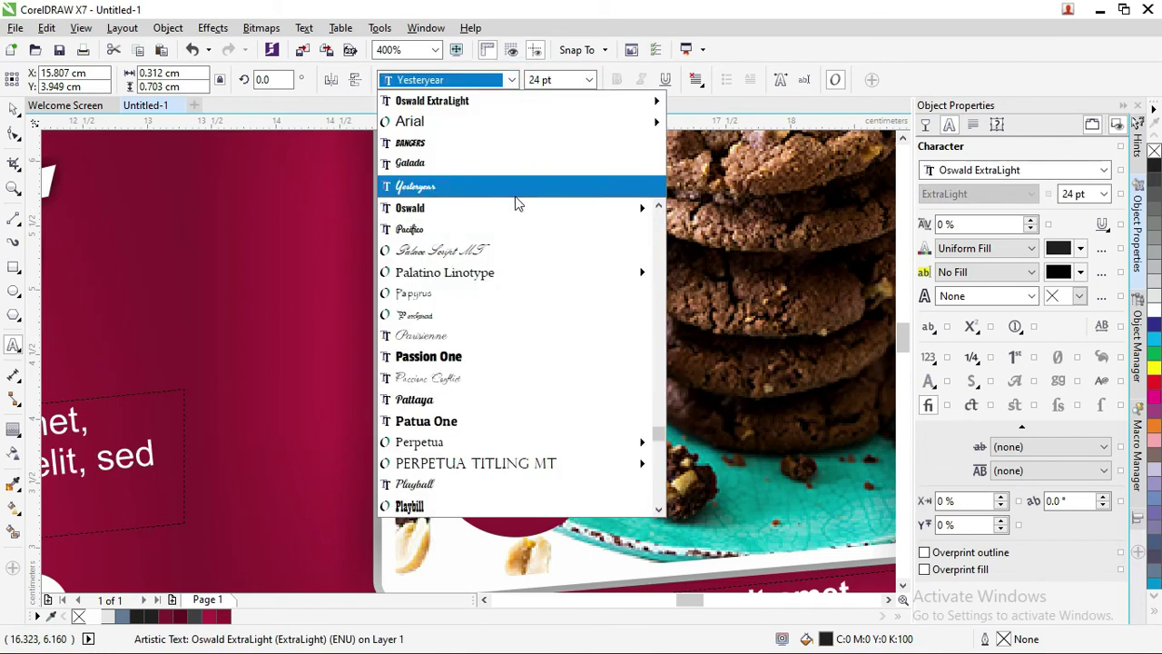
{"action": "mouse_move", "coordinate": [524, 210]}
{"action": "left_click", "coordinate": [695, 247]}
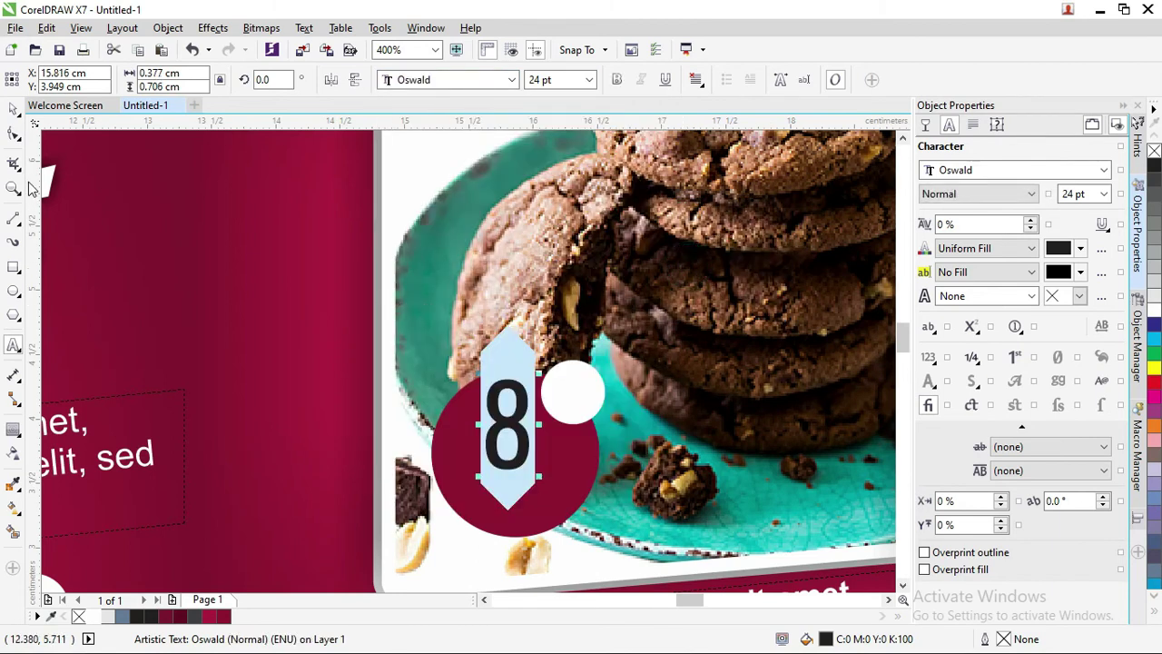
- Centre the 8 in white on the dark red circle and enlarge the small white circle to about 0.63 cm
{"action": "left_click", "coordinate": [14, 108]}
{"action": "left_click_drag", "start_coordinate": [514, 408], "coordinate": [526, 439]}
{"action": "left_click", "coordinate": [1154, 311]}
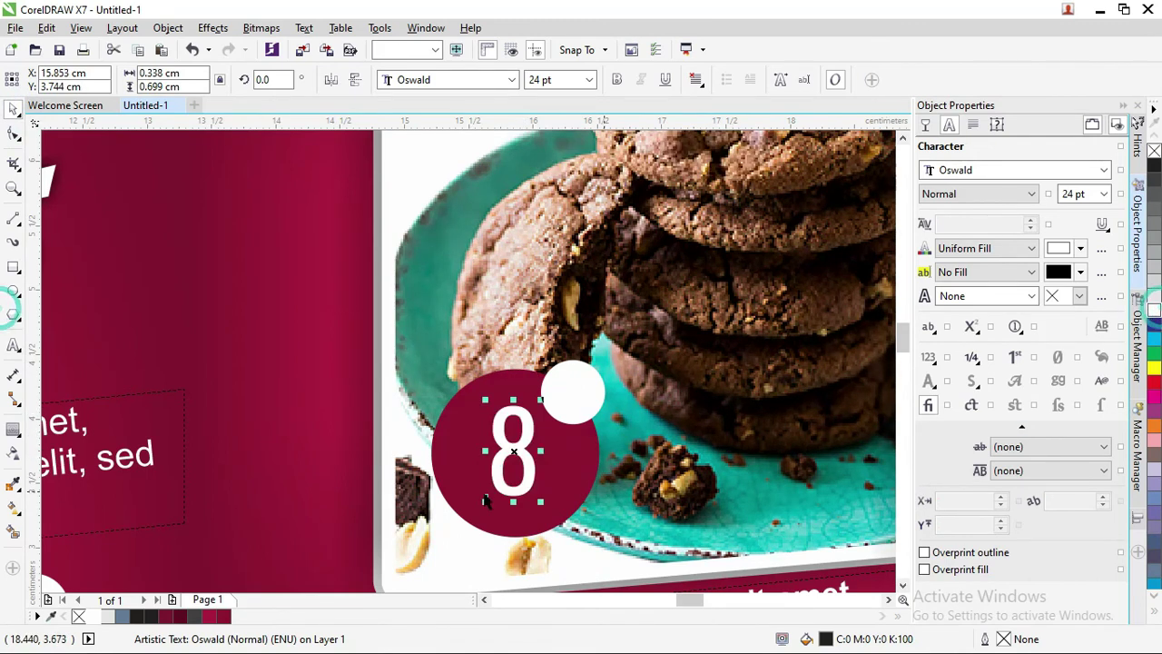
{"action": "left_click", "coordinate": [599, 396]}
{"action": "left_click_drag", "start_coordinate": [614, 430], "coordinate": [630, 446]}
- Duplicate the 8 beside the small white circle, fill the copy dark red (#8E1632) and replace its wording with Off
{"action": "left_click", "coordinate": [515, 445]}
{"action": "left_click_drag", "start_coordinate": [516, 445], "coordinate": [603, 393]}
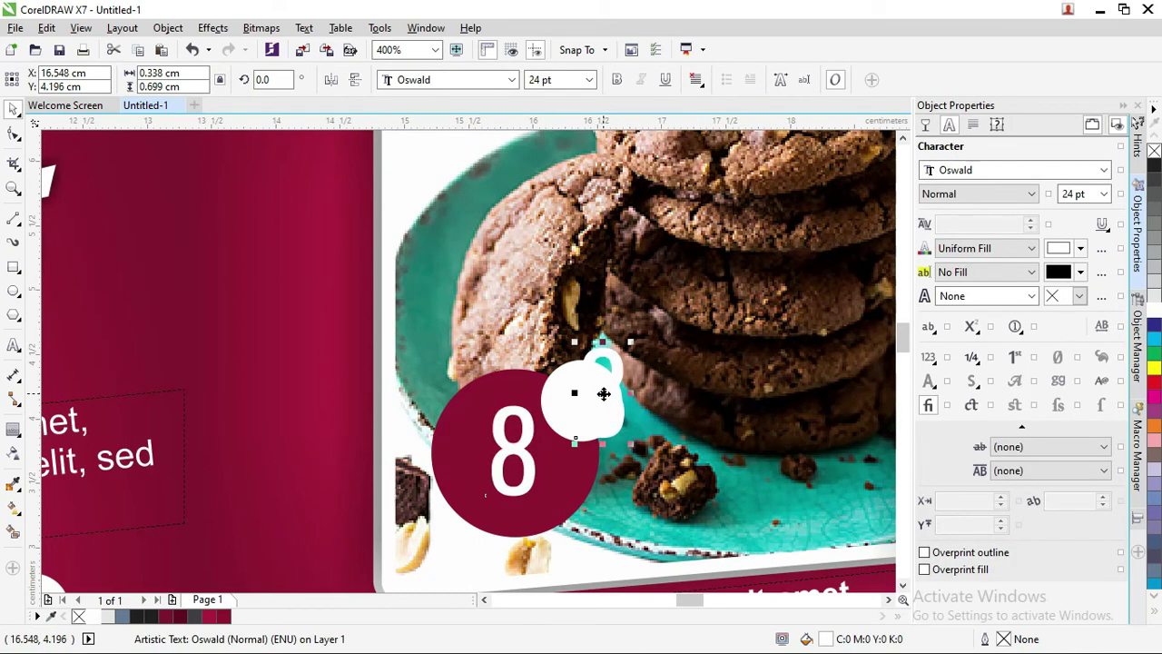
{"action": "left_click", "coordinate": [217, 617]}
{"action": "double_click", "coordinate": [602, 389]}
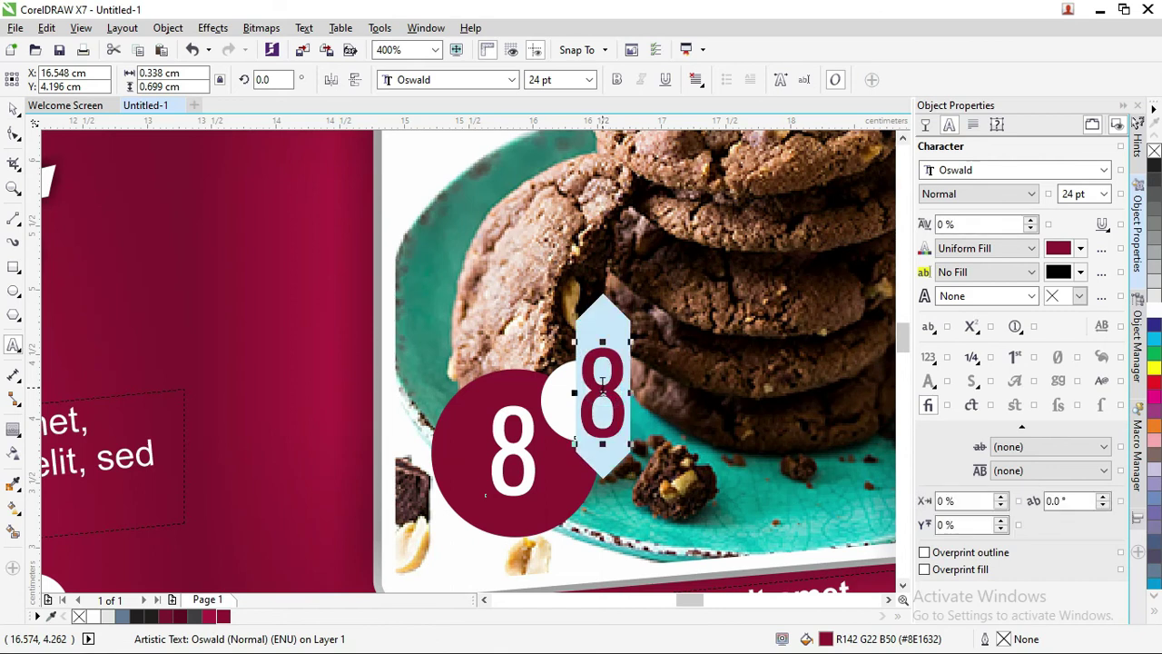
{"action": "type", "text": "off"}
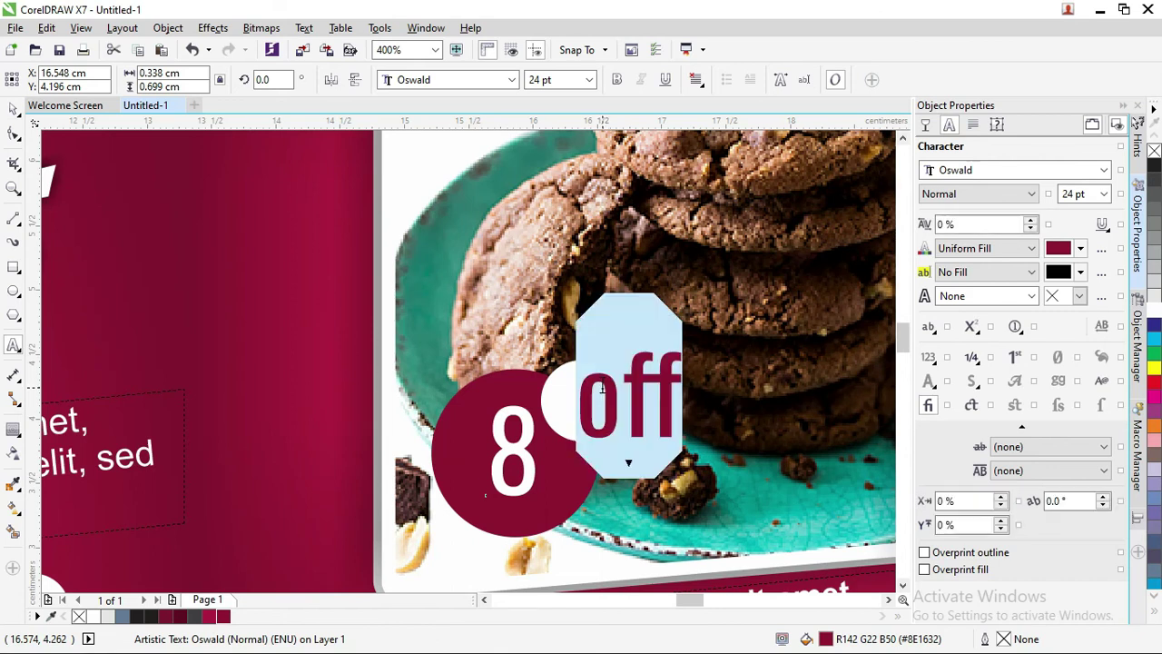
{"action": "left_click_drag", "start_coordinate": [601, 388], "coordinate": [585, 379]}
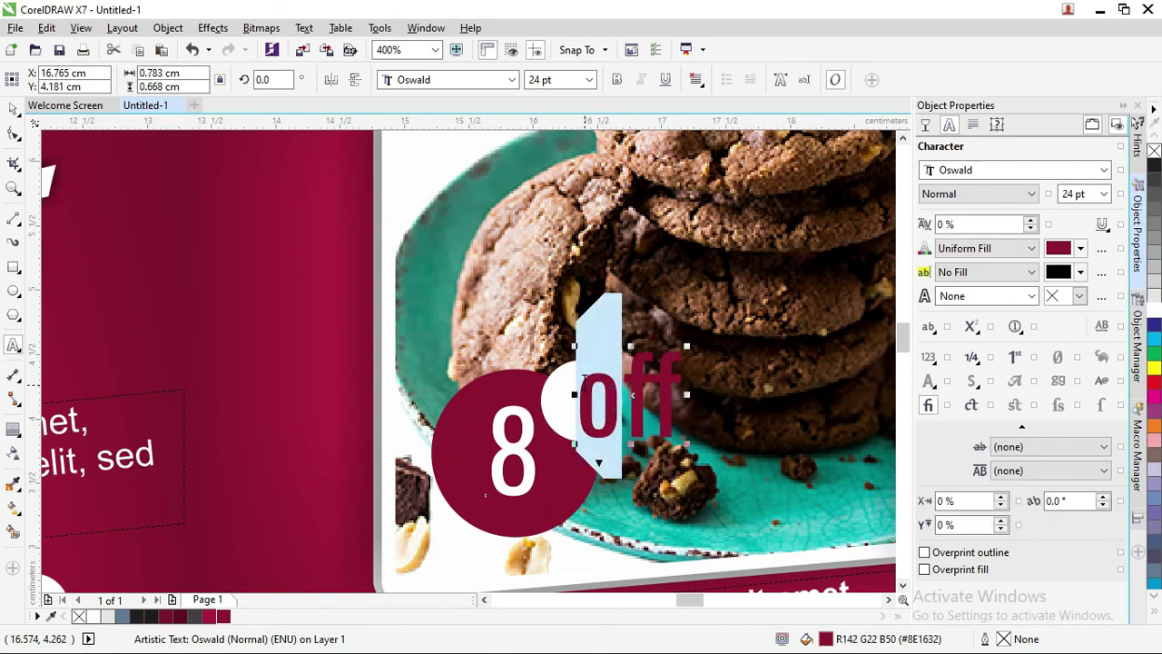
{"action": "type", "text": "0"}
{"action": "left_click", "coordinate": [10, 109]}
- Shrink the Off text to about 8.3 pt and centre it inside the small white circle
{"action": "left_click", "coordinate": [677, 377]}
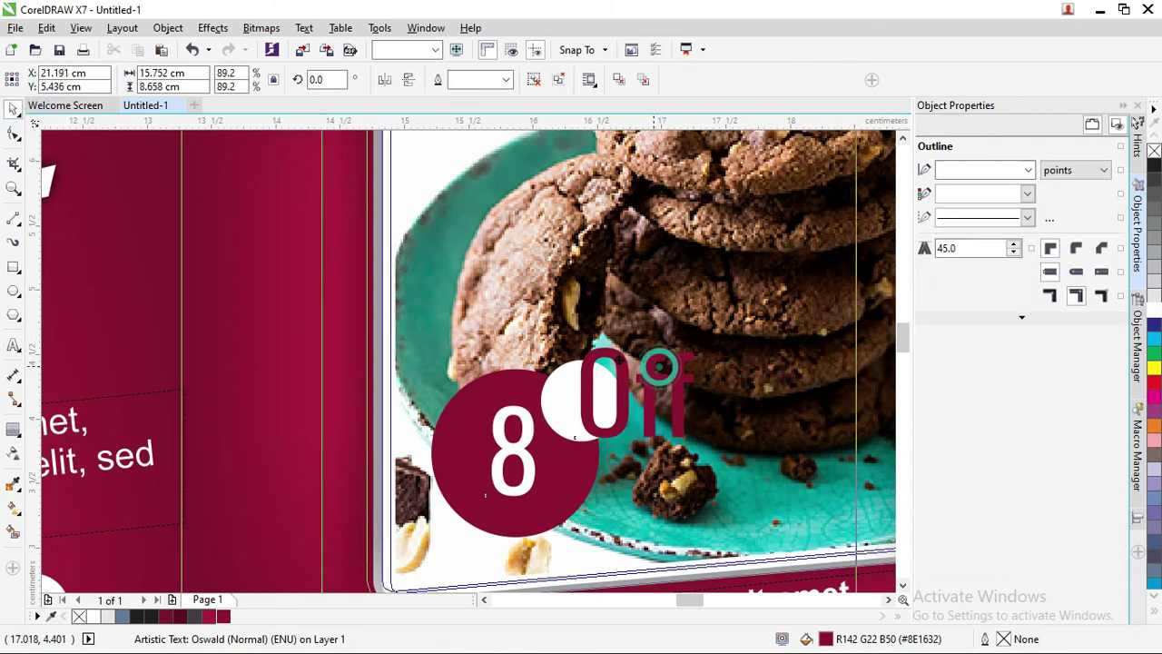
{"action": "left_click", "coordinate": [676, 380], "text": "ctrl"}
{"action": "left_click_drag", "start_coordinate": [701, 343], "coordinate": [577, 403]}
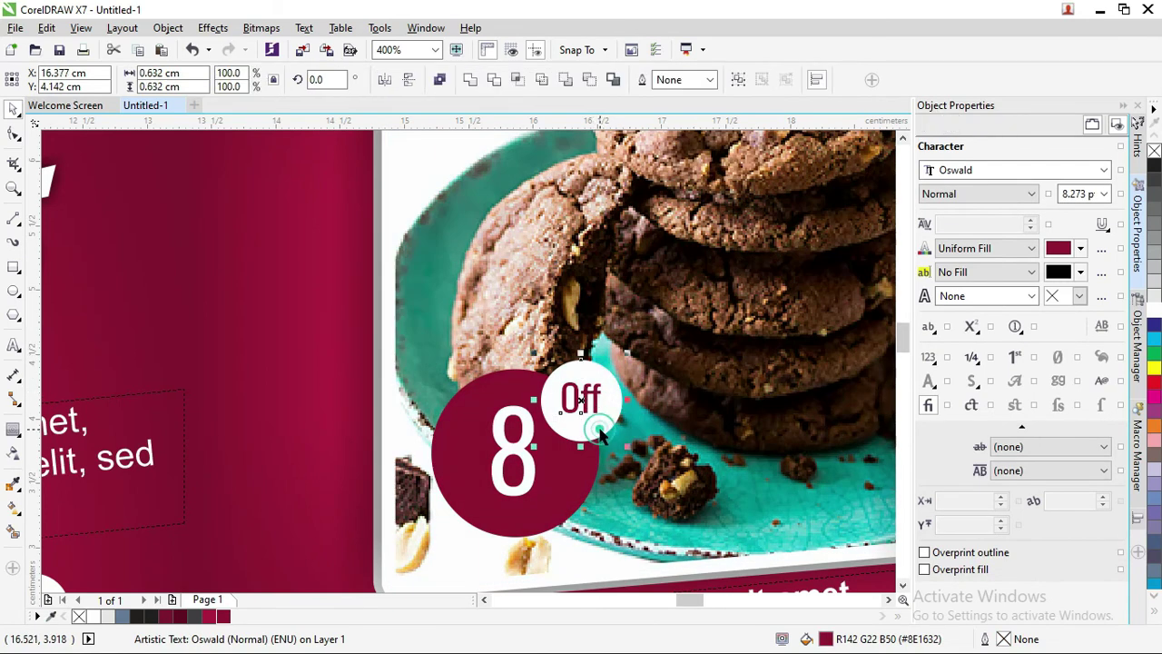
- Group the two circles with the 8 and Off texts into one badge and copy it onto the second and third cookie photos
{"action": "left_click", "coordinate": [518, 441], "text": "shift"}
{"action": "left_click", "coordinate": [527, 446], "text": "shift"}
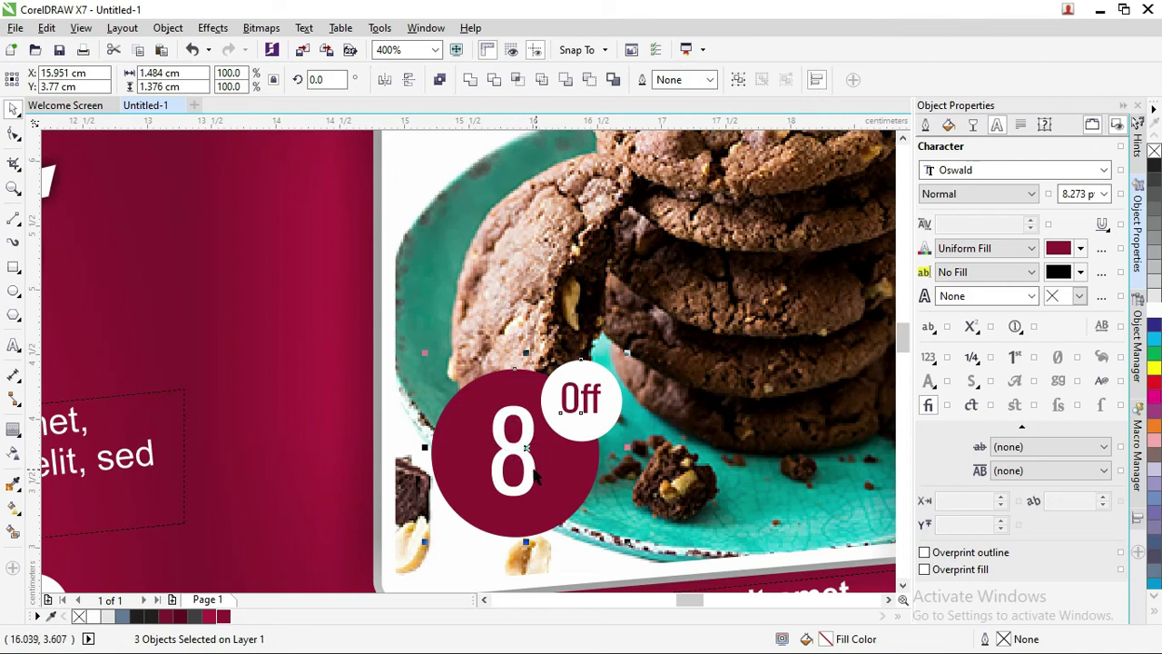
{"action": "left_click", "coordinate": [531, 470], "text": "shift"}
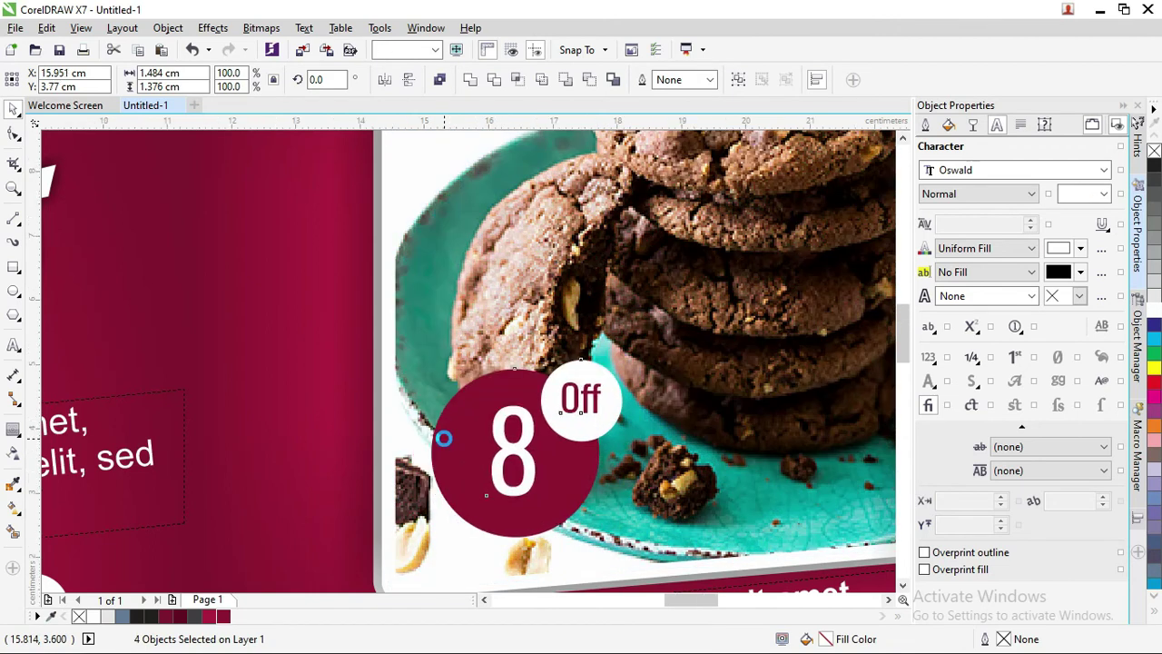
{"action": "scroll", "coordinate": [443, 439], "scroll_direction": "down", "scroll_amount": 2}
{"action": "key", "text": "ctrl+g"}
{"action": "left_click_drag", "start_coordinate": [549, 450], "coordinate": [740, 406]}
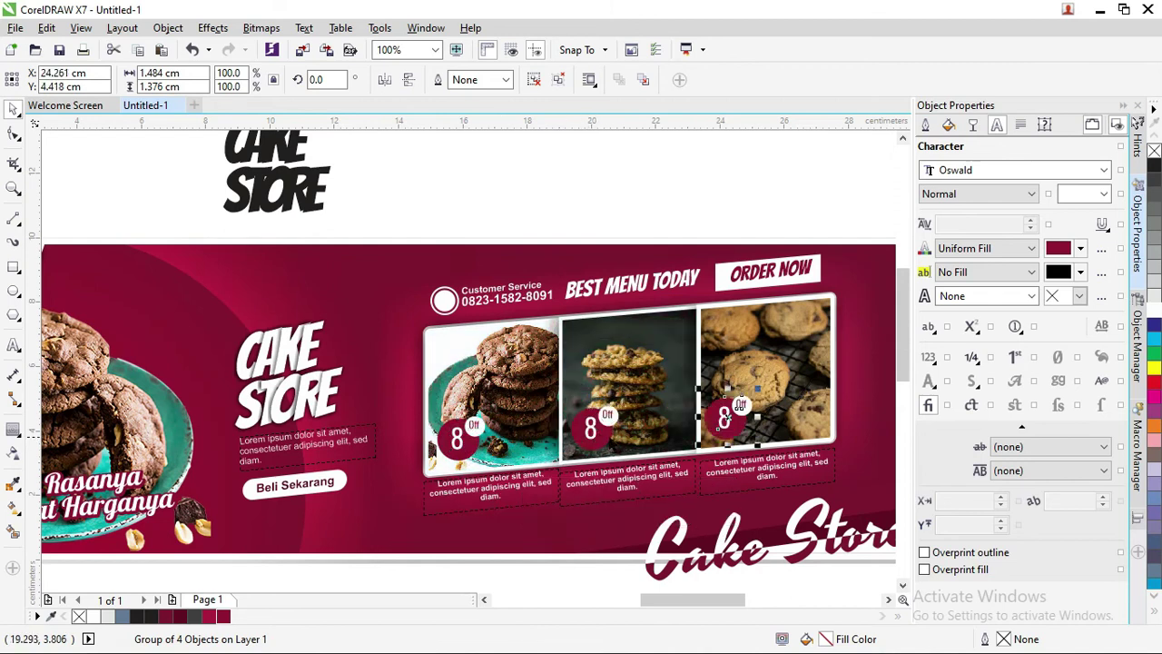
- Shrink the three discount badges to about 1.25 x 1.15 cm each and position them near the lower-left corner of their photos
{"action": "scroll", "coordinate": [740, 406], "scroll_direction": "up", "scroll_amount": 2}
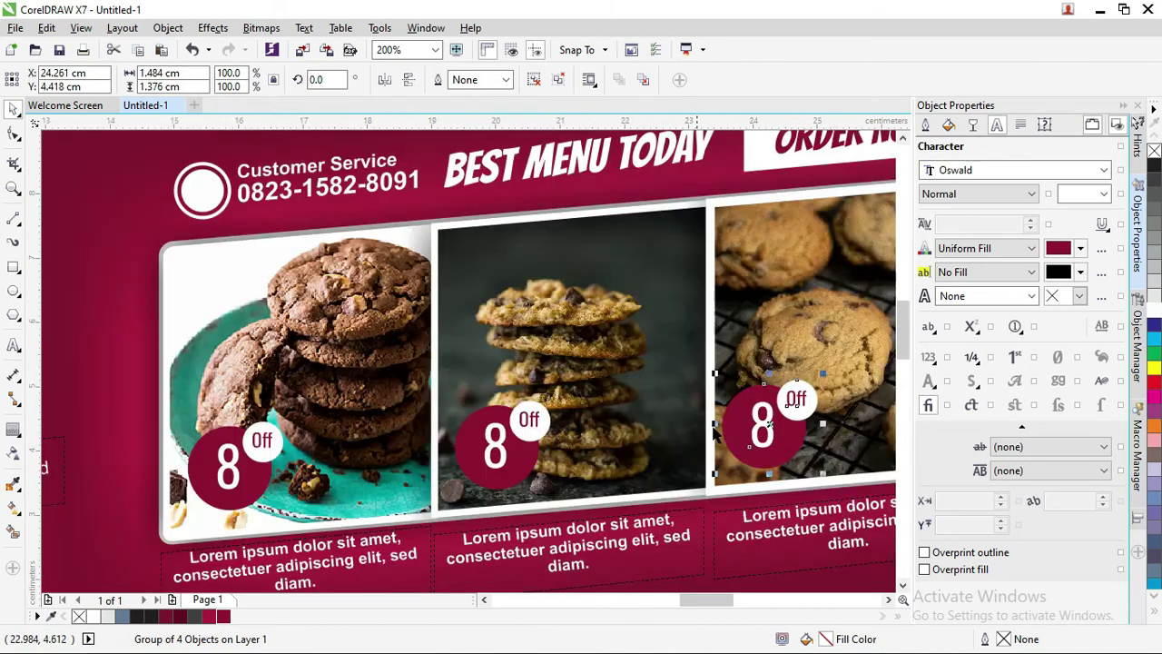
{"action": "left_click", "coordinate": [534, 434], "text": "shift"}
{"action": "left_click", "coordinate": [266, 453], "text": "shift"}
{"action": "left_click_drag", "start_coordinate": [826, 386], "coordinate": [773, 383]}
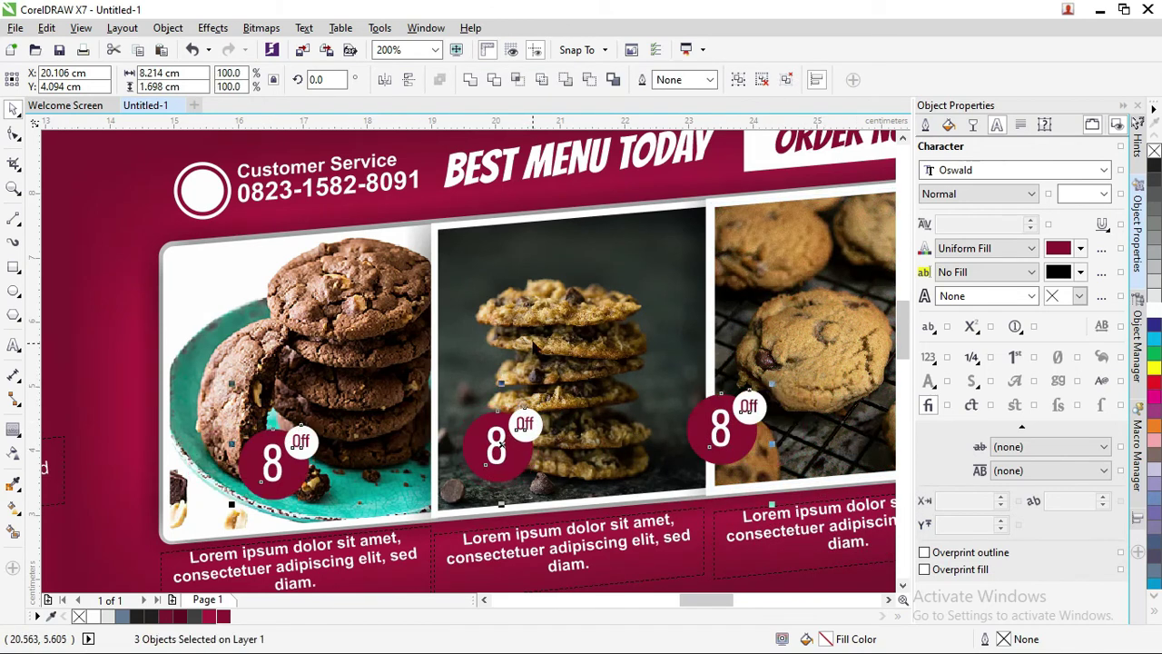
{"action": "left_click_drag", "start_coordinate": [286, 458], "coordinate": [241, 448]}
{"action": "left_click_drag", "start_coordinate": [525, 423], "coordinate": [519, 427]}
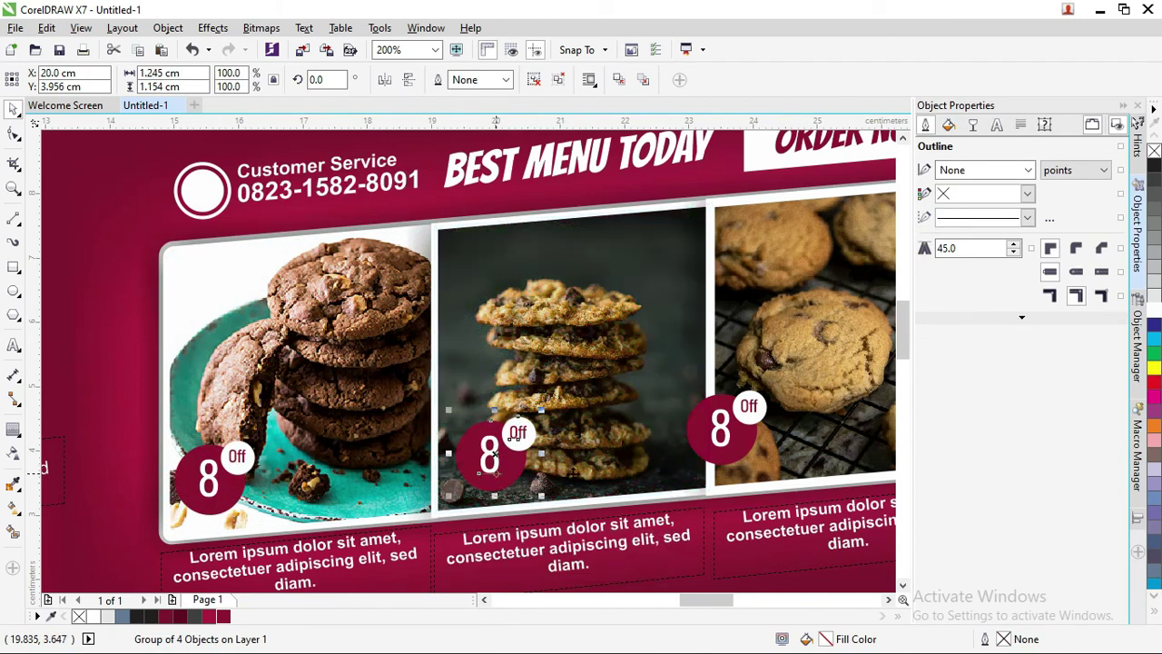
{"action": "left_click_drag", "start_coordinate": [735, 437], "coordinate": [779, 434]}
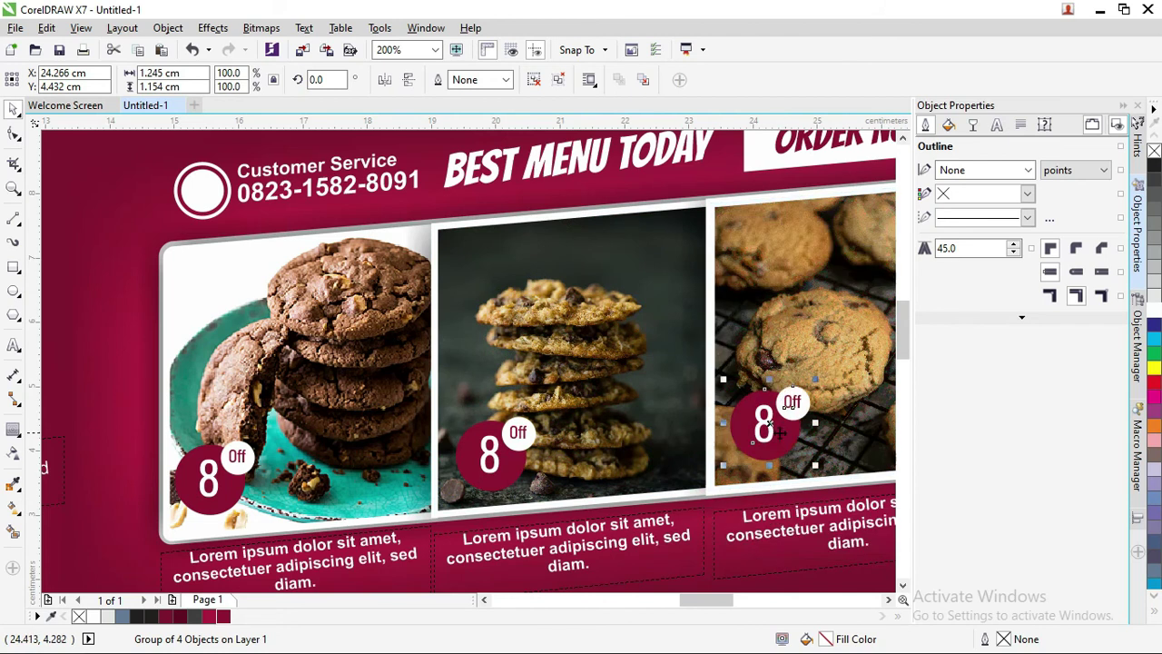
- Apply a preset drop shadow with opacity 100 and feather 20 to all three discount badges
{"action": "left_click", "coordinate": [470, 456], "text": "shift"}
{"action": "left_click", "coordinate": [217, 468], "text": "shift"}
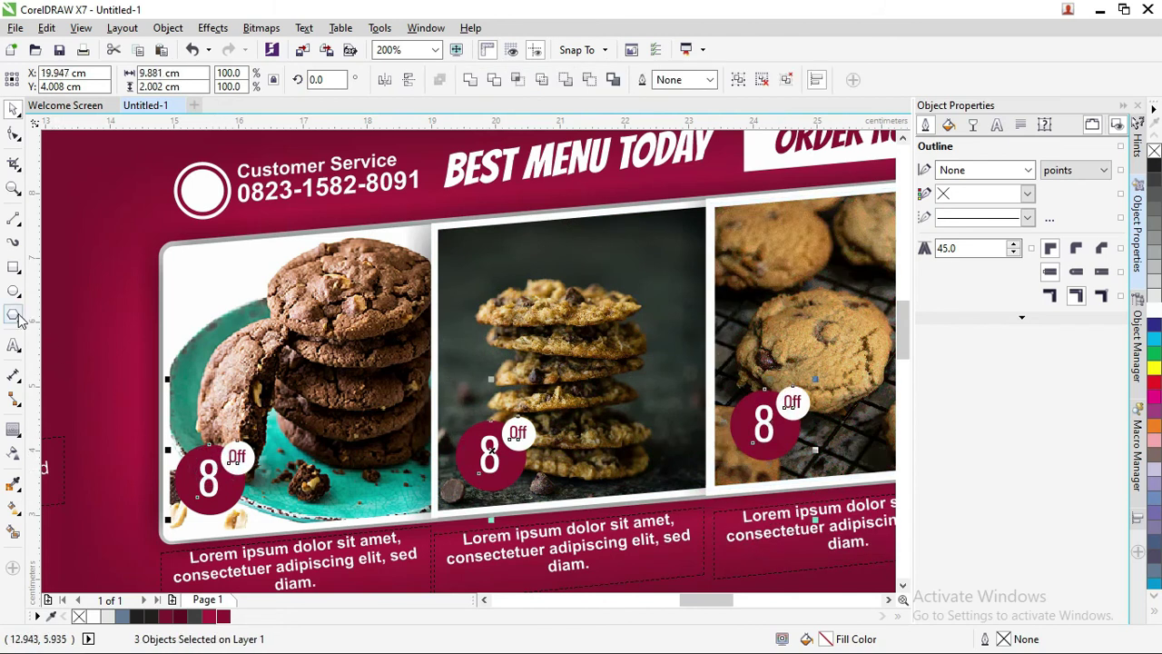
{"action": "left_click", "coordinate": [12, 430]}
{"action": "left_click", "coordinate": [63, 427]}
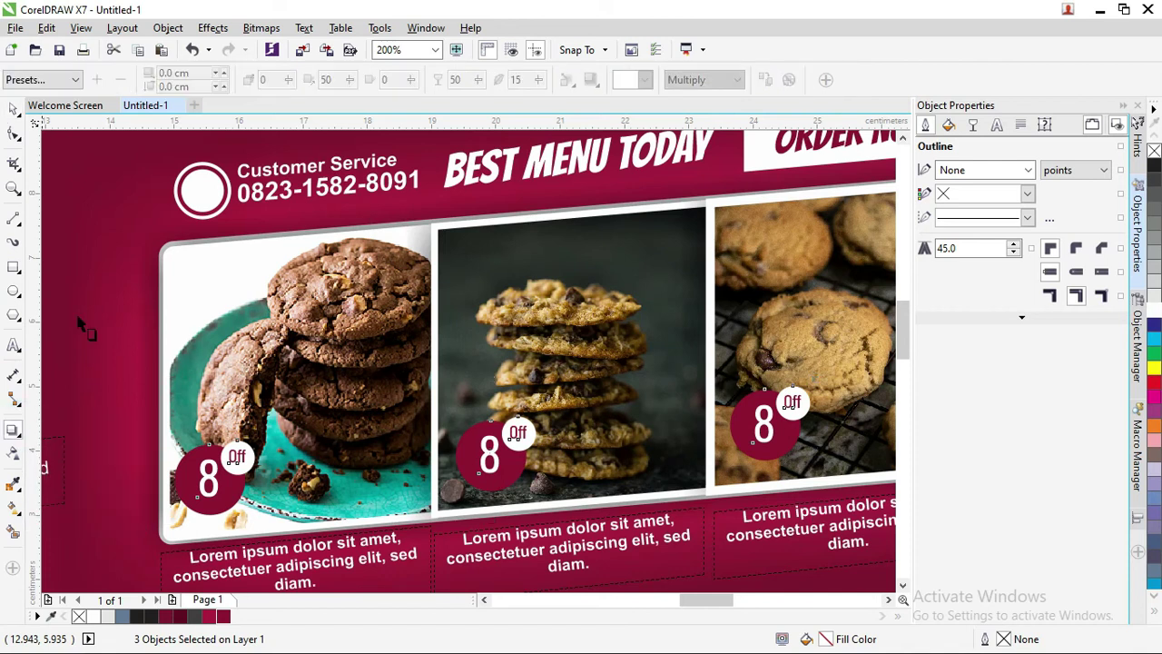
{"action": "left_click", "coordinate": [62, 83]}
{"action": "left_click", "coordinate": [56, 202]}
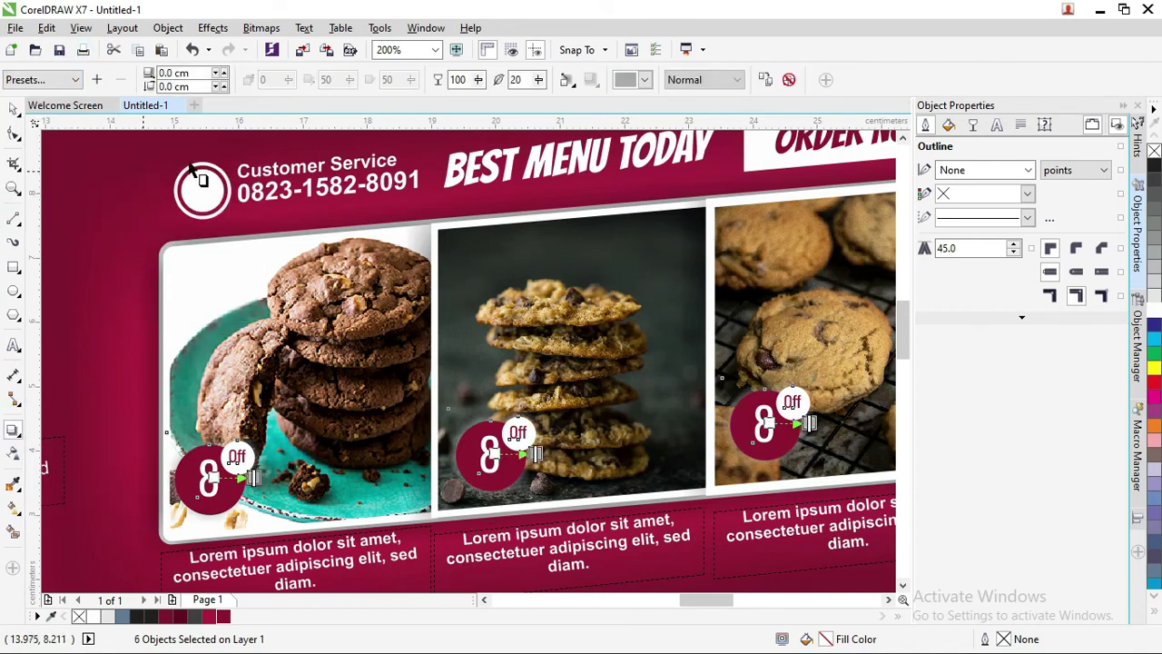
- Set the badges' shadow colour to black and its merge mode to Multiply
{"action": "left_click", "coordinate": [644, 80]}
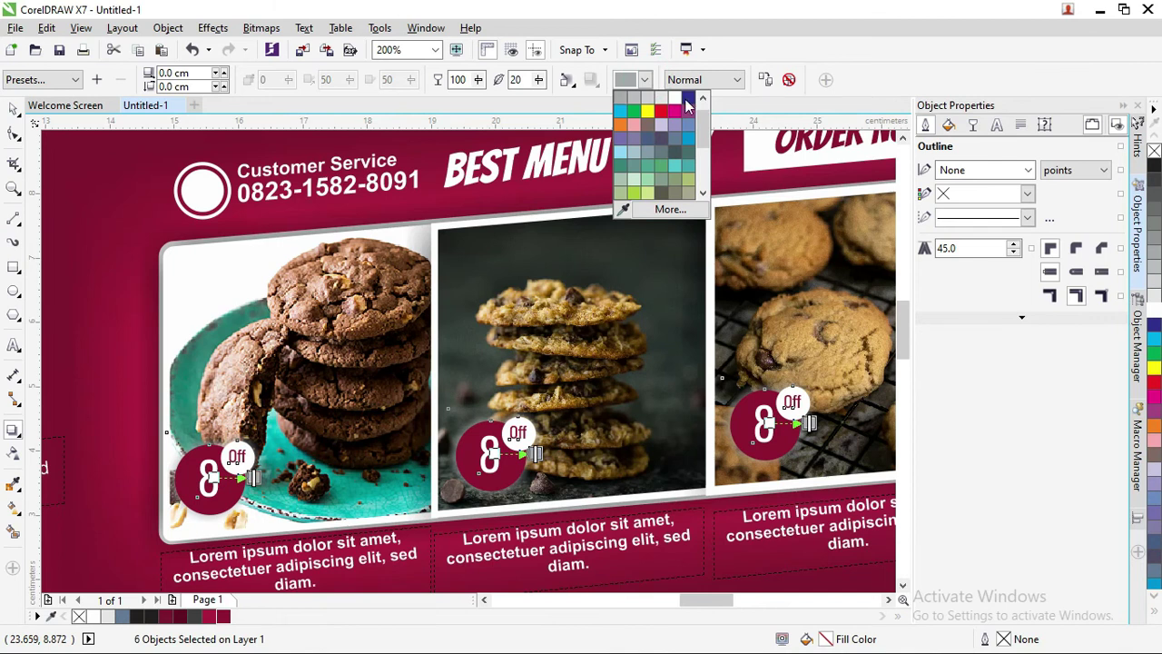
{"action": "left_click", "coordinate": [620, 97]}
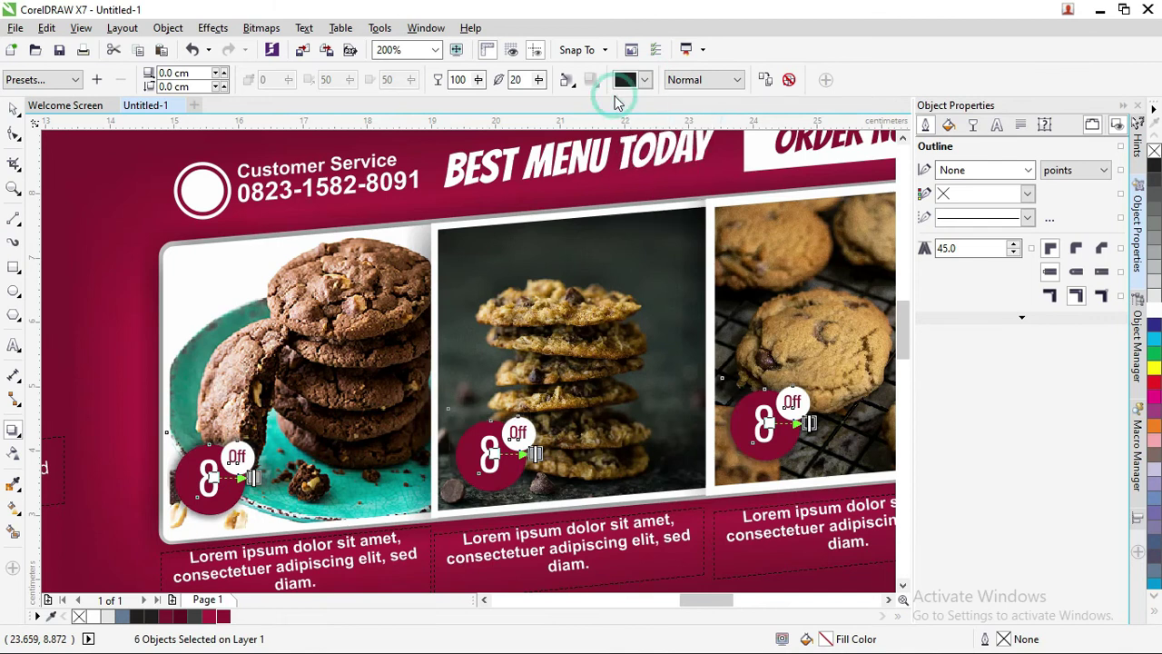
{"action": "left_click", "coordinate": [705, 80]}
{"action": "left_click", "coordinate": [705, 145]}
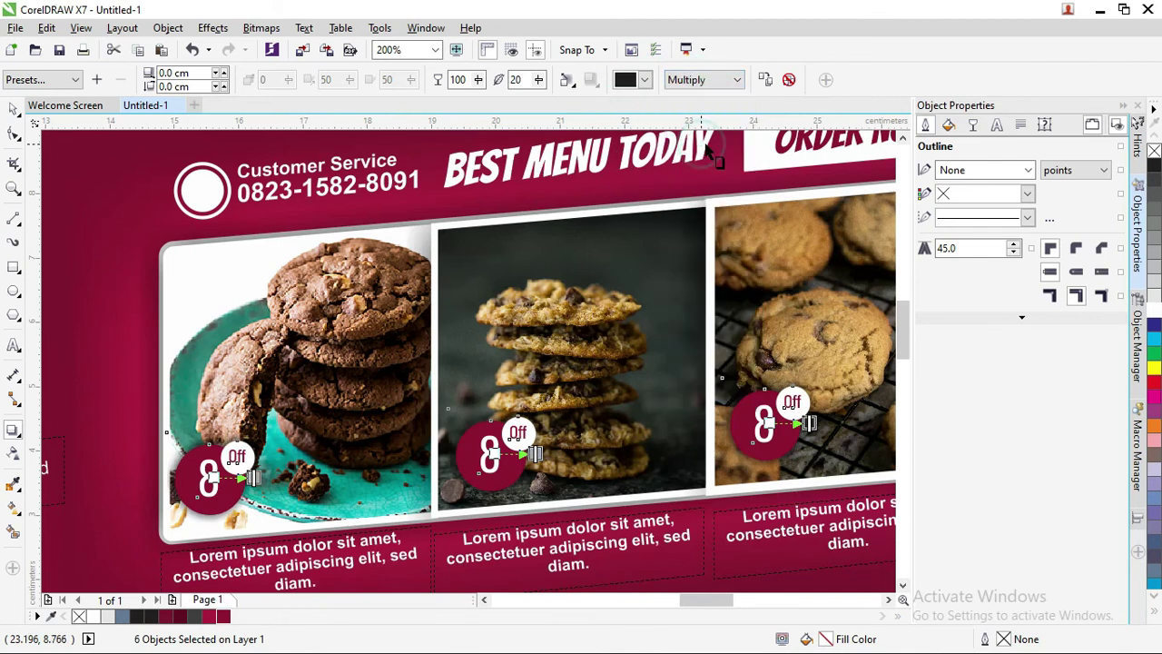
{"action": "left_click", "coordinate": [13, 109]}
{"action": "key", "text": "F3"}
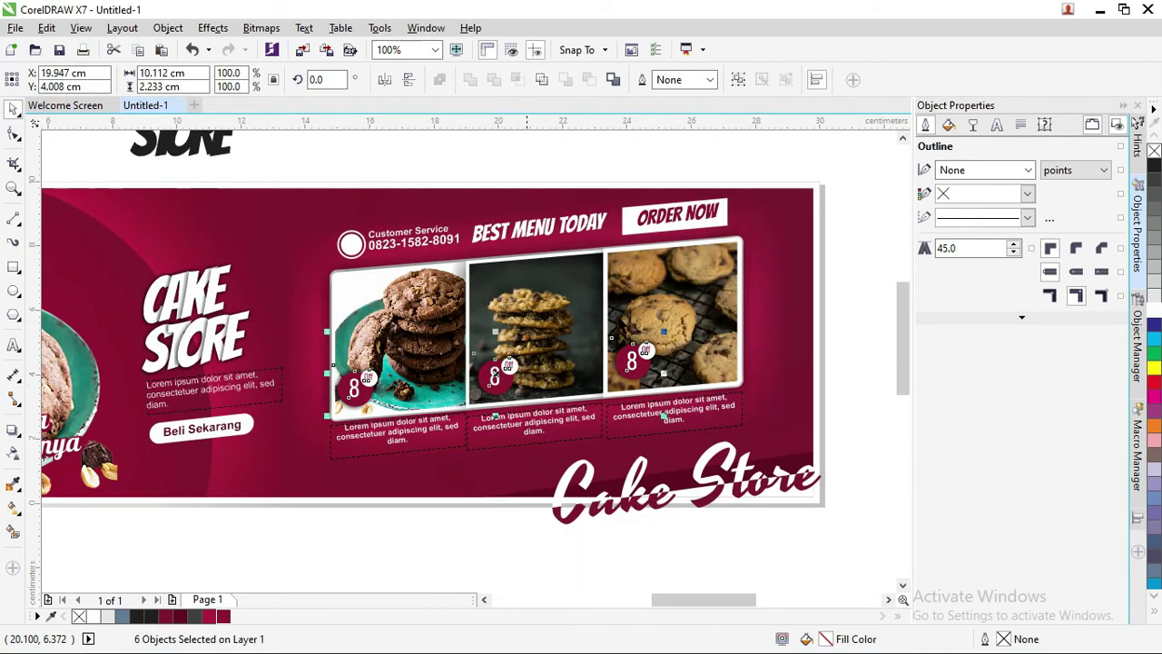
{"action": "left_click", "coordinate": [708, 138]}
{"action": "key", "text": "F3"}
{"action": "key", "text": "z"}
{"action": "left_click", "coordinate": [434, 177]}
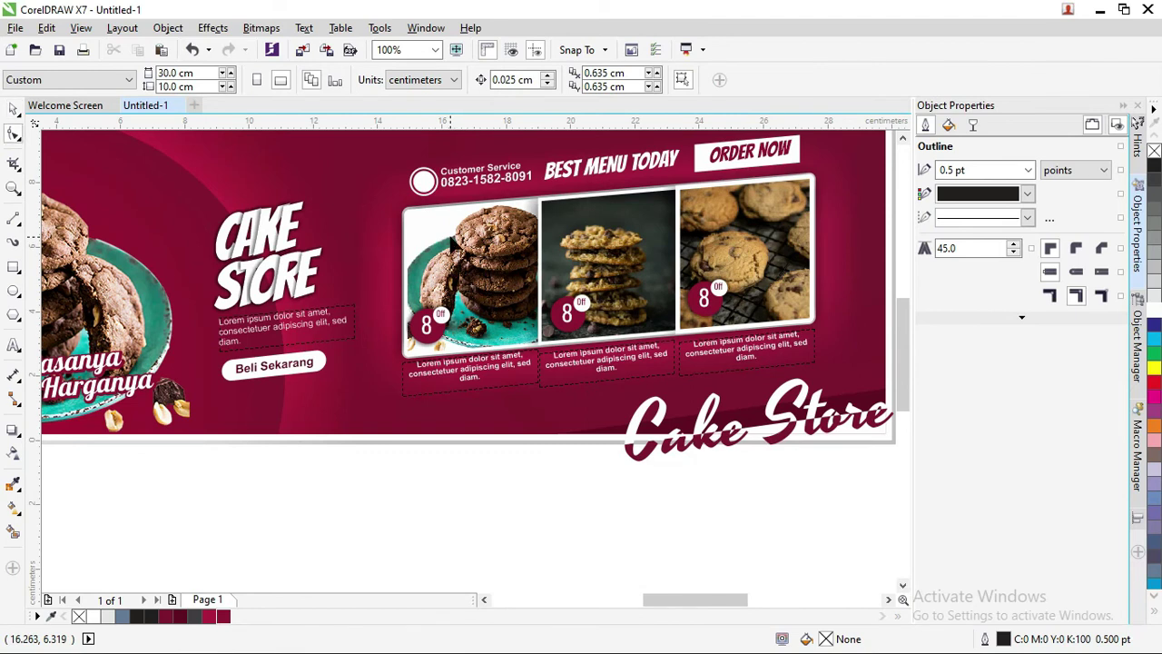
{"action": "scroll", "coordinate": [451, 244], "scroll_direction": "down", "scroll_amount": 1}
{"action": "left_click", "coordinate": [268, 218]}
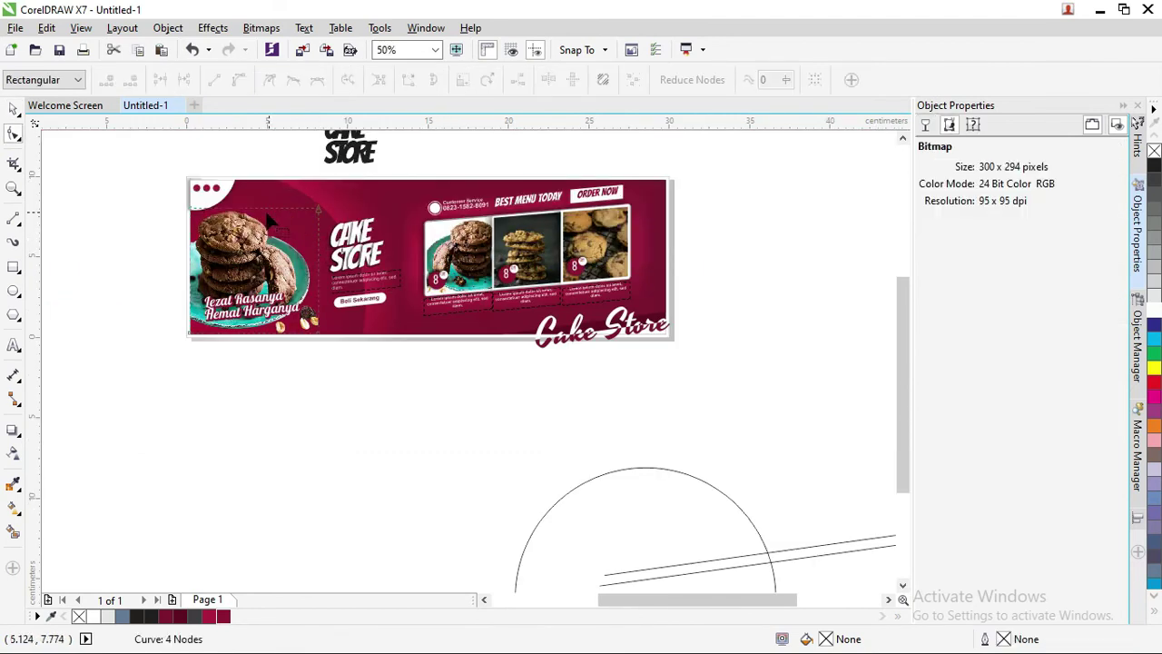
{"action": "left_click", "coordinate": [14, 109]}
{"action": "left_click", "coordinate": [94, 155]}
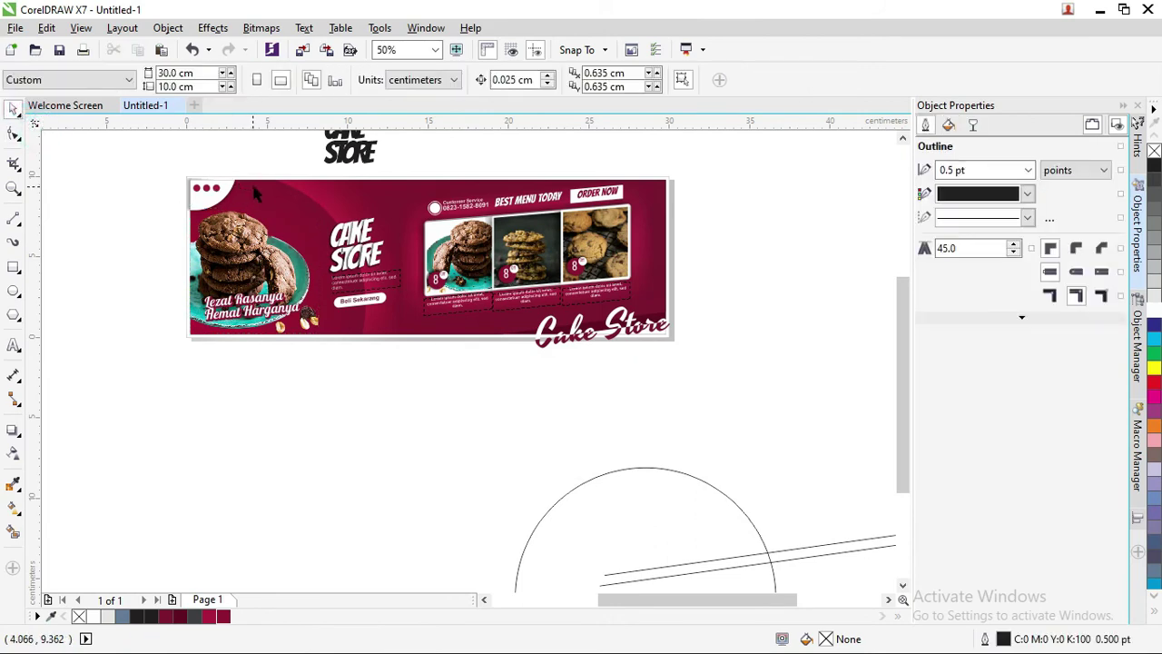
- Place three copies of the large cookie photo below the banner
{"action": "left_click", "coordinate": [231, 181]}
{"action": "key", "text": "ctrl+v"}
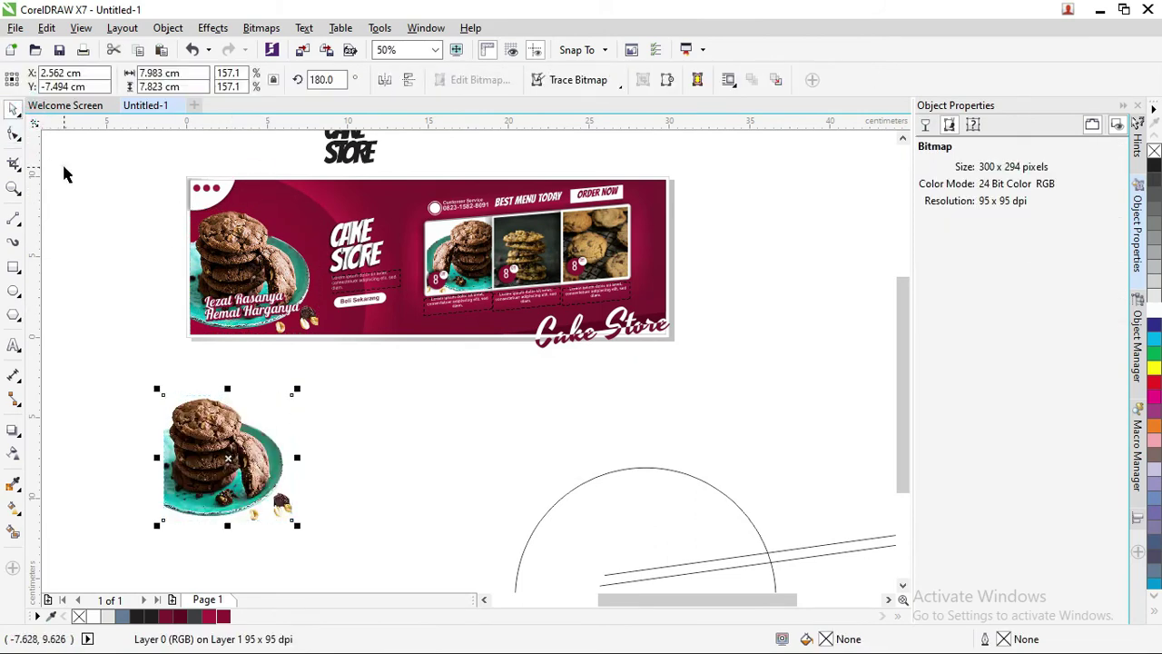
{"action": "left_click", "coordinate": [63, 172]}
{"action": "left_click", "coordinate": [299, 203]}
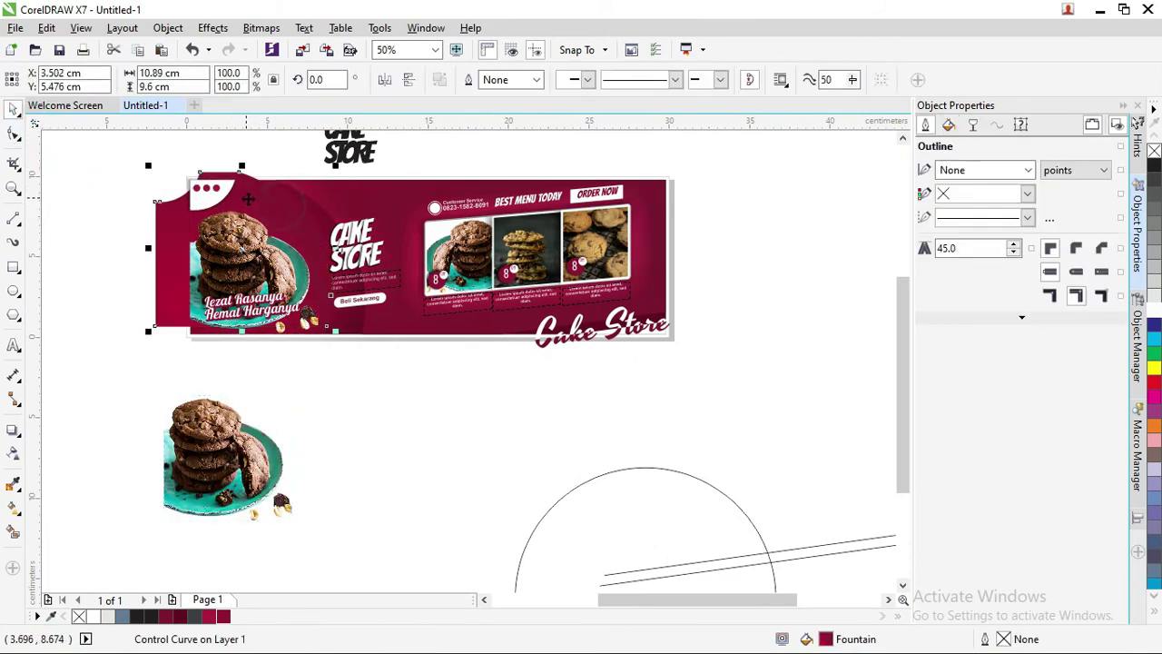
{"action": "left_click", "coordinate": [282, 206]}
{"action": "left_click_drag", "start_coordinate": [282, 206], "coordinate": [481, 407]}
{"action": "left_click", "coordinate": [302, 200]}
{"action": "left_click_drag", "start_coordinate": [303, 201], "coordinate": [590, 389]}
- Move the large cookie photo partly off the banner's left edge and copy the curved red panel below the banner
{"action": "left_click", "coordinate": [245, 272]}
{"action": "left_click_drag", "start_coordinate": [245, 272], "coordinate": [158, 271]}
{"action": "left_click_drag", "start_coordinate": [278, 224], "coordinate": [739, 392]}
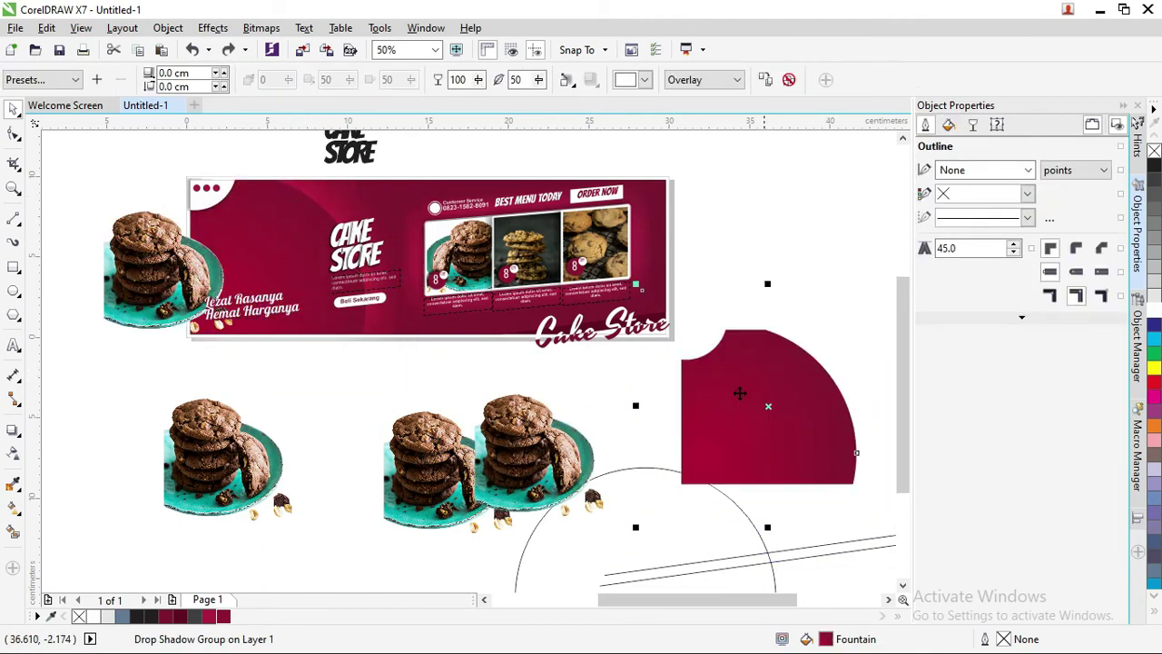
- Delete the three cookie photo copies below the banner
{"action": "left_click", "coordinate": [545, 445]}
{"action": "left_click", "coordinate": [437, 453], "text": "shift"}
{"action": "left_click", "coordinate": [247, 445], "text": "shift"}
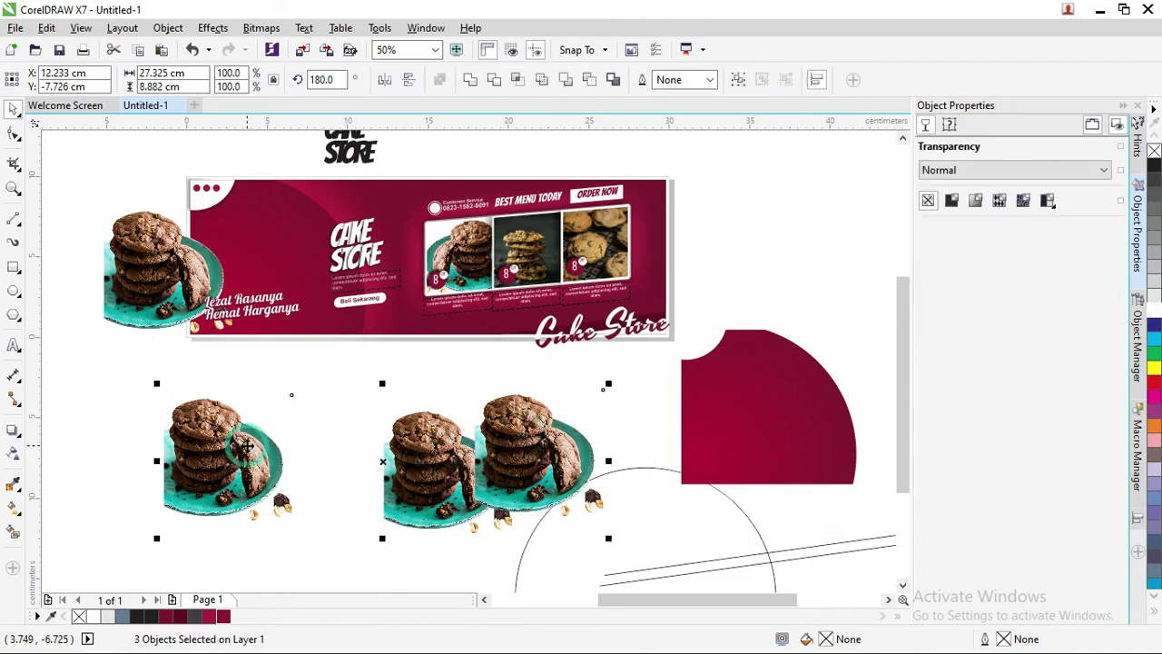
{"action": "key", "text": "Delete"}
- Move the copied curved panel beneath the banner's left part, give it a white outline and remove its fill
{"action": "left_click_drag", "start_coordinate": [764, 413], "coordinate": [264, 457]}
{"action": "scroll", "coordinate": [290, 436], "scroll_direction": "up", "scroll_amount": 2}
{"action": "scroll", "coordinate": [294, 431], "scroll_direction": "down", "scroll_amount": 2}
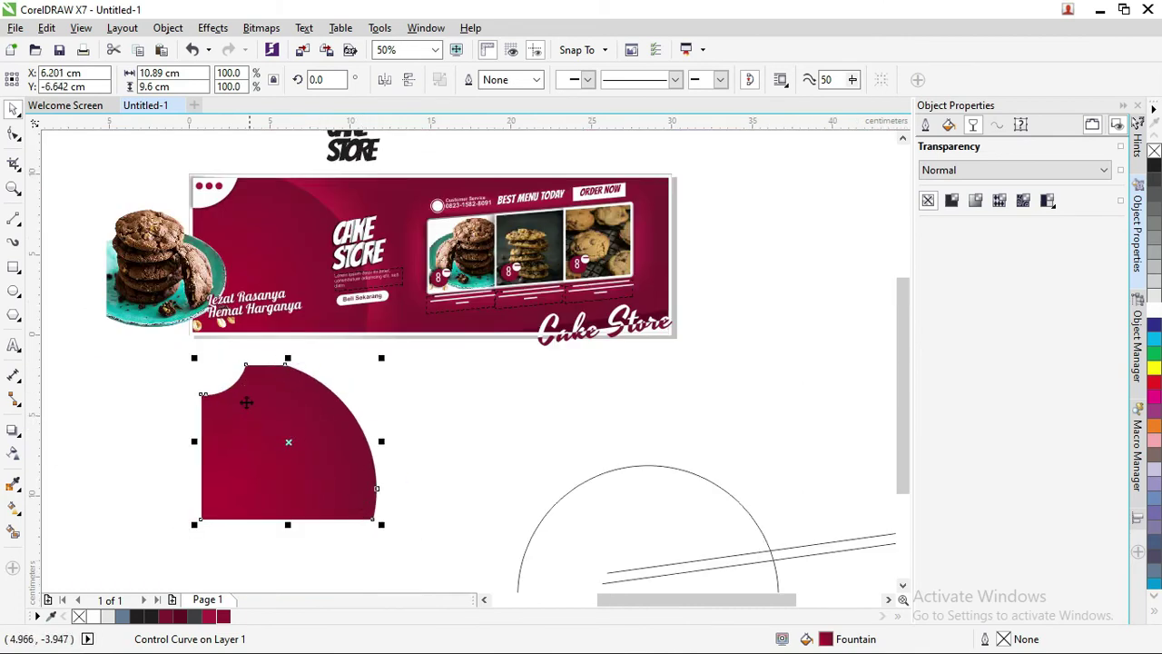
{"action": "scroll", "coordinate": [246, 403], "scroll_direction": "up", "scroll_amount": 2}
{"action": "scroll", "coordinate": [141, 287], "scroll_direction": "down", "scroll_amount": 2}
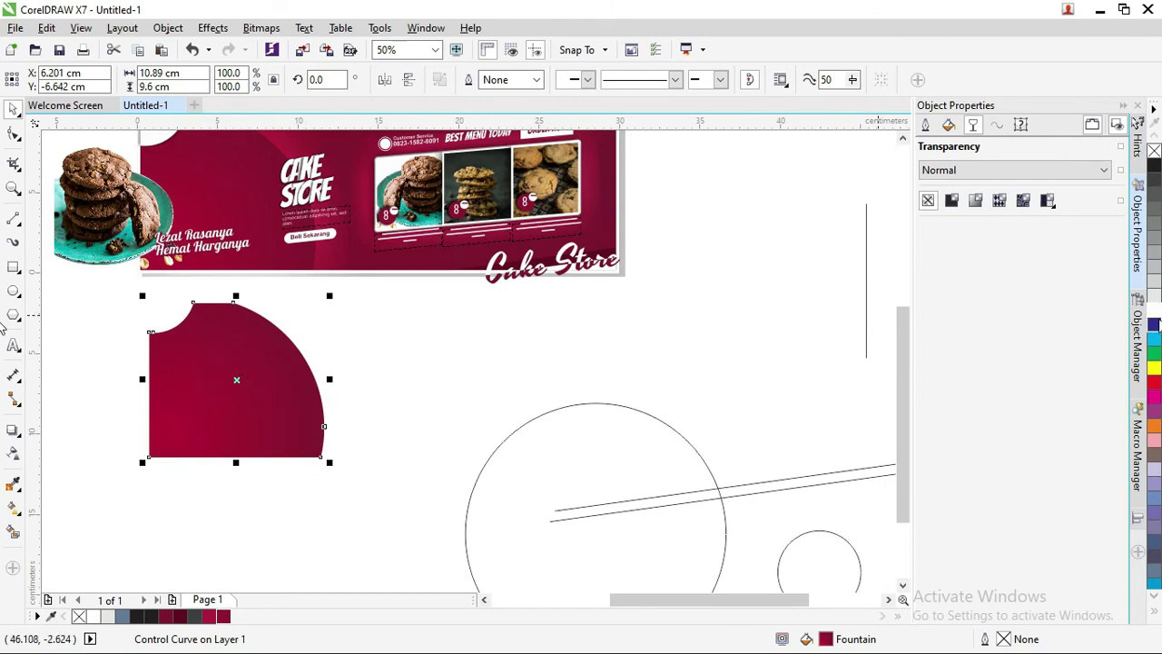
{"action": "right_click", "coordinate": [1155, 313]}
{"action": "left_click", "coordinate": [1154, 150]}
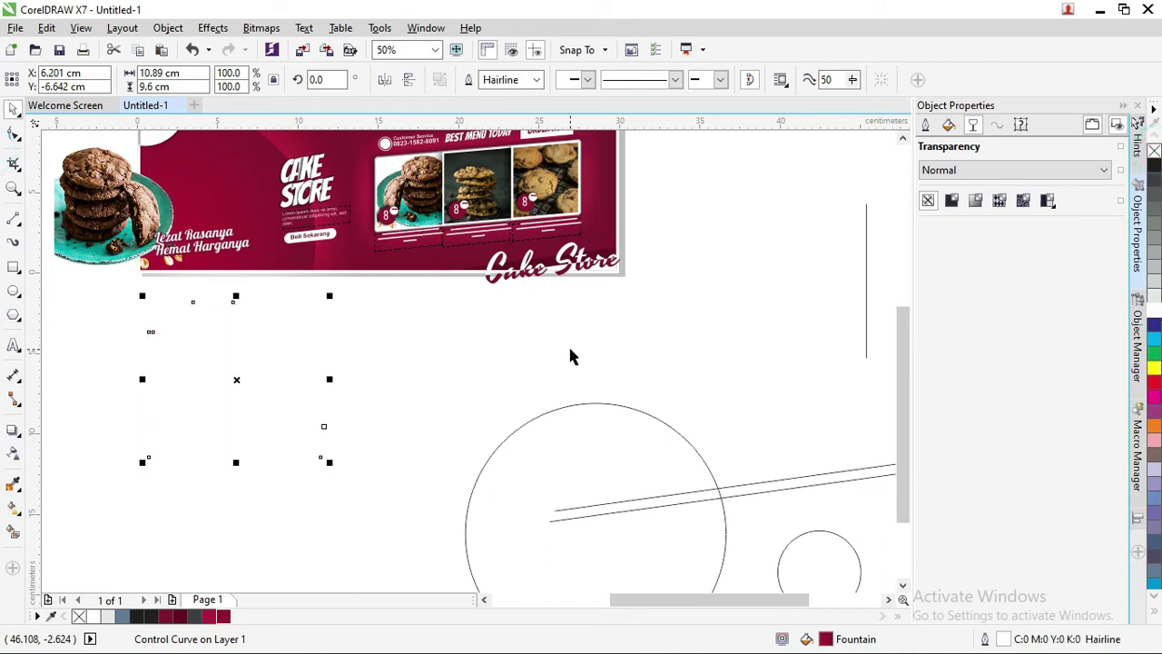
- Set the curved outline to 2.0 pt and align it on the banner, centred at about X 5.47 cm, Y 5.0 cm
{"action": "left_click_drag", "start_coordinate": [299, 329], "coordinate": [283, 183]}
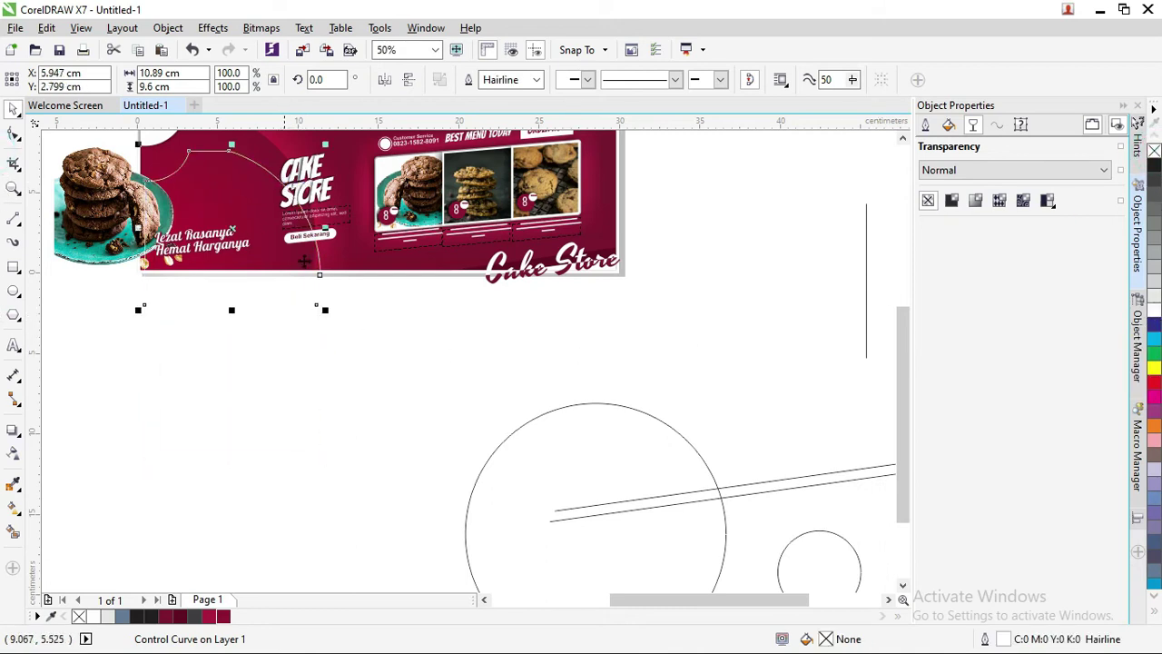
{"action": "left_click_drag", "start_coordinate": [730, 606], "coordinate": [641, 586]}
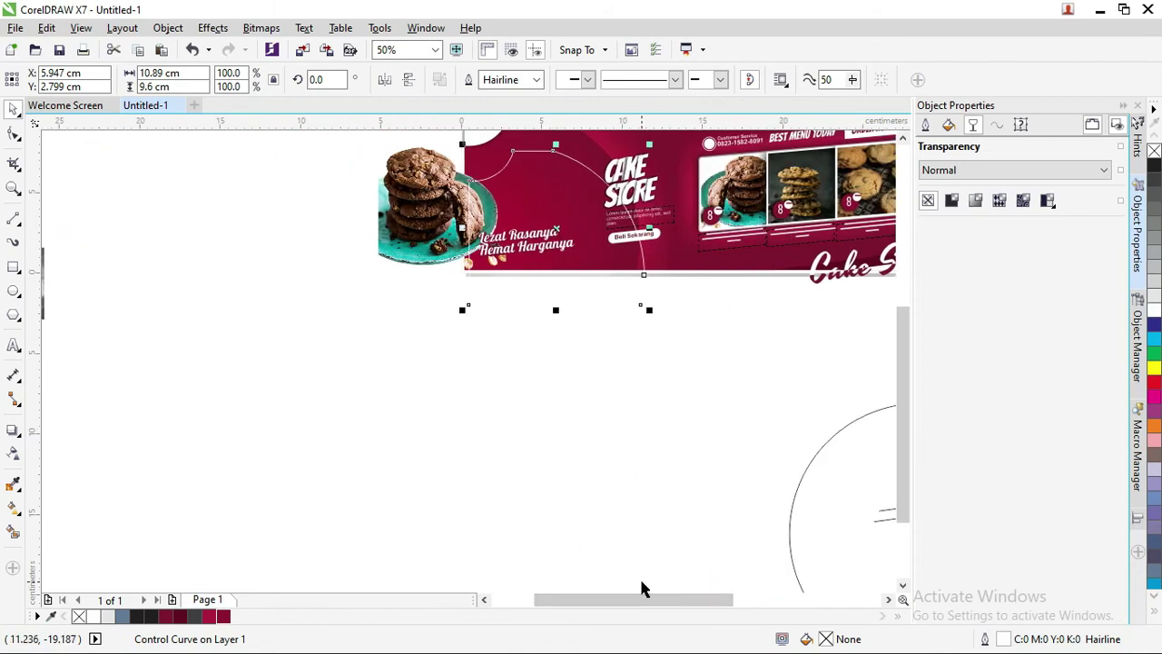
{"action": "left_click", "coordinate": [536, 80]}
{"action": "left_click", "coordinate": [519, 174]}
{"action": "left_click_drag", "start_coordinate": [898, 327], "coordinate": [891, 256]}
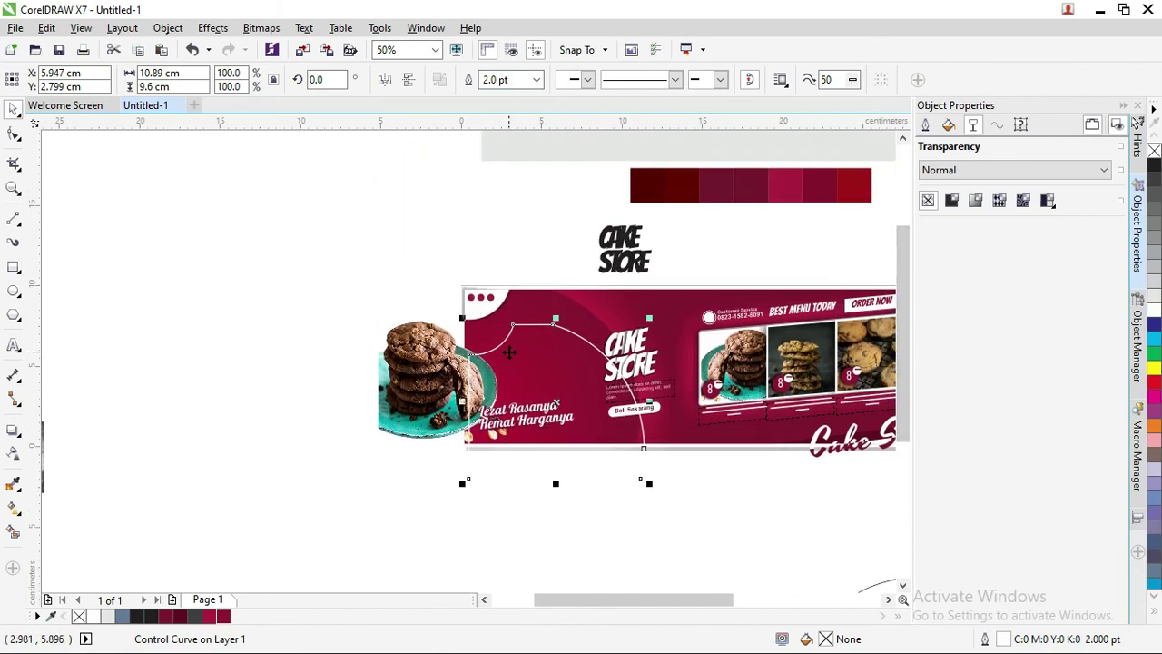
{"action": "left_click_drag", "start_coordinate": [530, 325], "coordinate": [522, 289]}
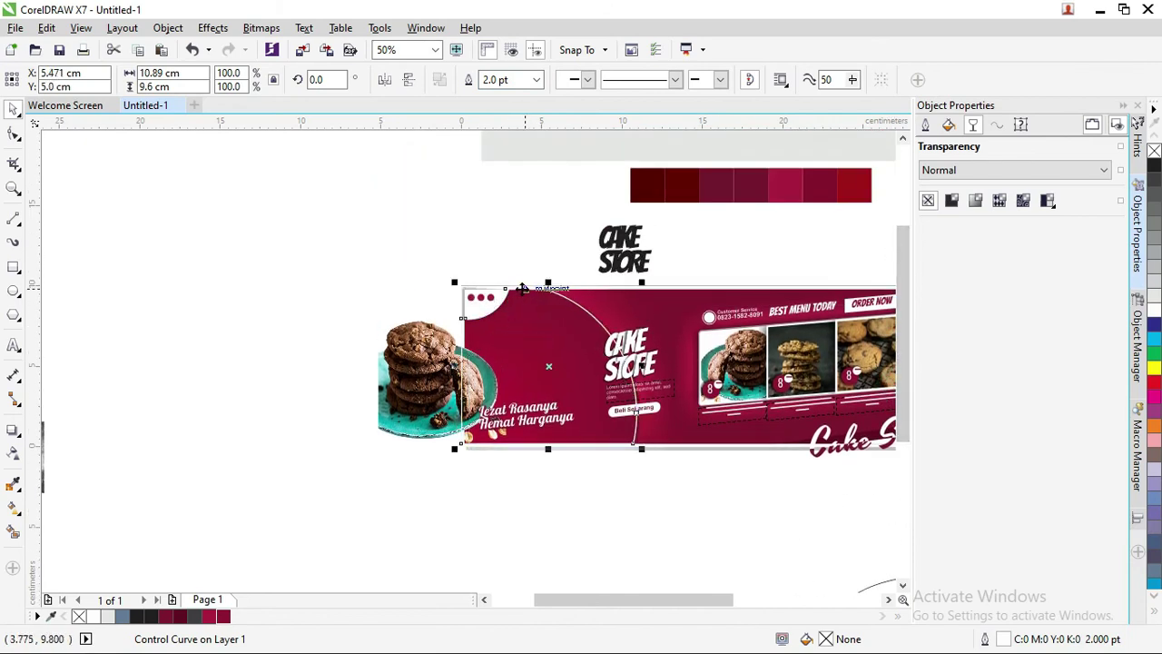
- Thicken the white curved outline on the banner to 4.0 pt
{"action": "scroll", "coordinate": [650, 305], "scroll_direction": "up", "scroll_amount": 2}
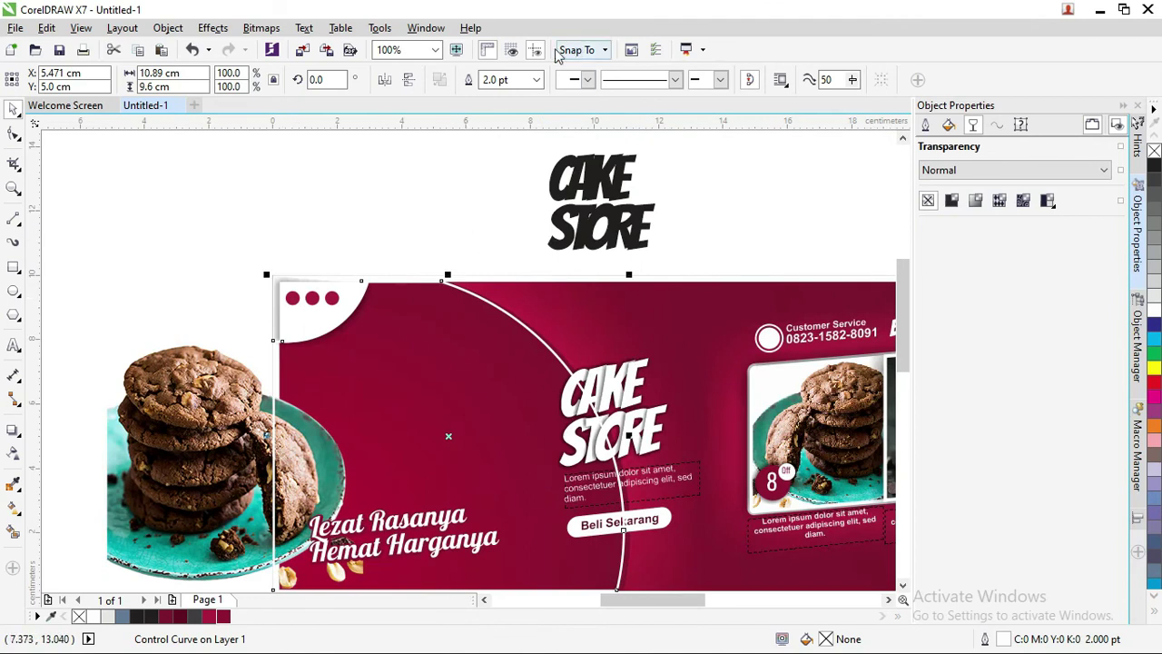
{"action": "left_click", "coordinate": [537, 80]}
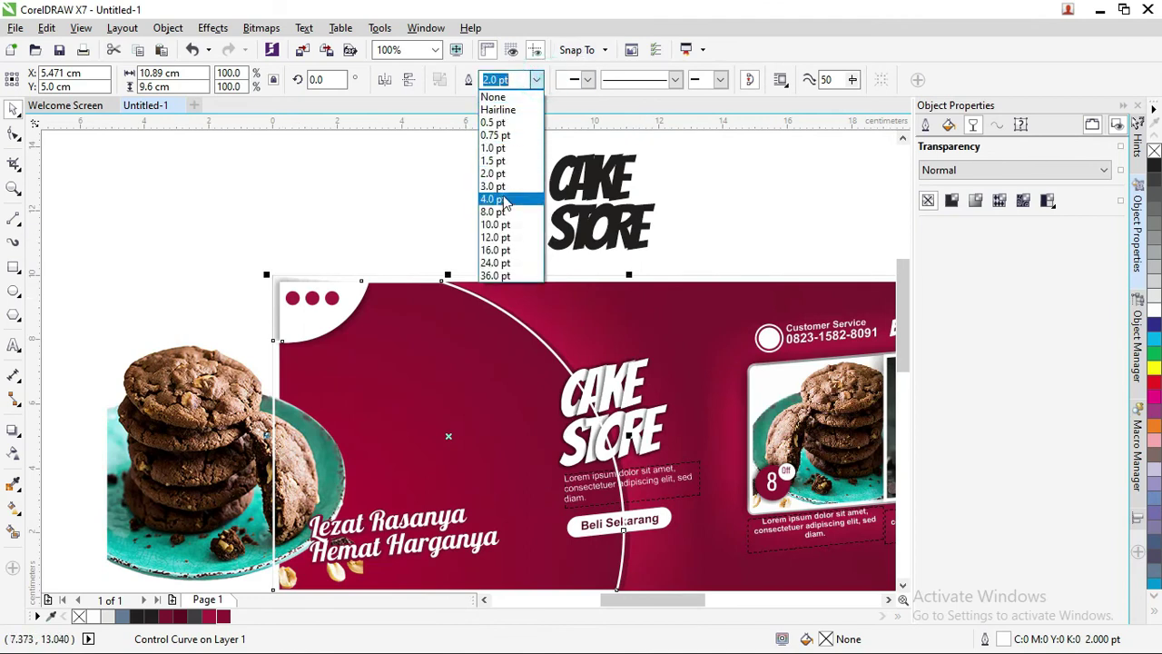
{"action": "left_click", "coordinate": [495, 197]}
{"action": "left_click", "coordinate": [436, 197]}
{"action": "scroll", "coordinate": [402, 217], "scroll_direction": "down", "scroll_amount": 2}
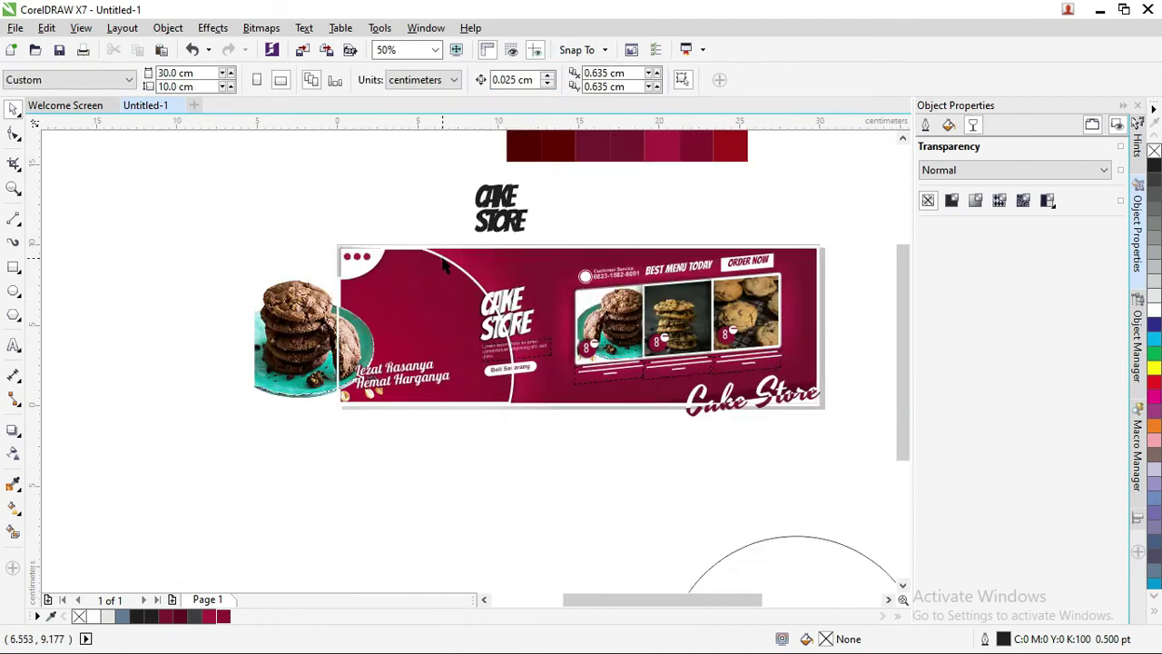
{"action": "left_click", "coordinate": [443, 258]}
{"action": "key", "text": "F10"}
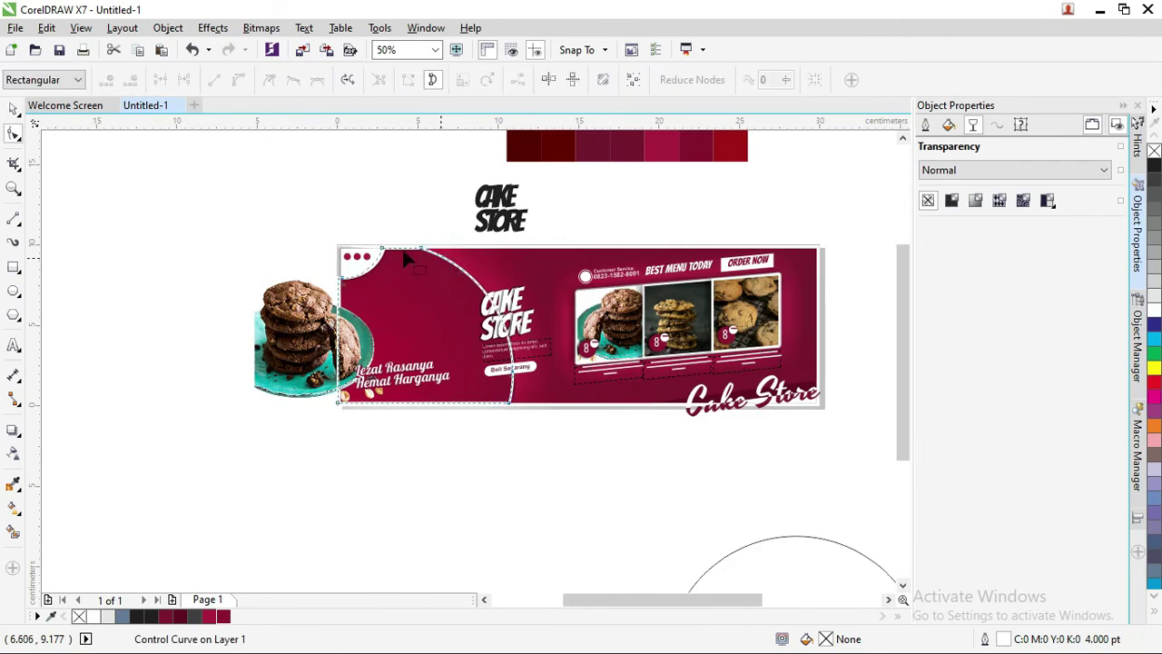
{"action": "left_click", "coordinate": [14, 110]}
{"action": "left_click", "coordinate": [166, 130]}
- Make a copy of the white curved outline enlarged from its centre to 212.3 %, about 23.1 x 20.4 cm
{"action": "left_click", "coordinate": [443, 259]}
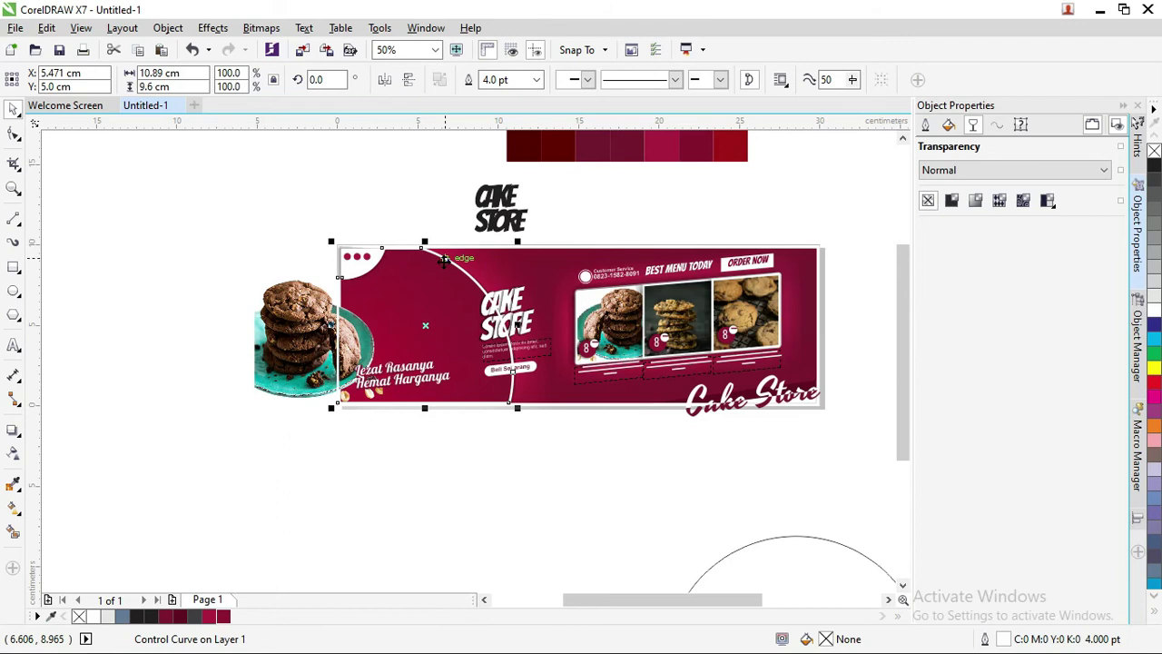
{"action": "left_click_drag", "start_coordinate": [517, 242], "coordinate": [696, 155]}
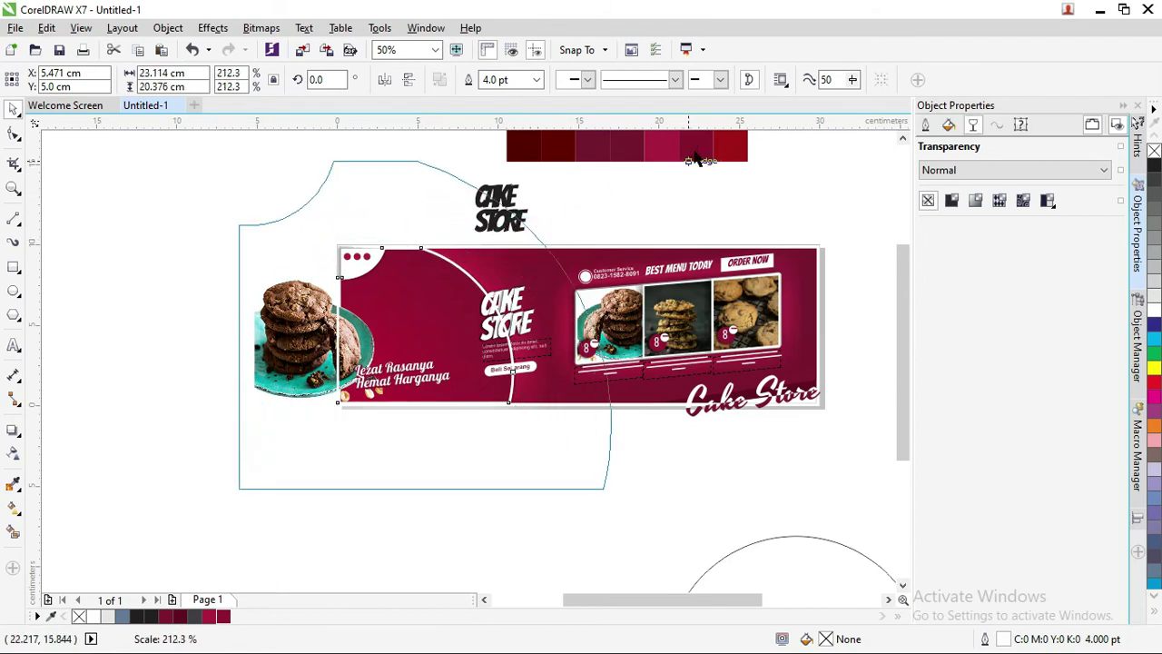
{"action": "left_click", "coordinate": [577, 211]}
{"action": "left_click", "coordinate": [533, 236]}
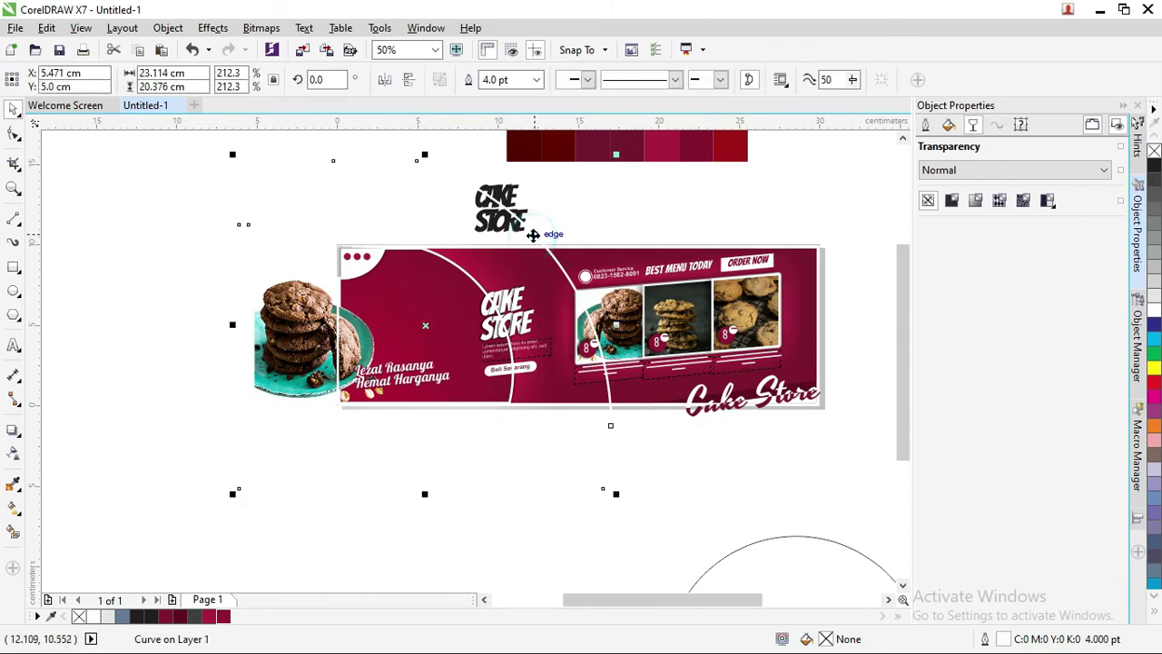
- Try a thinner outline width on the enlarged white curve
{"action": "left_click", "coordinate": [581, 225]}
{"action": "scroll", "coordinate": [571, 234], "scroll_direction": "up", "scroll_amount": 2}
{"action": "left_click", "coordinate": [501, 253]}
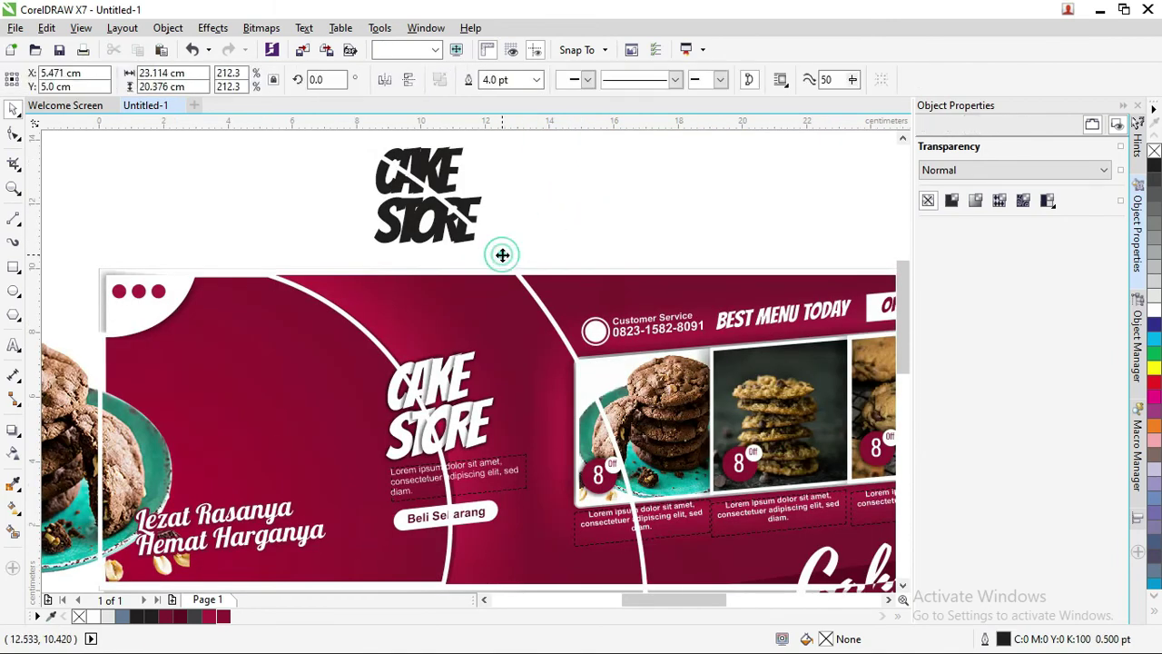
{"action": "left_click_drag", "start_coordinate": [498, 253], "coordinate": [472, 256]}
{"action": "key", "text": "ctrl+z"}
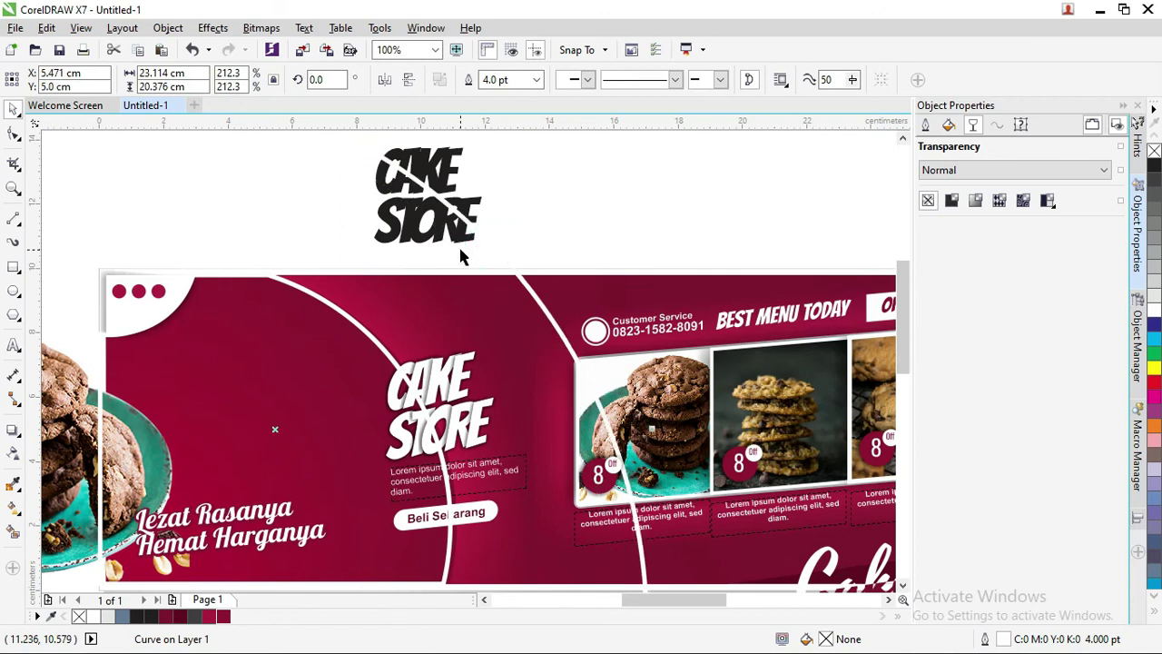
{"action": "left_click", "coordinate": [536, 80]}
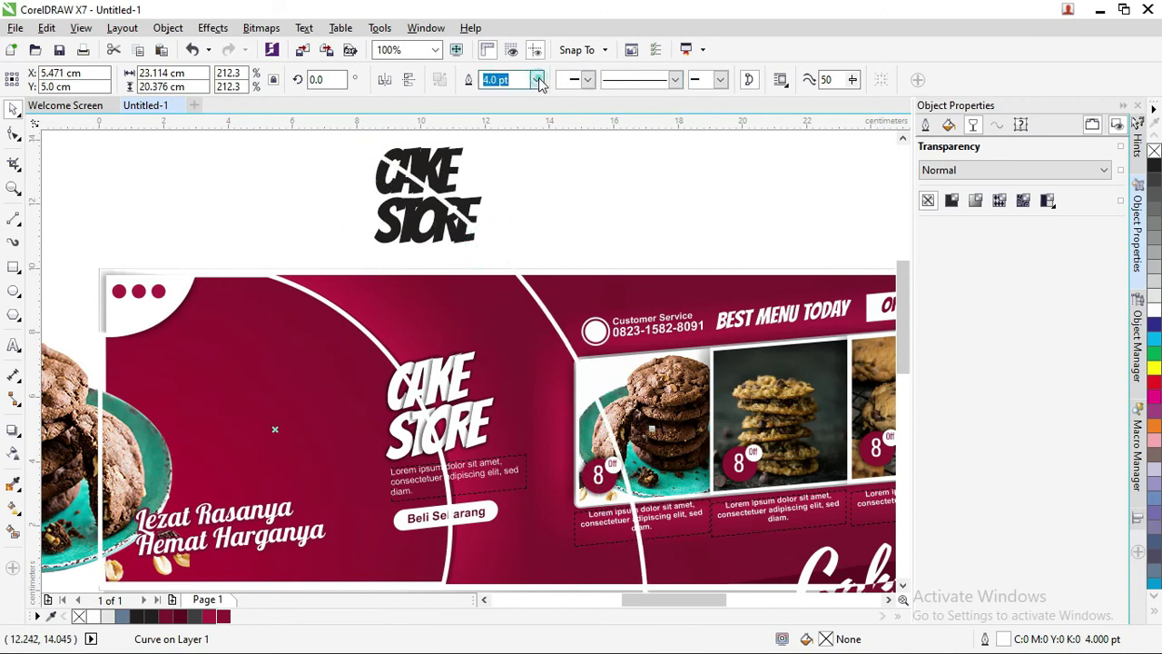
{"action": "left_click", "coordinate": [537, 81]}
{"action": "left_click", "coordinate": [526, 109]}
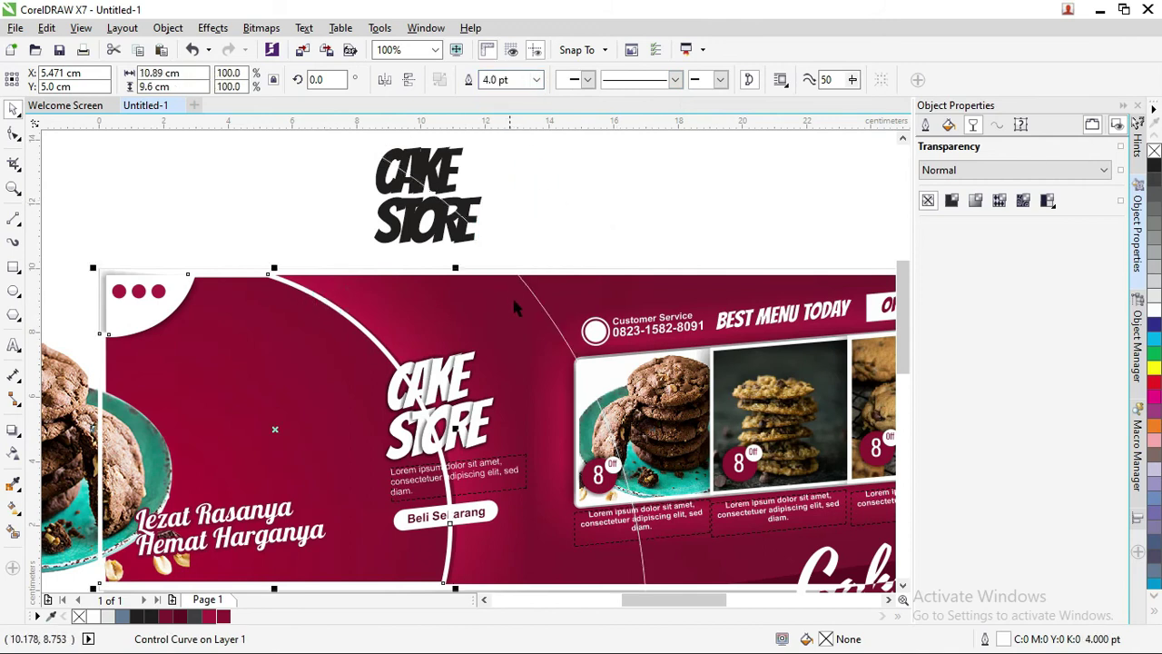
{"action": "left_click", "coordinate": [500, 254]}
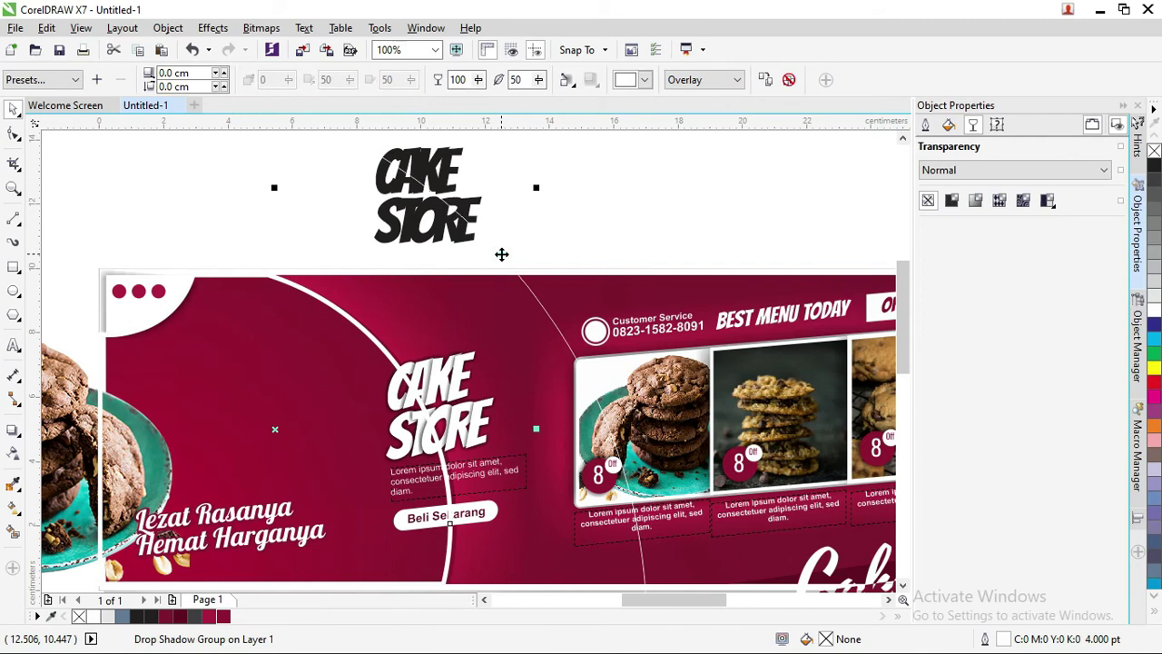
{"action": "left_click", "coordinate": [594, 214]}
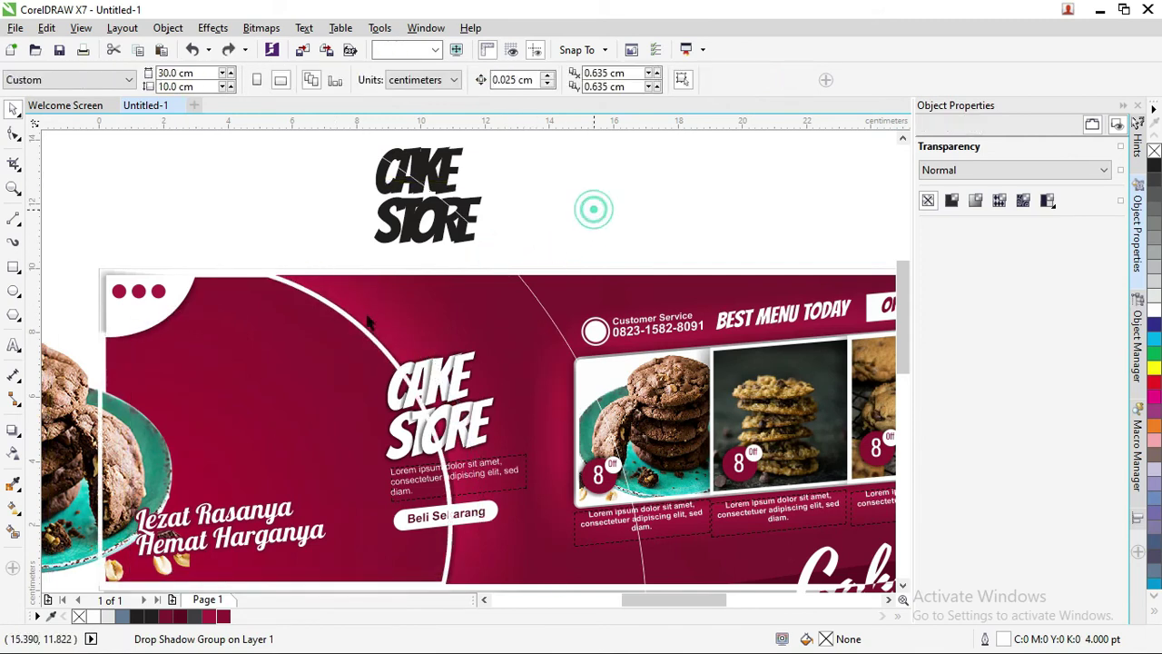
{"action": "left_click", "coordinate": [340, 312]}
{"action": "key", "text": "F10"}
{"action": "left_click", "coordinate": [14, 108]}
{"action": "left_click", "coordinate": [621, 217]}
{"action": "left_click", "coordinate": [346, 316]}
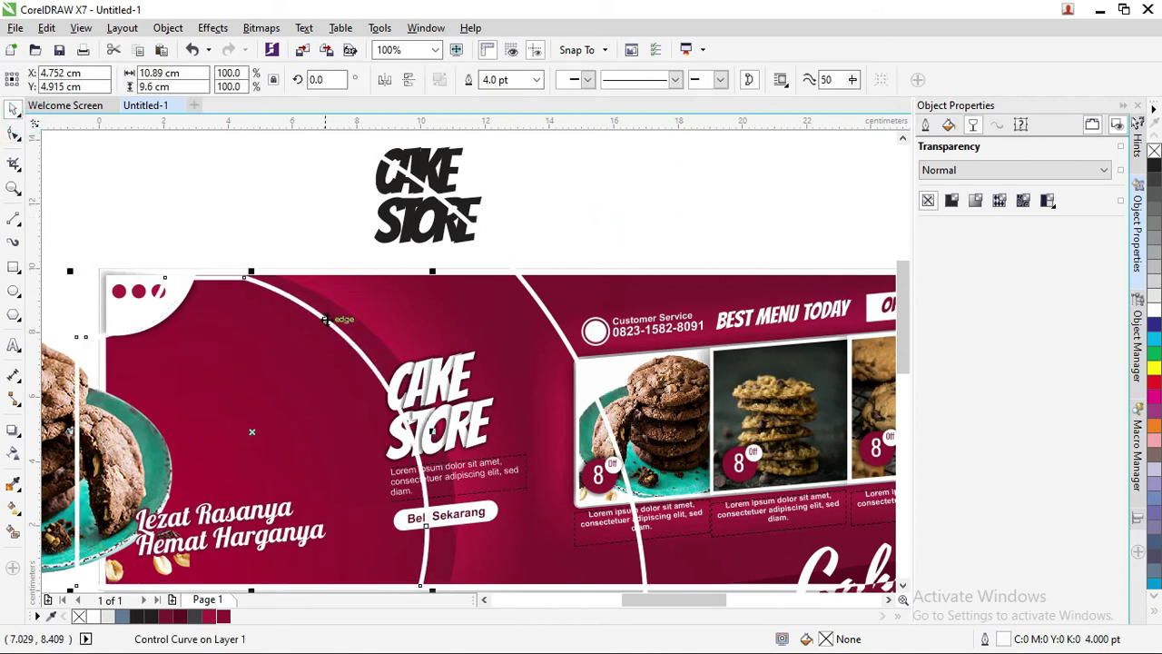
{"action": "left_click", "coordinate": [448, 259]}
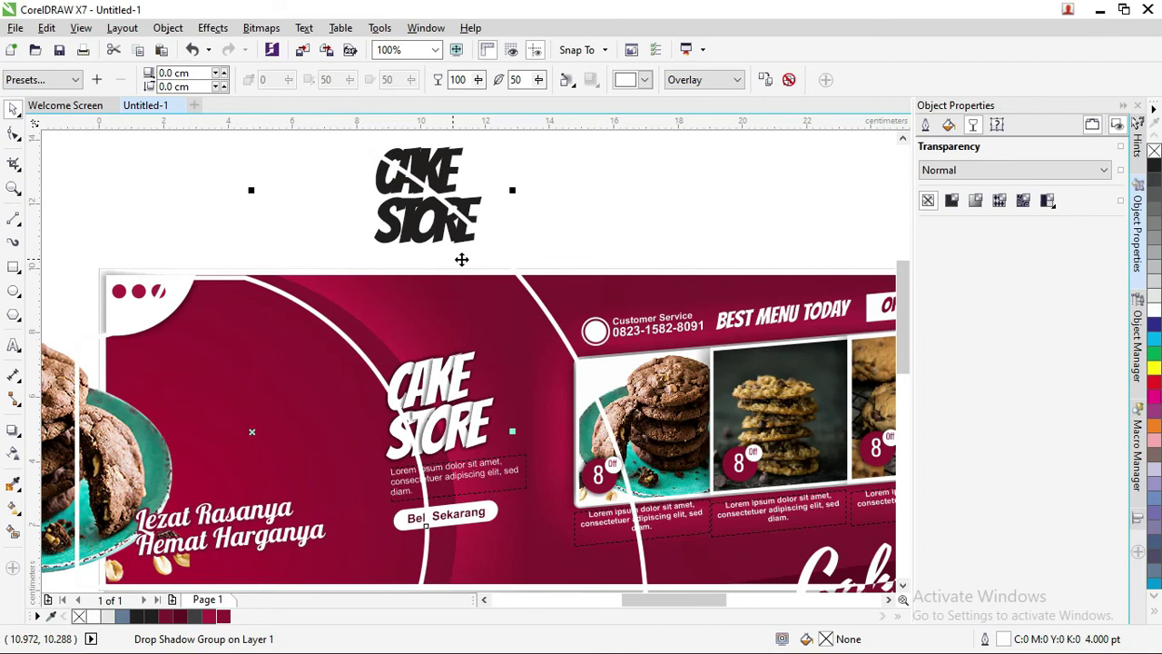
{"action": "left_click_drag", "start_coordinate": [461, 259], "coordinate": [484, 257]}
{"action": "left_click", "coordinate": [576, 234]}
{"action": "left_click", "coordinate": [514, 264]}
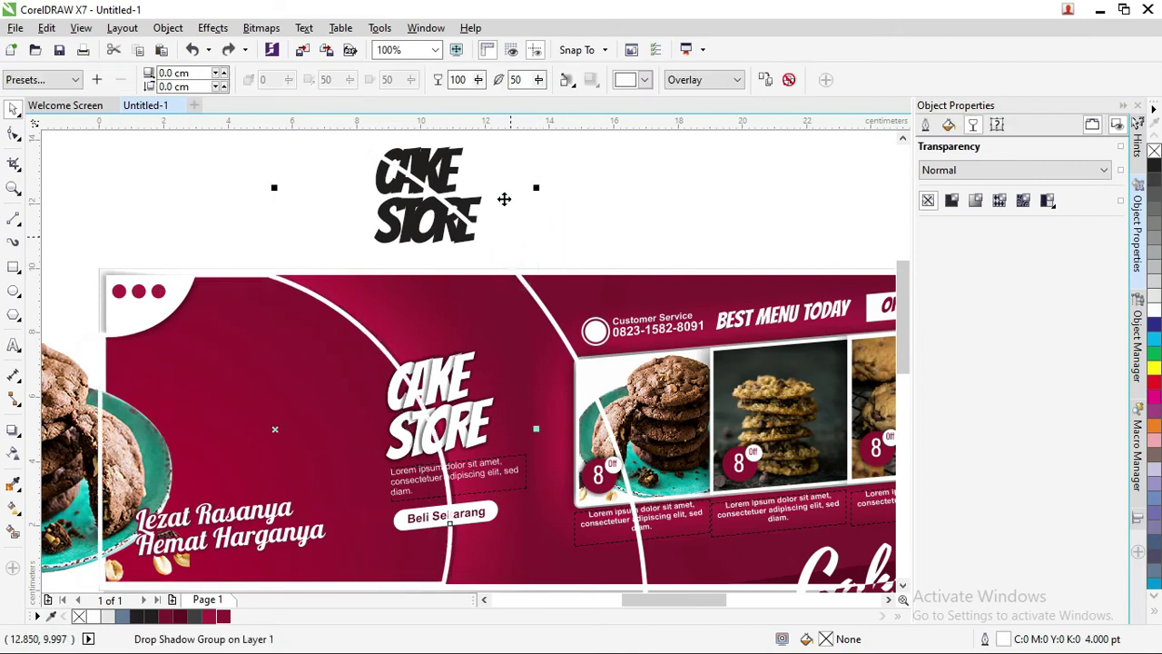
- Thin the outline of the enlarged white curve to 0.5 pt
{"action": "left_click", "coordinate": [577, 211]}
{"action": "left_click", "coordinate": [541, 303]}
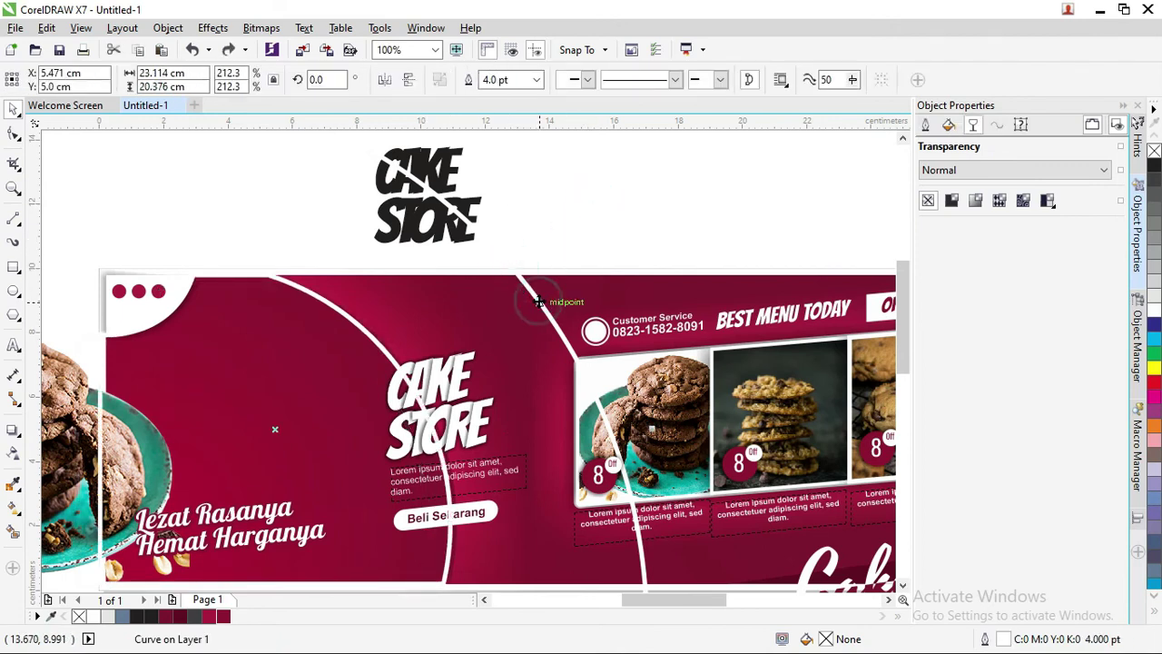
{"action": "left_click", "coordinate": [538, 80]}
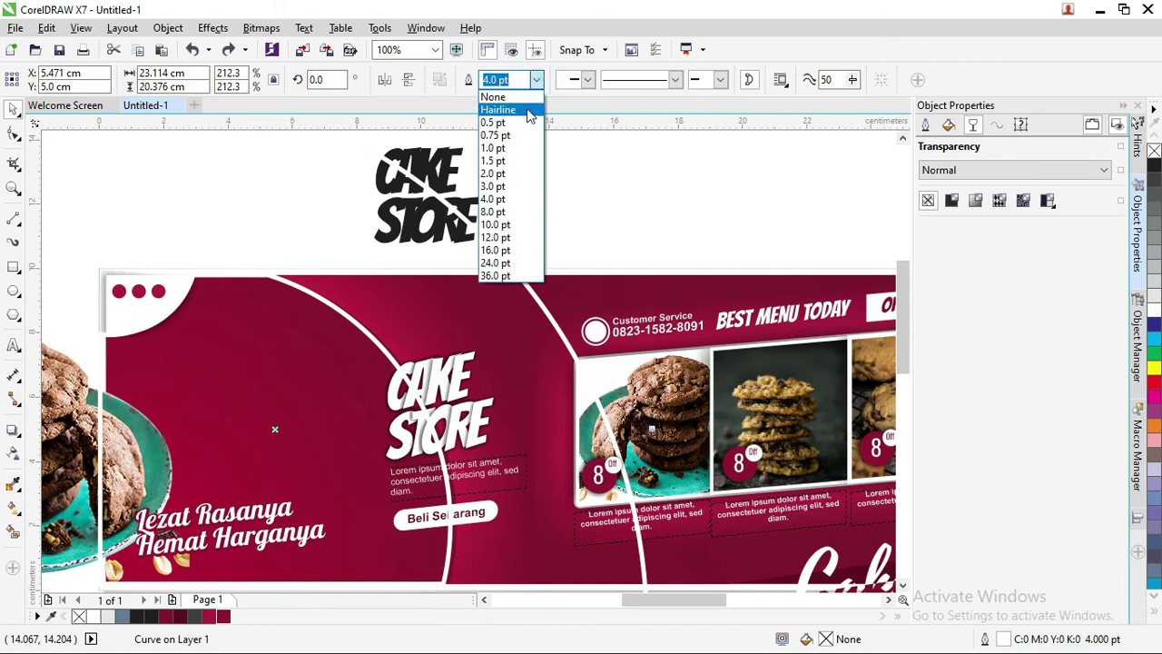
{"action": "left_click", "coordinate": [530, 110]}
{"action": "left_click", "coordinate": [352, 320], "text": "shift"}
{"action": "left_click", "coordinate": [320, 321], "text": "shift"}
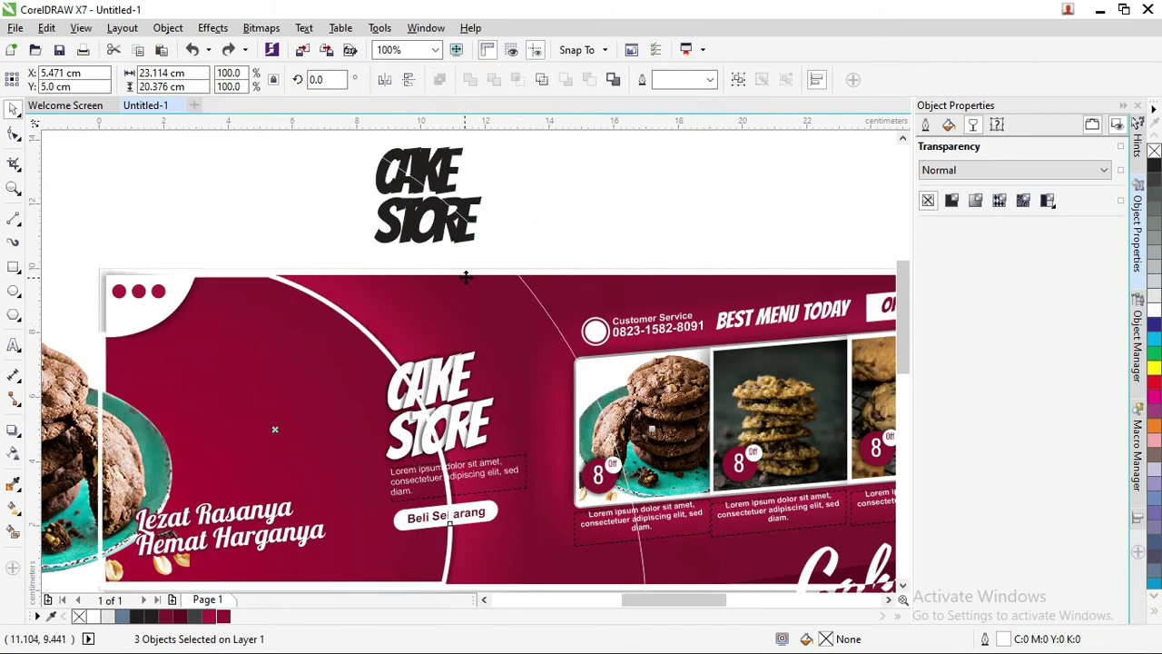
{"action": "scroll", "coordinate": [267, 345], "scroll_direction": "up", "scroll_amount": 2}
{"action": "scroll", "coordinate": [187, 365], "scroll_direction": "down", "scroll_amount": 2}
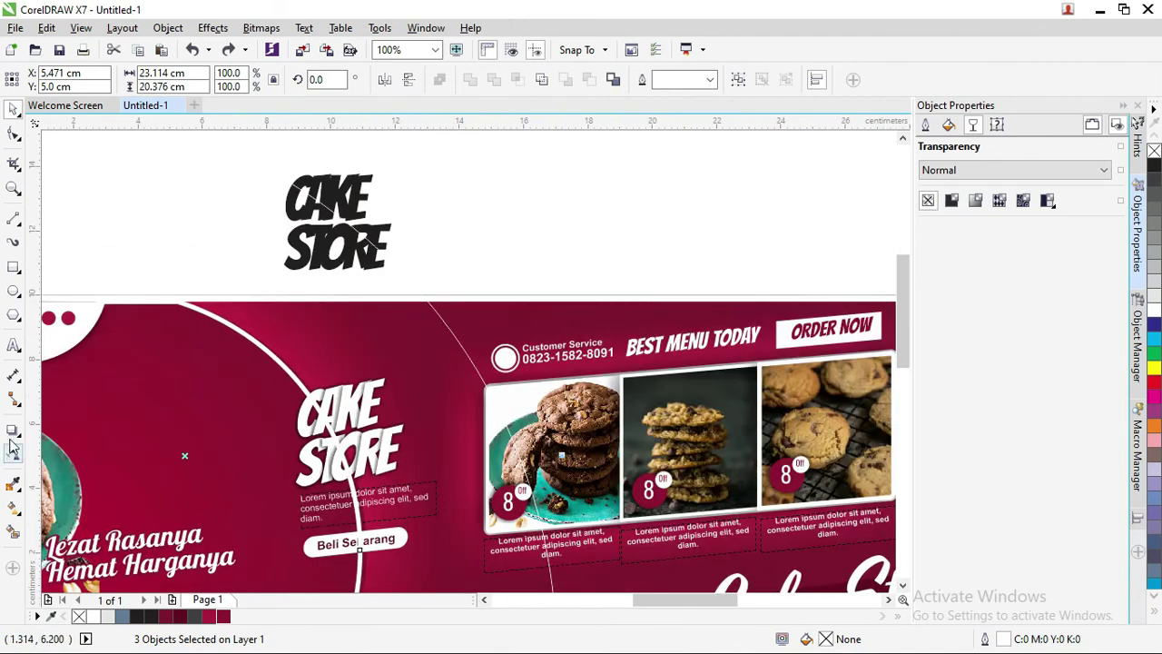
{"action": "left_click", "coordinate": [13, 445]}
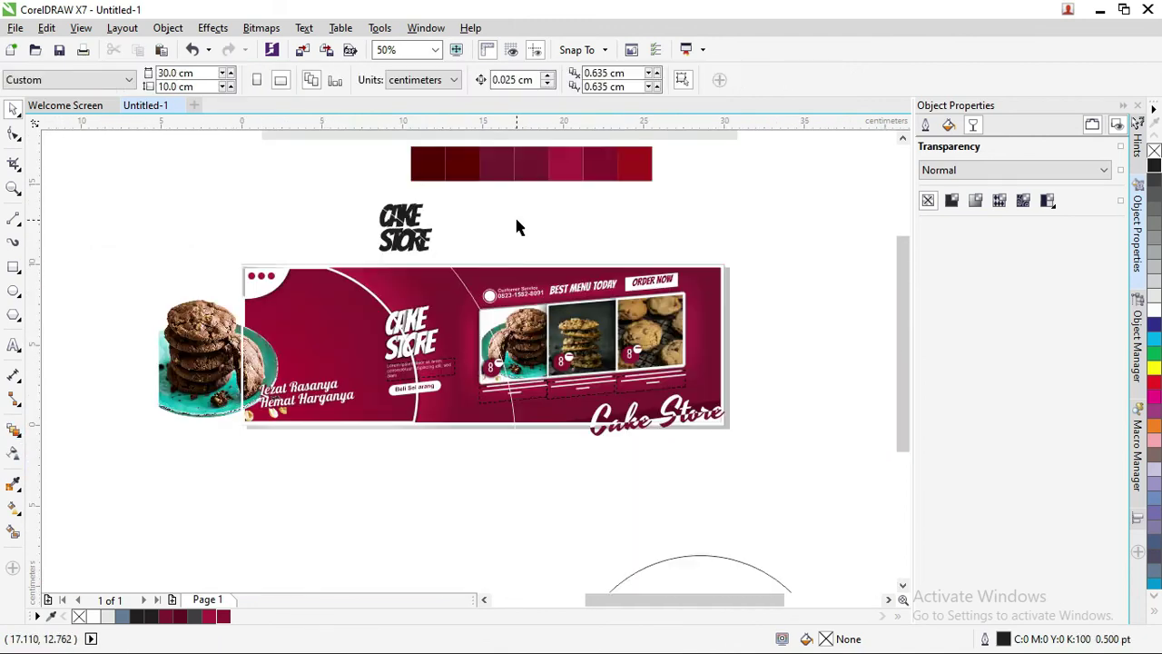
- Remove the drop shadow from the smaller, thick white curve on the banner
{"action": "left_click", "coordinate": [363, 287]}
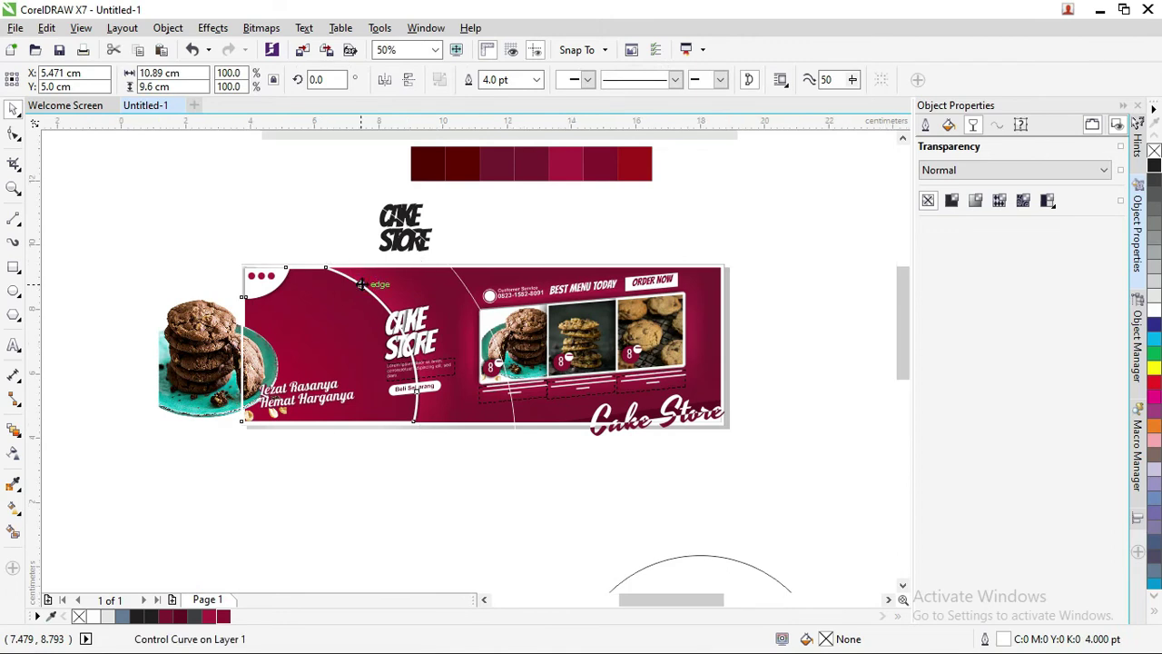
{"action": "scroll", "coordinate": [361, 285], "scroll_direction": "up", "scroll_amount": 2}
{"action": "left_click_drag", "start_coordinate": [362, 285], "coordinate": [331, 274]}
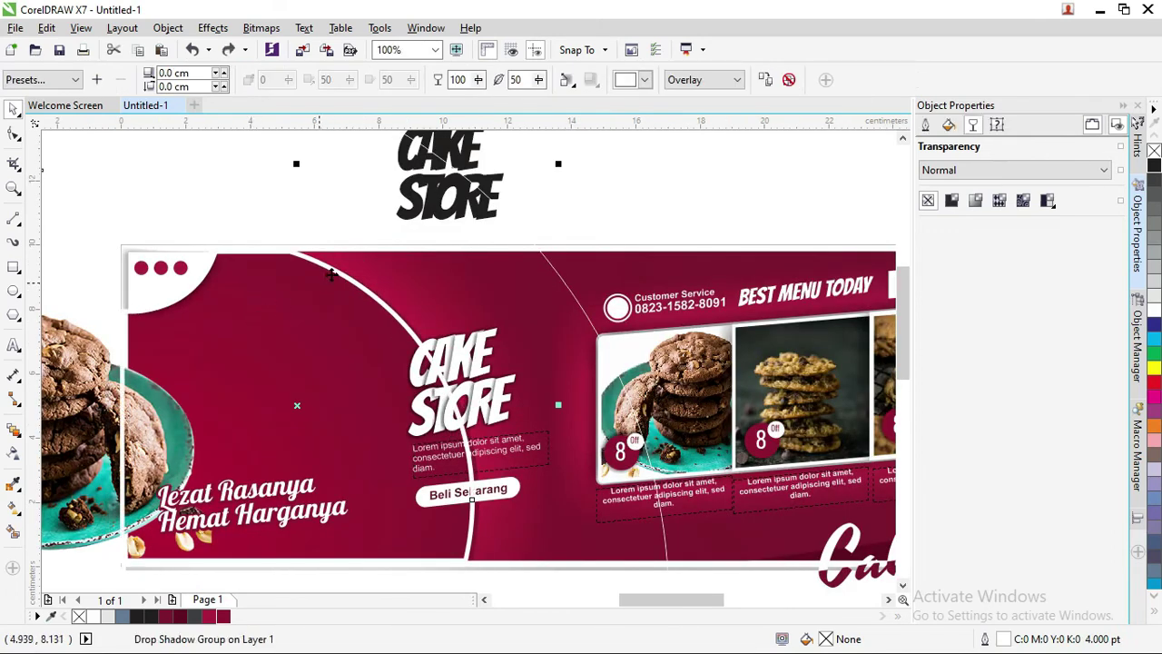
{"action": "left_click", "coordinate": [20, 437]}
{"action": "left_click", "coordinate": [54, 429]}
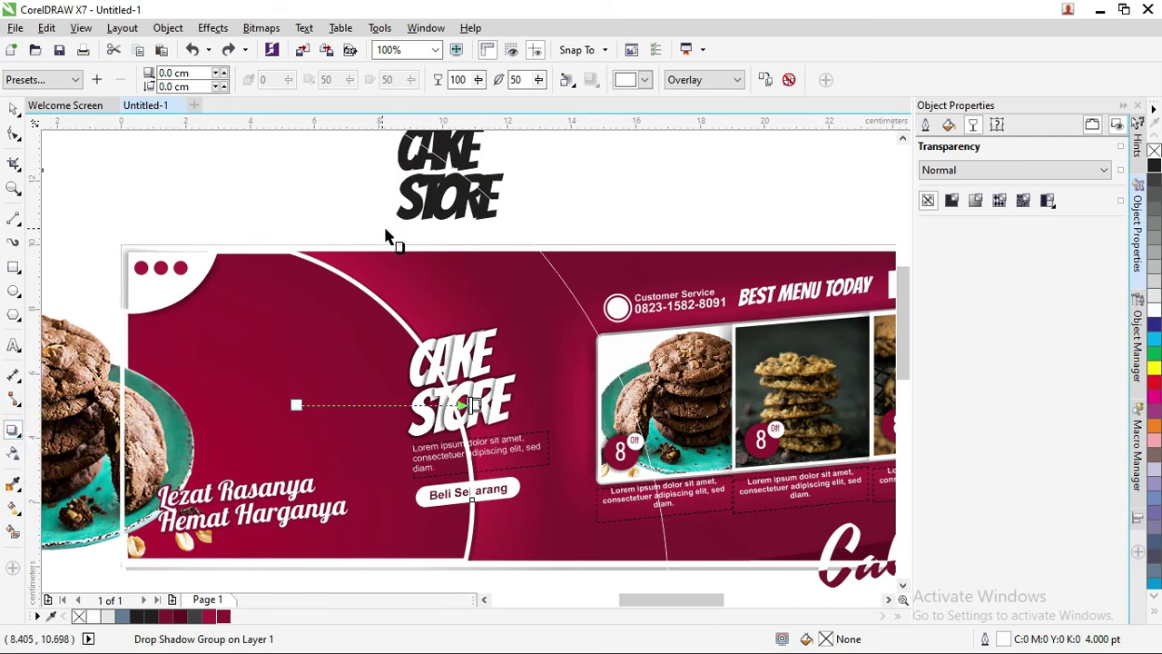
{"action": "left_click", "coordinate": [790, 81]}
{"action": "left_click", "coordinate": [14, 108]}
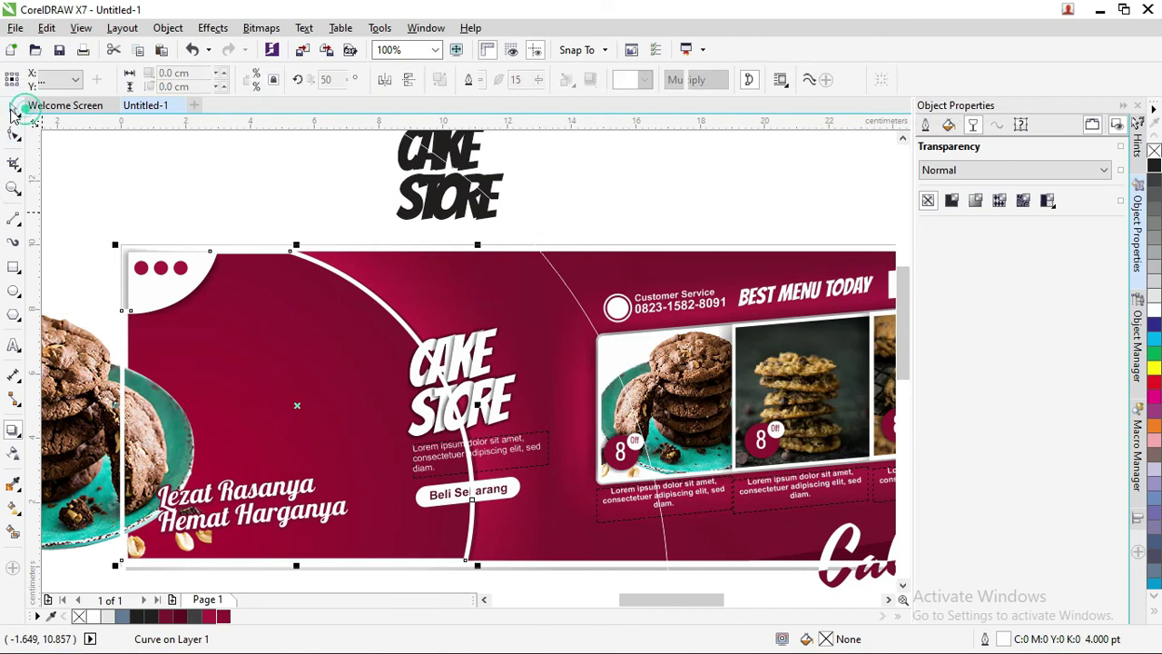
- Blend the thick inner white curve with the thin enlarged white curve
{"action": "left_click", "coordinate": [514, 225], "text": "shift"}
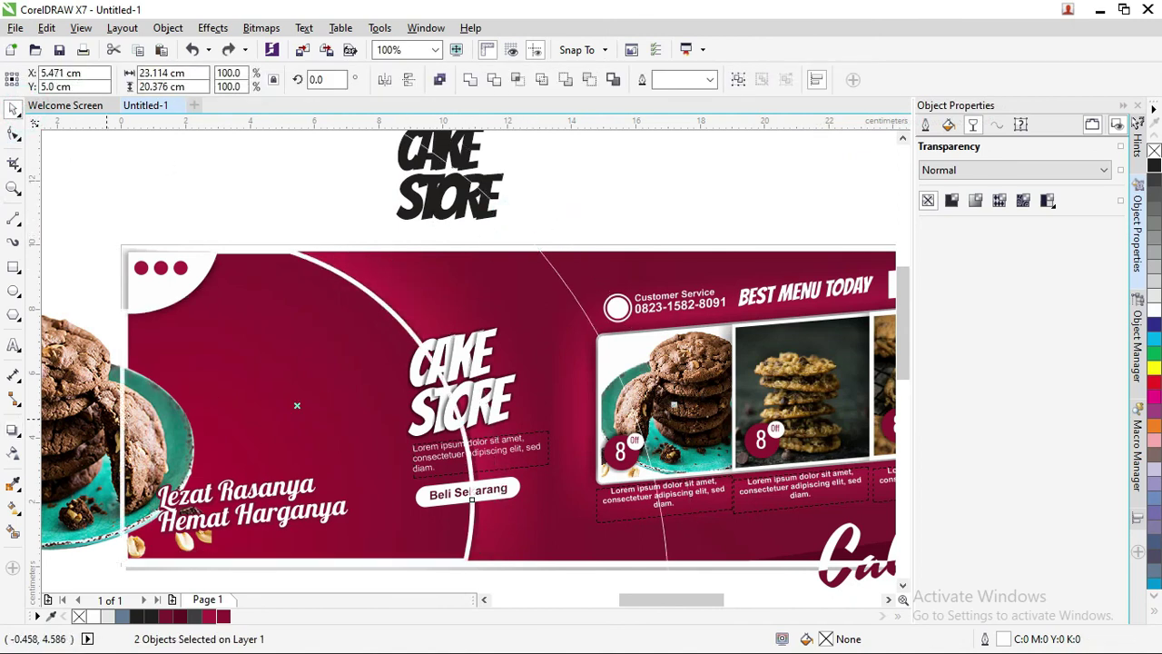
{"action": "left_click", "coordinate": [16, 435]}
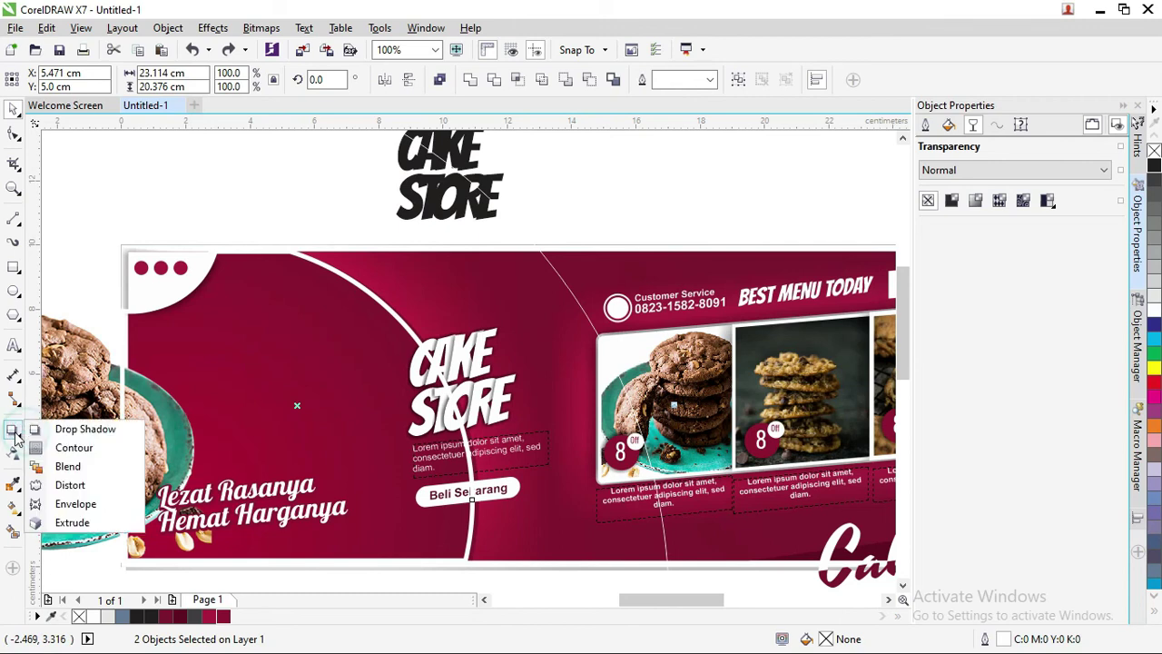
{"action": "left_click", "coordinate": [17, 438]}
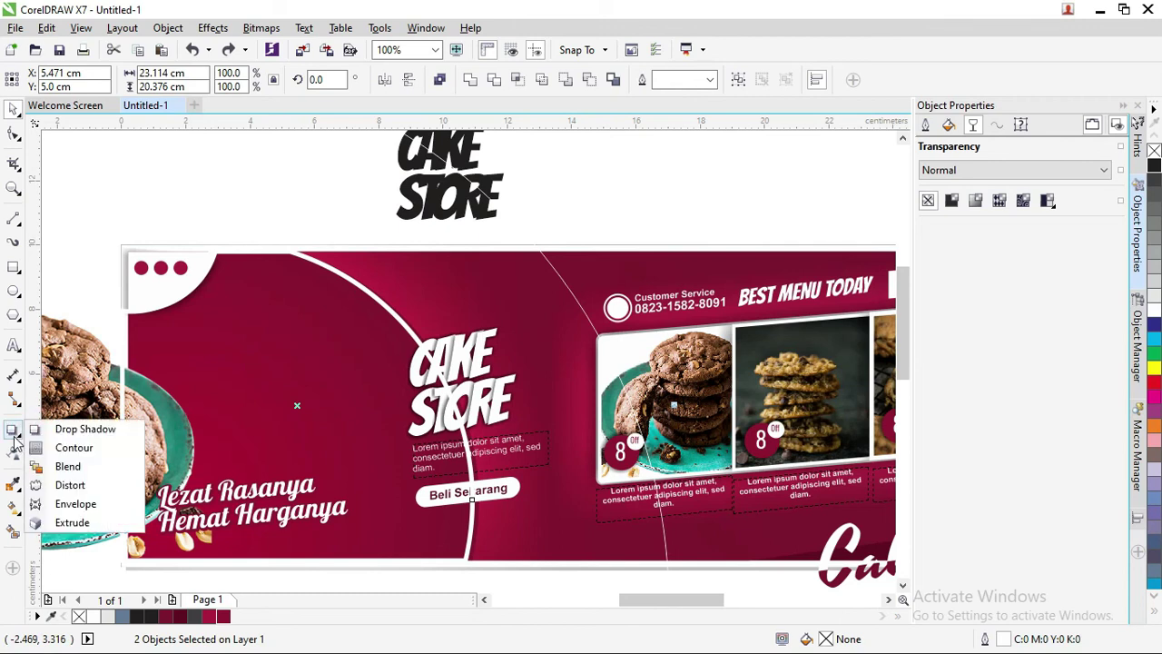
{"action": "left_click", "coordinate": [64, 470]}
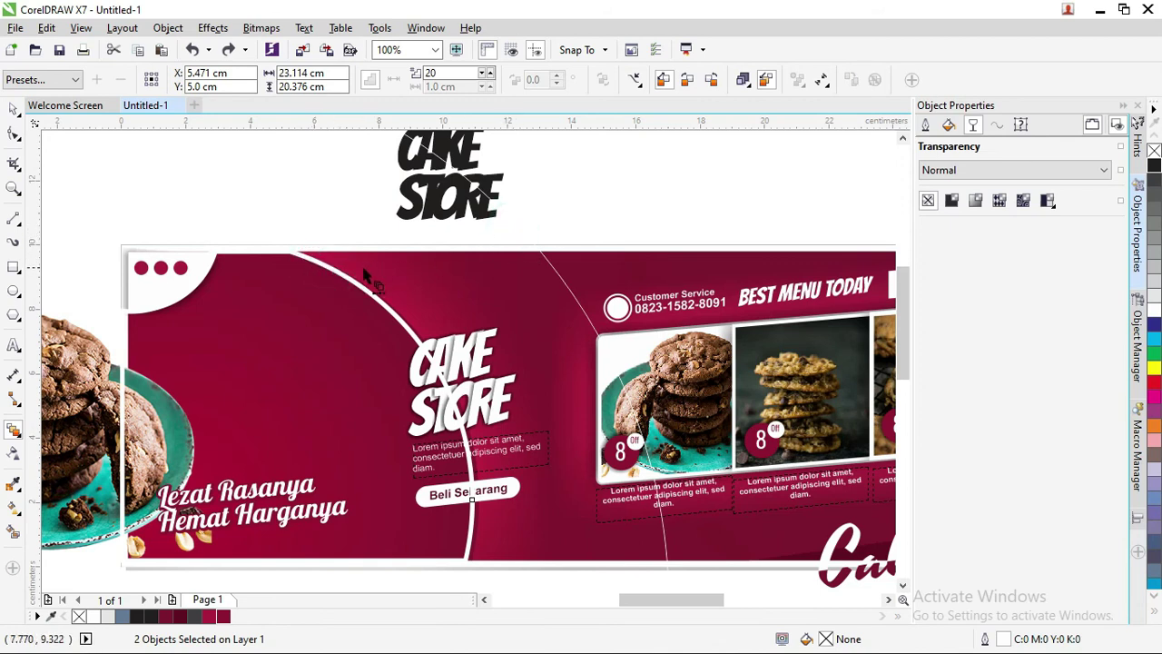
{"action": "left_click_drag", "start_coordinate": [336, 277], "coordinate": [512, 239]}
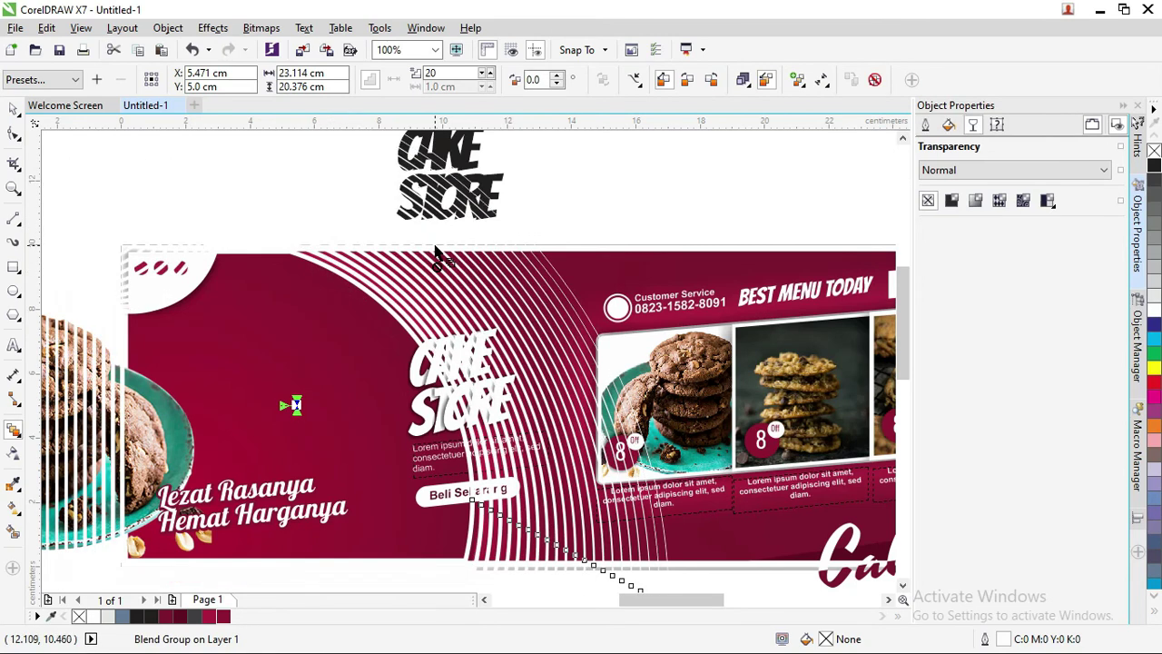
- Set the number of steps in the white curve blend to 6
{"action": "left_click", "coordinate": [486, 77]}
{"action": "left_click", "coordinate": [486, 77]}
{"action": "left_click", "coordinate": [485, 77]}
{"action": "left_click", "coordinate": [486, 77]}
{"action": "left_click", "coordinate": [488, 82]}
{"action": "left_click", "coordinate": [489, 83]}
{"action": "left_click", "coordinate": [488, 83]}
{"action": "left_click", "coordinate": [489, 83]}
{"action": "left_click", "coordinate": [489, 83]}
{"action": "left_click", "coordinate": [489, 81]}
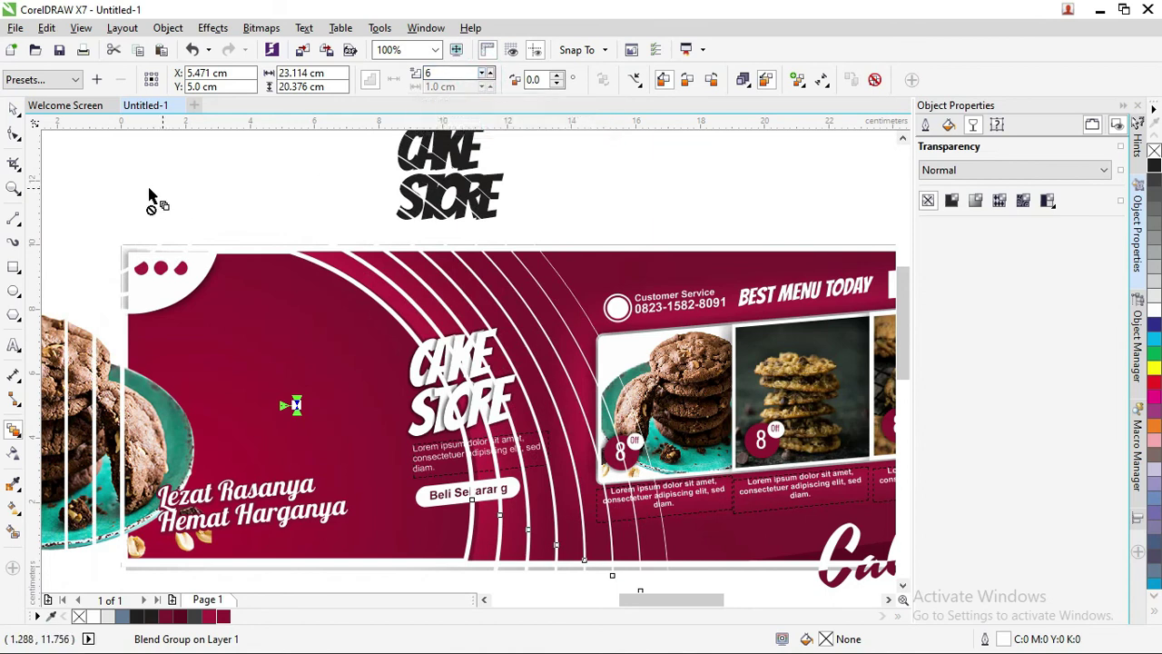
{"action": "left_click", "coordinate": [11, 109]}
{"action": "left_click", "coordinate": [615, 202]}
{"action": "scroll", "coordinate": [539, 227], "scroll_direction": "down", "scroll_amount": 2}
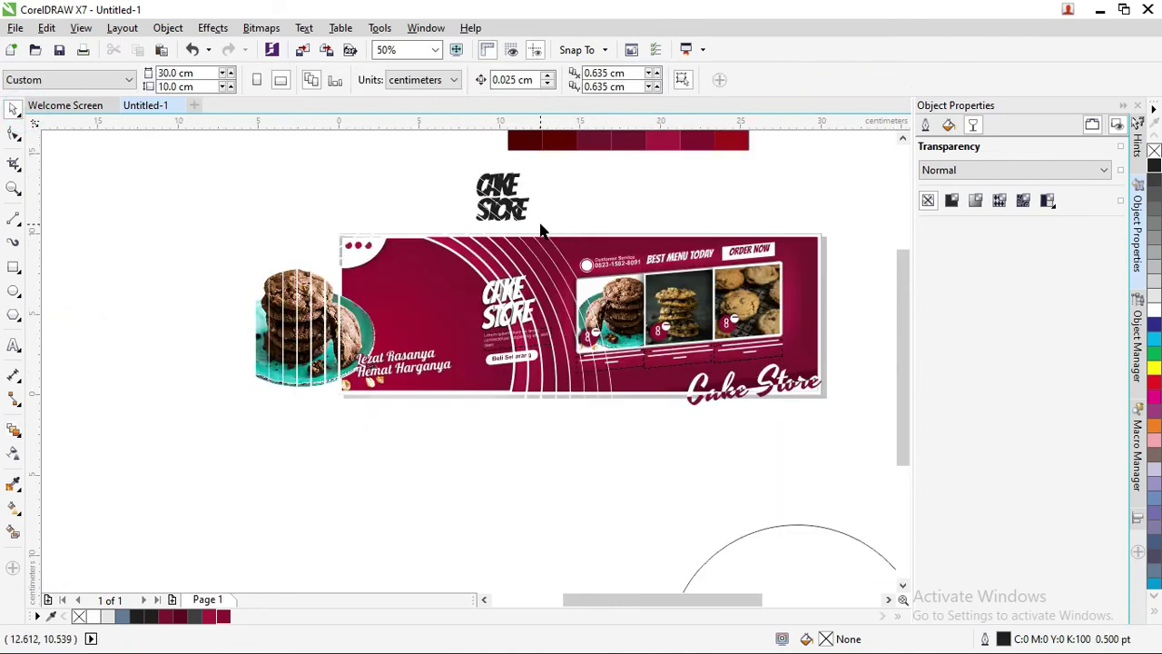
- Send the outermost thin white curve of the blend behind the banner background
{"action": "left_click", "coordinate": [538, 227]}
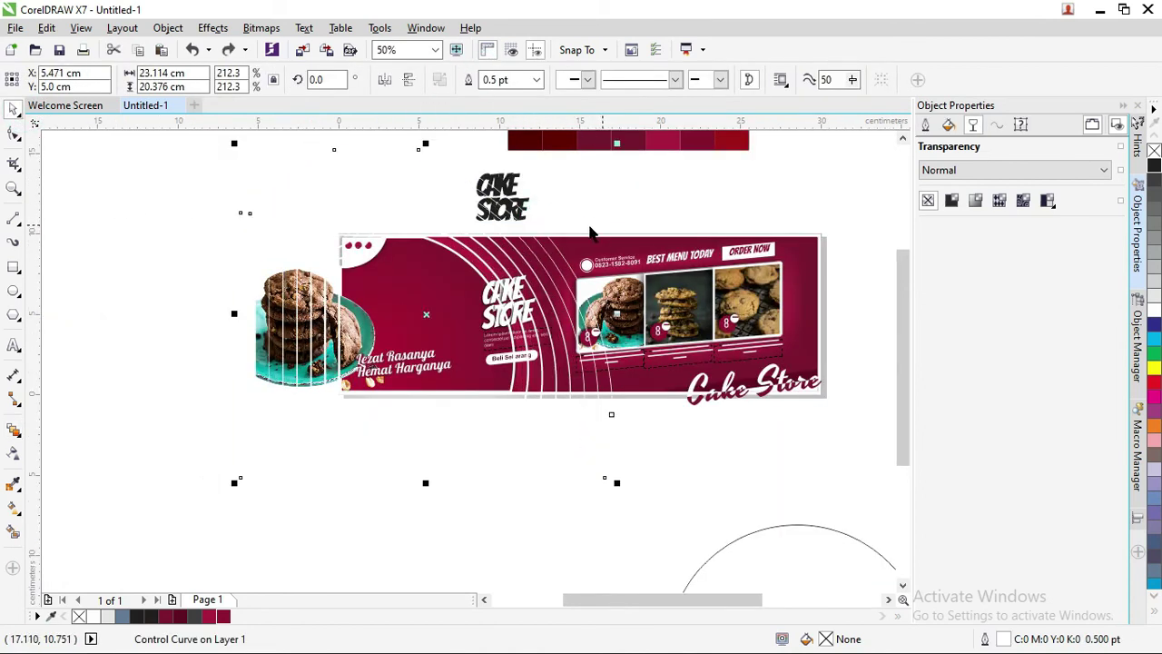
{"action": "left_click", "coordinate": [541, 226]}
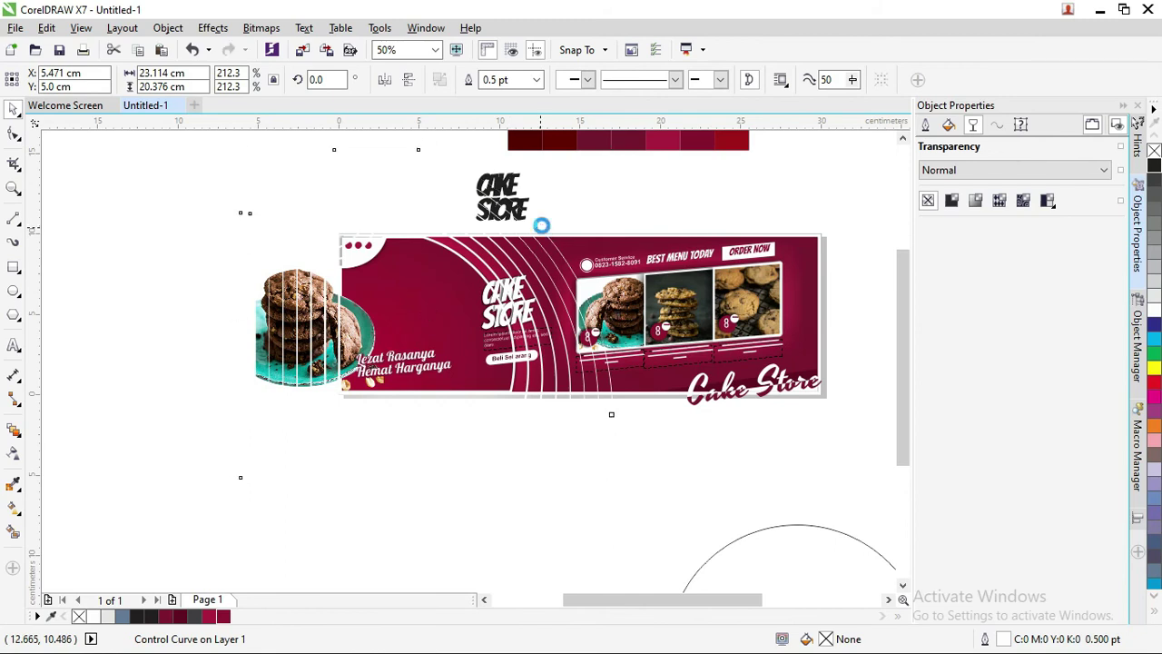
{"action": "left_click", "coordinate": [541, 226]}
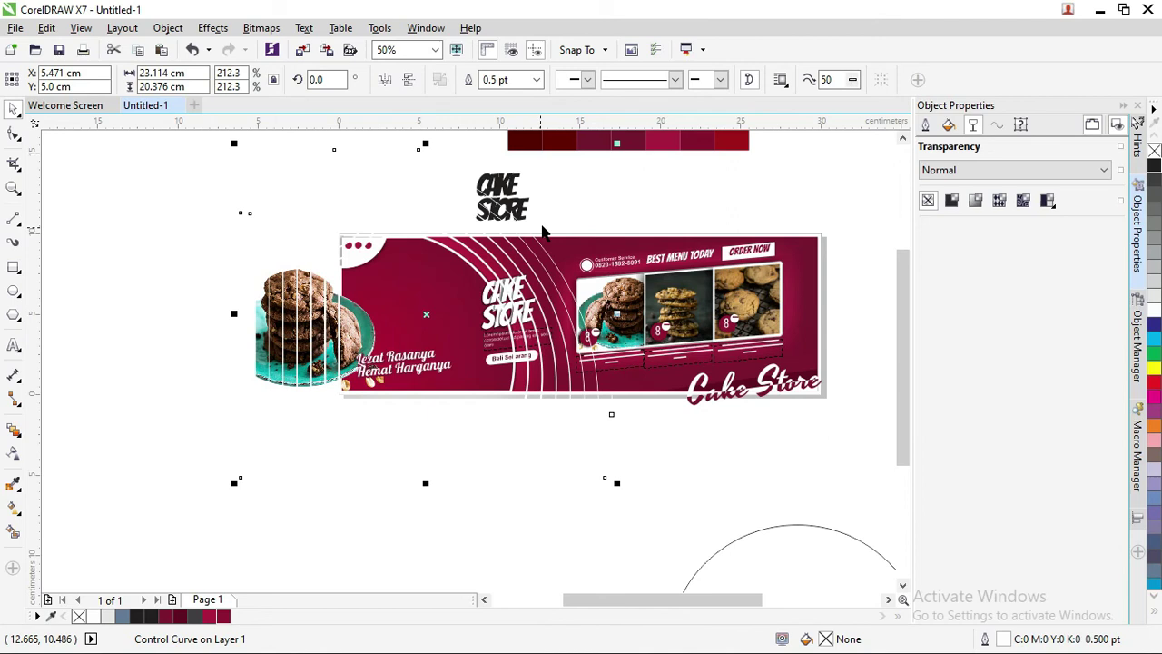
{"action": "left_click", "coordinate": [575, 215]}
- Send the blended white curves behind the text and cookie photo, and the innermost curve behind the banner's left panel
{"action": "scroll", "coordinate": [509, 231], "scroll_direction": "up", "scroll_amount": 2}
{"action": "left_click", "coordinate": [514, 341]}
{"action": "left_click", "coordinate": [506, 334]}
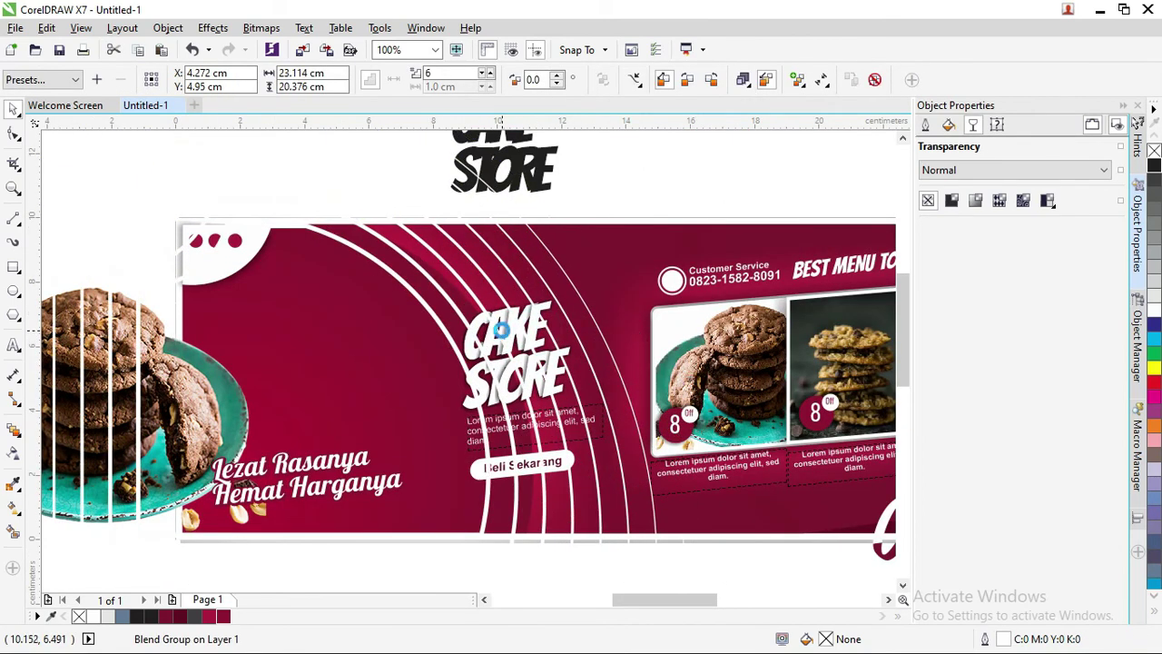
{"action": "left_click", "coordinate": [612, 286]}
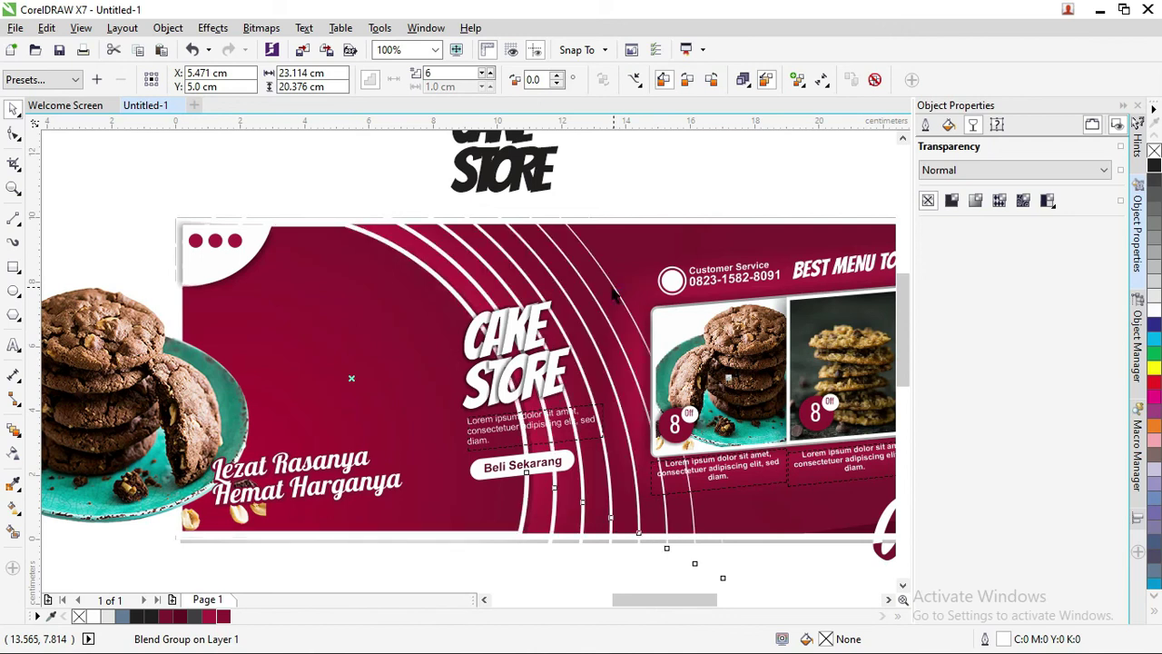
{"action": "left_click", "coordinate": [648, 201]}
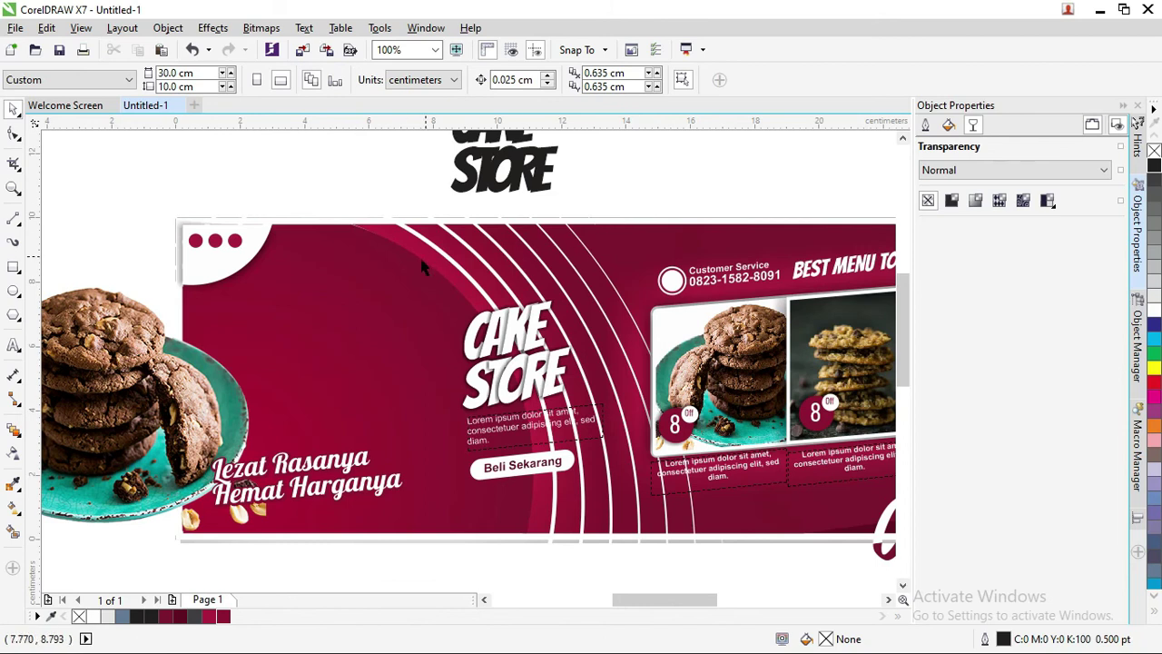
- Move the large cookie photo fully onto the banner's left part, centred at X 4.23 cm, Y 4.412 cm
{"action": "left_click_drag", "start_coordinate": [207, 363], "coordinate": [304, 354]}
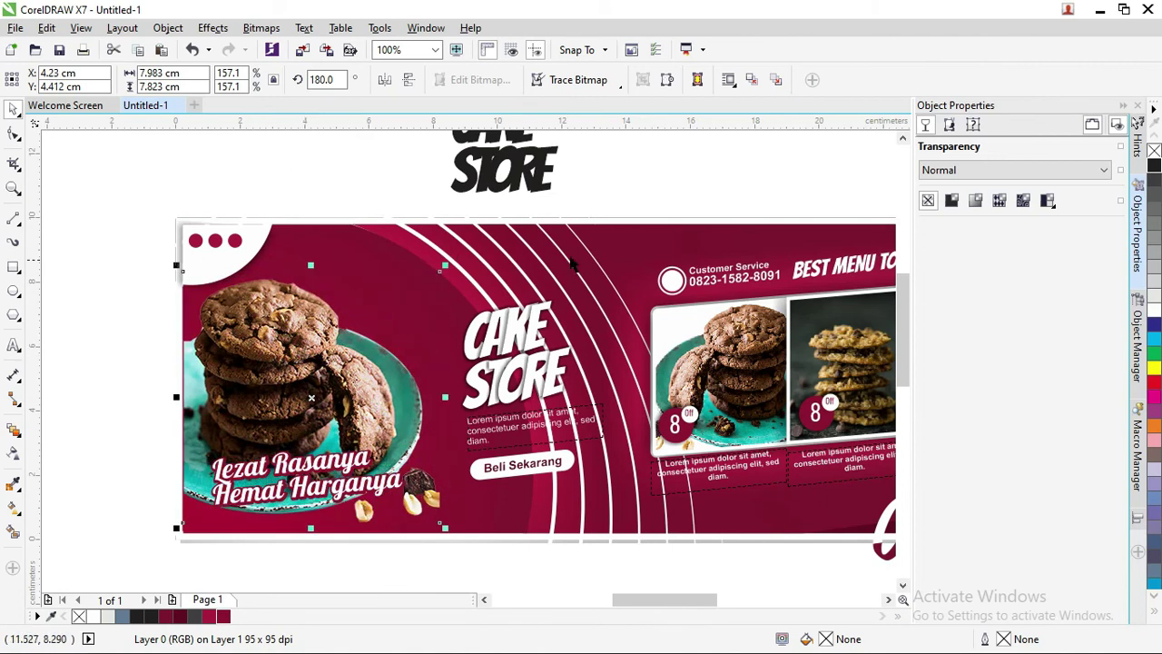
{"action": "left_click", "coordinate": [611, 174]}
- Break the blend group of white curves on the banner apart
{"action": "scroll", "coordinate": [517, 196], "scroll_direction": "down", "scroll_amount": 2}
{"action": "left_click", "coordinate": [573, 400]}
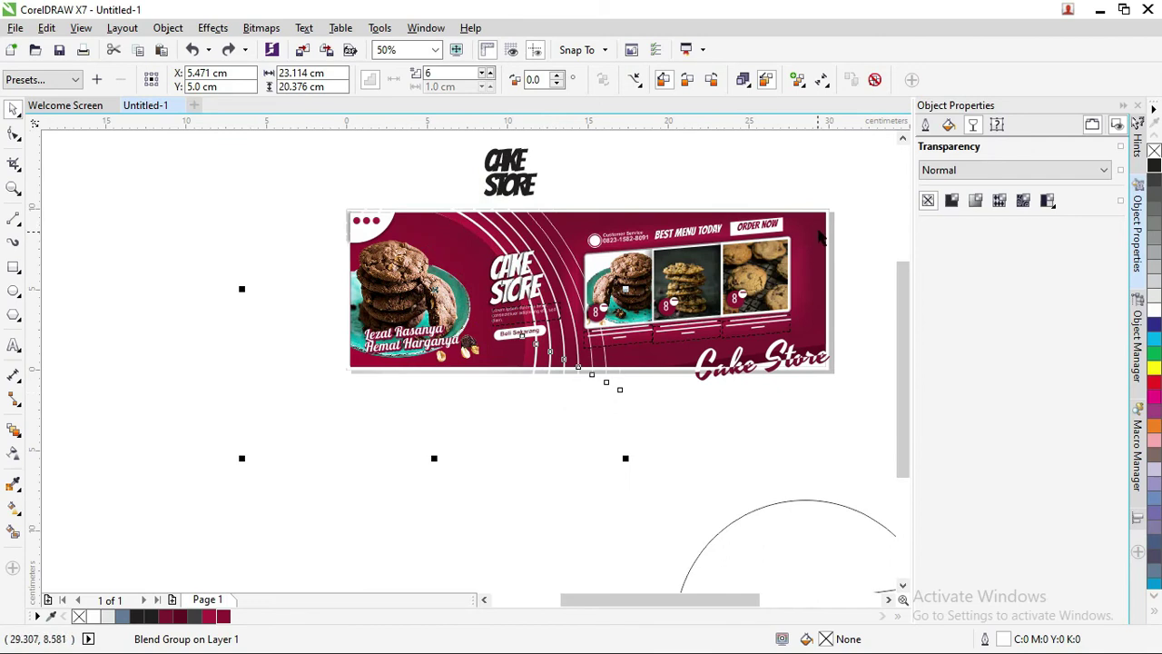
{"action": "left_click", "coordinate": [821, 238]}
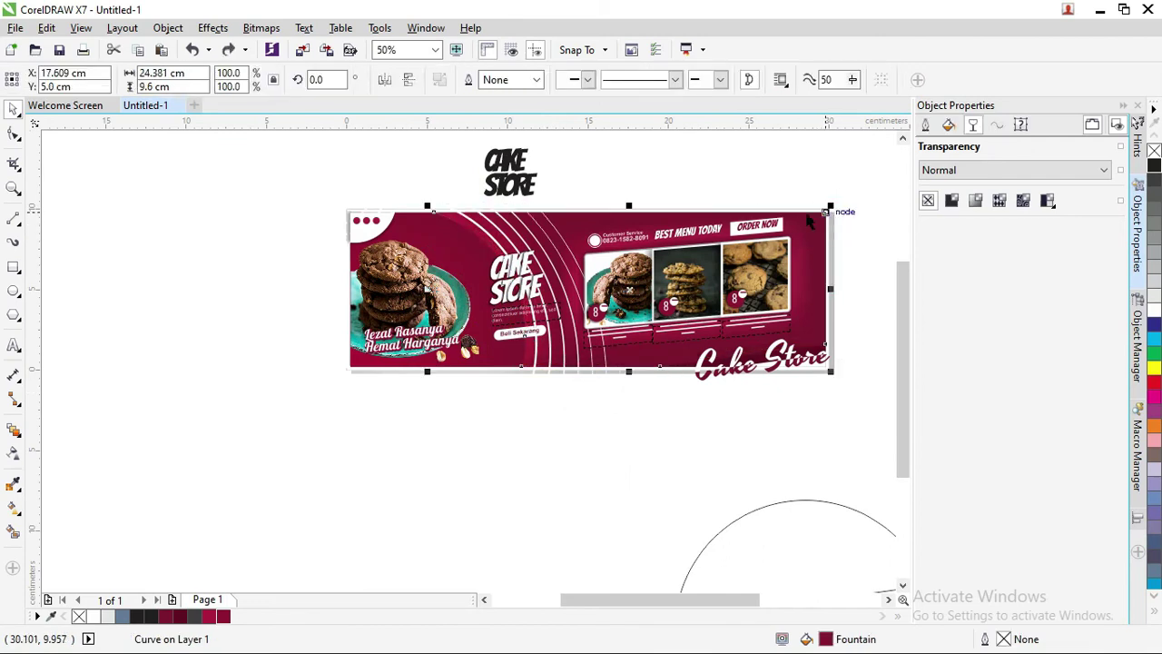
{"action": "left_click", "coordinate": [533, 429]}
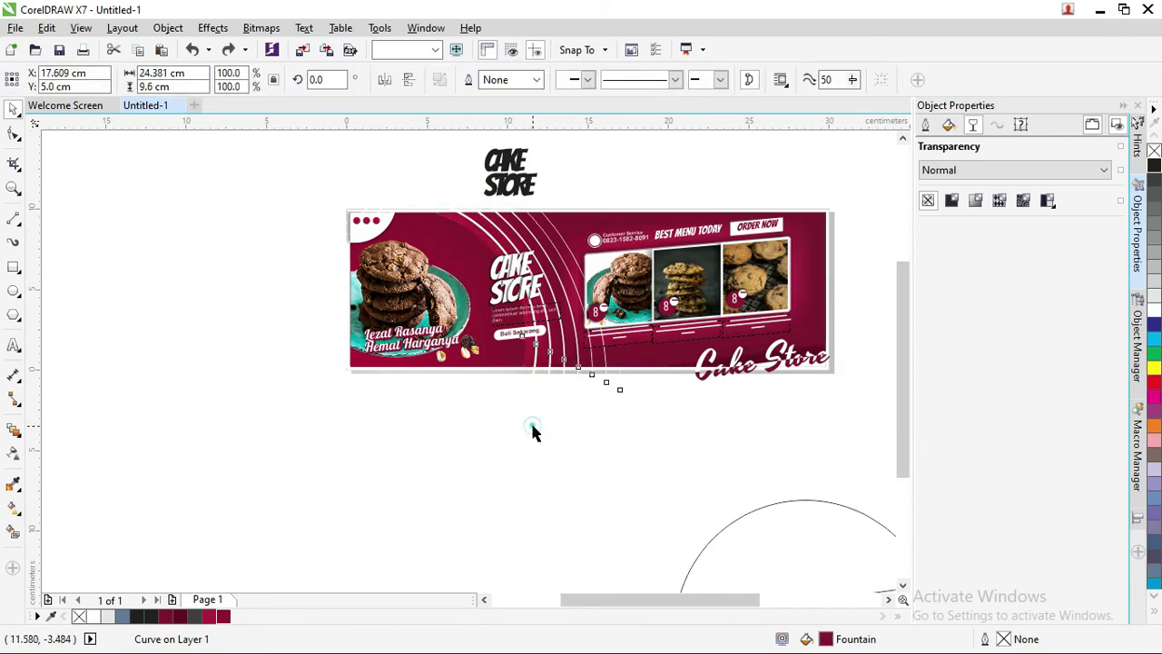
{"action": "right_click", "coordinate": [533, 429]}
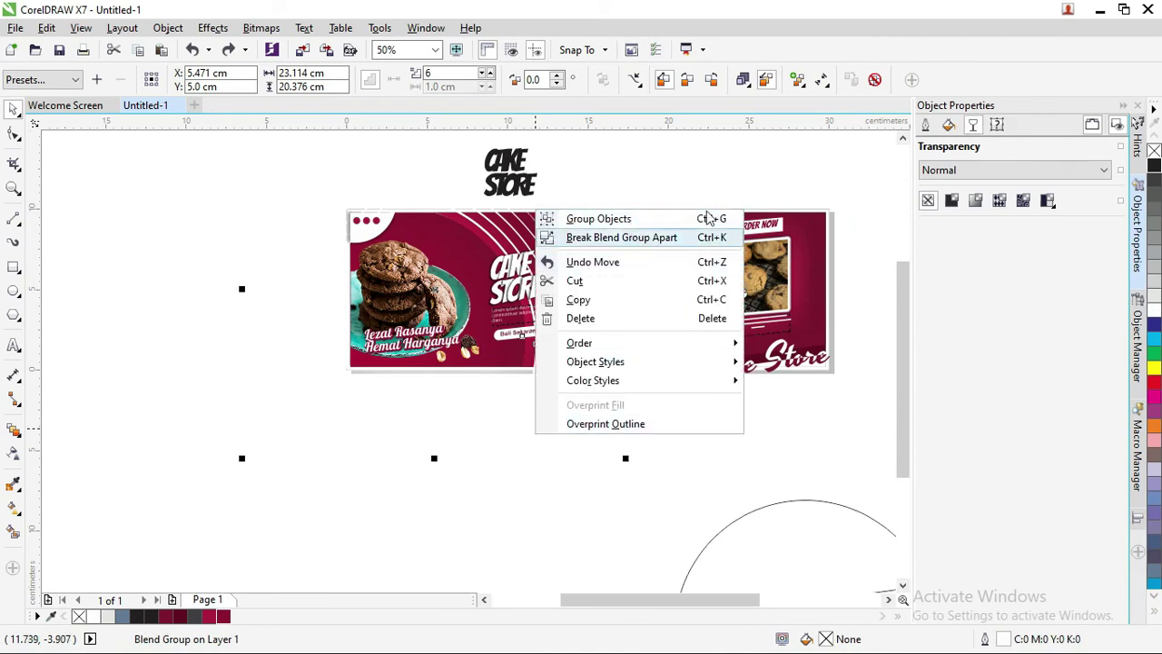
{"action": "left_click", "coordinate": [635, 240]}
- PowerClip the outermost thin white curve inside the banner's fountain-filled background
{"action": "left_click", "coordinate": [615, 392]}
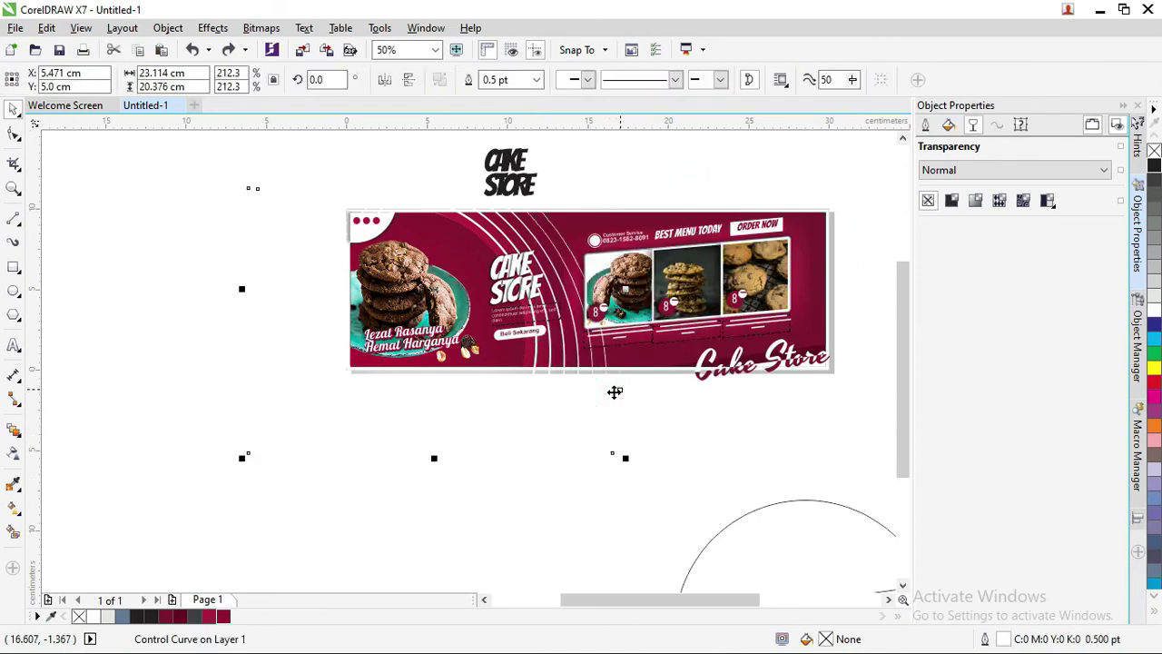
{"action": "right_click", "coordinate": [616, 392]}
{"action": "key", "text": "Escape"}
{"action": "key", "text": "Escape"}
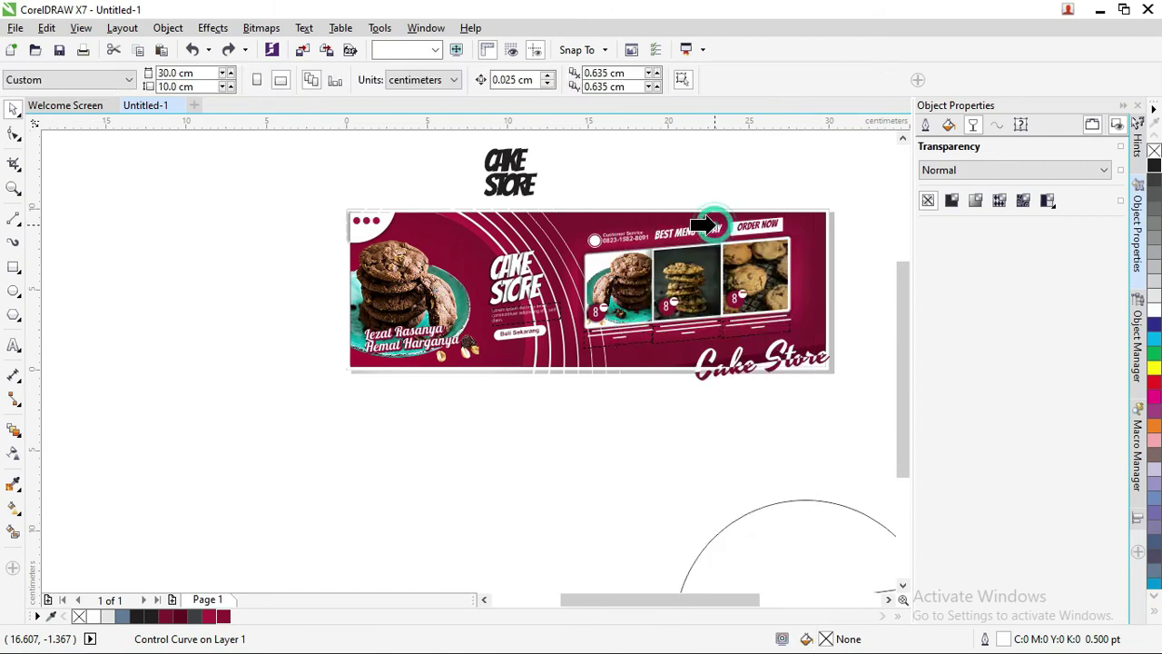
{"action": "left_click", "coordinate": [818, 247]}
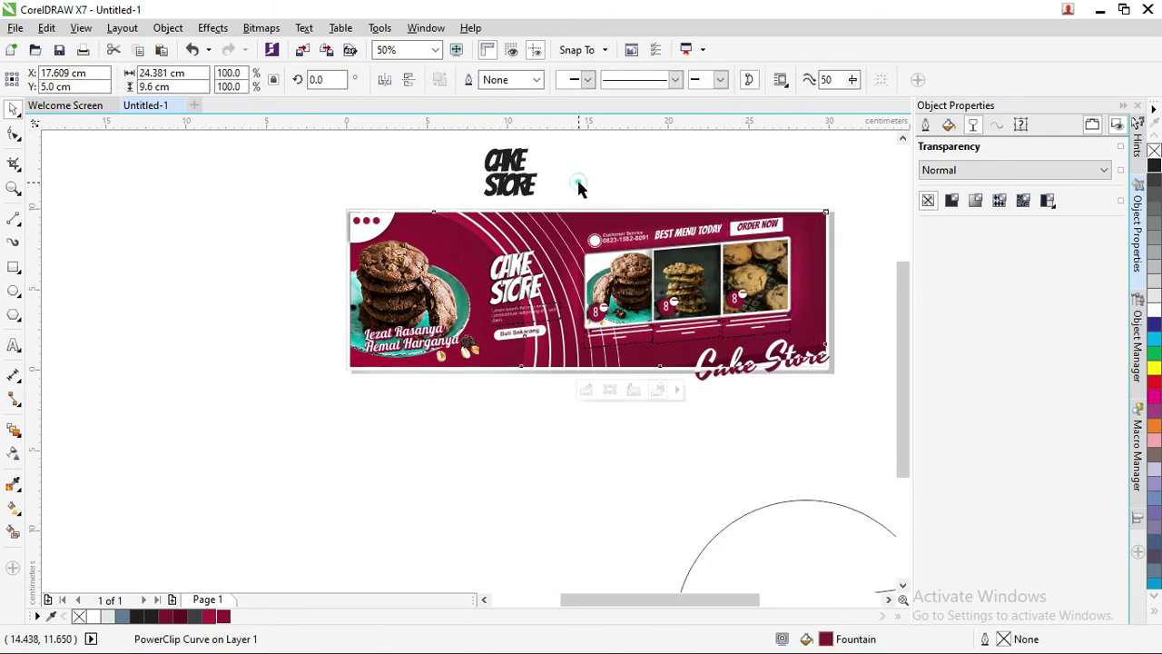
- PowerClip the remaining group of white curves inside the same fountain-filled banner background
{"action": "left_click_drag", "start_coordinate": [550, 218], "coordinate": [580, 178]}
{"action": "left_click_drag", "start_coordinate": [826, 239], "coordinate": [826, 215]}
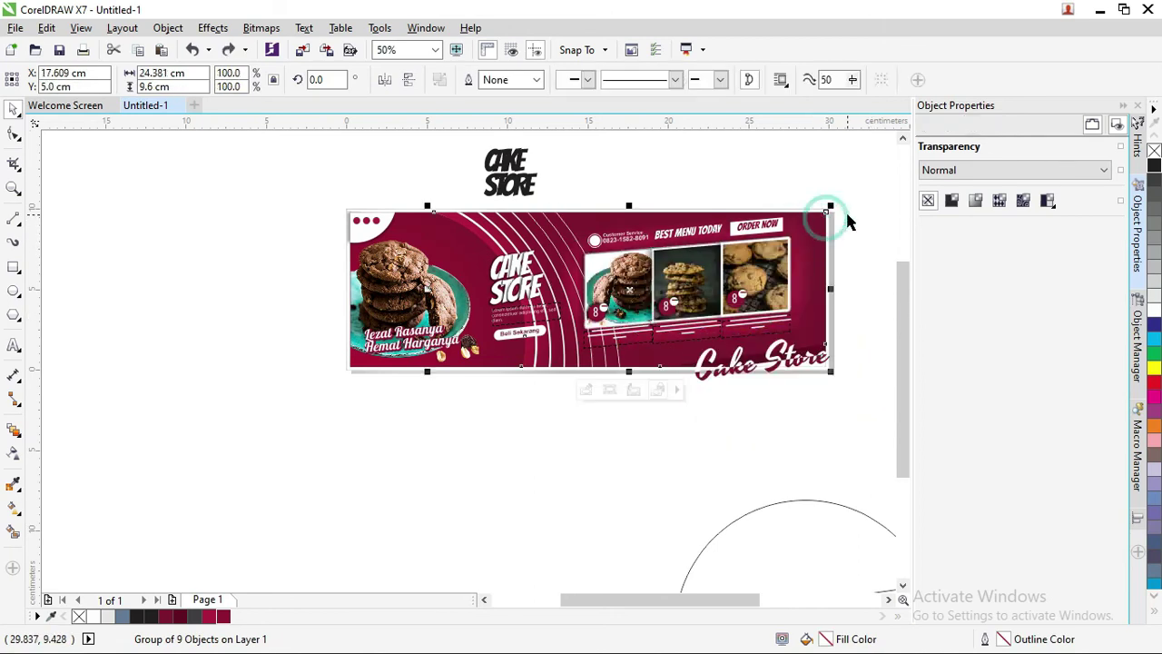
{"action": "key", "text": "space"}
{"action": "left_click", "coordinate": [632, 457]}
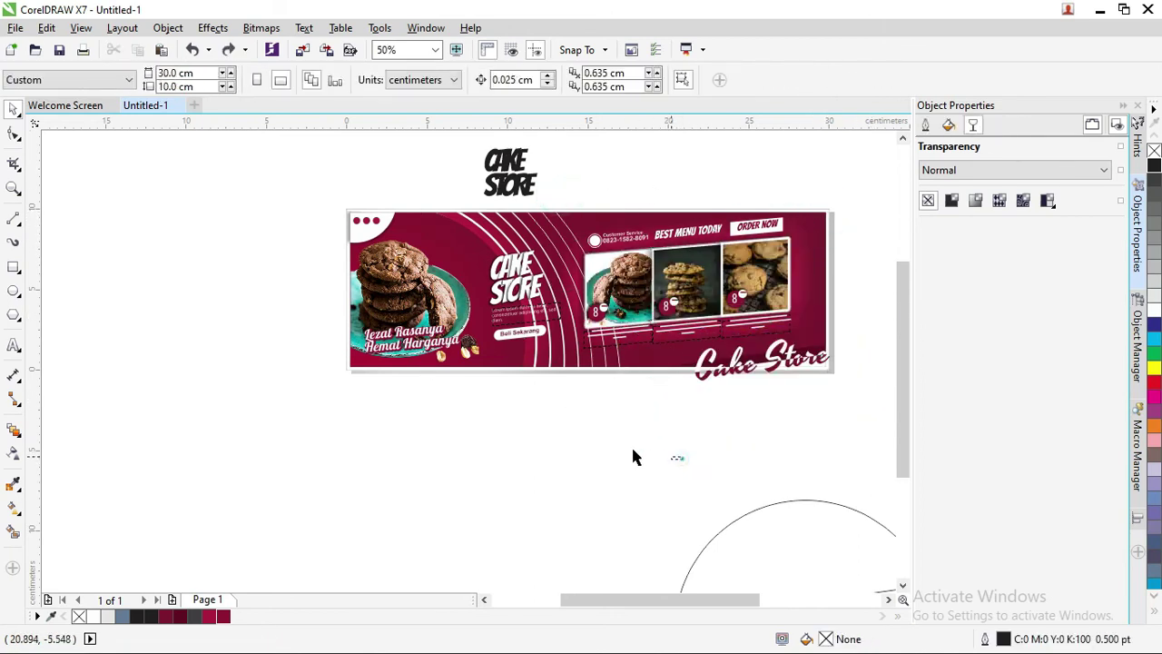
{"action": "left_click", "coordinate": [445, 413]}
{"action": "scroll", "coordinate": [553, 305], "scroll_direction": "up", "scroll_amount": 2}
{"action": "scroll", "coordinate": [506, 275], "scroll_direction": "down", "scroll_amount": 2}
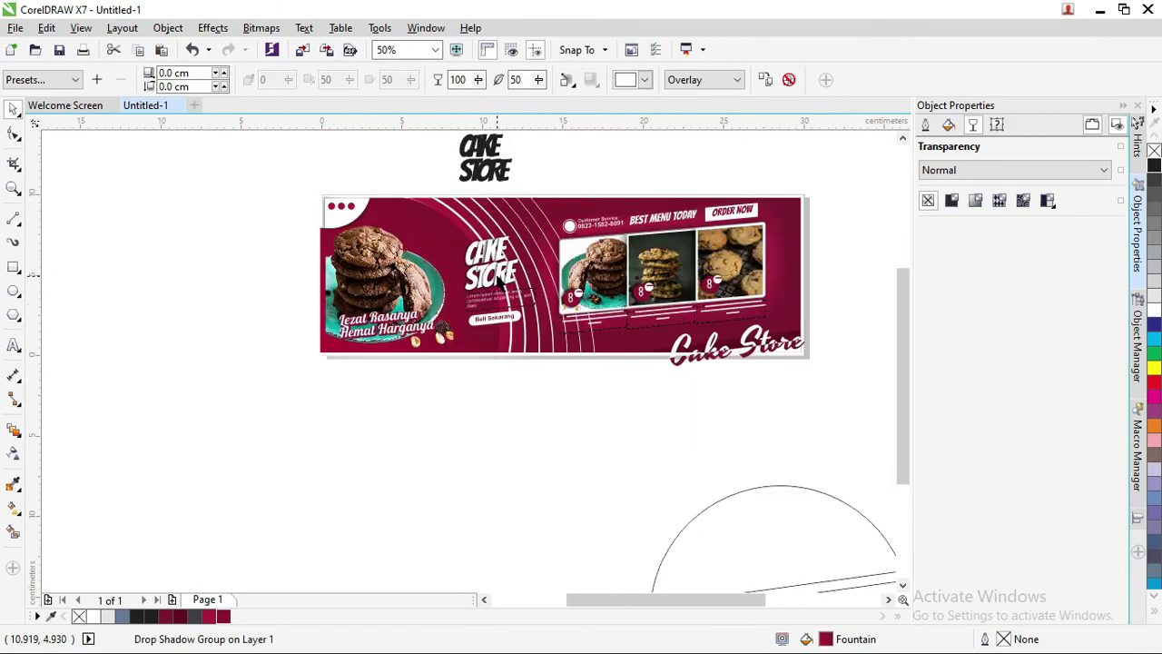
{"action": "left_click", "coordinate": [653, 133]}
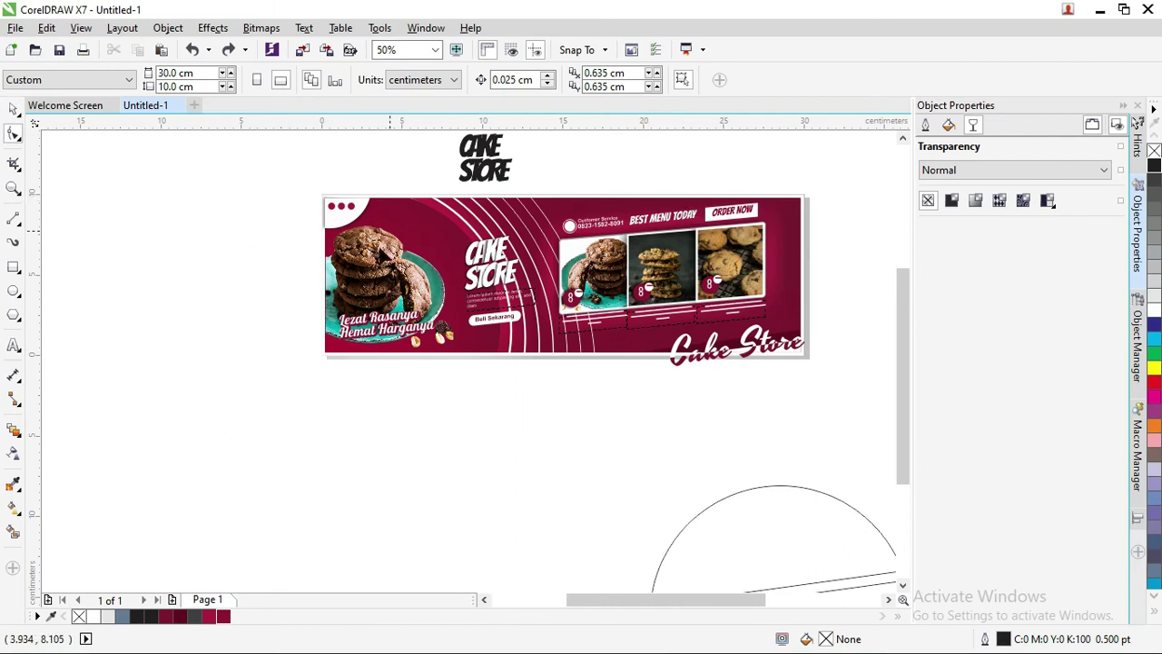
{"action": "left_click", "coordinate": [372, 279]}
{"action": "left_click", "coordinate": [14, 109]}
{"action": "left_click", "coordinate": [193, 219]}
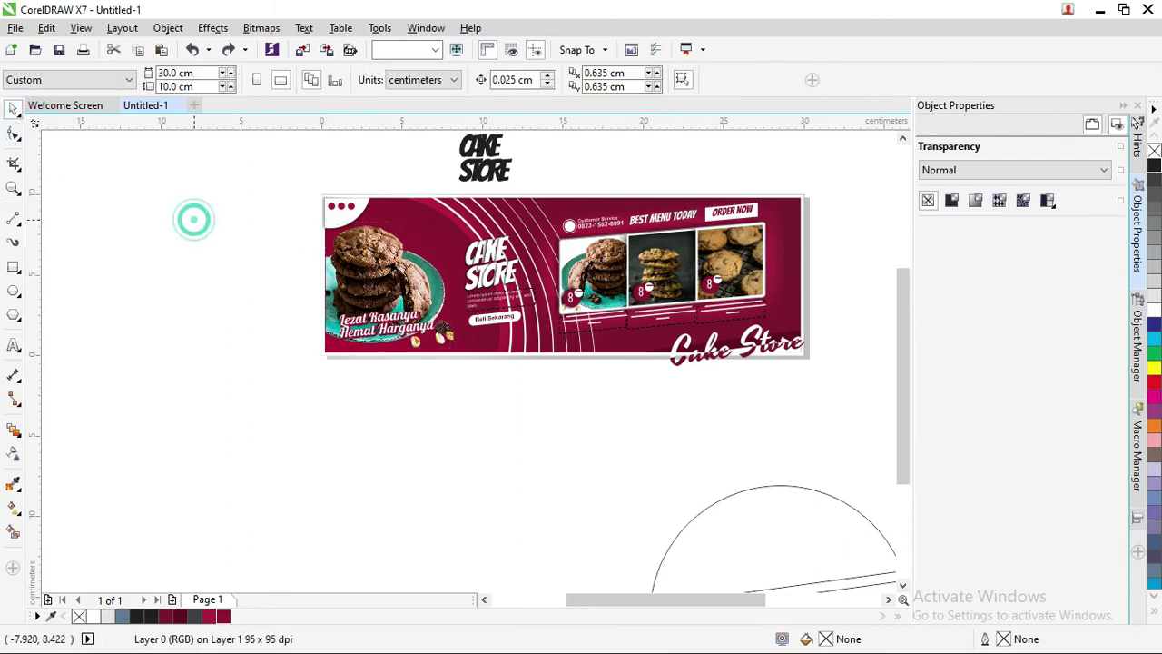
- Add a black Multiply drop shadow cast from the large cookie photo's left edge towards its right at 356°, with opacity 50 and feather 15
{"action": "left_click", "coordinate": [377, 261]}
{"action": "scroll", "coordinate": [376, 260], "scroll_direction": "up", "scroll_amount": 2}
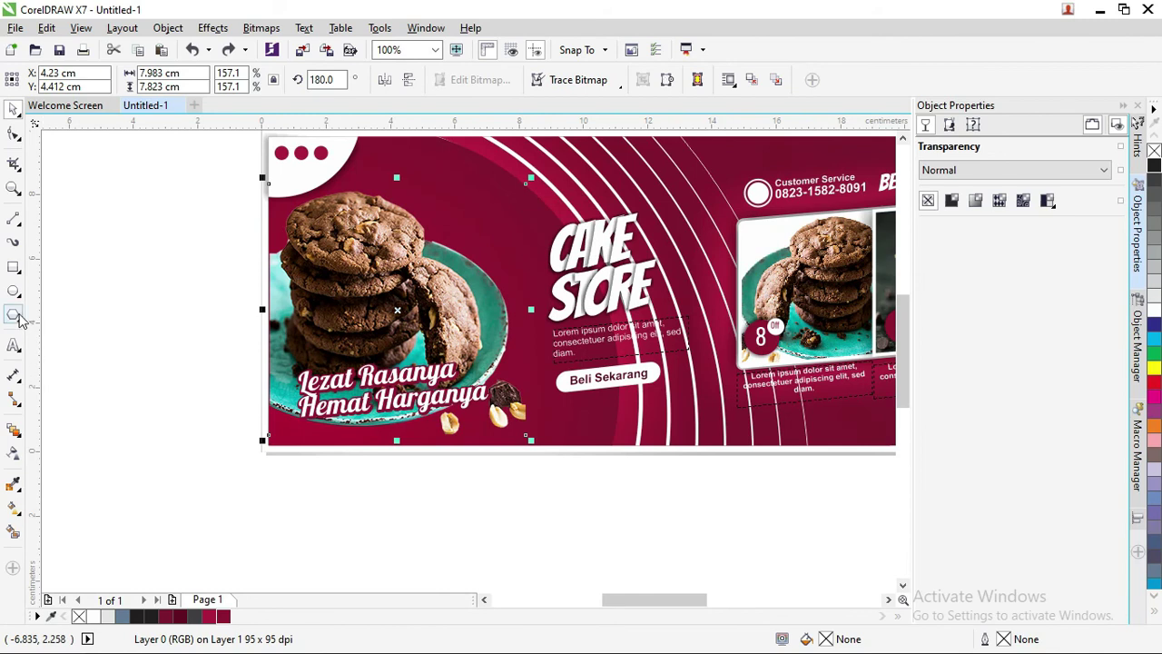
{"action": "left_click", "coordinate": [14, 428]}
{"action": "left_click", "coordinate": [64, 434]}
{"action": "left_click_drag", "start_coordinate": [397, 310], "coordinate": [524, 417]}
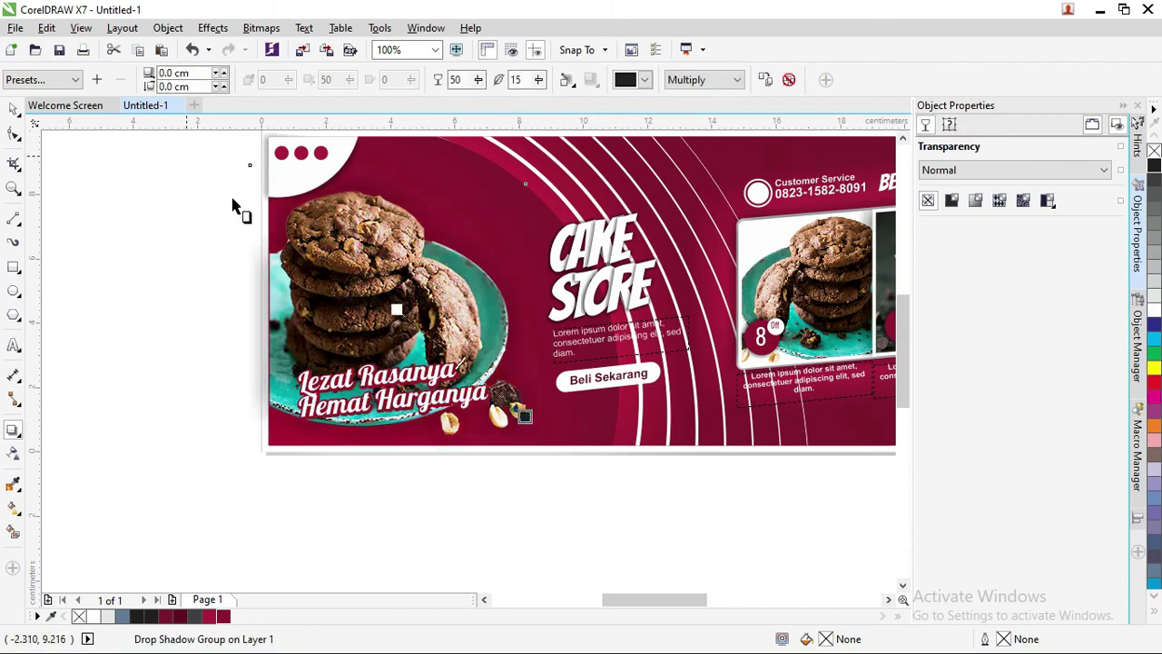
{"action": "left_click_drag", "start_coordinate": [525, 417], "coordinate": [329, 283]}
{"action": "left_click_drag", "start_coordinate": [305, 332], "coordinate": [270, 312]}
{"action": "left_click_drag", "start_coordinate": [357, 318], "coordinate": [519, 326]}
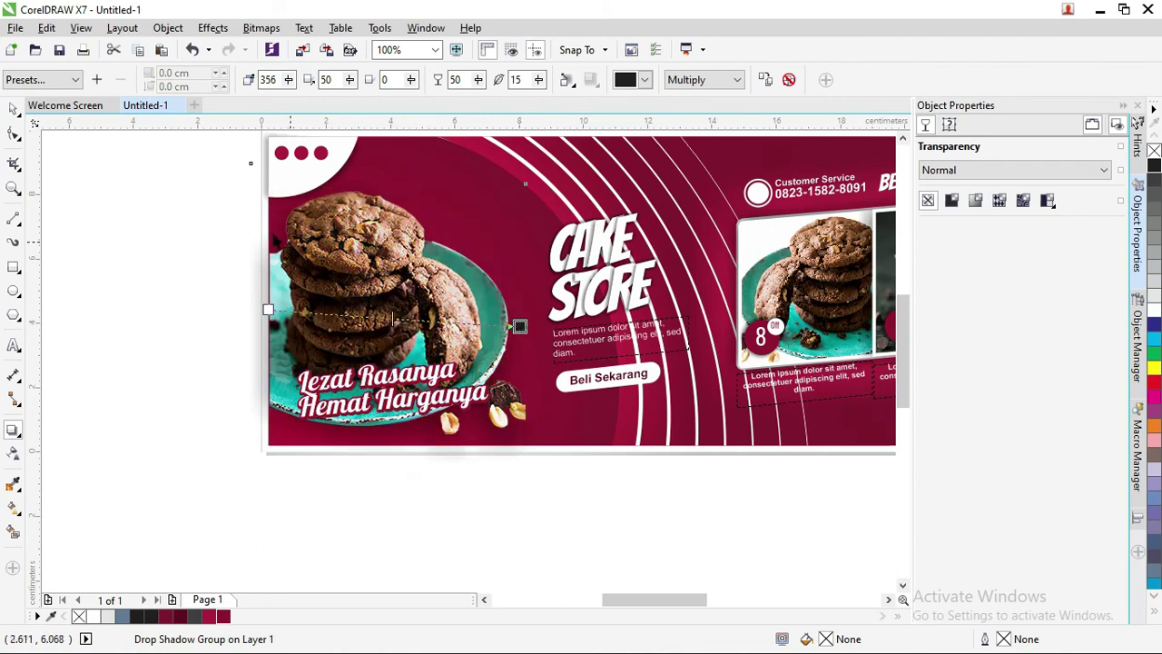
{"action": "left_click", "coordinate": [101, 206]}
- Place the grunge wall texture image at the banner's upper right, sized about 9 x 6.8 cm
{"action": "scroll", "coordinate": [143, 287], "scroll_direction": "down", "scroll_amount": 2}
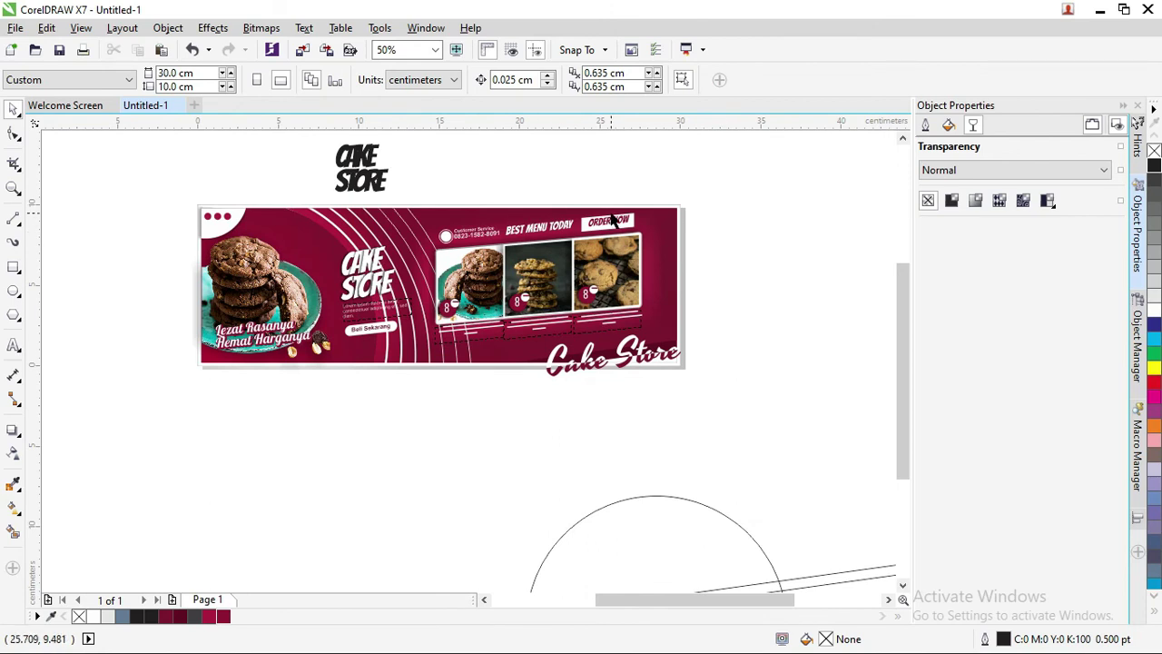
{"action": "scroll", "coordinate": [614, 220], "scroll_direction": "up", "scroll_amount": 2}
{"action": "scroll", "coordinate": [506, 172], "scroll_direction": "down", "scroll_amount": 6}
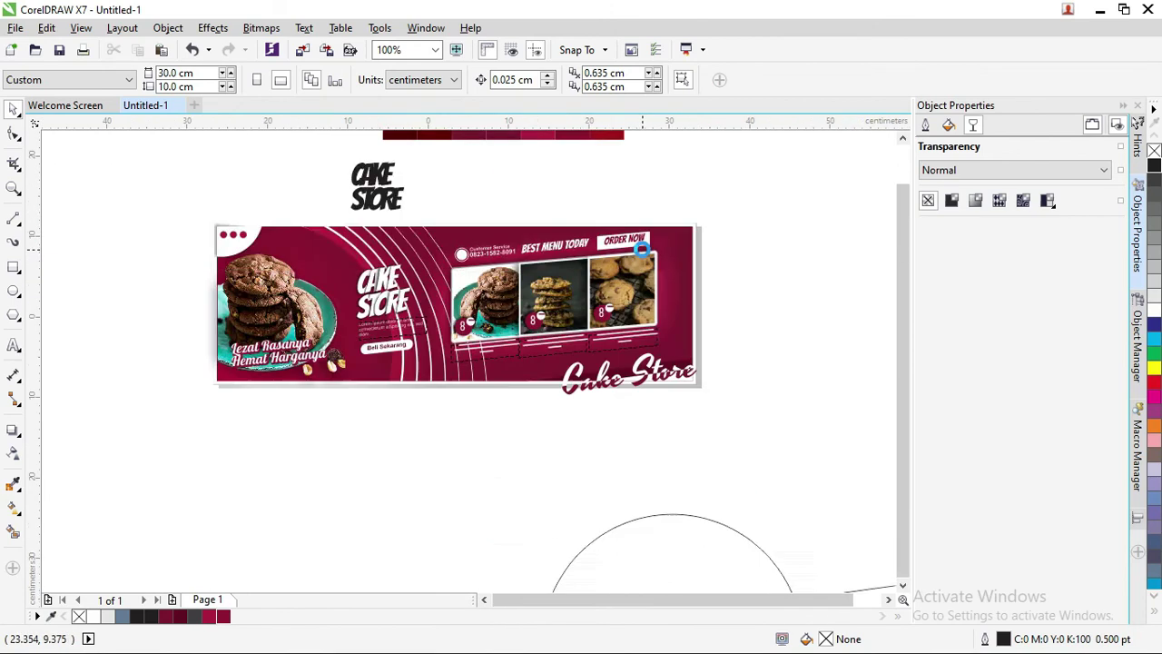
{"action": "left_click_drag", "start_coordinate": [426, 289], "coordinate": [664, 254]}
{"action": "scroll", "coordinate": [664, 254], "scroll_direction": "up", "scroll_amount": 6}
{"action": "left_click_drag", "start_coordinate": [721, 349], "coordinate": [820, 431]}
{"action": "scroll", "coordinate": [663, 330], "scroll_direction": "down", "scroll_amount": 2}
{"action": "left_click_drag", "start_coordinate": [663, 330], "coordinate": [603, 292]}
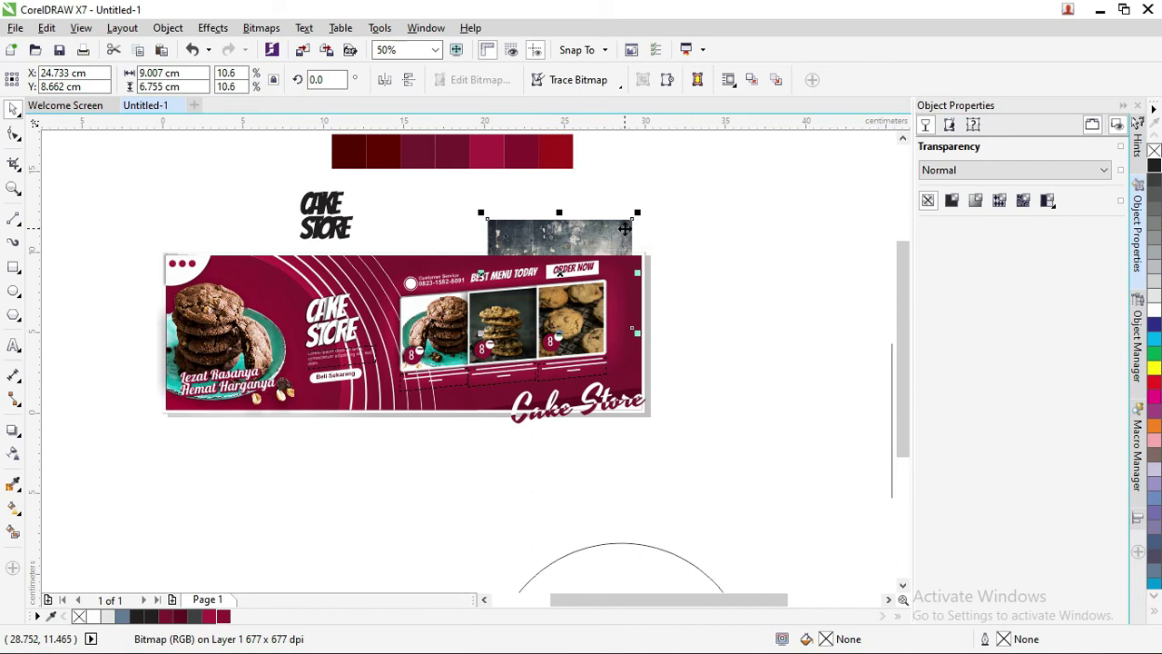
- Arrange the grunge texture in front of the banner background but behind the menu text and cookie photos
{"action": "key", "text": "shift+Page_Up"}
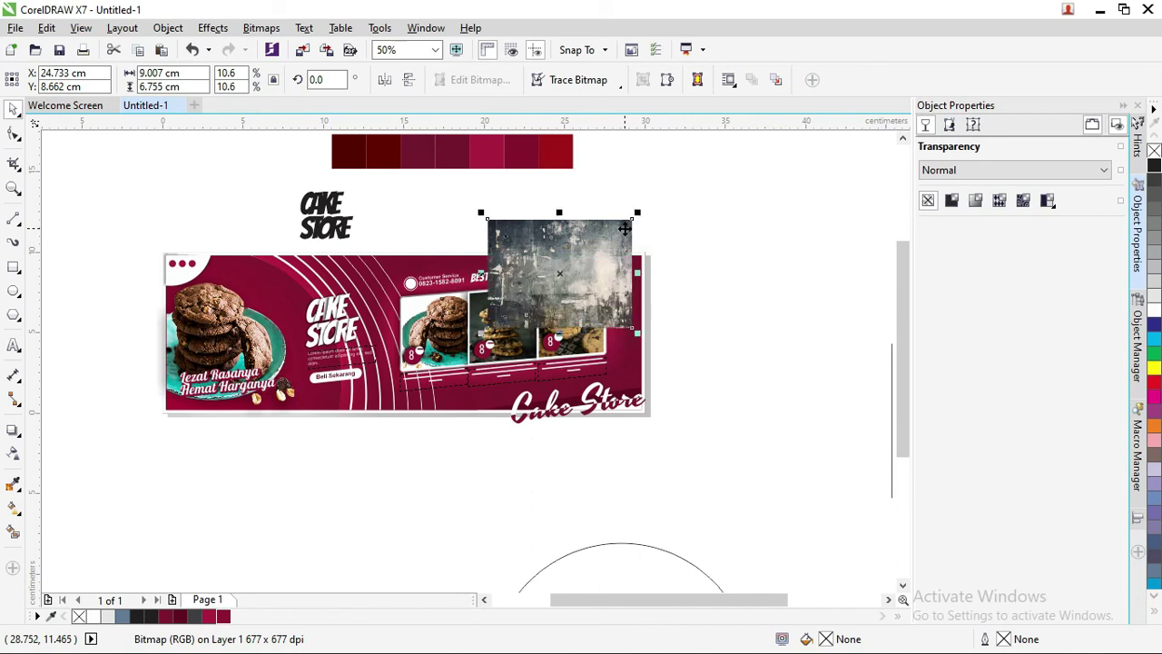
{"action": "key", "text": "shift+Page_Down"}
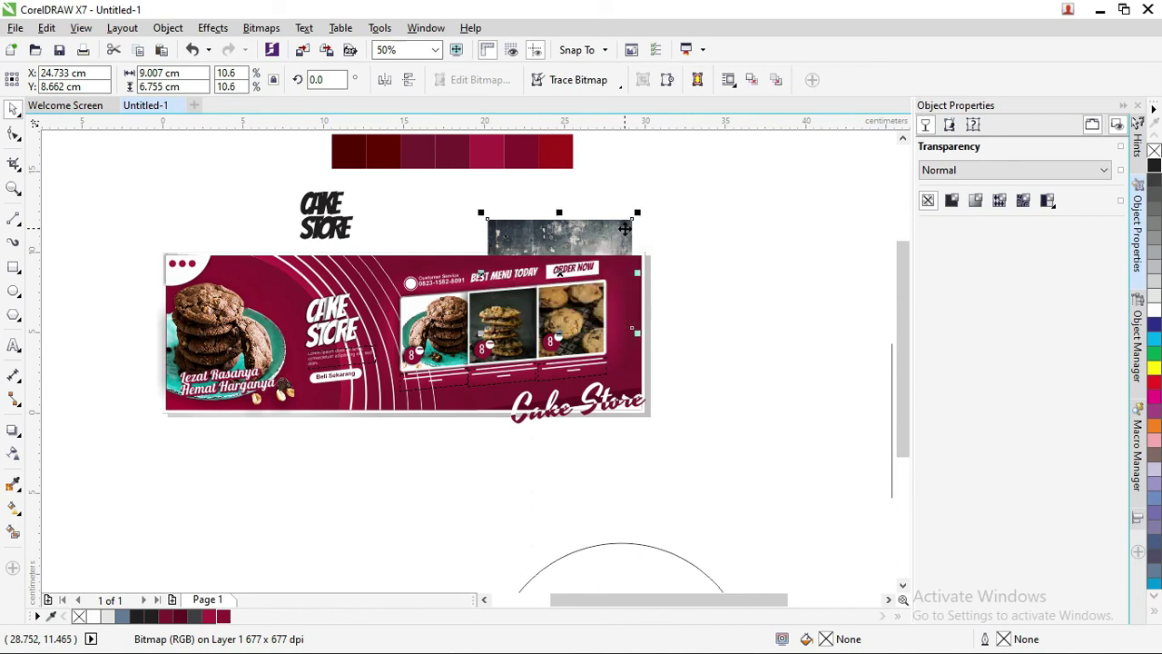
{"action": "key", "text": "shift+Page_Up"}
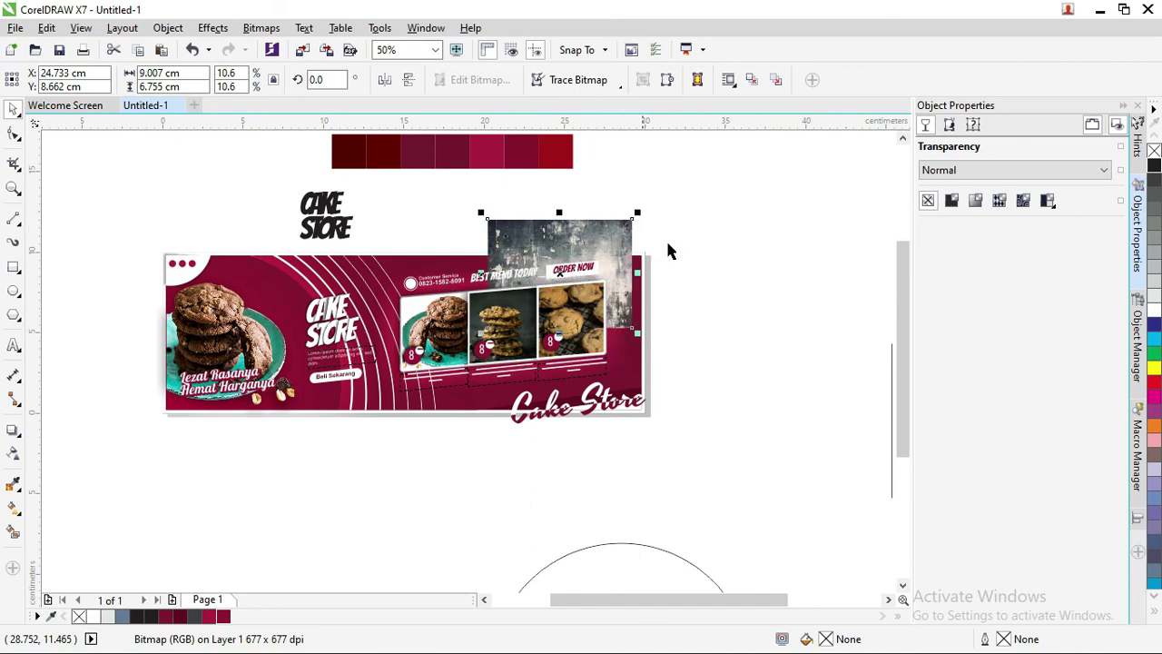
{"action": "scroll", "coordinate": [599, 231], "scroll_direction": "up", "scroll_amount": 3}
{"action": "scroll", "coordinate": [595, 227], "scroll_direction": "down", "scroll_amount": 3}
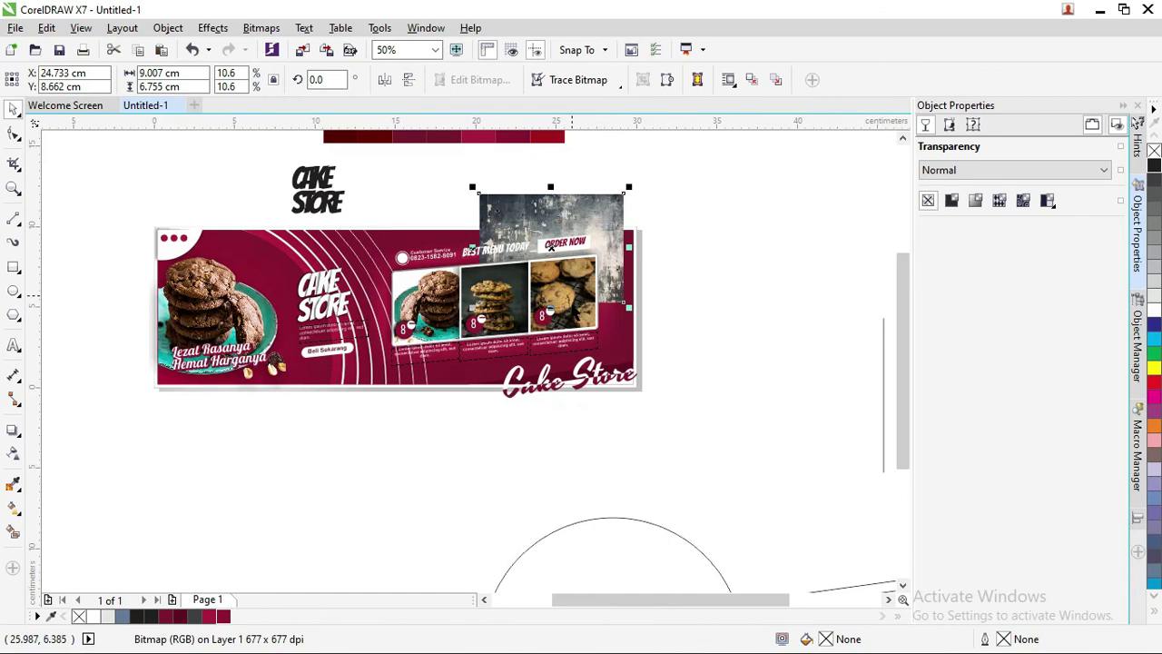
- Enlarge the grunge texture proportionally to about 17.06 x 12.8 cm and centre it at X 21.287 cm, Y 5.64 cm
{"action": "key", "text": "ctrl+z"}
{"action": "key", "text": "ctrl+z"}
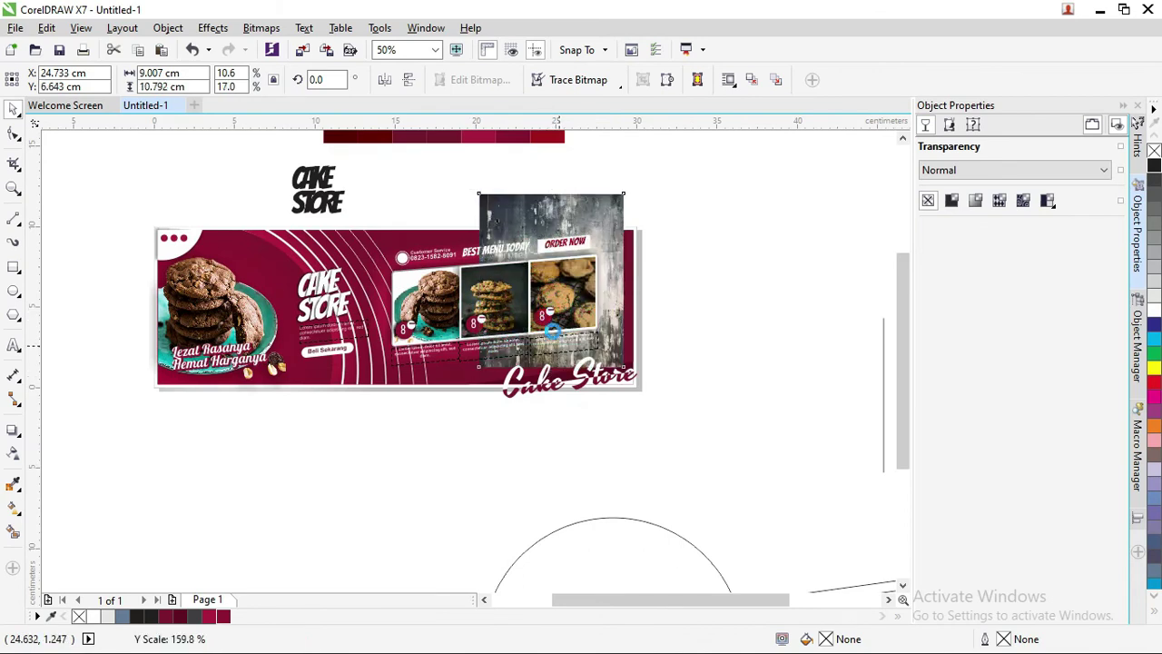
{"action": "scroll", "coordinate": [551, 246], "scroll_direction": "up", "scroll_amount": 2}
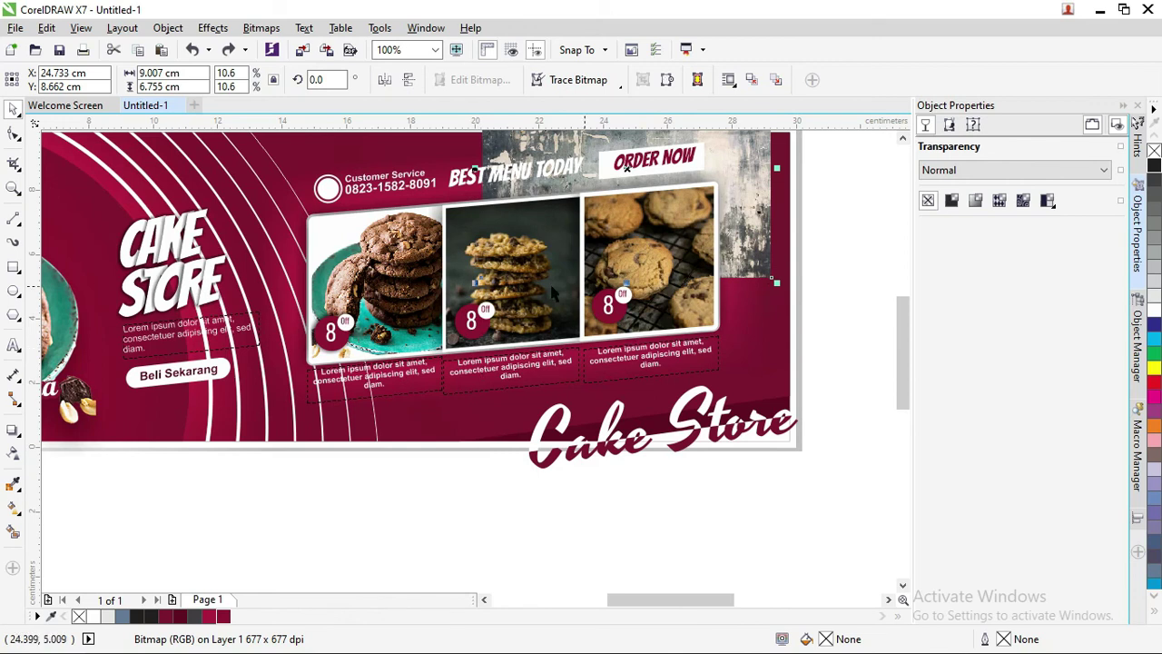
{"action": "left_click_drag", "start_coordinate": [479, 280], "coordinate": [118, 457]}
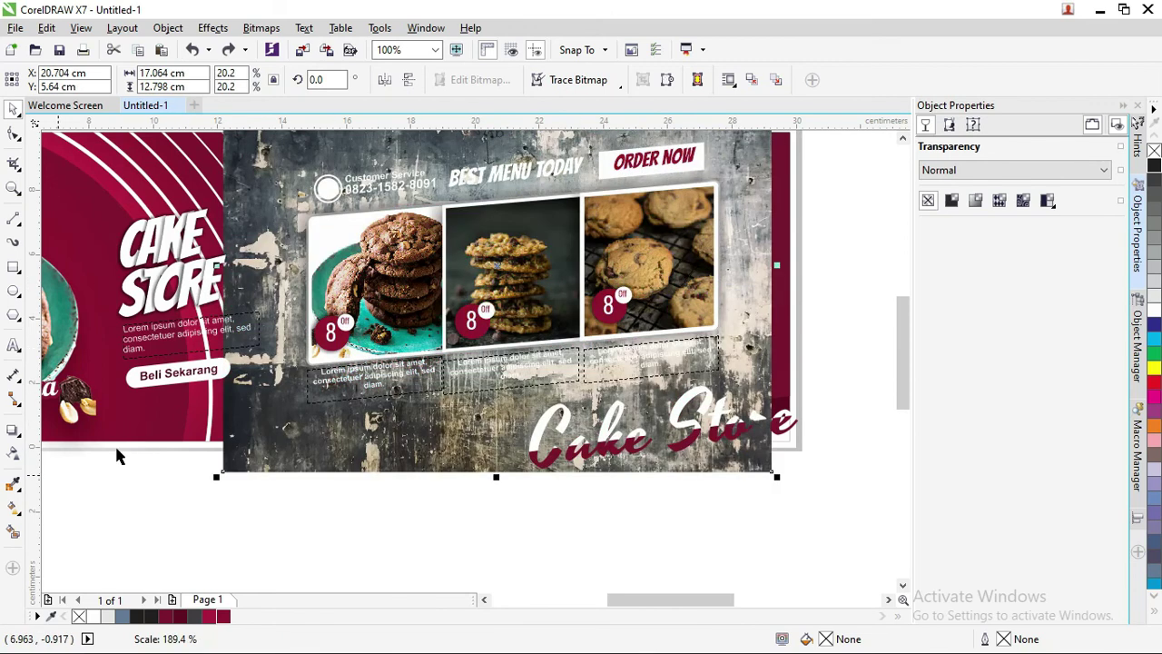
{"action": "scroll", "coordinate": [270, 409], "scroll_direction": "down", "scroll_amount": 2}
{"action": "left_click_drag", "start_coordinate": [464, 272], "coordinate": [472, 258]}
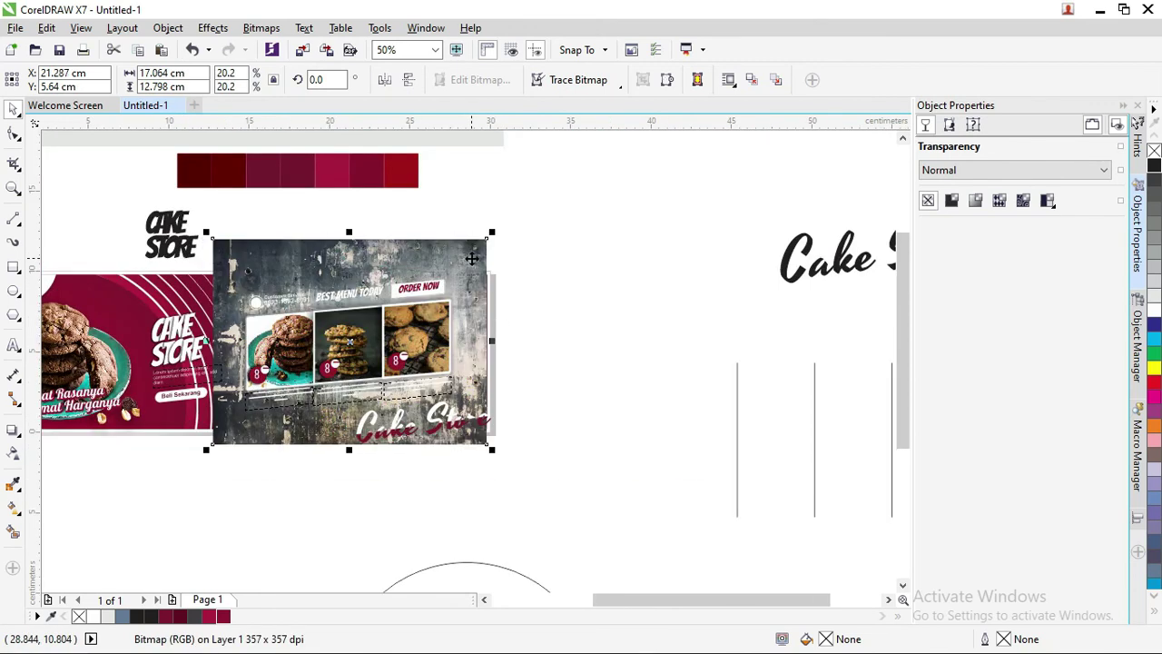
- Apply a linear fountain transparency to the grunge texture, fading out towards its left edge
{"action": "left_click", "coordinate": [12, 452]}
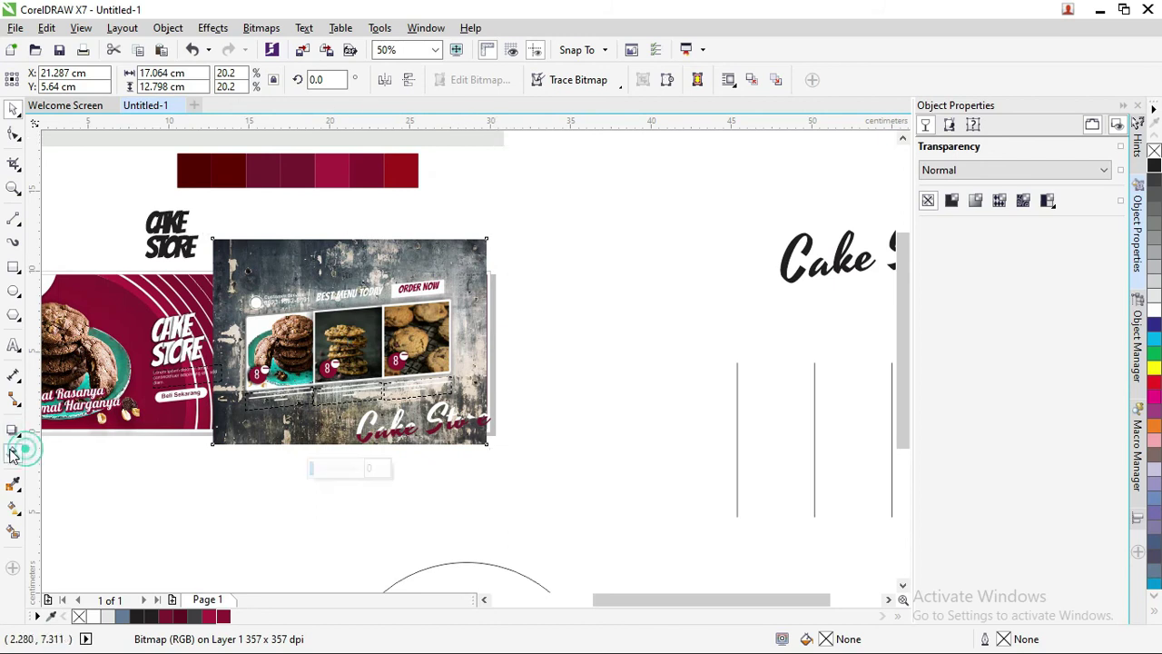
{"action": "left_click", "coordinate": [187, 82]}
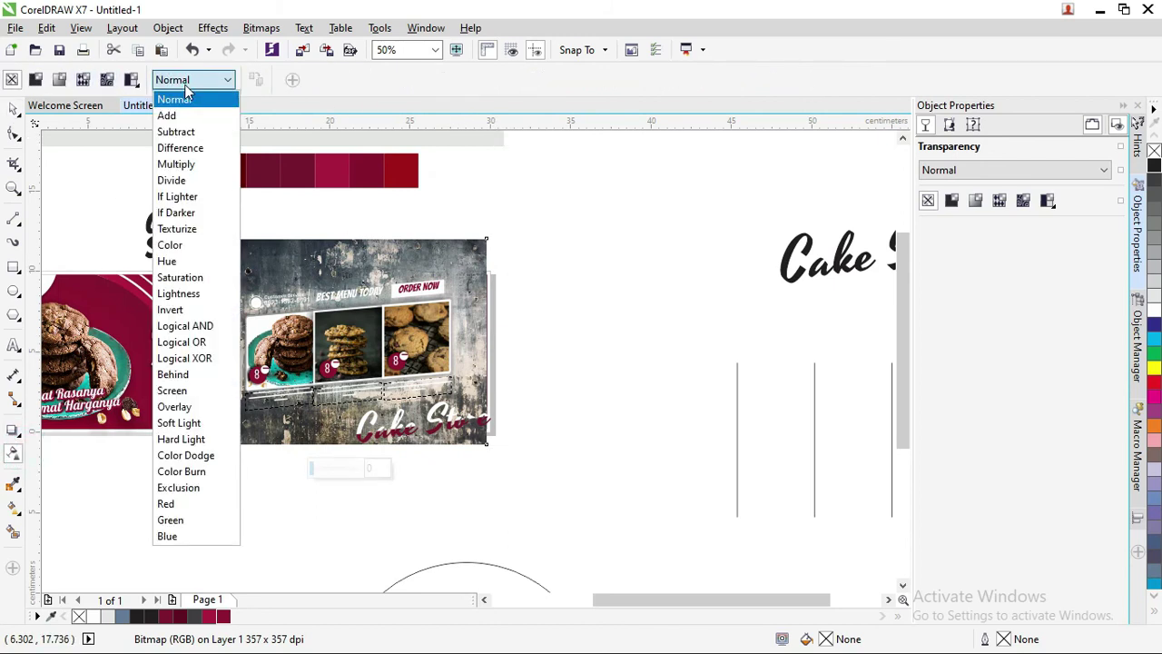
{"action": "left_click", "coordinate": [60, 79]}
{"action": "left_click", "coordinate": [60, 80]}
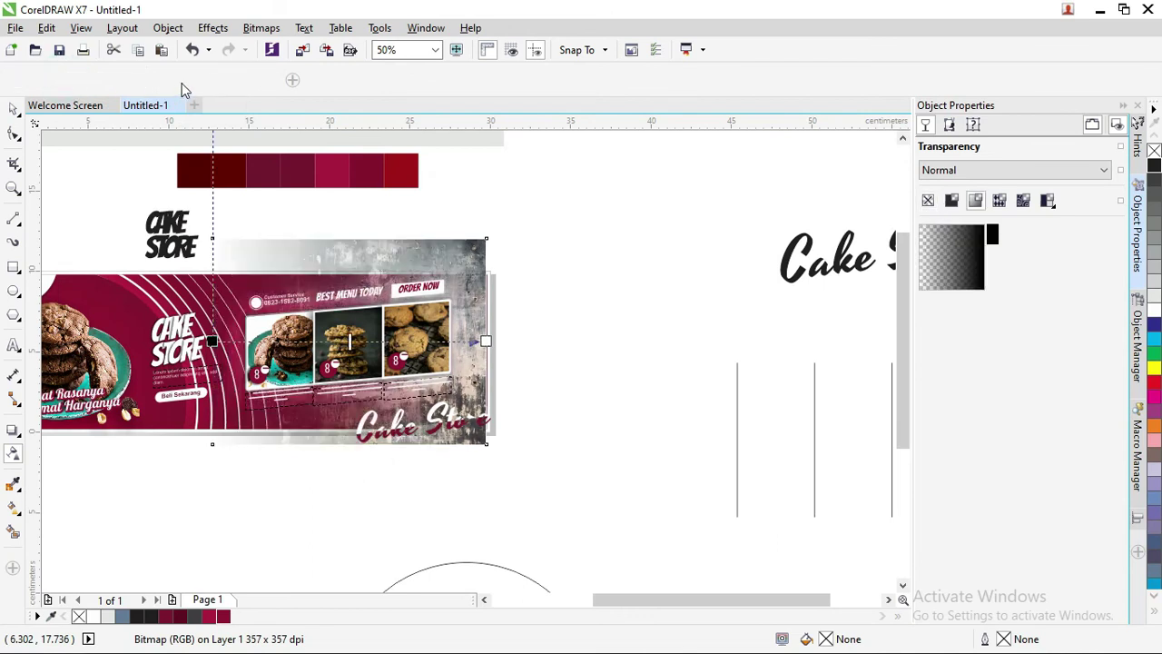
- Set the grunge texture's transparency merge mode to Multiply
{"action": "left_click", "coordinate": [208, 80]}
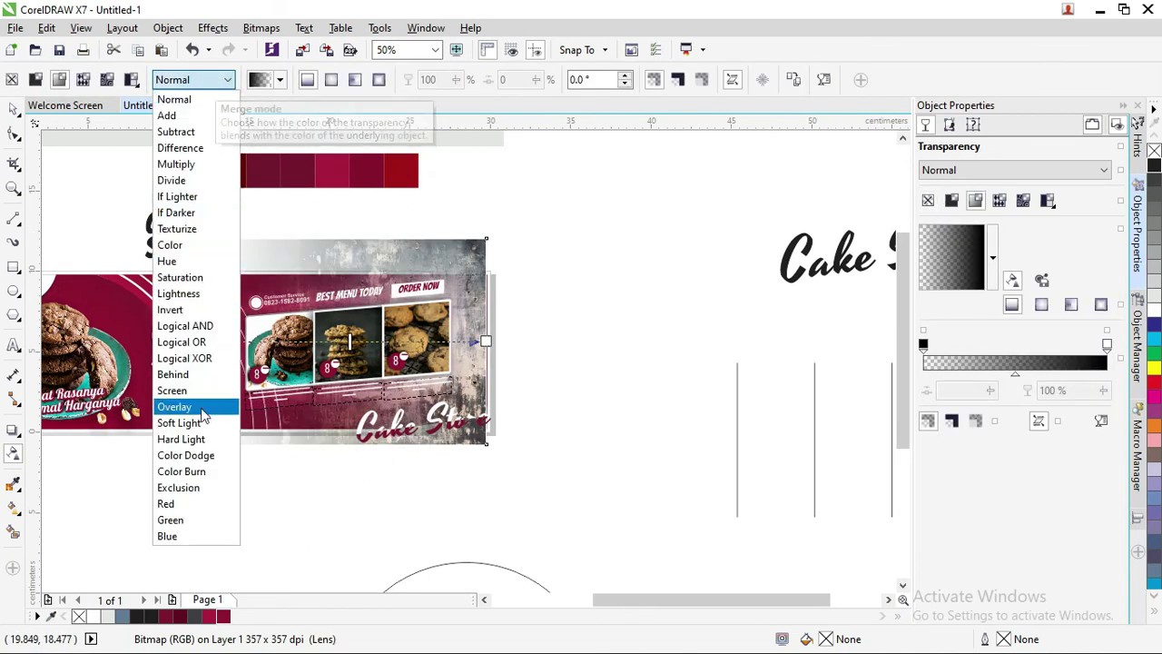
{"action": "left_click", "coordinate": [197, 165]}
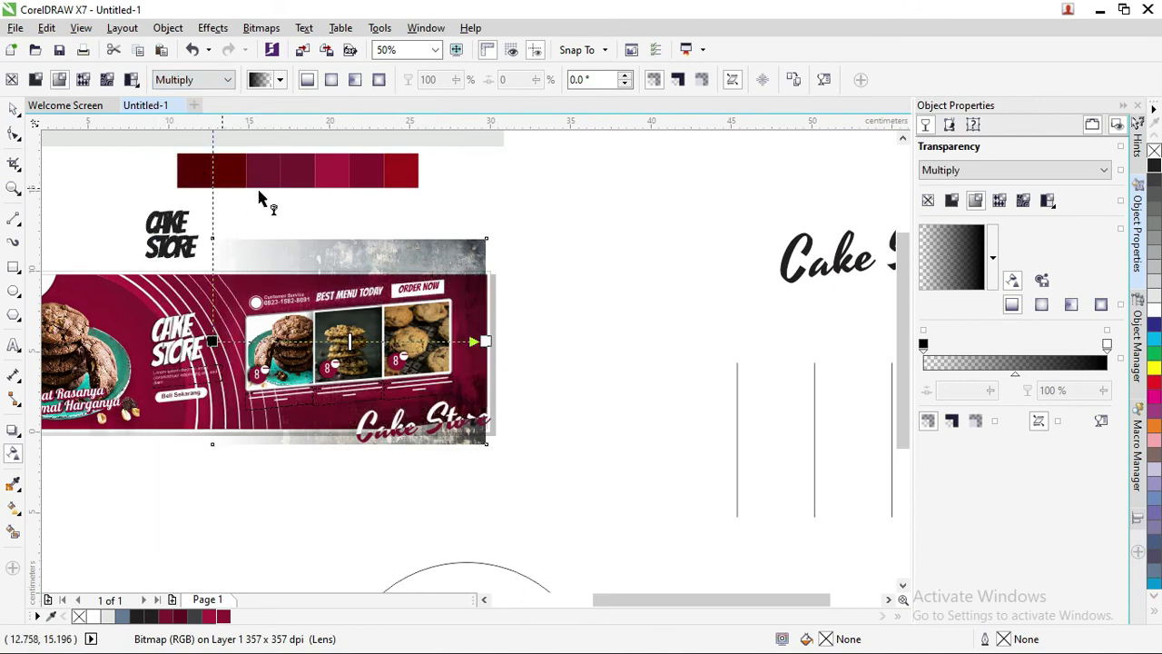
{"action": "left_click", "coordinate": [16, 115]}
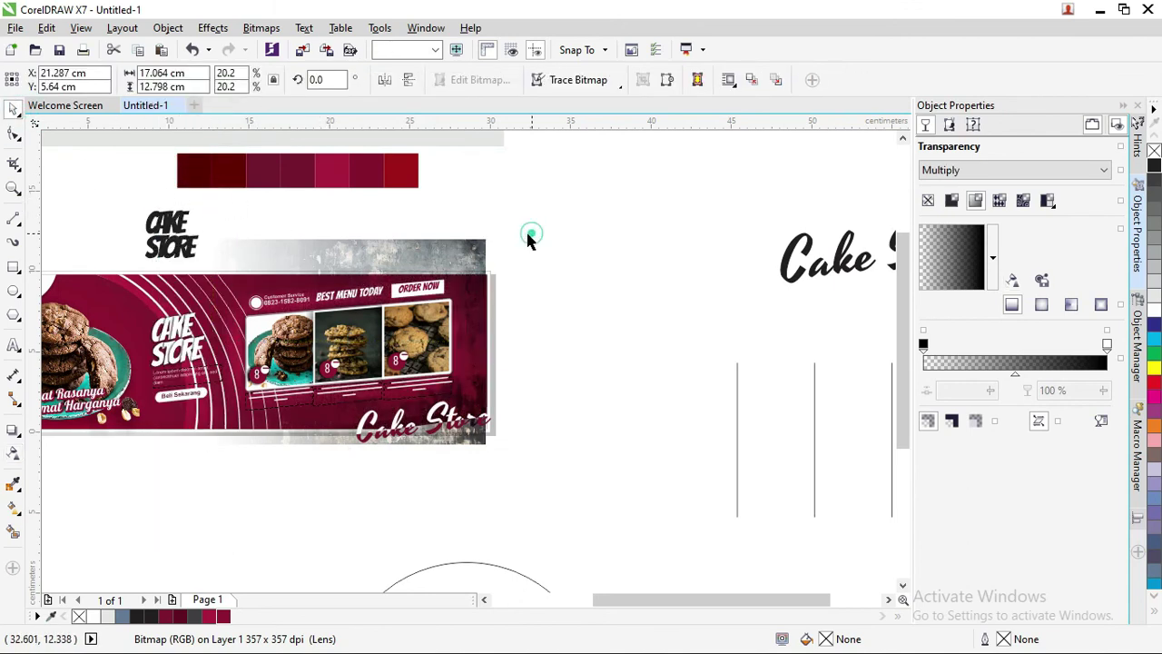
{"action": "scroll", "coordinate": [438, 243], "scroll_direction": "up", "scroll_amount": 2}
{"action": "scroll", "coordinate": [504, 259], "scroll_direction": "down", "scroll_amount": 2}
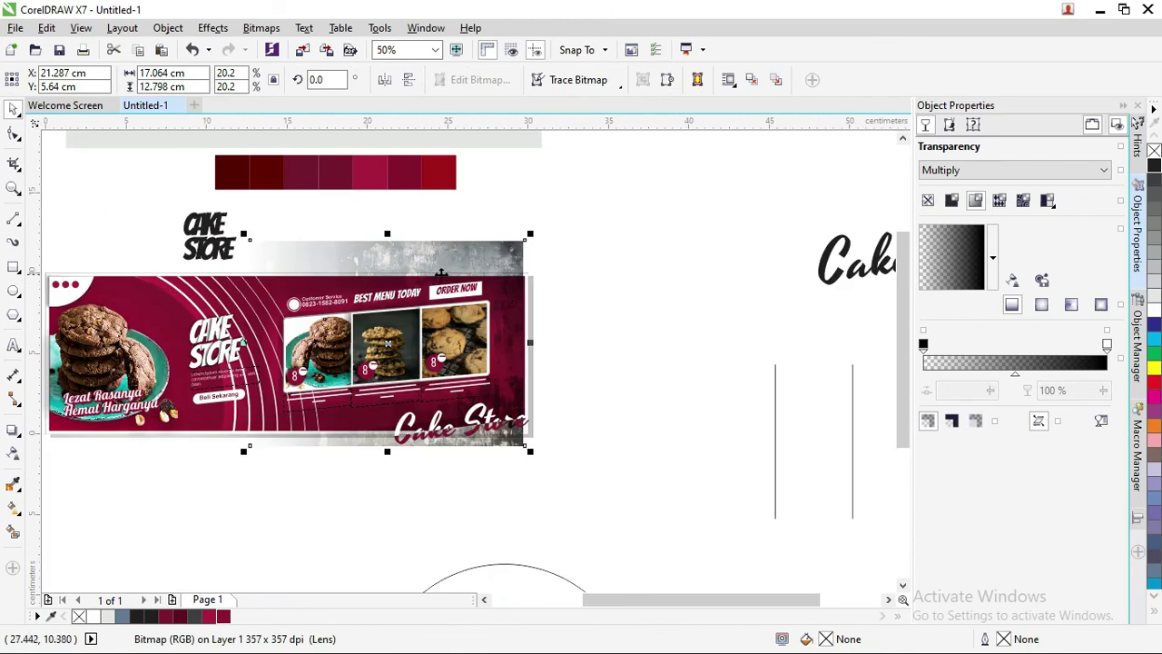
{"action": "scroll", "coordinate": [251, 262], "scroll_direction": "up", "scroll_amount": 2}
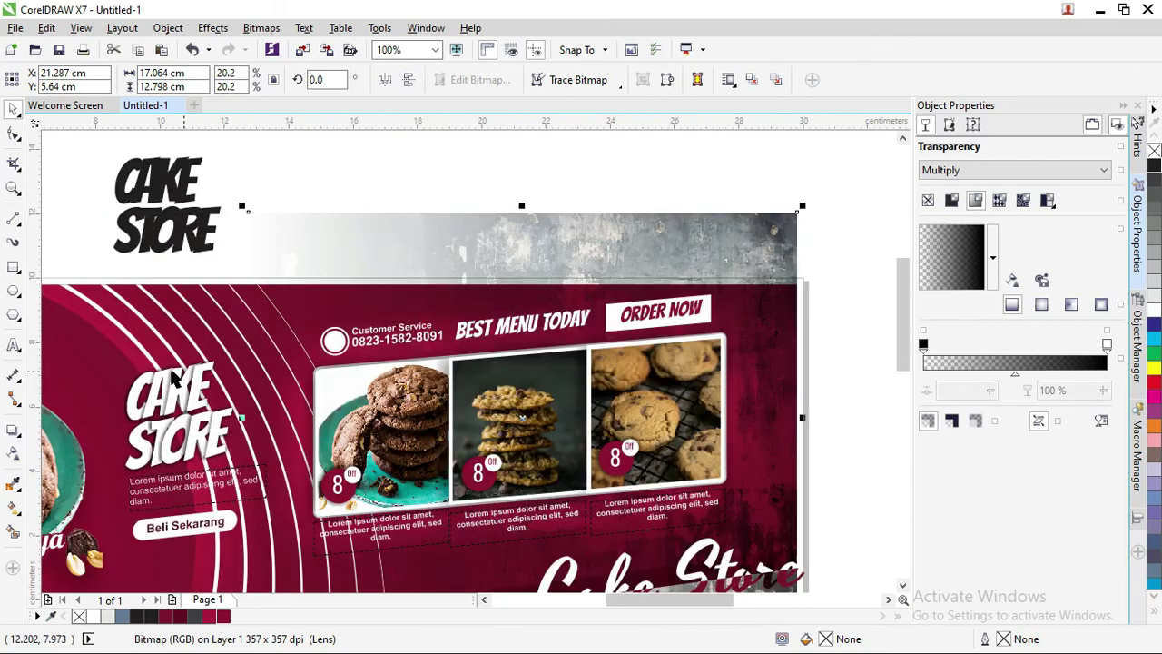
{"action": "scroll", "coordinate": [462, 254], "scroll_direction": "down", "scroll_amount": 2}
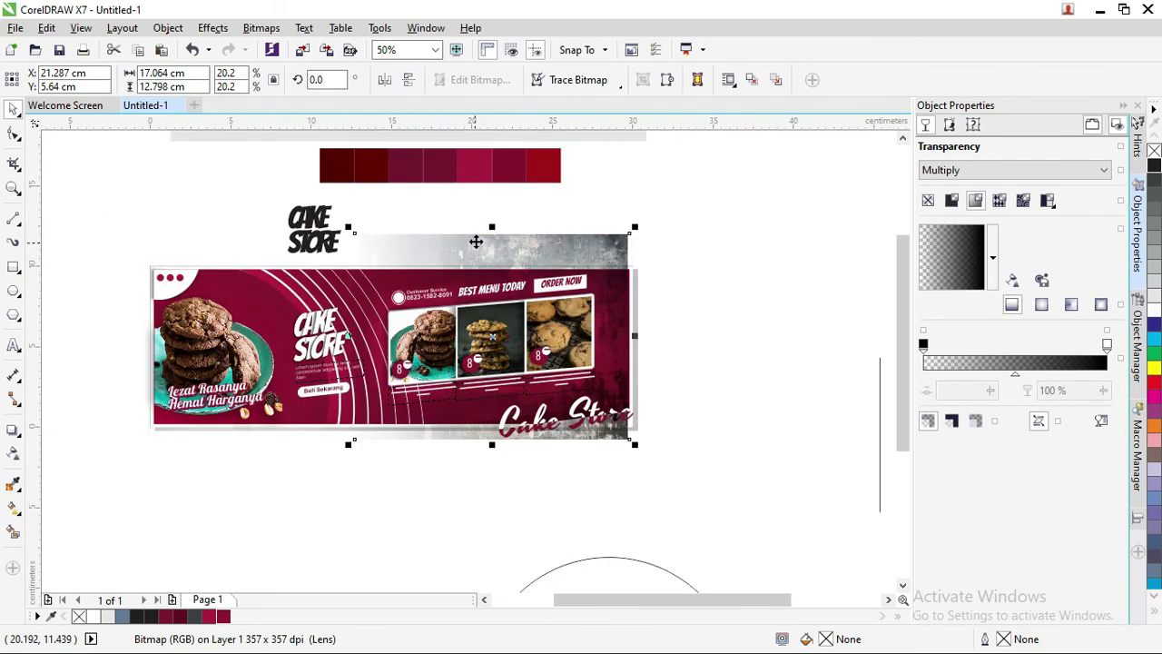
- Trim the upper edge of the grunge texture down to the banner's upper edge by moving its two upper nodes
{"action": "key", "text": "F10"}
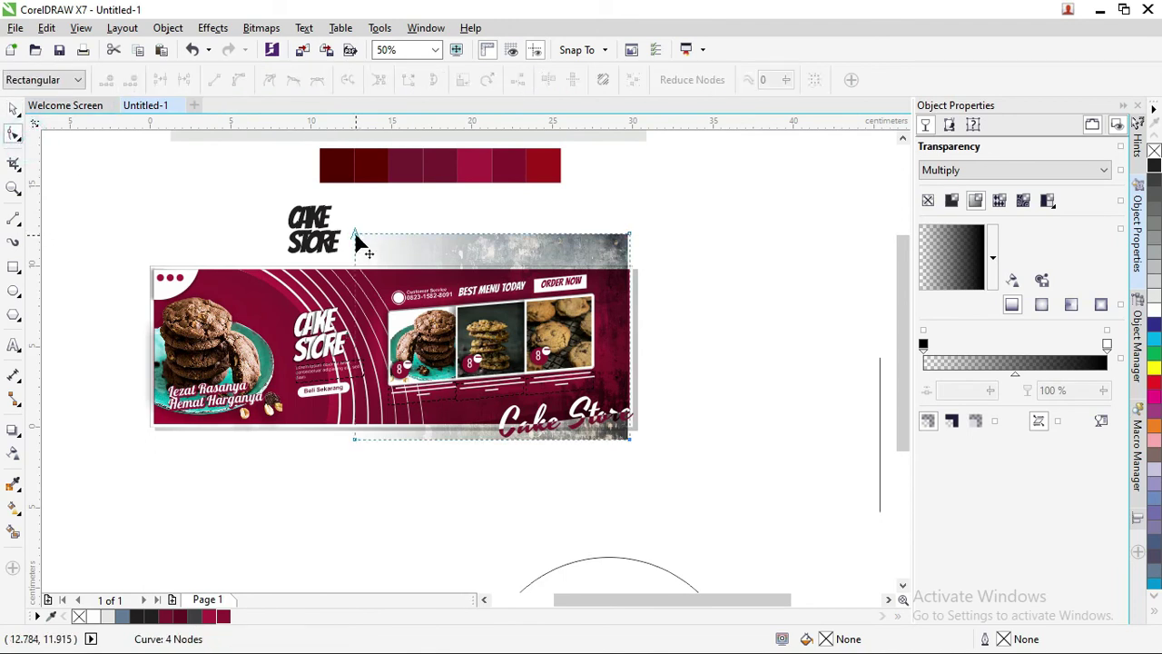
{"action": "scroll", "coordinate": [517, 264], "scroll_direction": "up", "scroll_amount": 2}
{"action": "left_click", "coordinate": [740, 203]}
{"action": "left_click_drag", "start_coordinate": [737, 202], "coordinate": [747, 227]}
{"action": "key", "text": "ctrl+z"}
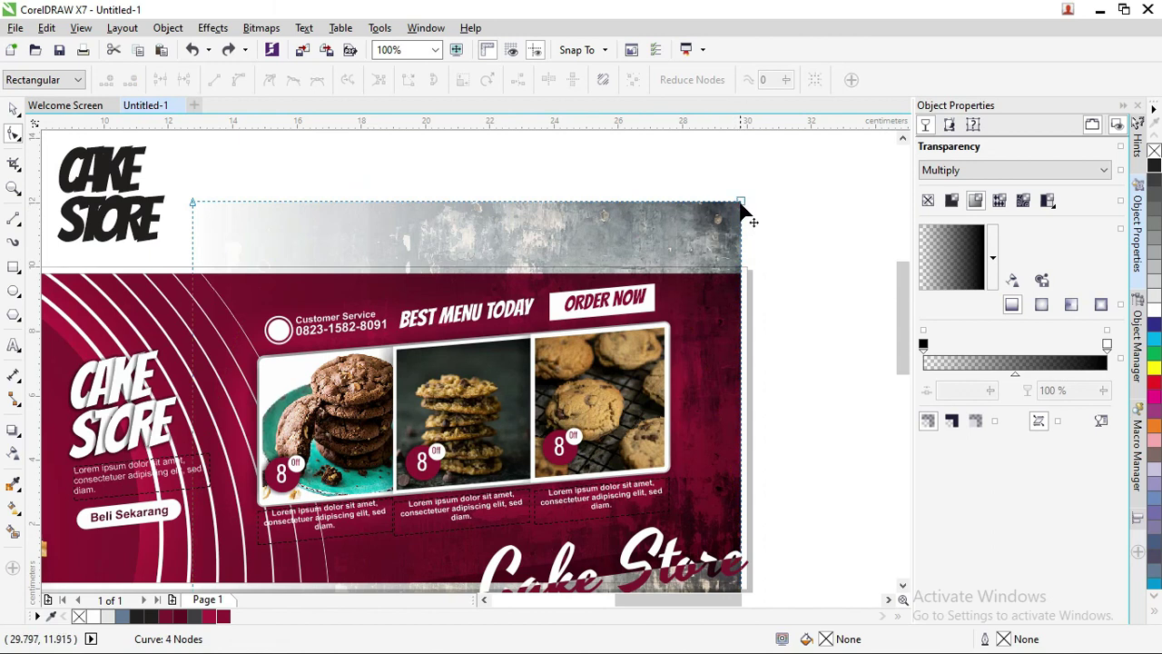
{"action": "left_click_drag", "start_coordinate": [193, 205], "coordinate": [185, 283]}
{"action": "scroll", "coordinate": [614, 448], "scroll_direction": "down", "scroll_amount": 3}
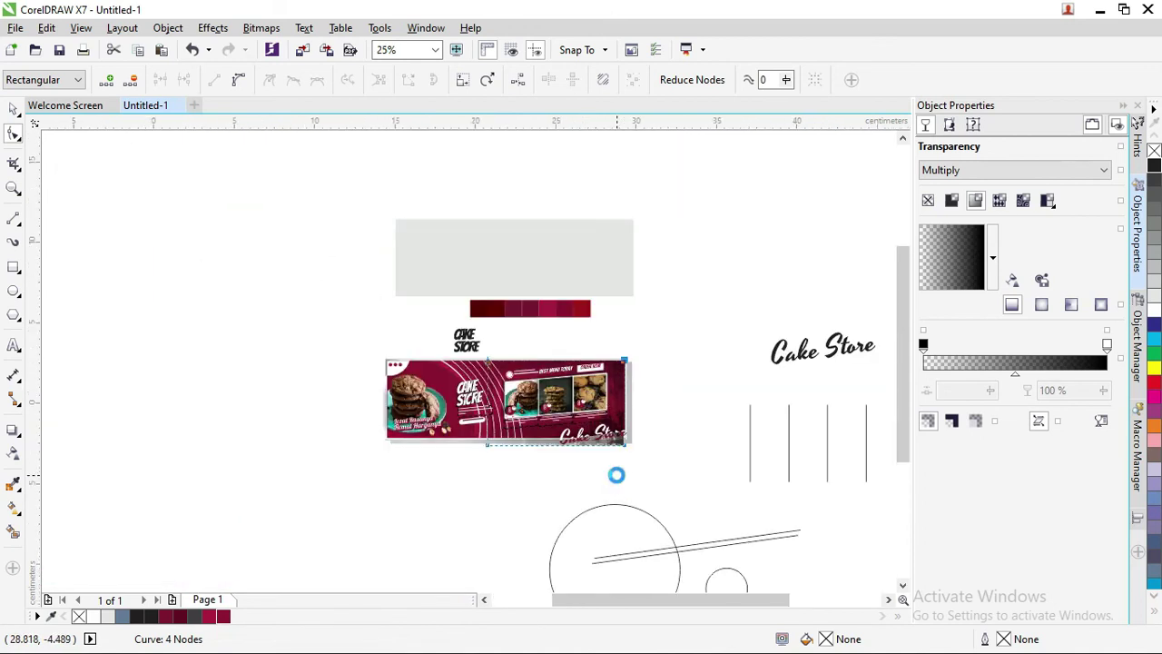
- Trim the lower edge of the grunge texture up to the banner's lower edge, leaving the texture 9.6 cm tall
{"action": "scroll", "coordinate": [615, 475], "scroll_direction": "up", "scroll_amount": 3}
{"action": "left_click", "coordinate": [650, 359]}
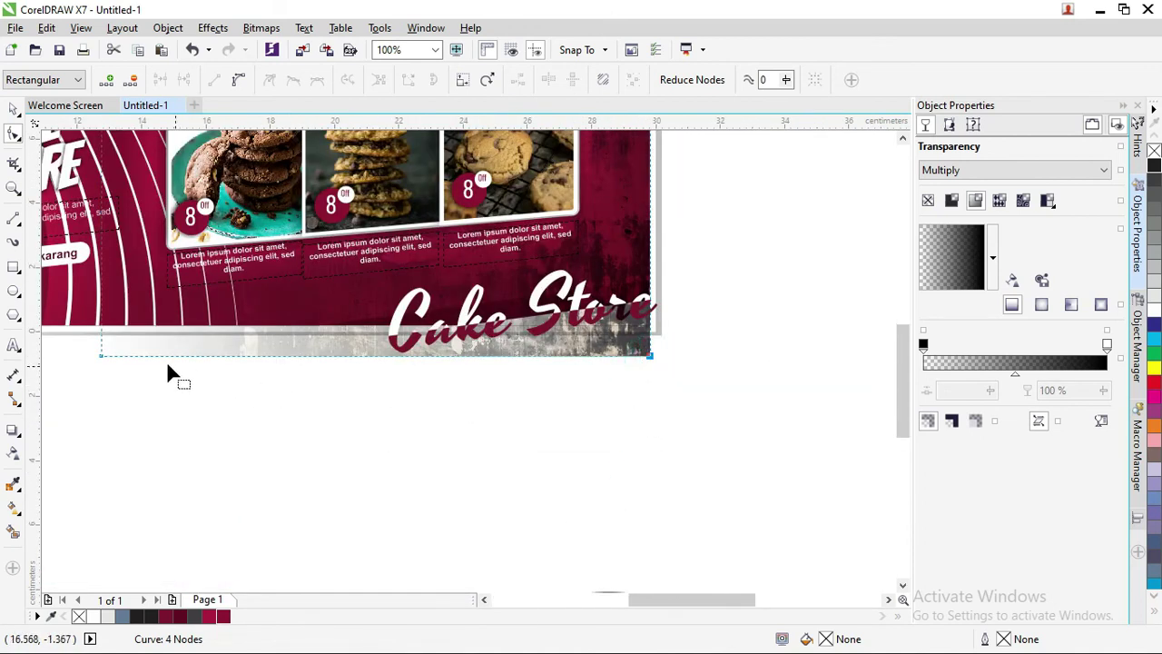
{"action": "left_click_drag", "start_coordinate": [101, 356], "coordinate": [105, 329]}
{"action": "key", "text": "ctrl+z"}
{"action": "left_click", "coordinate": [650, 359]}
{"action": "left_click_drag", "start_coordinate": [101, 357], "coordinate": [103, 328]}
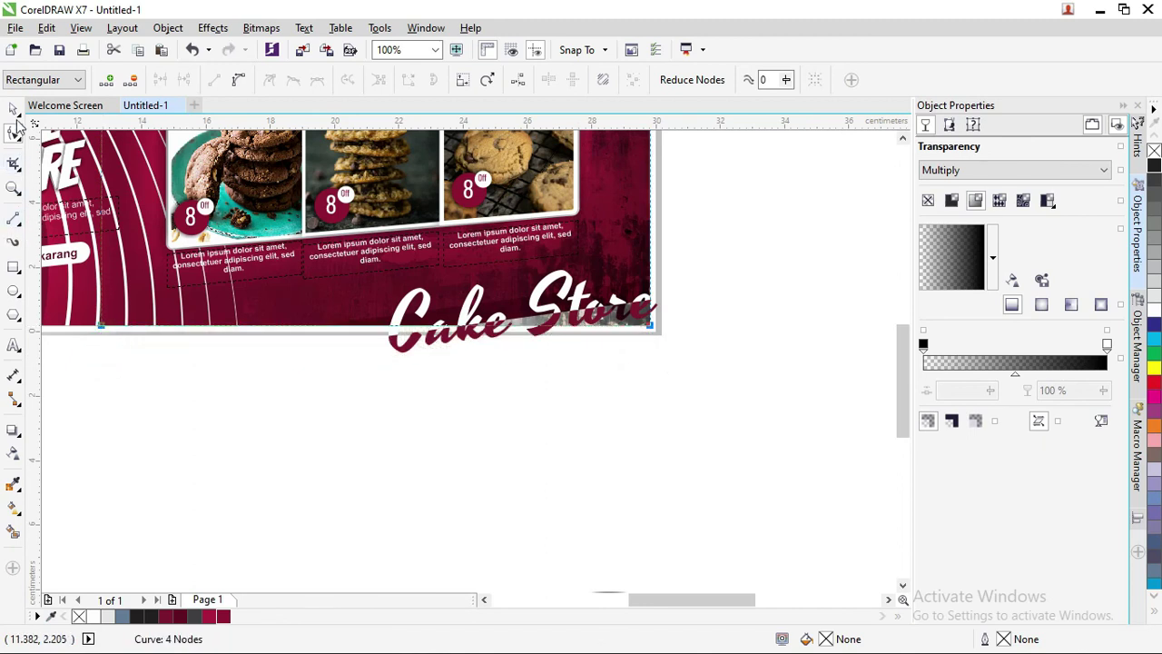
{"action": "left_click", "coordinate": [14, 108]}
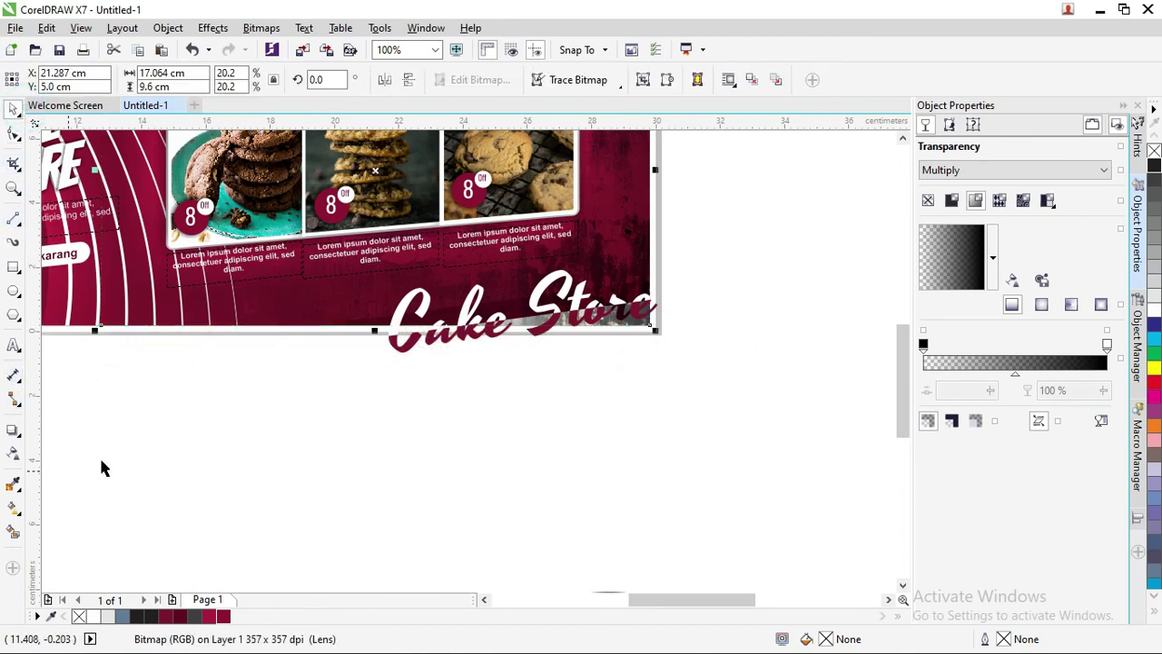
{"action": "scroll", "coordinate": [354, 399], "scroll_direction": "down", "scroll_amount": 2}
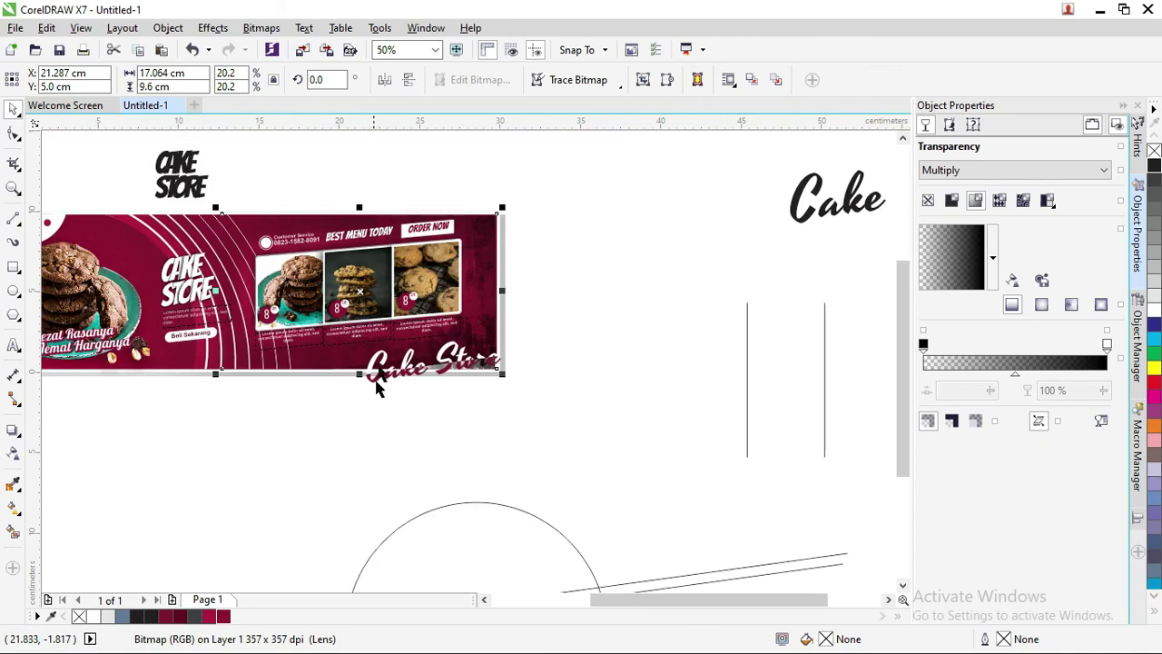
- Set the end node of the grunge texture's linear transparency, at the banner's right edge, to 63%
{"action": "left_click", "coordinate": [14, 452]}
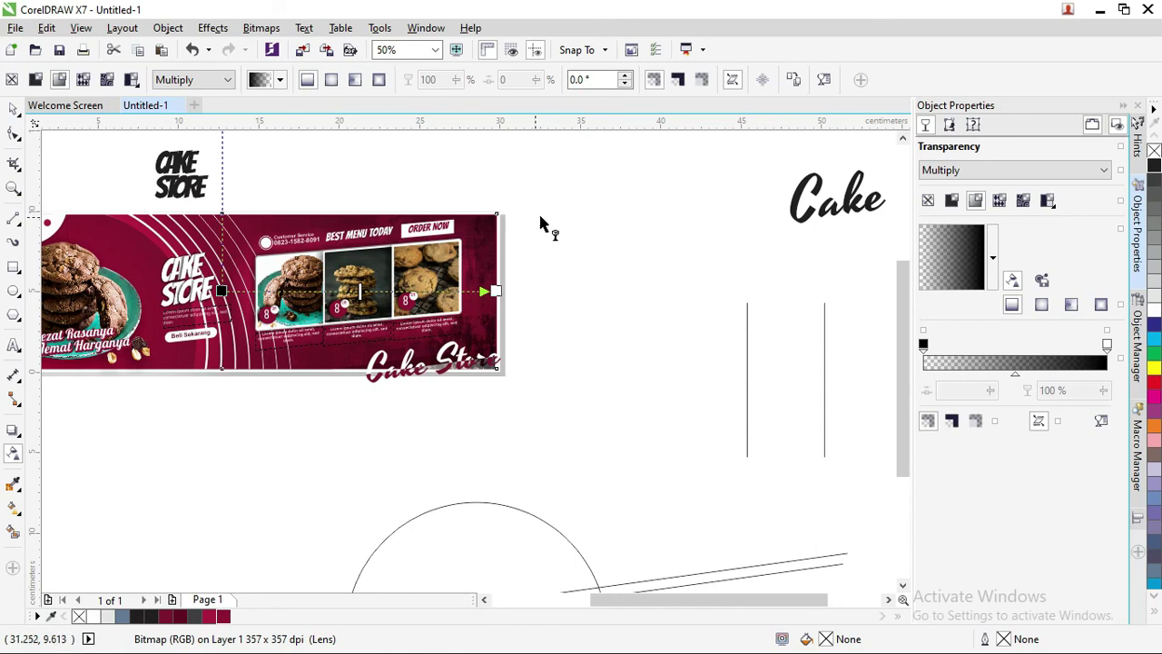
{"action": "left_click", "coordinate": [496, 290]}
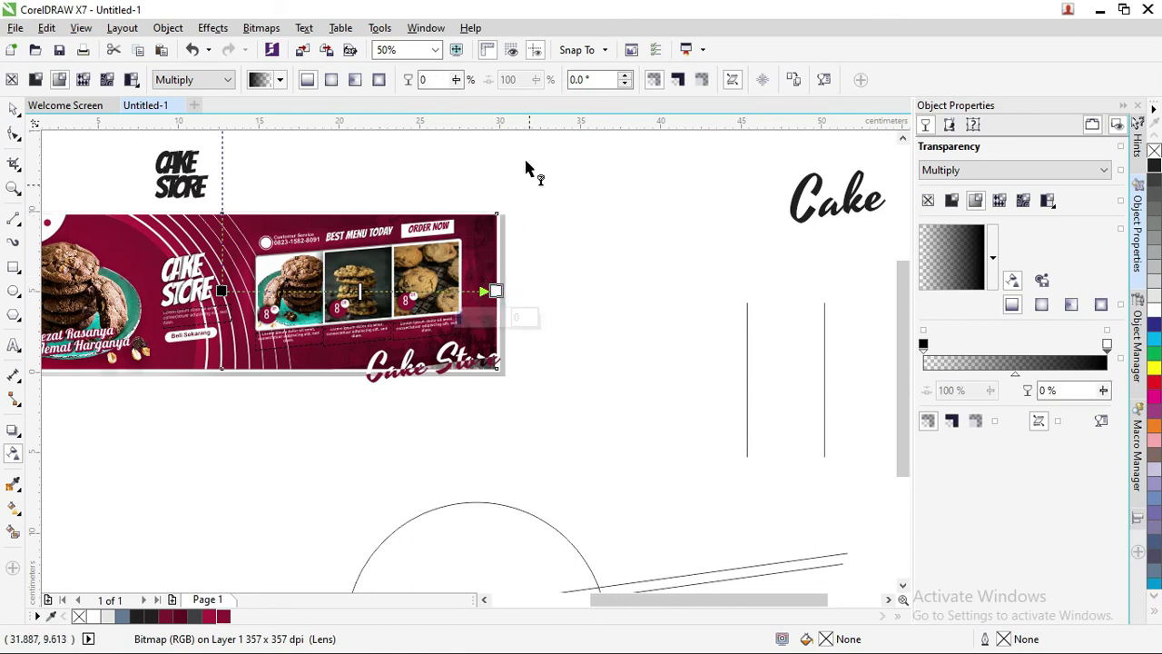
{"action": "mouse_move", "coordinate": [457, 81]}
{"action": "left_mouse_down"}
{"action": "mouse_move", "coordinate": [508, 98]}
{"action": "mouse_move", "coordinate": [446, 80]}
{"action": "mouse_move", "coordinate": [454, 90]}
{"action": "left_mouse_up"}
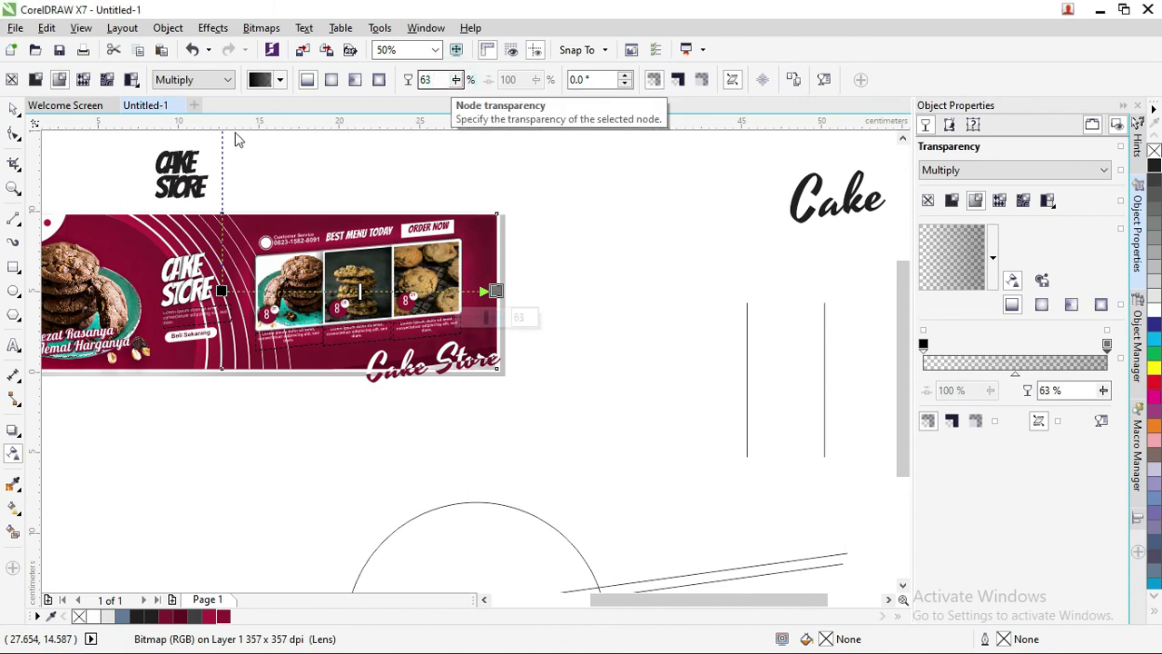
{"action": "left_click", "coordinate": [14, 108]}
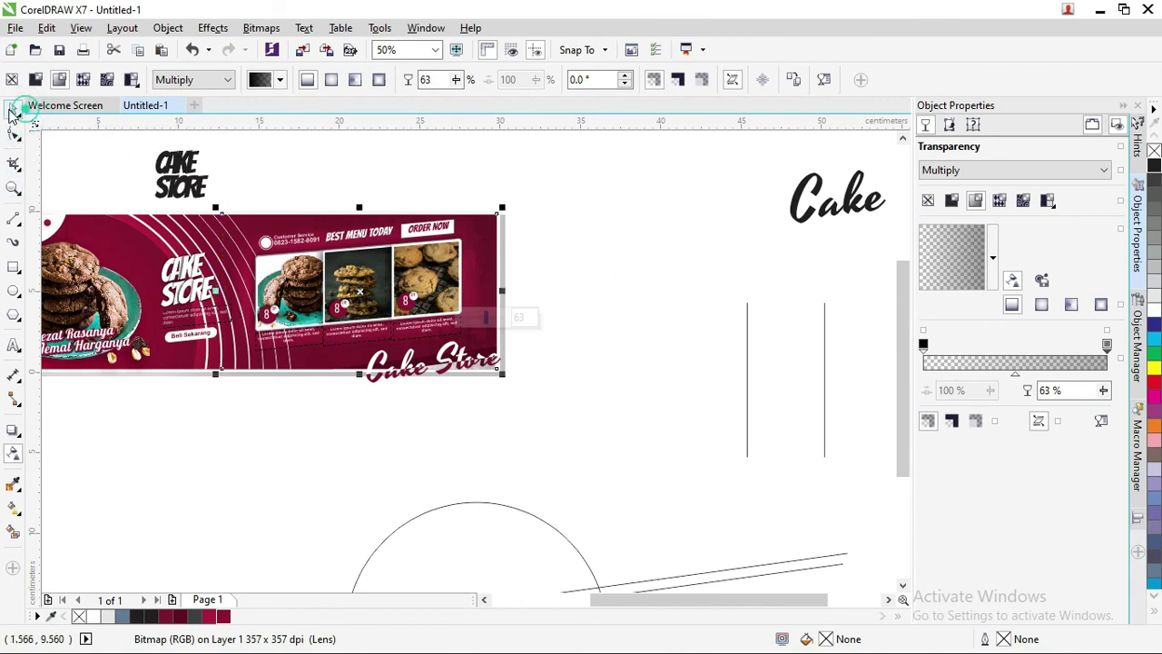
{"action": "left_click", "coordinate": [397, 176]}
- Delete the leftover grey rectangle, colour swatches, spare titles, lines and circles around the banner, and collapse the Object Properties docker
{"action": "key", "text": "F10"}
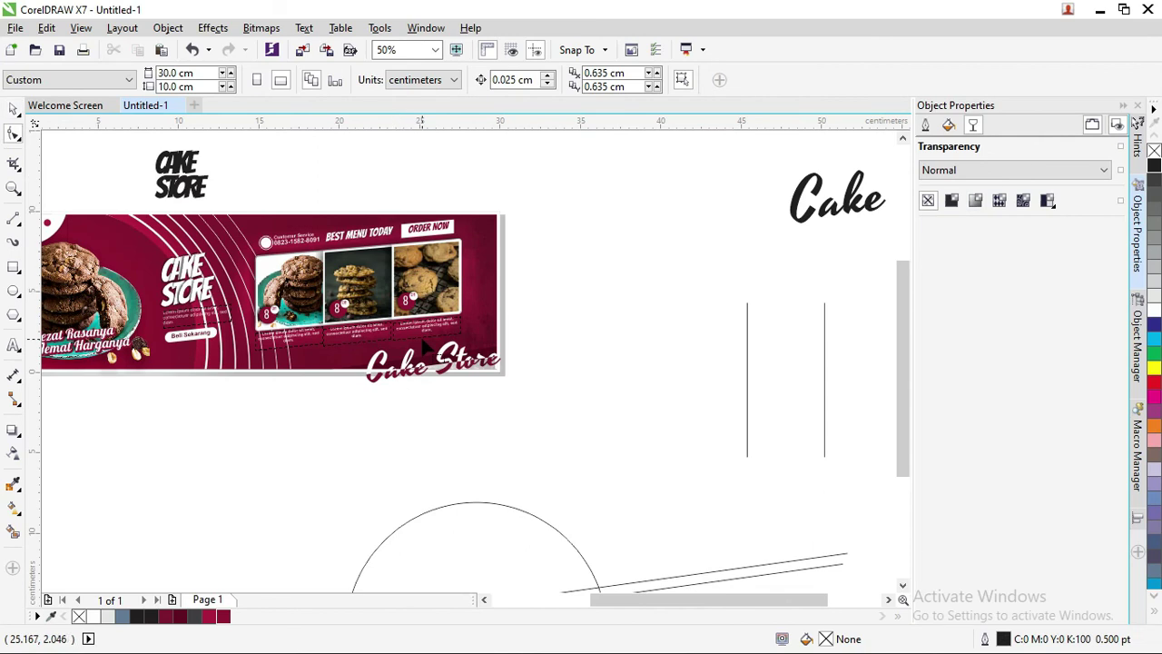
{"action": "scroll", "coordinate": [426, 344], "scroll_direction": "down", "scroll_amount": 4}
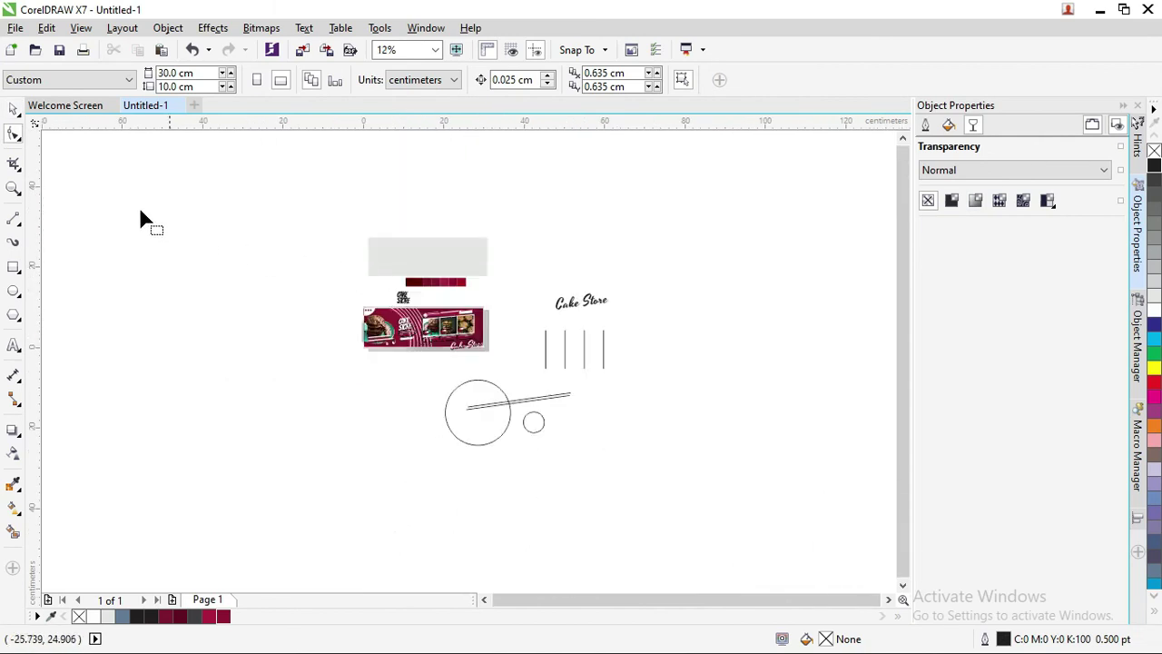
{"action": "left_click", "coordinate": [14, 109]}
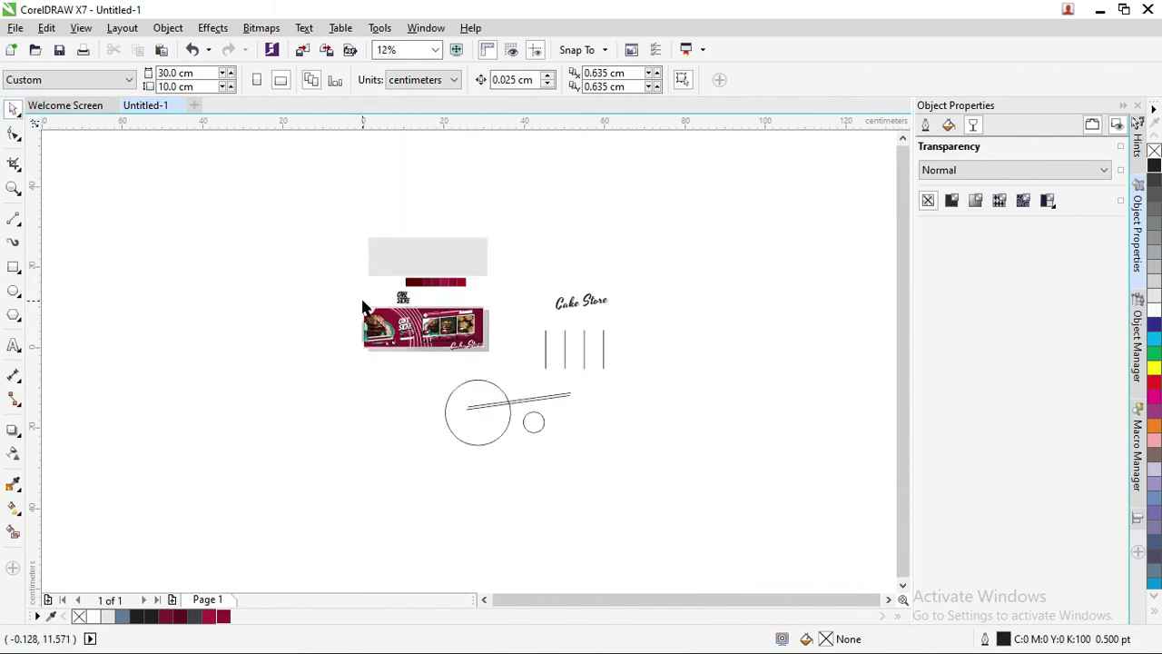
{"action": "left_click_drag", "start_coordinate": [336, 224], "coordinate": [519, 312]}
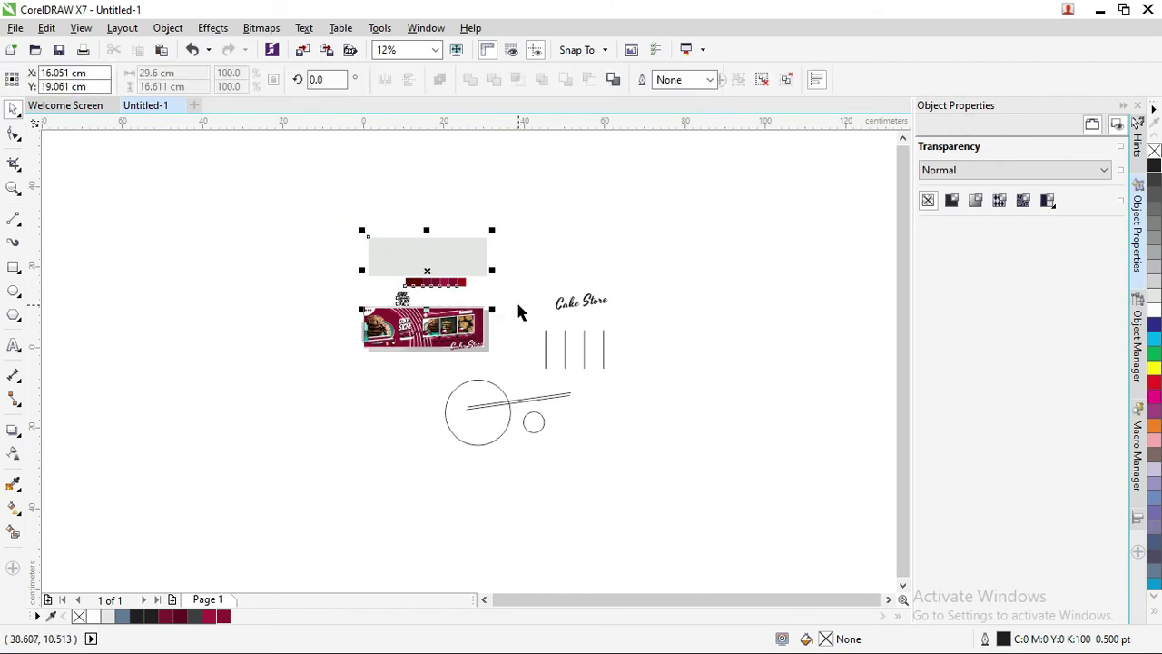
{"action": "key", "text": "Delete"}
{"action": "left_click_drag", "start_coordinate": [521, 261], "coordinate": [671, 420]}
{"action": "key", "text": "Delete"}
{"action": "left_click_drag", "start_coordinate": [636, 474], "coordinate": [328, 365]}
{"action": "key", "text": "Delete"}
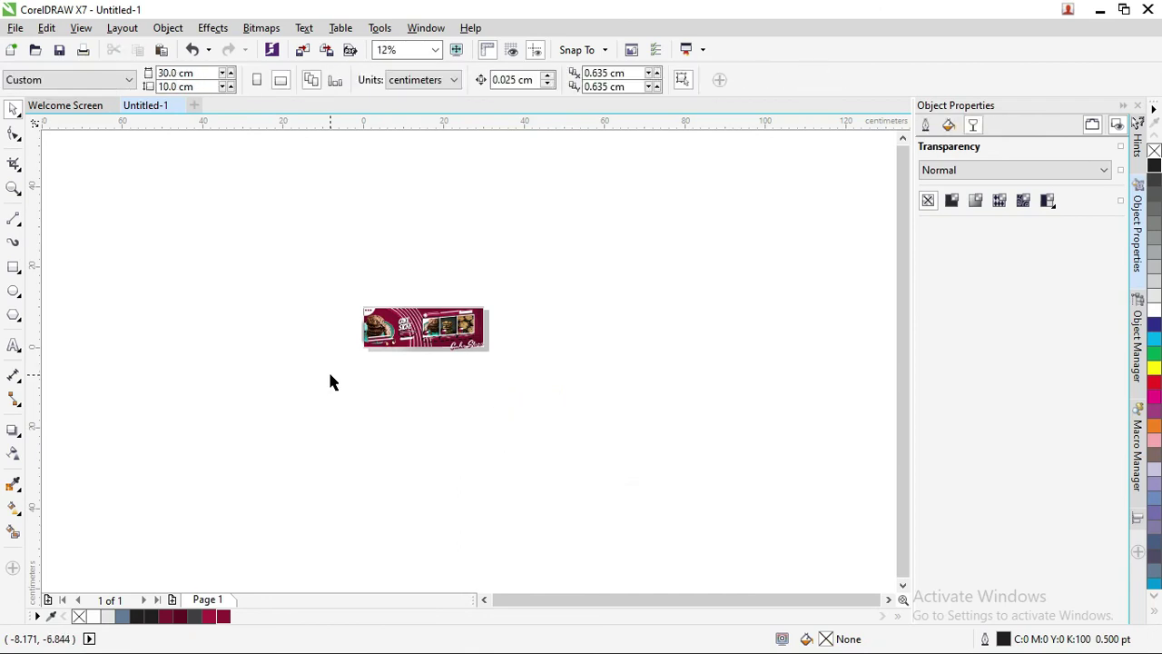
{"action": "key", "text": "F4"}
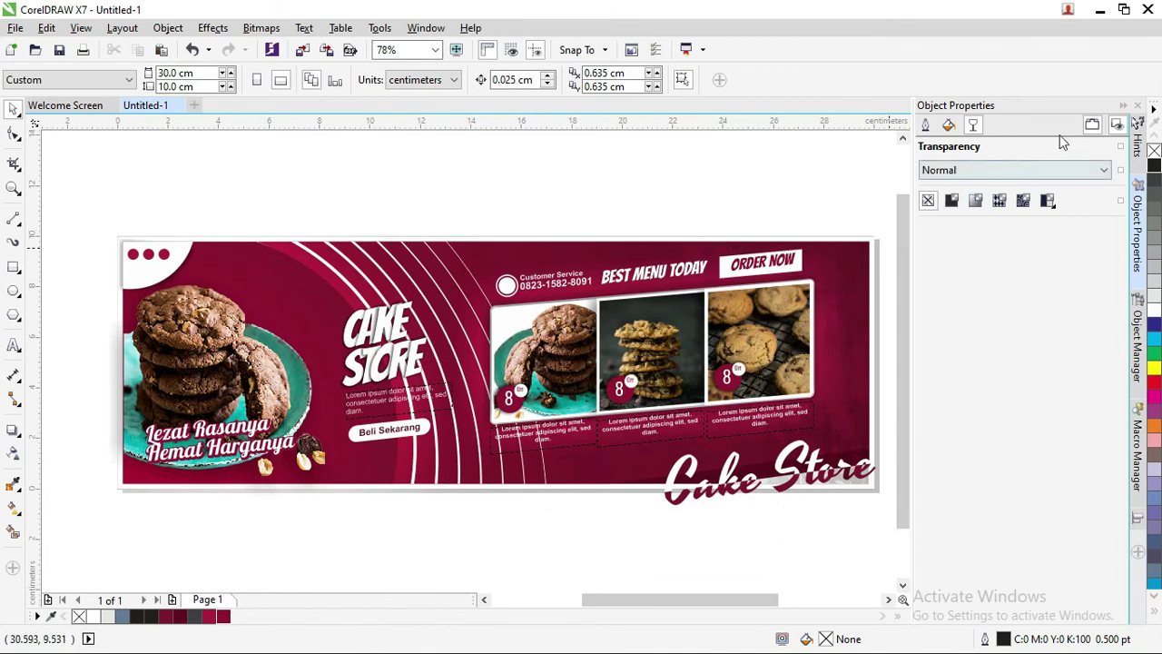
{"action": "left_click", "coordinate": [1122, 105]}
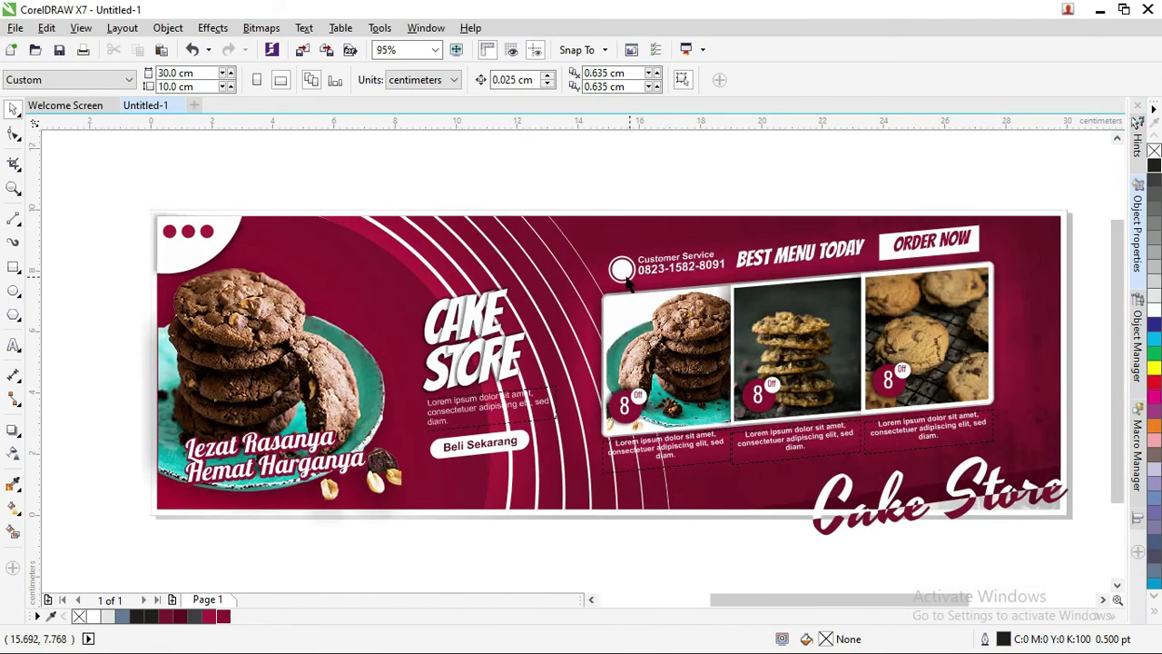